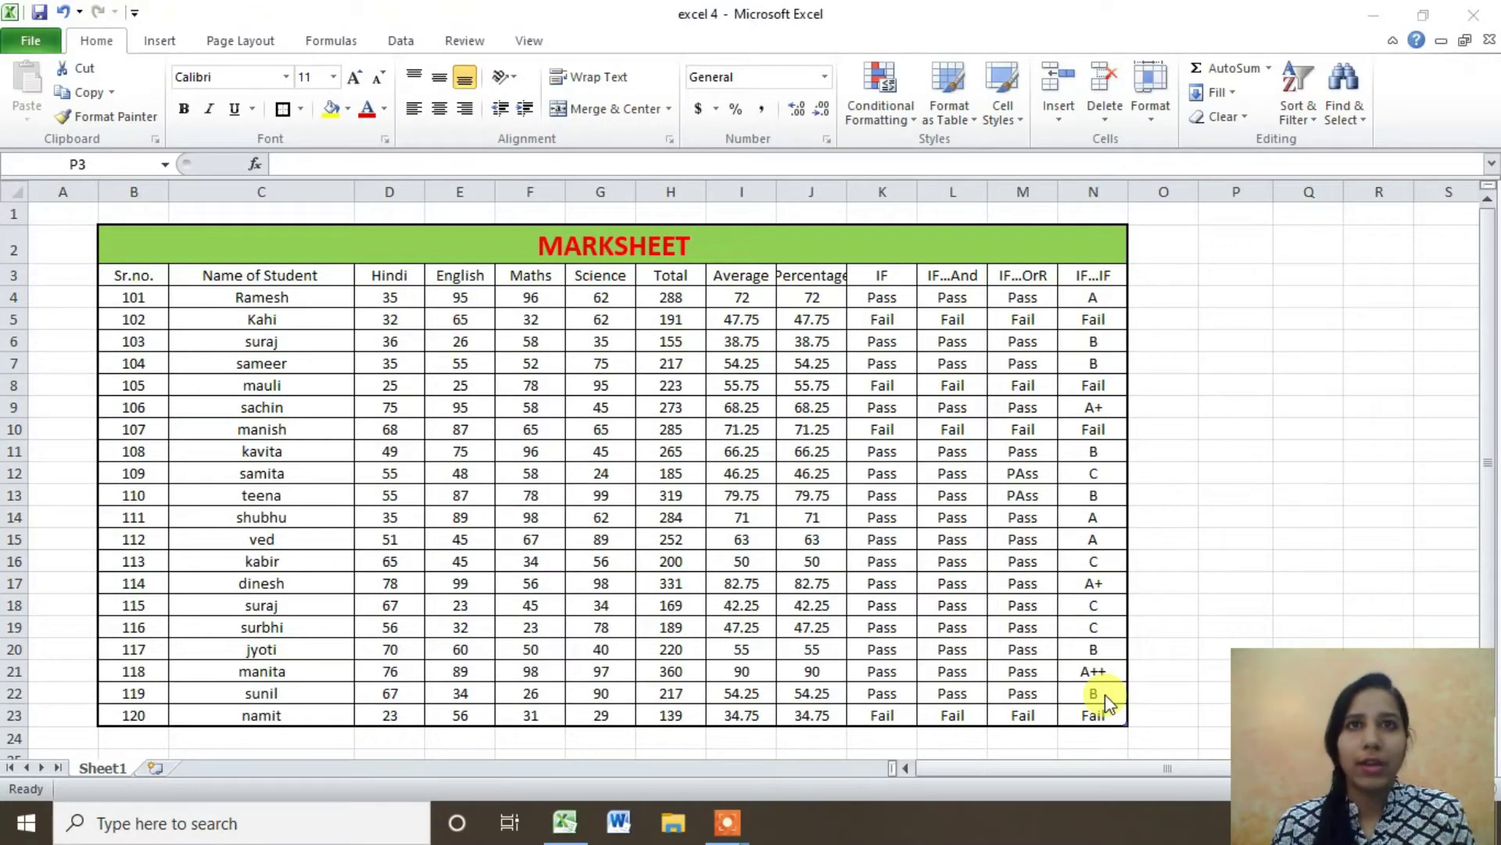
# Review the Average, Percentage and Pass/Fail IF formulas in columns I, J and K
pyautogui.click(997, 144)
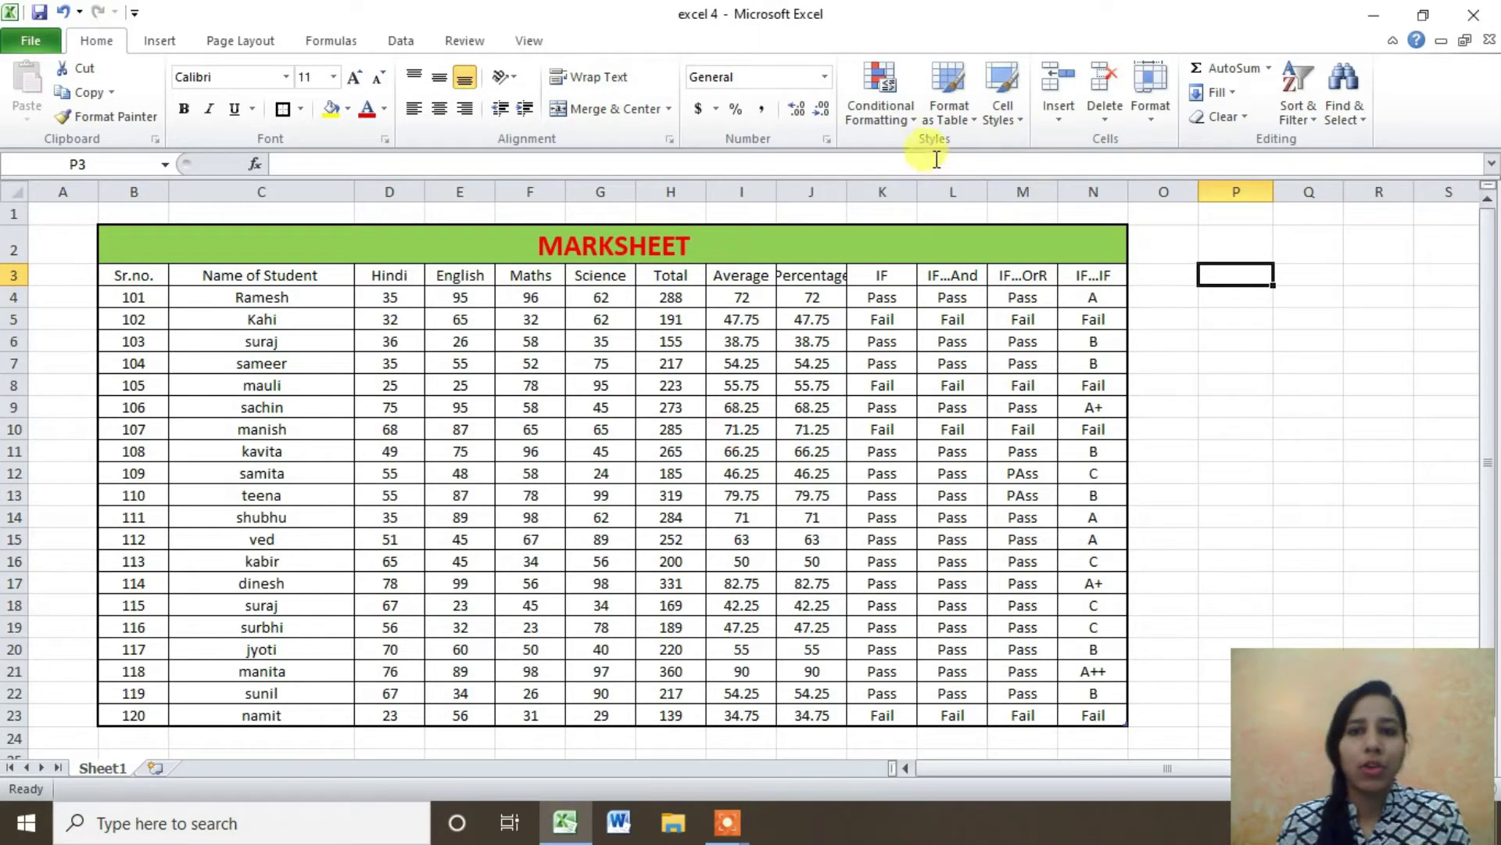
pyautogui.click(743, 472)
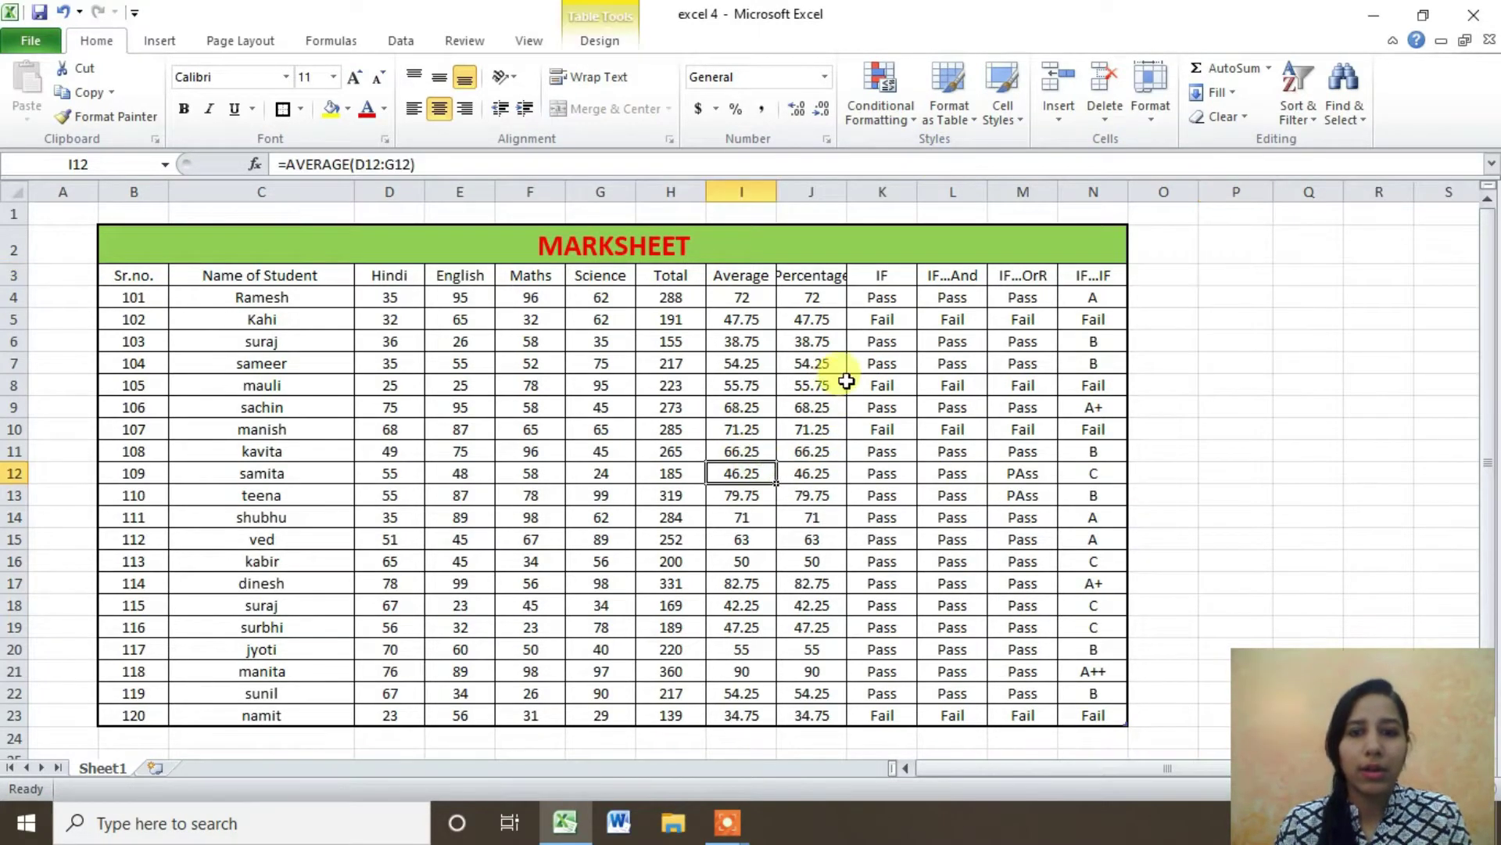
pyautogui.click(818, 363)
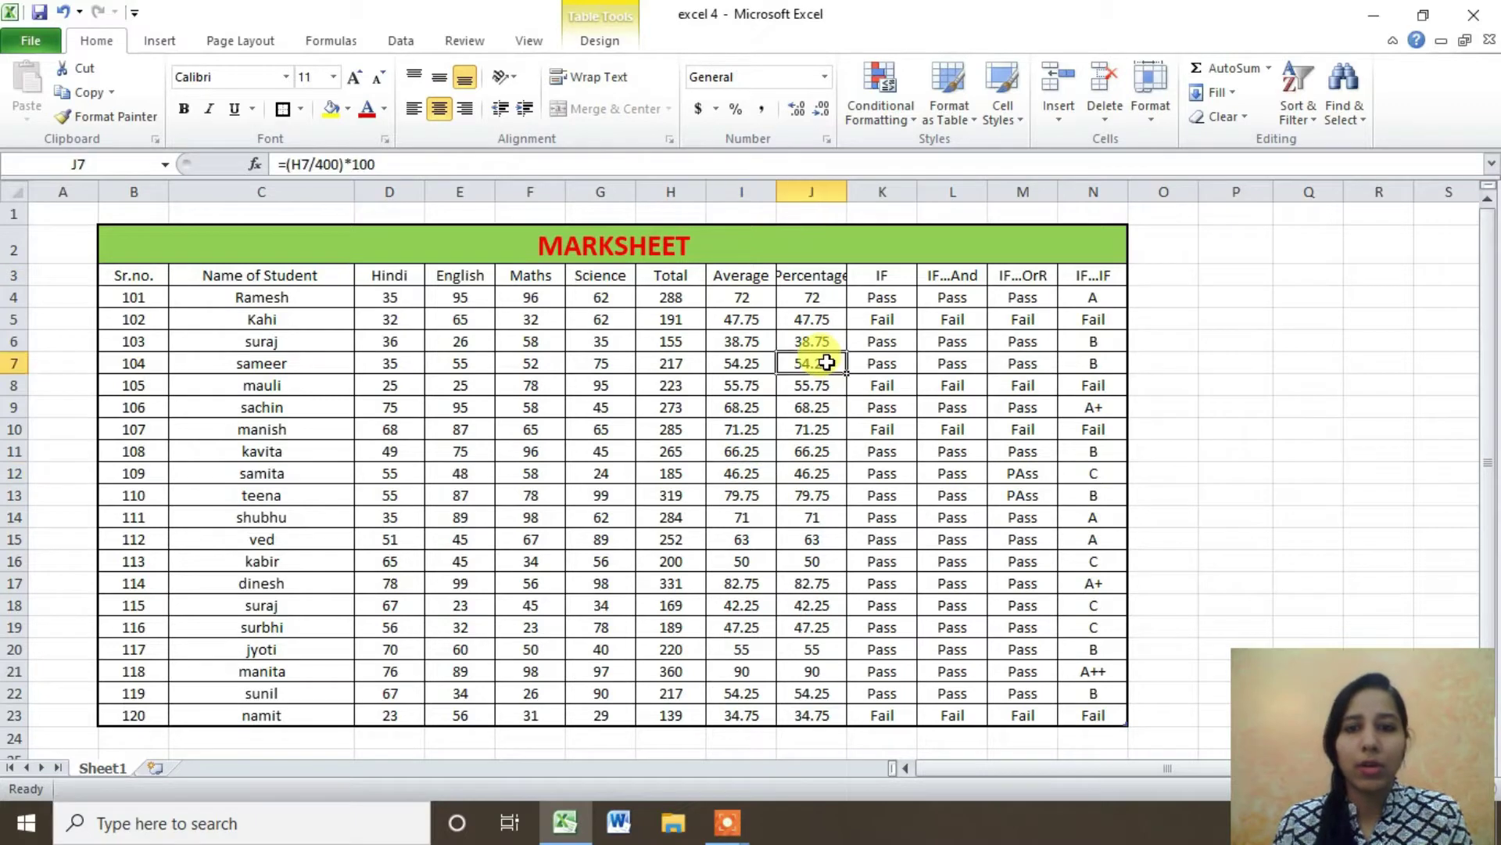
pyautogui.click(906, 365)
pyautogui.click(866, 493)
pyautogui.click(882, 602)
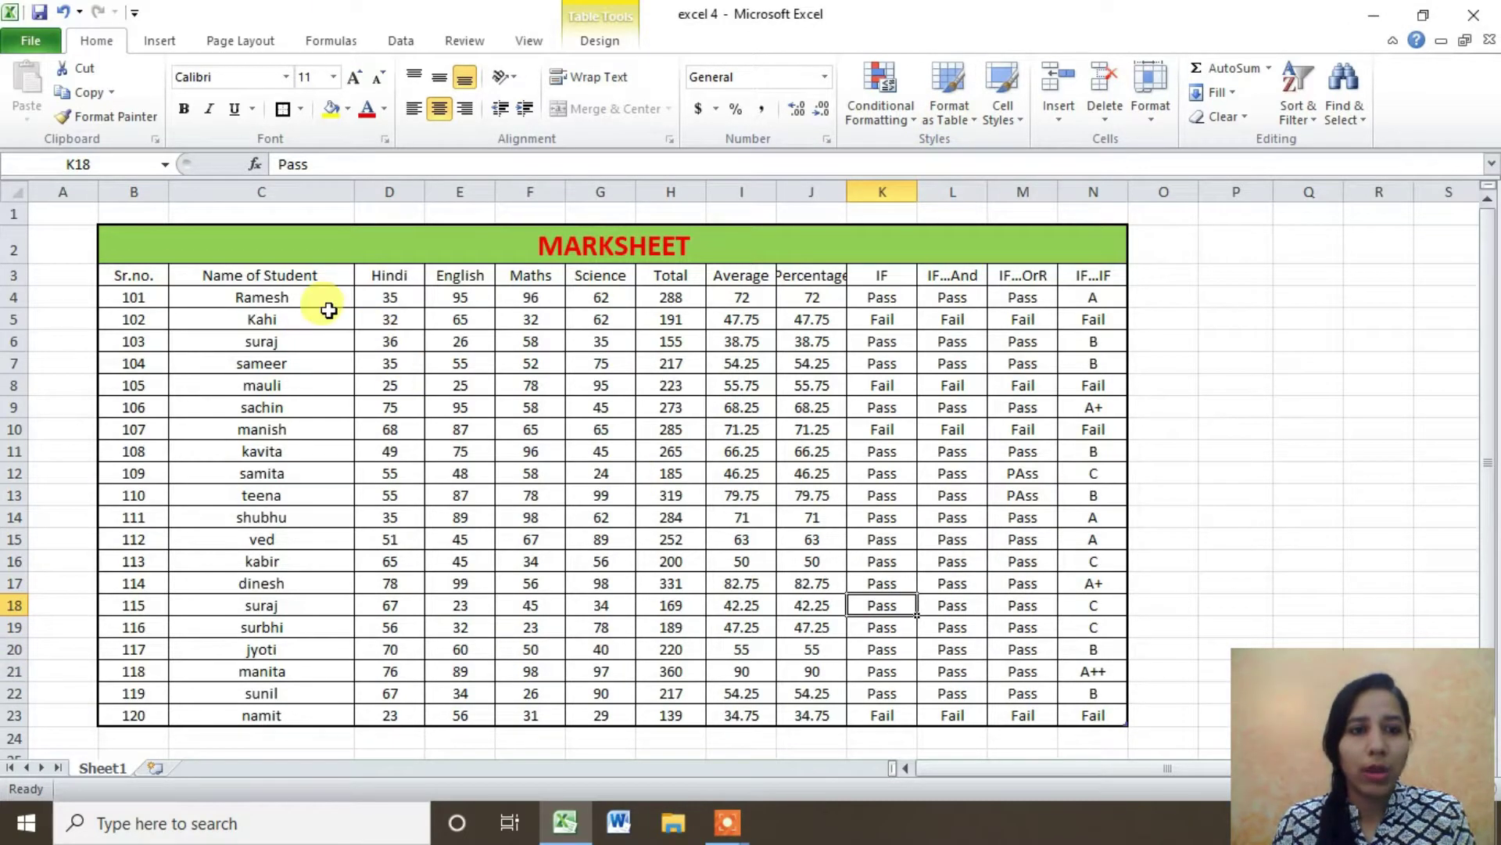
# Look over the headers and subject scores, then select the Hindi scores D4:D23
pyautogui.click(133, 277)
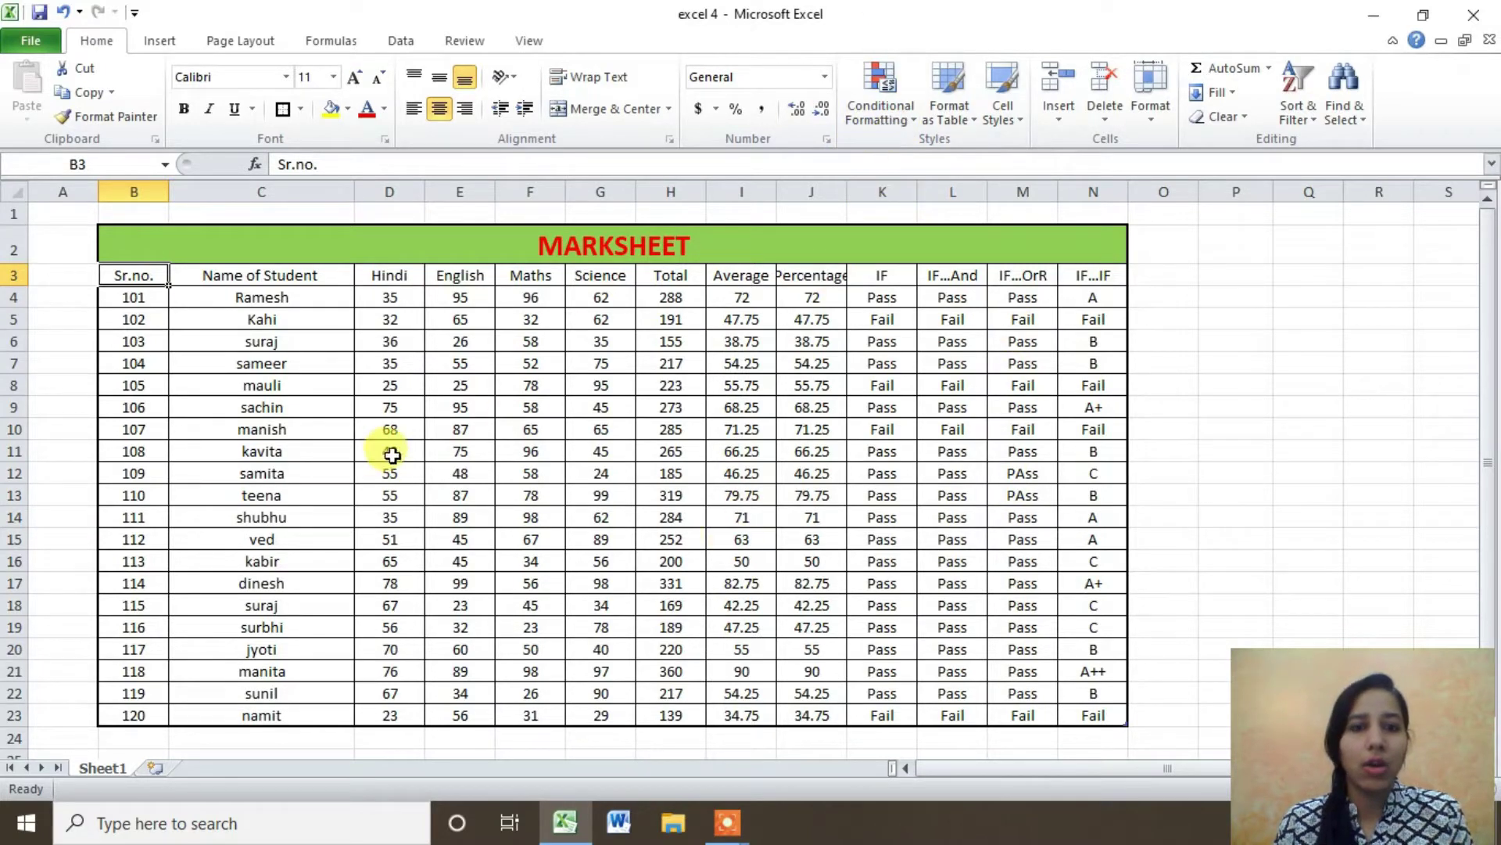
pyautogui.click(528, 496)
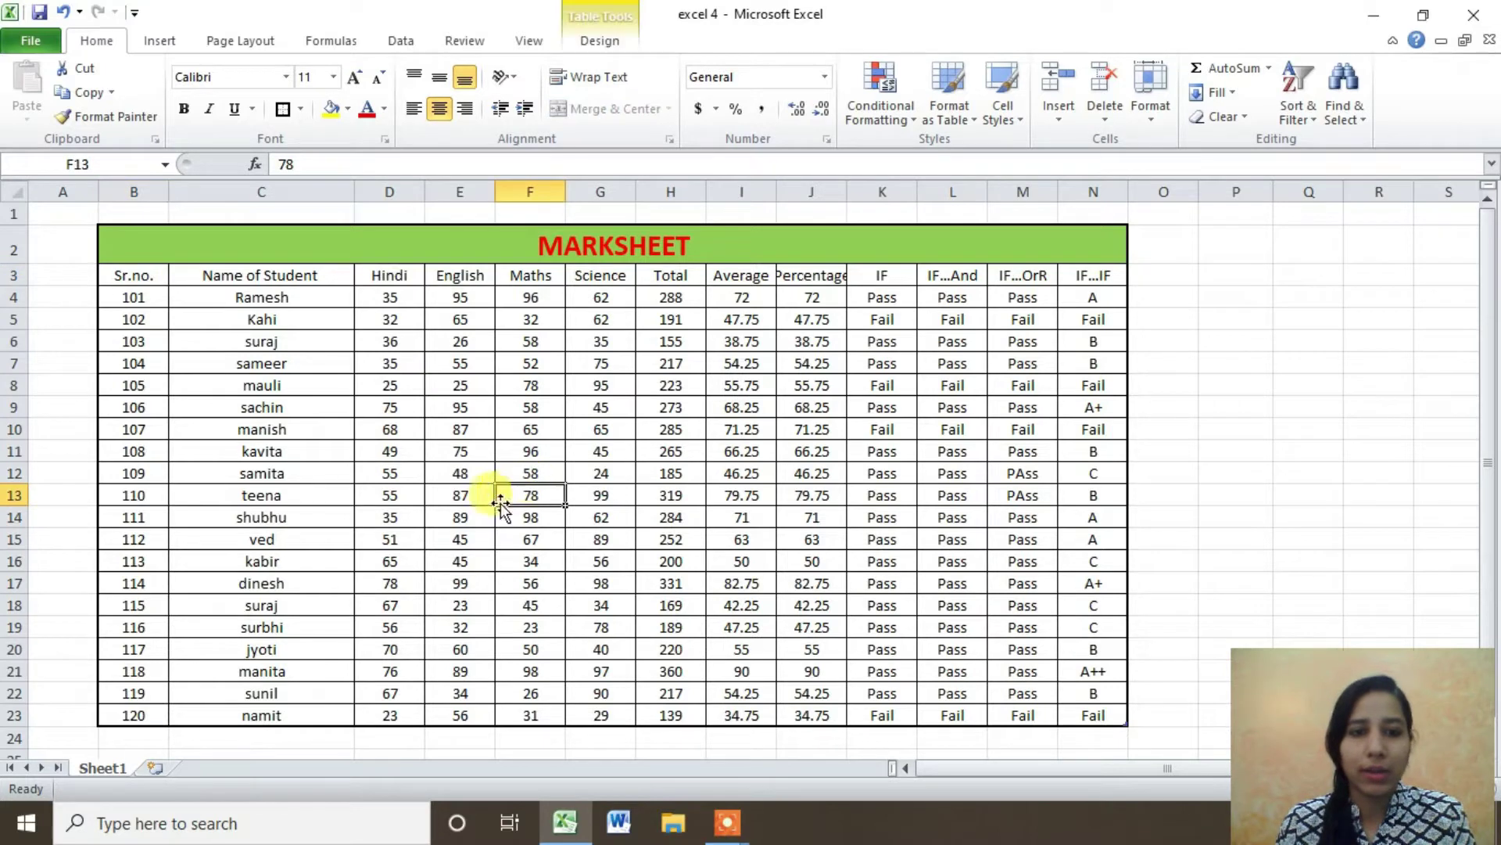
pyautogui.click(442, 502)
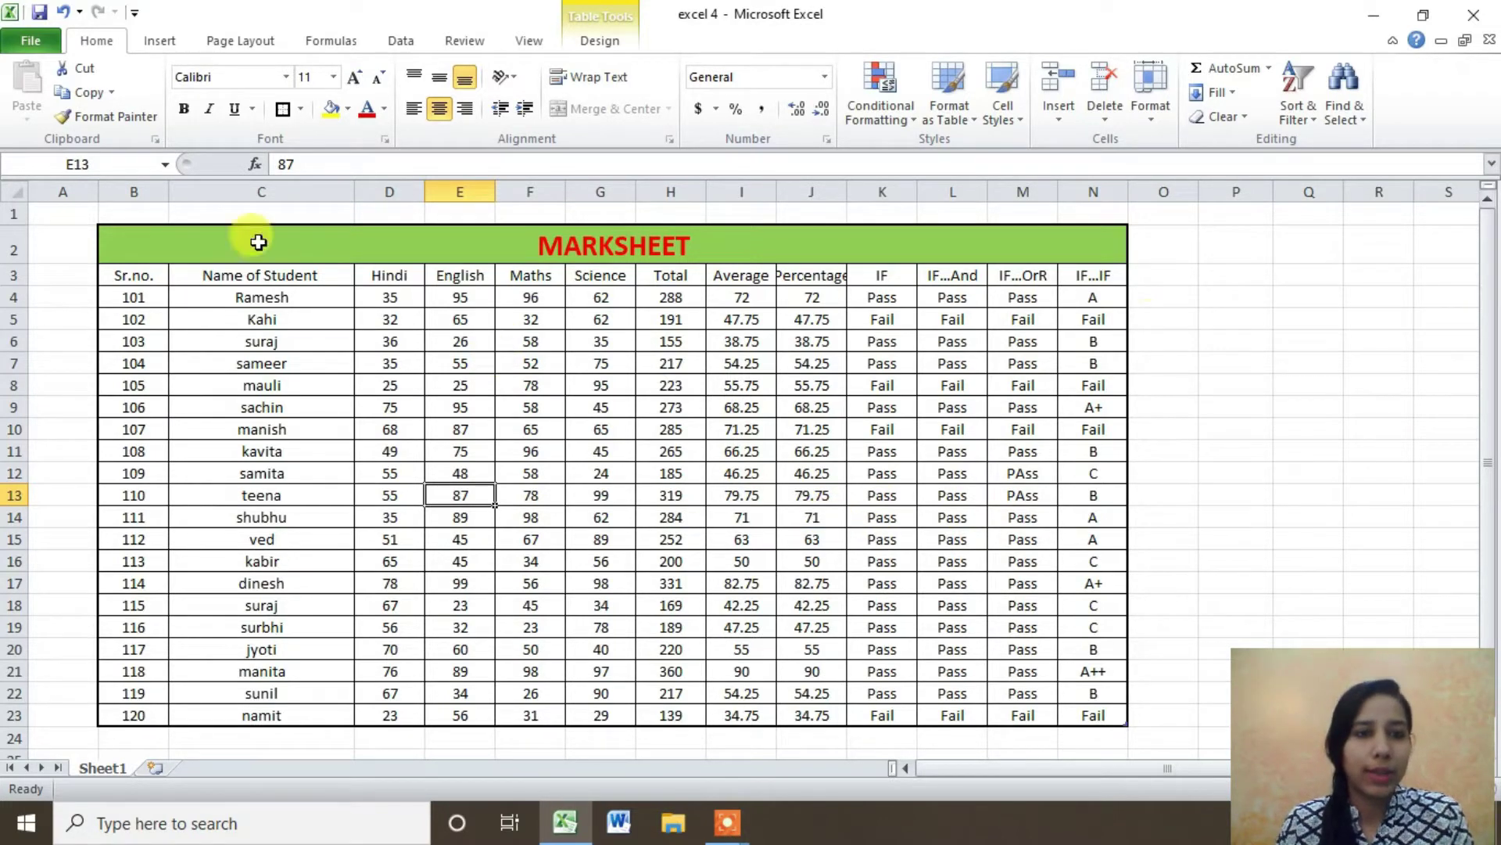
pyautogui.click(249, 273)
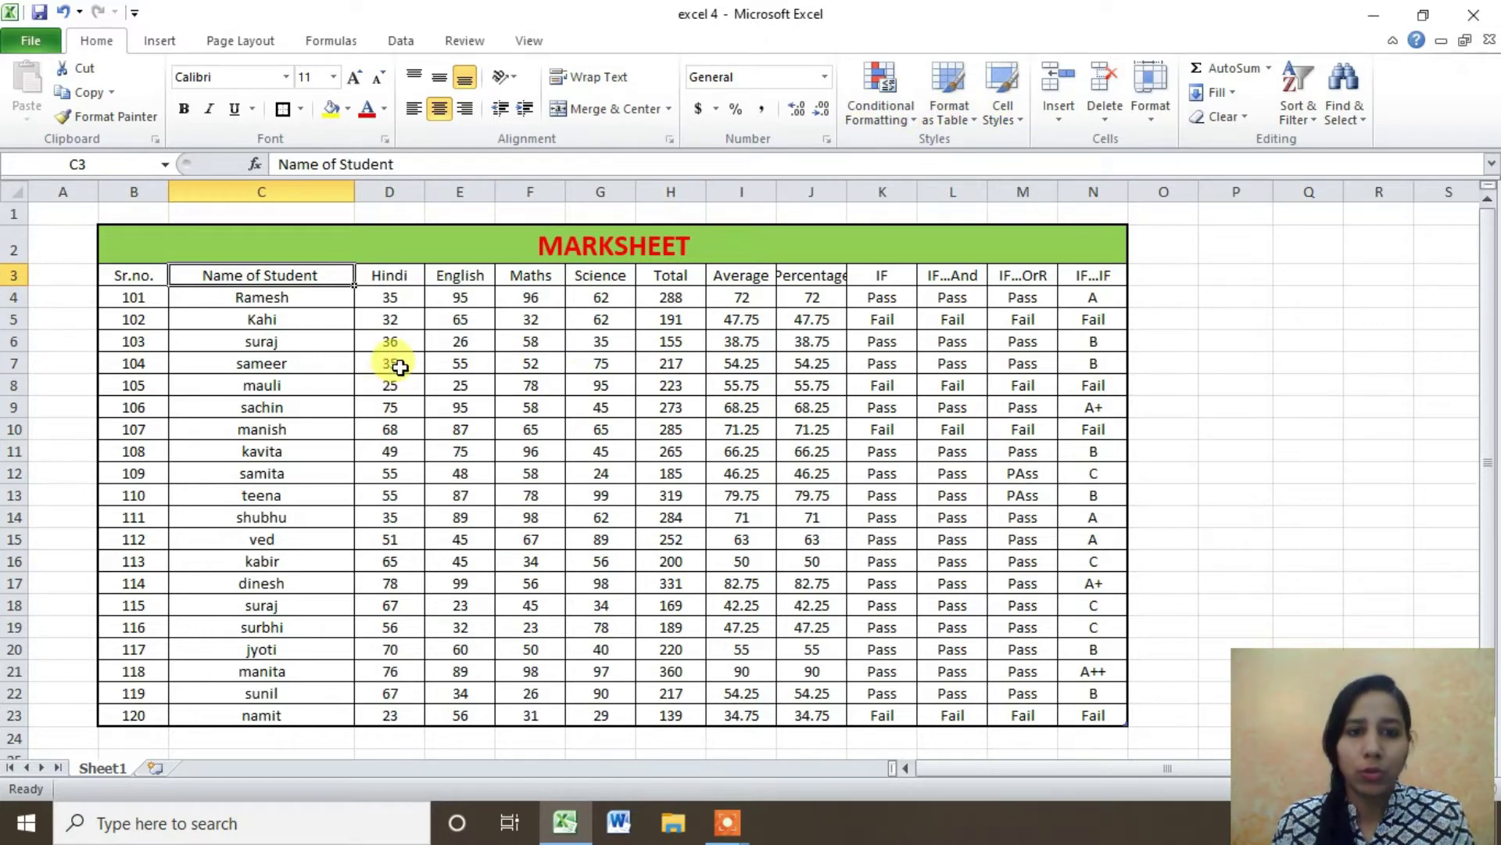
pyautogui.click(378, 262)
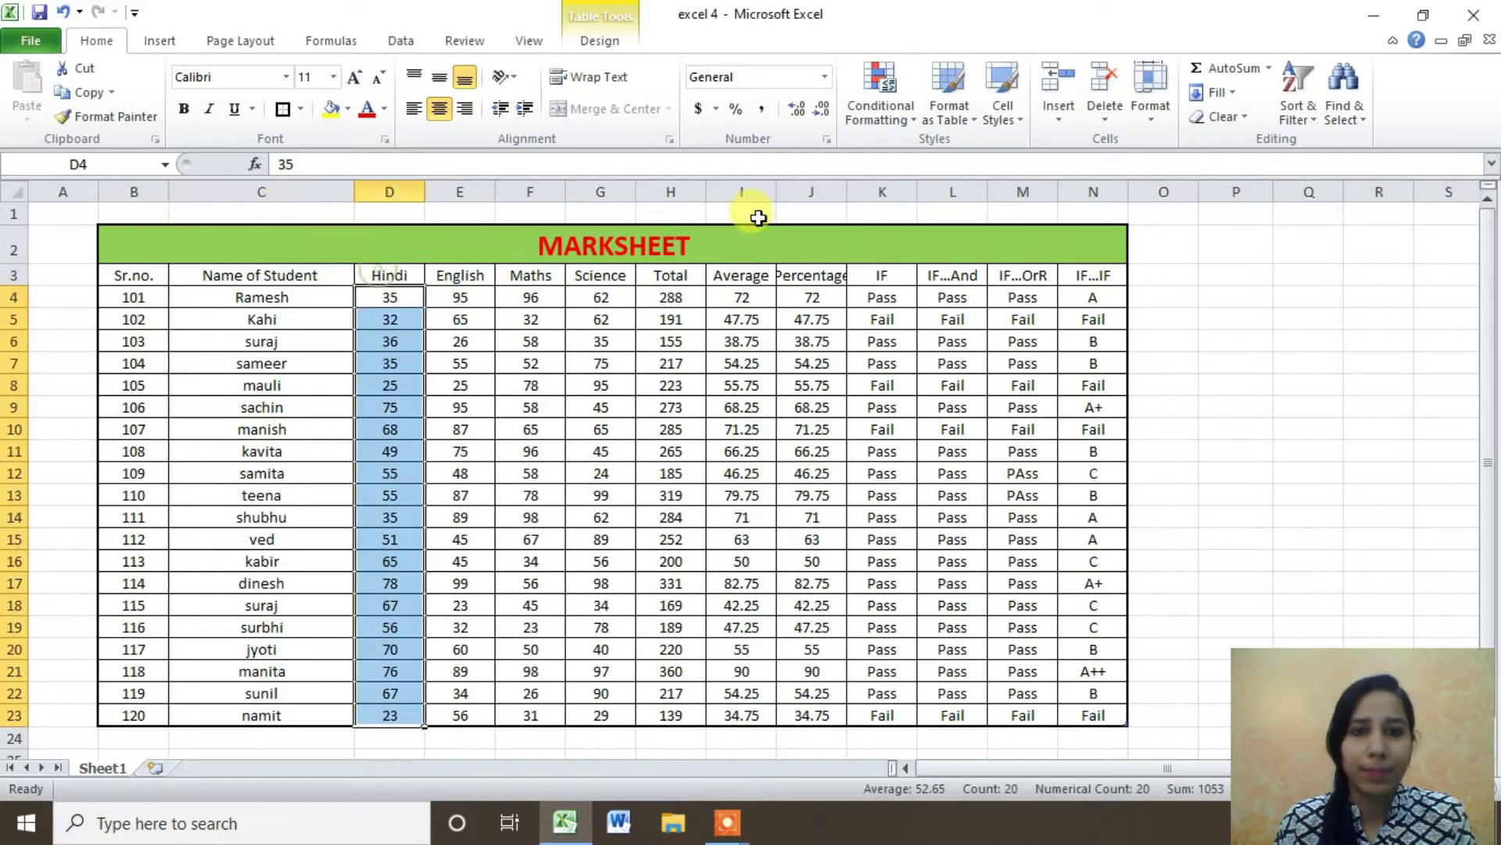
# Extend the selection to the Hindi header and start a Greater Than 75 rule
pyautogui.click(905, 122)
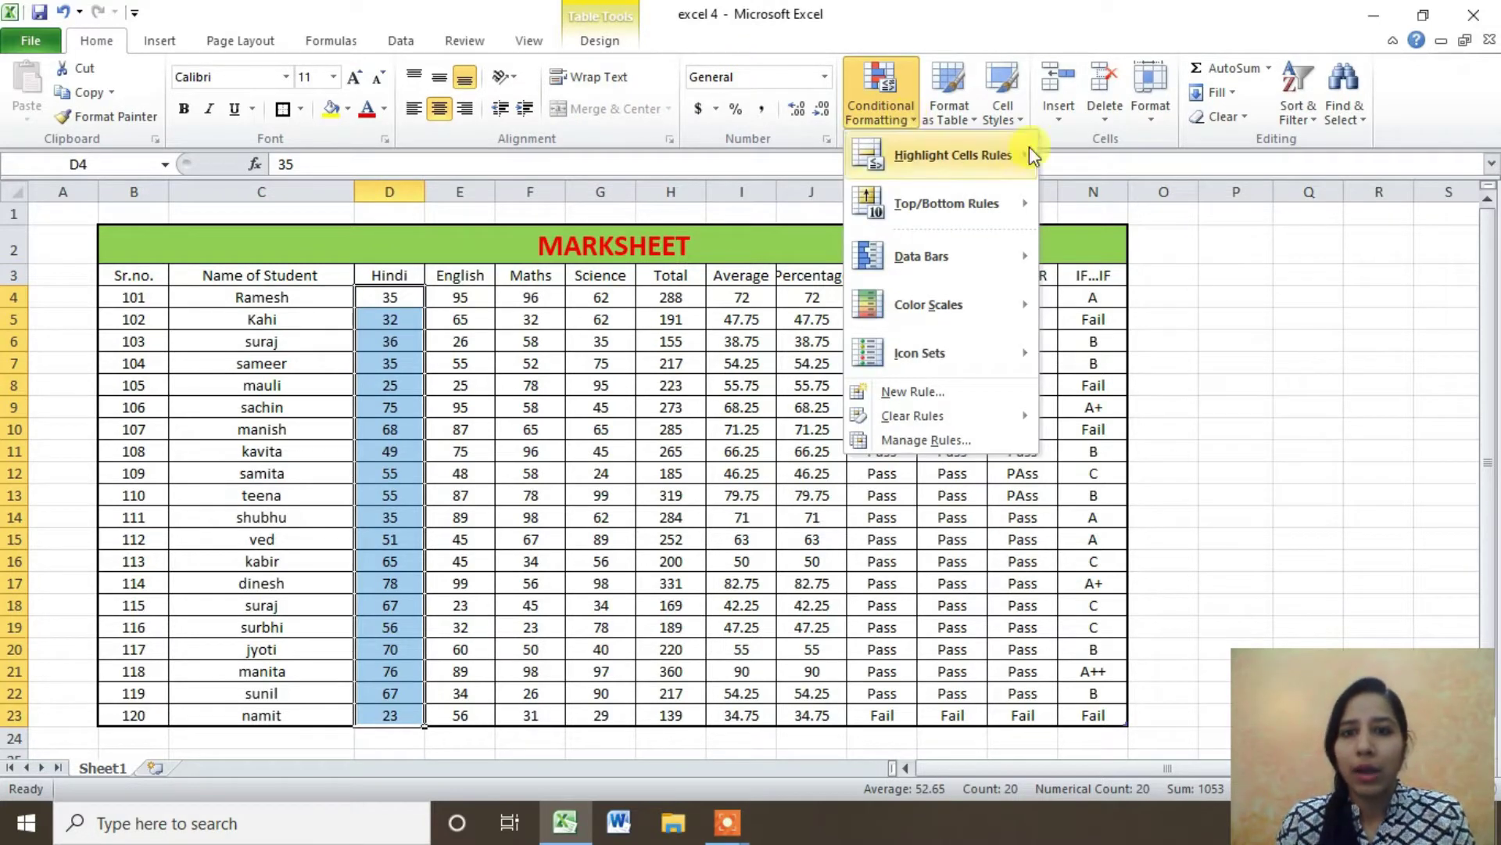
pyautogui.moveTo(945, 155)
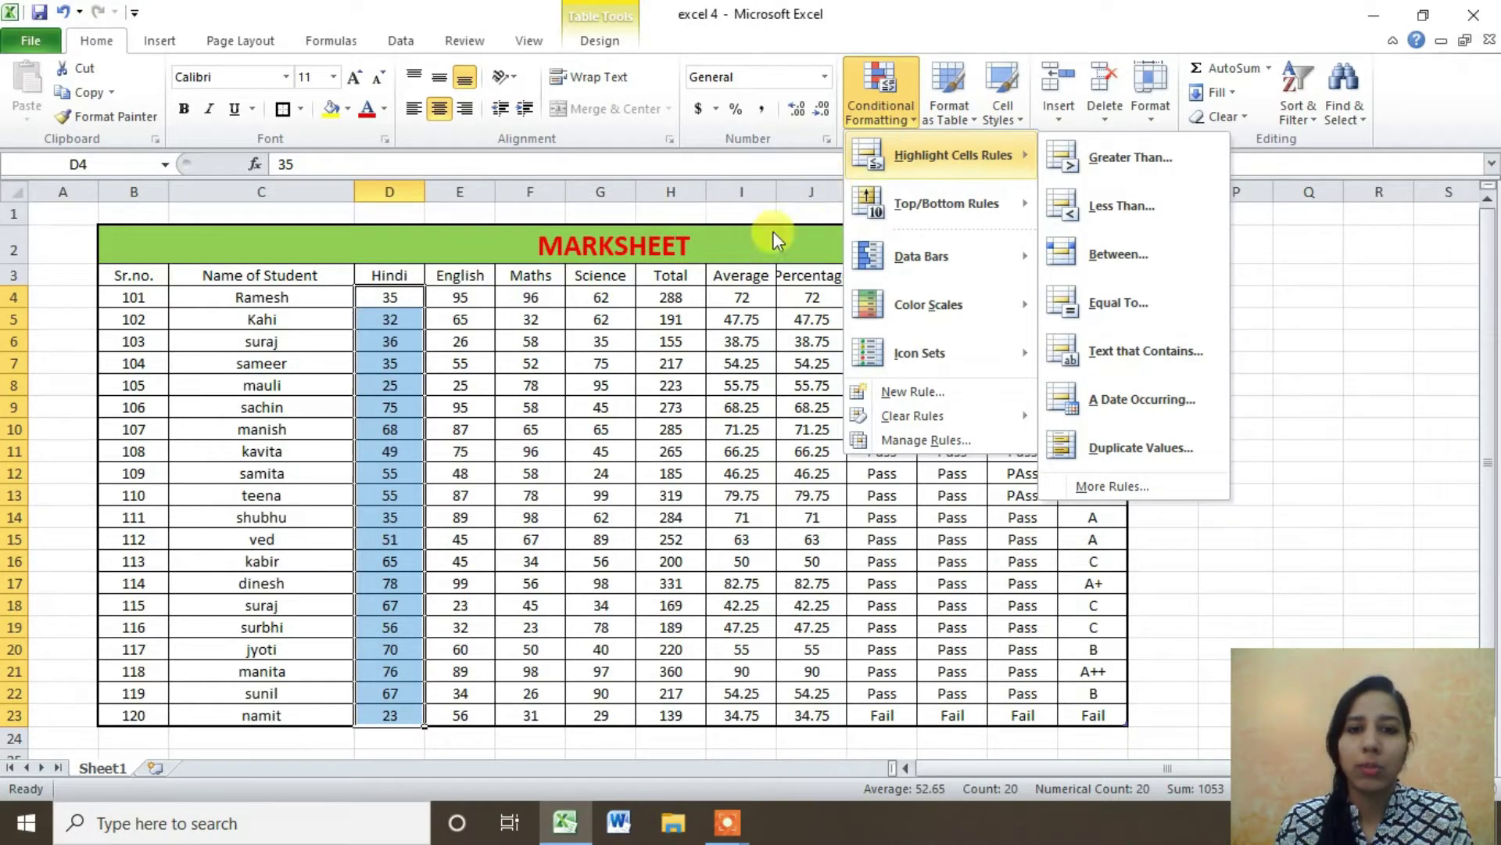
pyautogui.click(701, 205)
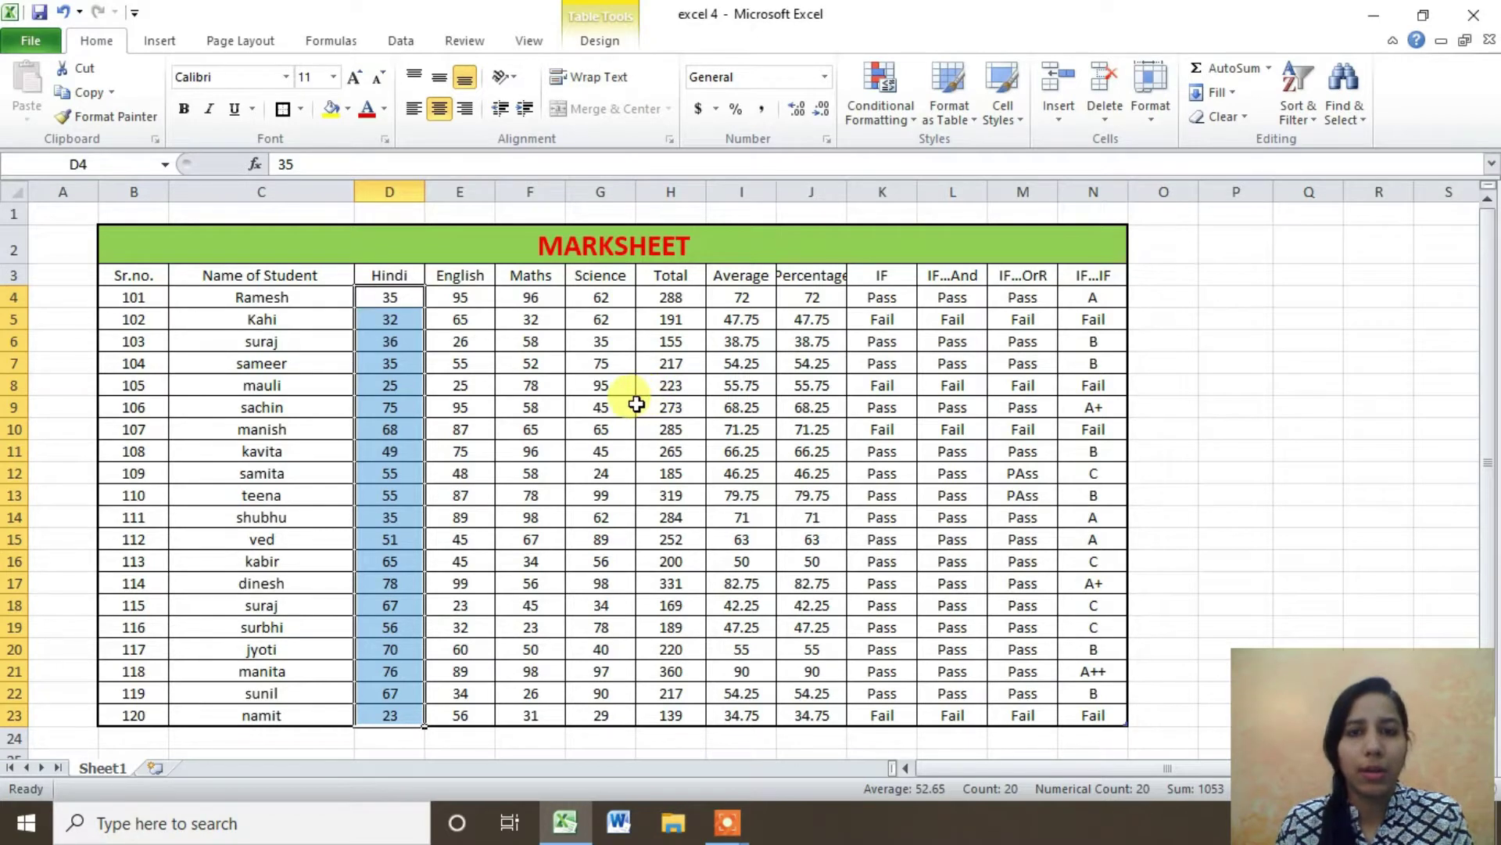
pyautogui.click(392, 262)
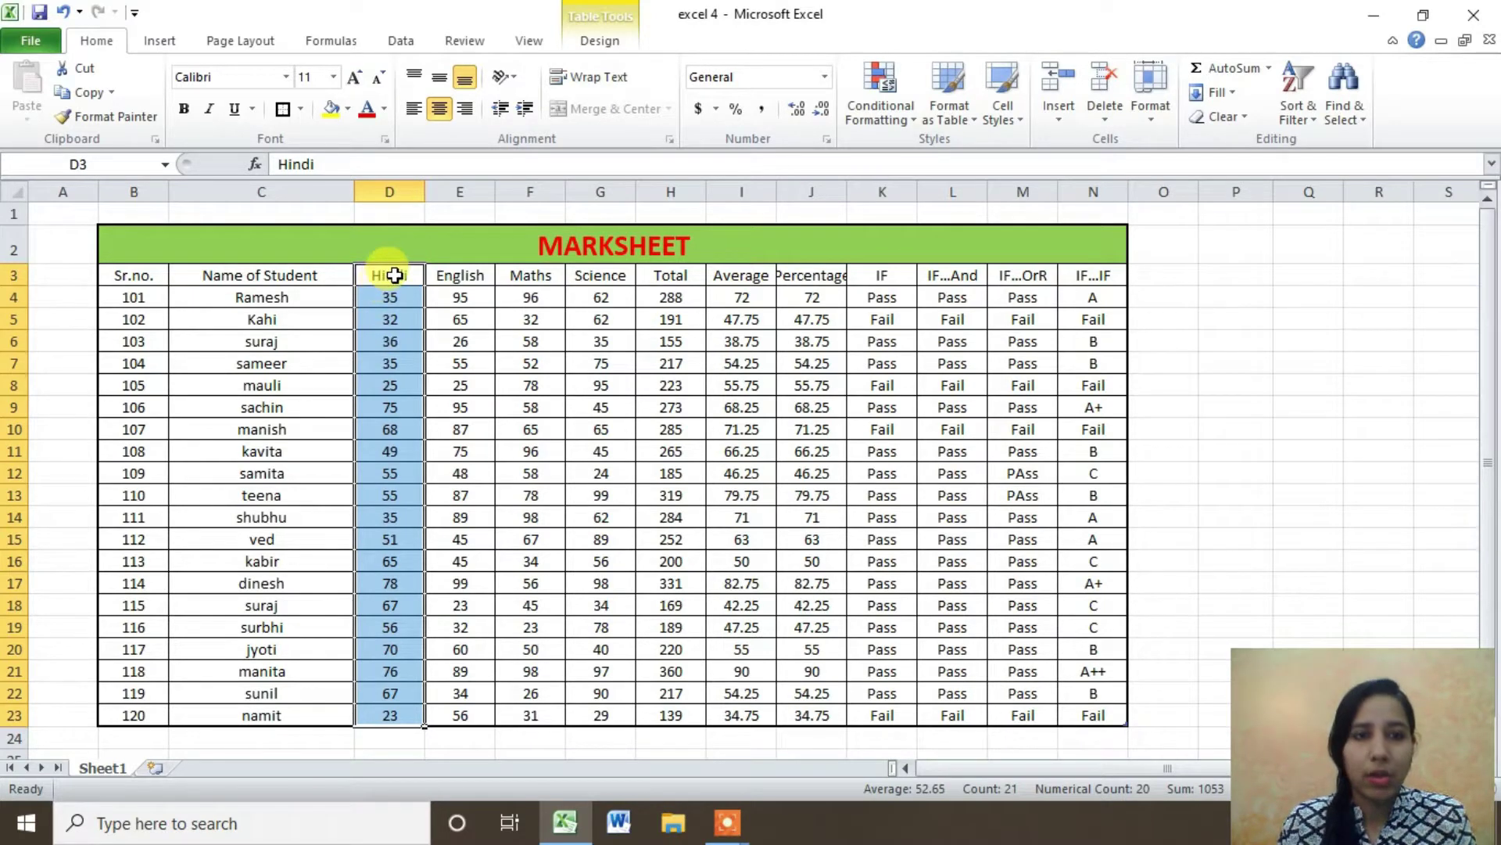
pyautogui.click(907, 120)
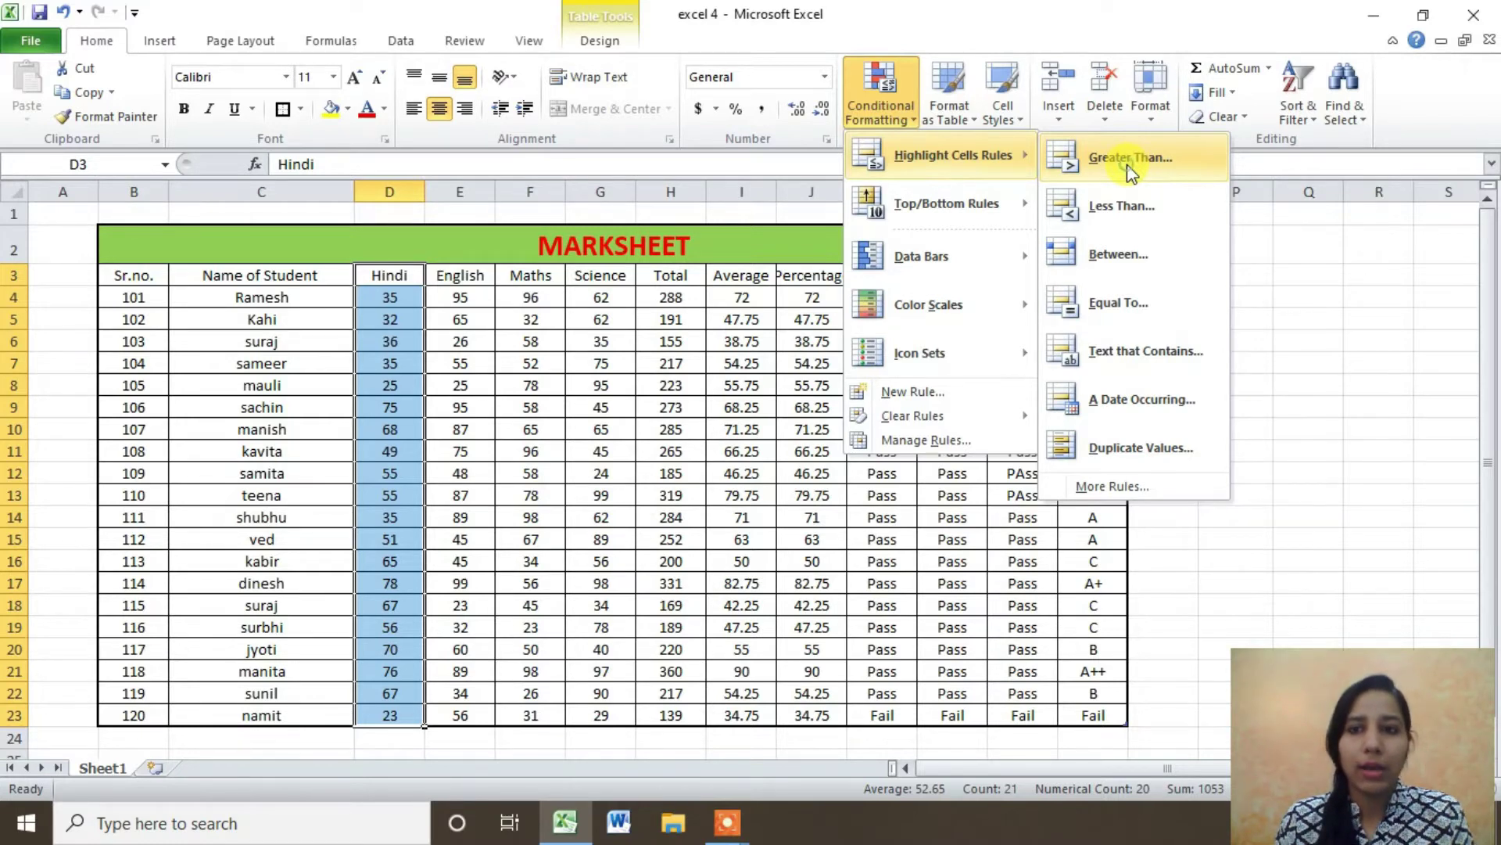
pyautogui.click(1128, 164)
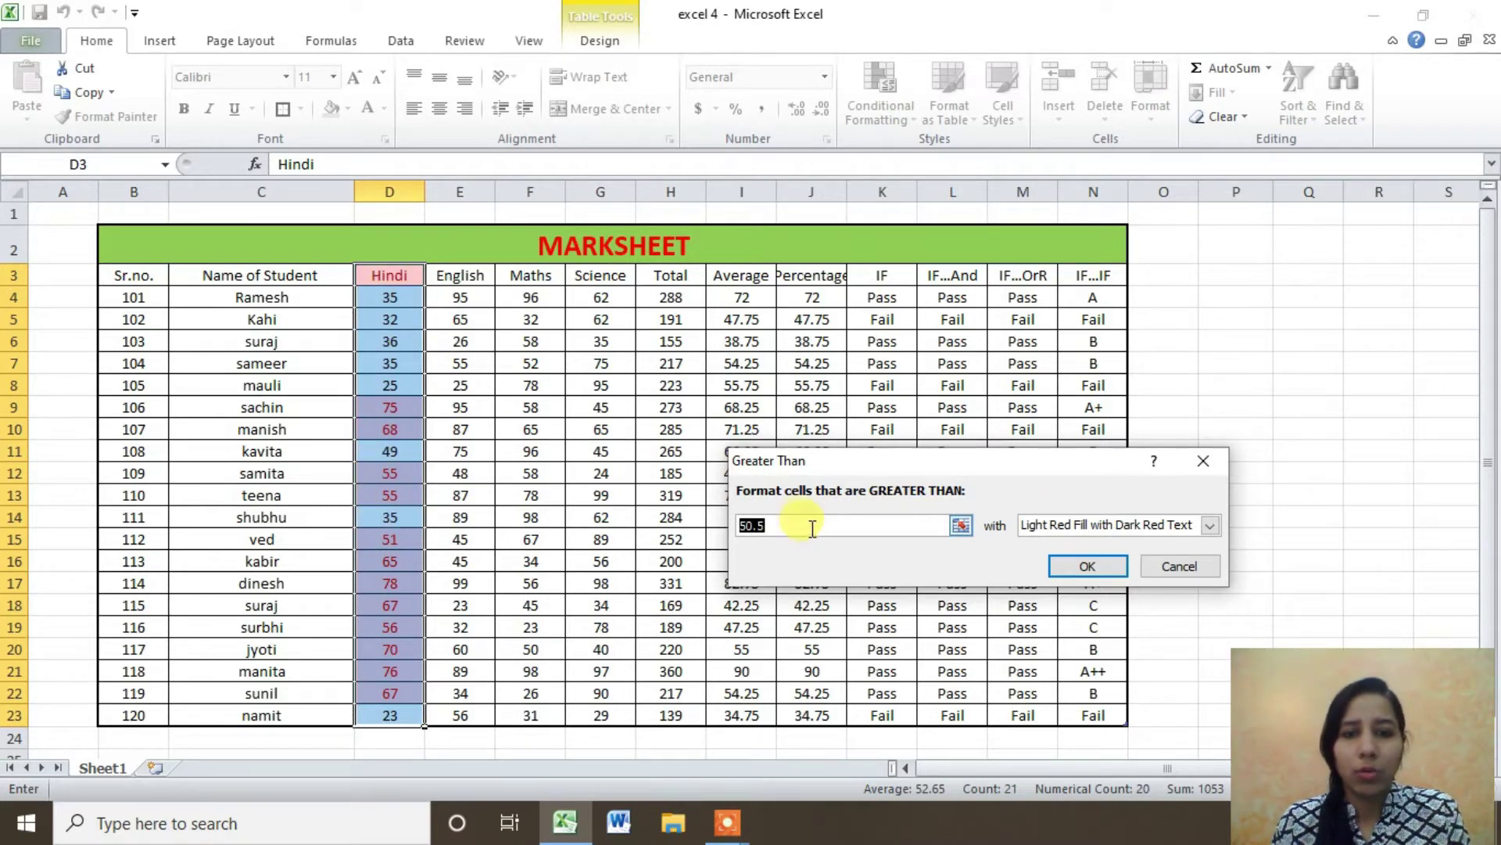
pyautogui.write('75')
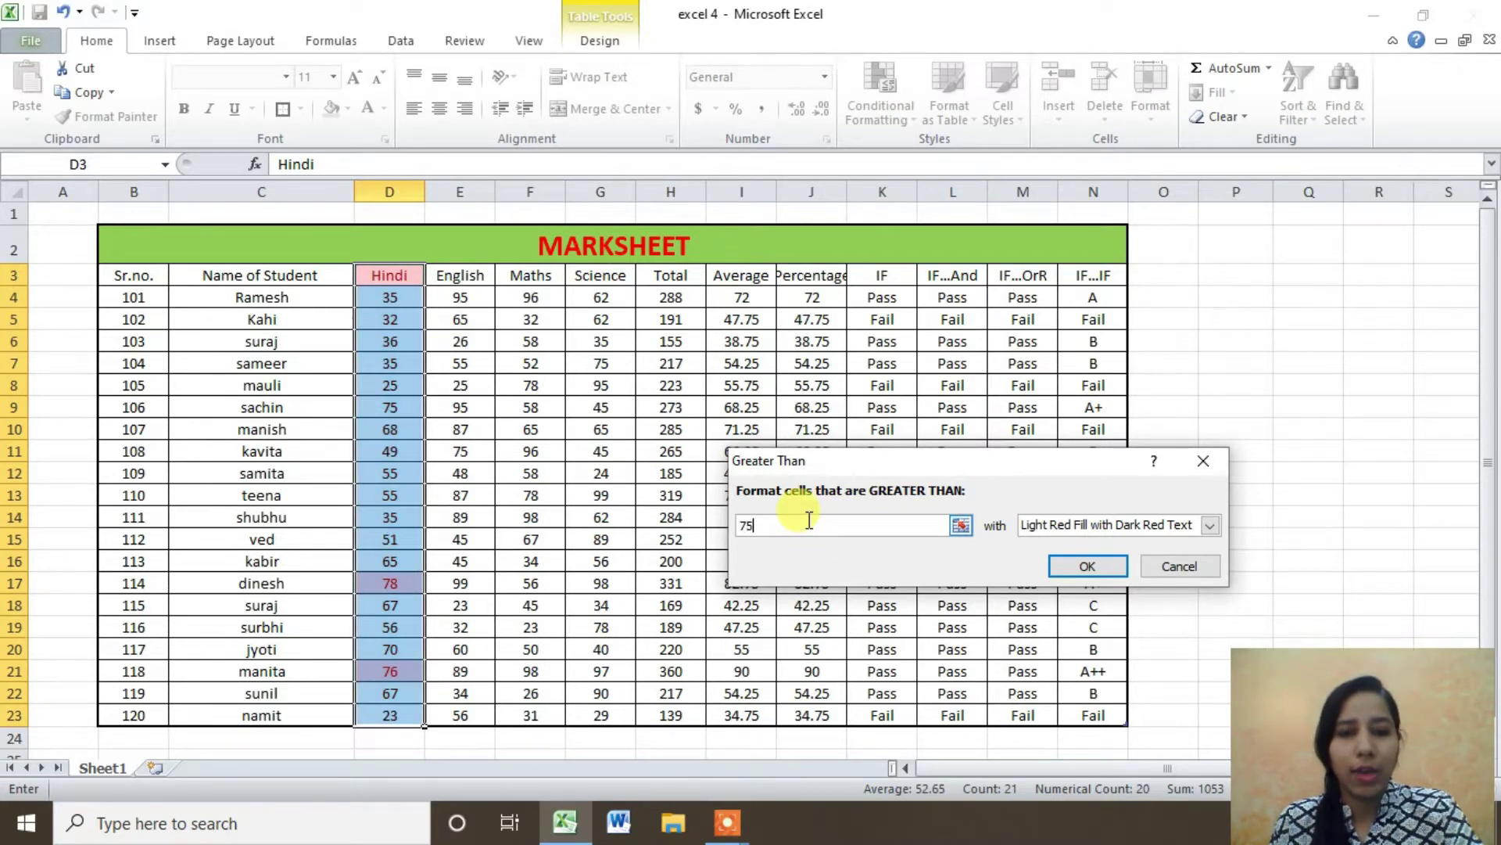
# Apply the rule with a custom format, leaving the font colour automatic
pyautogui.click(1078, 528)
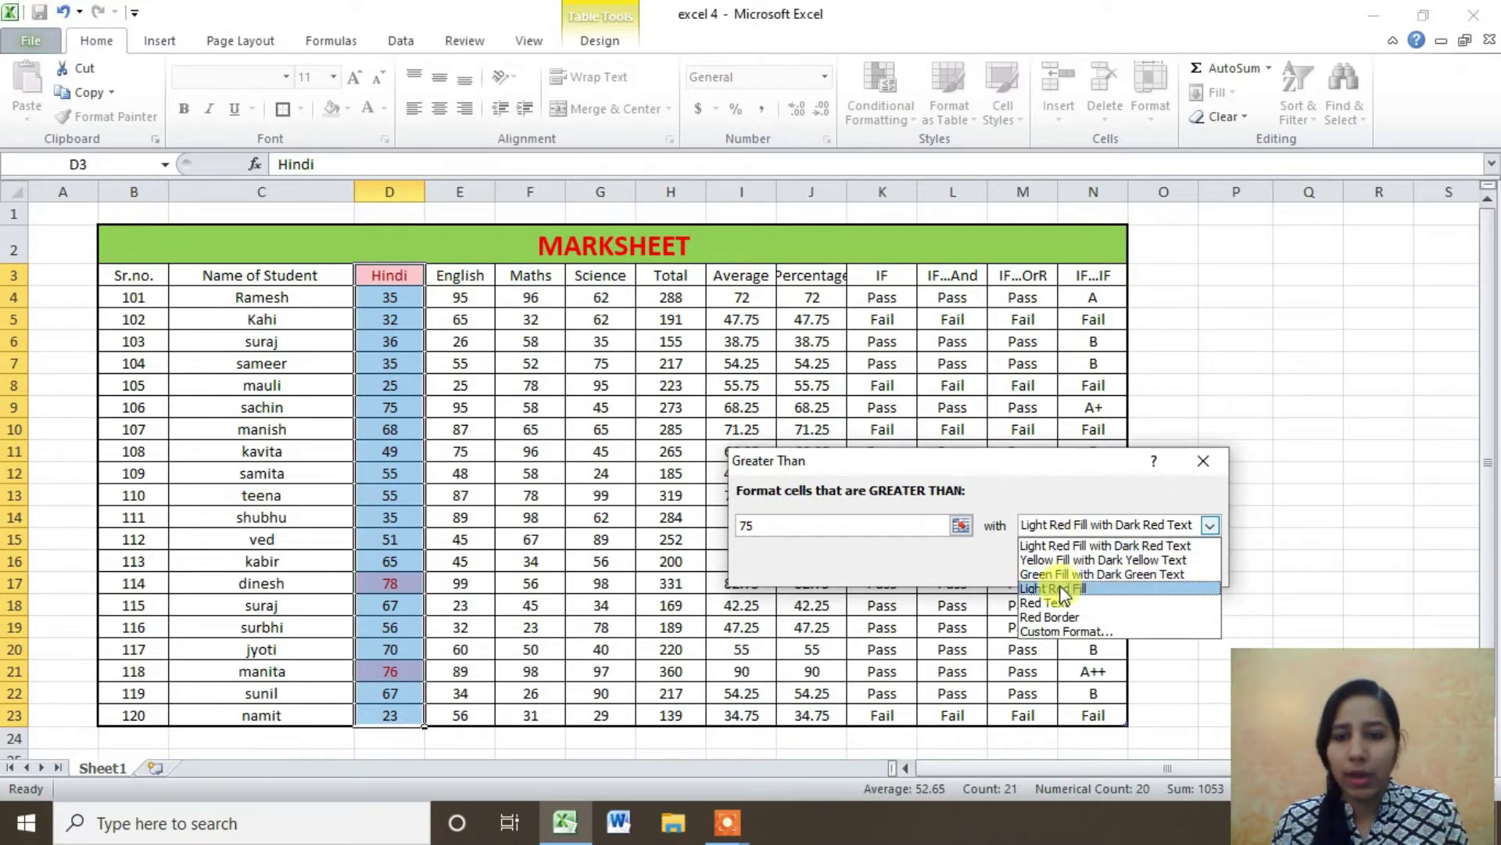
pyautogui.click(1060, 632)
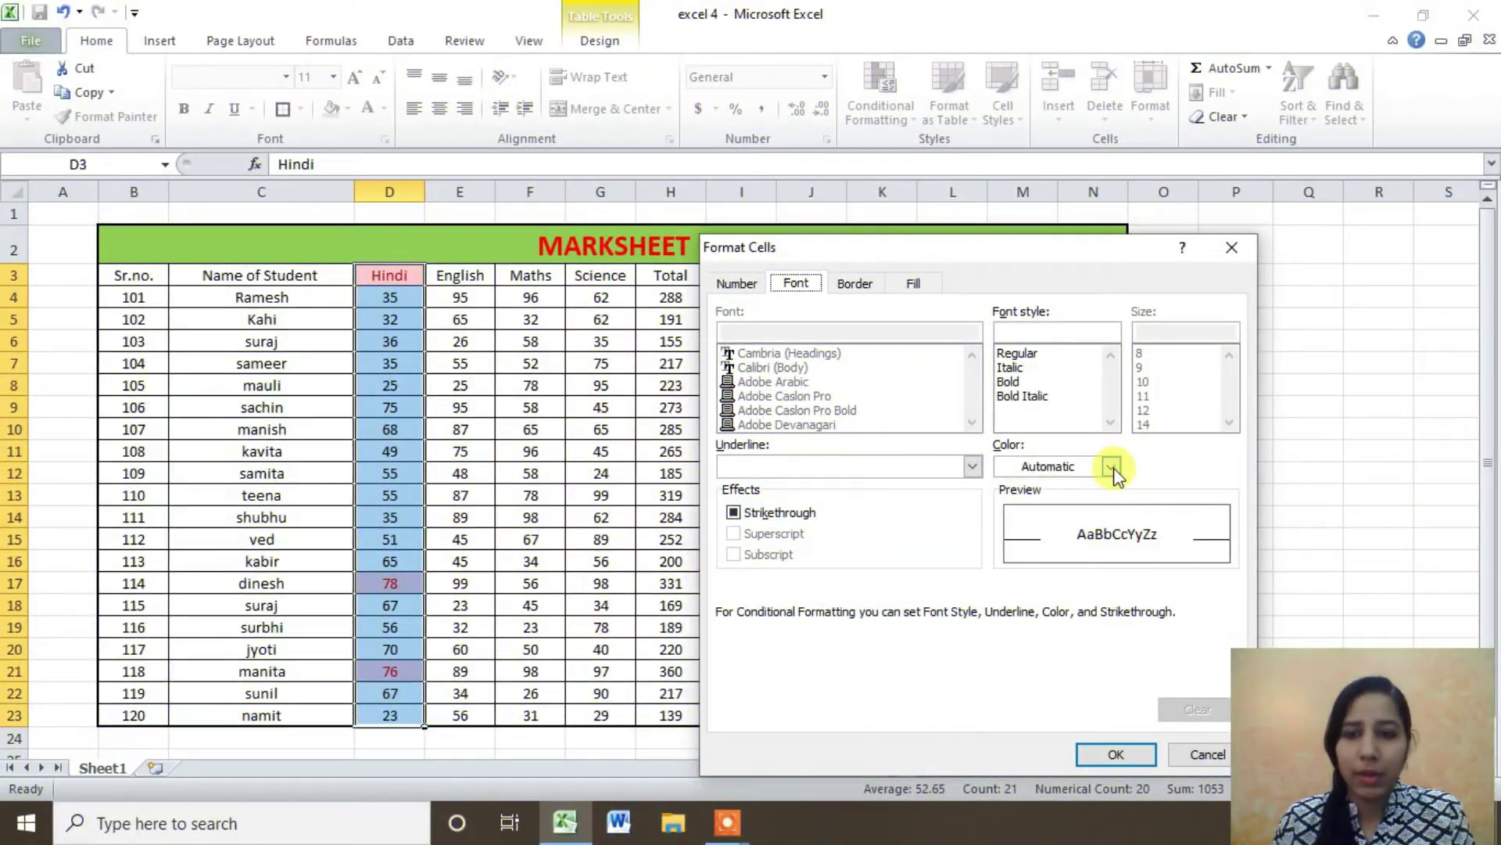
pyautogui.click(1111, 467)
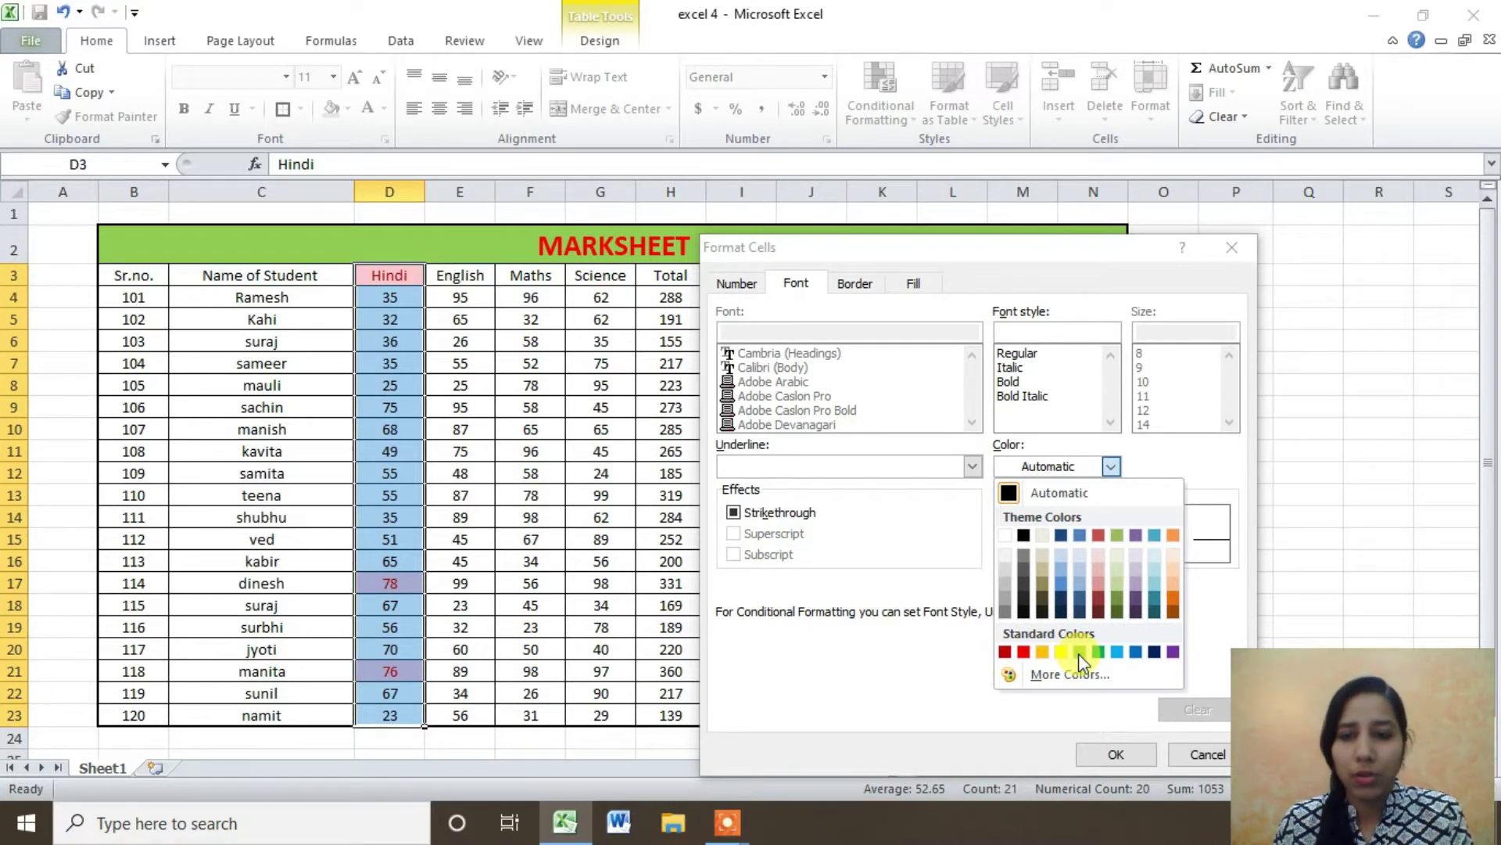
pyautogui.click(1119, 757)
pyautogui.click(1151, 747)
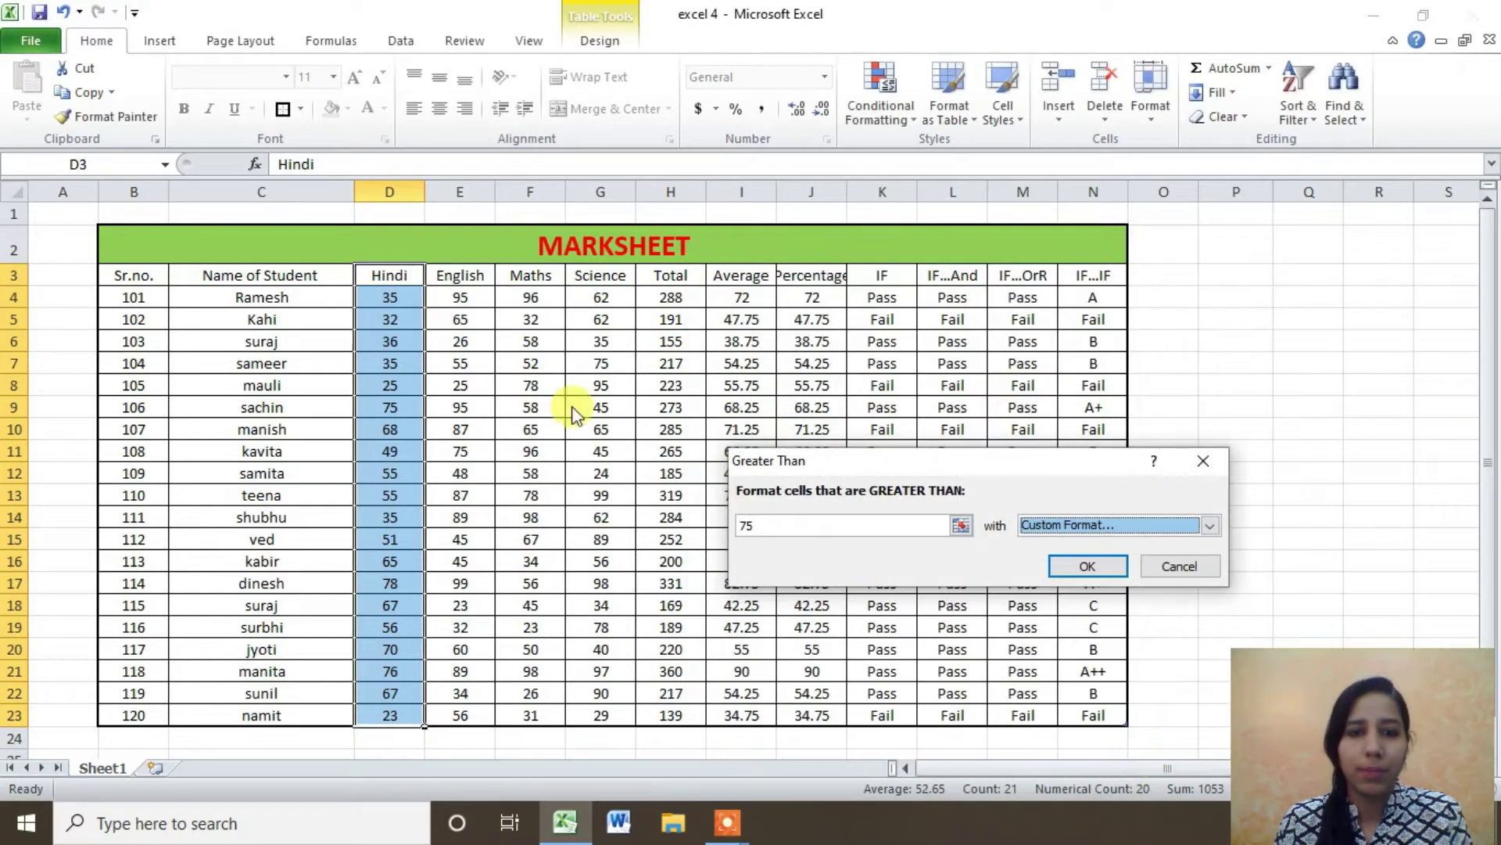
pyautogui.click(1087, 566)
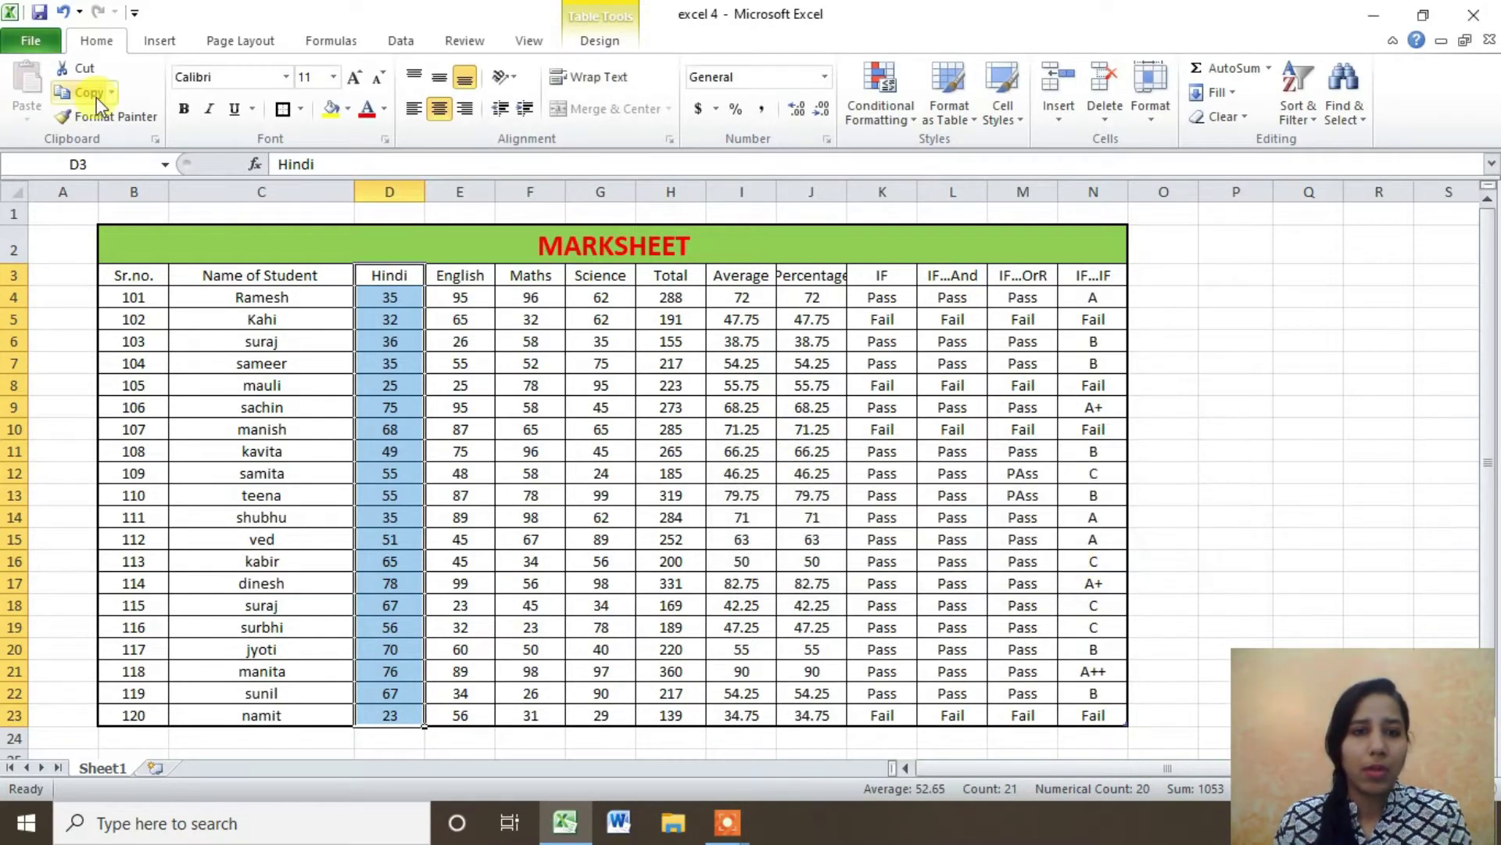
# Reselect the Hindi scores from D4 down to D23
pyautogui.click(386, 258)
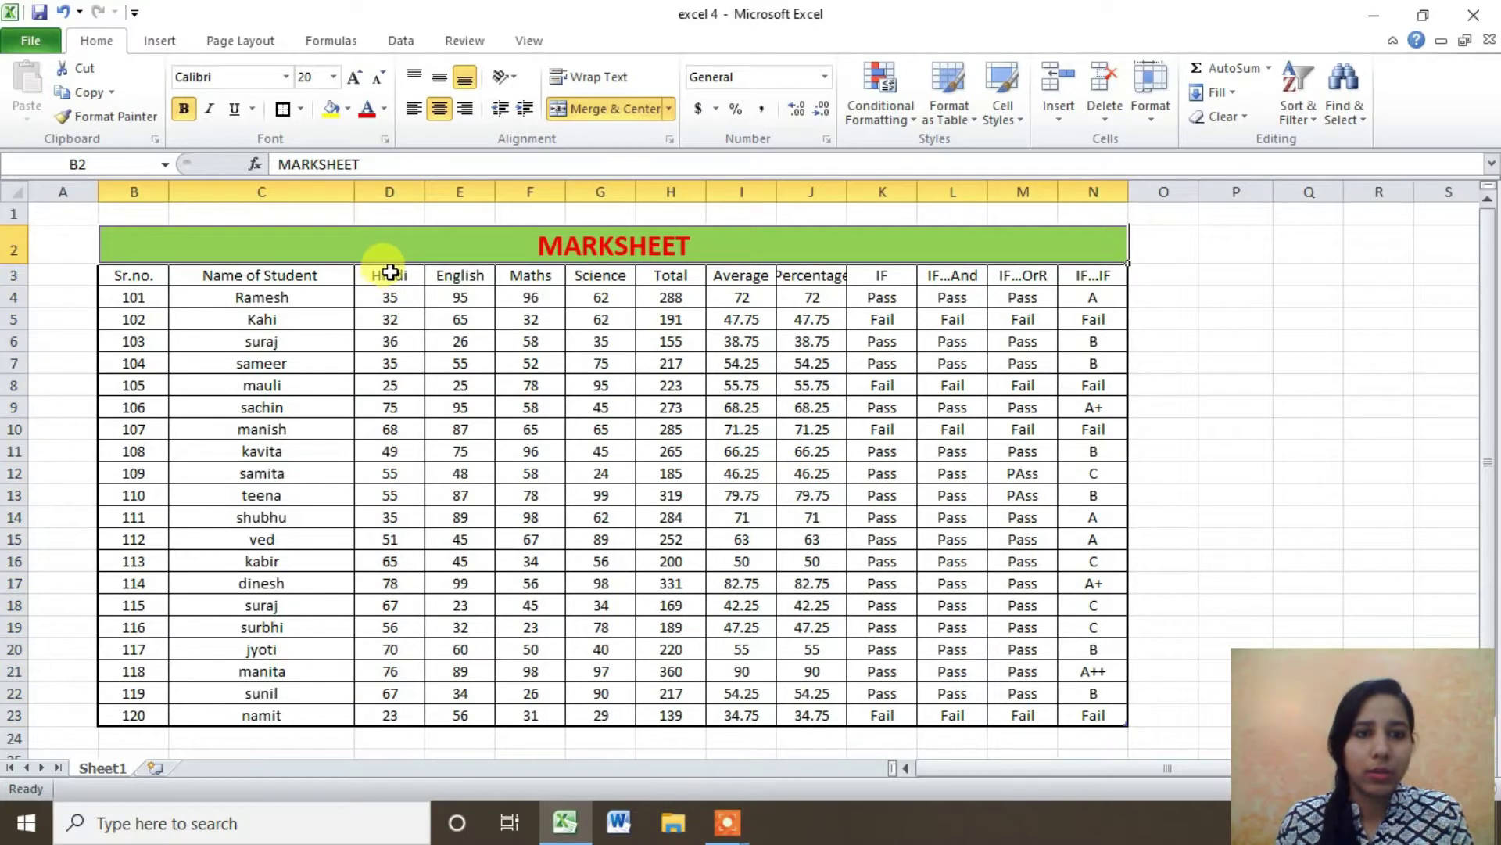
pyautogui.click(390, 296)
pyautogui.hotkey('ctrl', 'shift', 'Down')
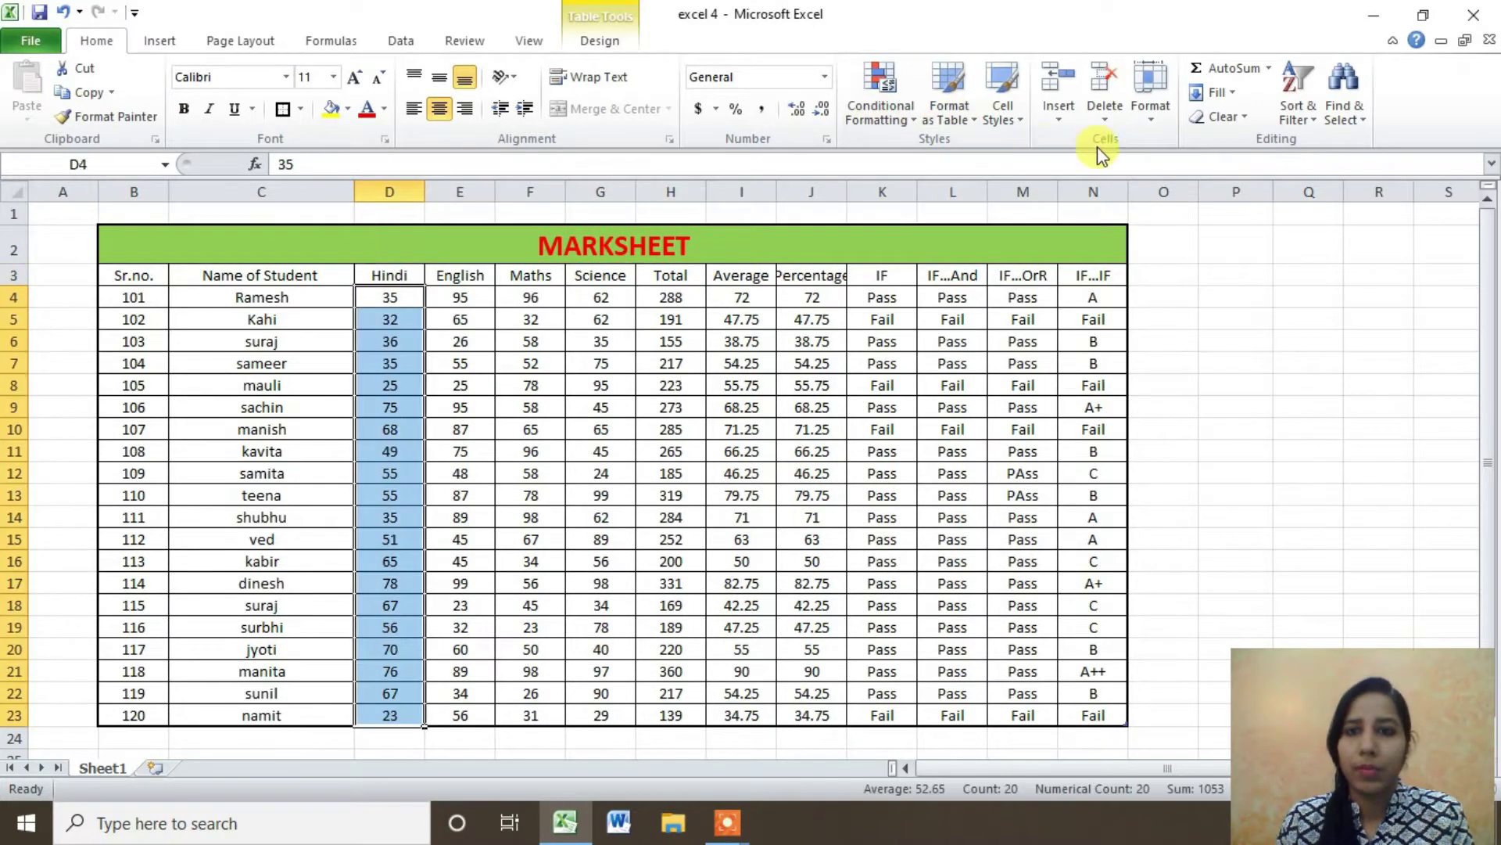
# Add a Greater Than 75 rule with a custom green font to the Hindi scores
pyautogui.click(918, 120)
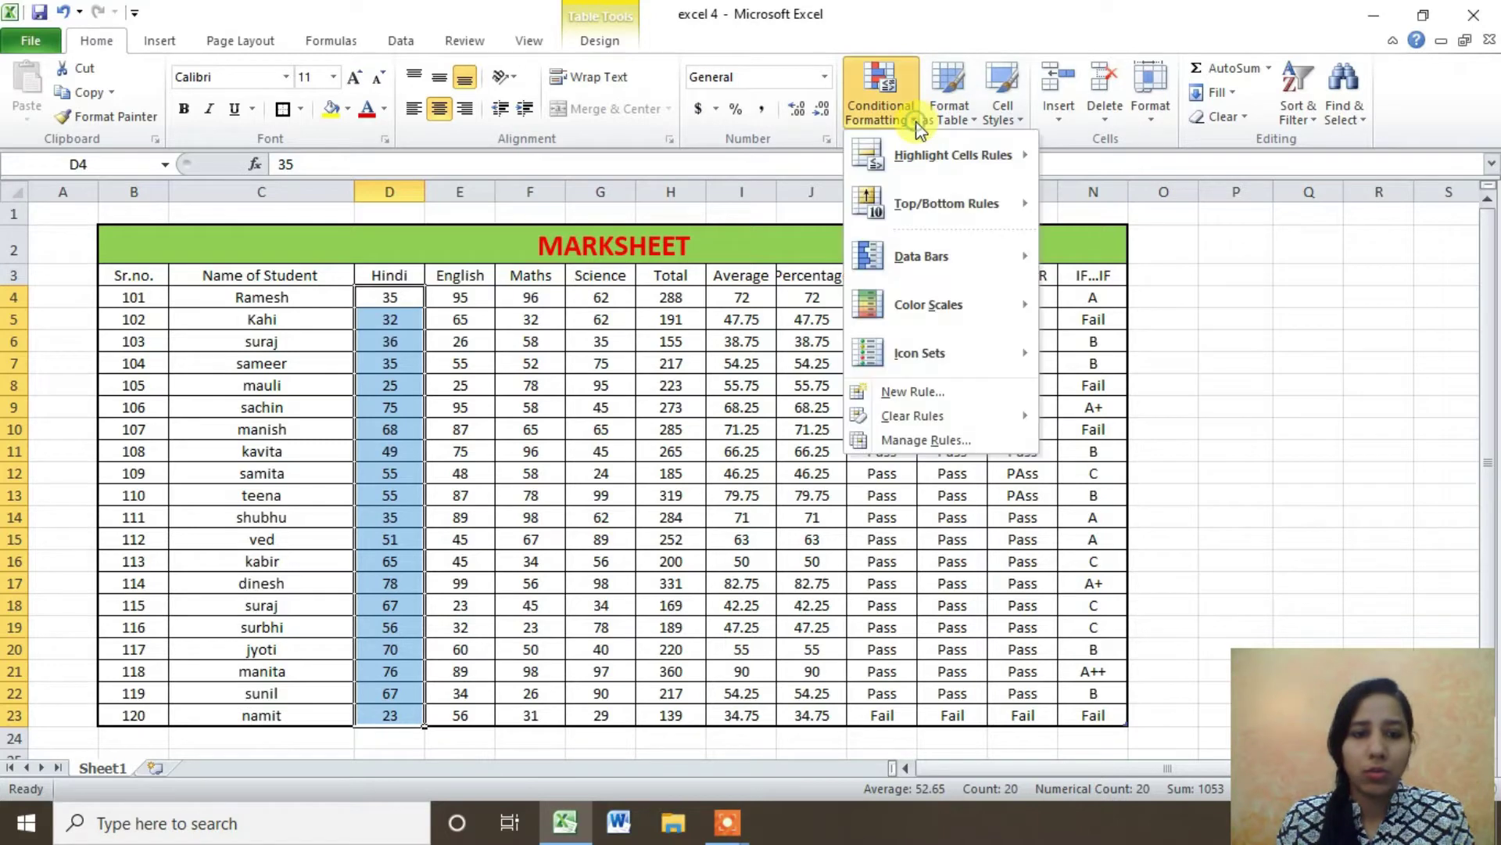
pyautogui.click(1126, 157)
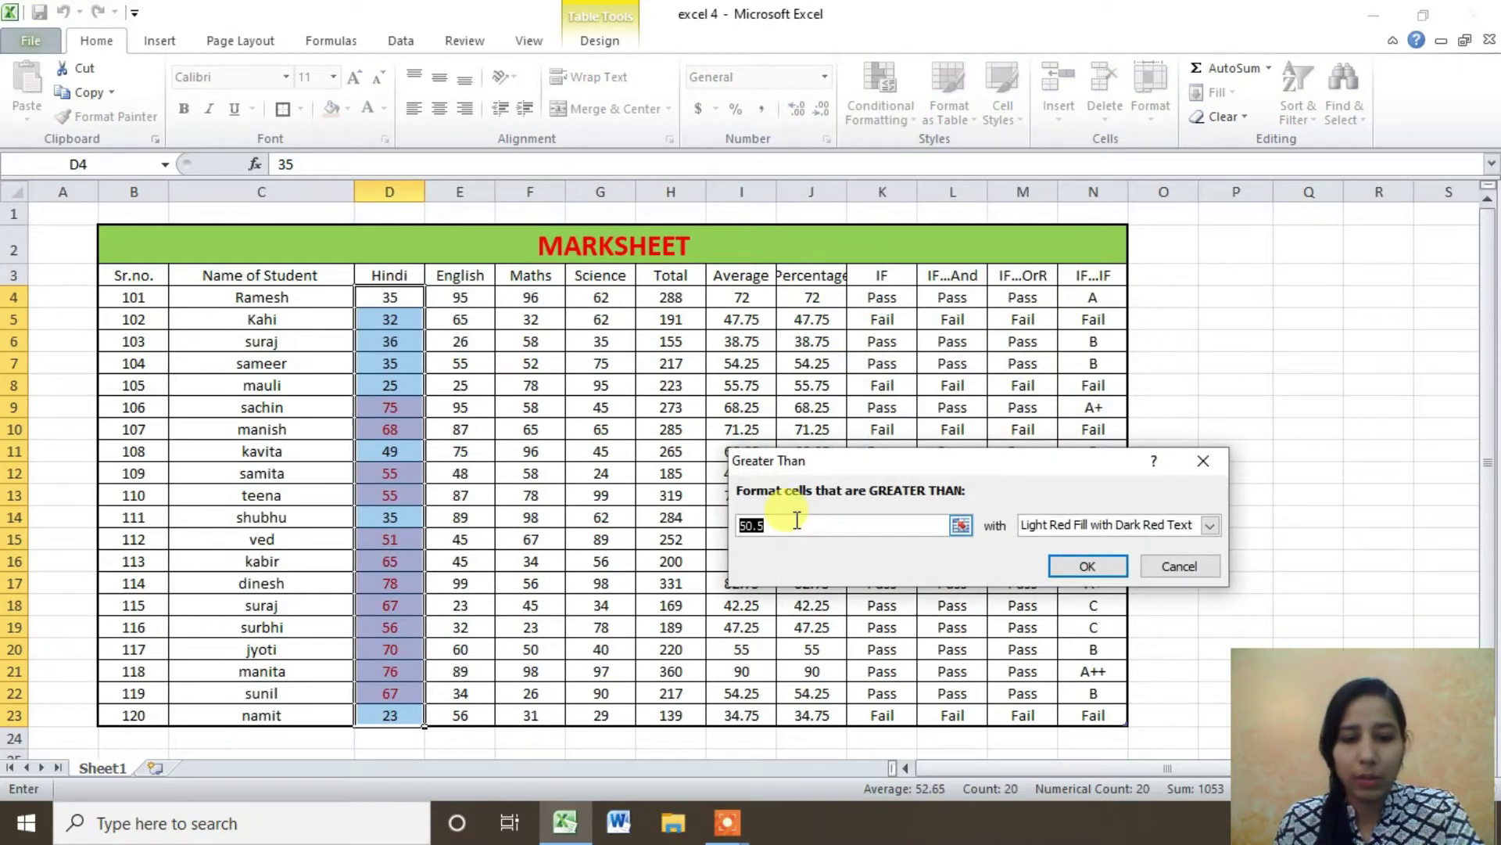
pyautogui.write('75')
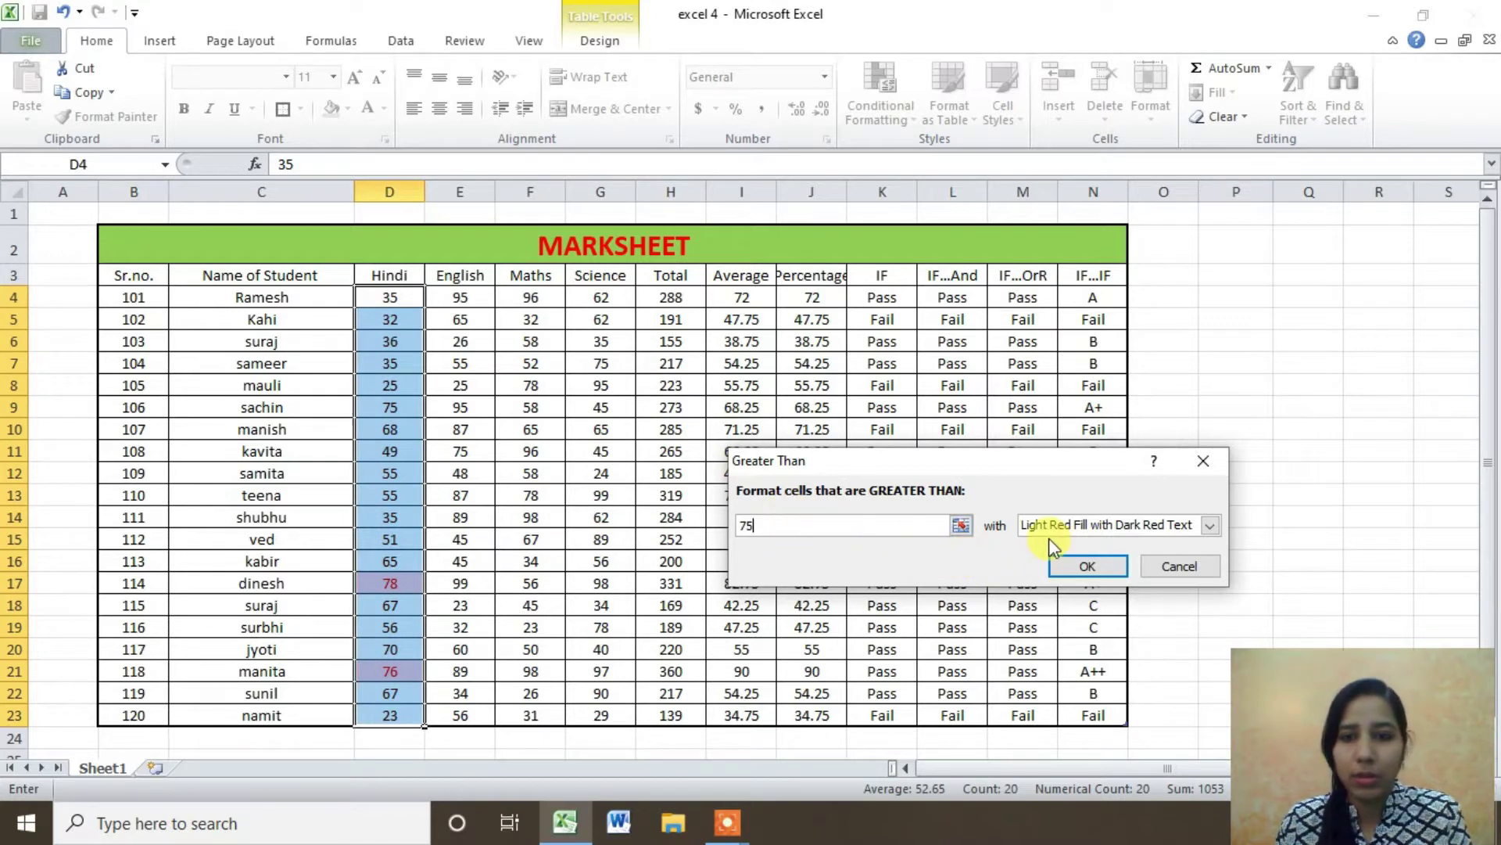
pyautogui.click(1071, 531)
pyautogui.click(1048, 630)
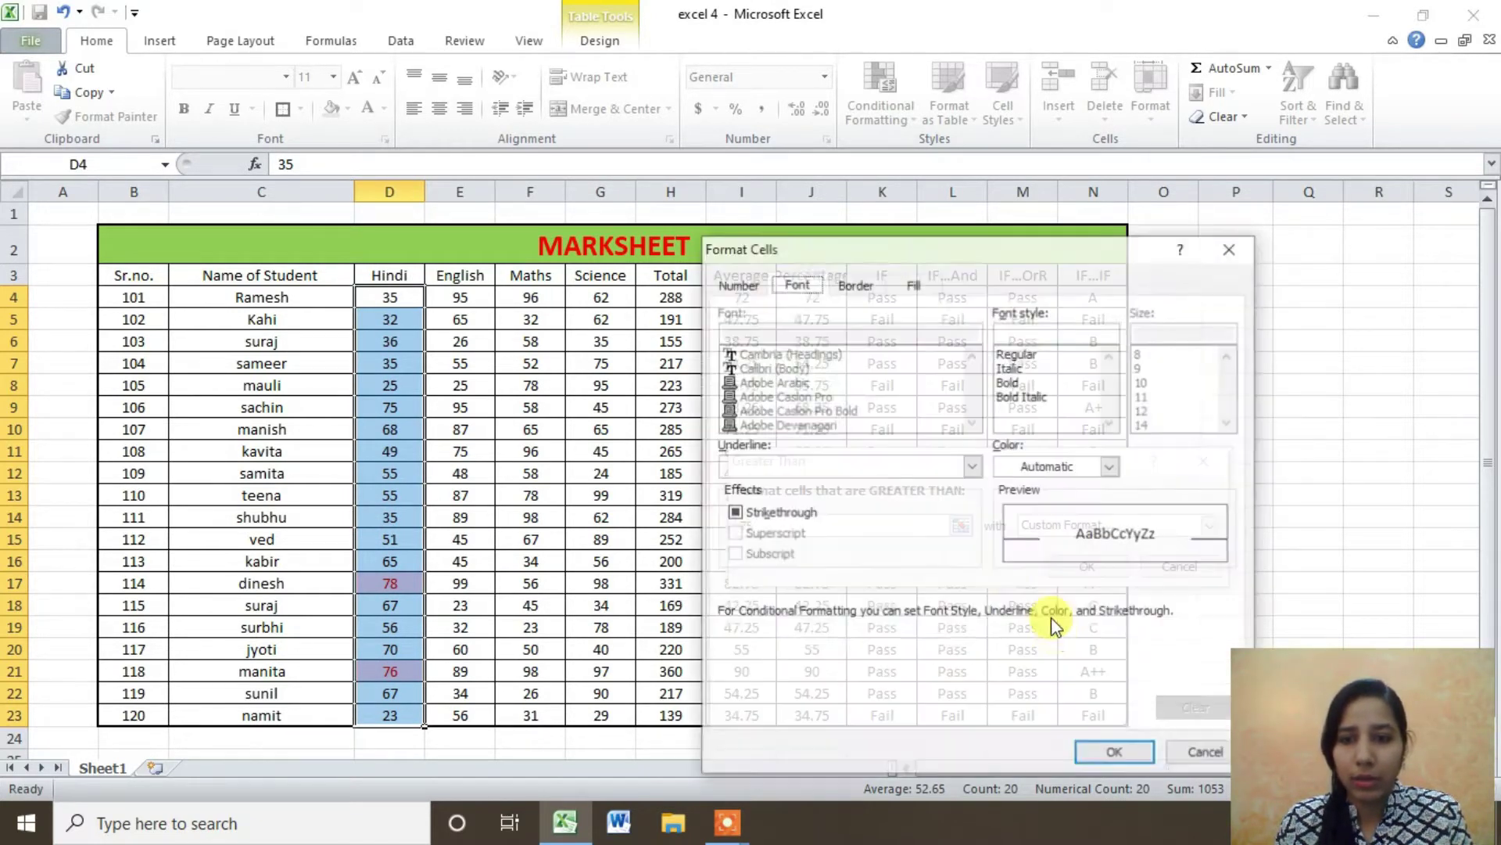
pyautogui.click(1084, 467)
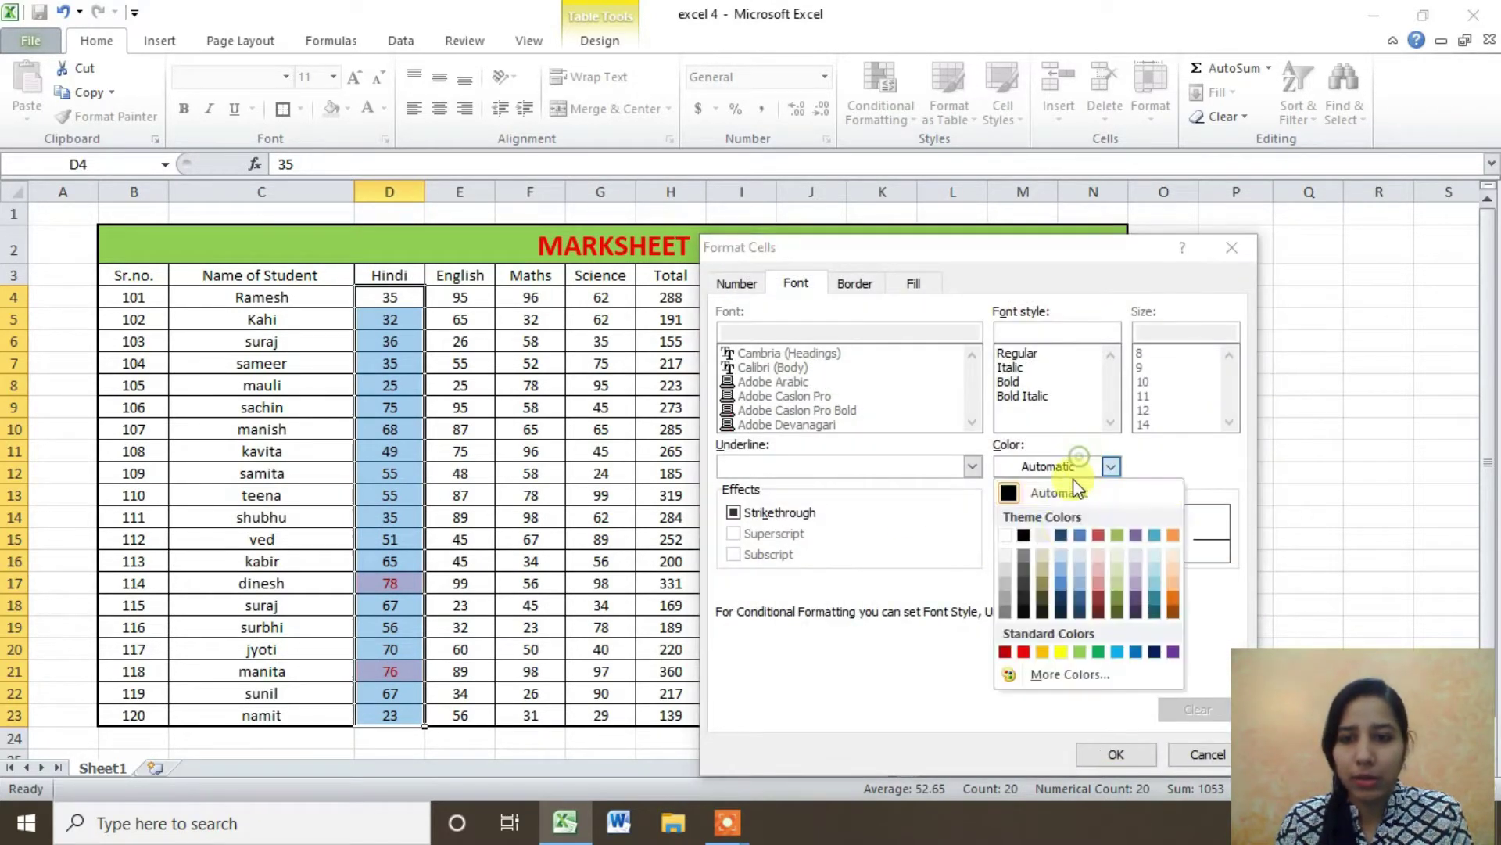
pyautogui.click(1082, 646)
pyautogui.click(1125, 753)
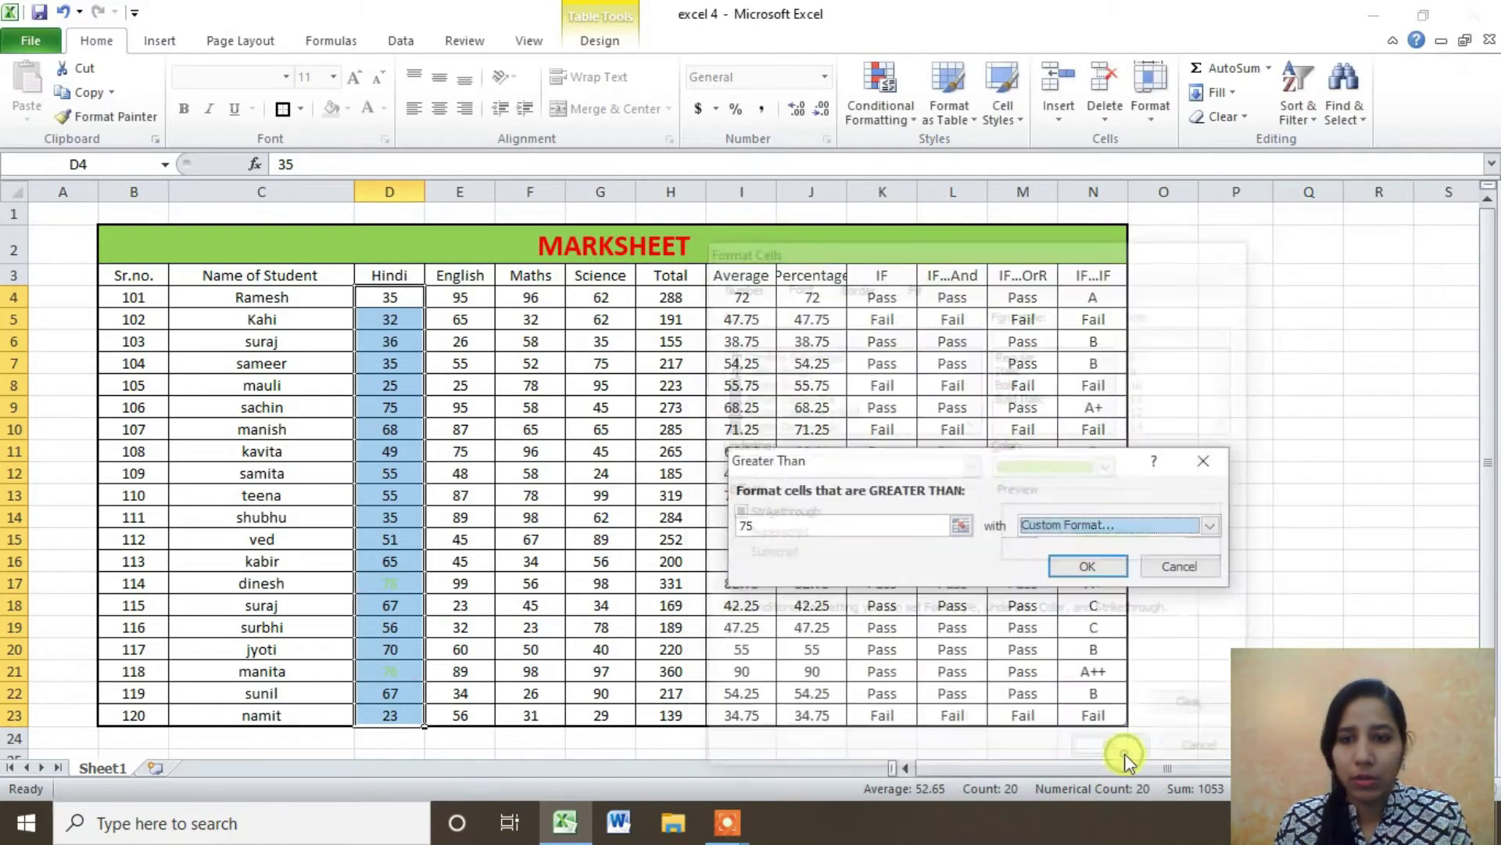
pyautogui.click(1087, 563)
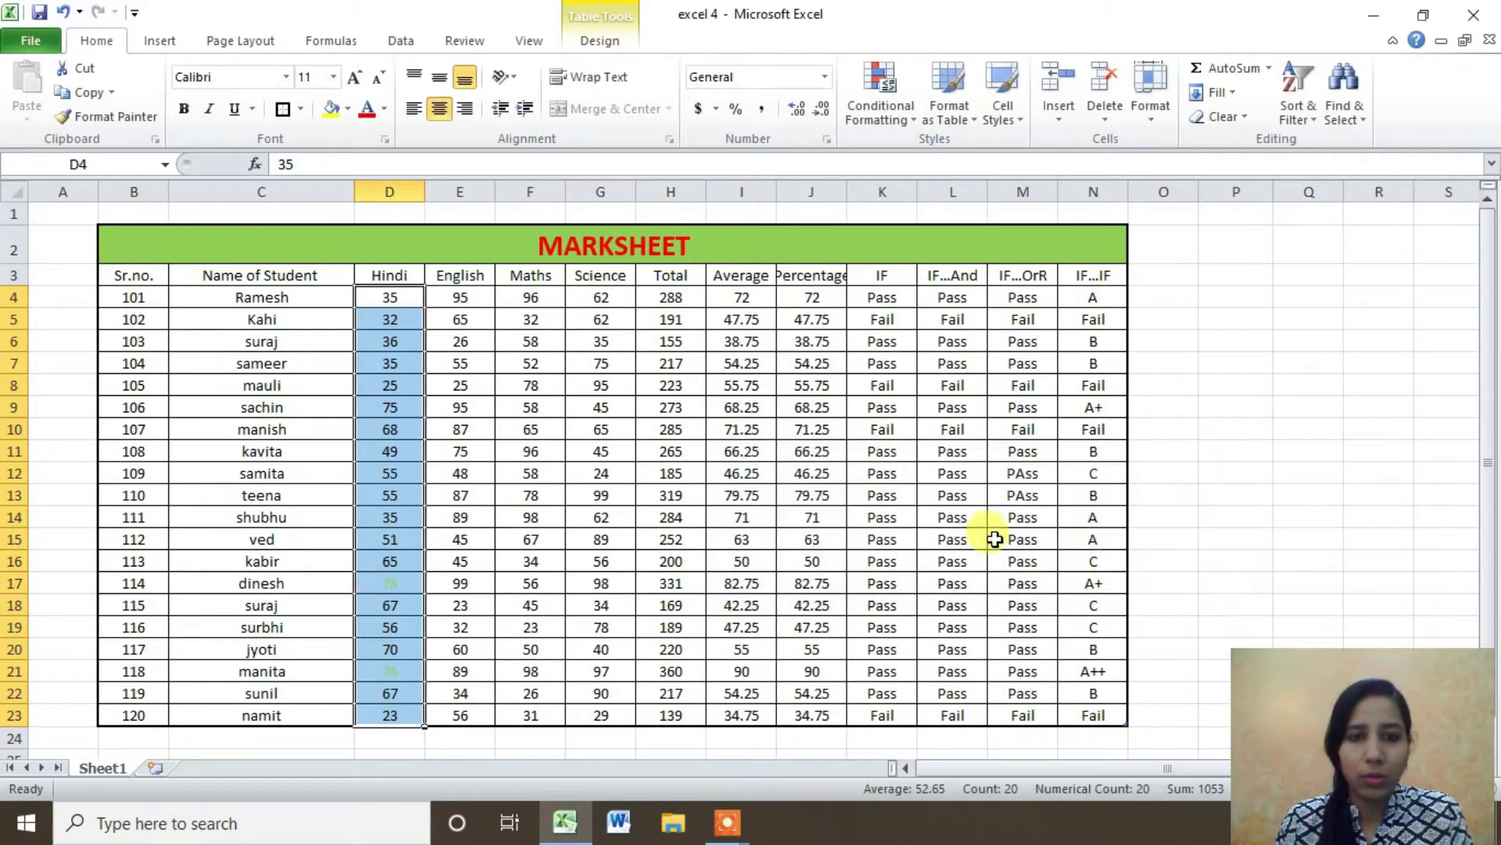
# Check that the Hindi scores 78 and 76 now show in green
pyautogui.click(409, 597)
pyautogui.click(406, 584)
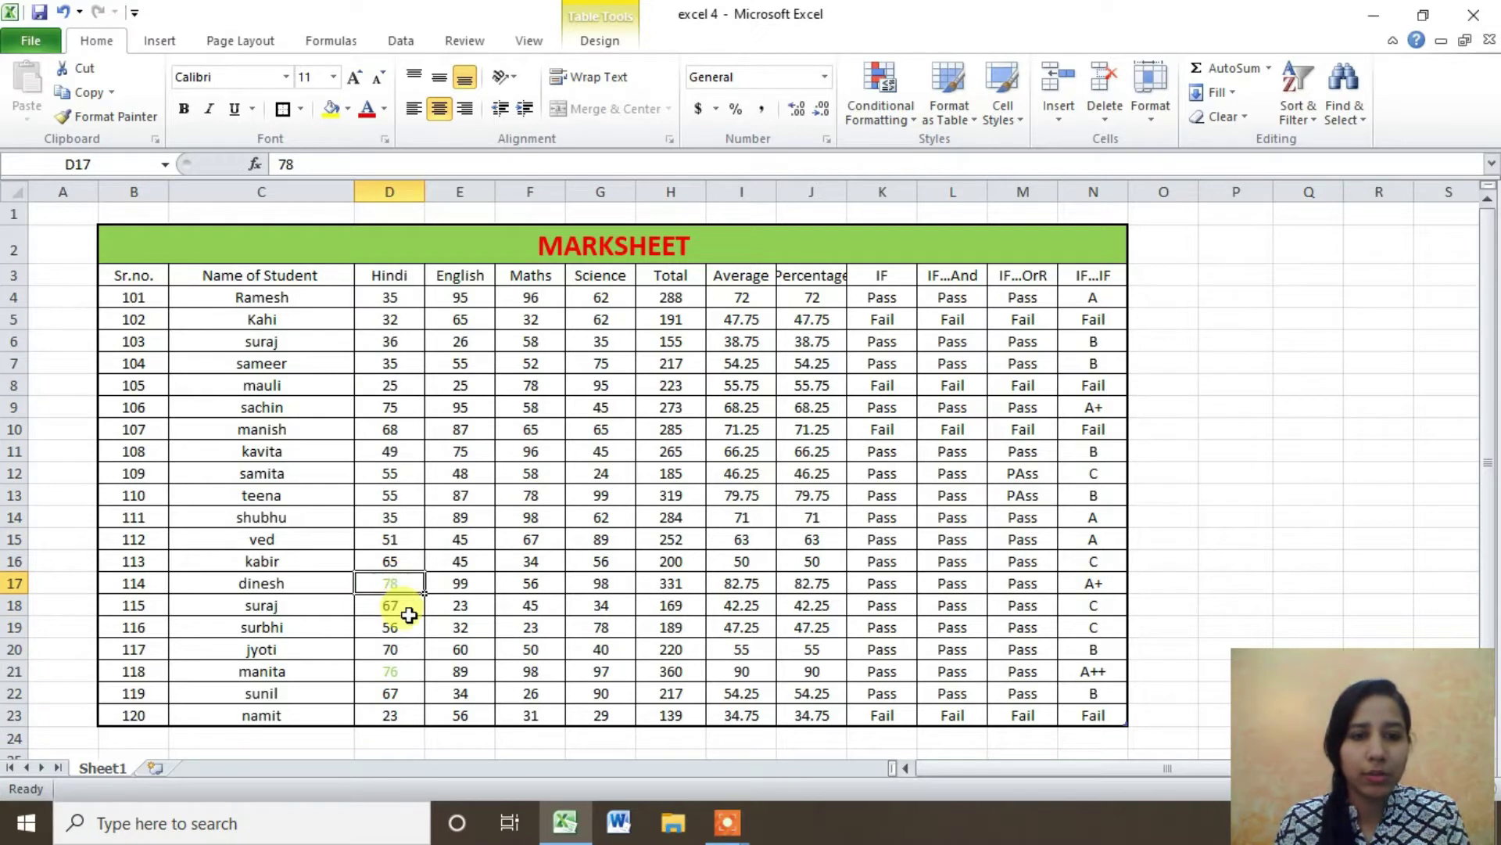
pyautogui.click(400, 669)
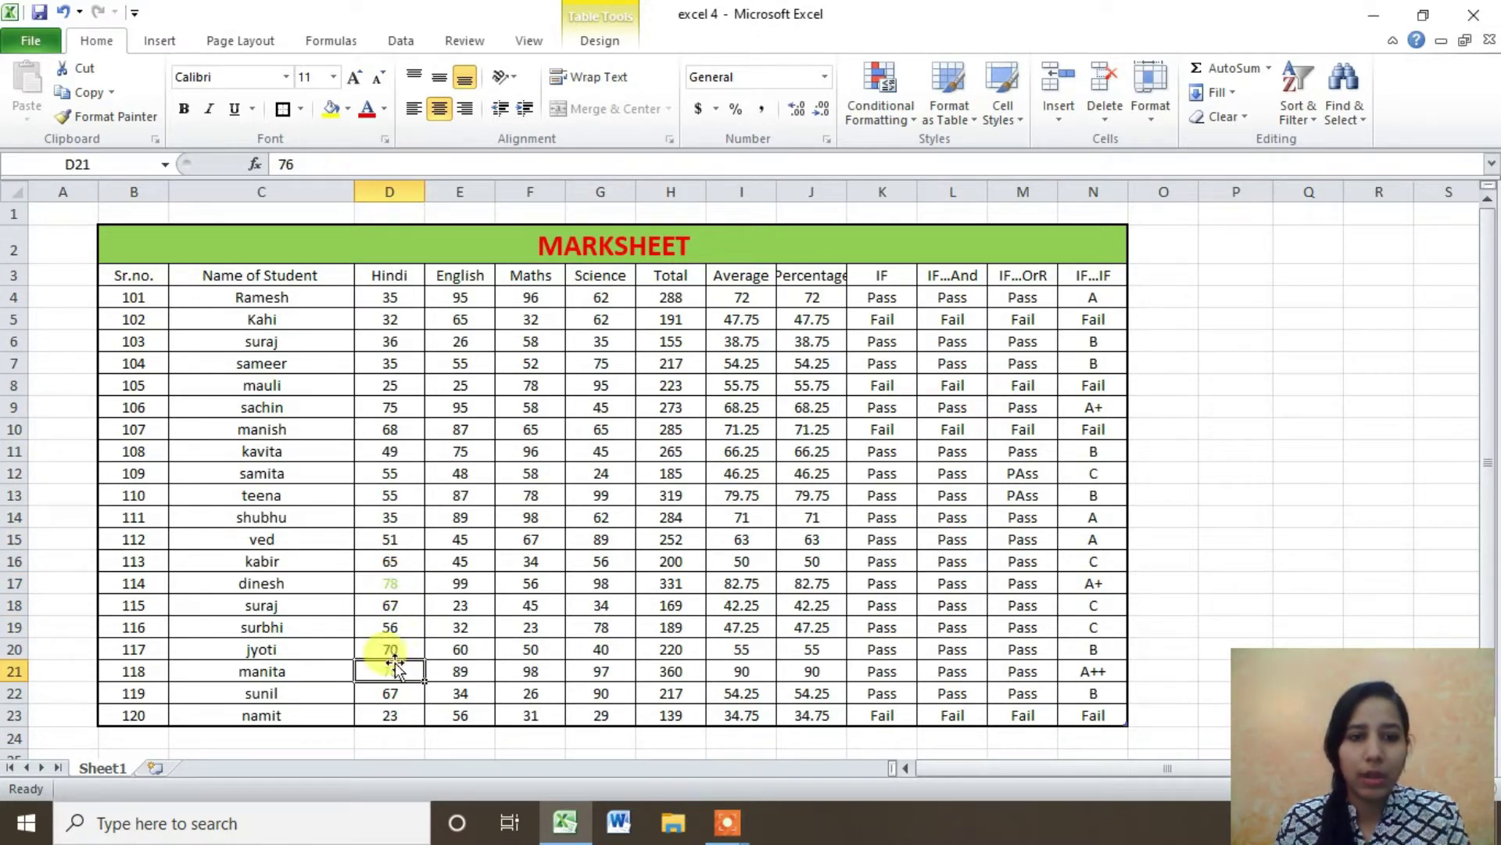
pyautogui.click(400, 582)
pyautogui.click(399, 664)
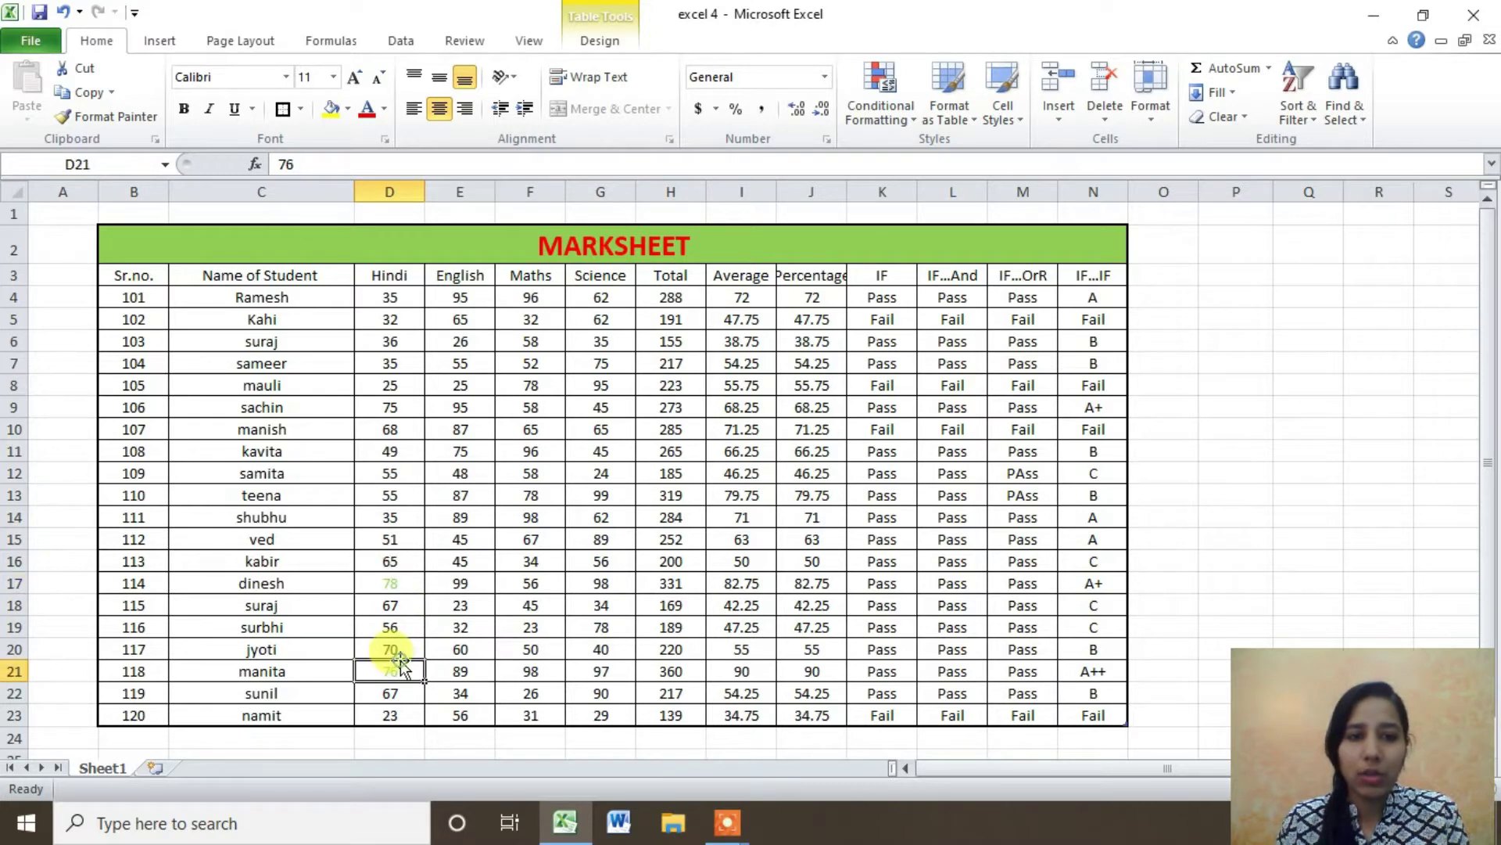
# Try a Less Than rule, cancel it, and reselect the Hindi scores D4:D23
pyautogui.click(913, 122)
pyautogui.moveTo(953, 155)
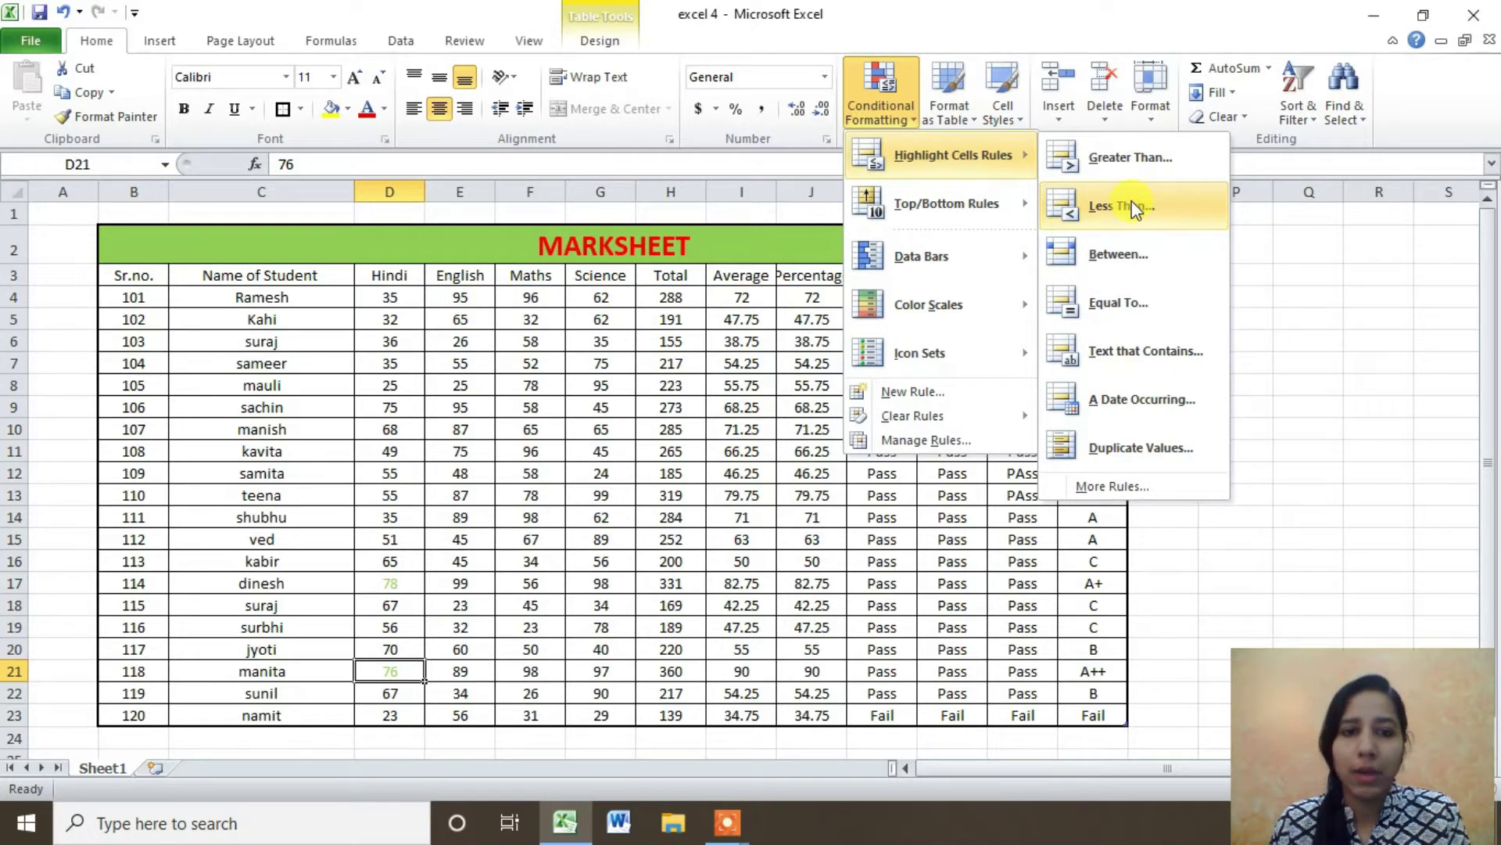
pyautogui.click(1132, 202)
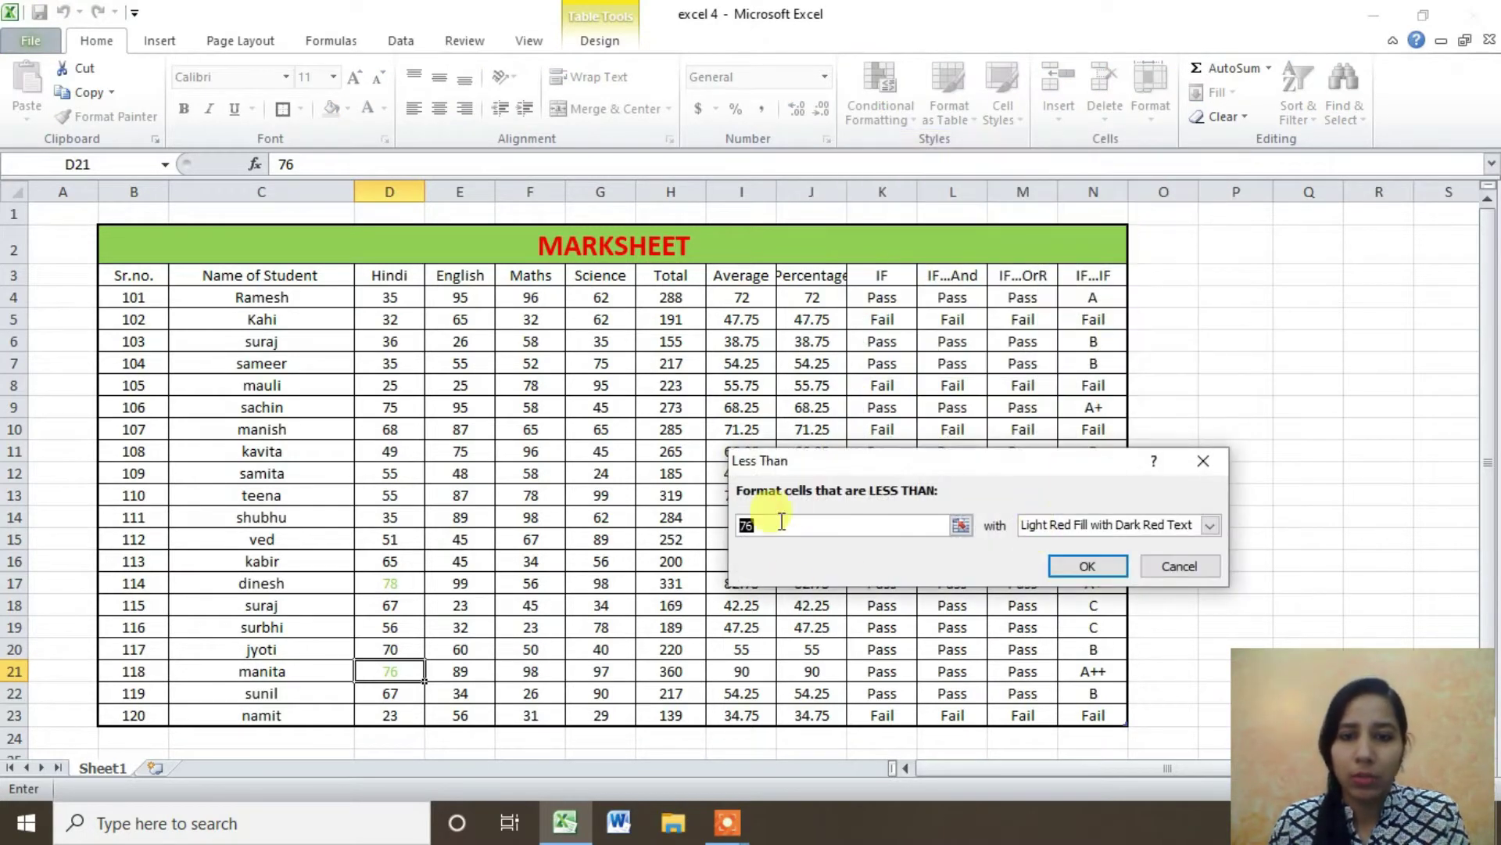
pyautogui.click(411, 274)
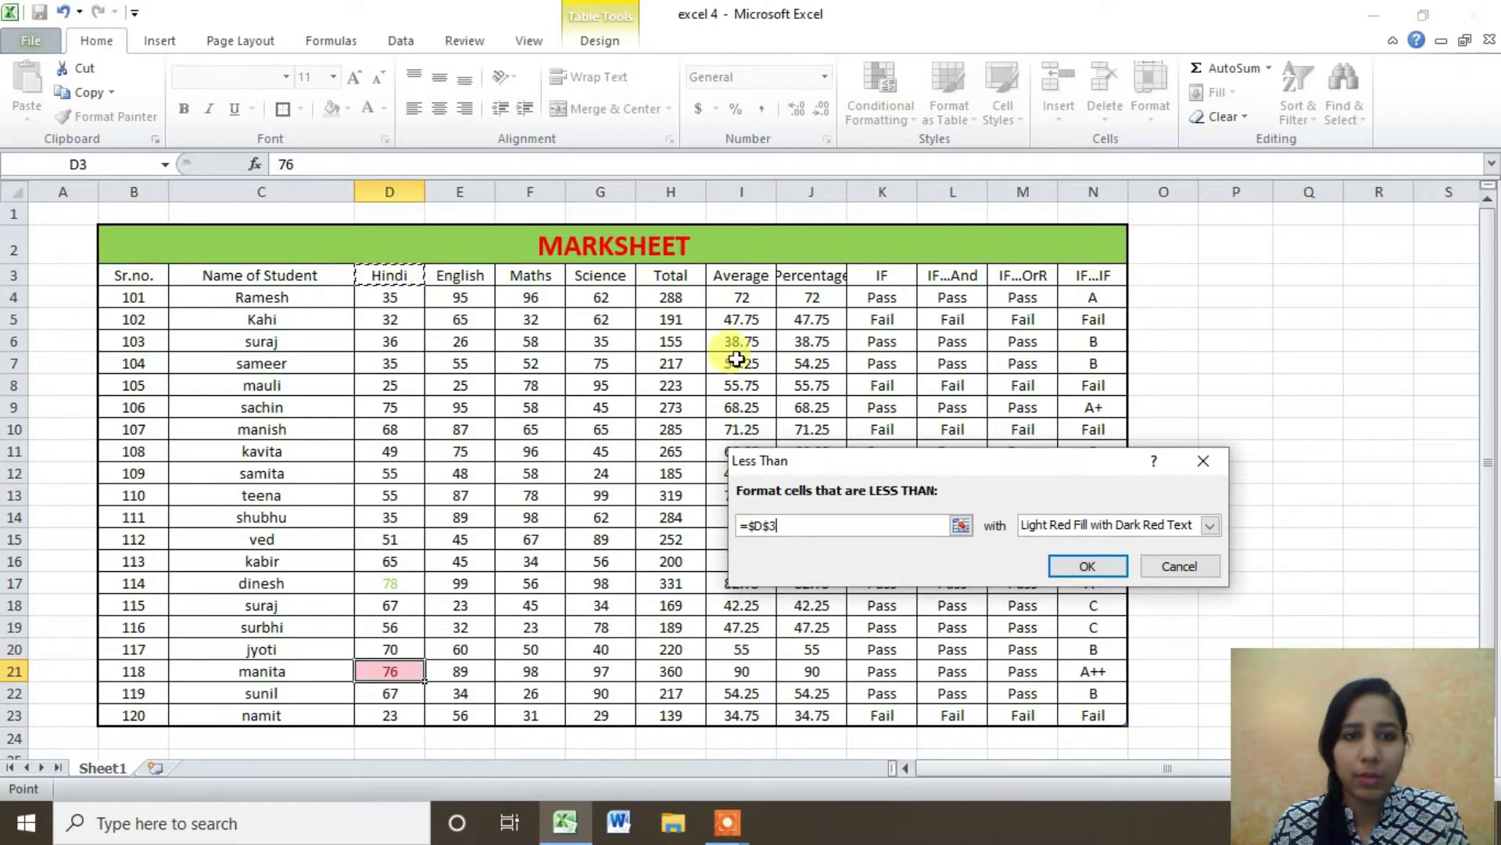
pyautogui.click(1179, 568)
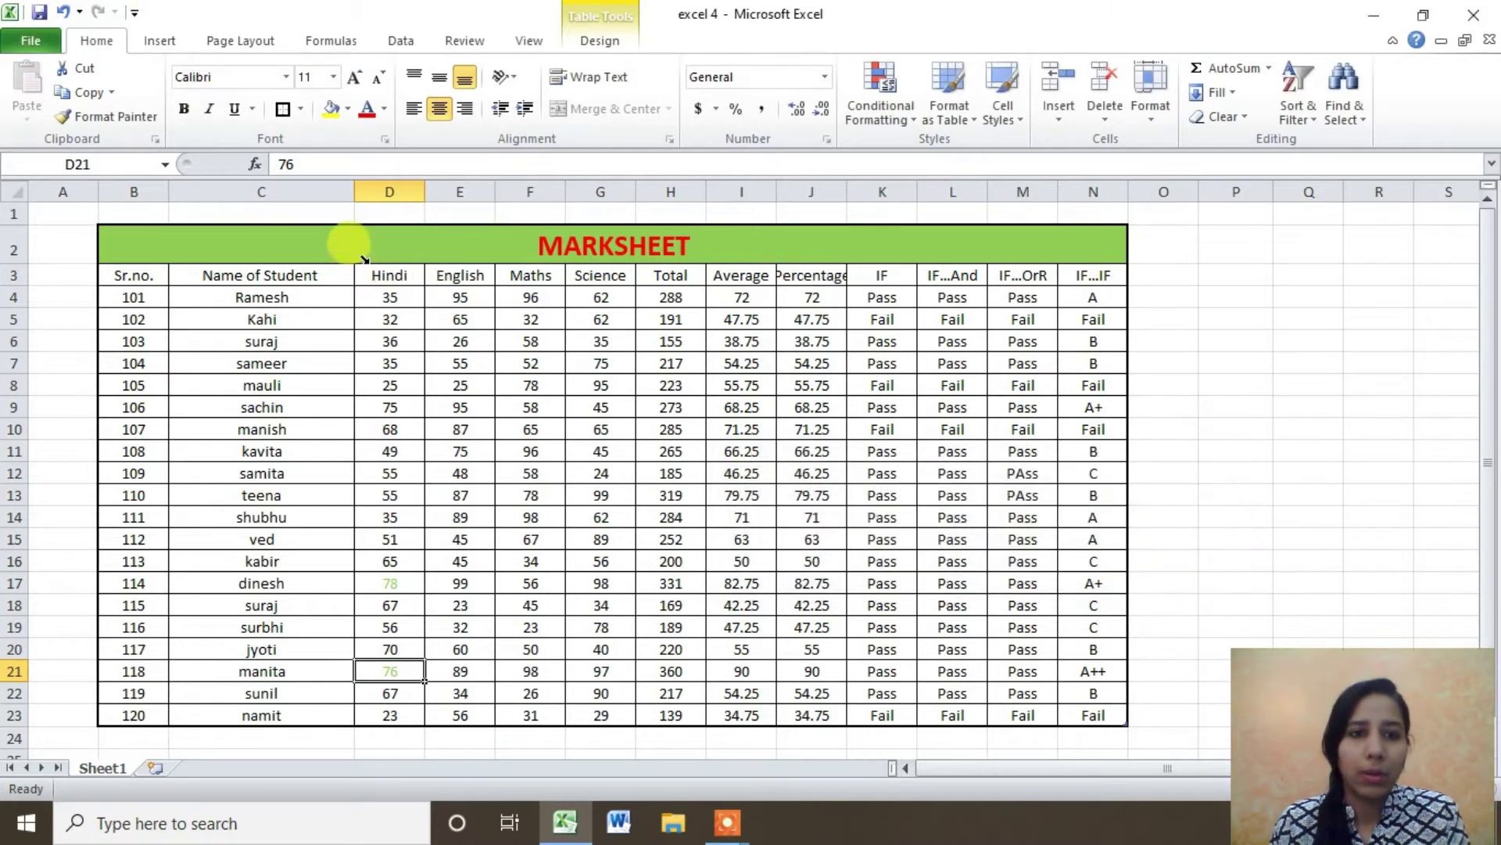
pyautogui.click(401, 272)
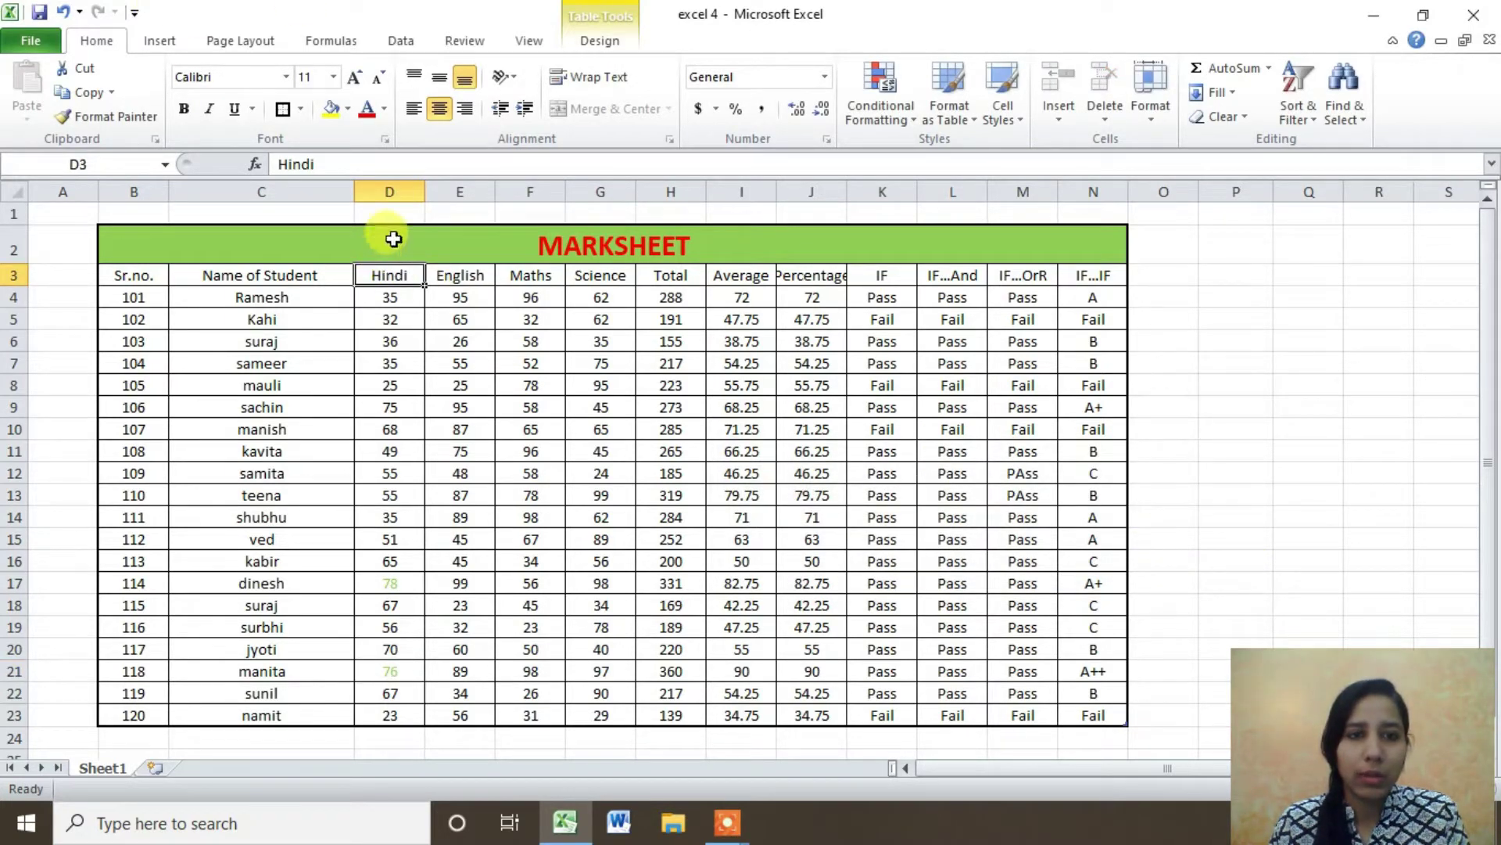
pyautogui.click(388, 264)
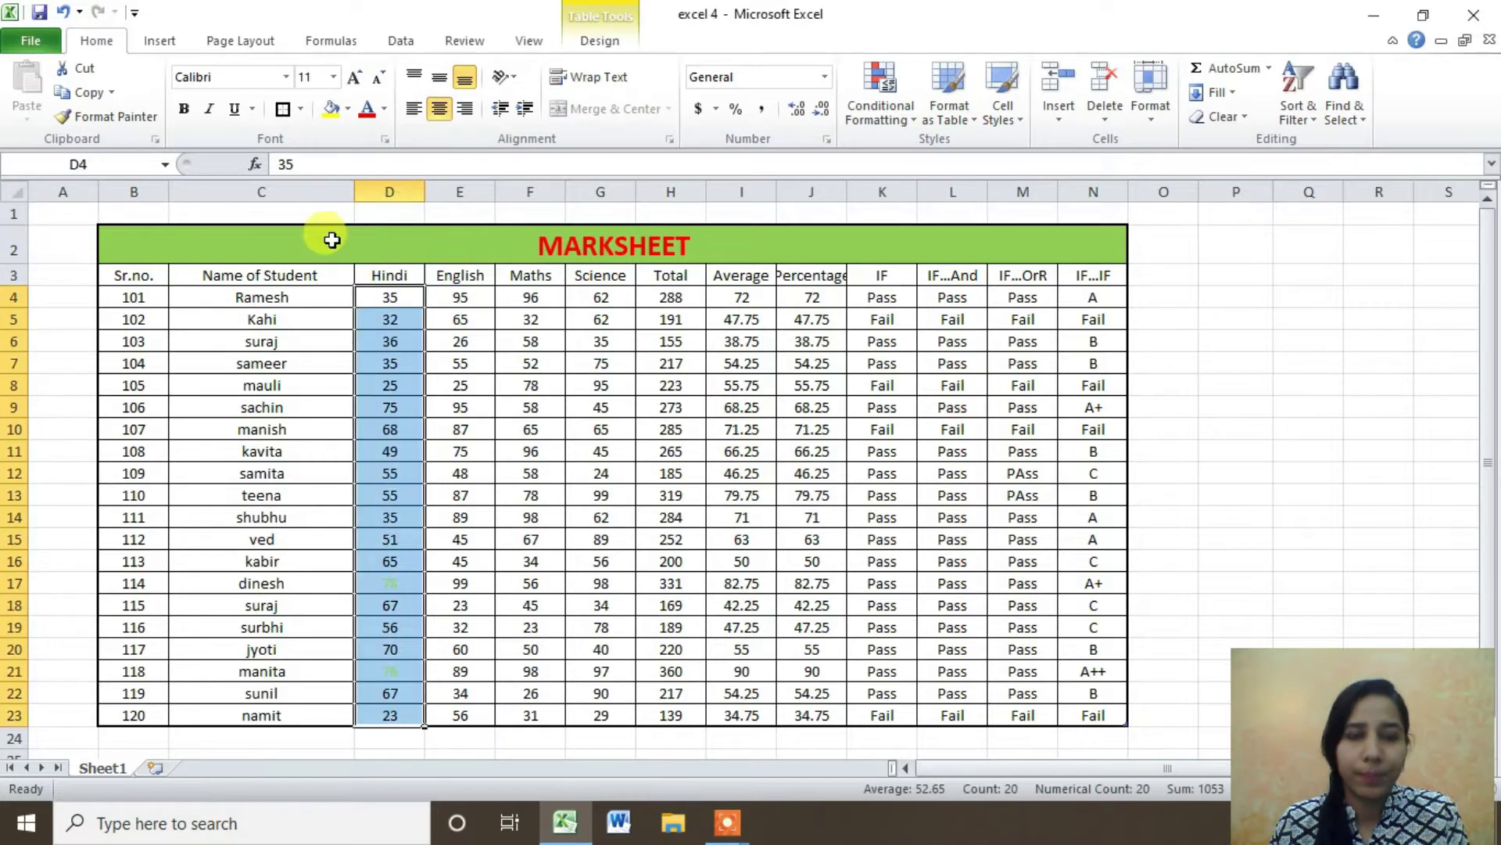
# Add a Less Than 75 rule with a custom red font, then check the score 75 in D9
pyautogui.click(913, 119)
pyautogui.moveTo(953, 155)
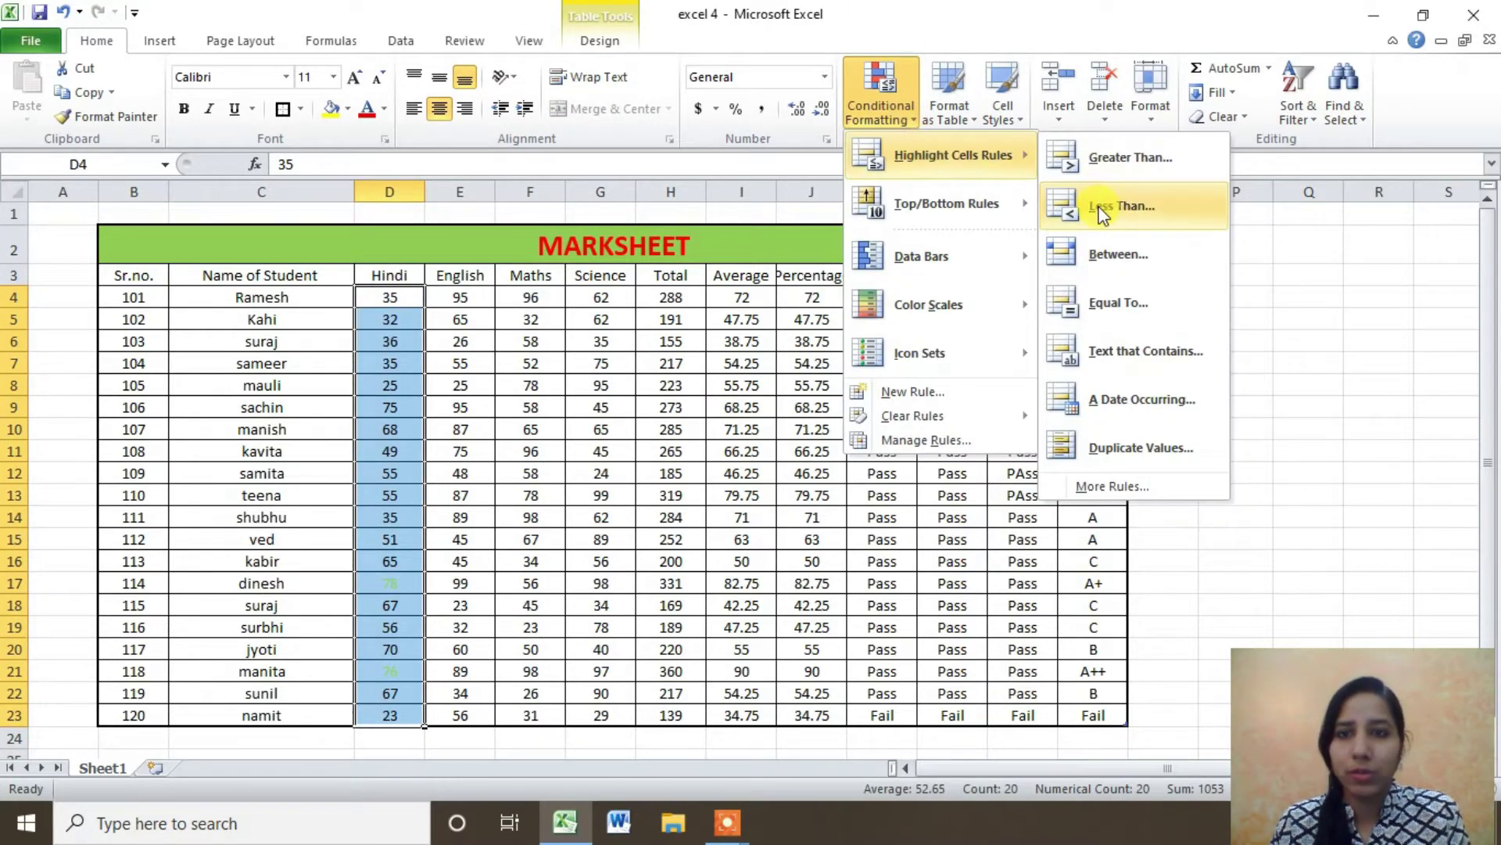
pyautogui.click(1102, 214)
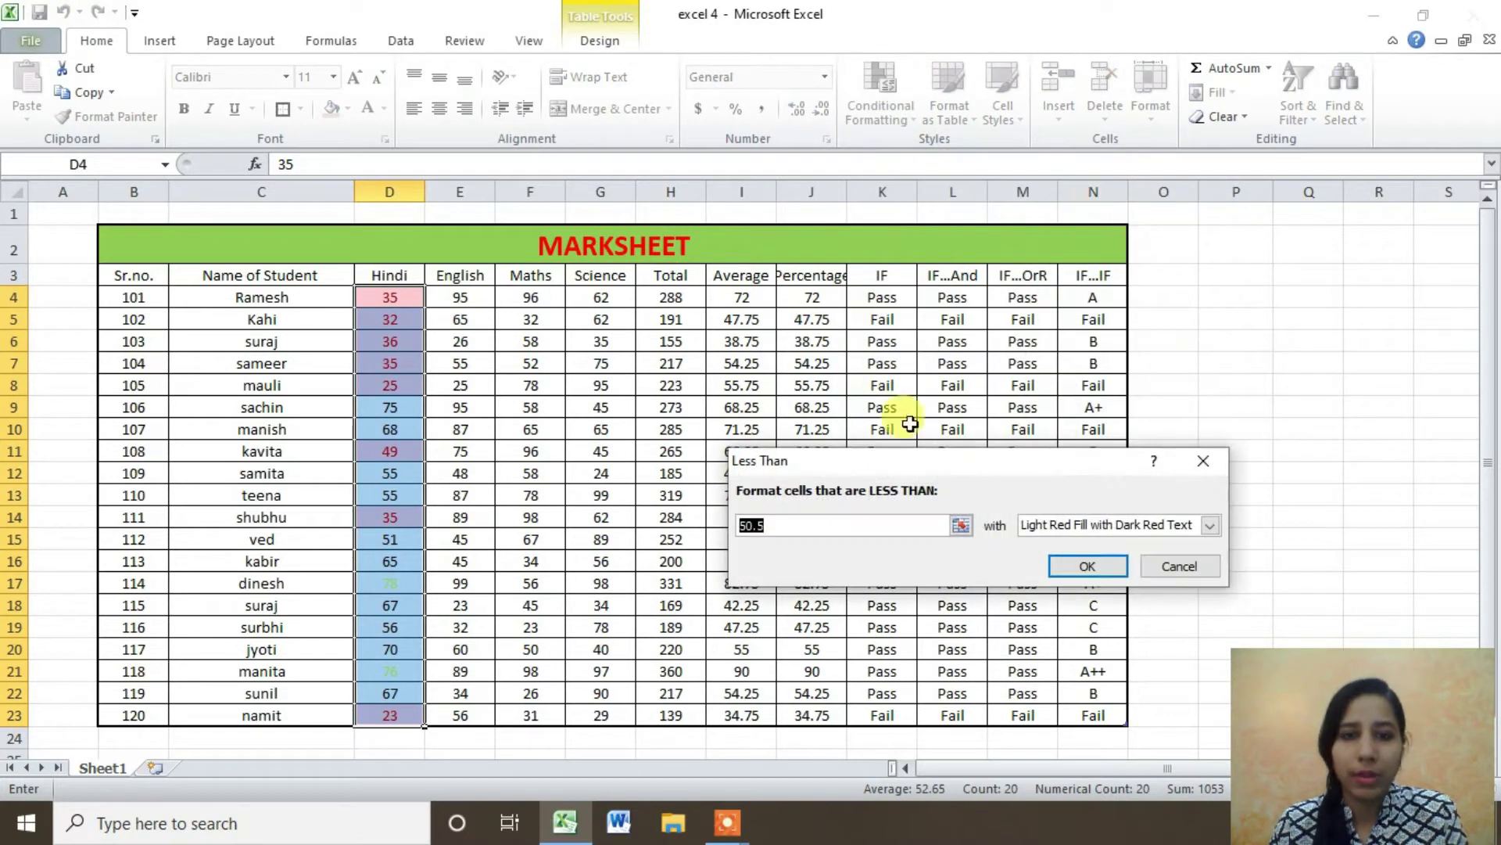
pyautogui.write('75')
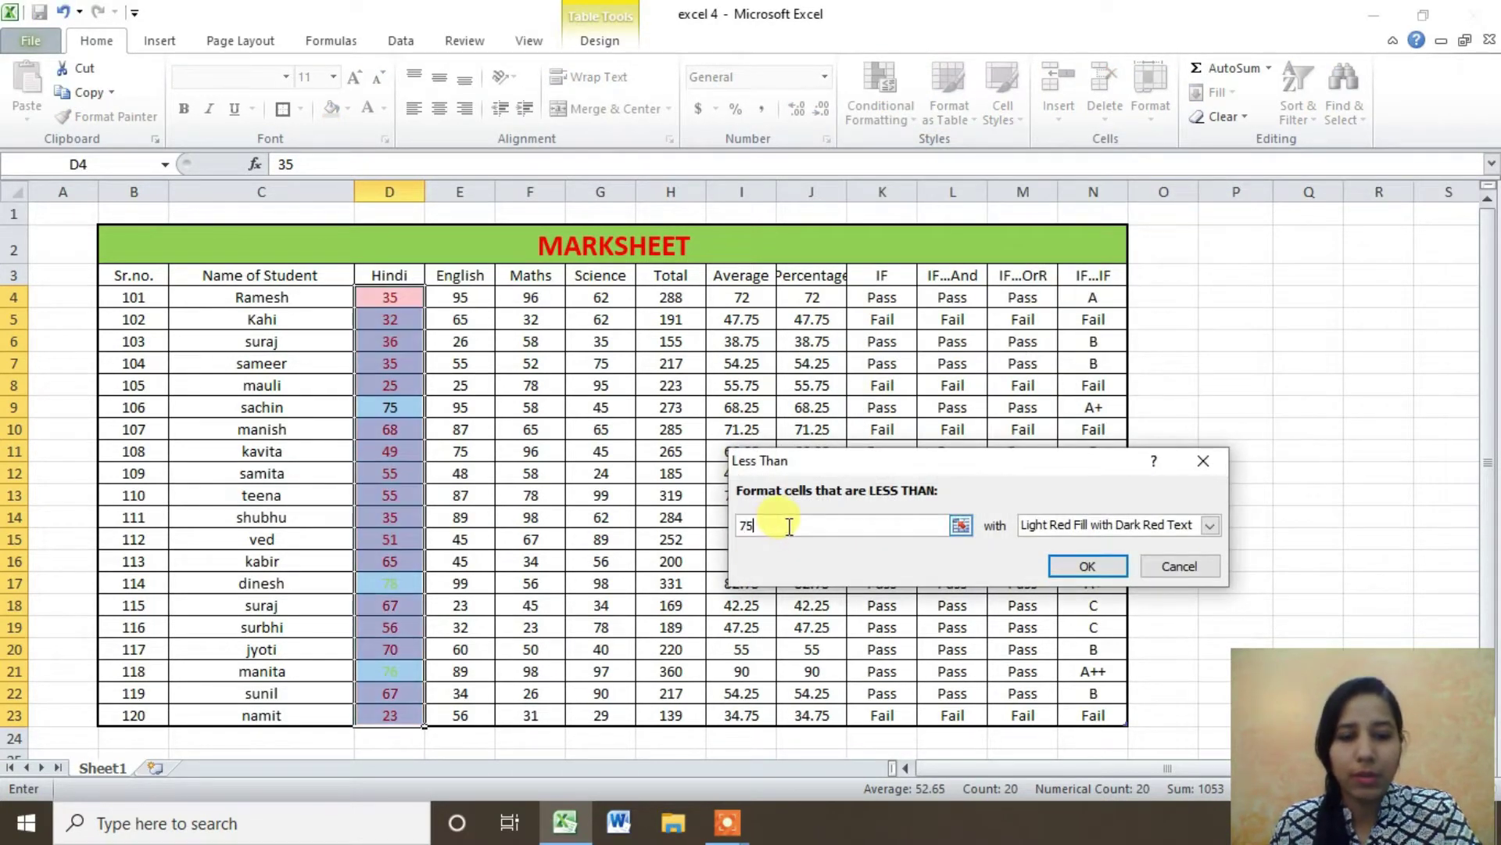
pyautogui.click(1073, 529)
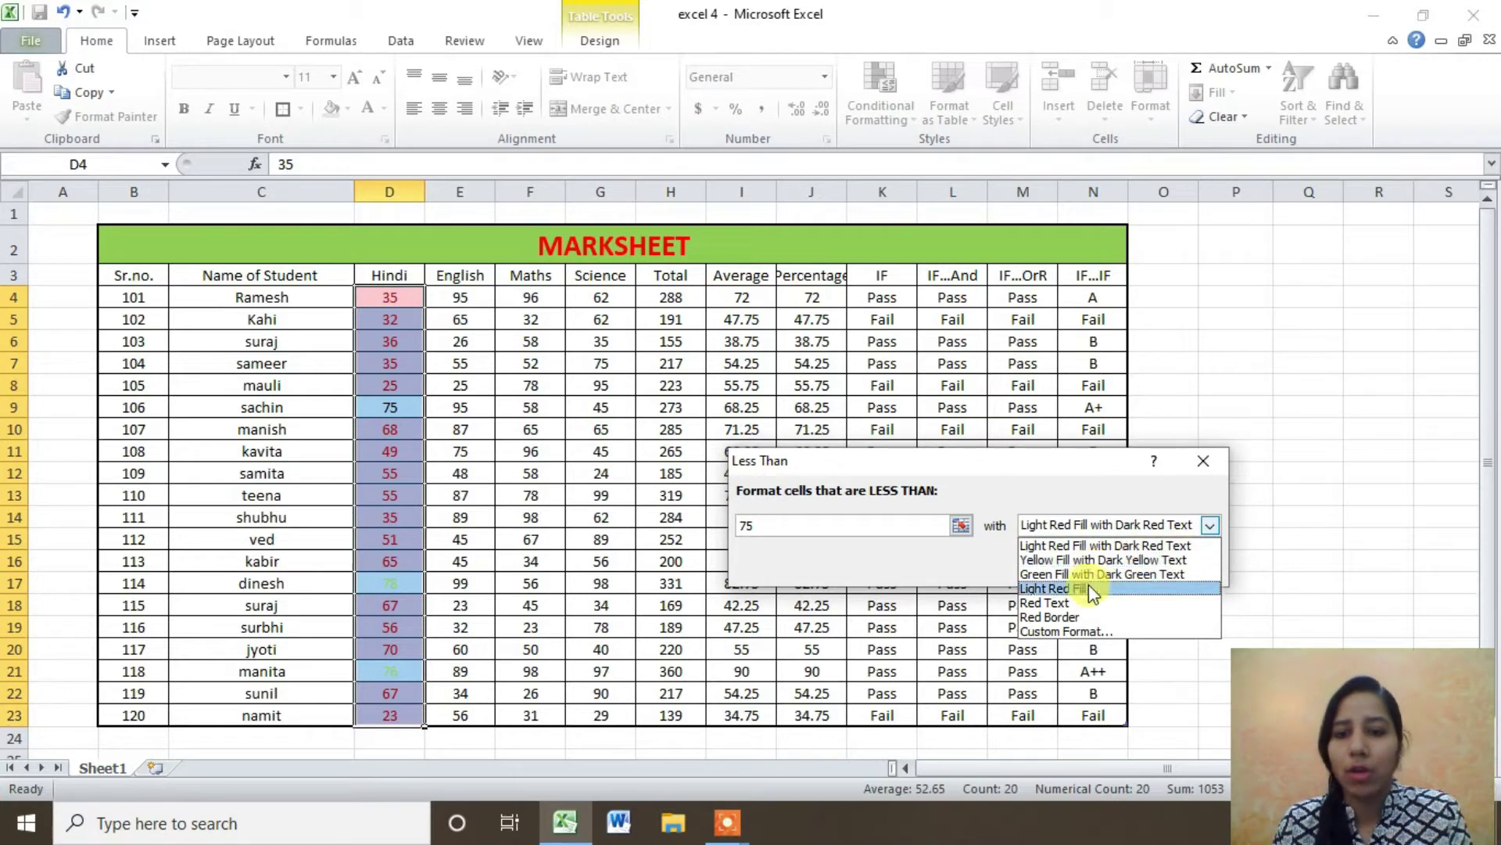
pyautogui.click(1102, 633)
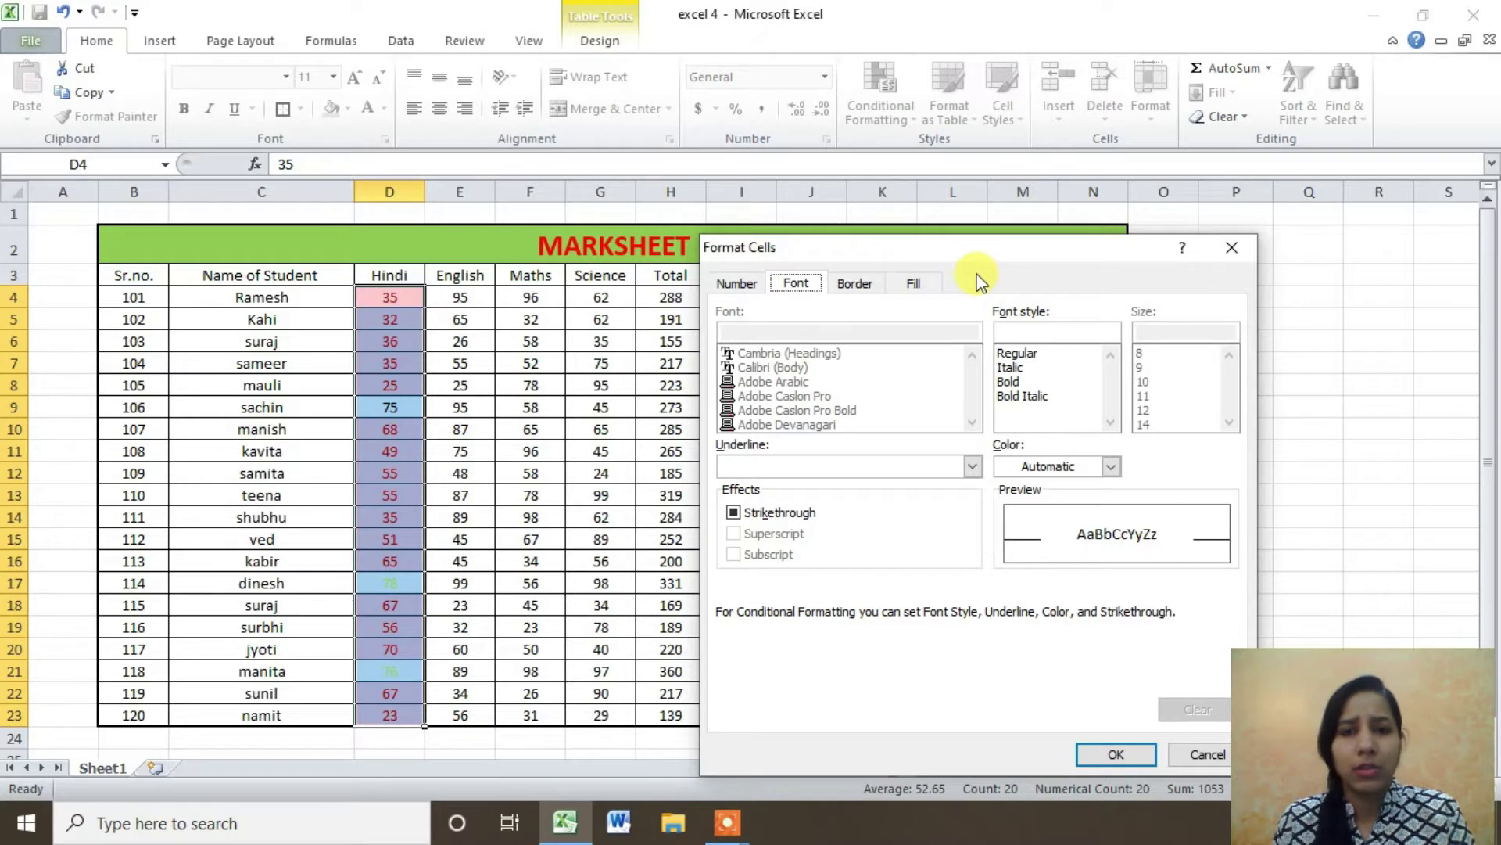
pyautogui.click(1110, 468)
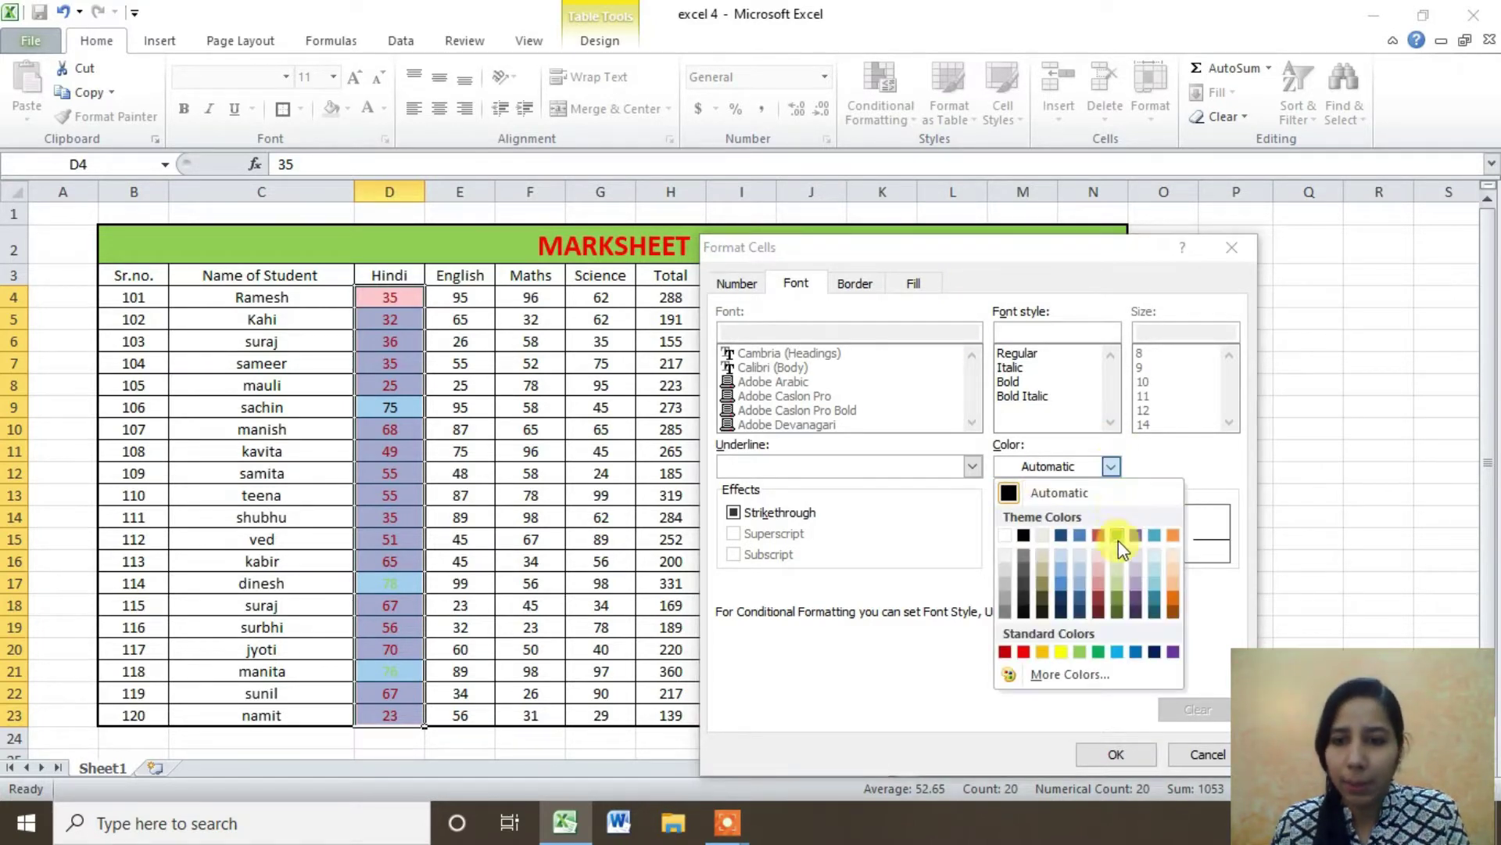
pyautogui.click(1098, 536)
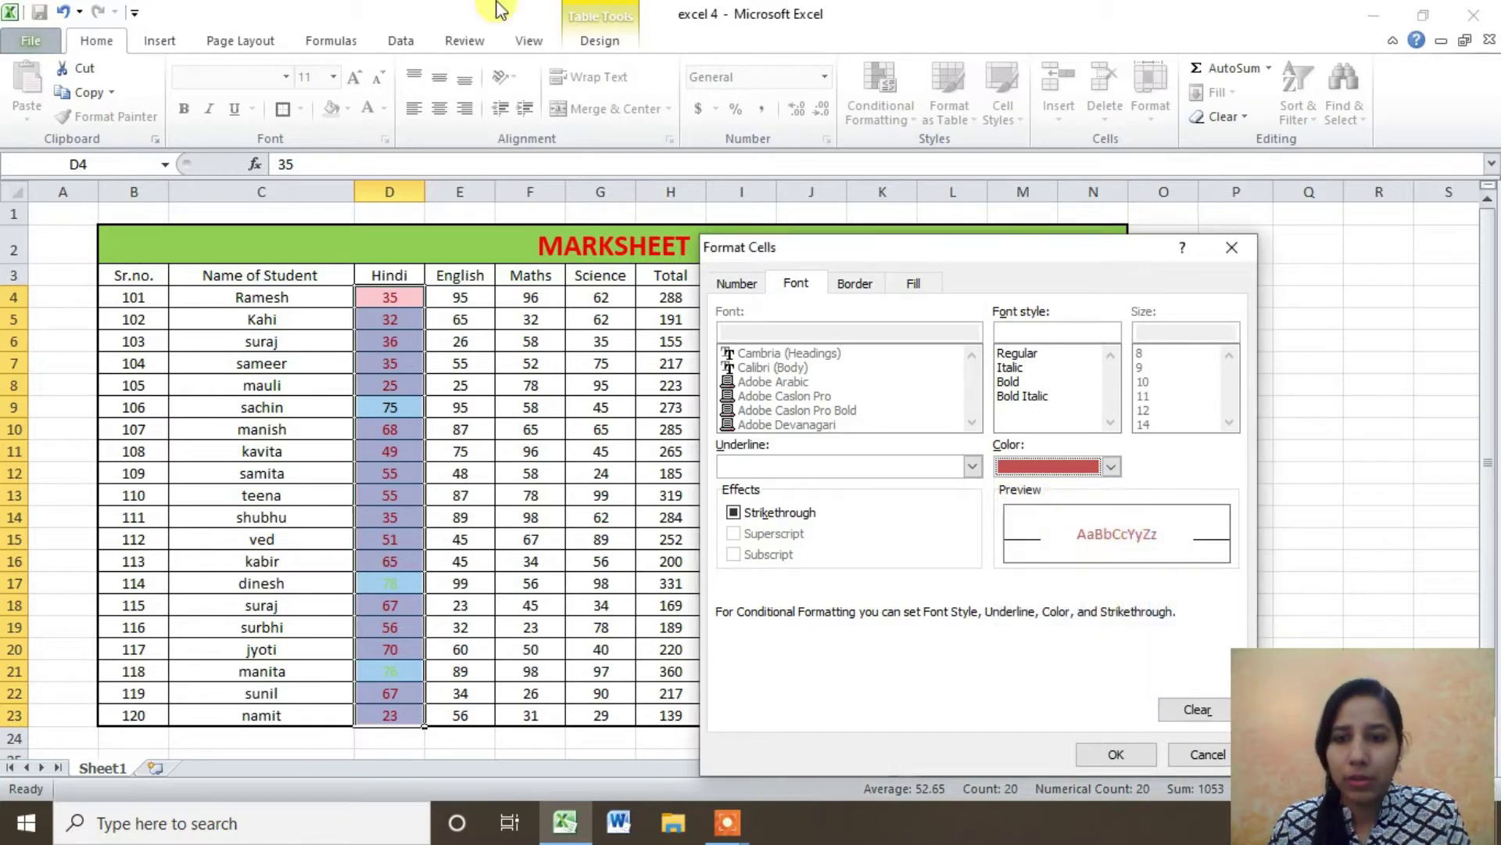
pyautogui.click(1129, 752)
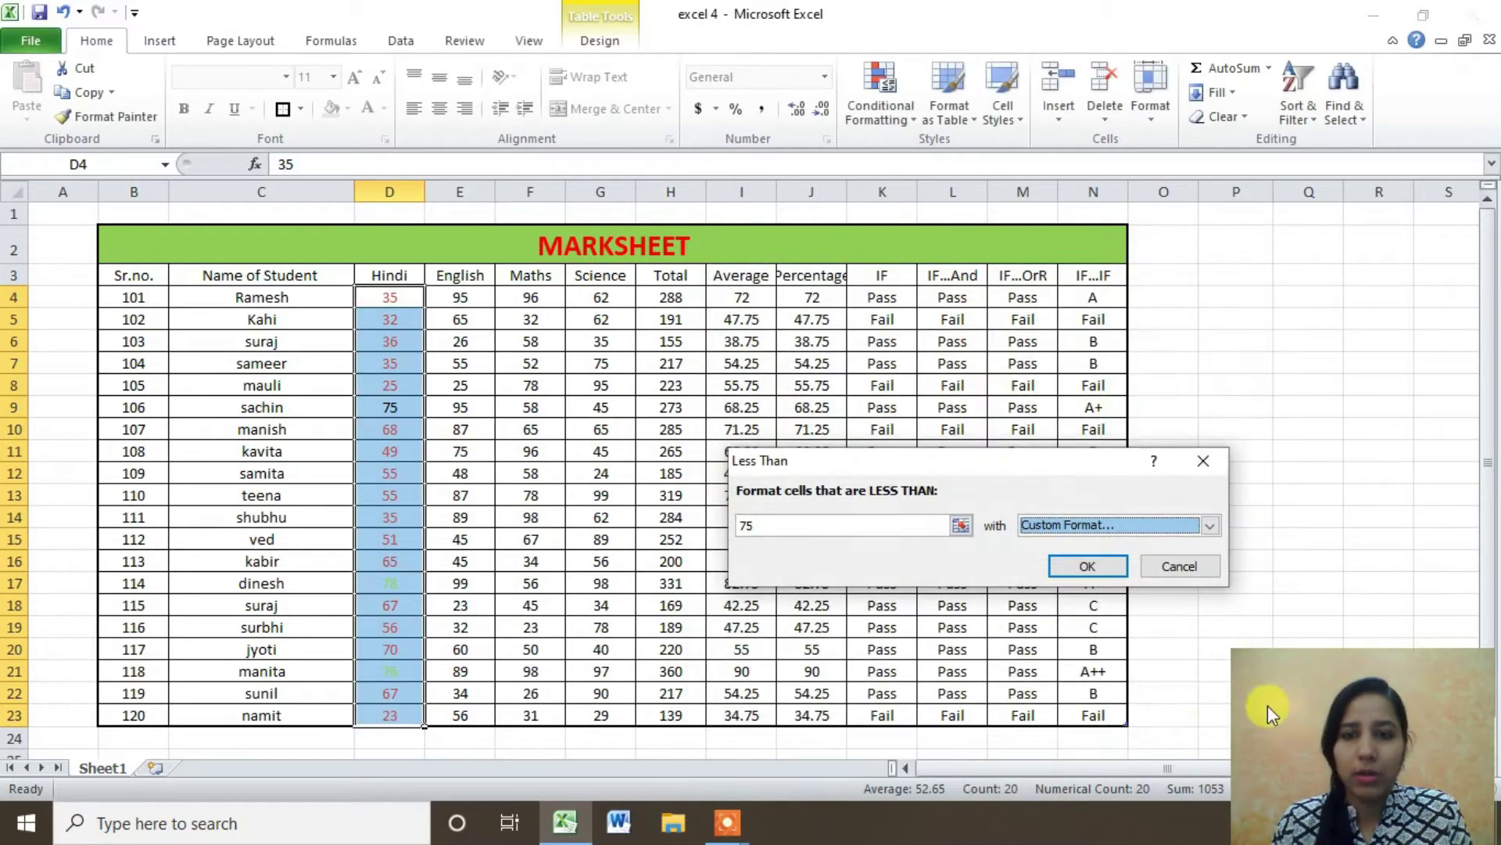
pyautogui.click(1087, 565)
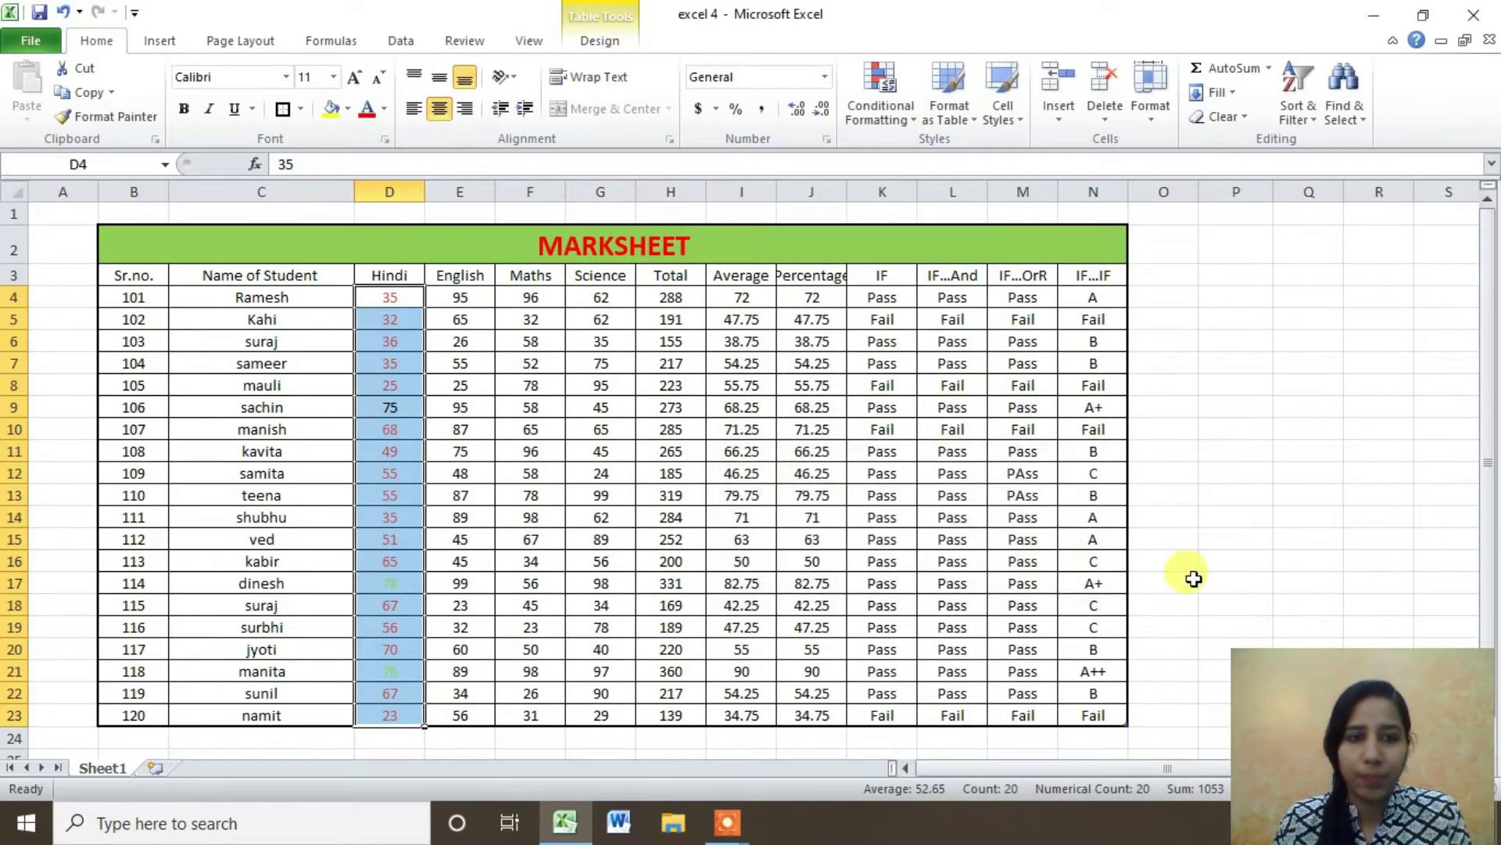
pyautogui.click(409, 337)
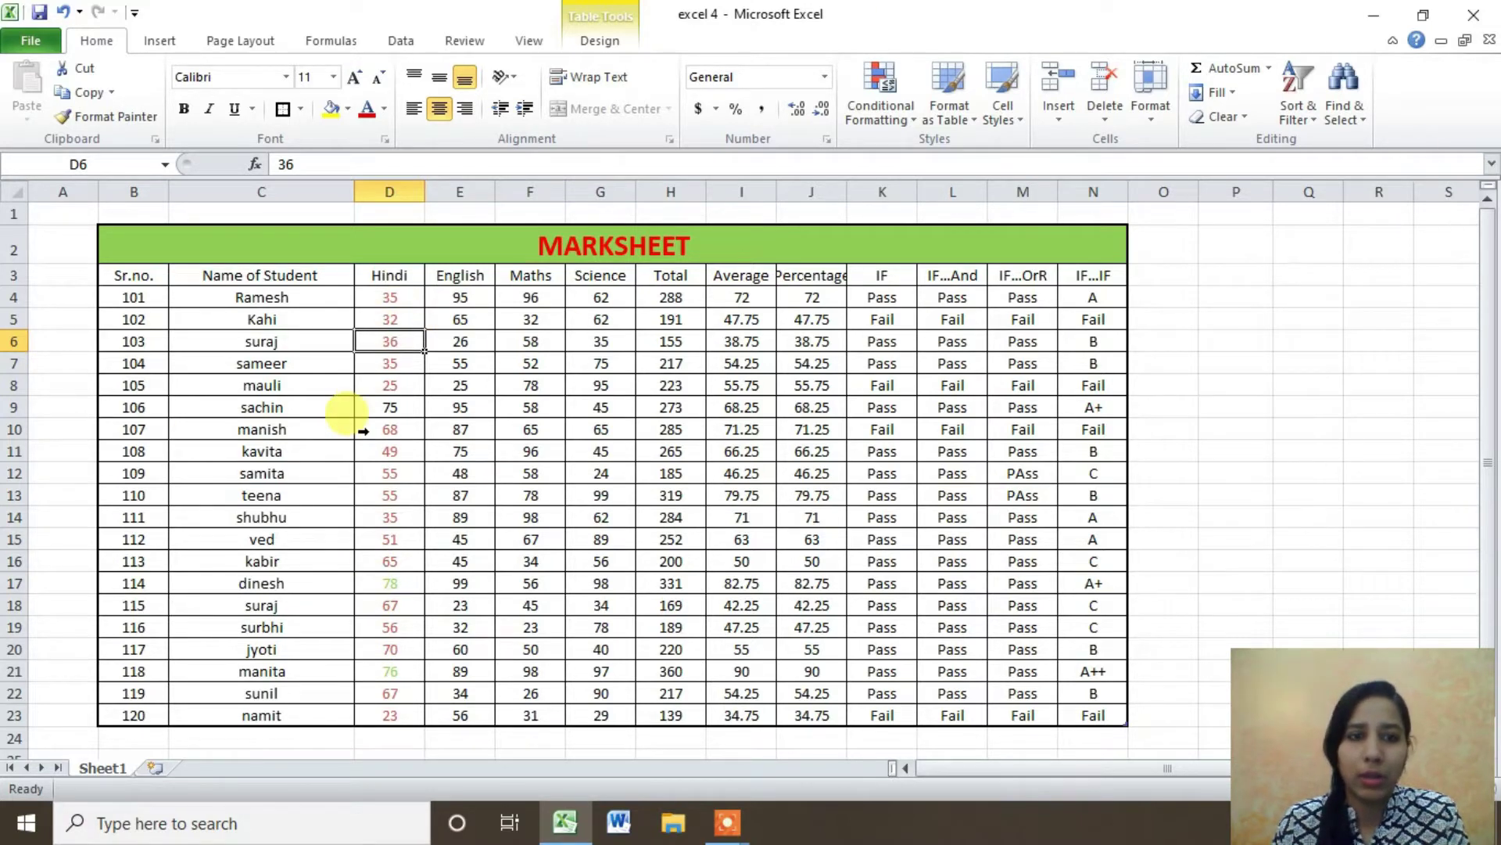
pyautogui.click(391, 407)
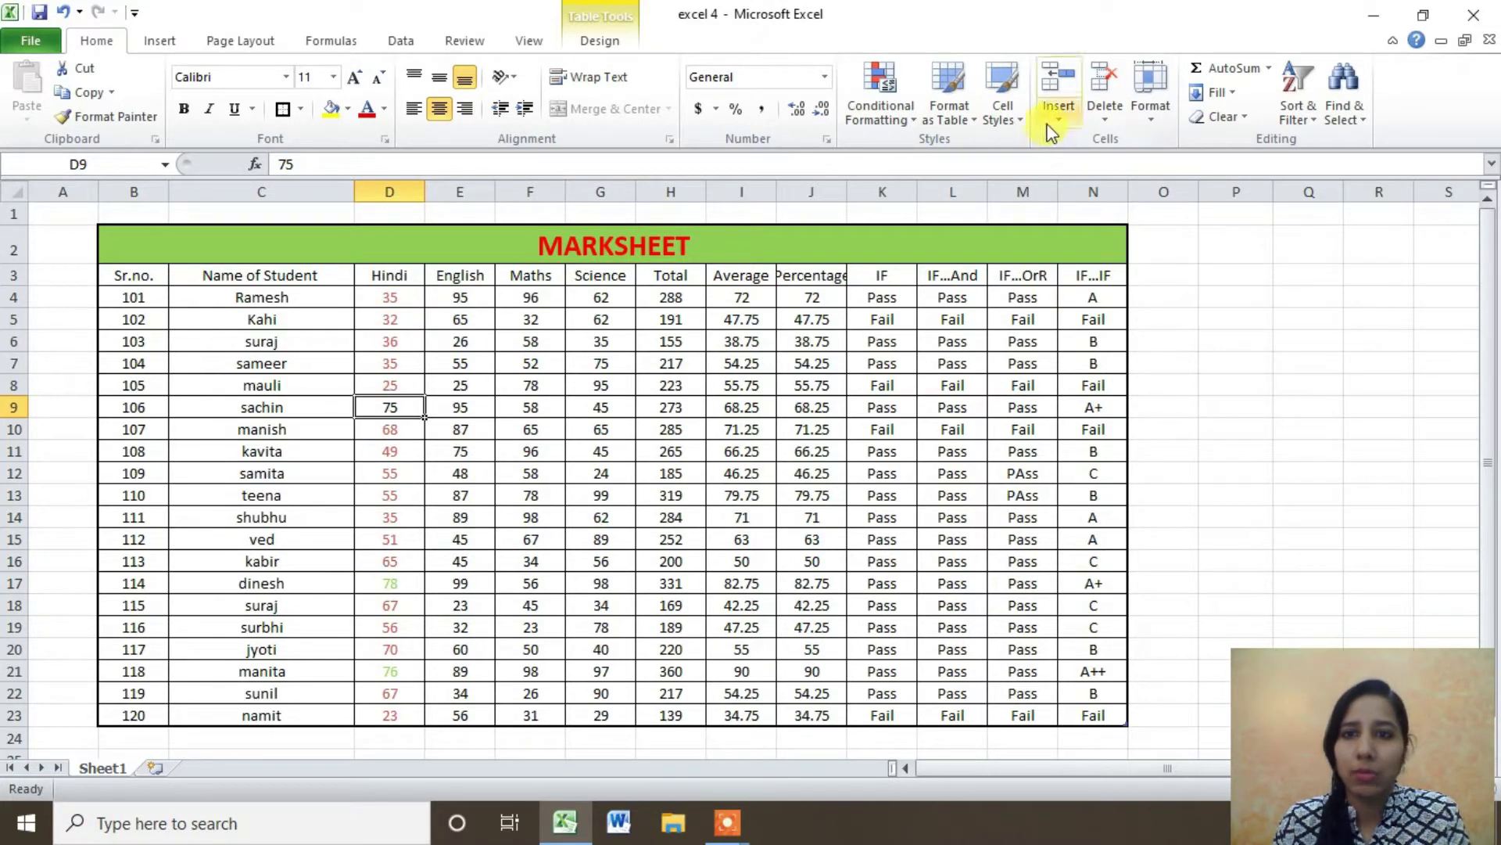
# Add an Equal To 75 rule giving matching Hindi scores a custom orange font
pyautogui.click(912, 122)
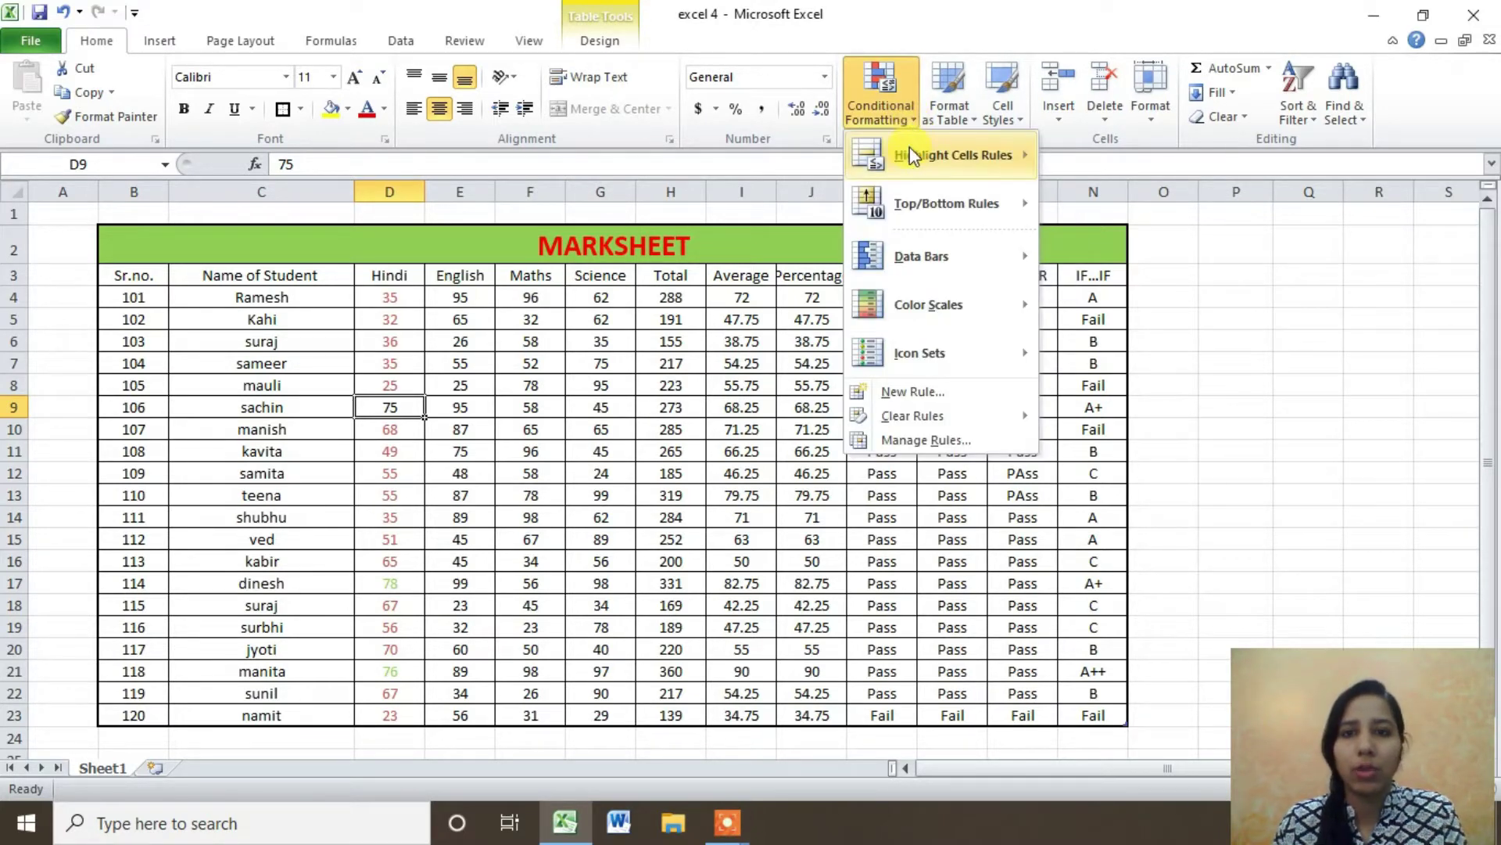
pyautogui.moveTo(950, 154)
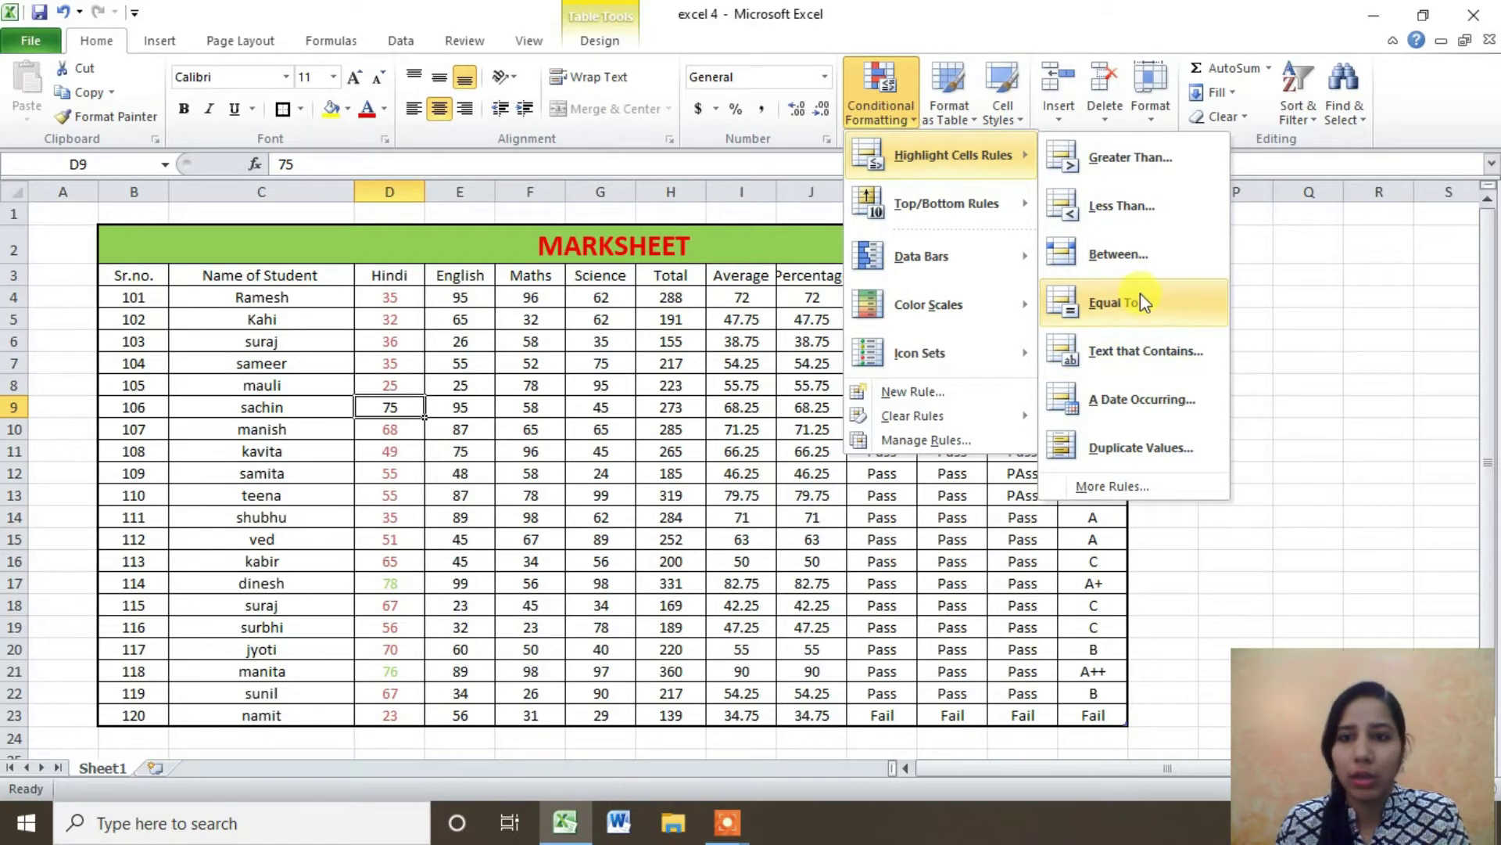
pyautogui.click(1140, 300)
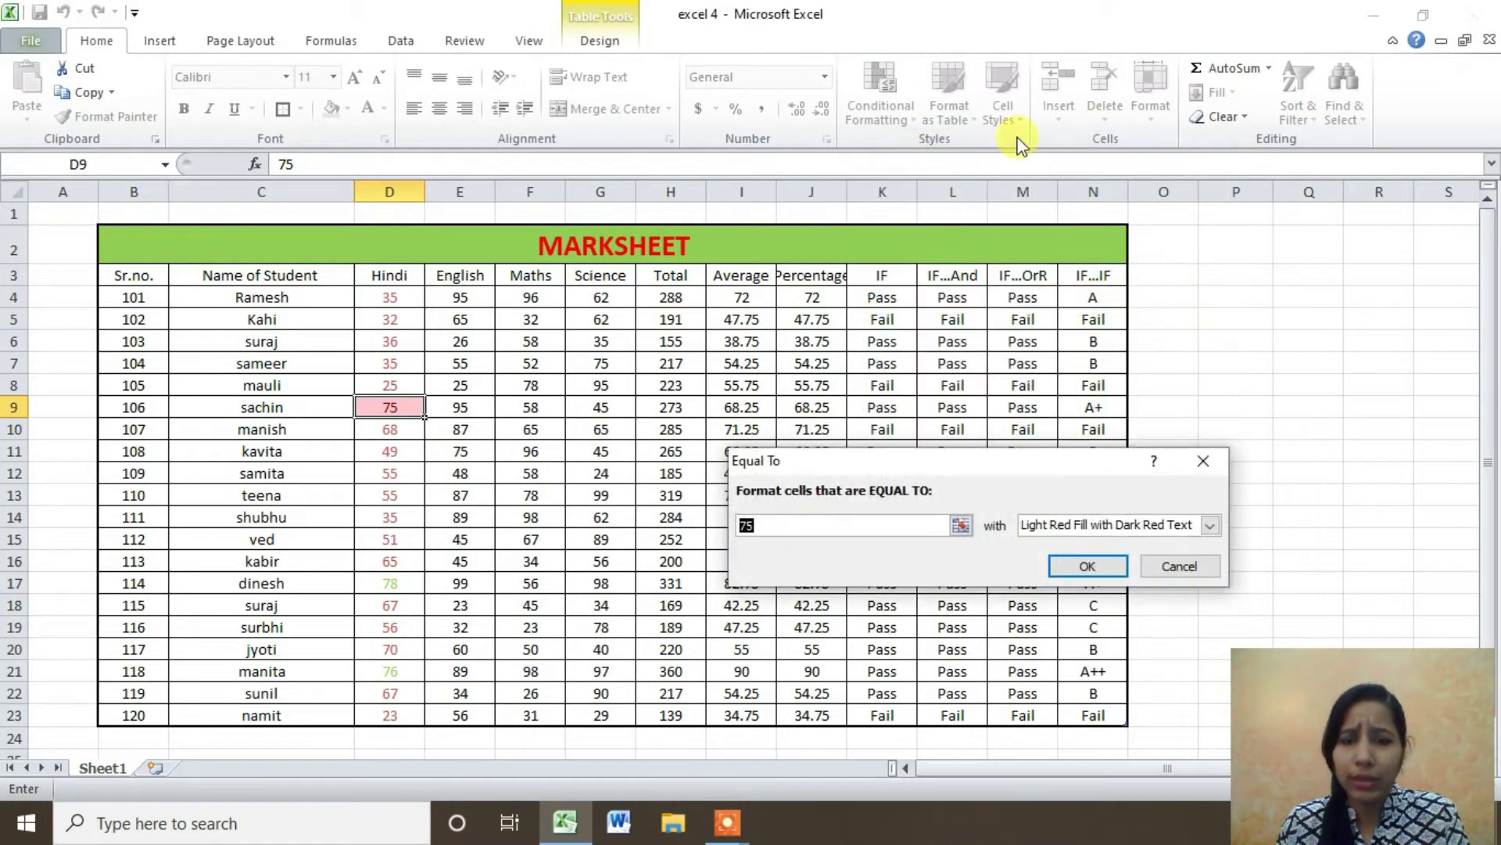
pyautogui.click(1167, 556)
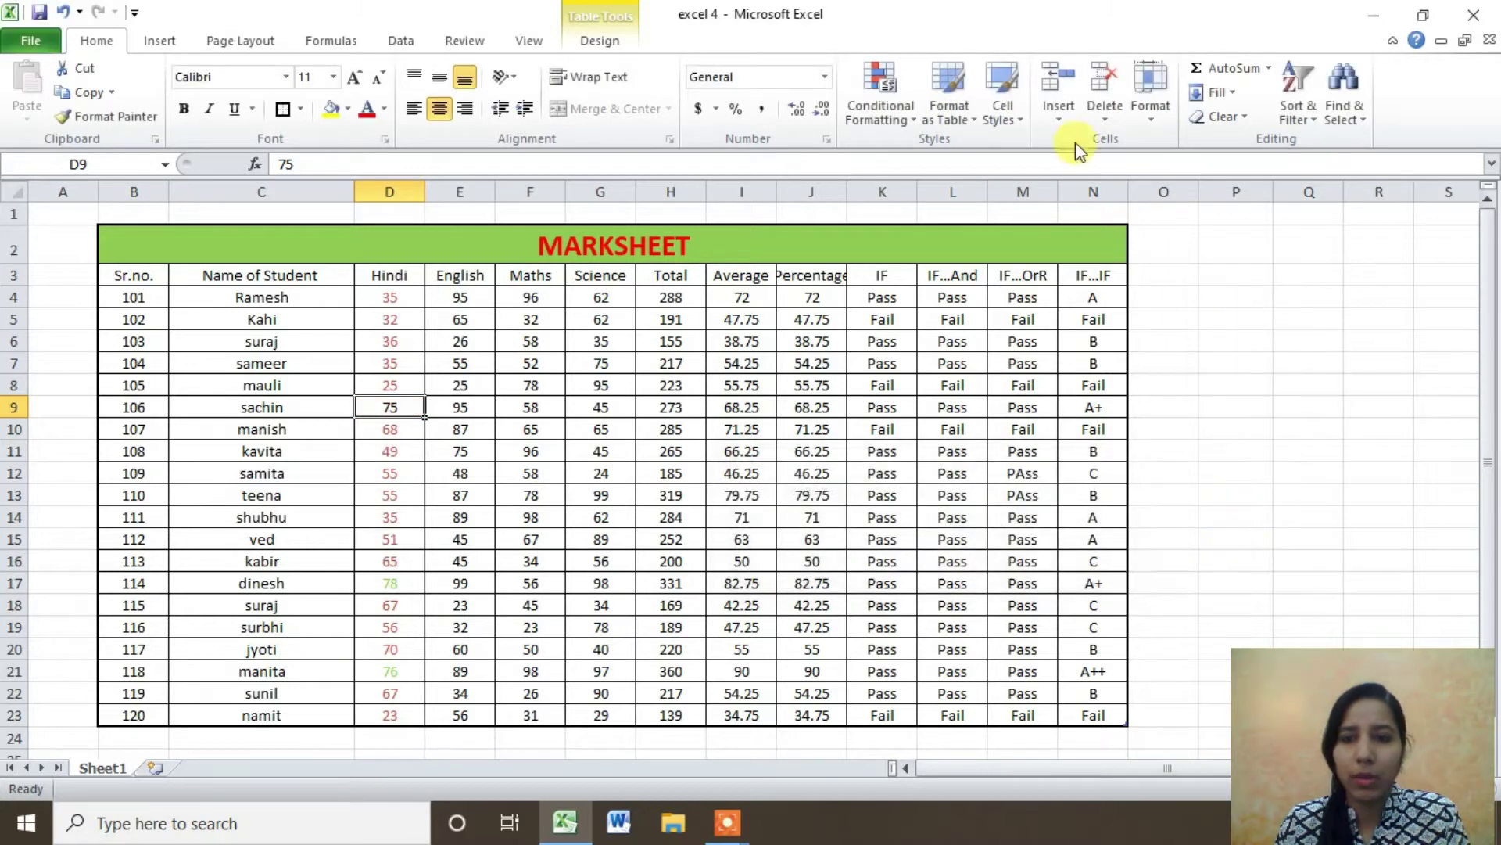
pyautogui.click(912, 122)
pyautogui.moveTo(953, 155)
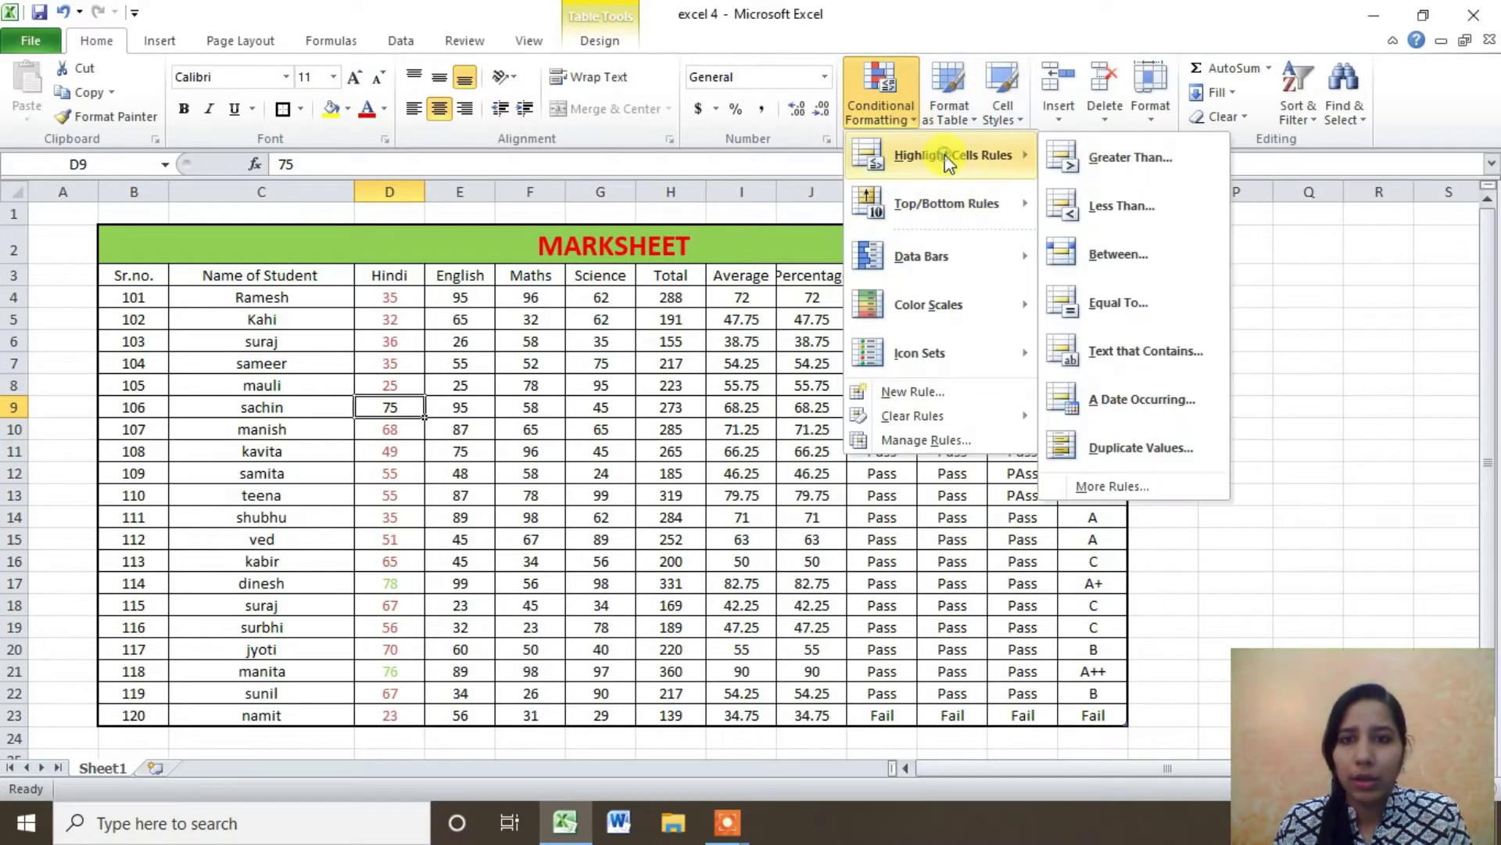
pyautogui.click(1153, 305)
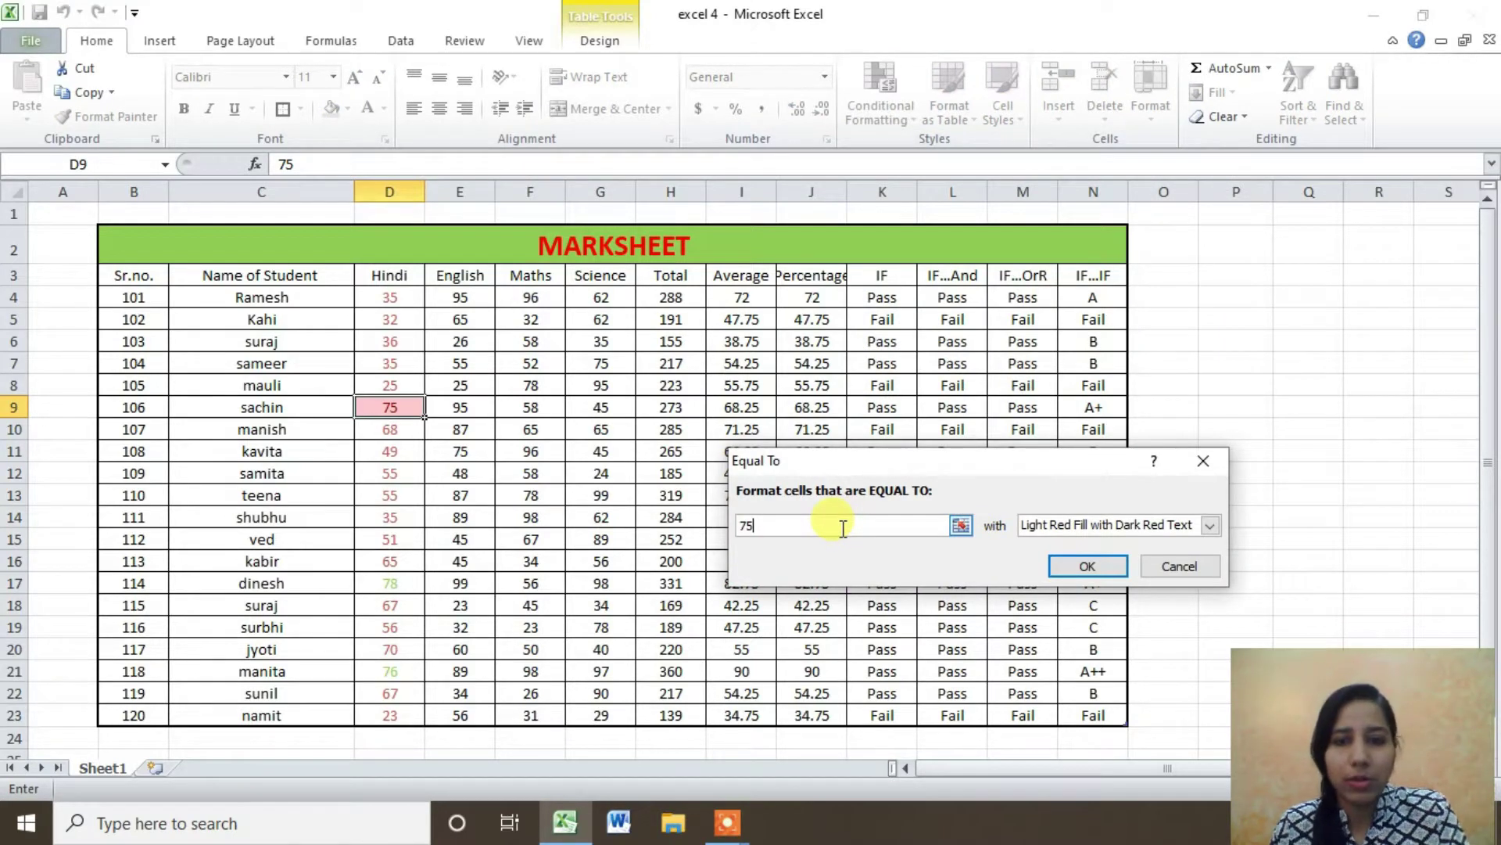
pyautogui.click(1080, 528)
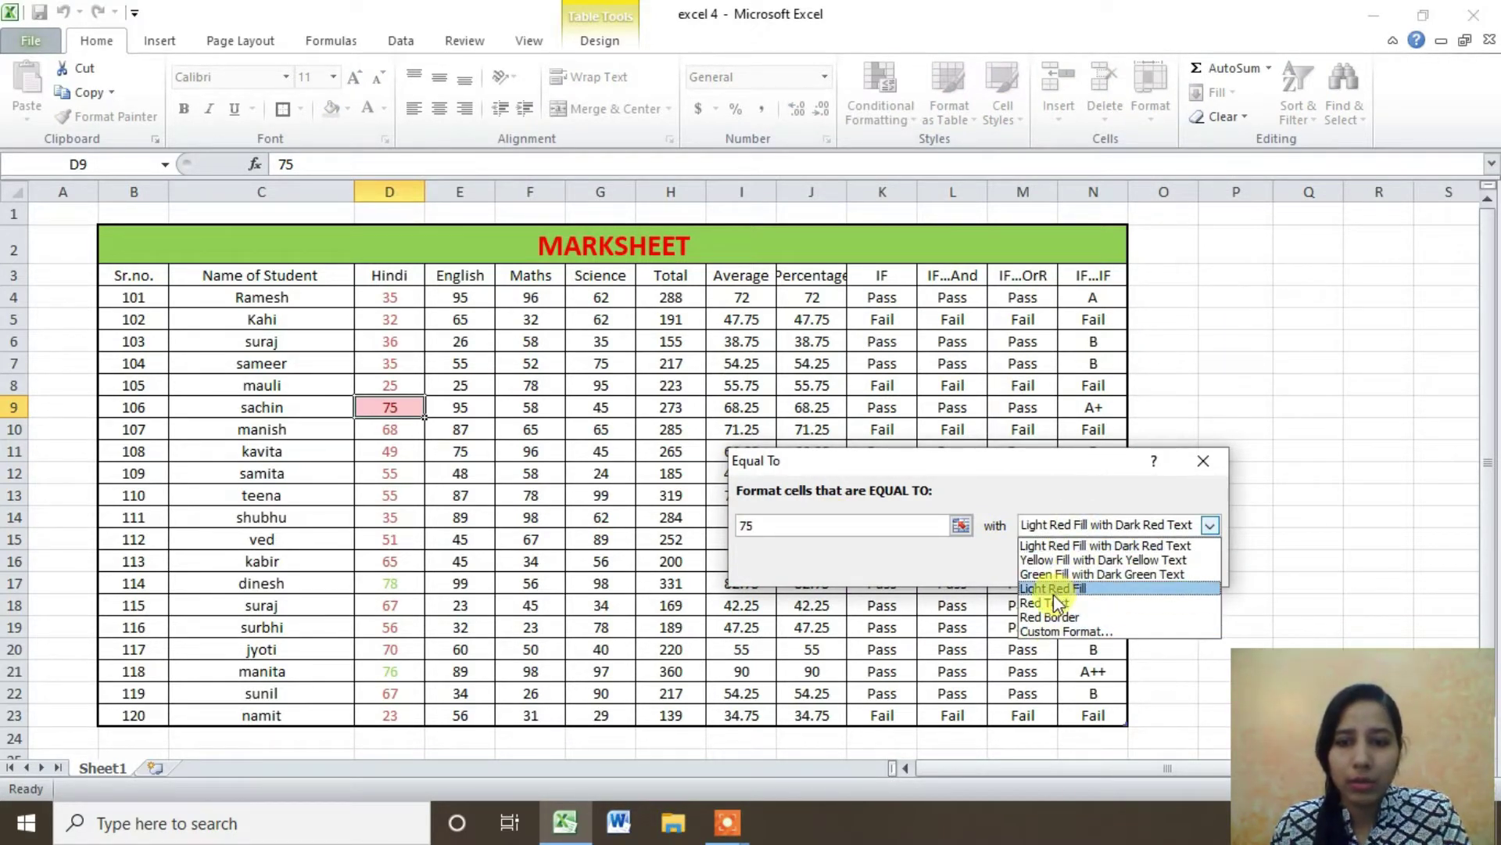
pyautogui.click(1075, 630)
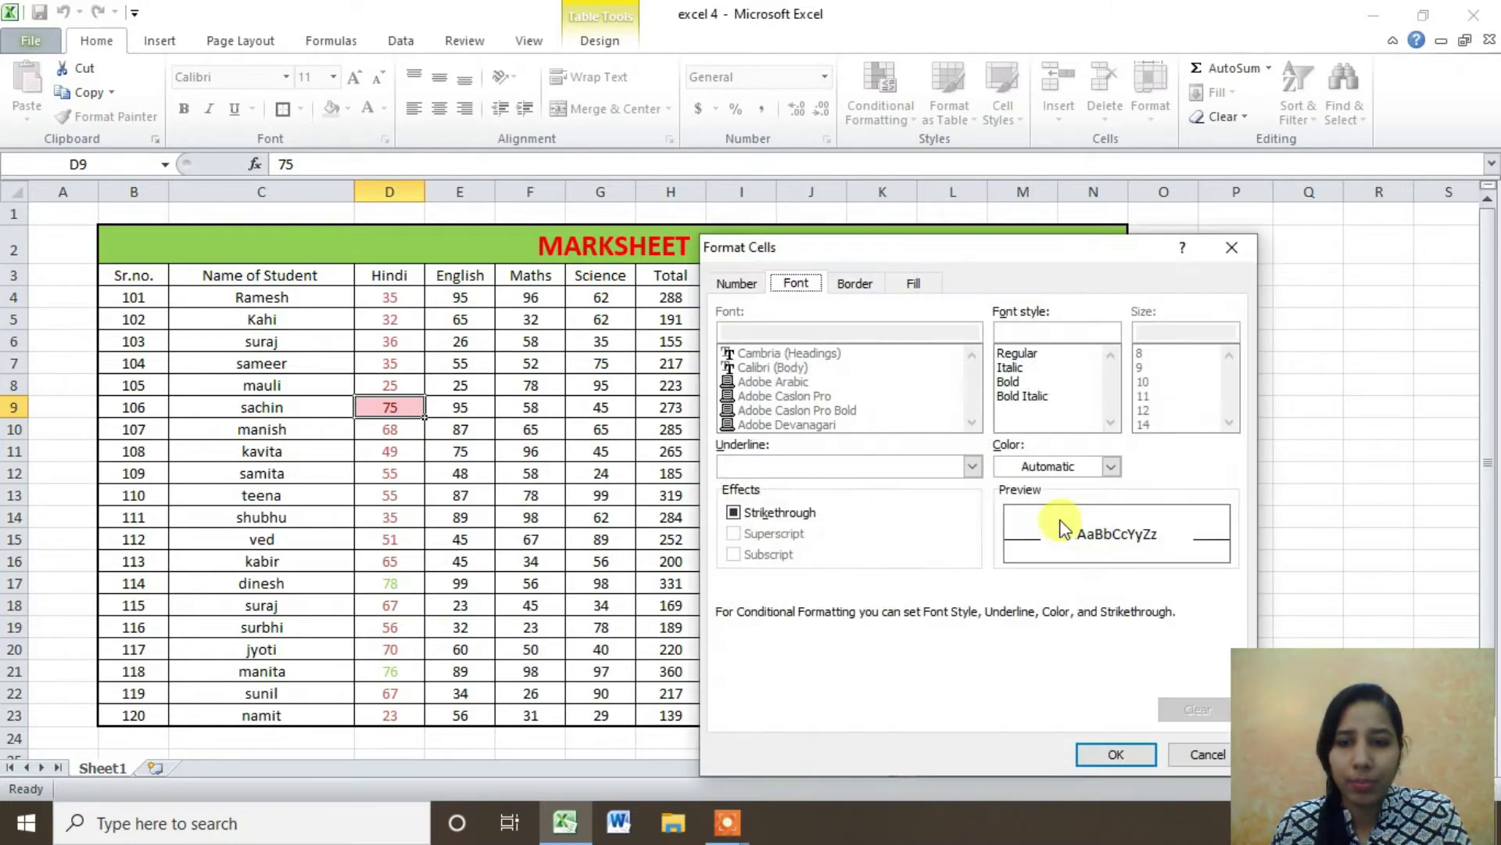
pyautogui.click(1001, 468)
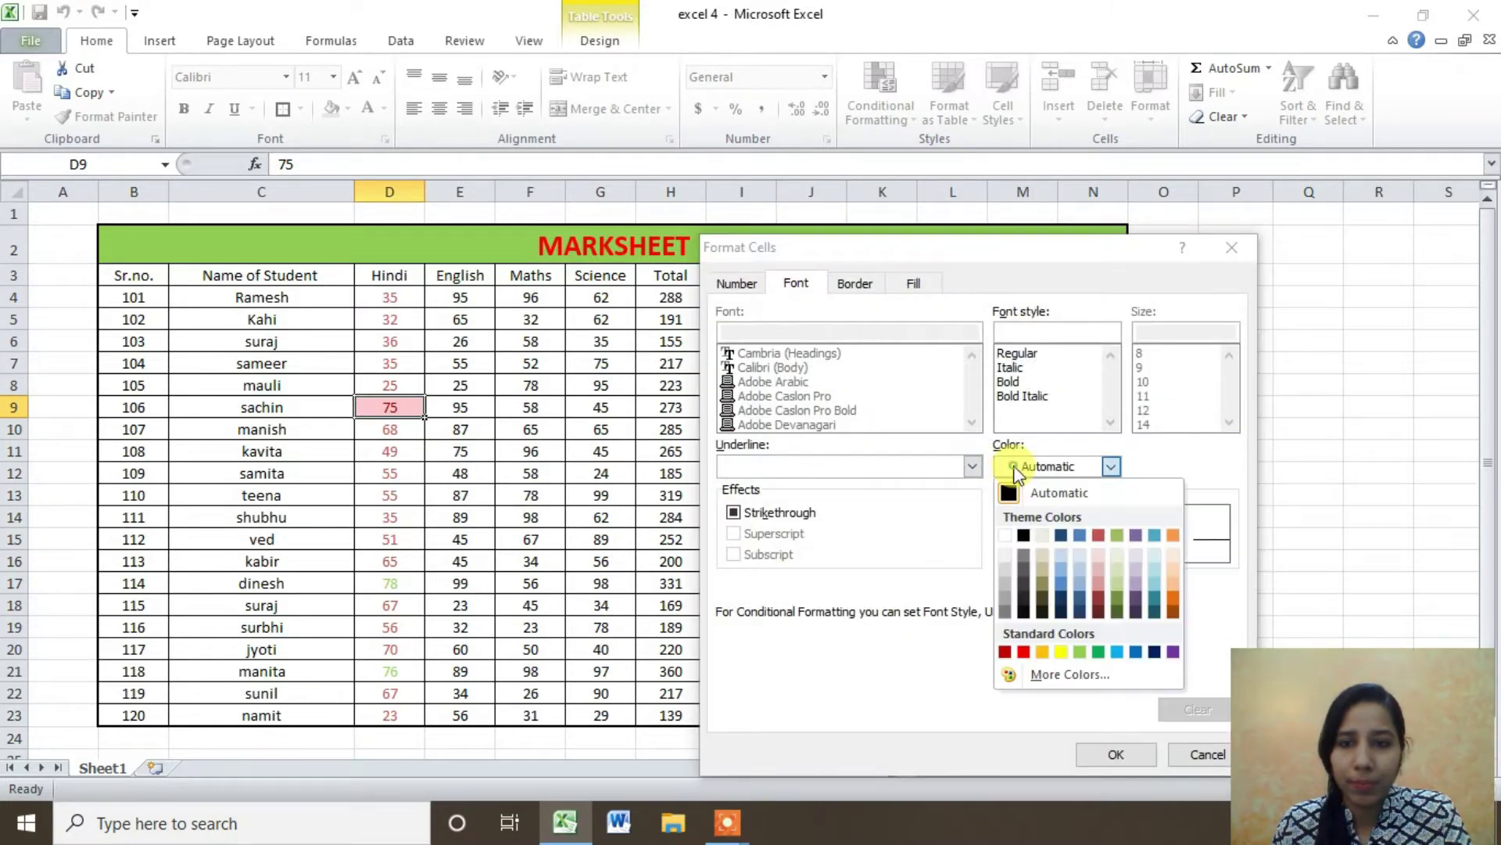
pyautogui.click(1173, 531)
pyautogui.click(1104, 755)
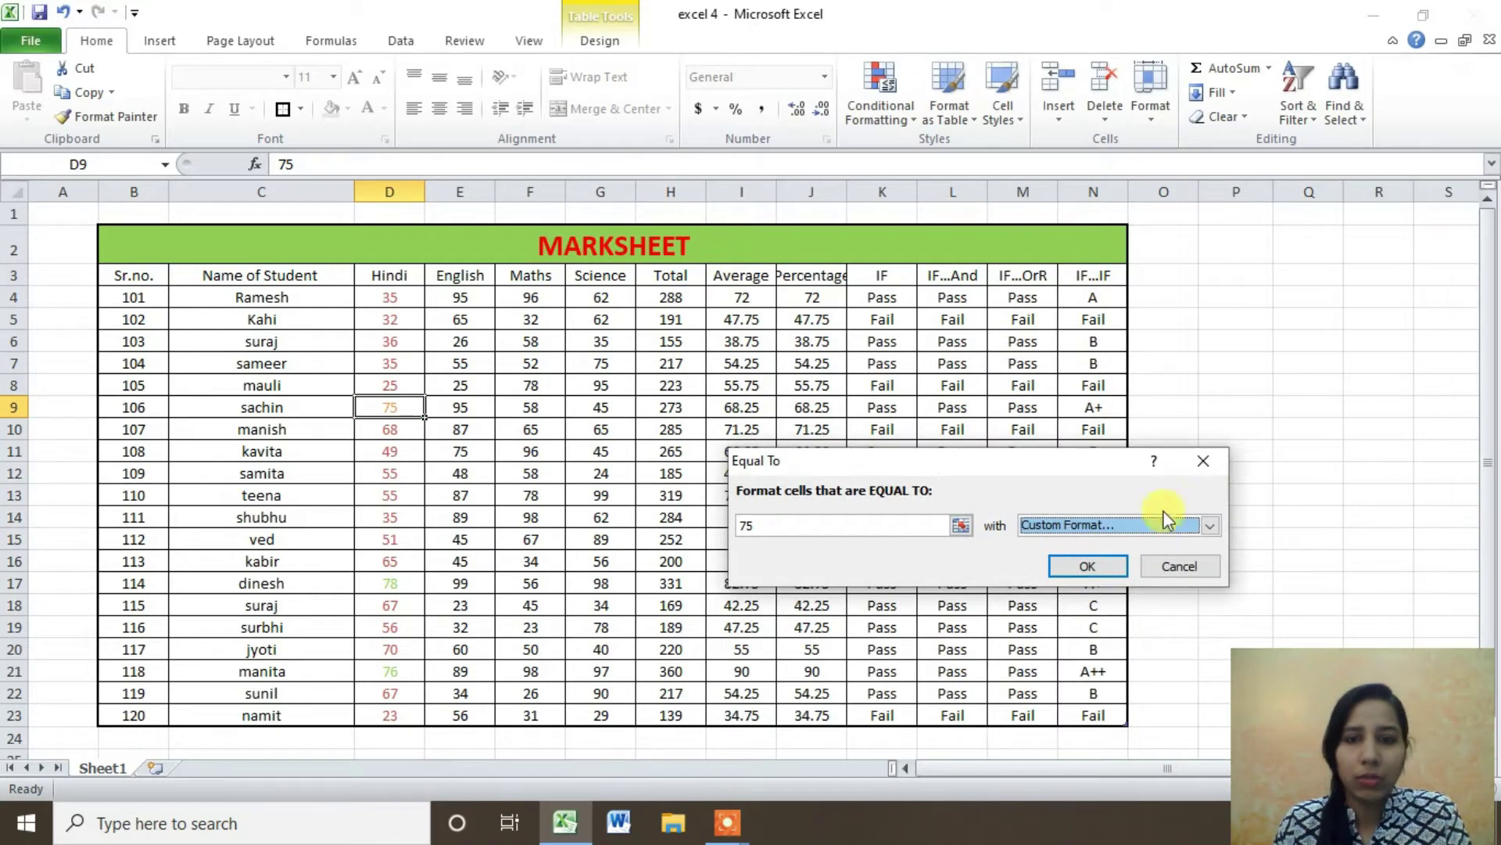
pyautogui.click(1112, 566)
pyautogui.click(1376, 518)
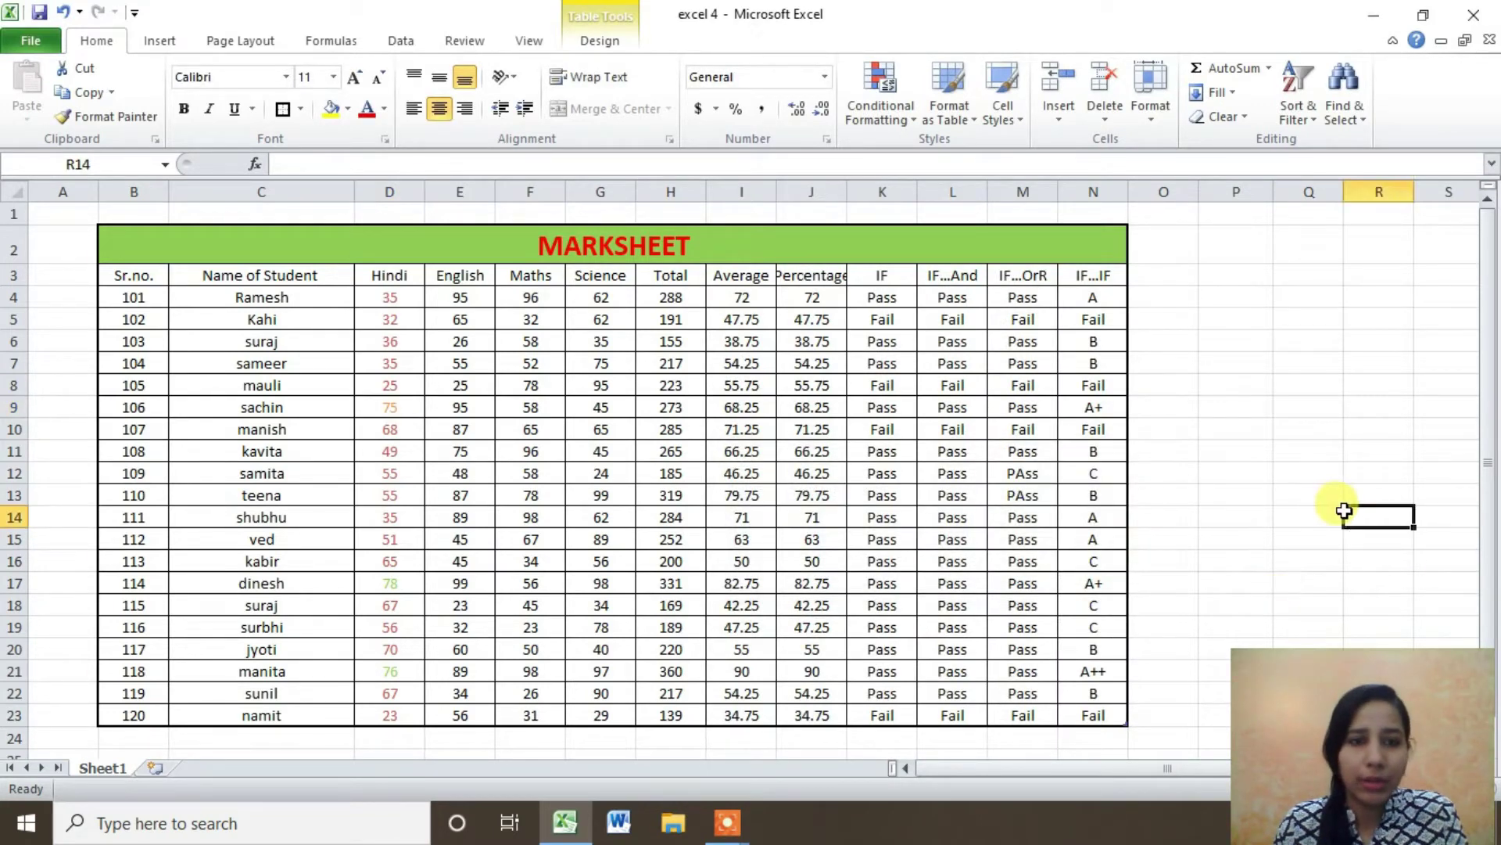
pyautogui.click(409, 412)
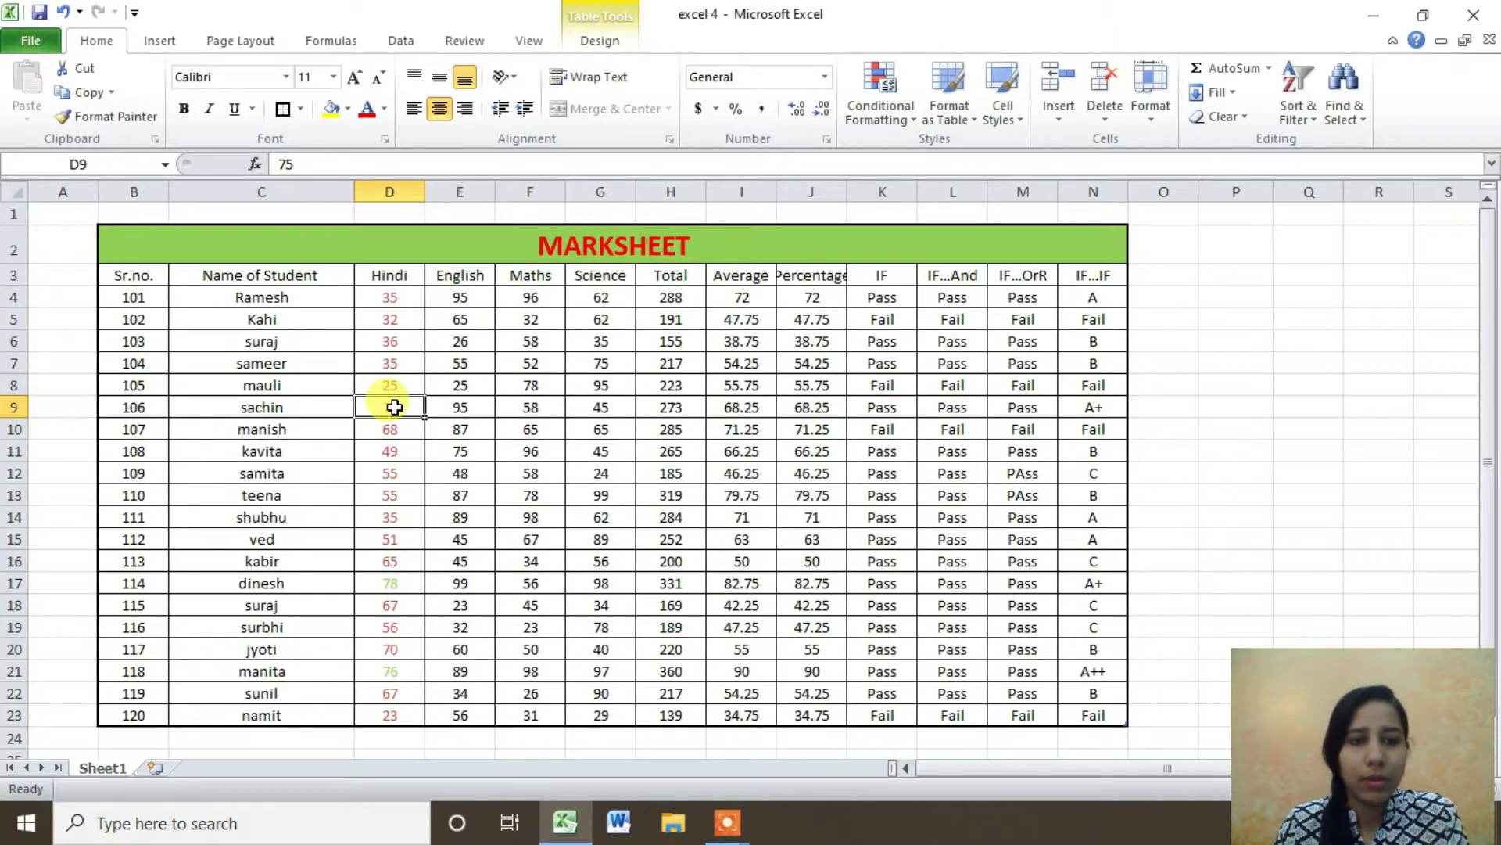
pyautogui.click(408, 301)
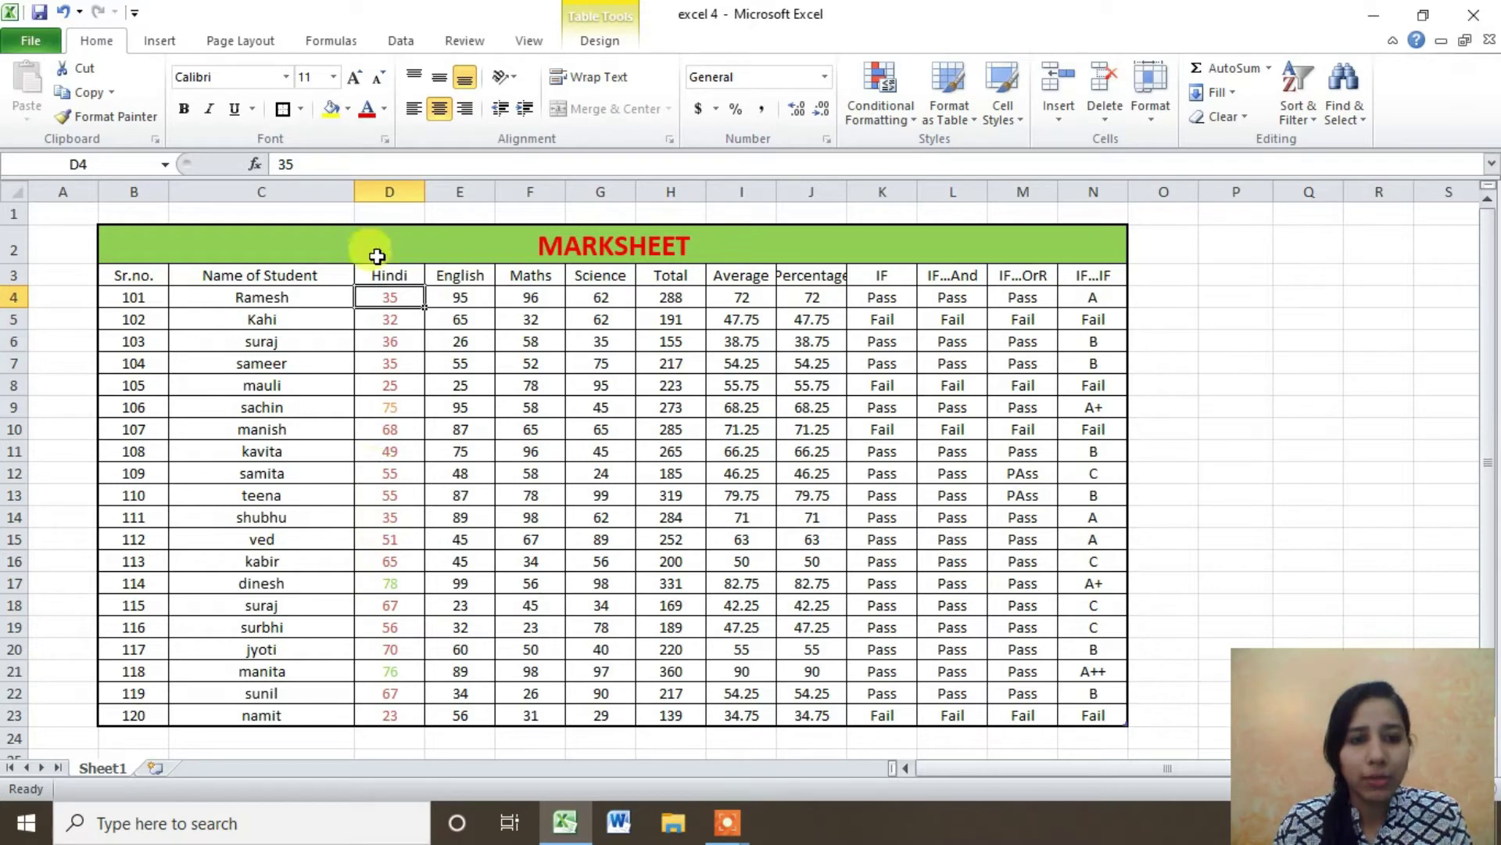
pyautogui.moveTo(385, 319); pyautogui.dragTo(379, 691)
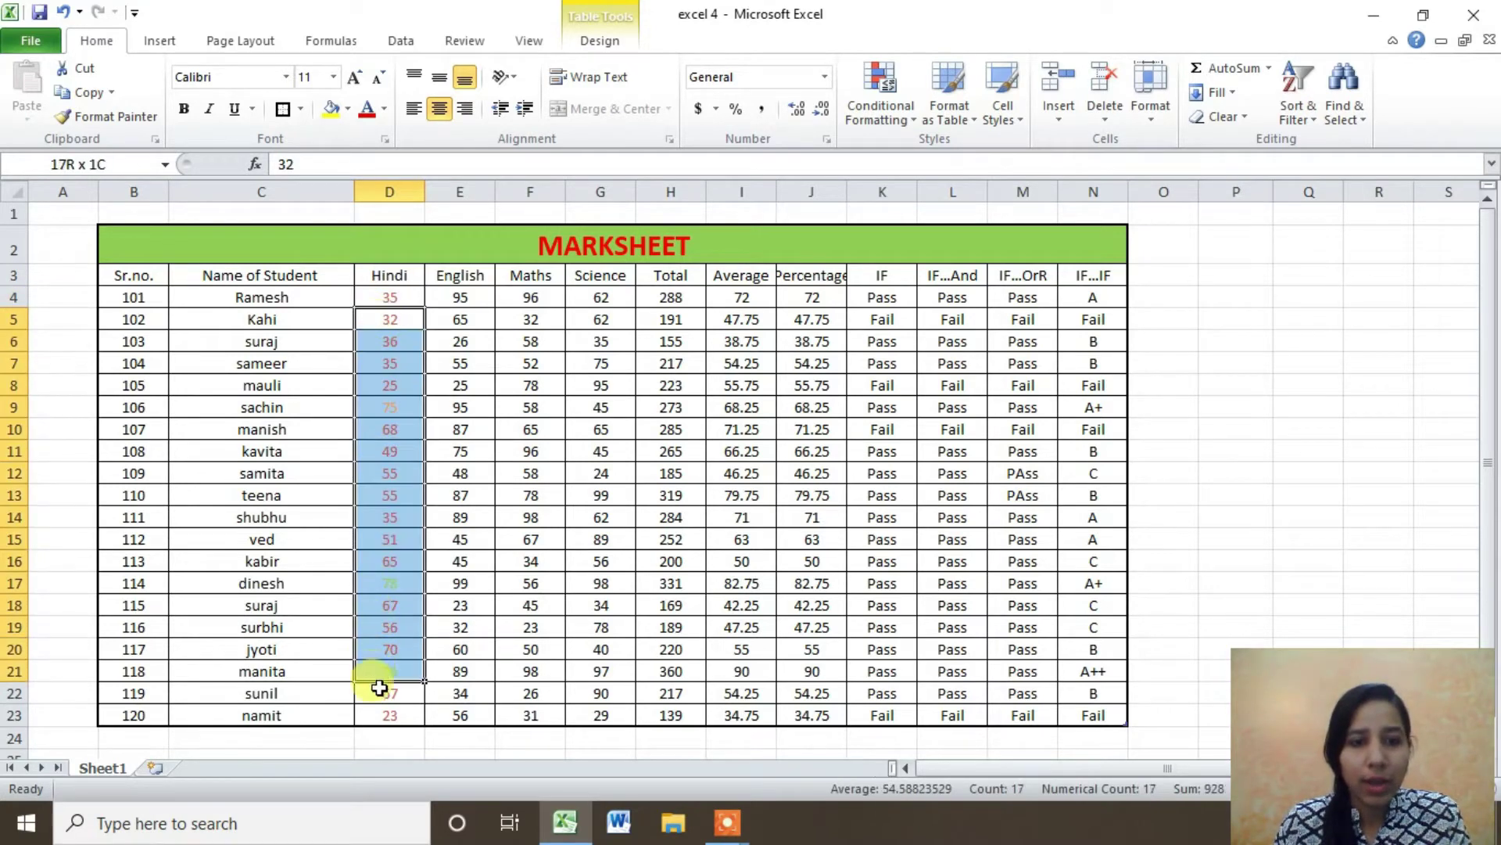
pyautogui.click(1191, 448)
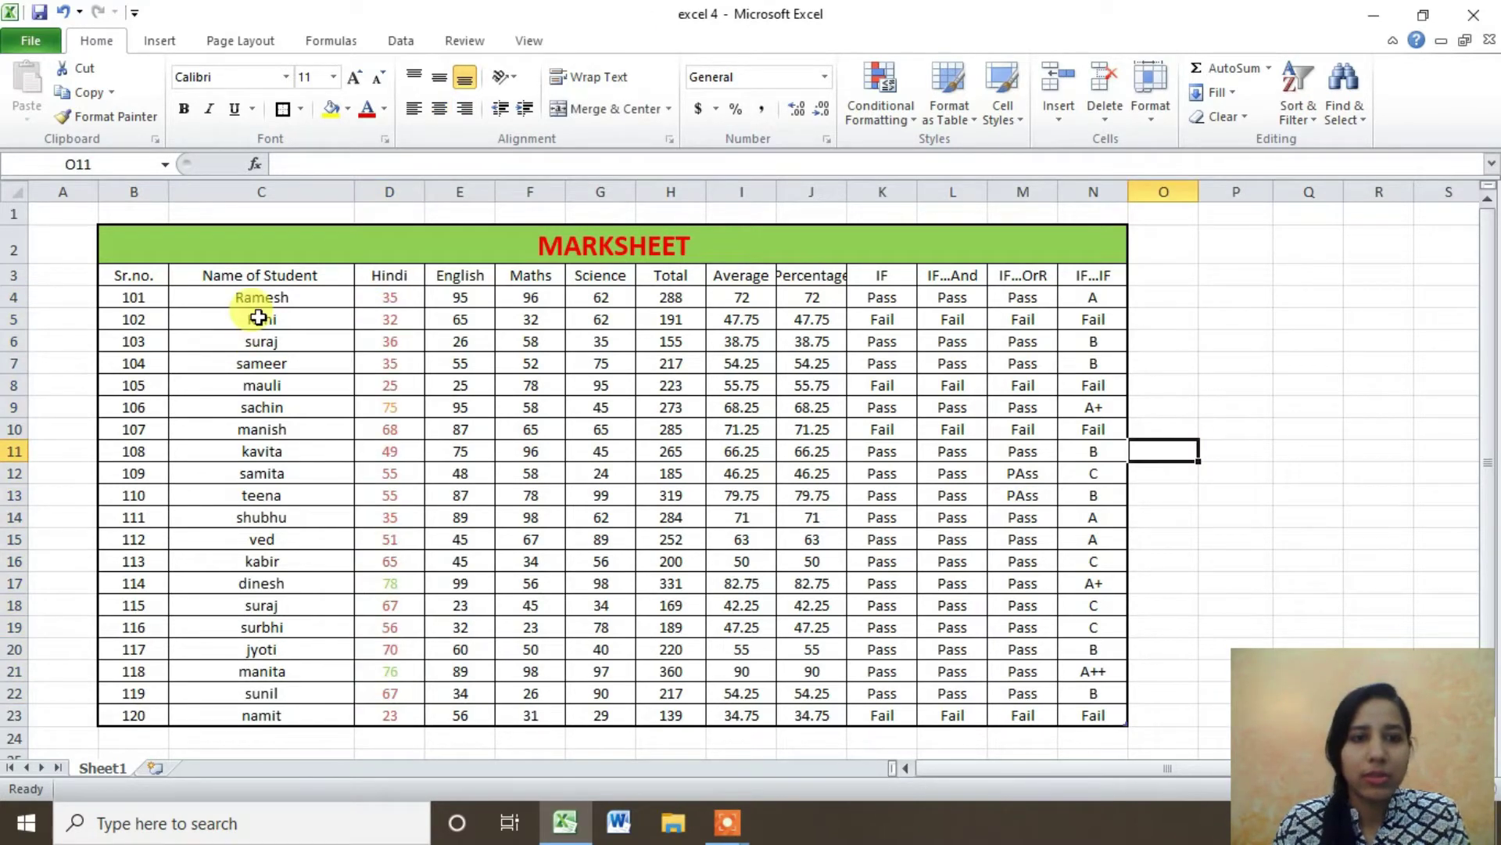
pyautogui.click(387, 262)
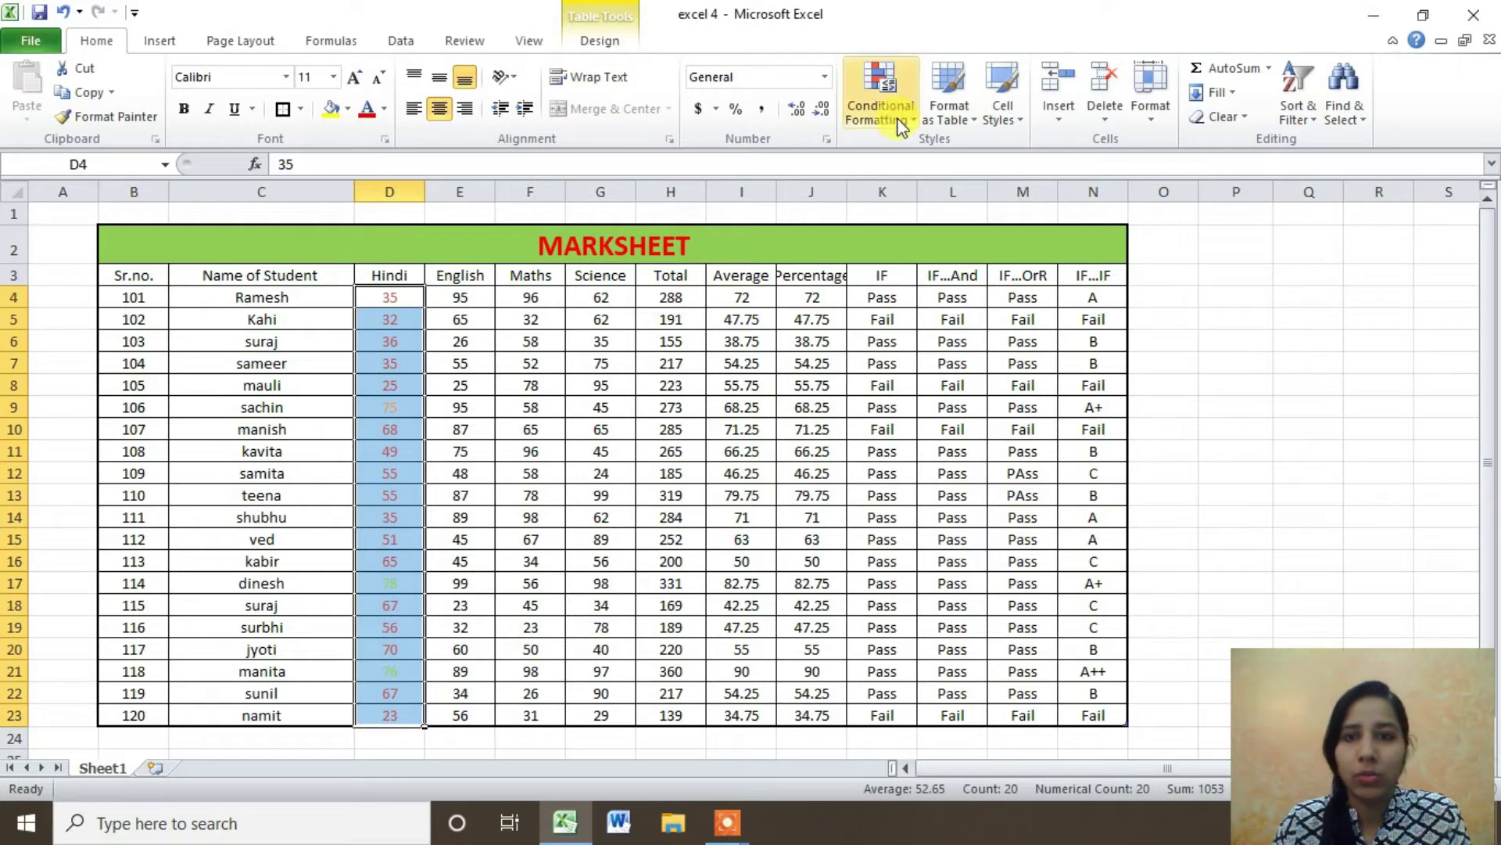
pyautogui.click(917, 119)
pyautogui.moveTo(945, 154)
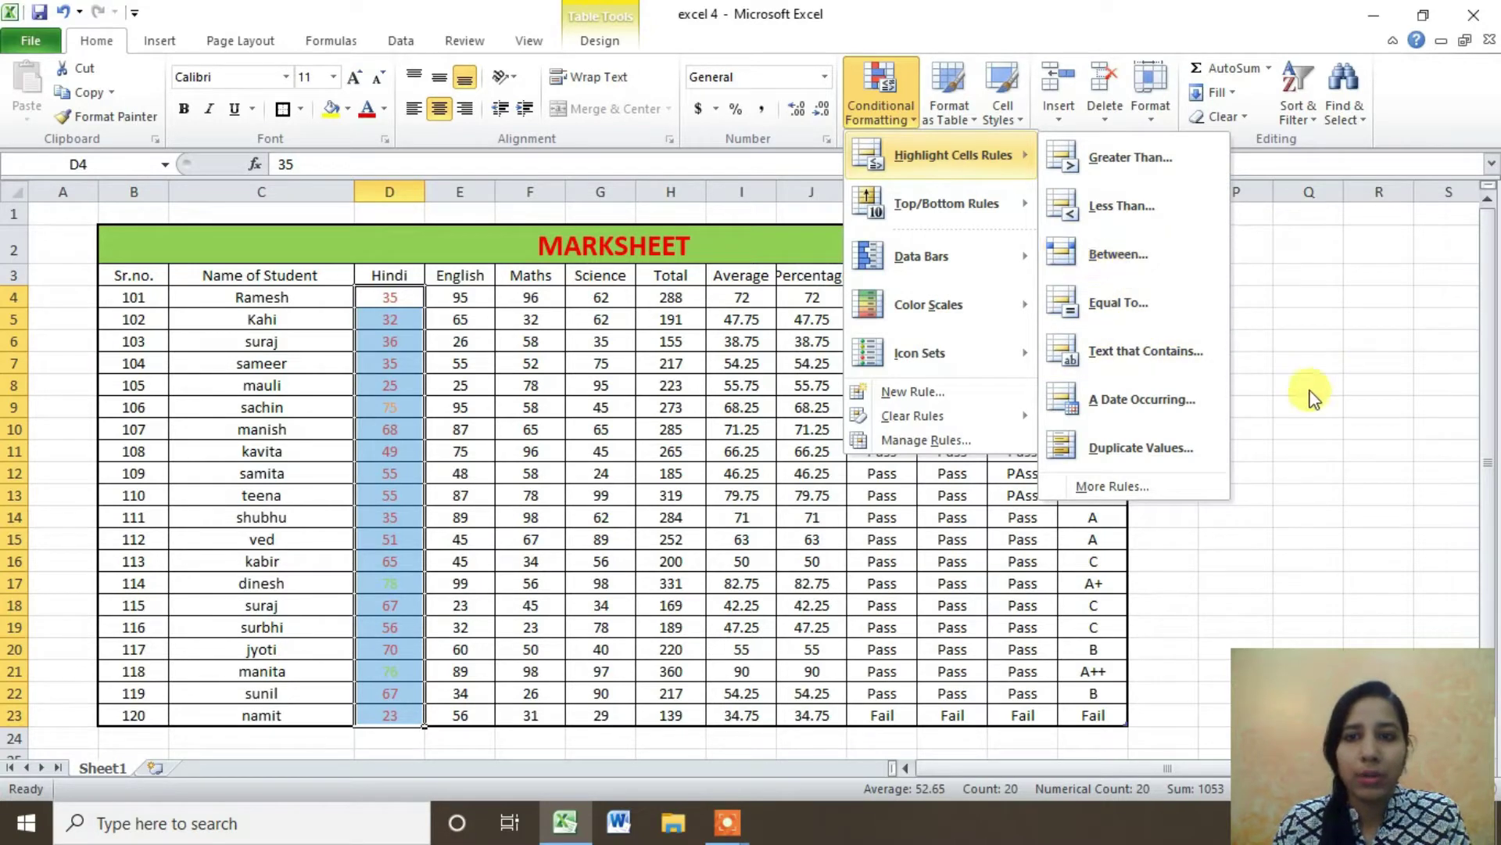
pyautogui.click(291, 267)
pyautogui.click(386, 262)
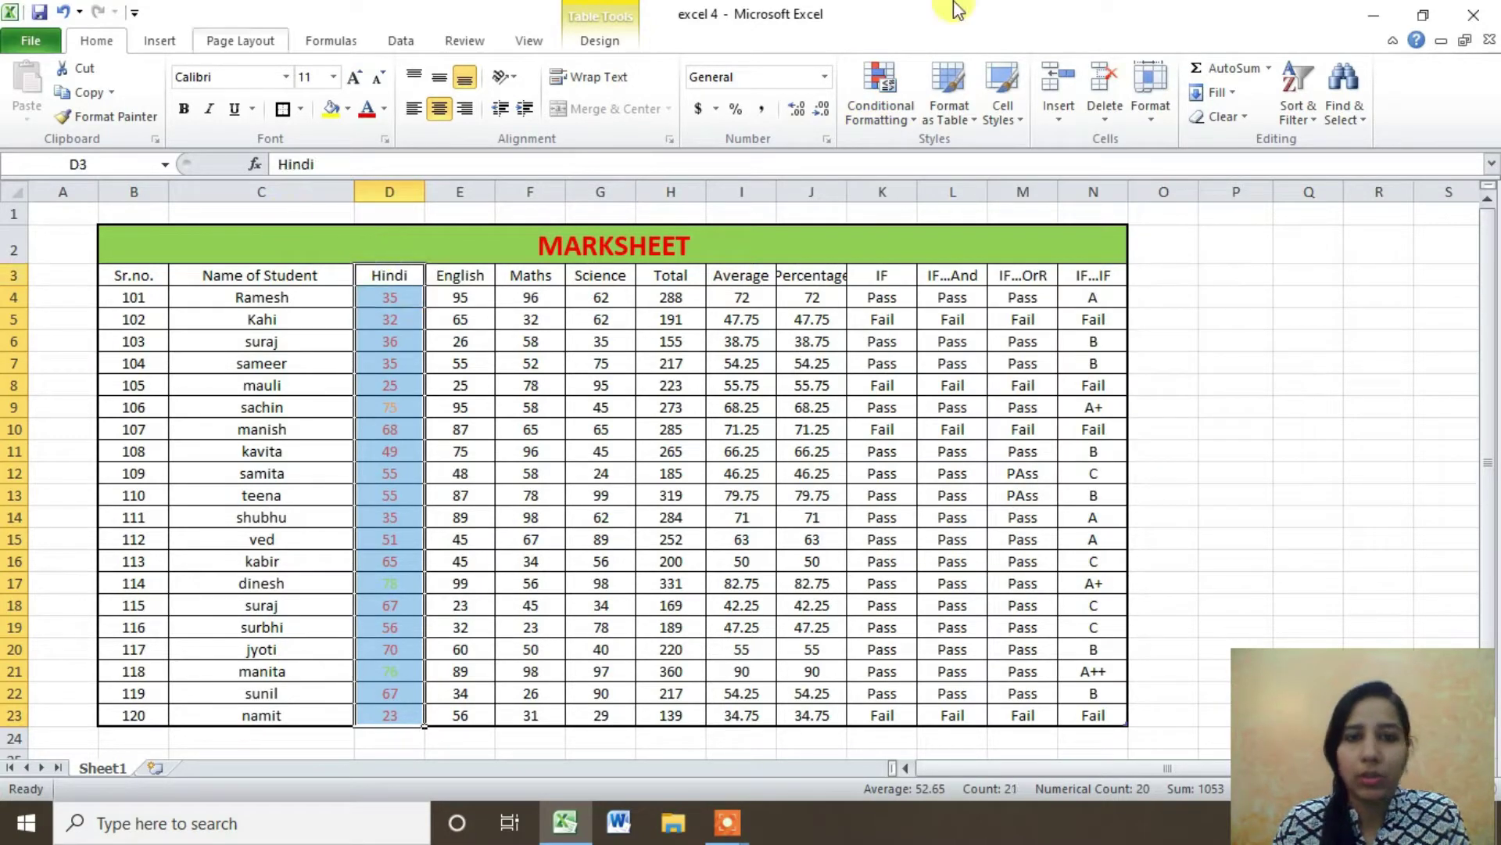
# Clear all formats from the Hindi column
pyautogui.click(1226, 117)
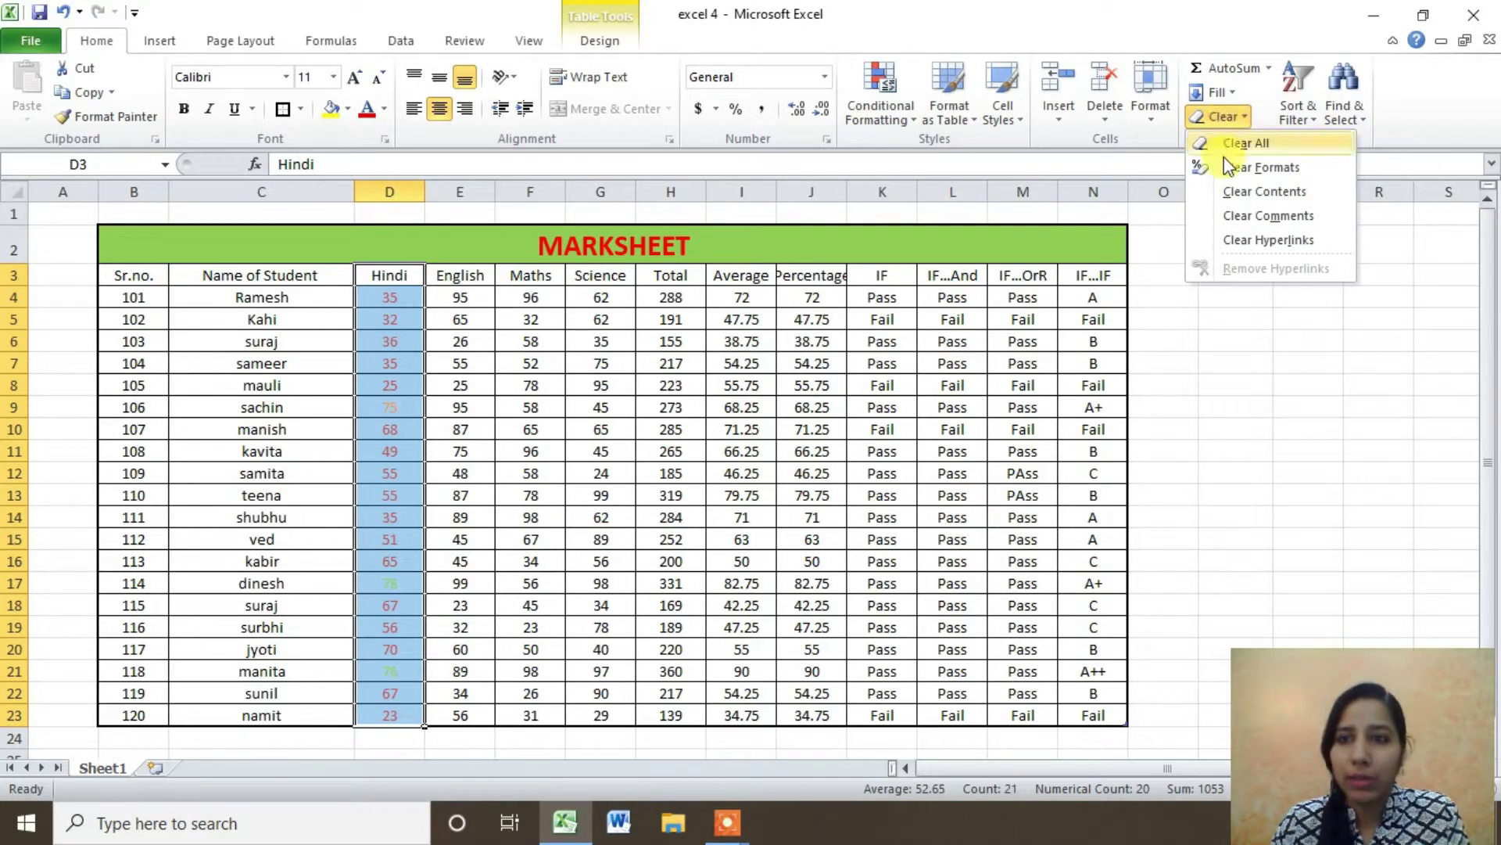
pyautogui.click(1244, 168)
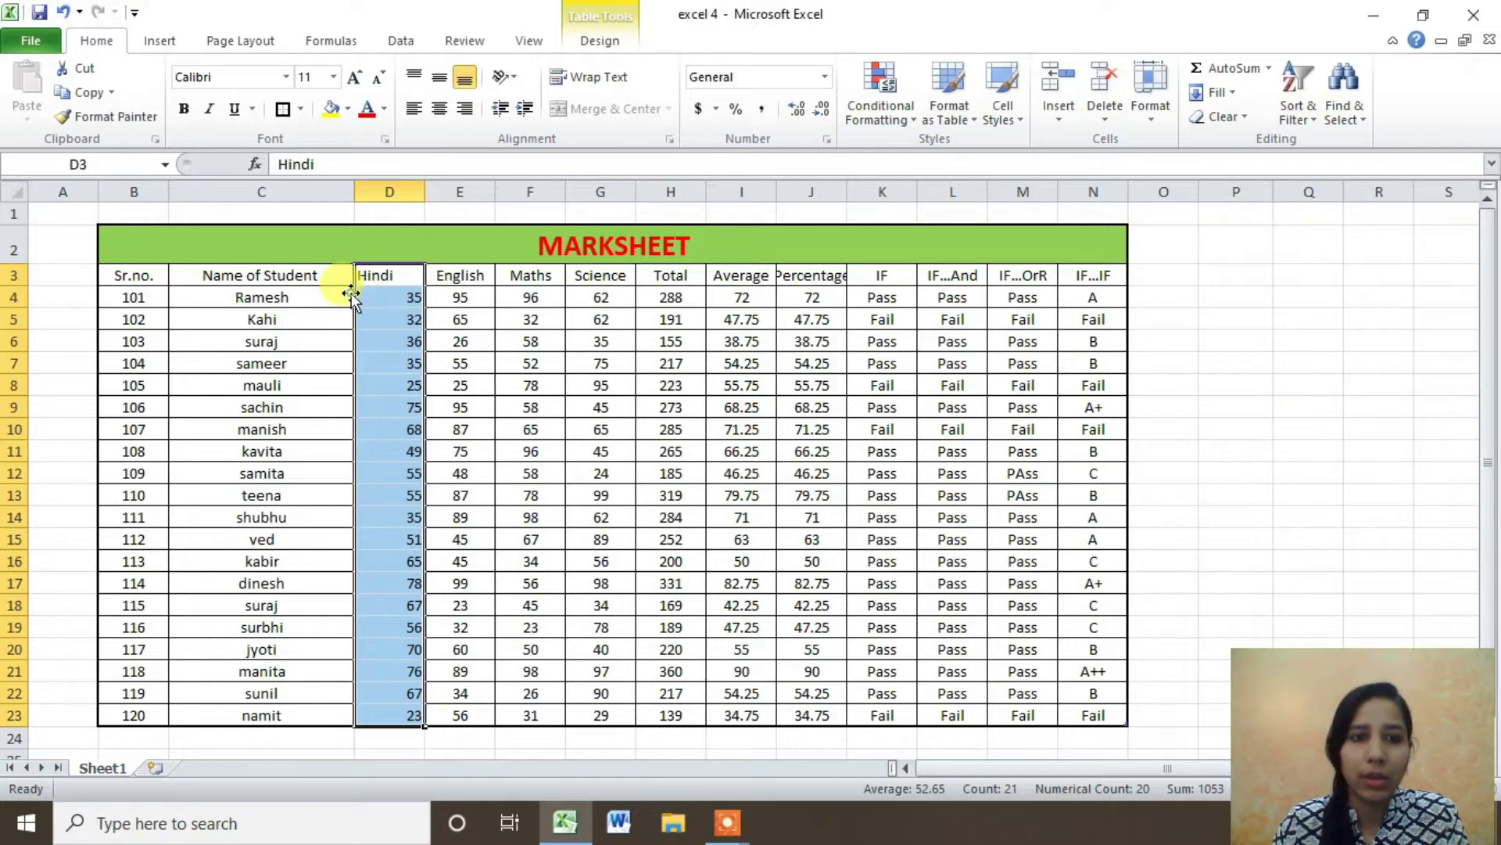
pyautogui.click(275, 315)
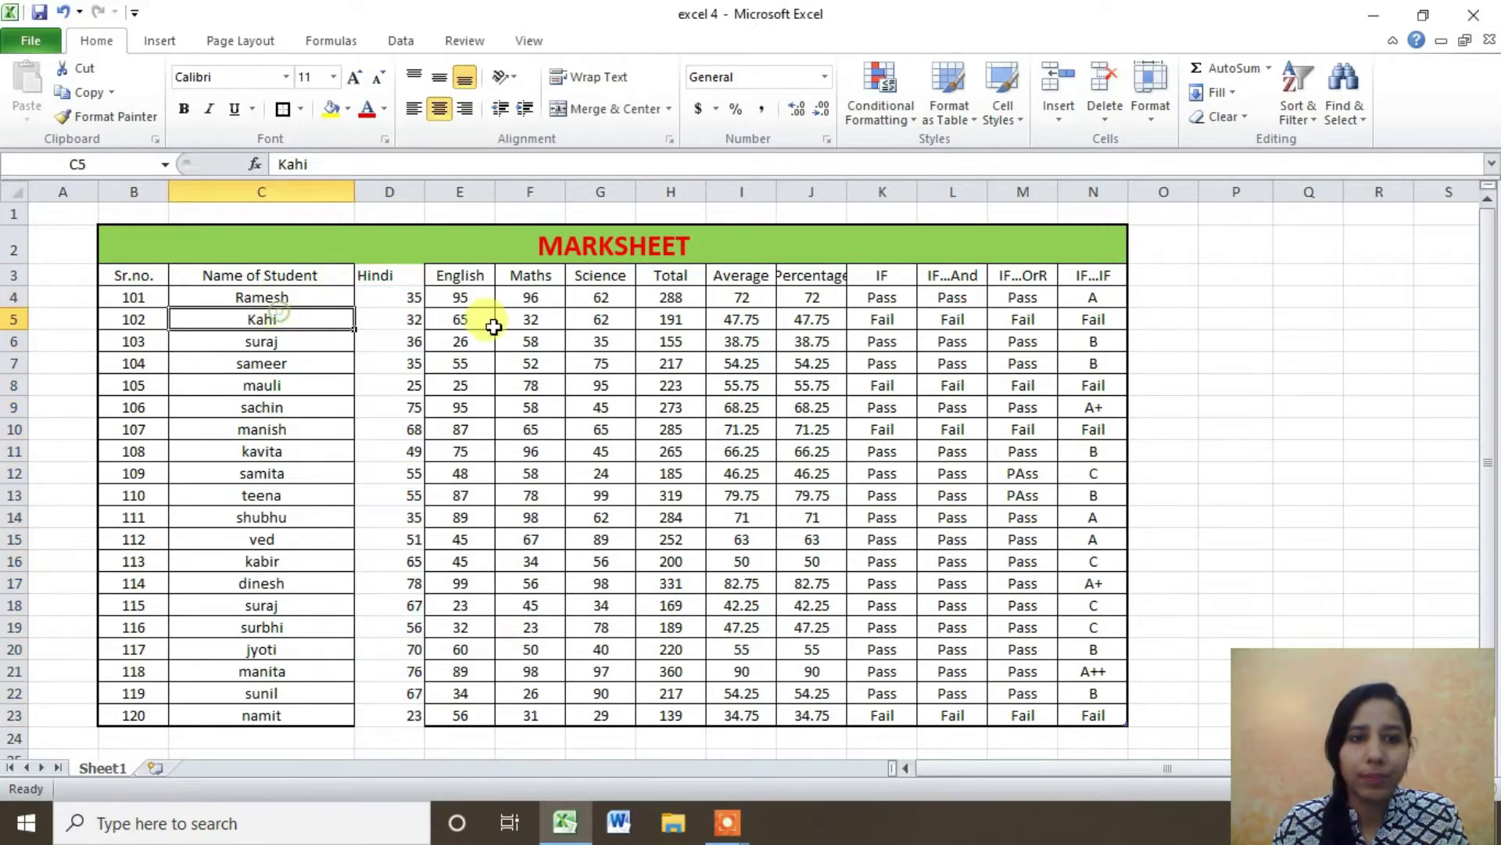
# Put a thick box border around the Hindi scores D4:D23
pyautogui.click(389, 263)
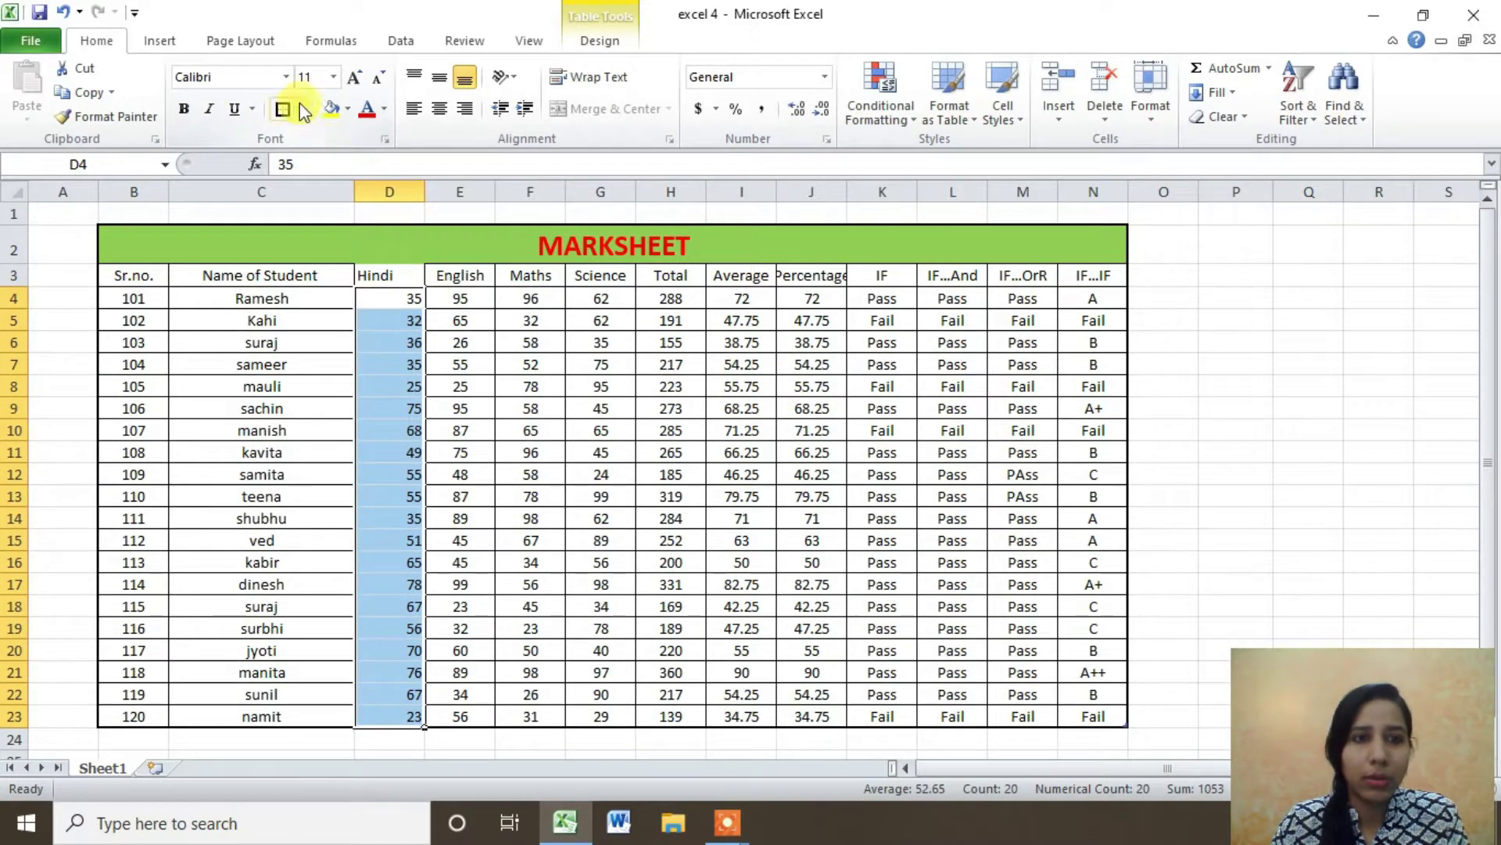
pyautogui.click(301, 115)
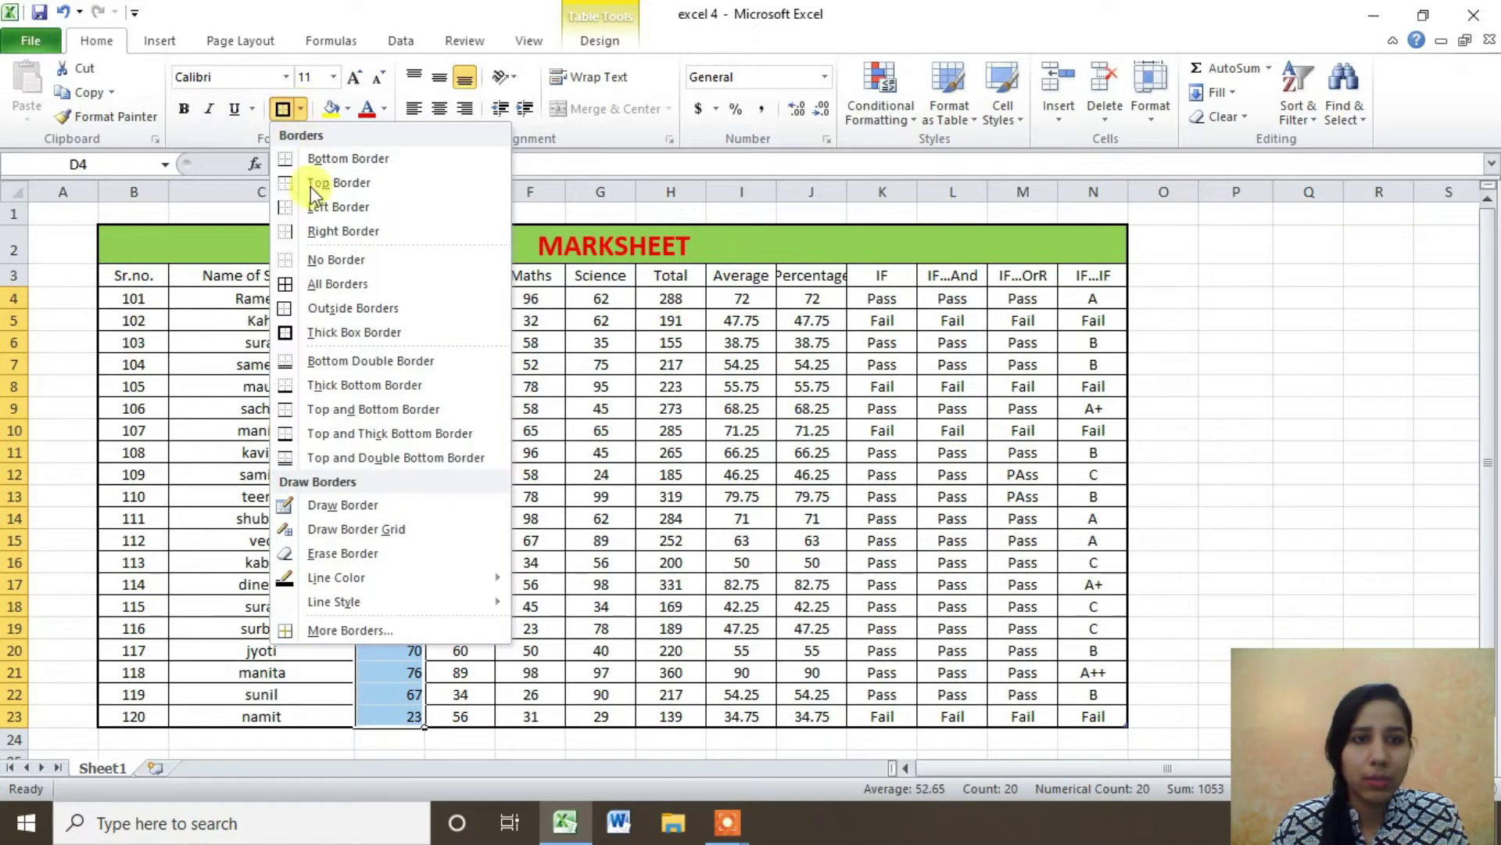
pyautogui.click(327, 335)
pyautogui.click(1310, 539)
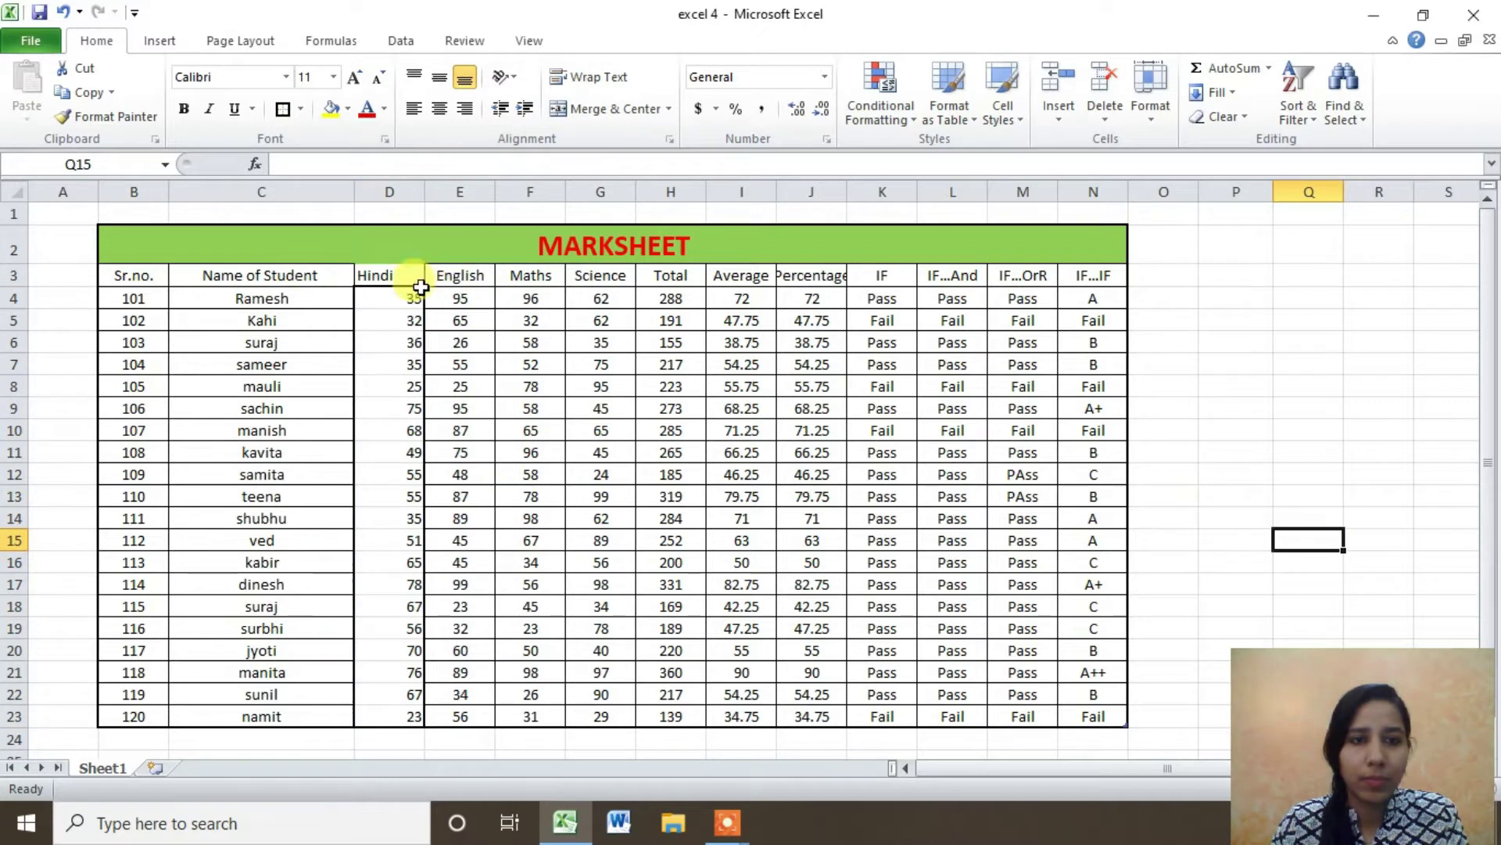
pyautogui.click(353, 301)
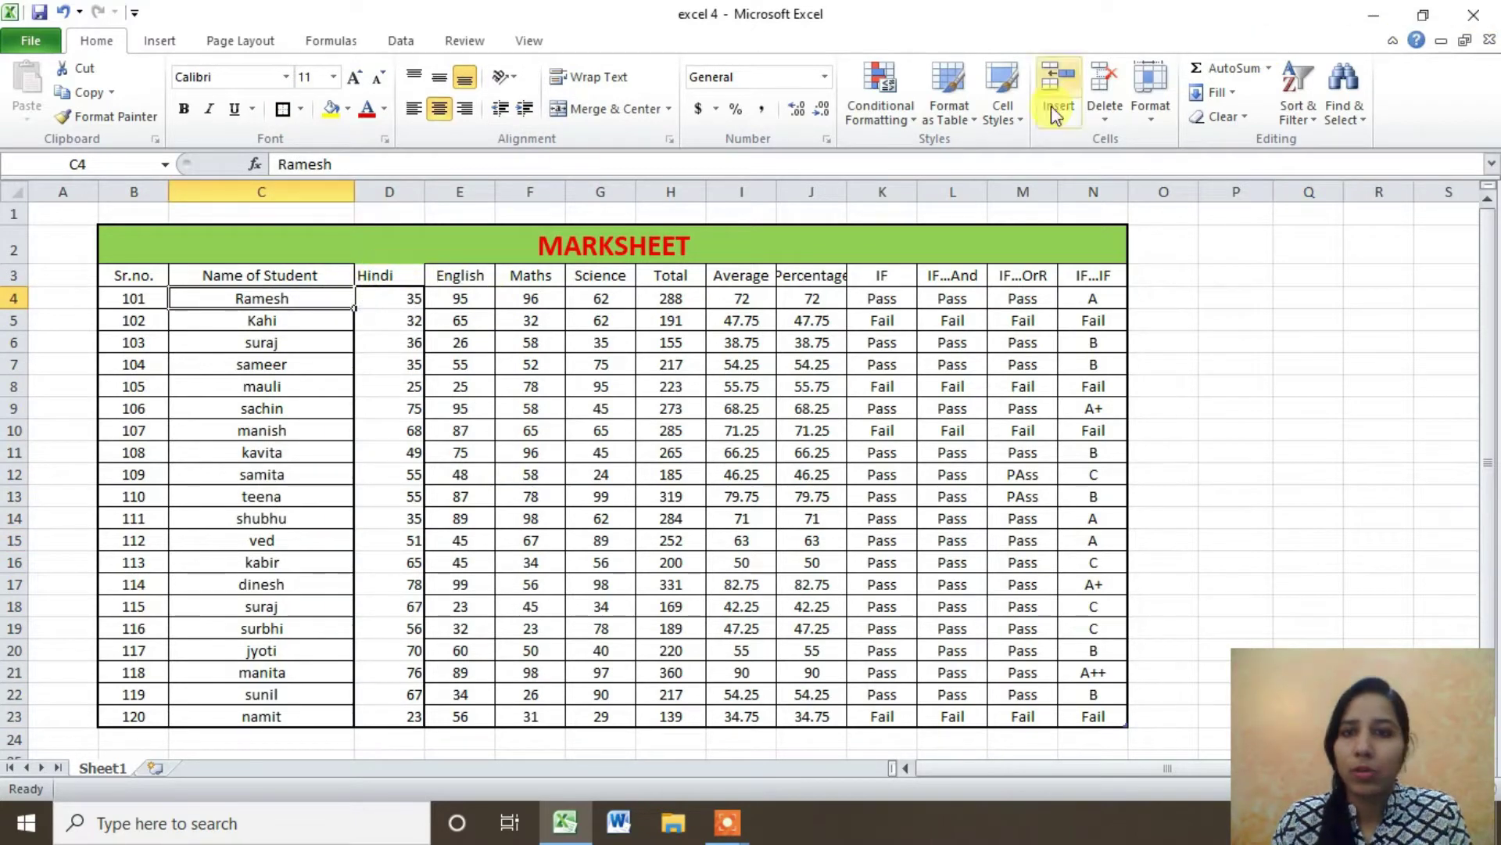
pyautogui.click(1069, 123)
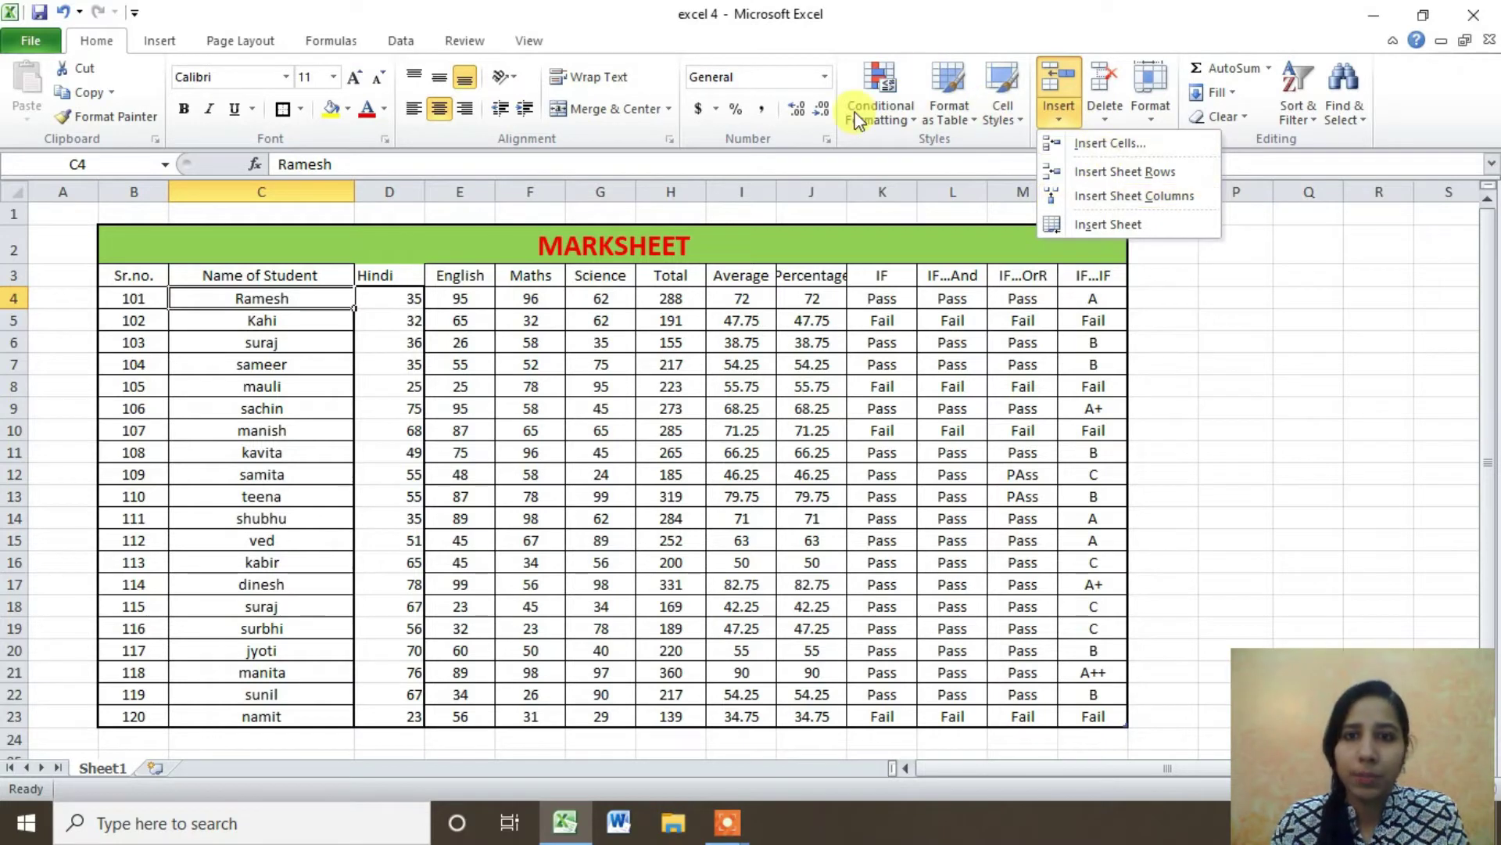
pyautogui.click(912, 116)
pyautogui.moveTo(950, 155)
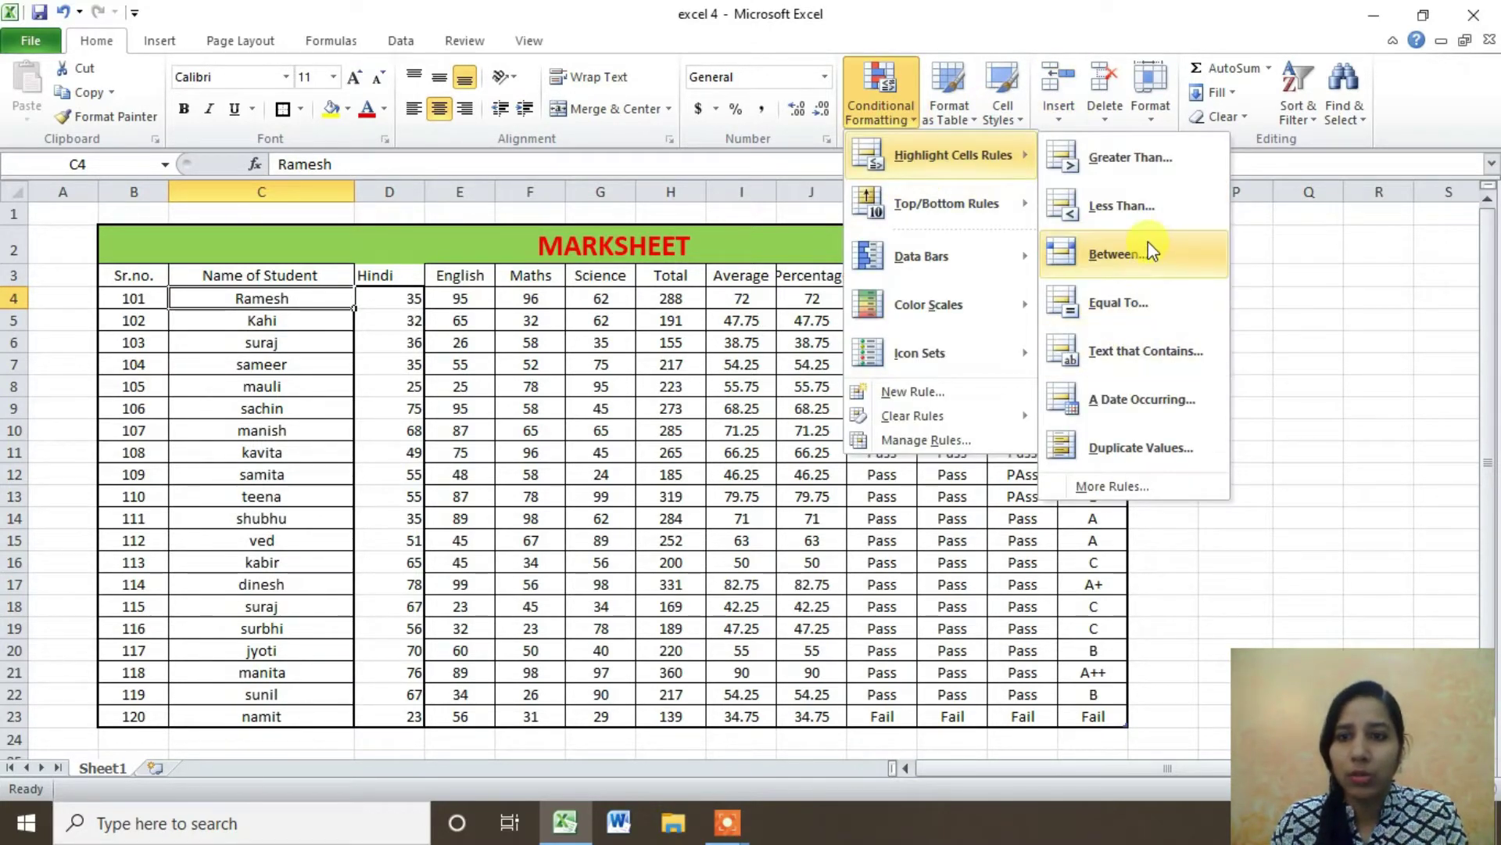
pyautogui.click(1143, 262)
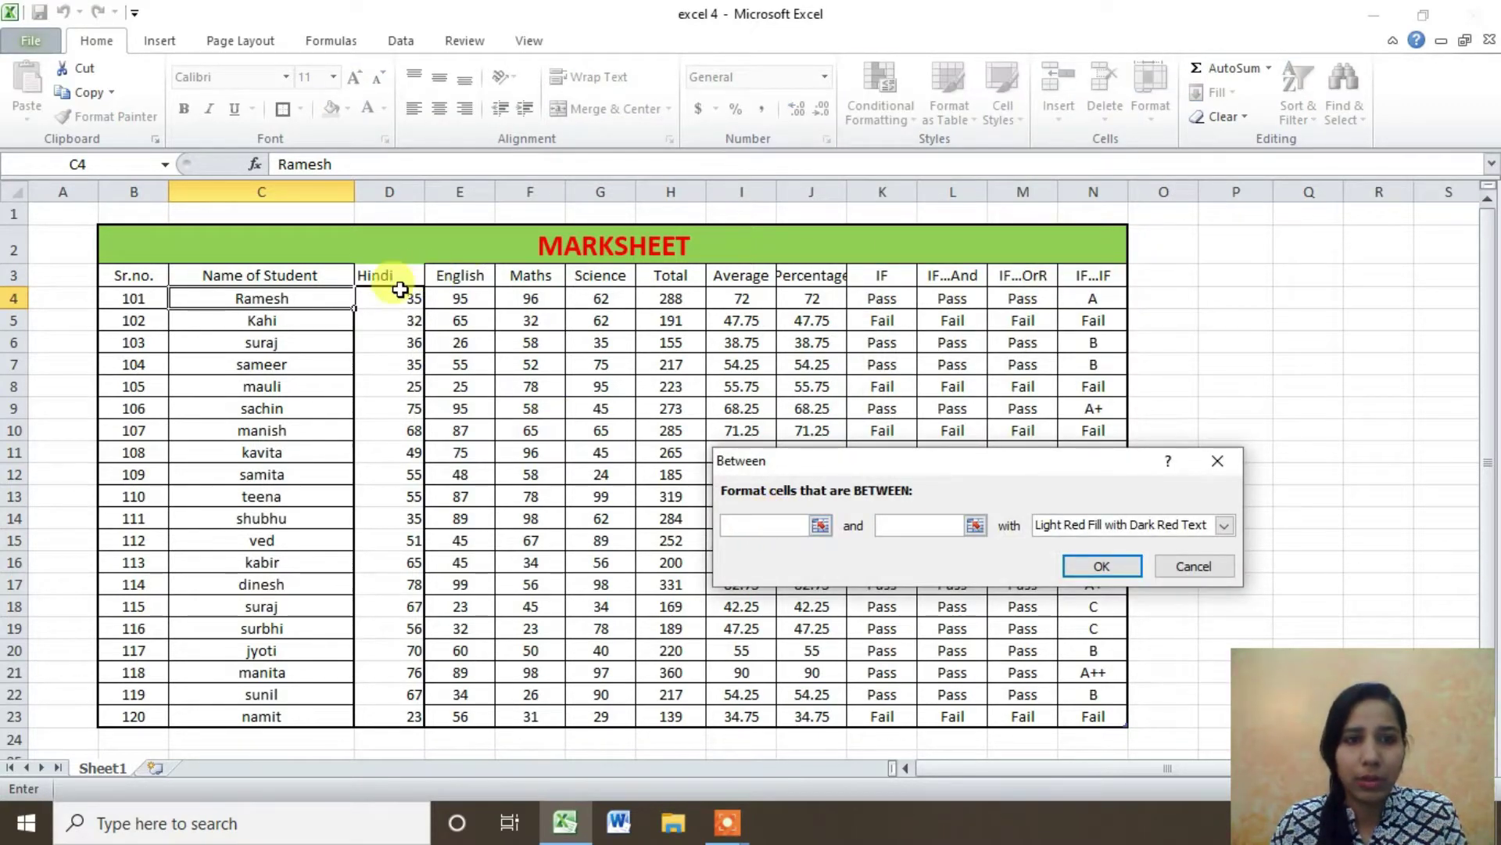
pyautogui.click(1186, 566)
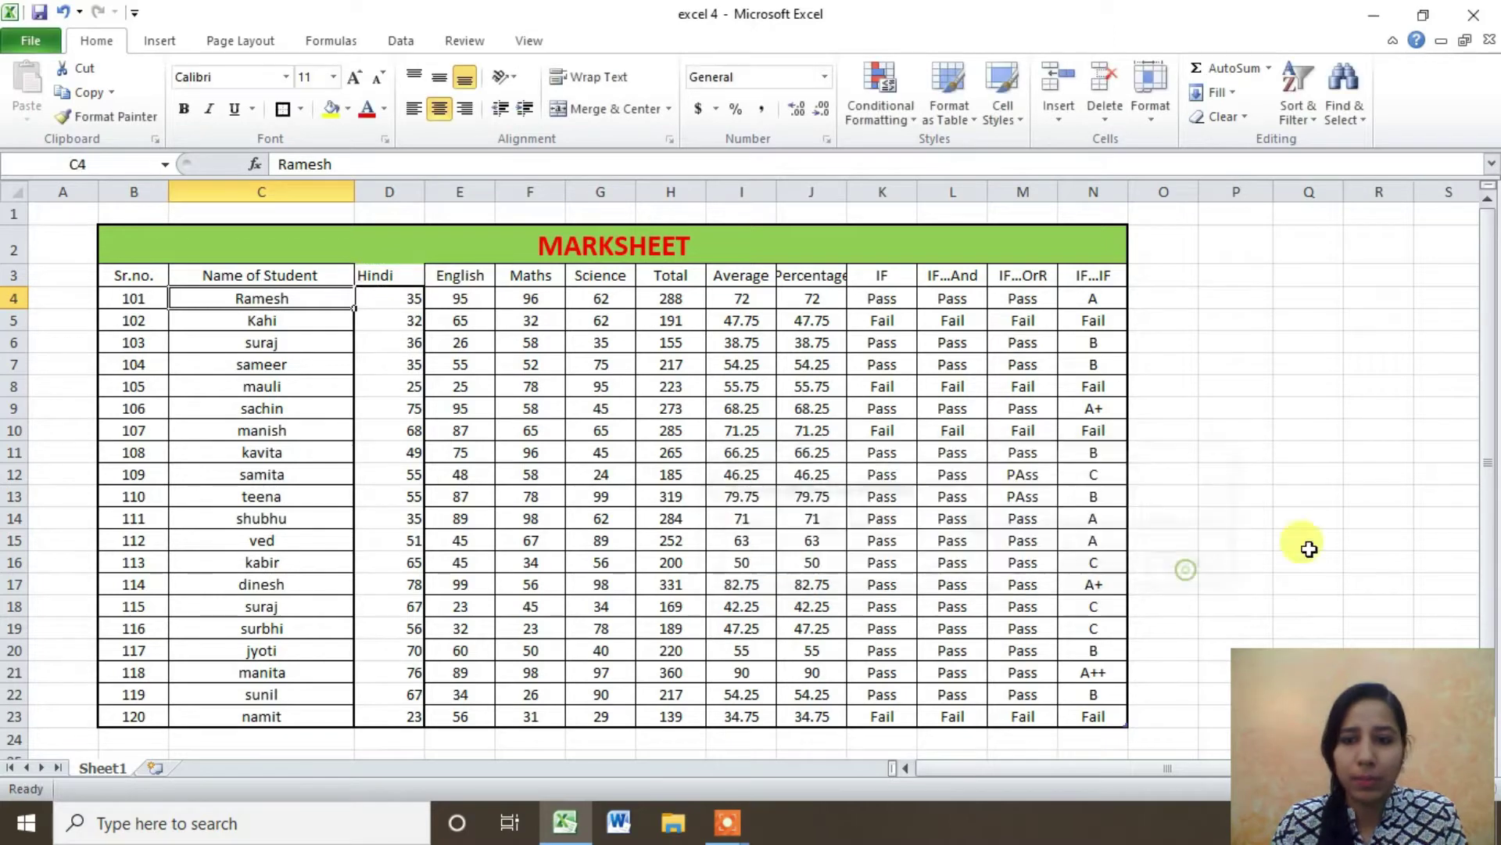
pyautogui.click(378, 249)
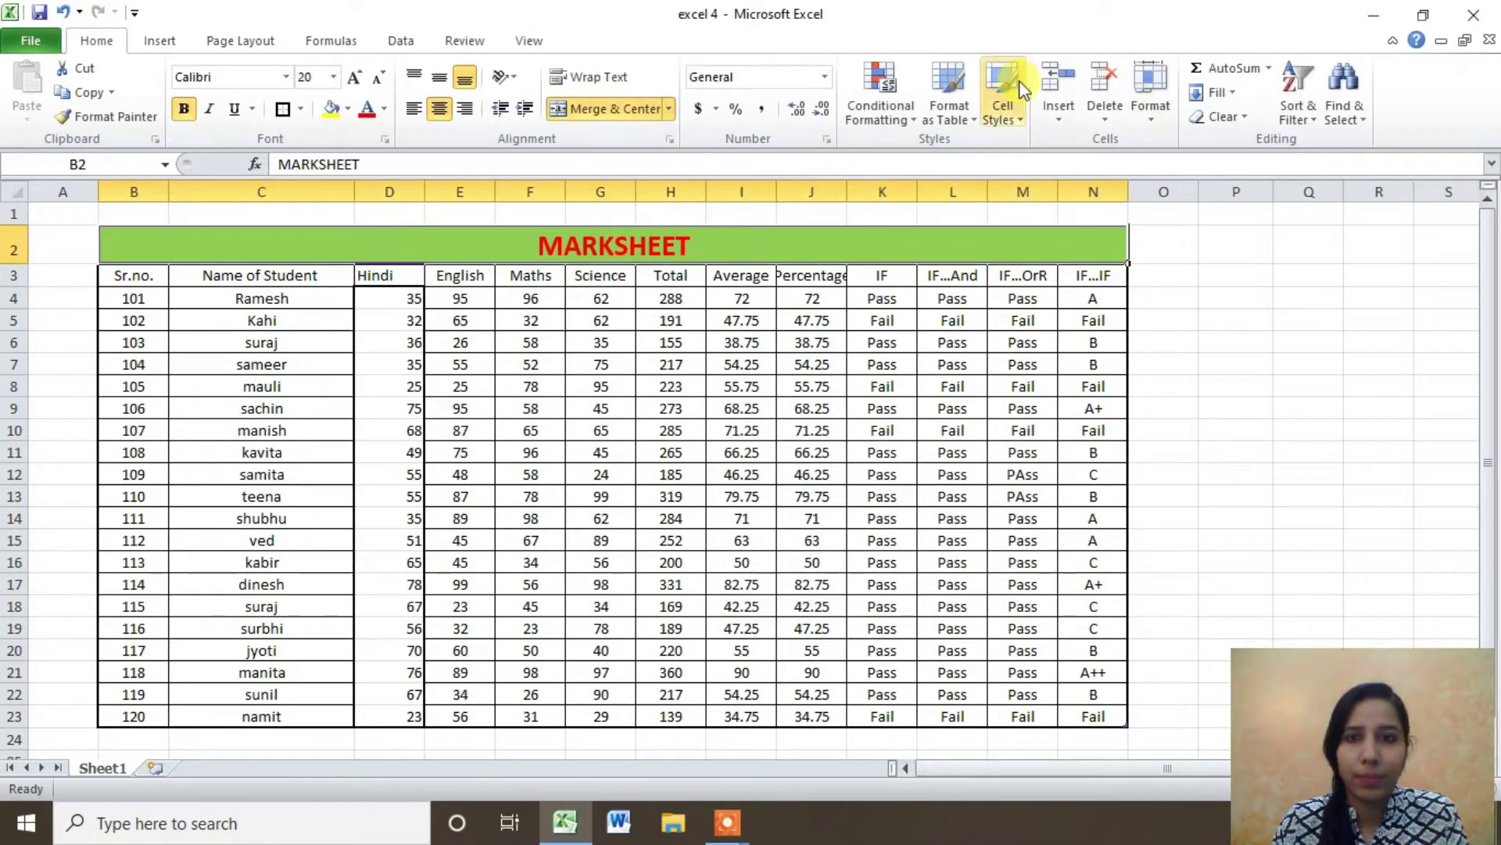
pyautogui.click(1059, 117)
pyautogui.click(1068, 272)
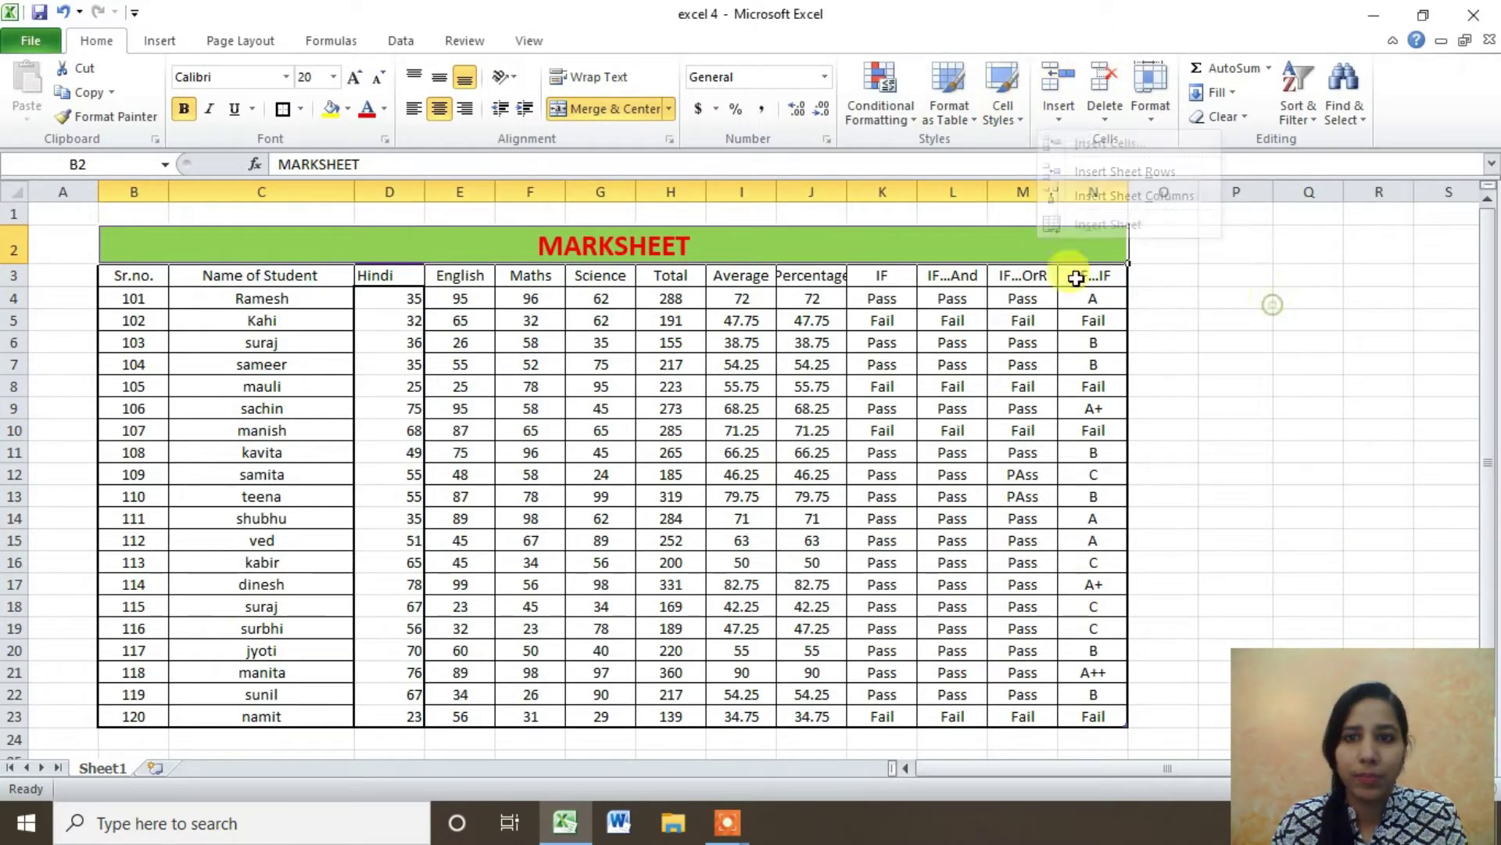
pyautogui.click(386, 262)
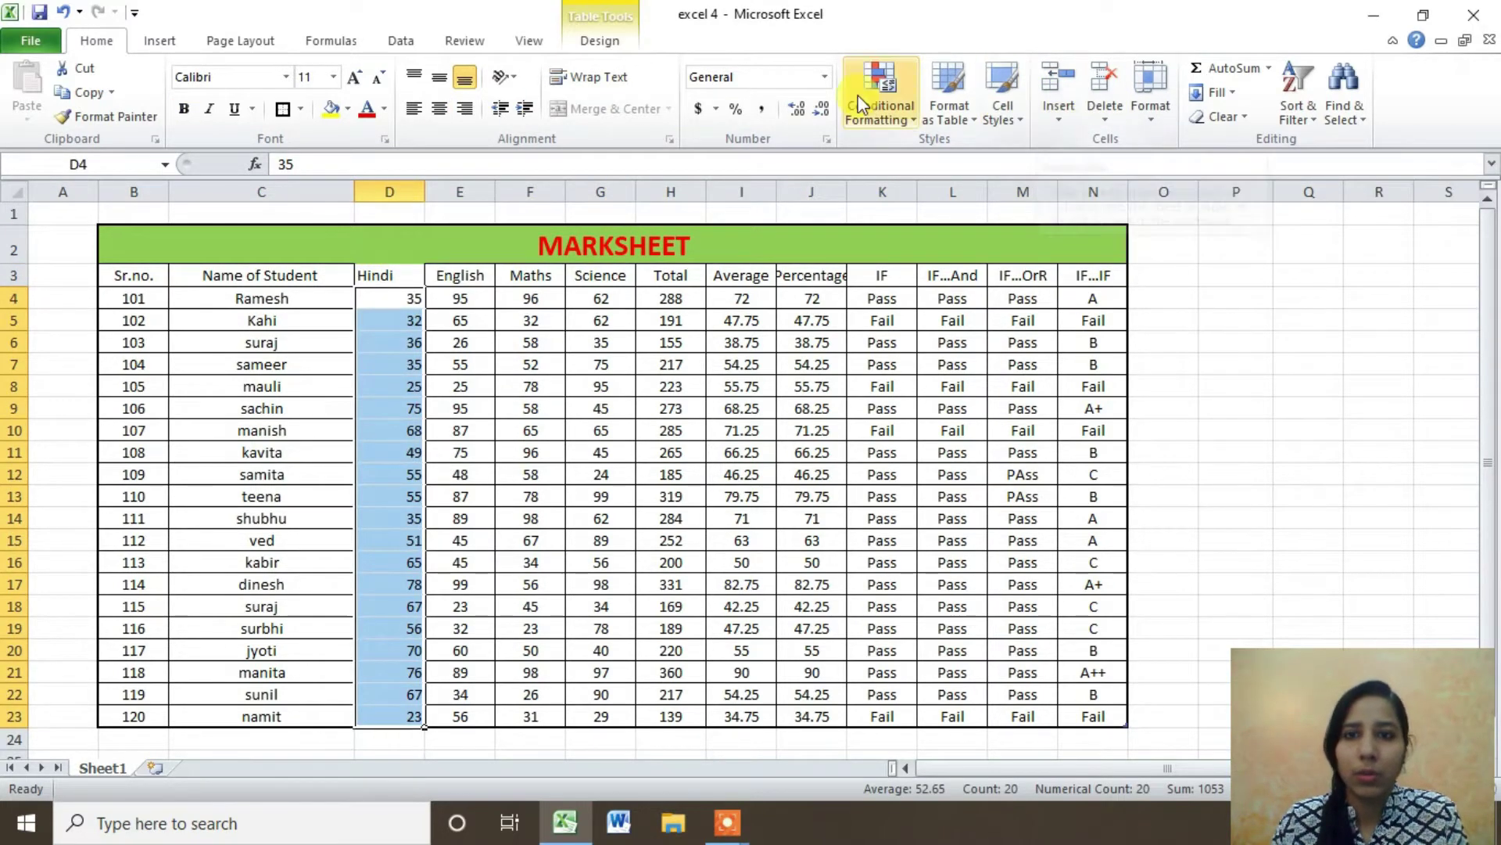
# Add a Between 35 and 75 rule using the Red Text preset for Hindi marks
pyautogui.click(910, 125)
pyautogui.moveTo(952, 155)
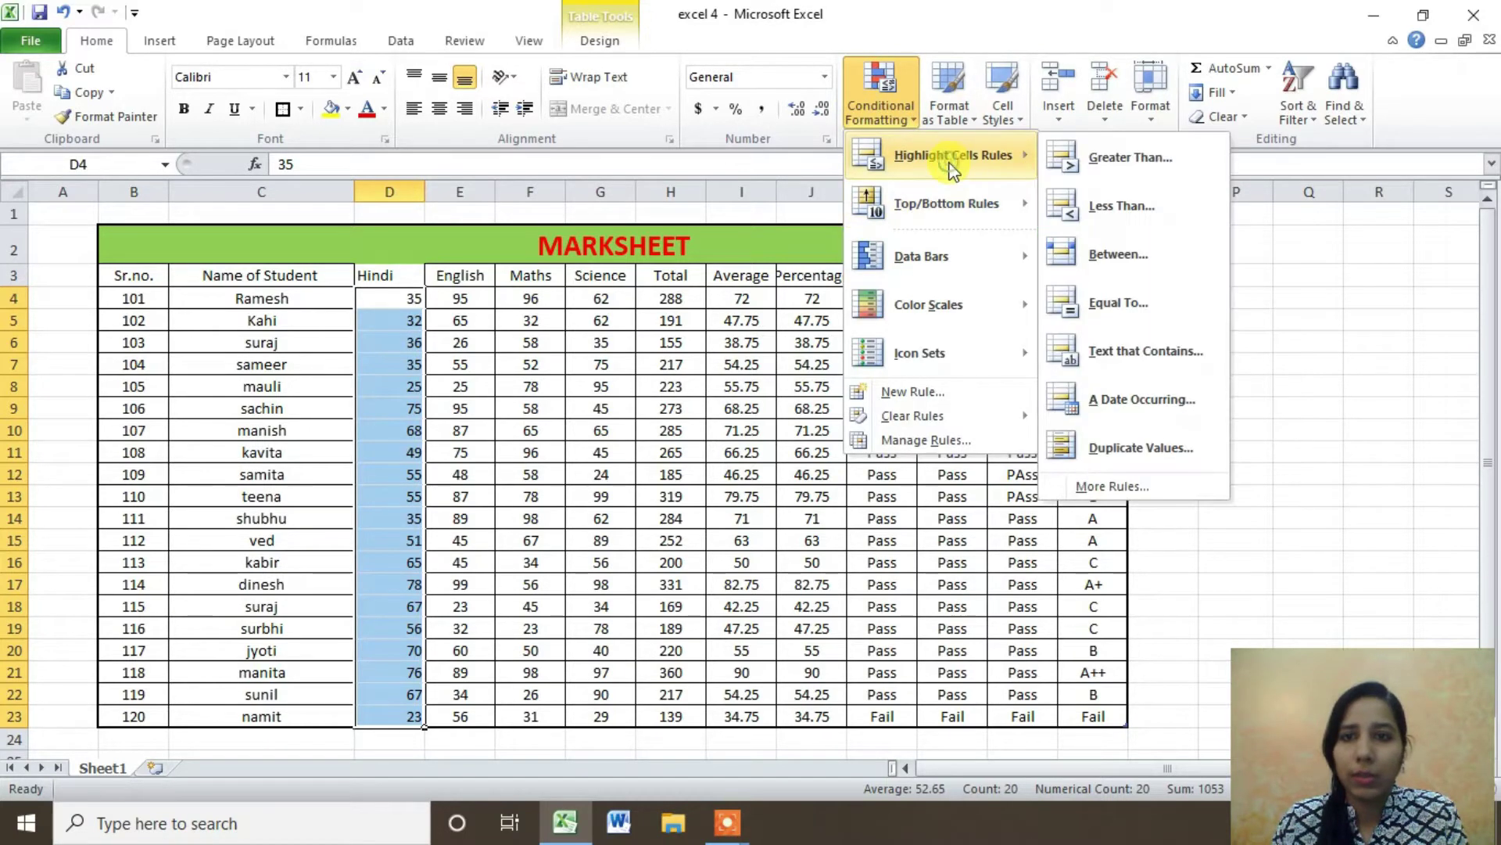
pyautogui.click(1119, 258)
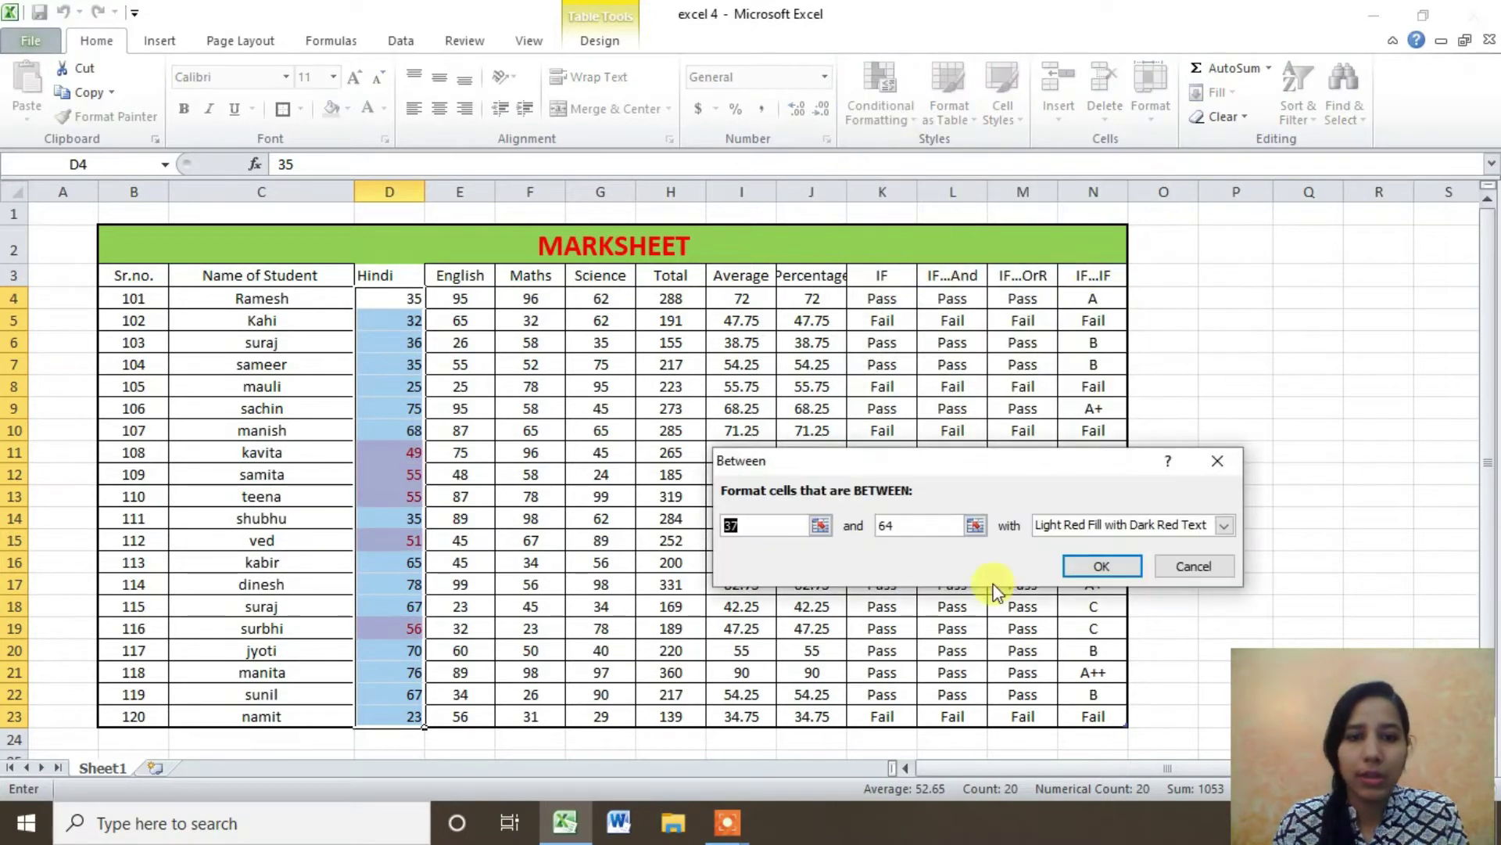
pyautogui.write('3')
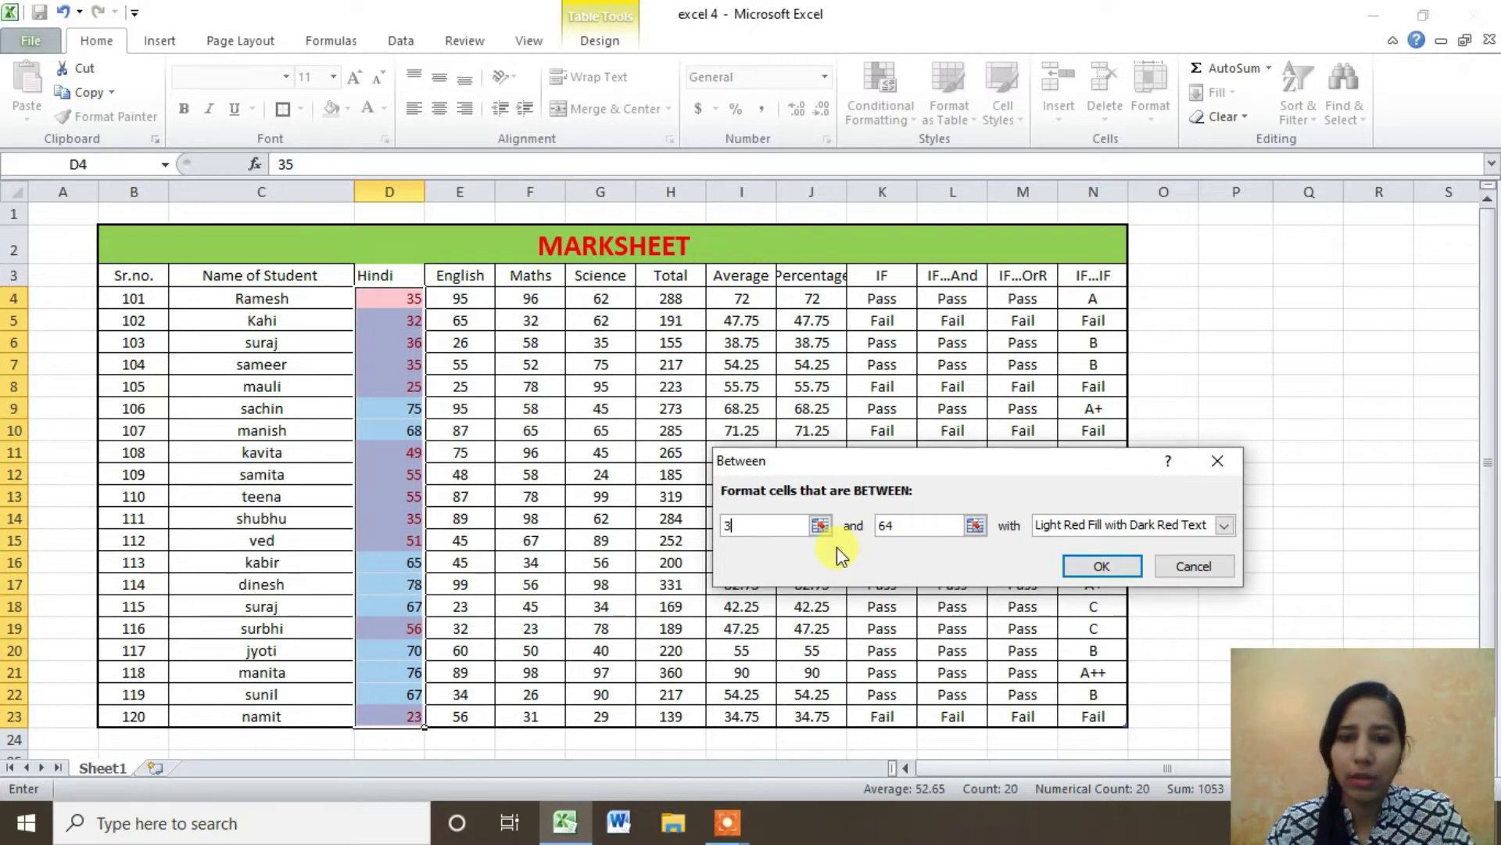
pyautogui.write('5')
pyautogui.press('Tab')
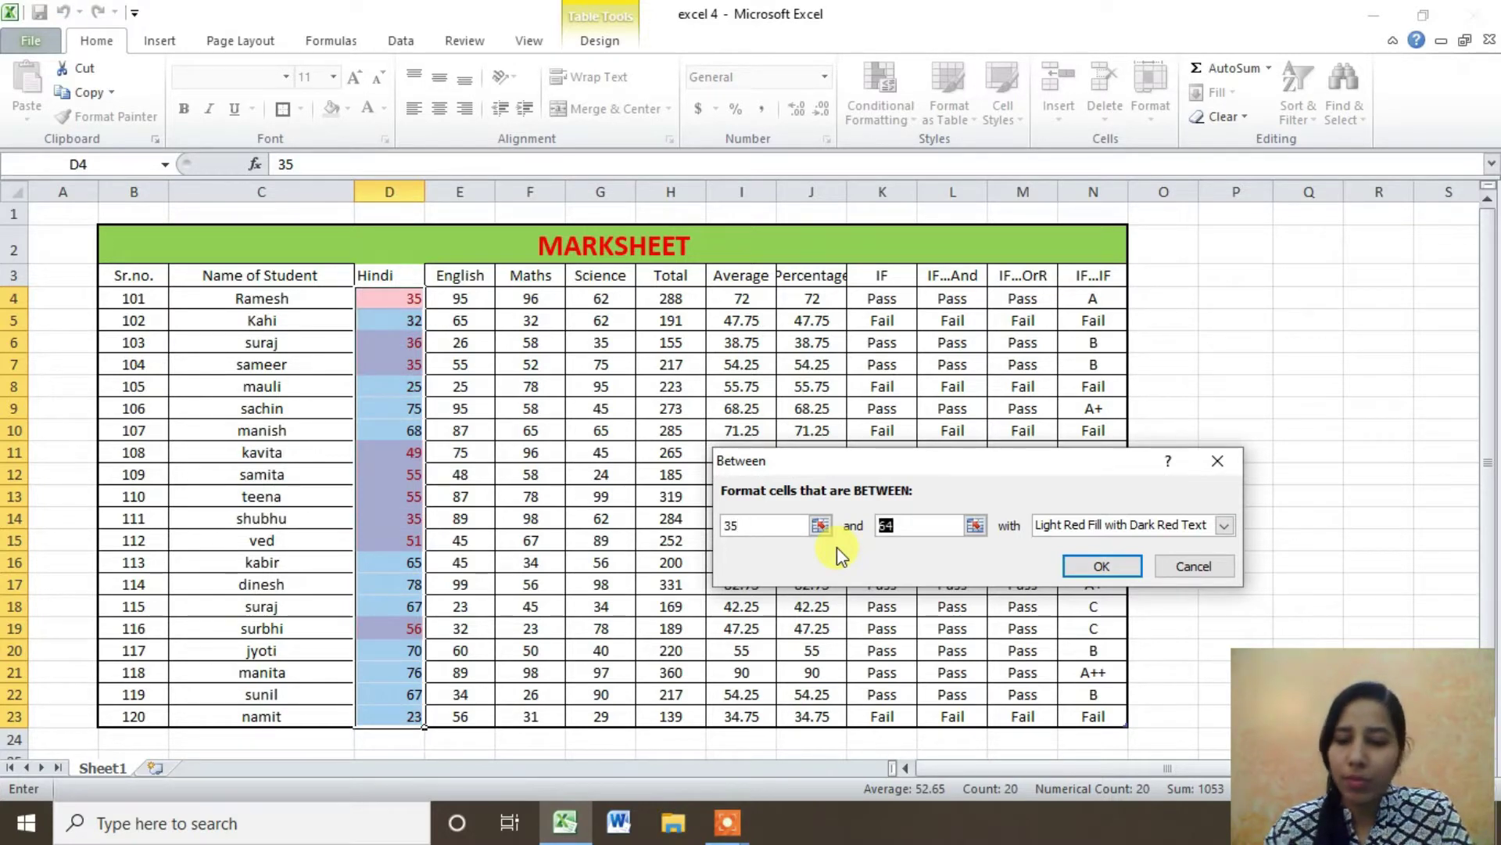
pyautogui.write('75')
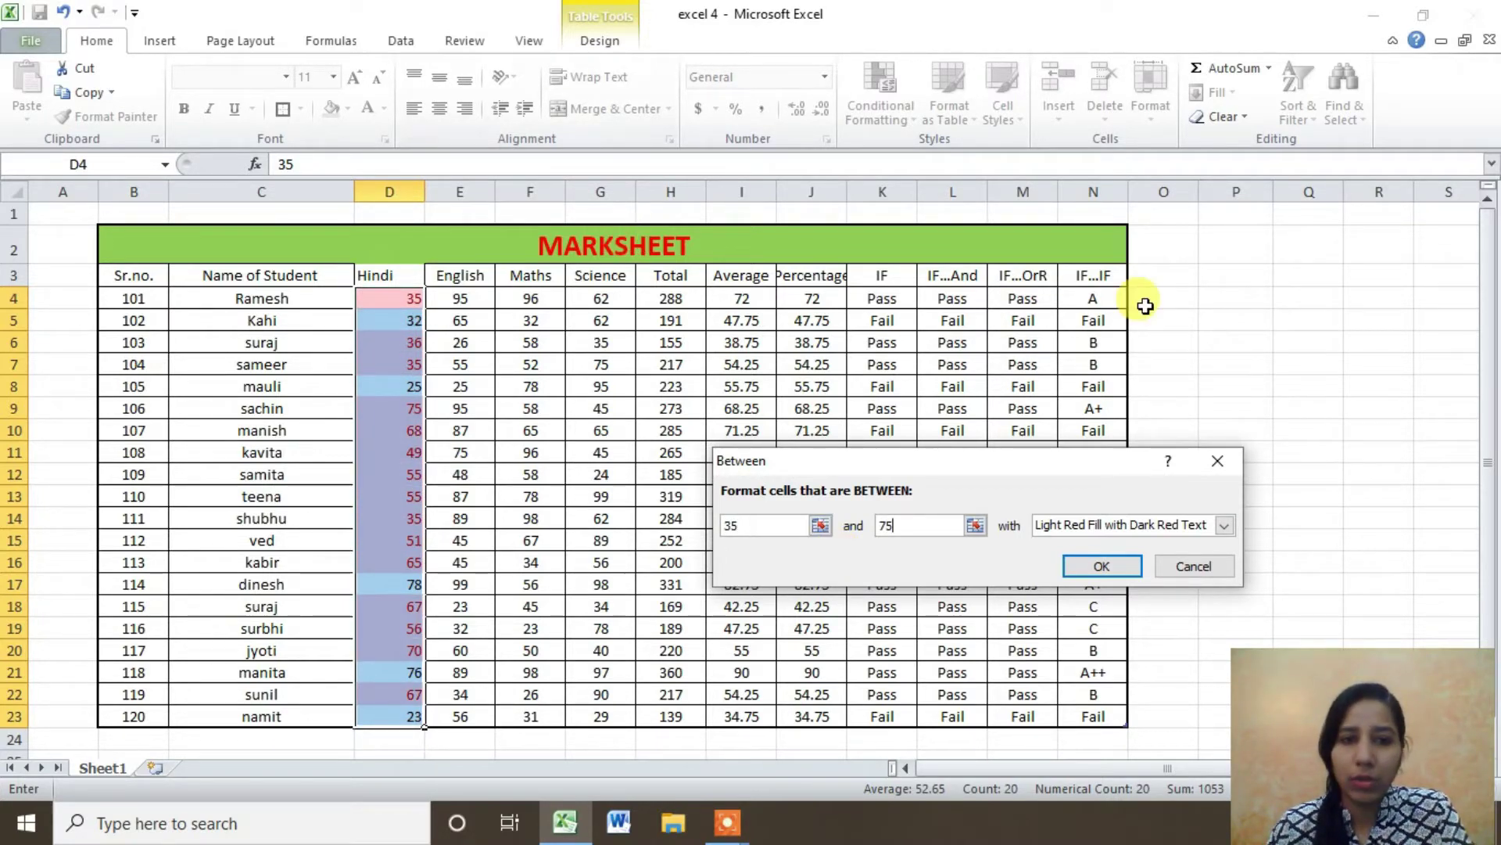
pyautogui.click(1119, 524)
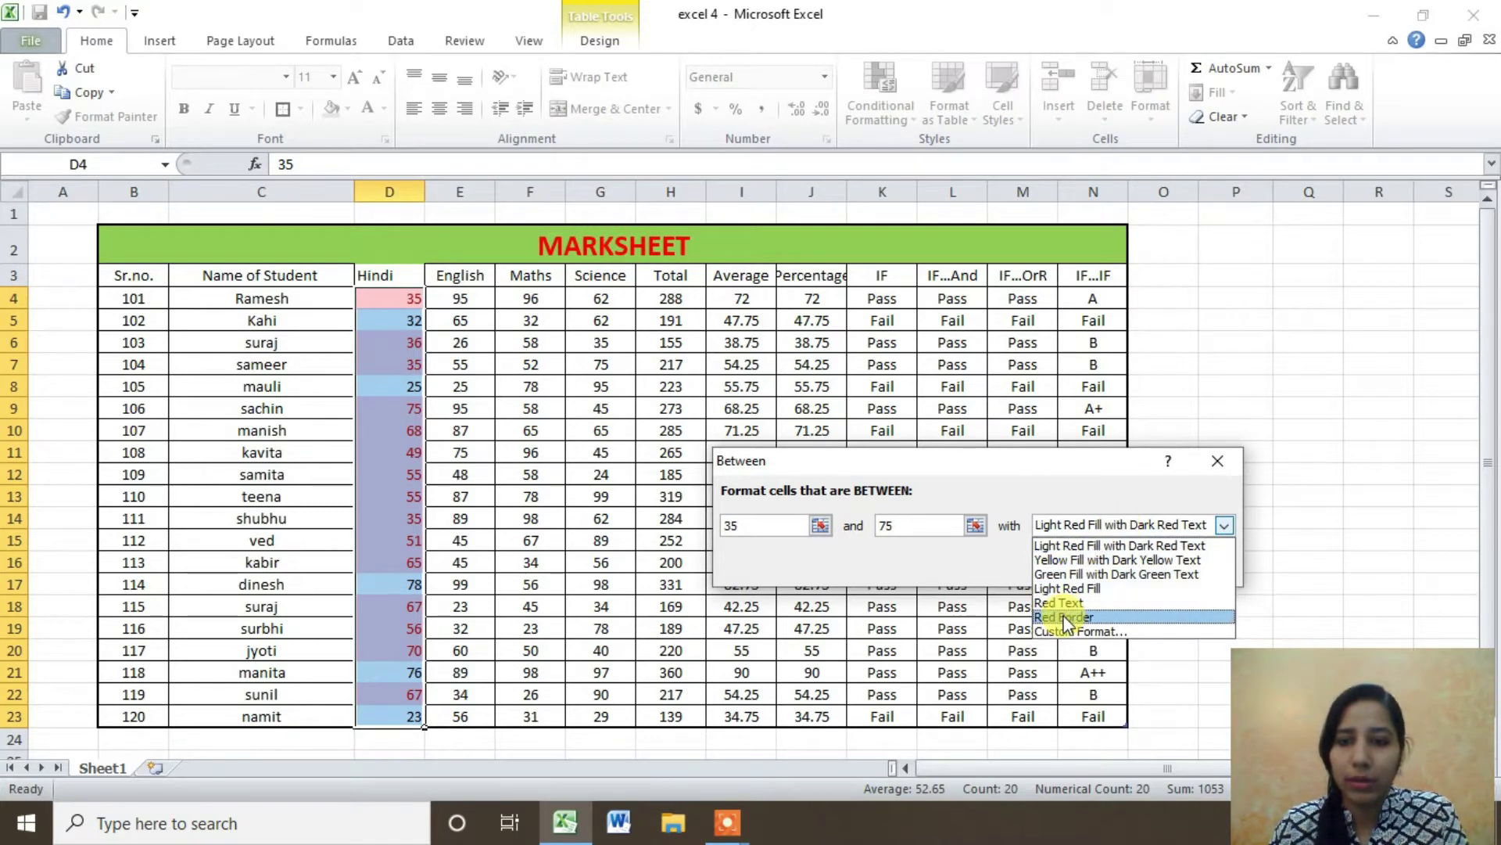
pyautogui.click(1065, 618)
pyautogui.click(1111, 529)
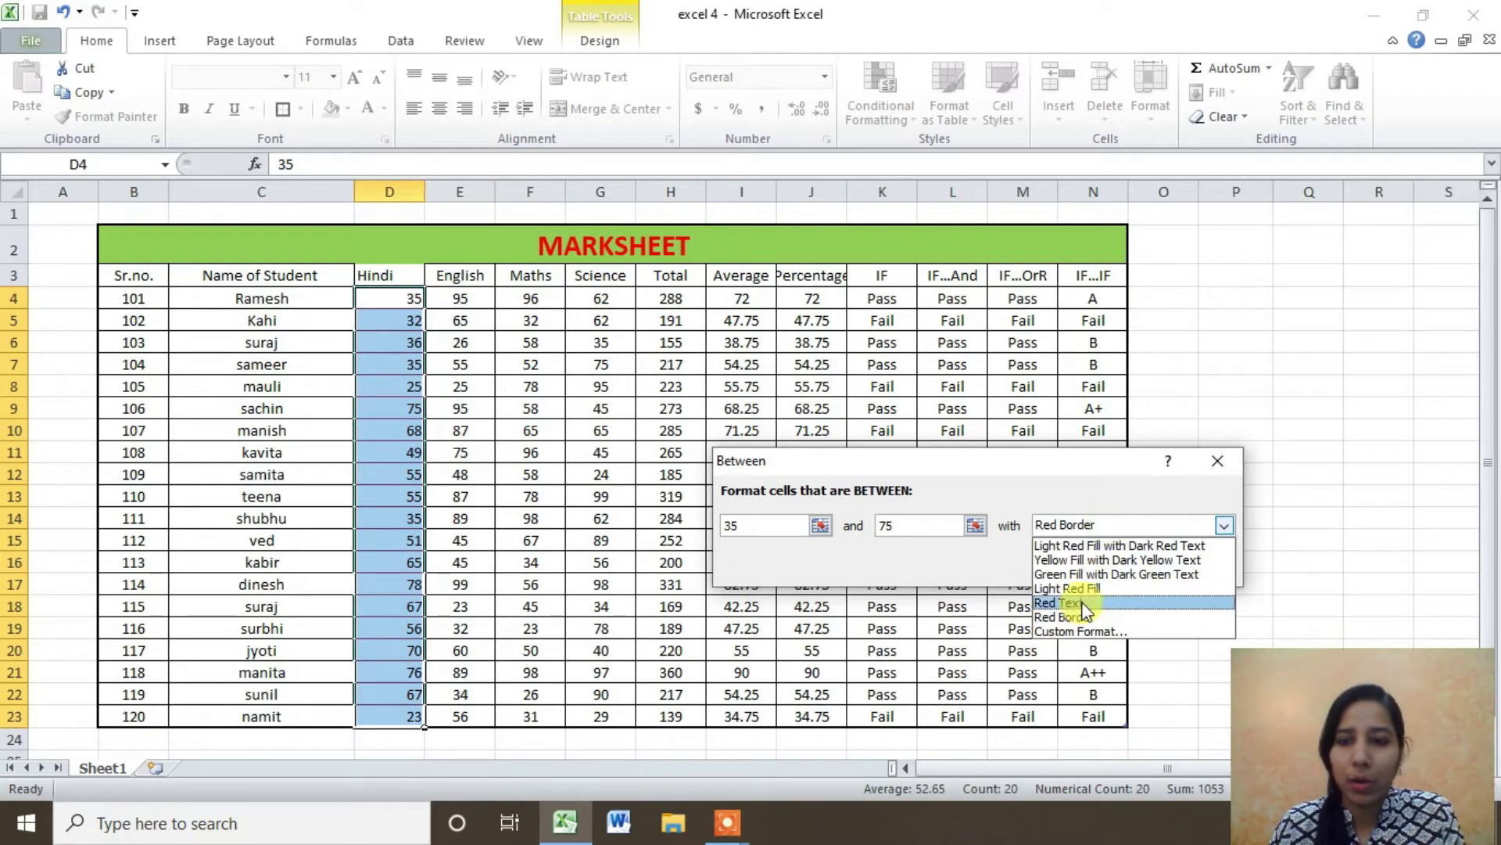
pyautogui.click(1087, 601)
pyautogui.click(1099, 566)
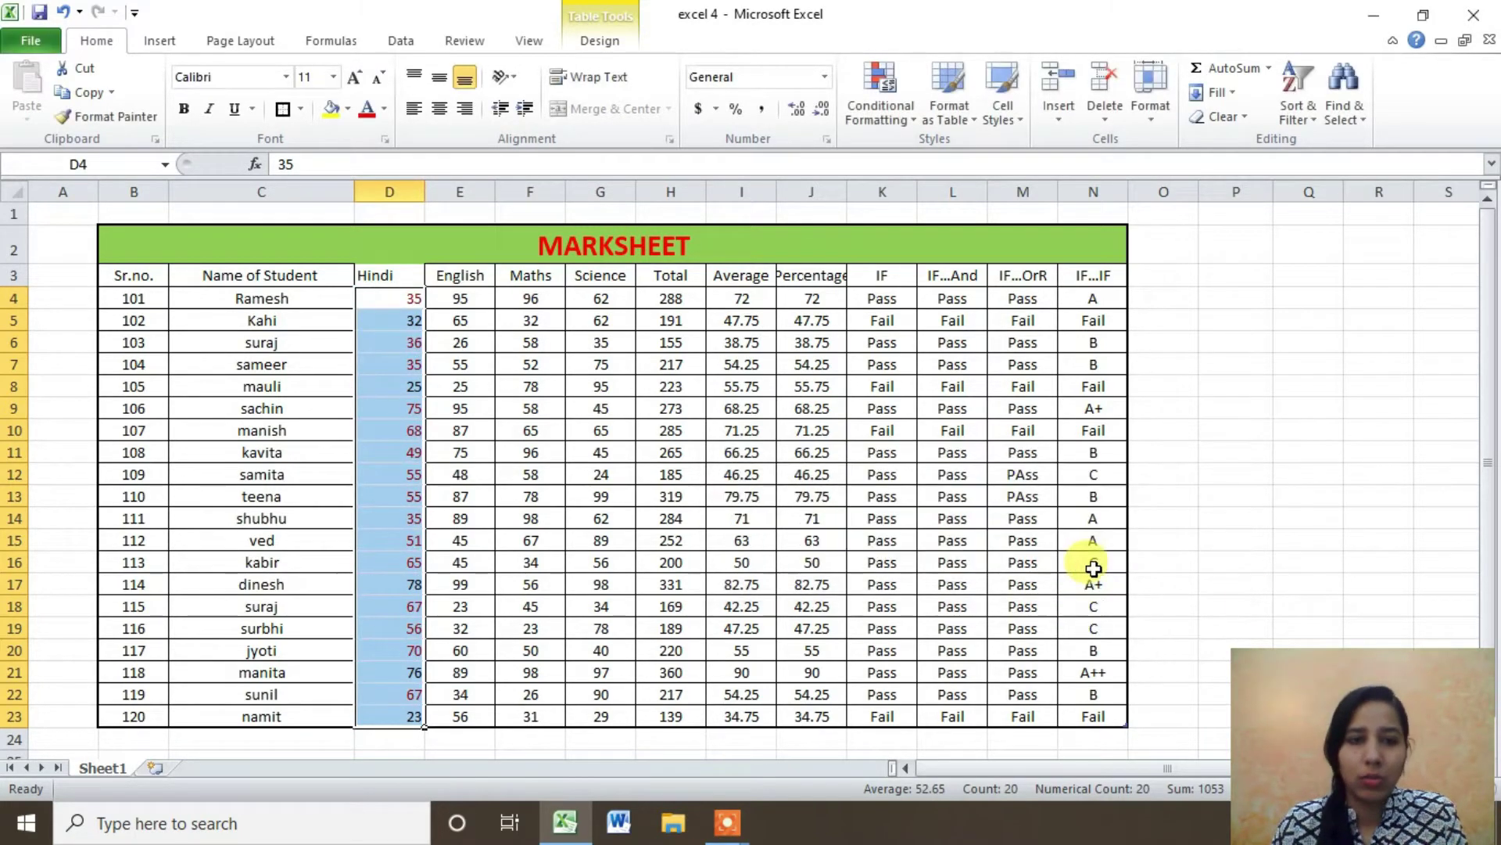
pyautogui.click(1243, 451)
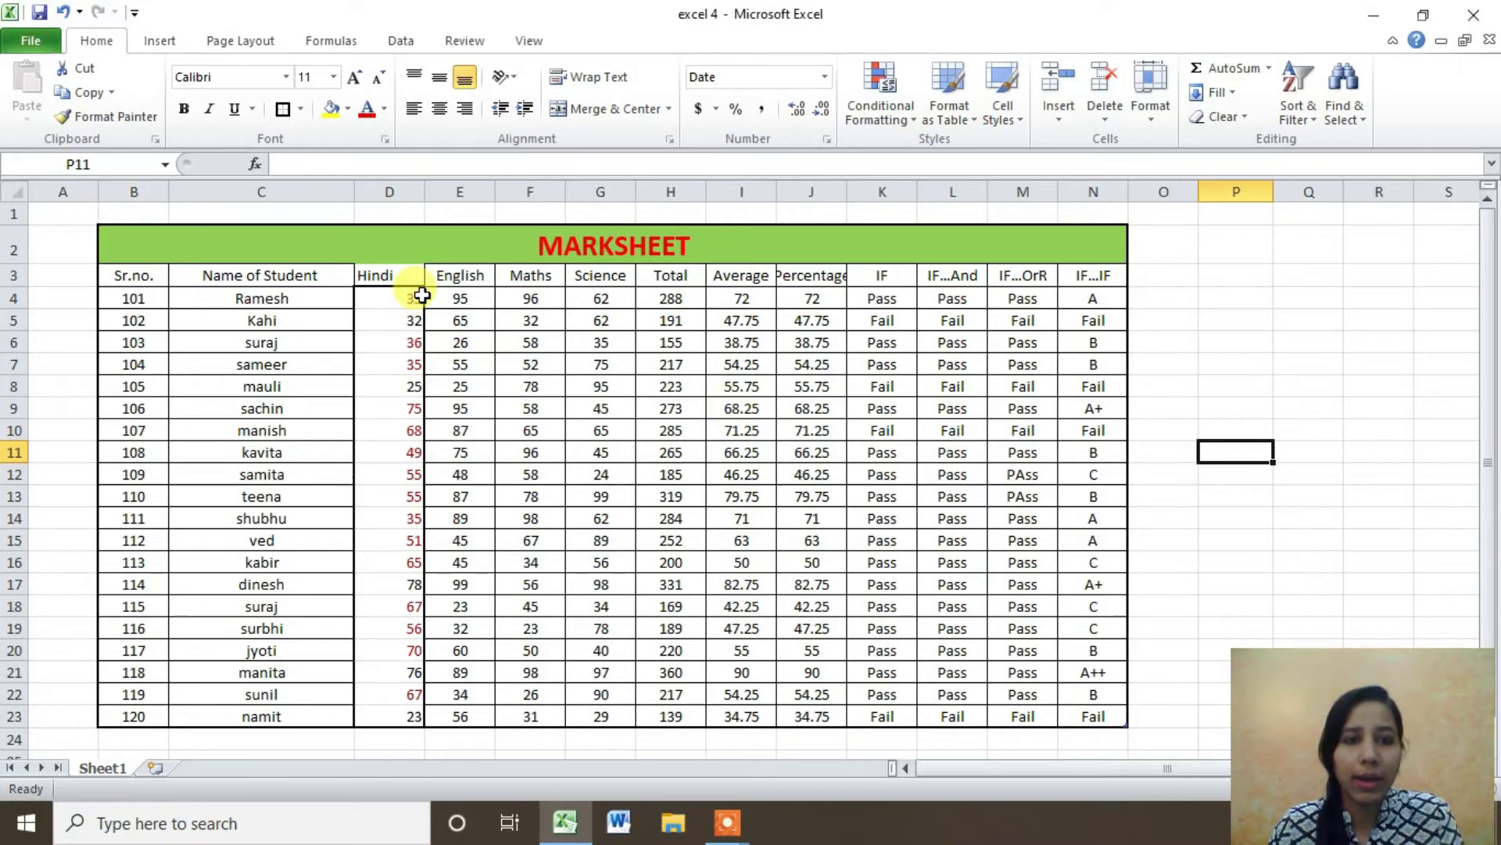
pyautogui.click(900, 110)
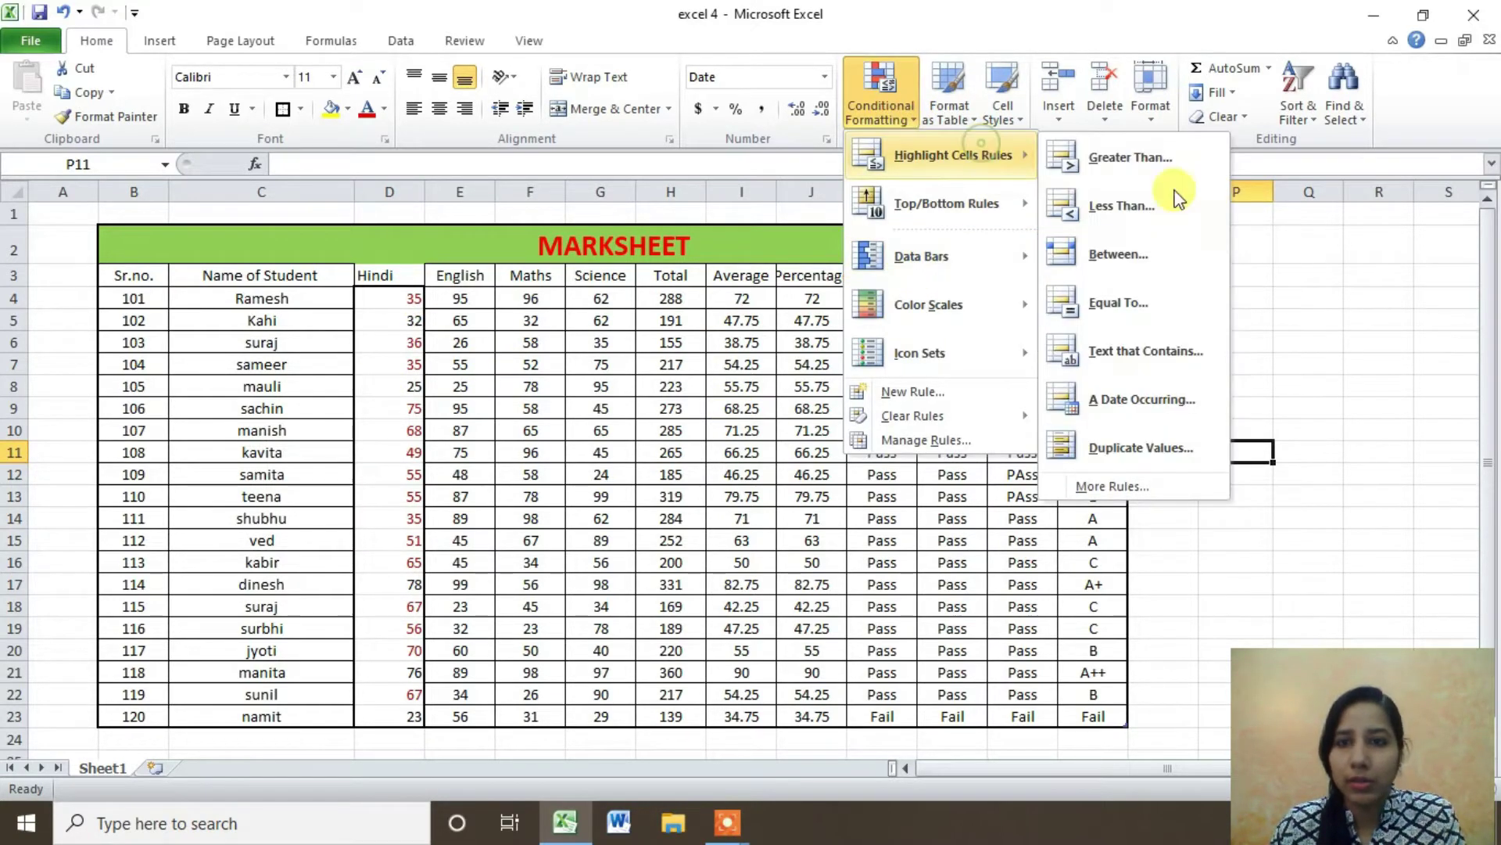
pyautogui.moveTo(951, 155)
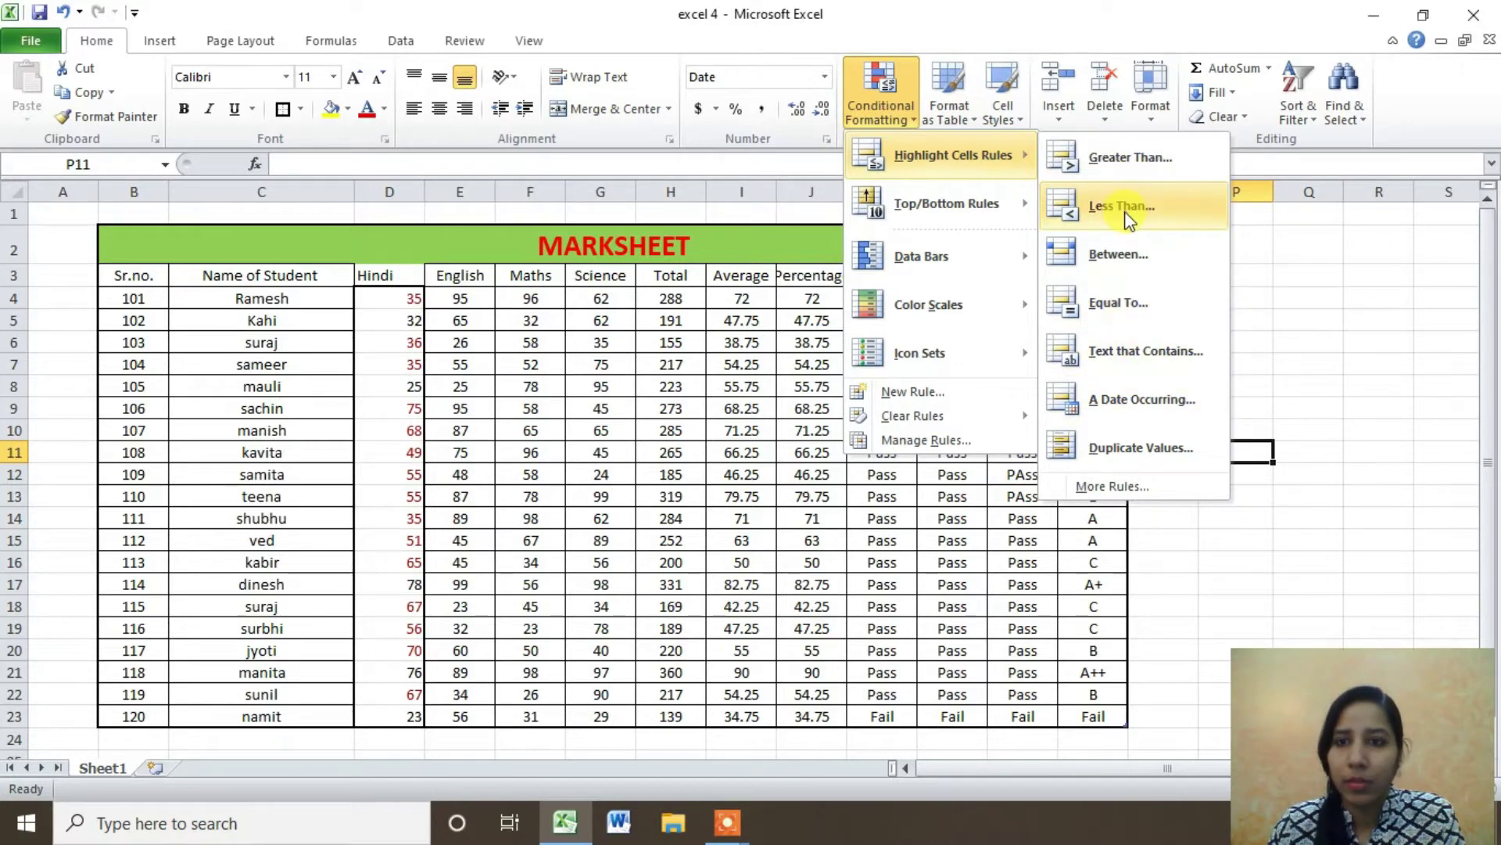
# Set up a Between 36 and 75 rule with a custom font colour for Hindi marks
pyautogui.click(1126, 258)
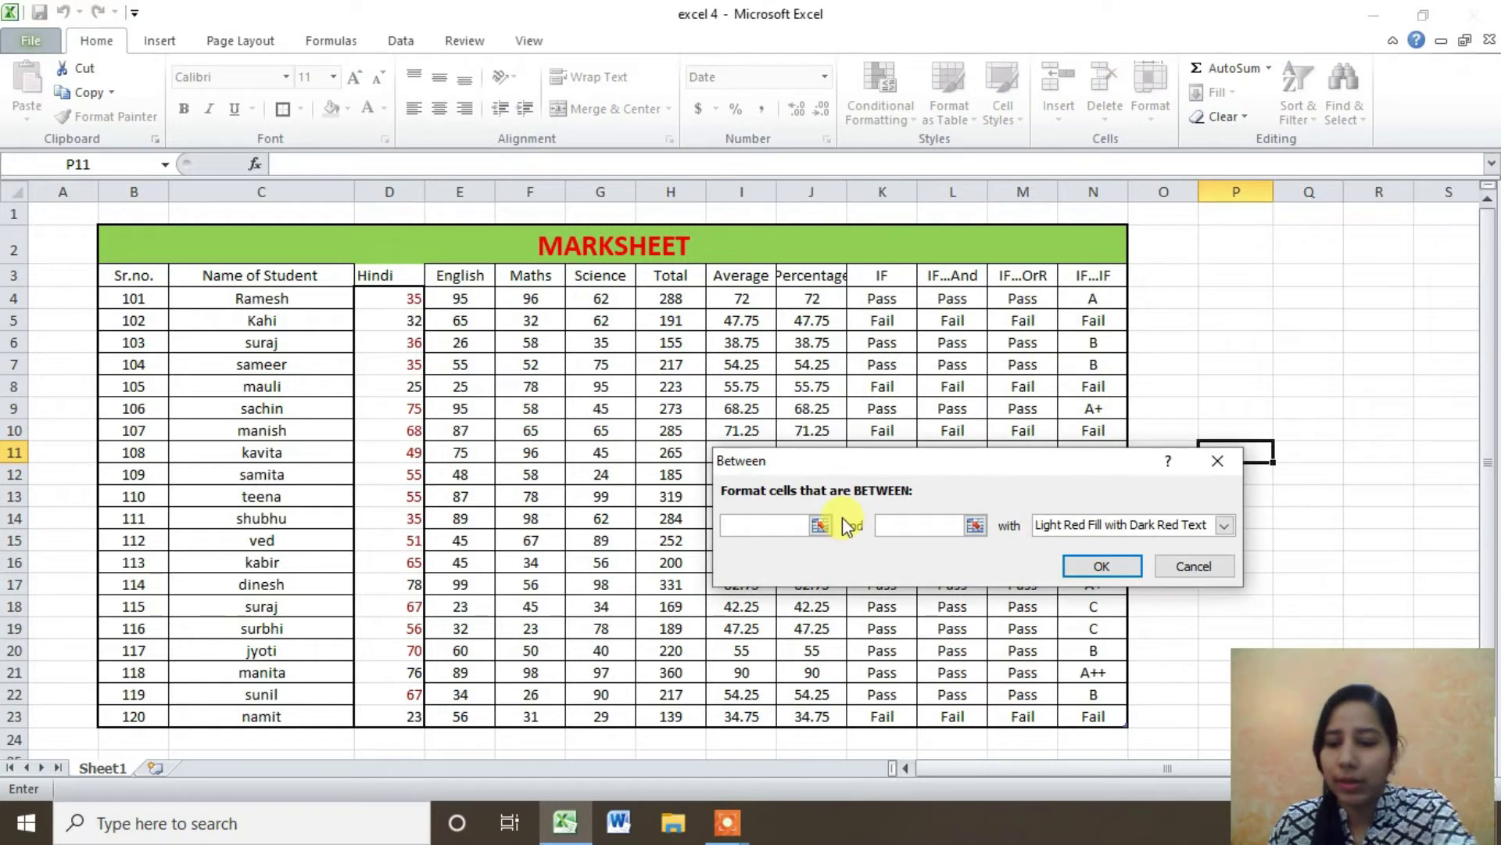
pyautogui.write('36')
pyautogui.press('Tab')
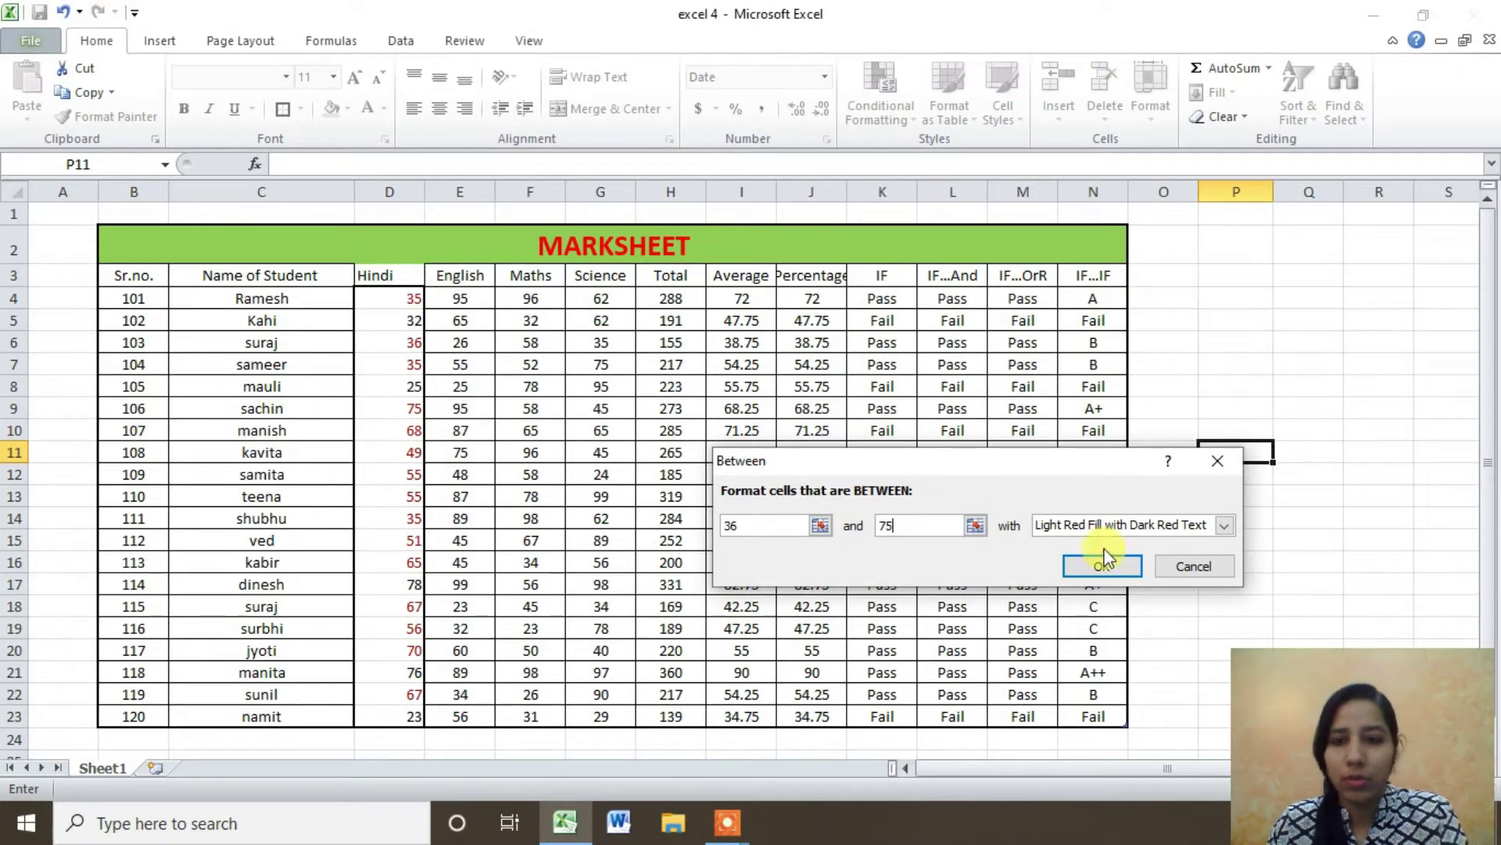
pyautogui.click(1109, 523)
pyautogui.click(1082, 630)
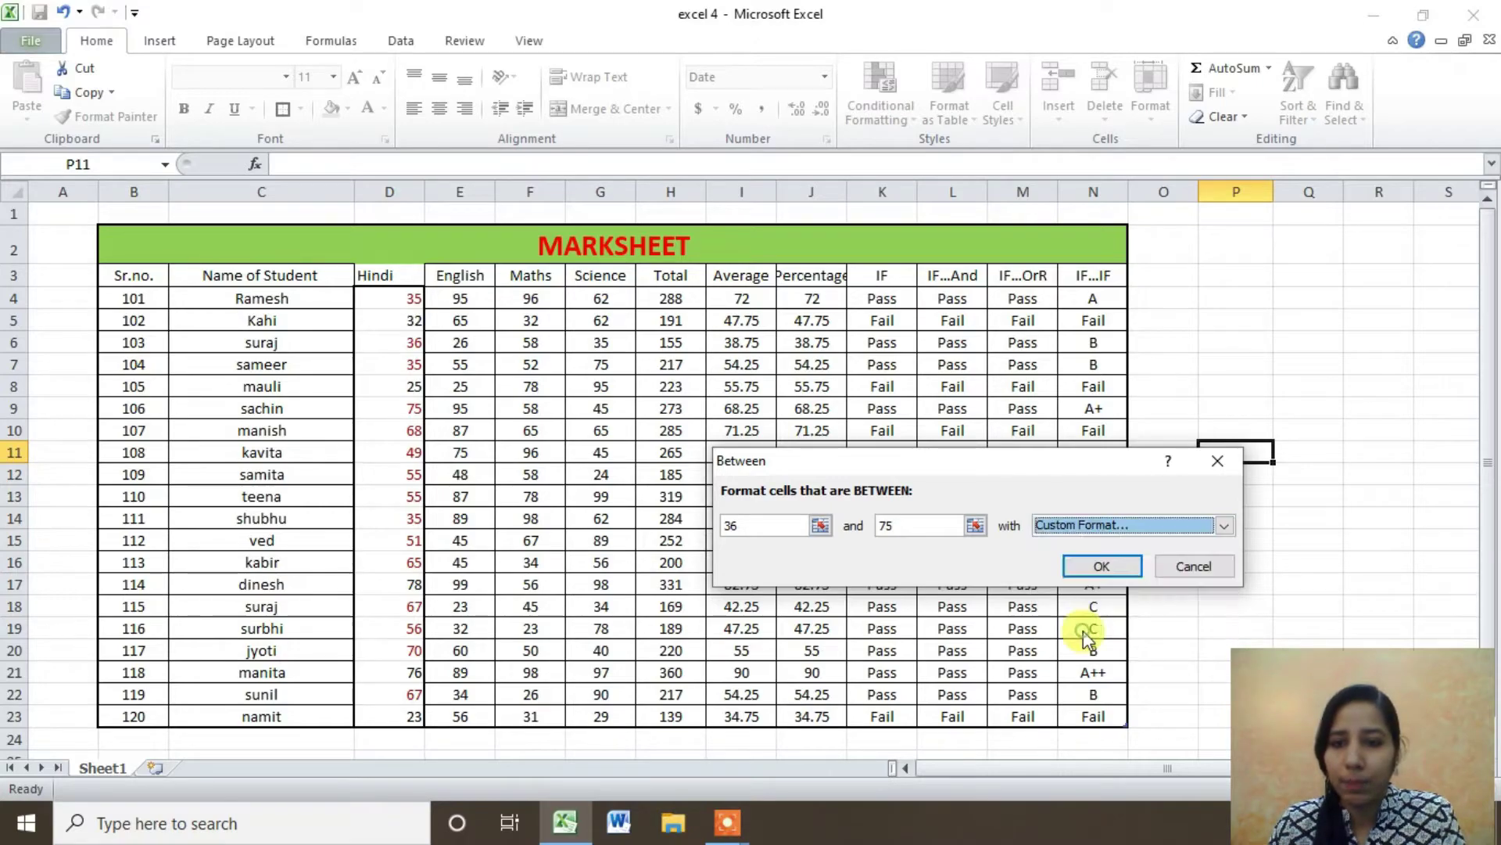
pyautogui.click(1034, 468)
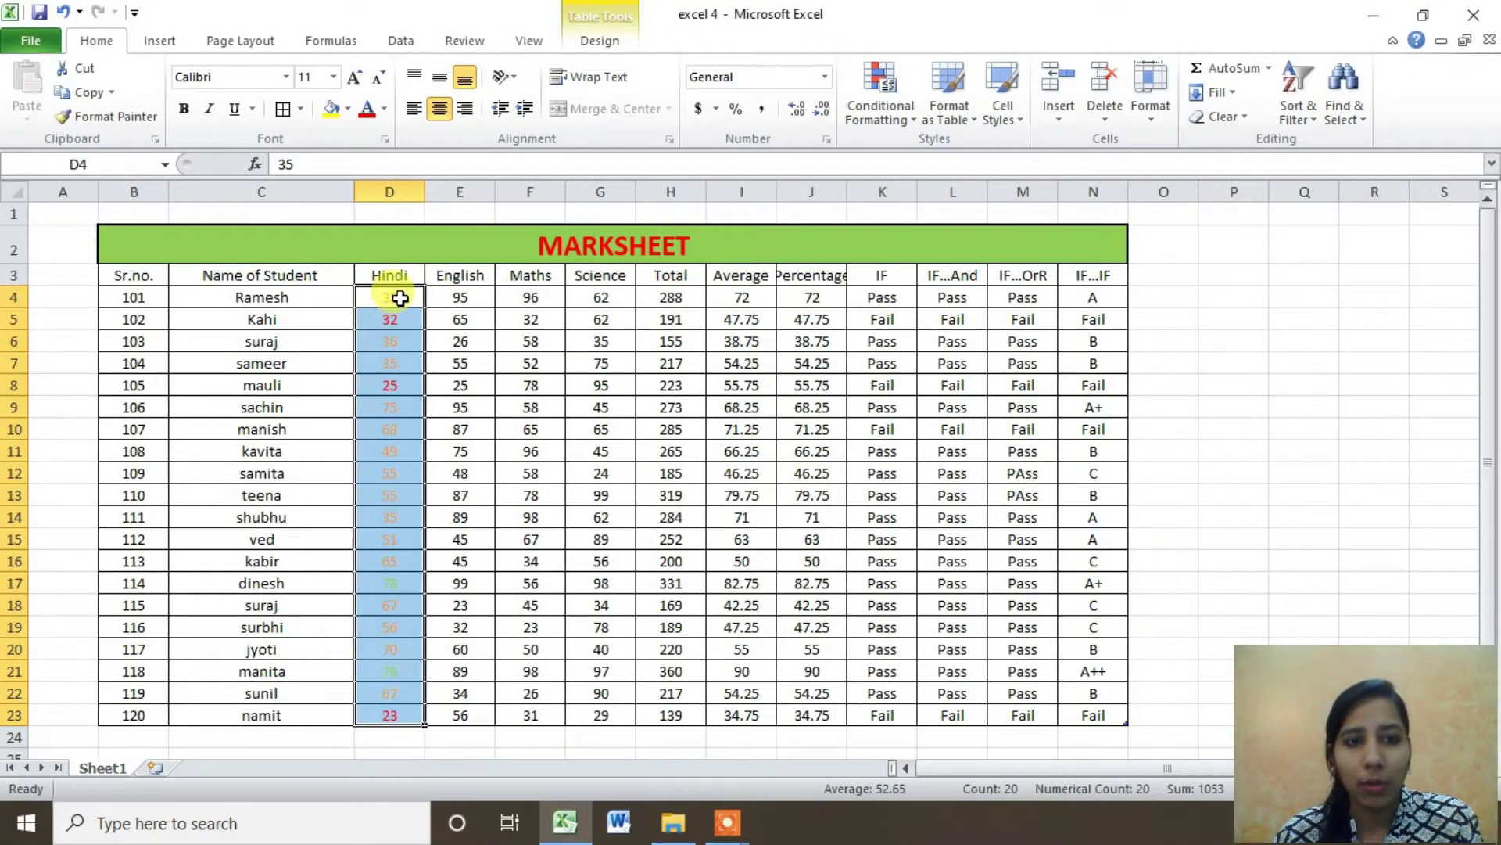
# Clear all formats from the Hindi marks D4:D23
pyautogui.moveTo(400, 298); pyautogui.dragTo(390, 714)
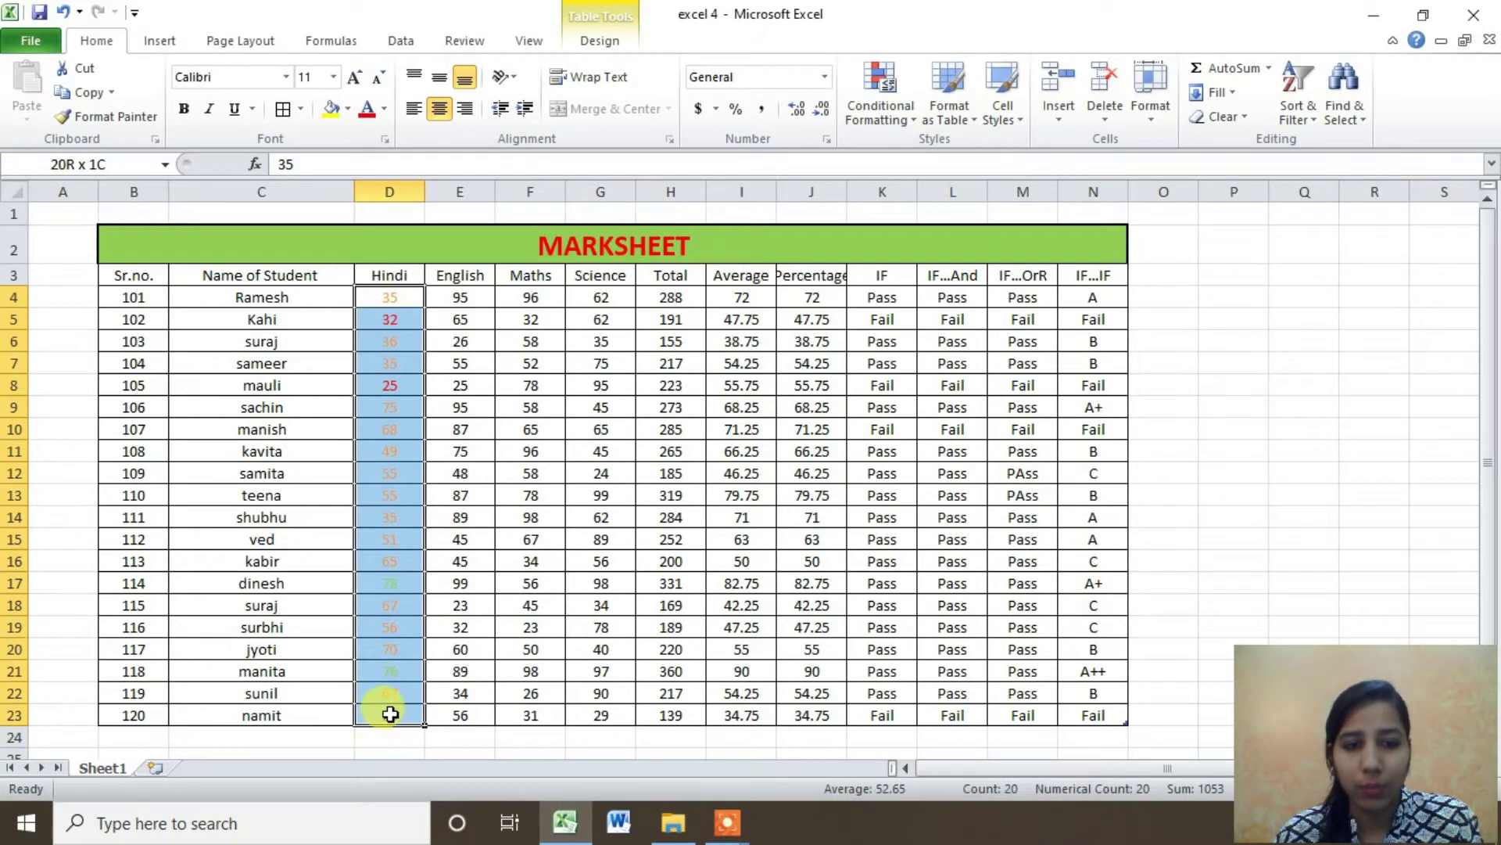
pyautogui.click(1224, 119)
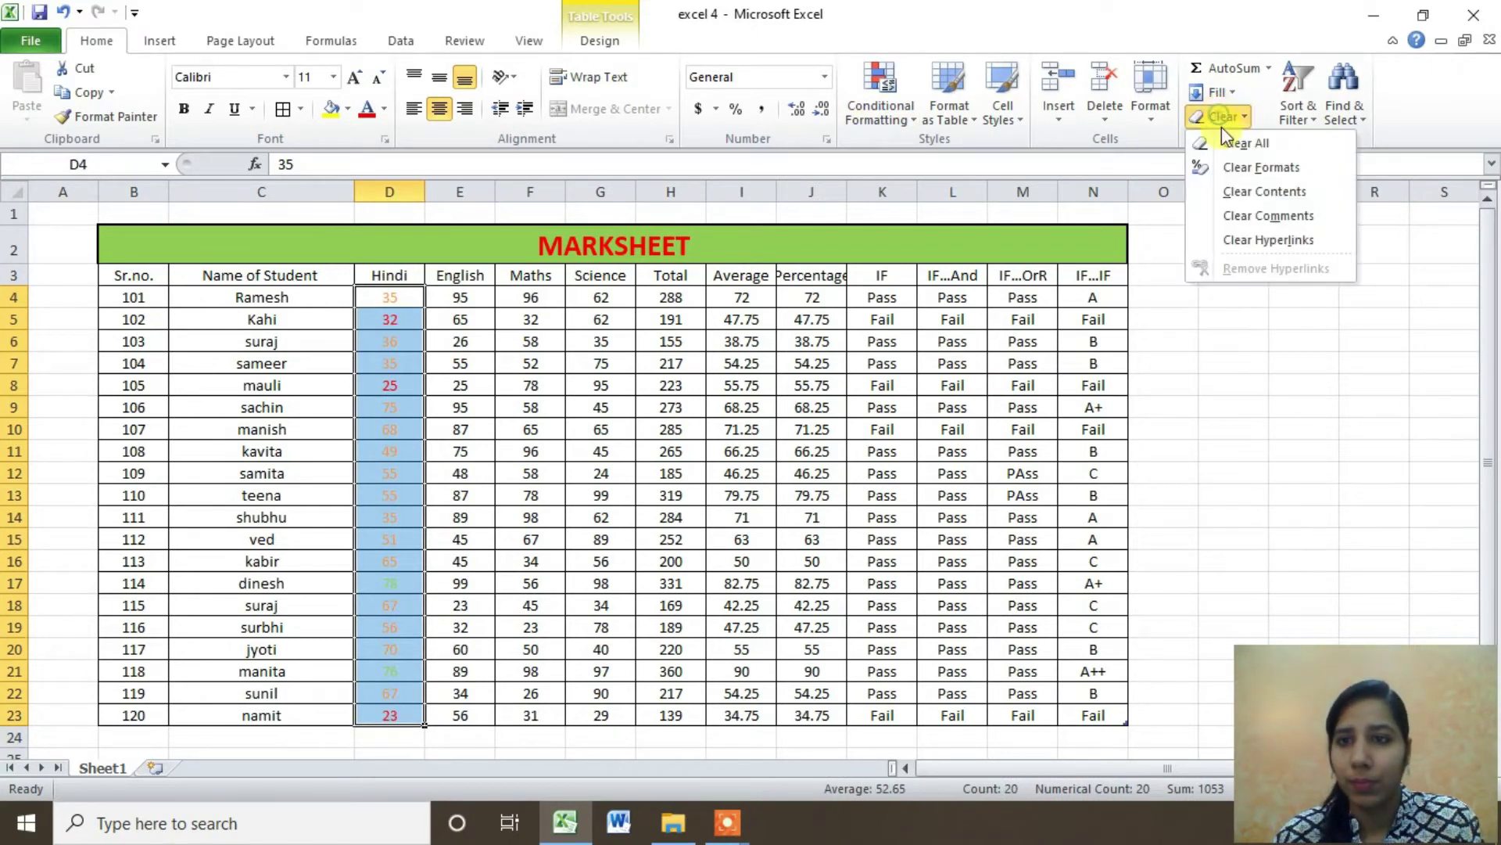
pyautogui.click(1241, 168)
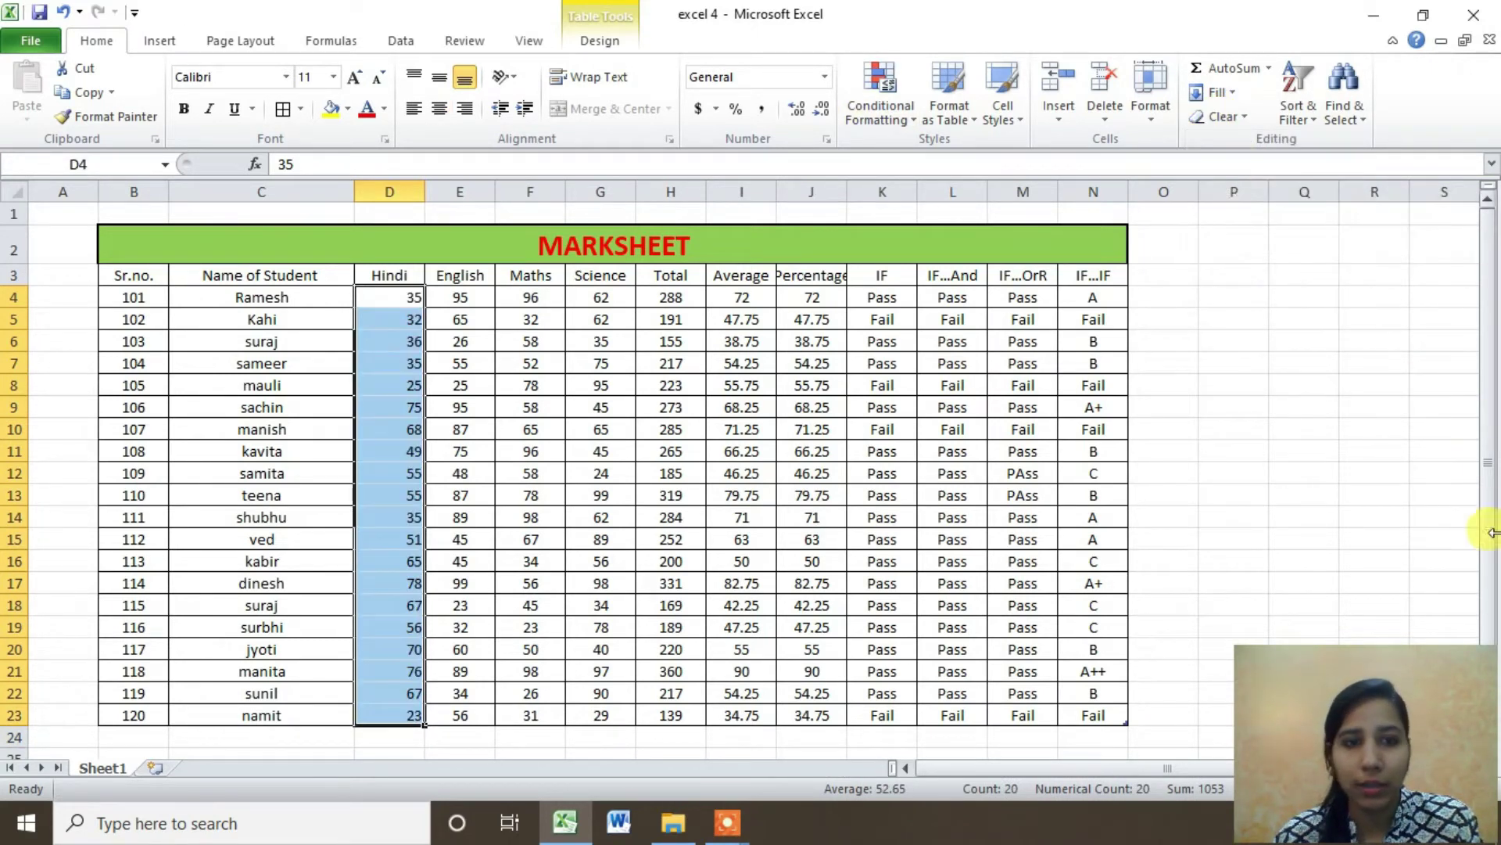
pyautogui.click(389, 297)
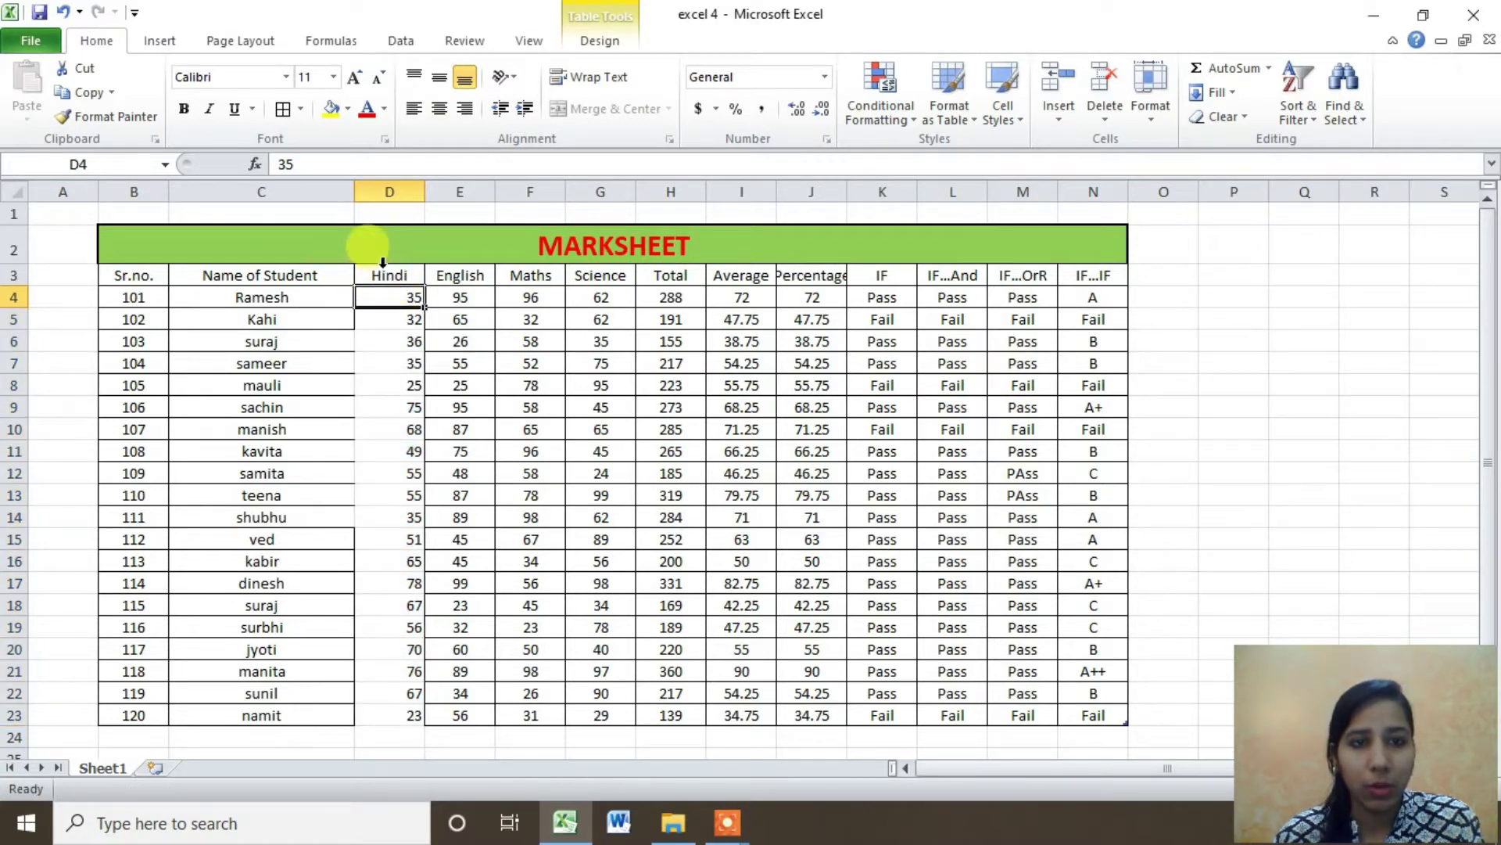
# Apply All Borders to the Hindi marks D4:D23
pyautogui.moveTo(392, 297); pyautogui.dragTo(401, 711)
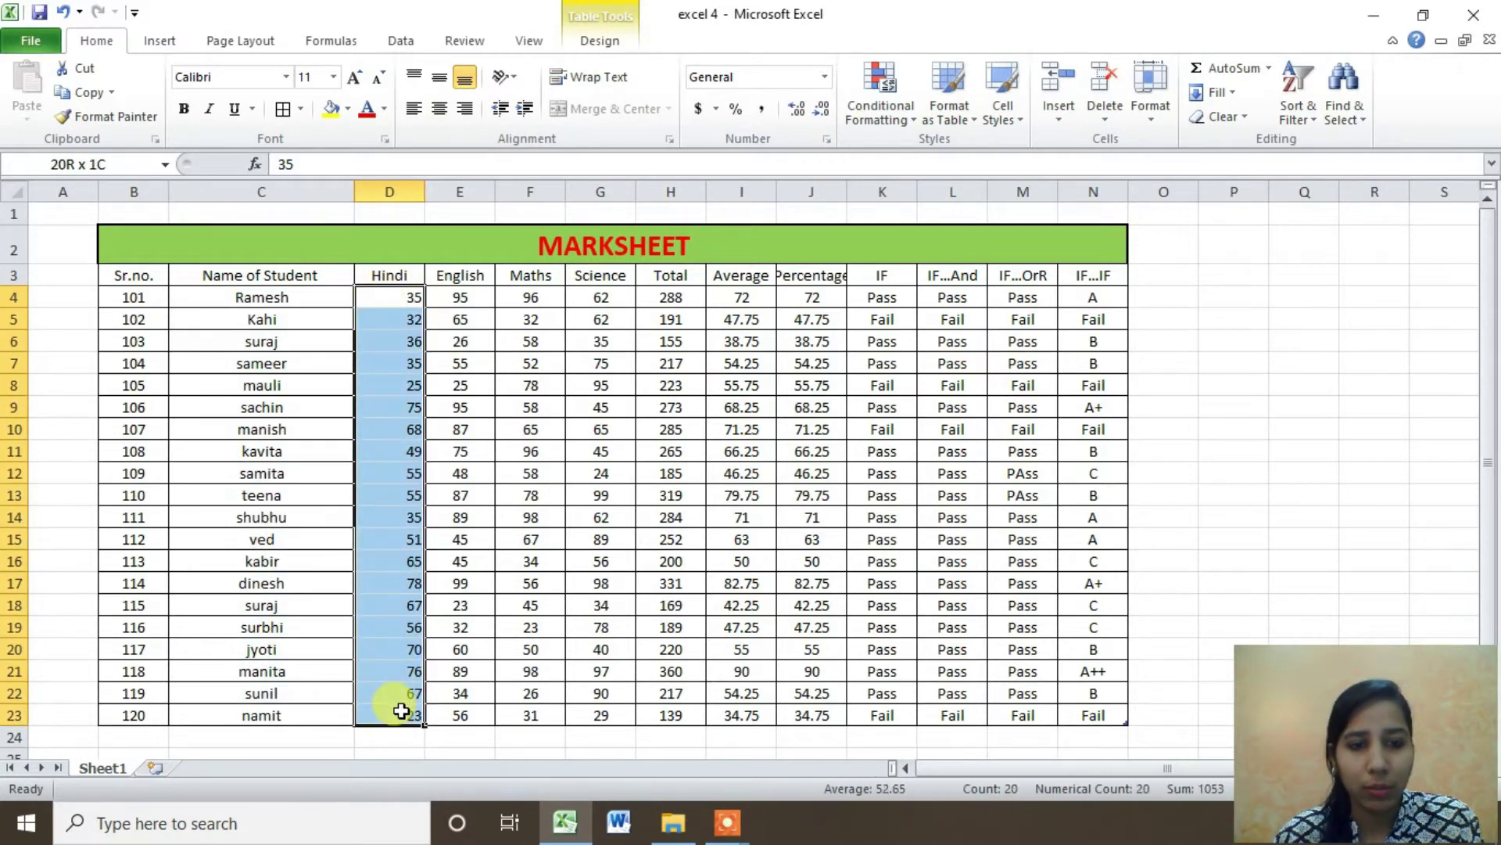
pyautogui.click(301, 109)
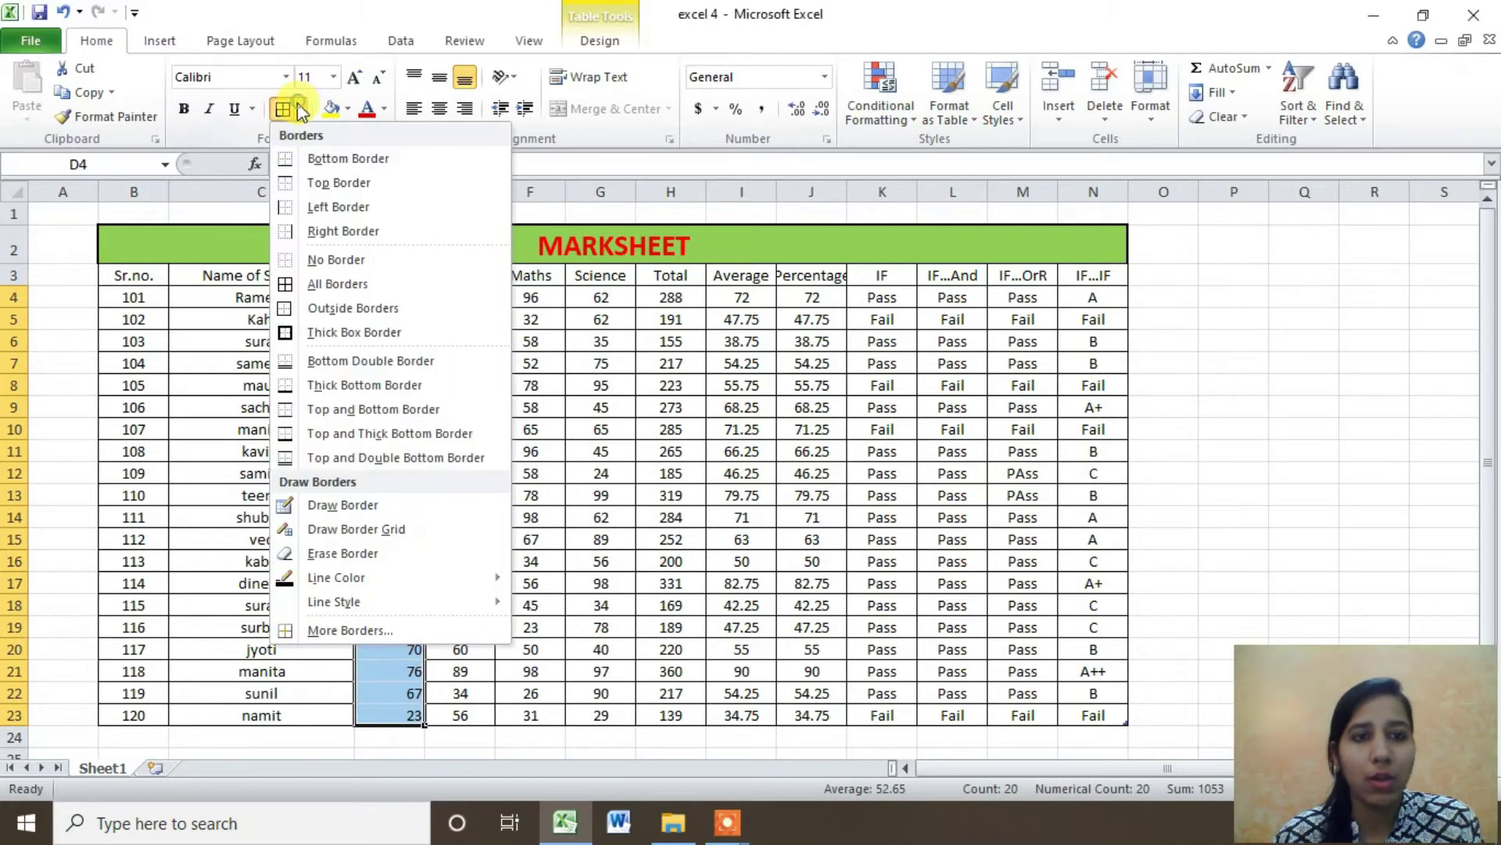
pyautogui.click(376, 284)
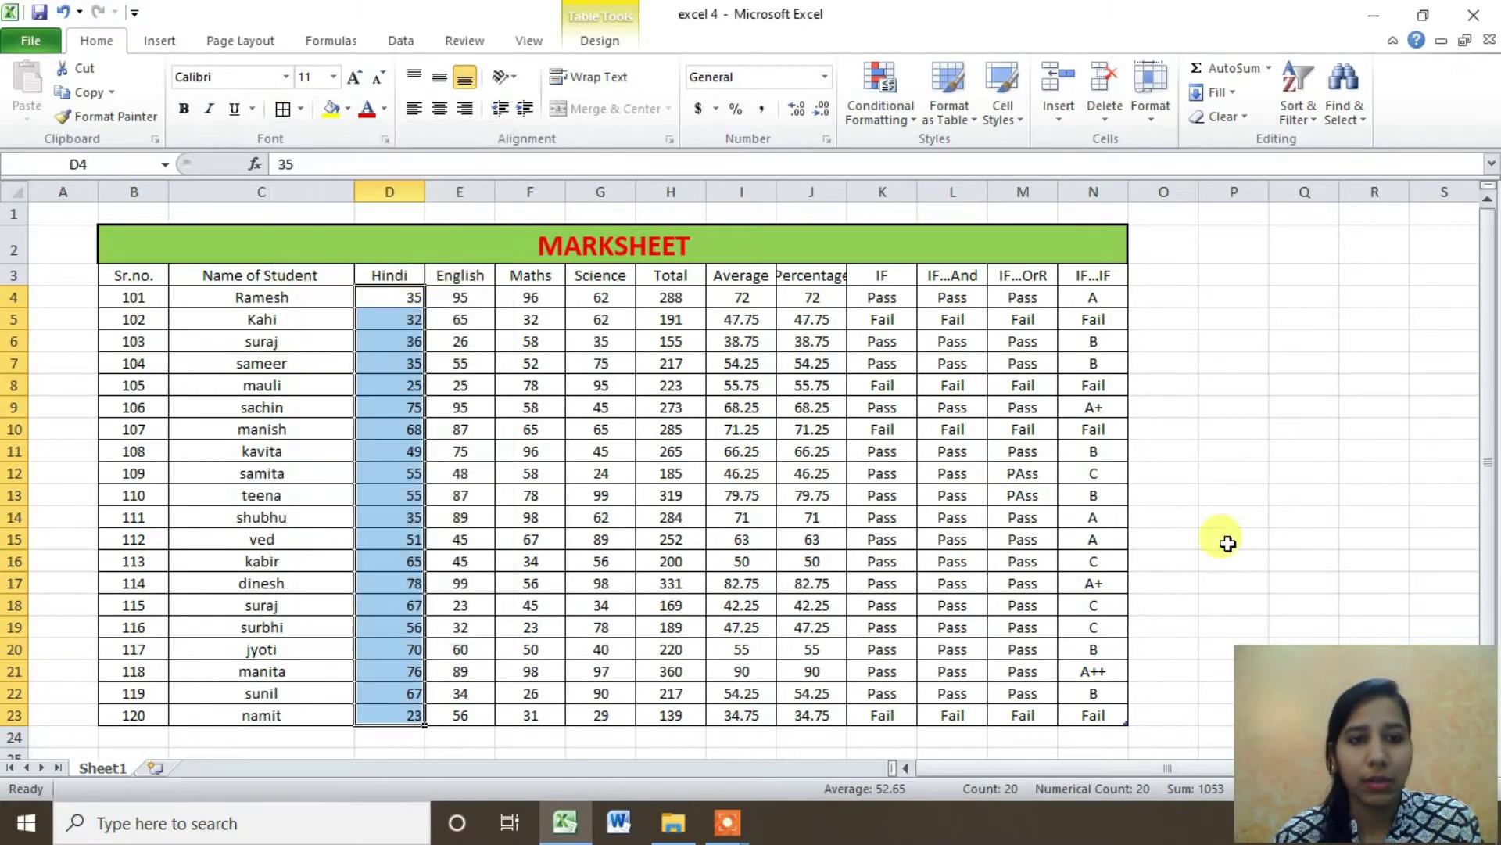
pyautogui.click(1331, 452)
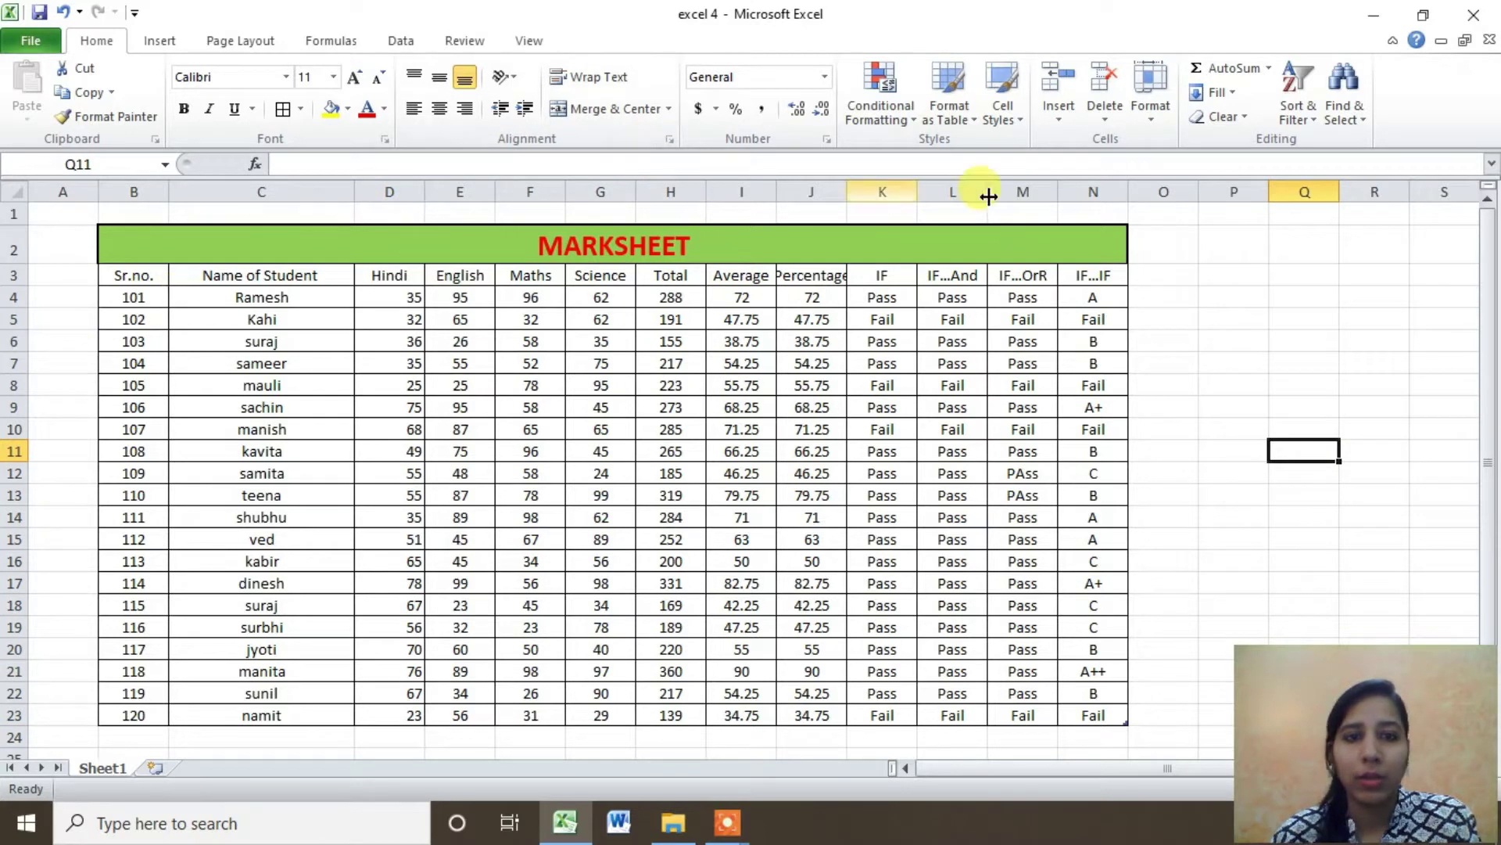
# Highlight cells containing 'Pass' in K4:K23 with Green Fill and Dark Green Text
pyautogui.click(906, 125)
pyautogui.moveTo(953, 155)
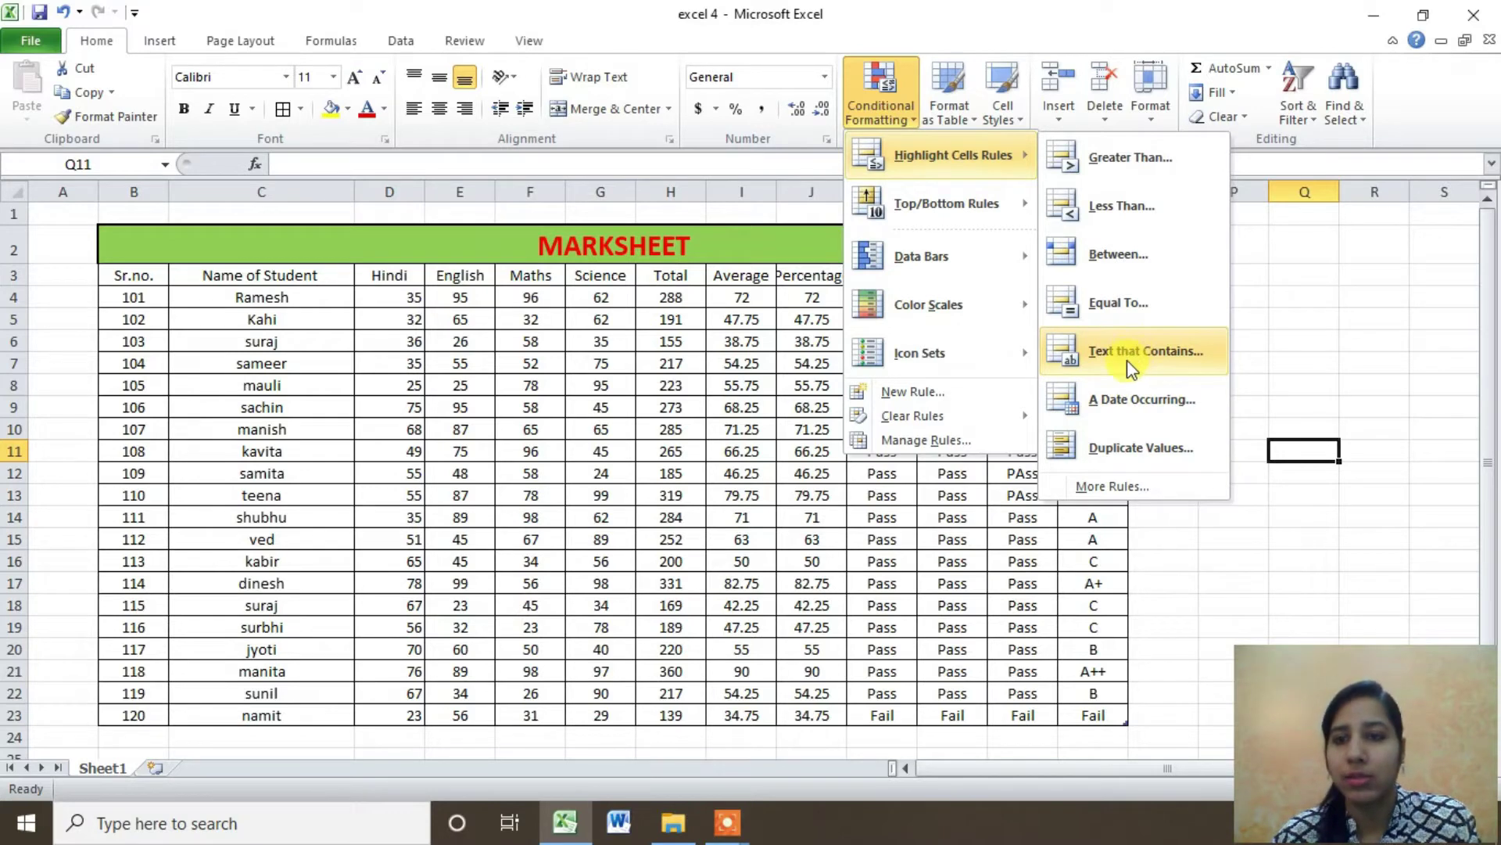
pyautogui.click(1314, 371)
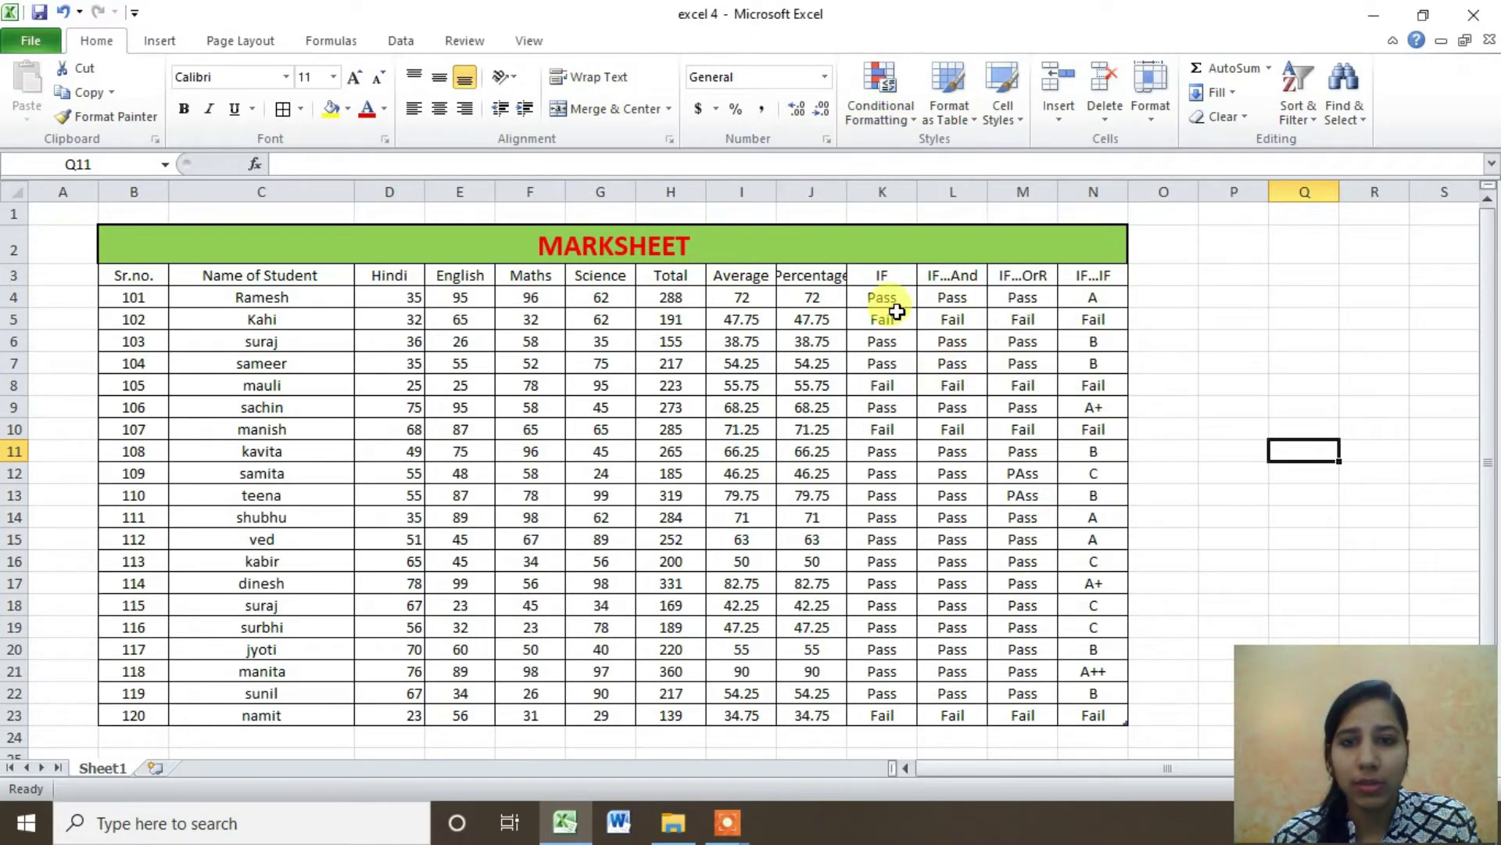
pyautogui.moveTo(884, 299); pyautogui.dragTo(861, 714)
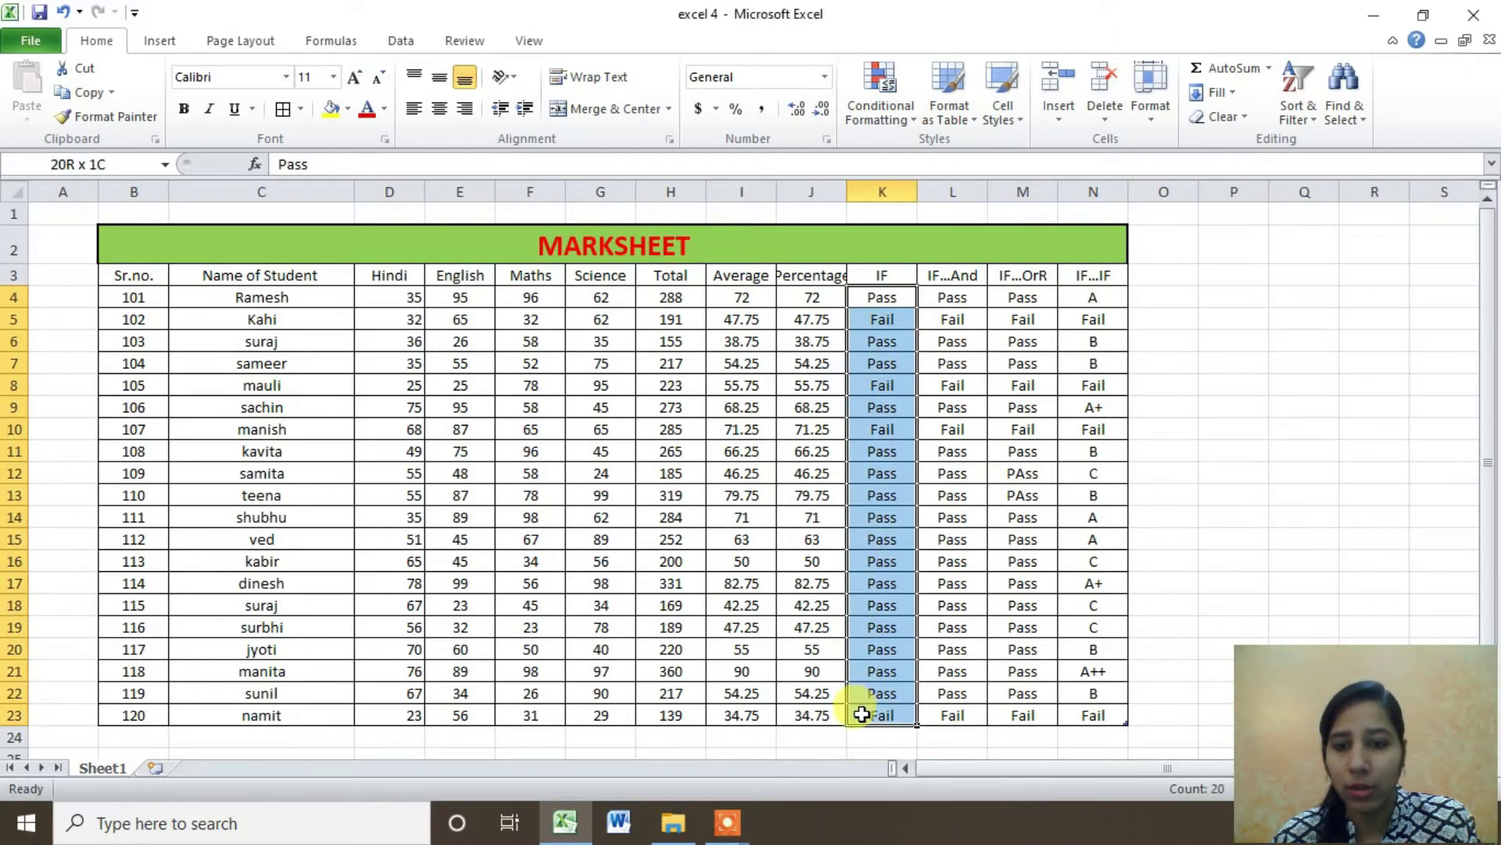
pyautogui.click(913, 125)
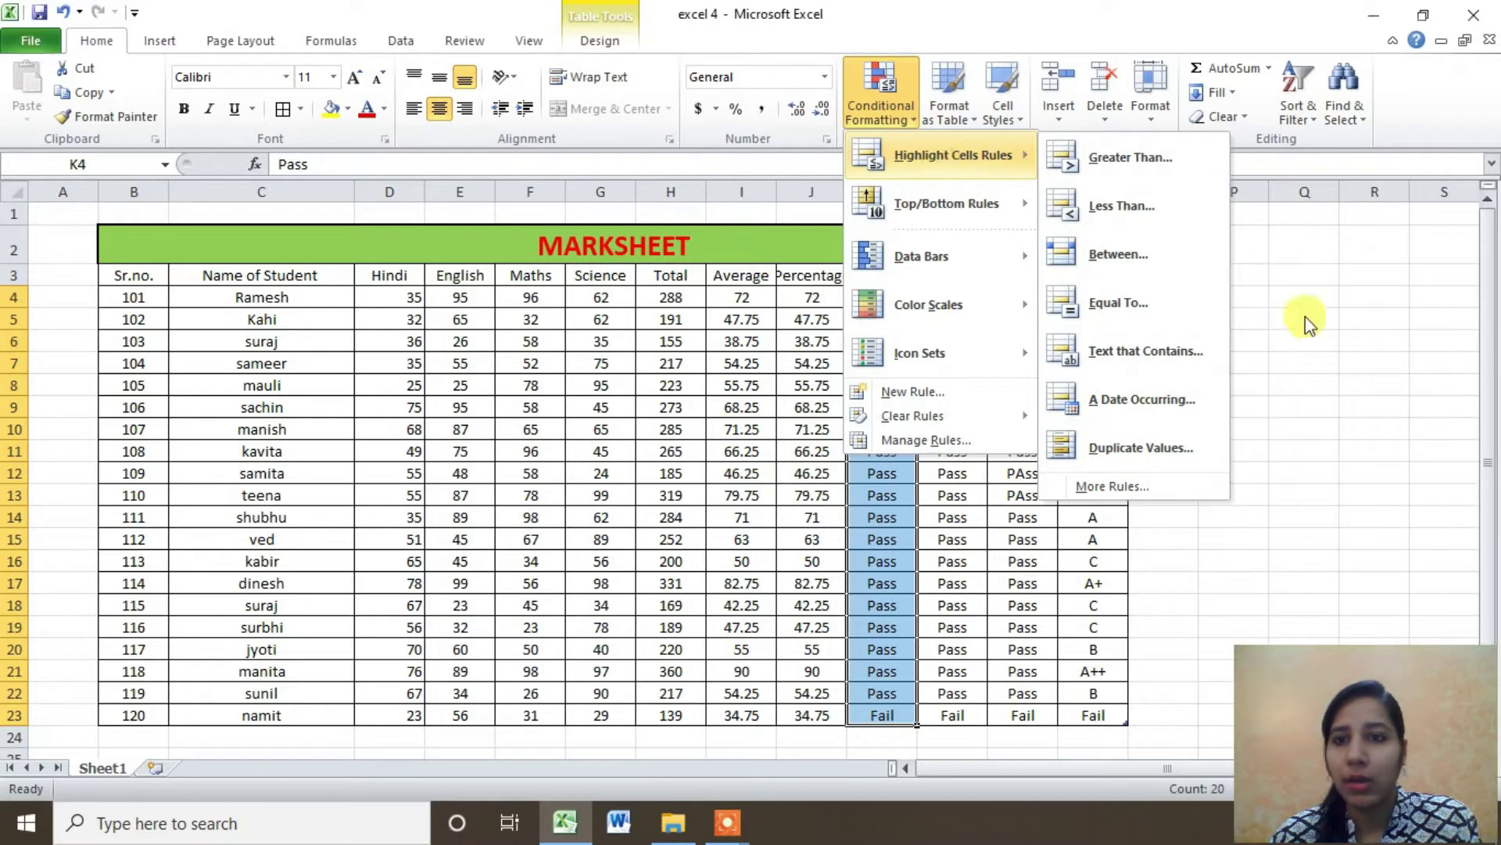
pyautogui.click(1140, 354)
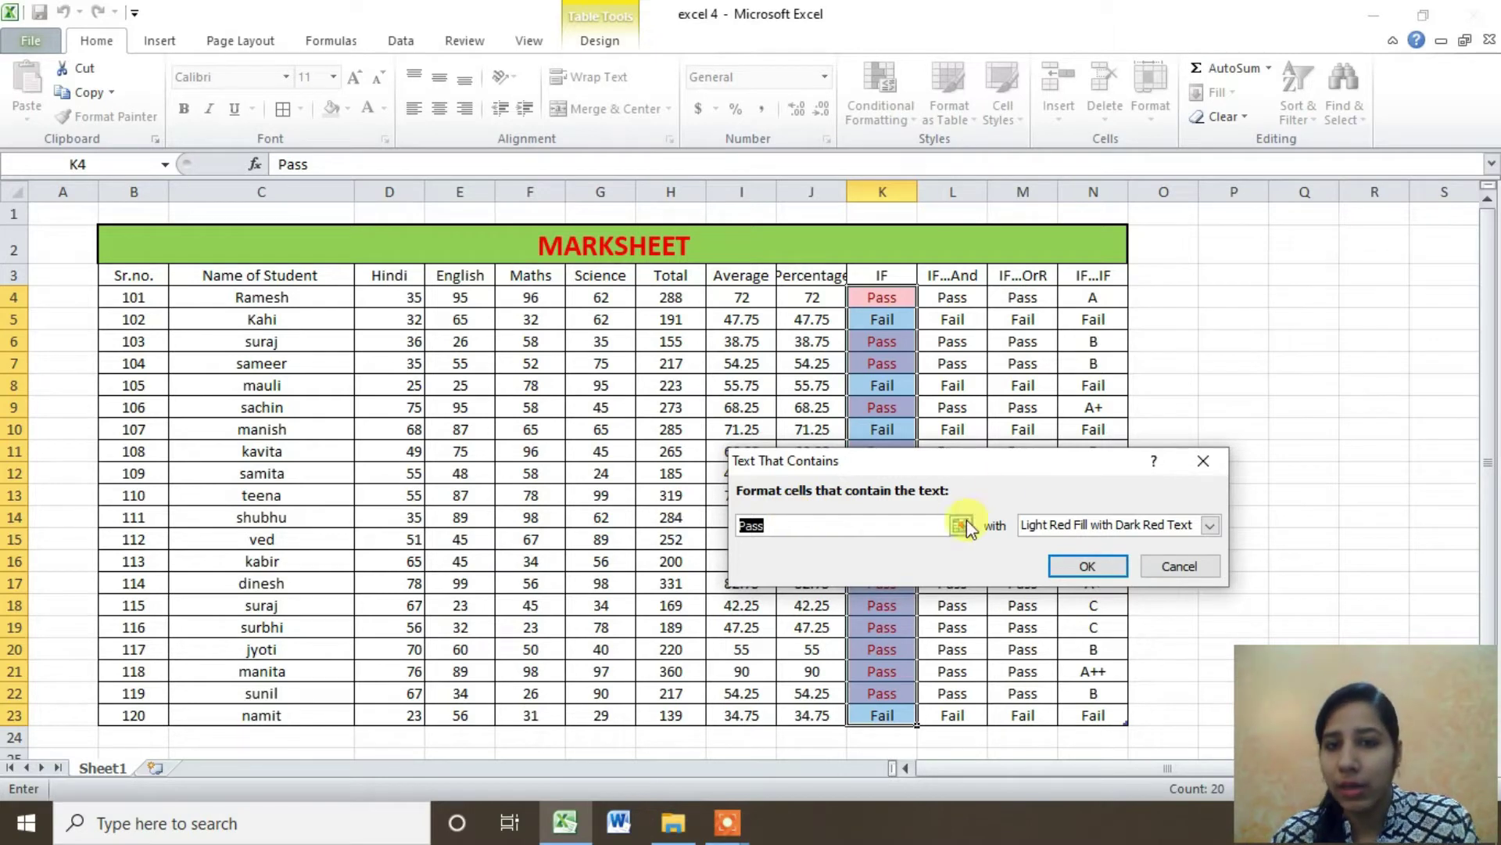
pyautogui.click(1069, 532)
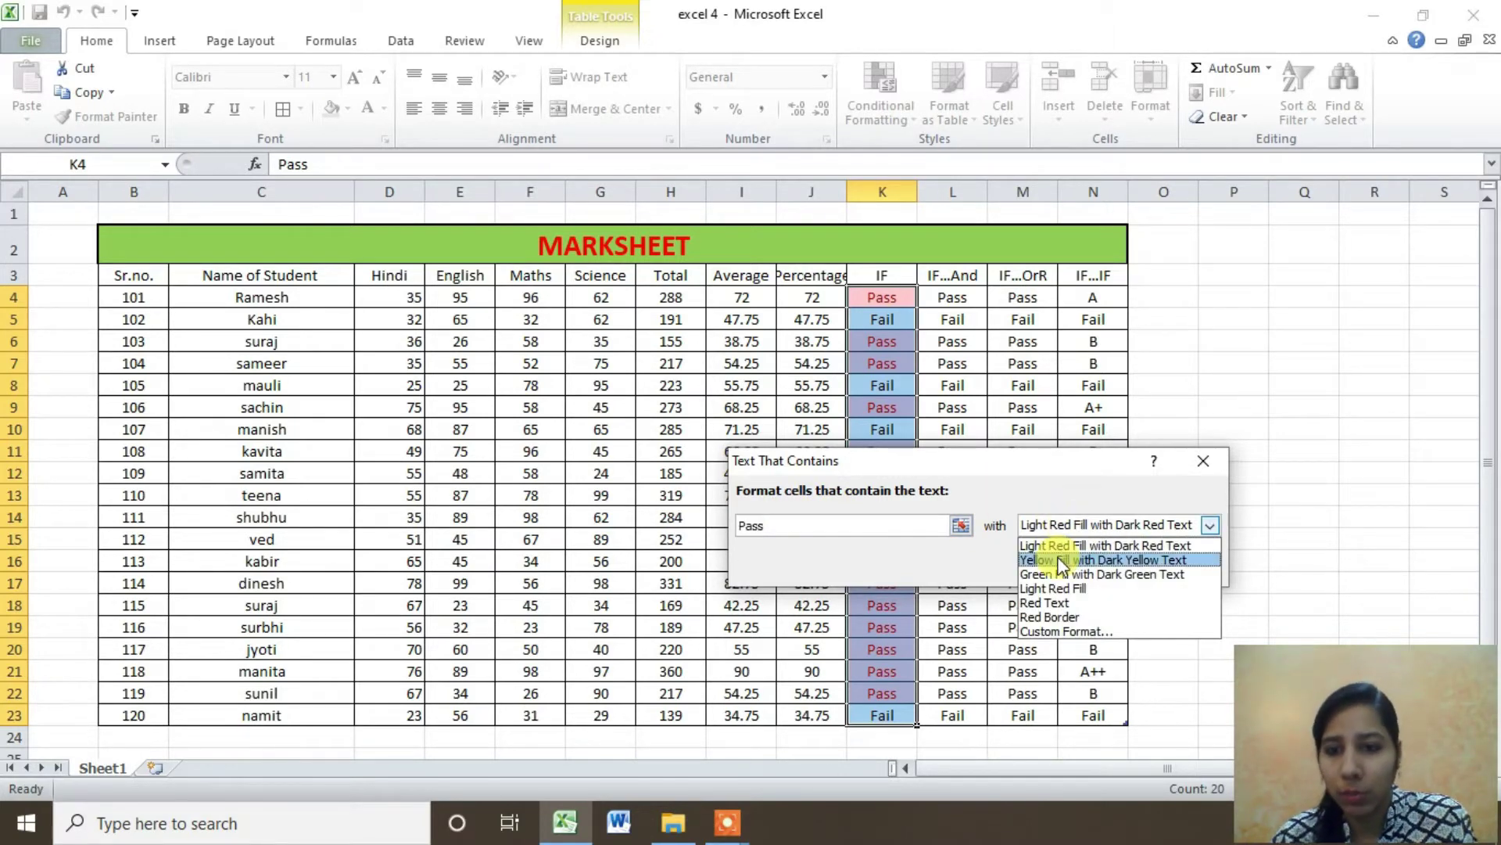
pyautogui.click(1048, 575)
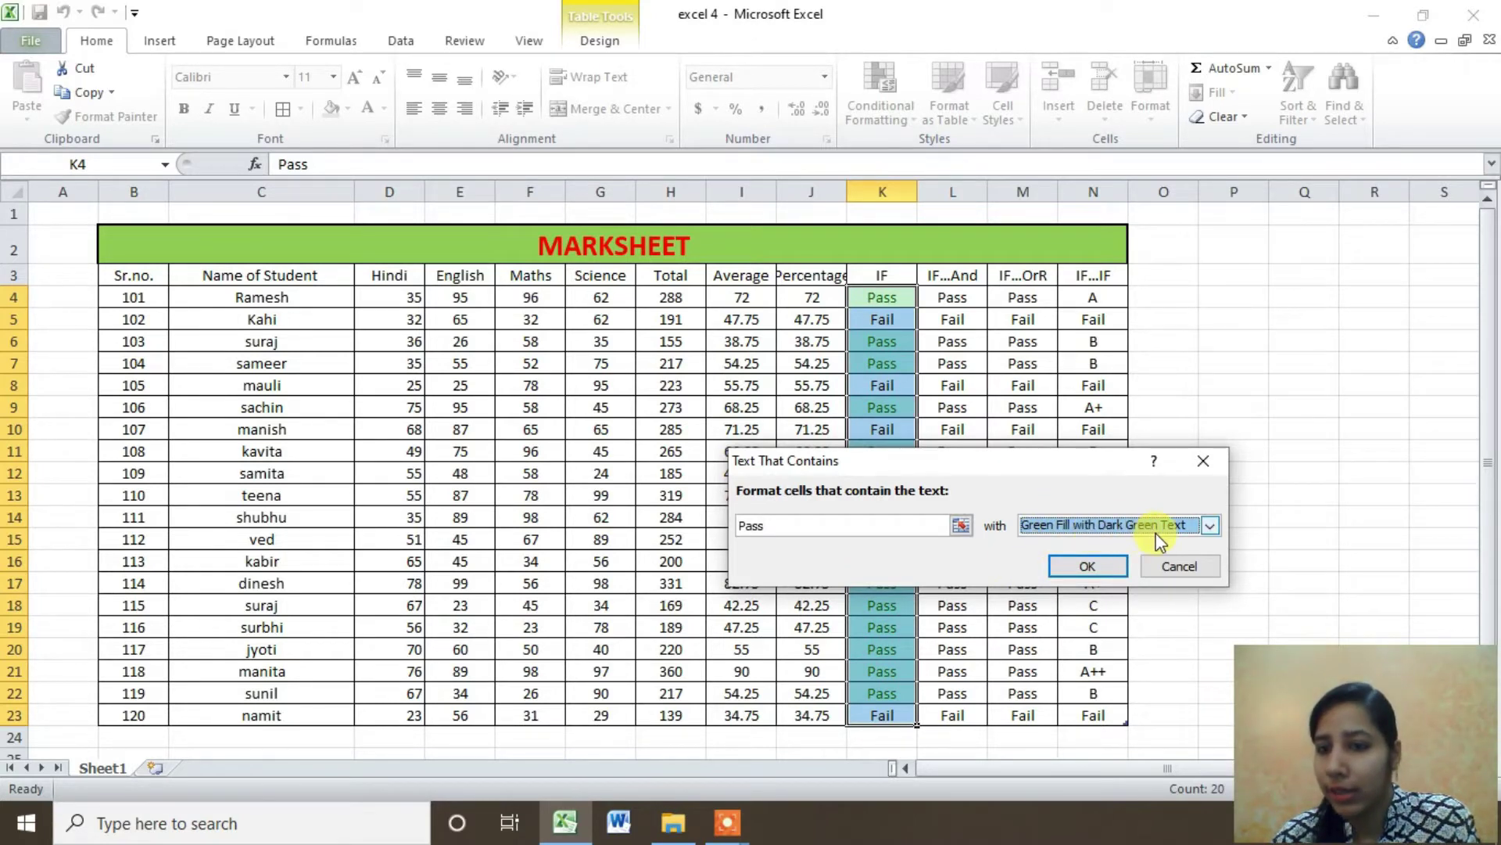
pyautogui.click(1100, 564)
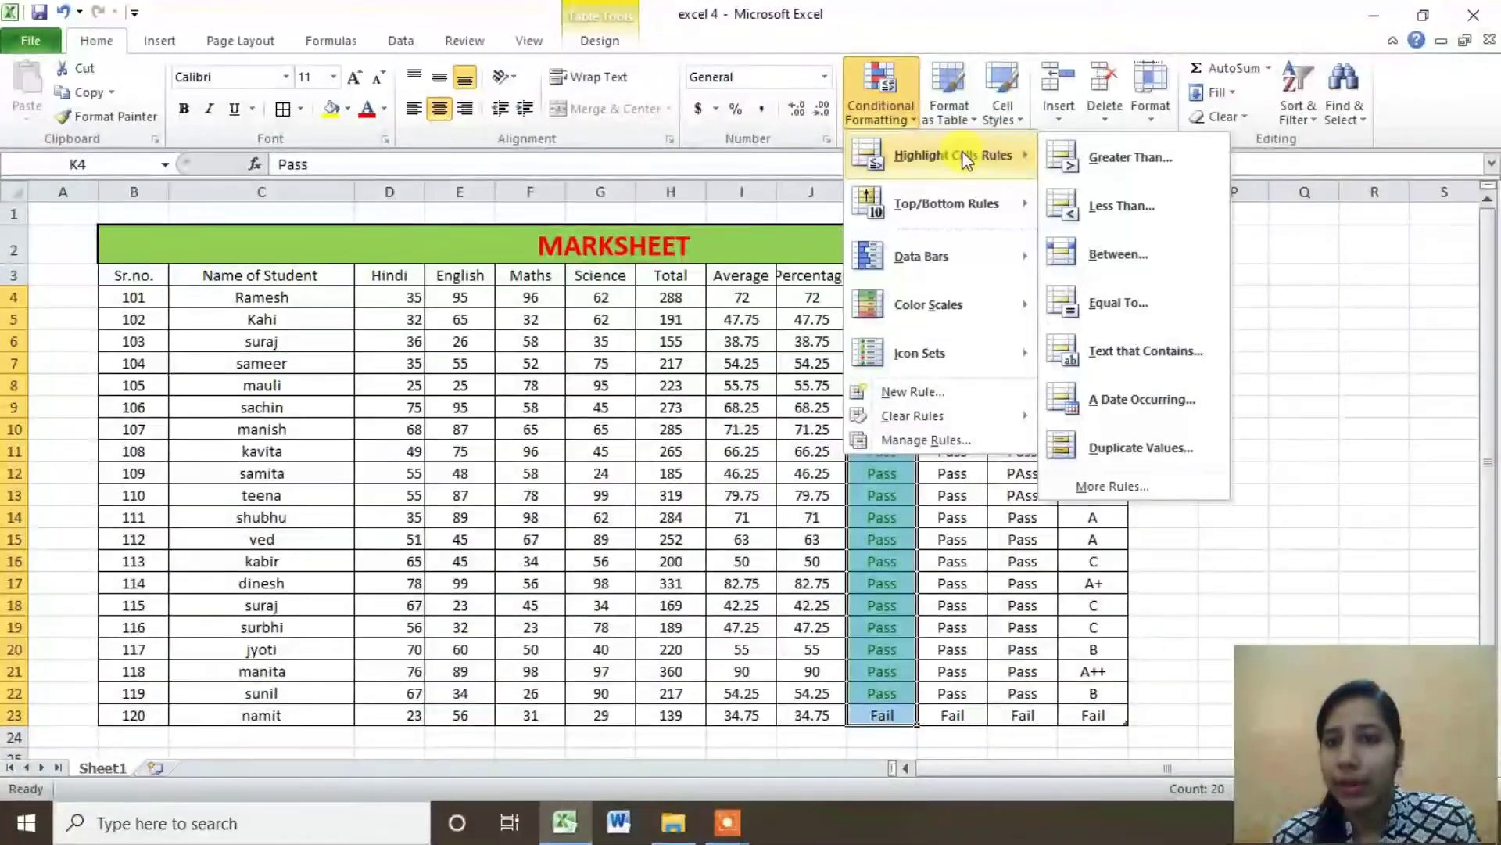
# Start another text-contains rule with 'faik', then cancel it
pyautogui.click(1110, 361)
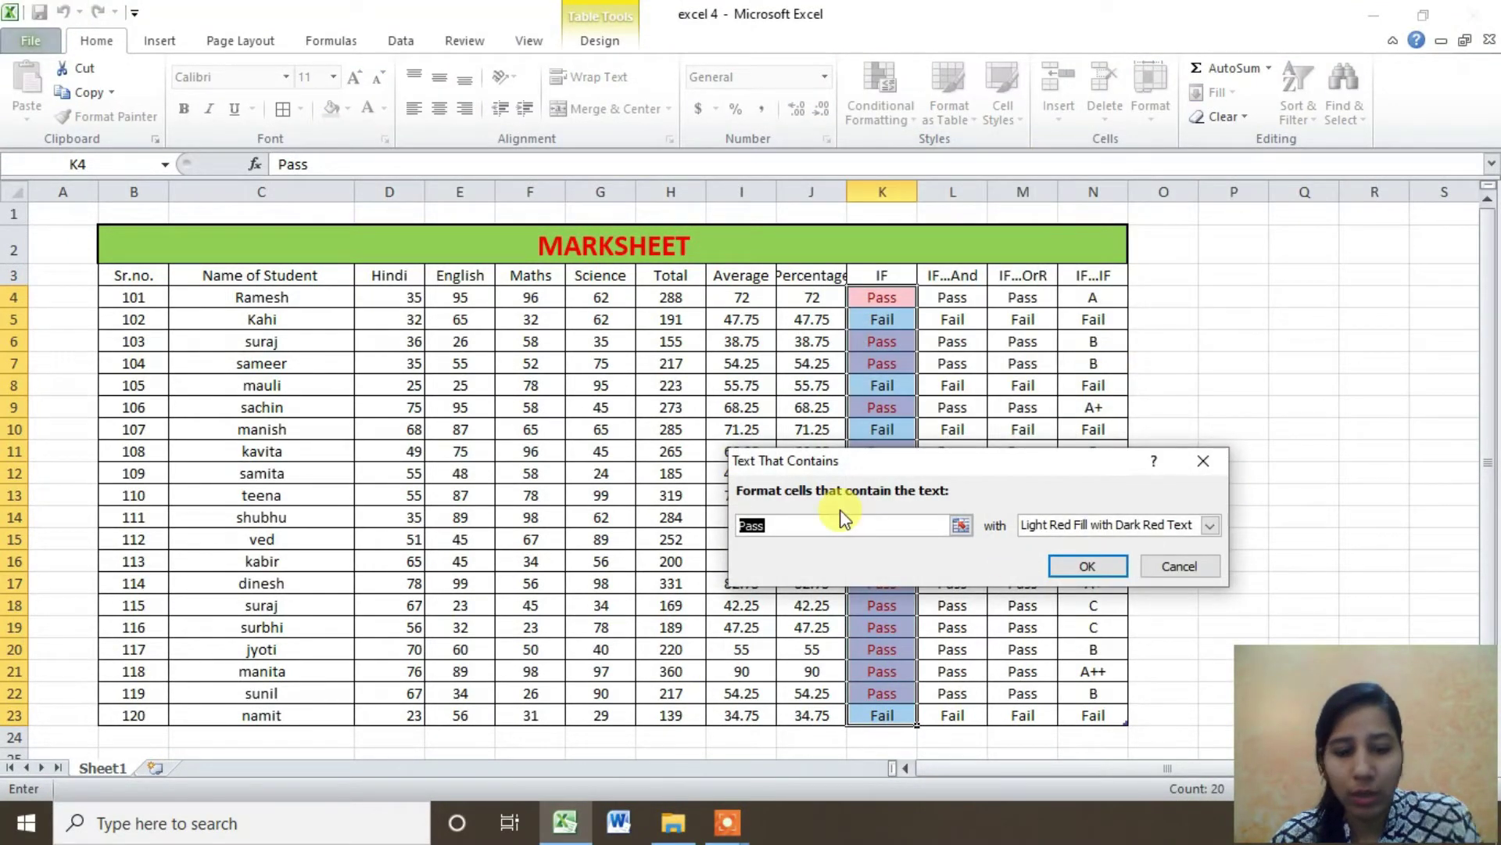
pyautogui.write('faik')
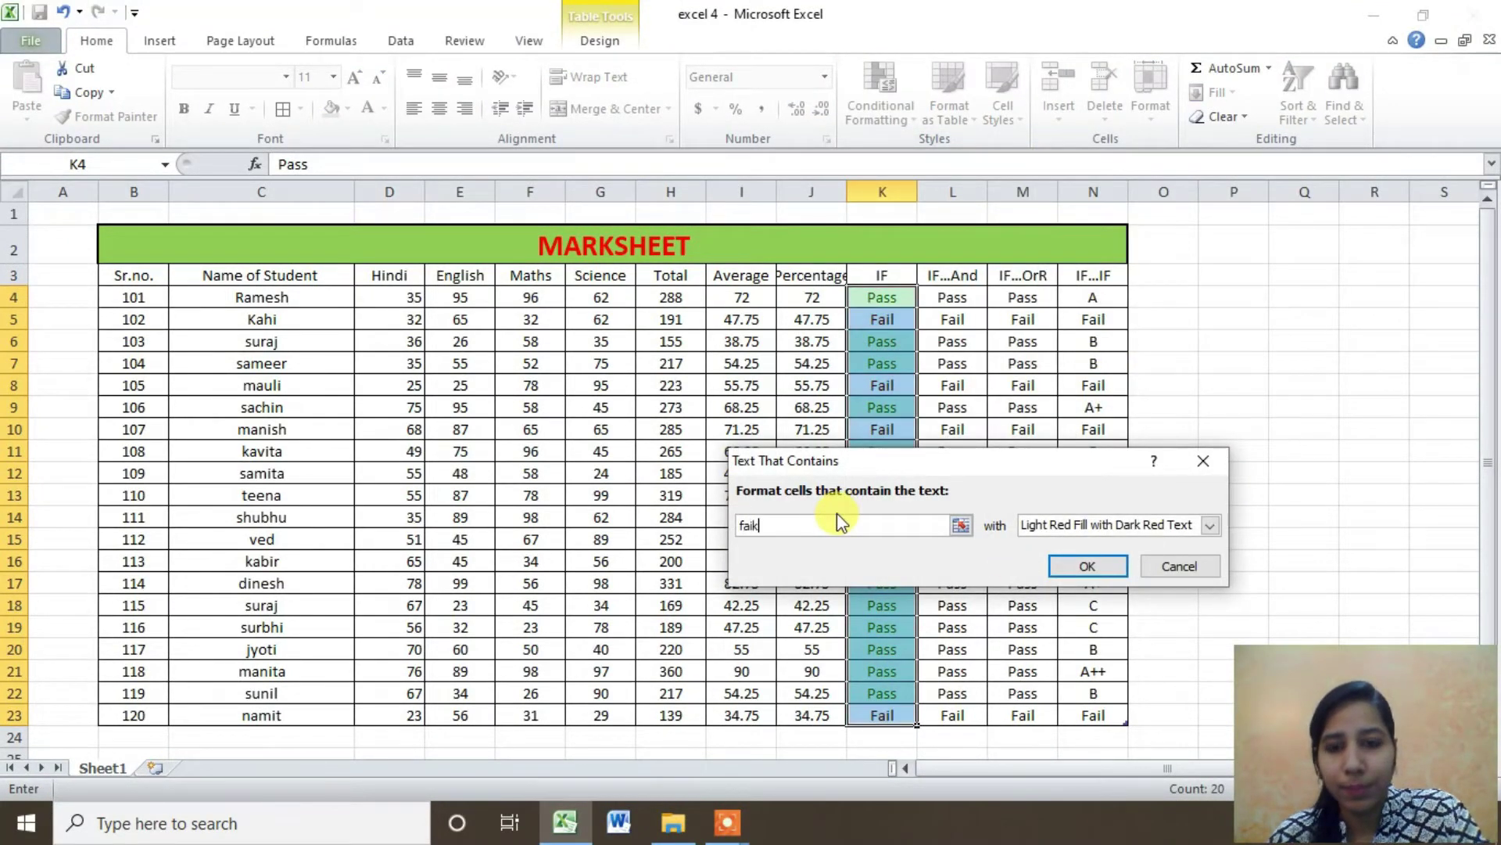
pyautogui.press('Escape')
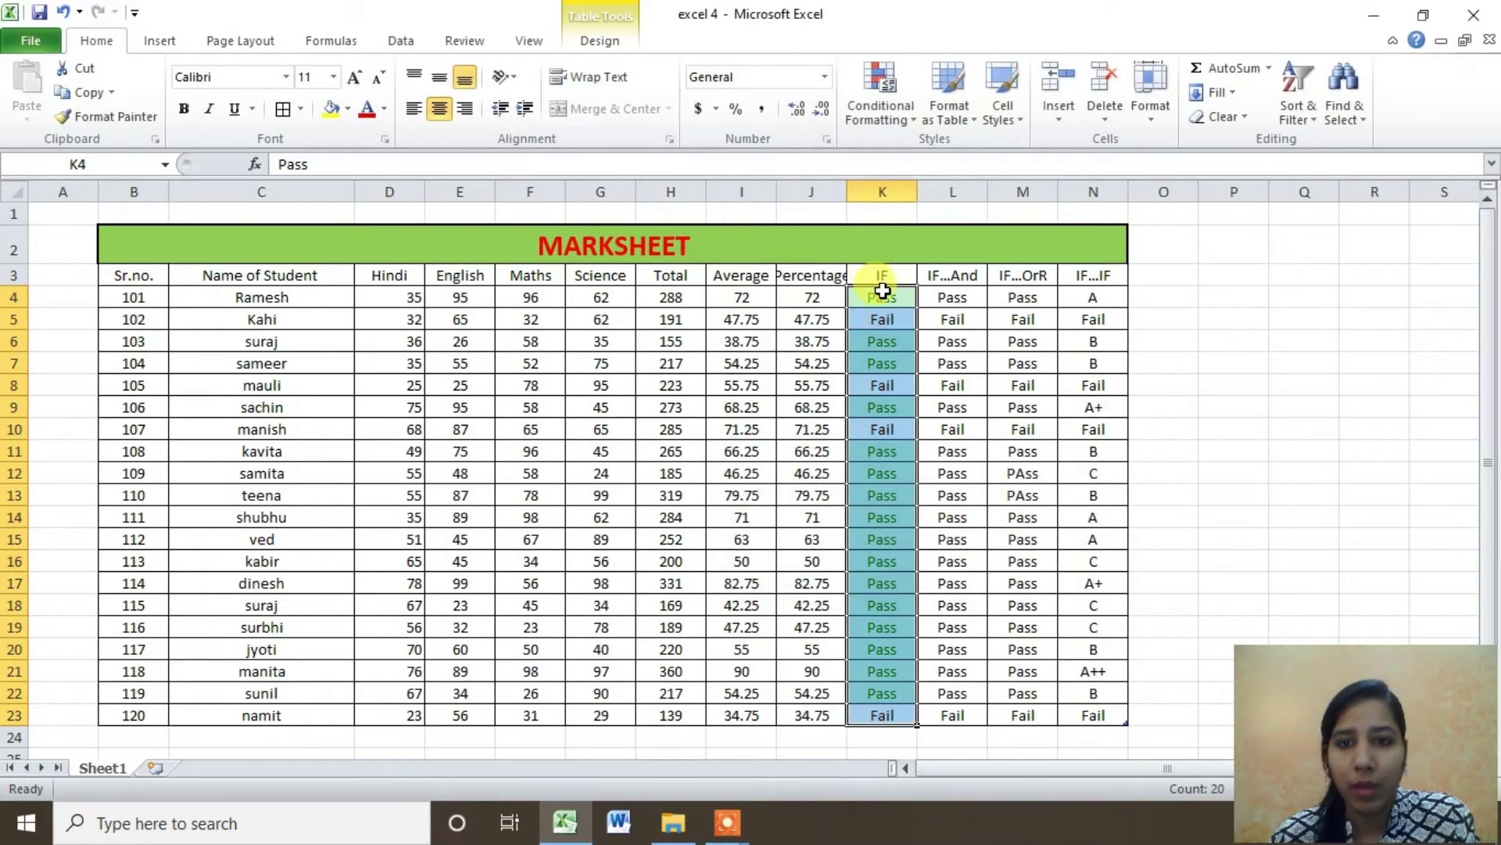
# Add a Text That Contains 'Fail' rule to K4:K23 with light red fill and dark red text
pyautogui.moveTo(880, 297); pyautogui.dragTo(882, 713)
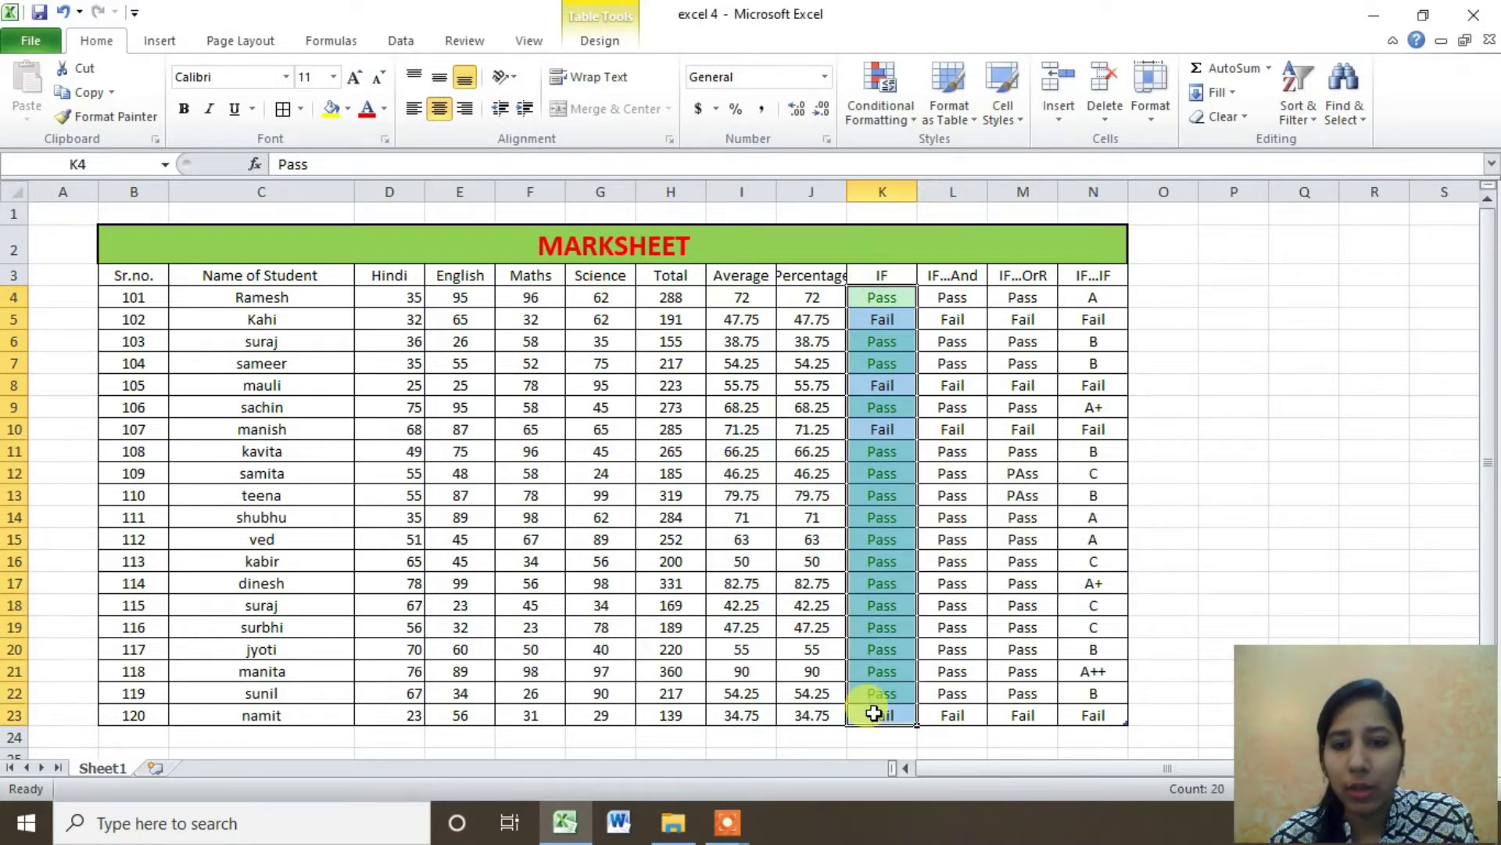
pyautogui.click(884, 90)
pyautogui.moveTo(952, 155)
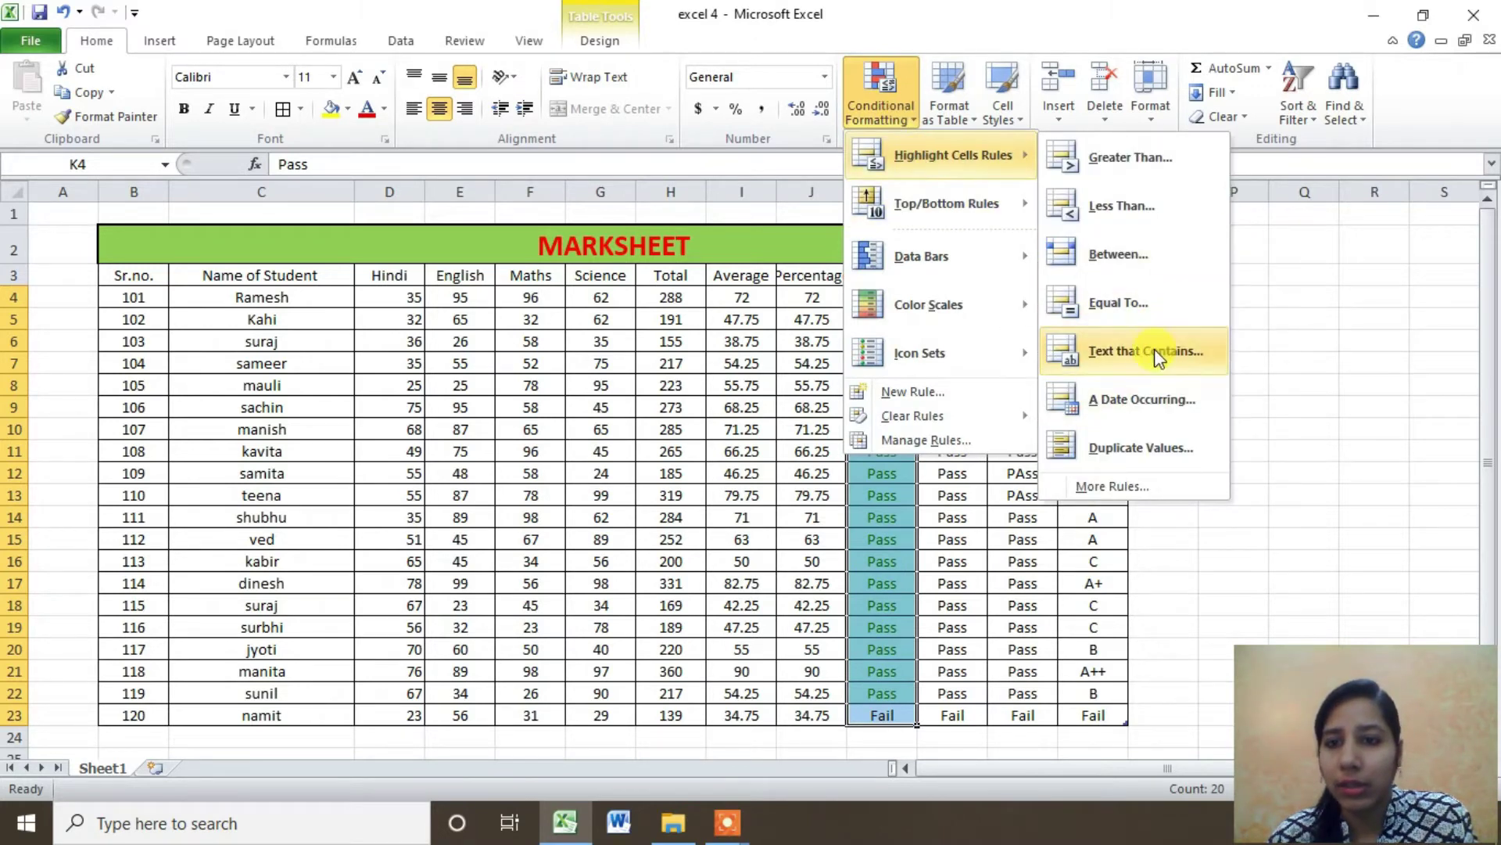
pyautogui.click(1154, 350)
pyautogui.write('Fail')
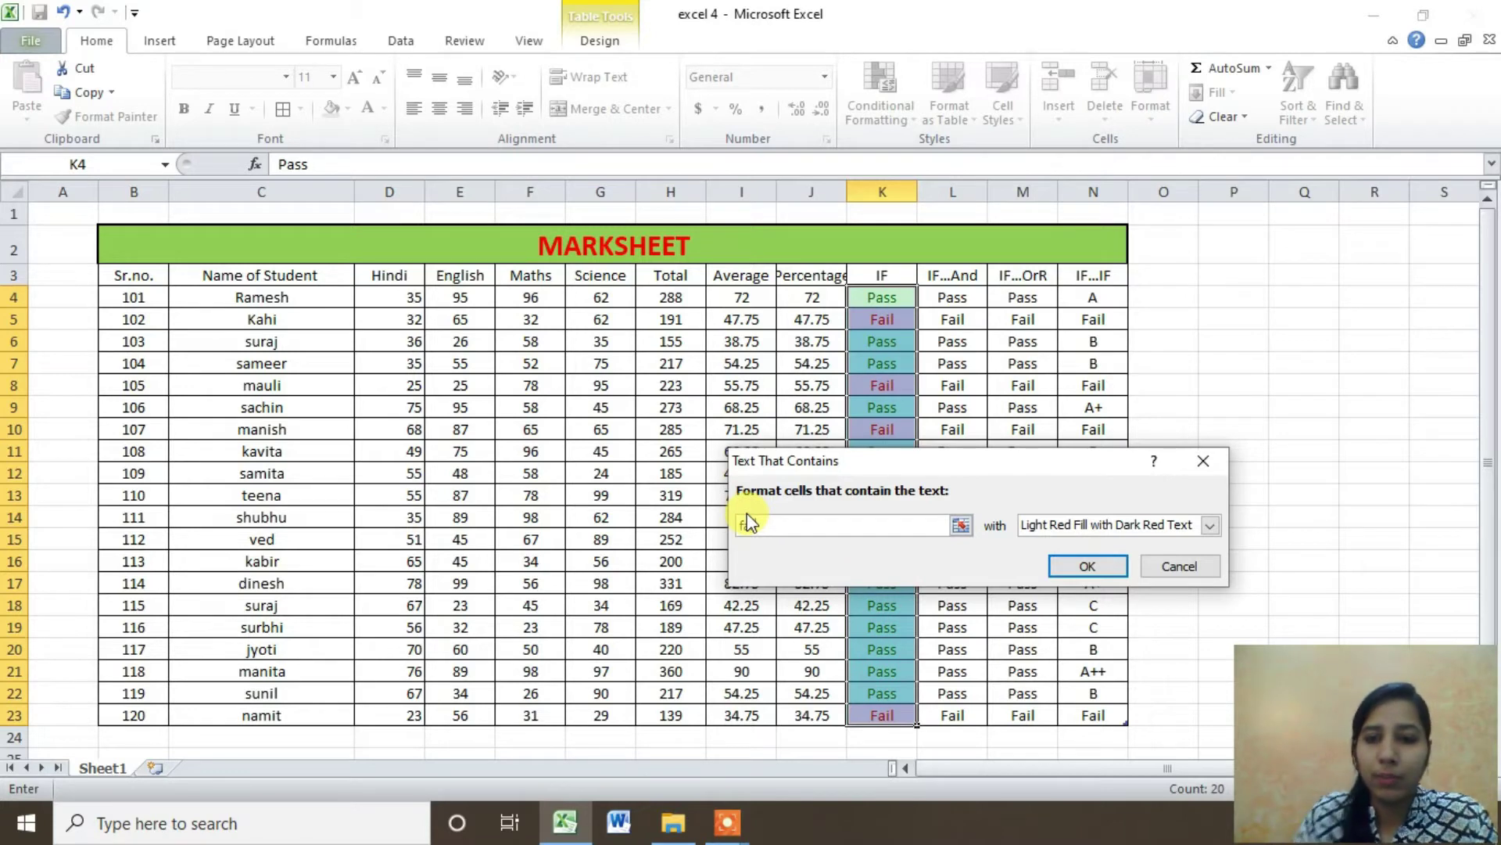
pyautogui.click(1095, 526)
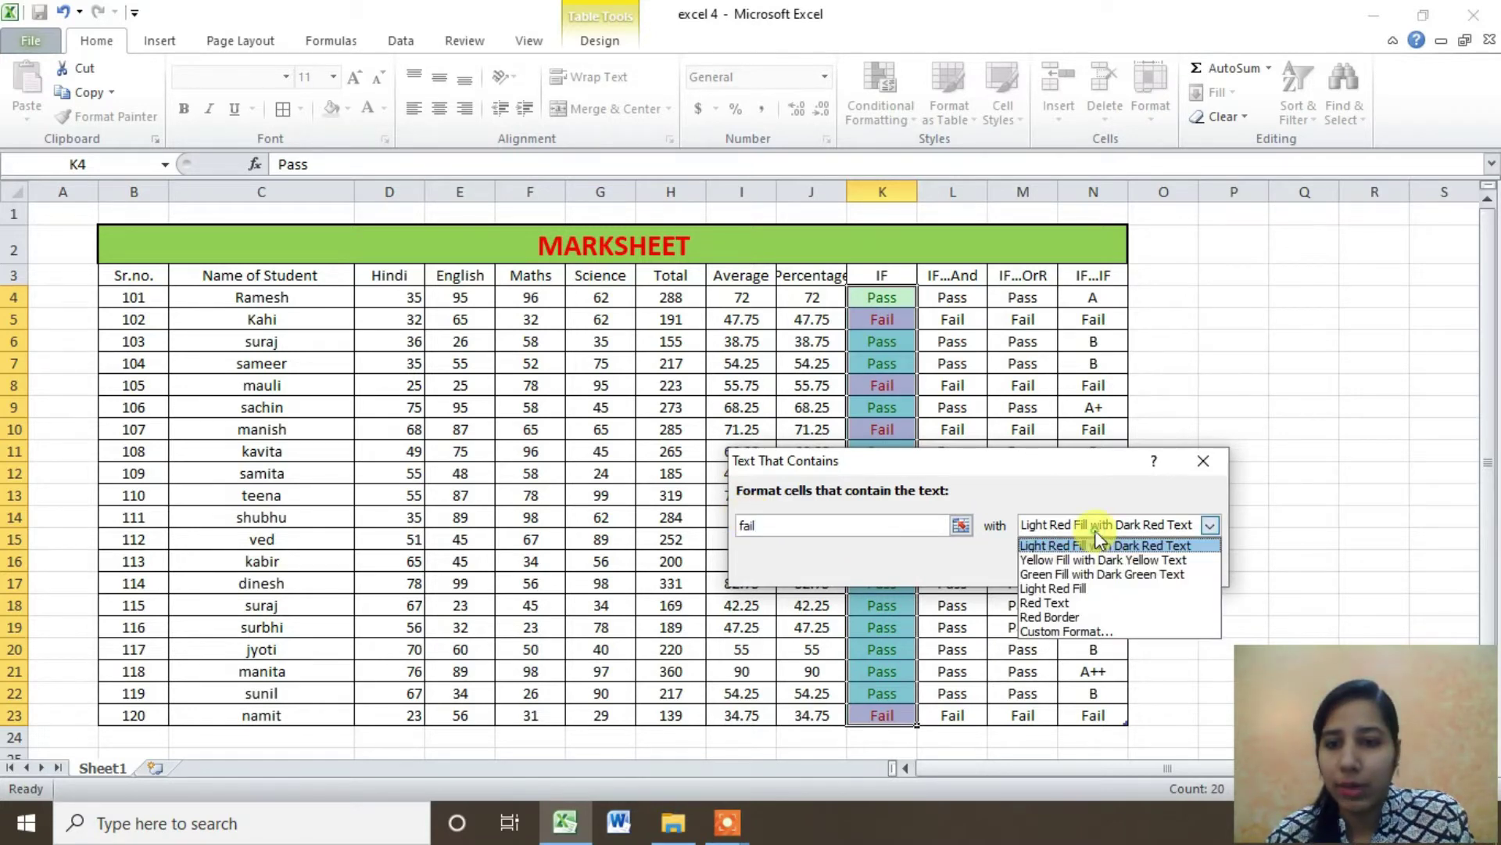
pyautogui.click(1092, 545)
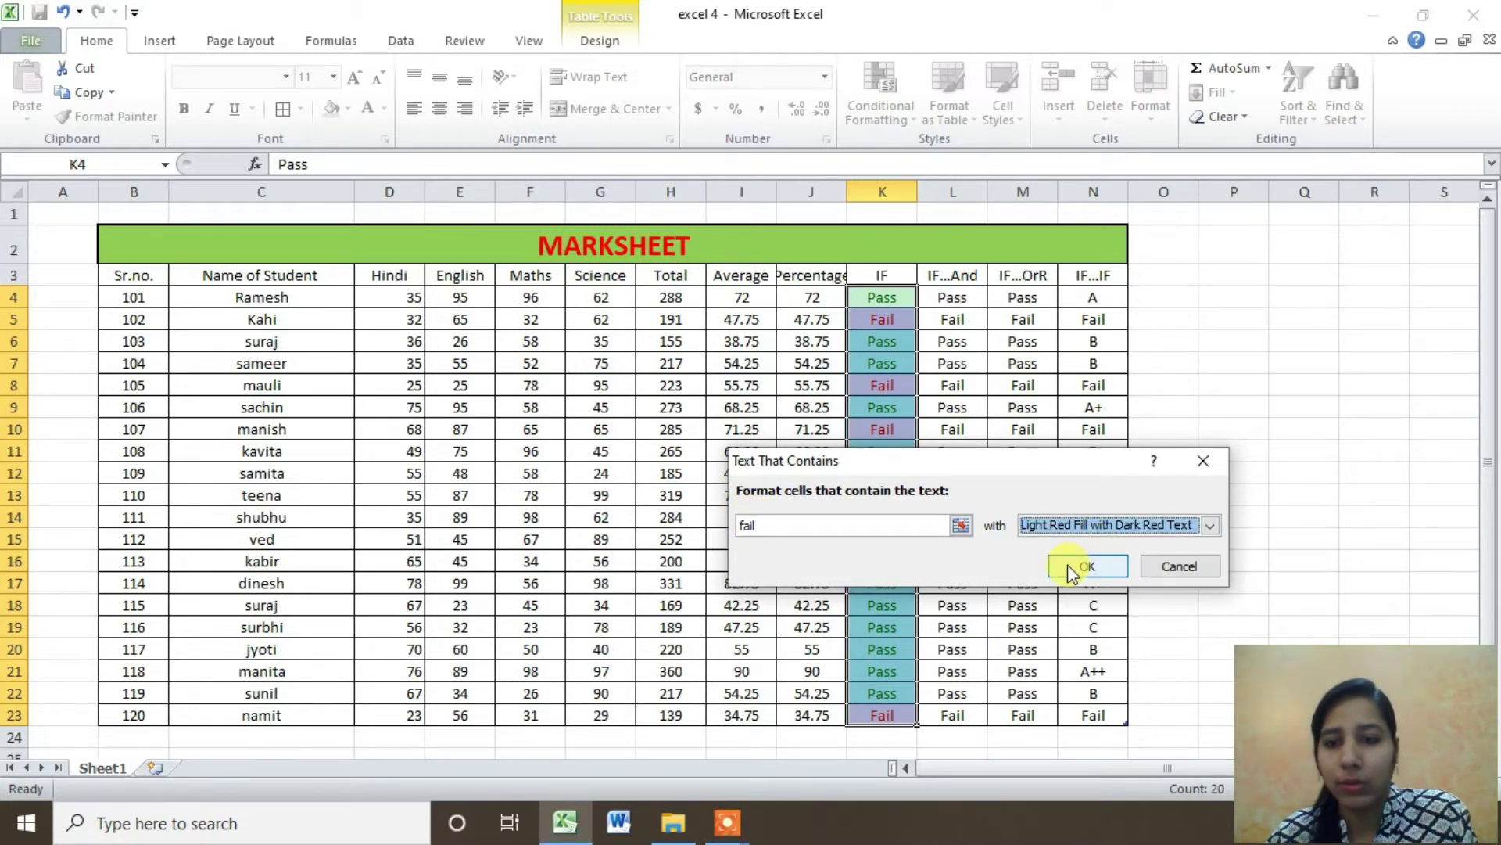
pyautogui.click(1067, 564)
pyautogui.click(1279, 422)
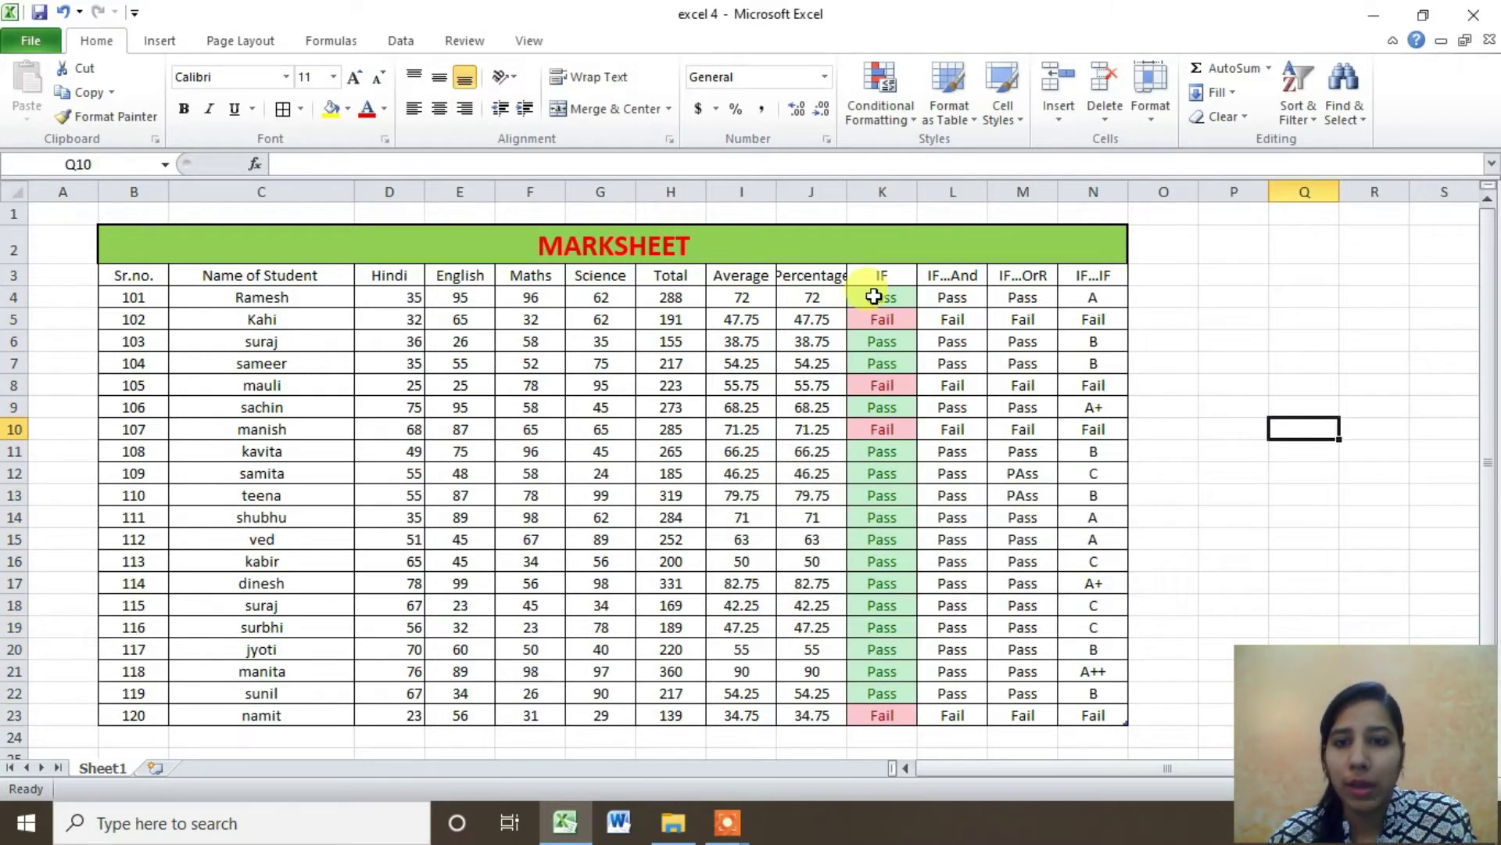
pyautogui.moveTo(876, 297); pyautogui.dragTo(868, 713)
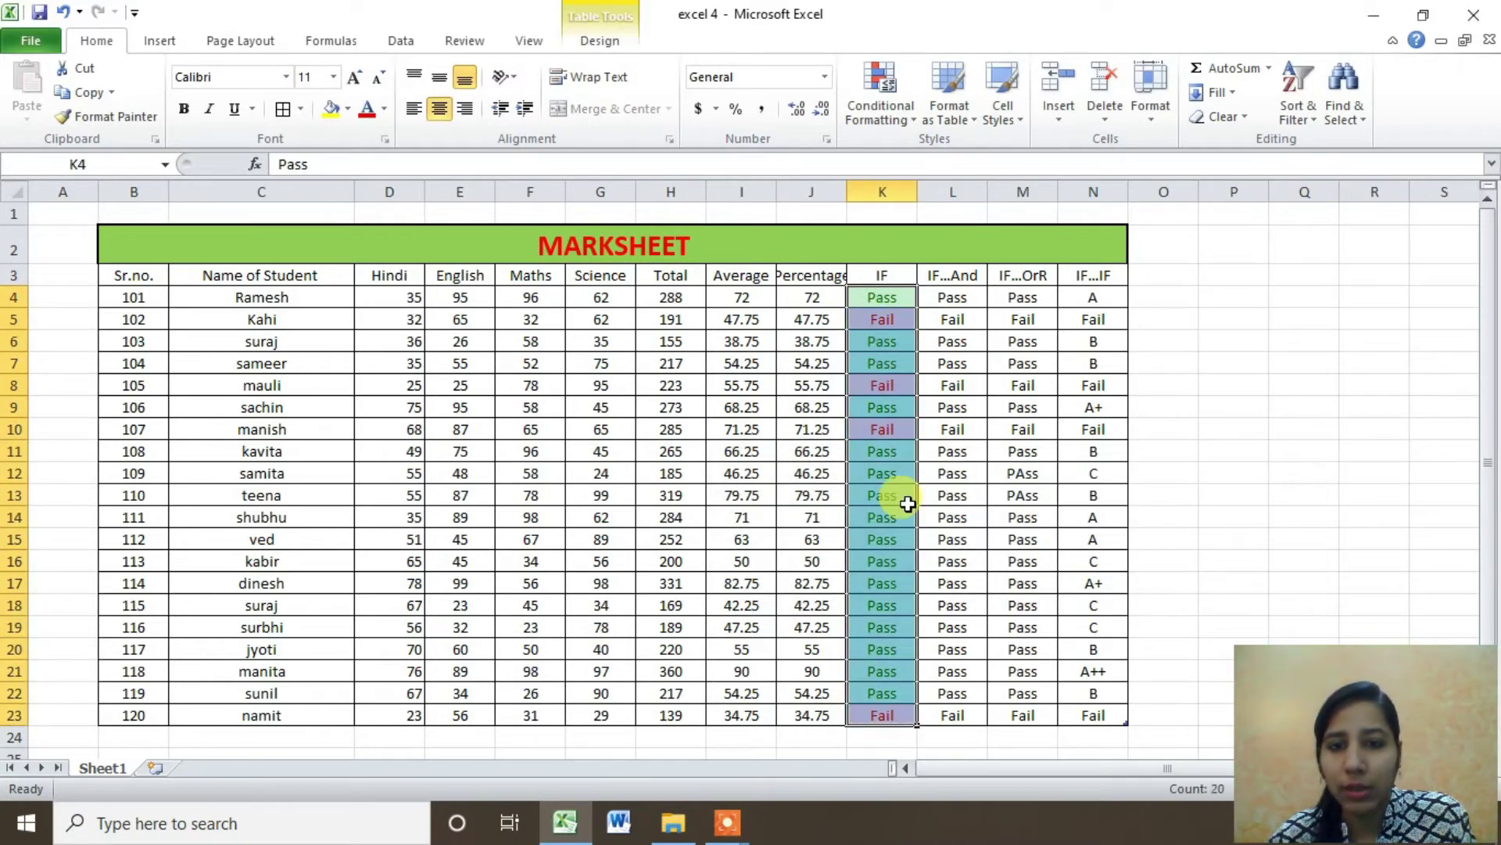
# Reselect the IF results K4:K23 and check the Conditional Formatting menu without choosing anything
pyautogui.click(895, 319)
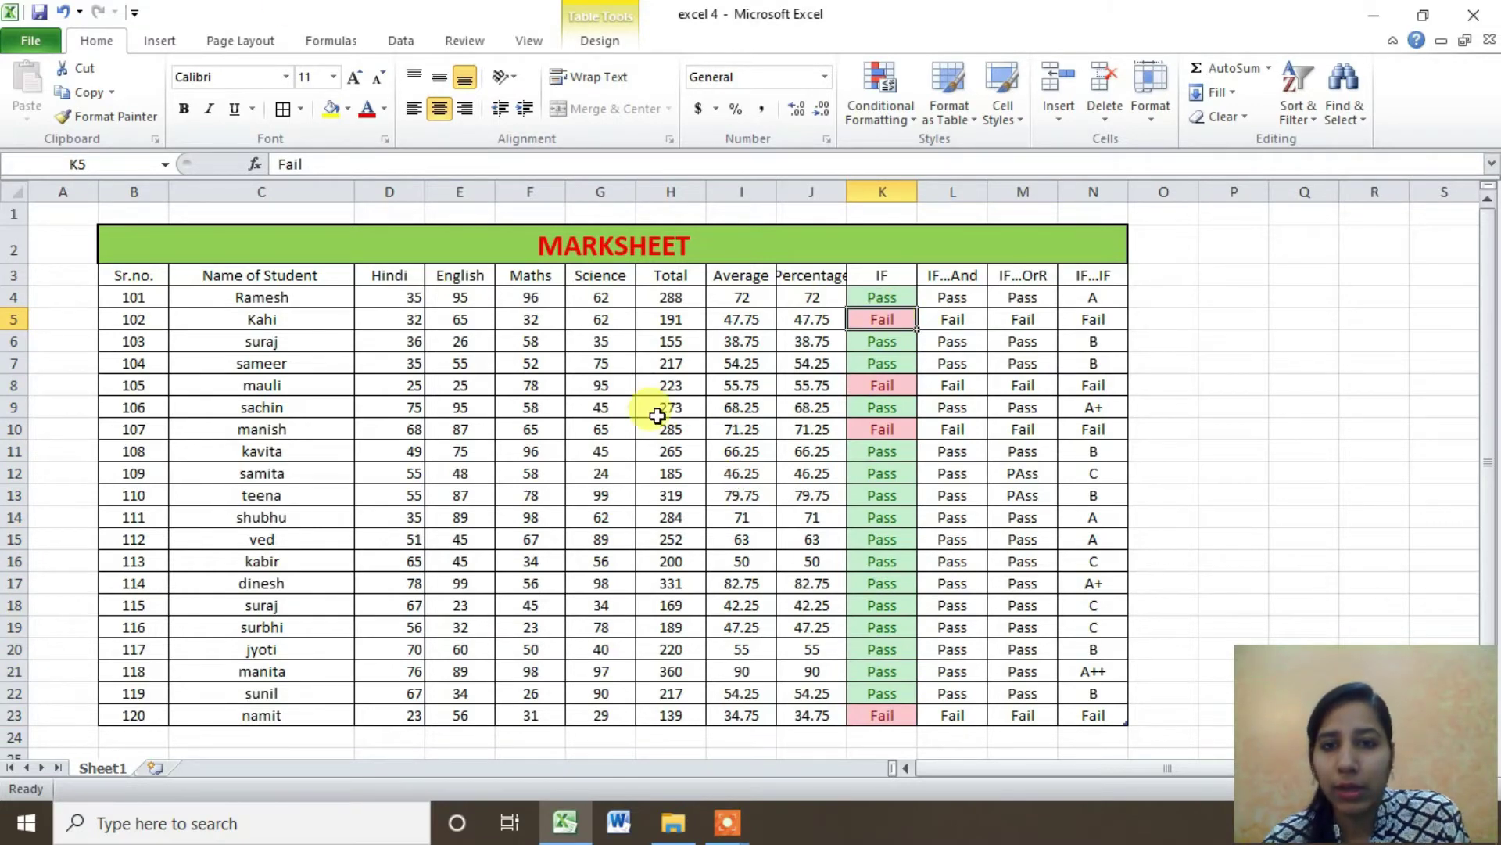
pyautogui.click(898, 263)
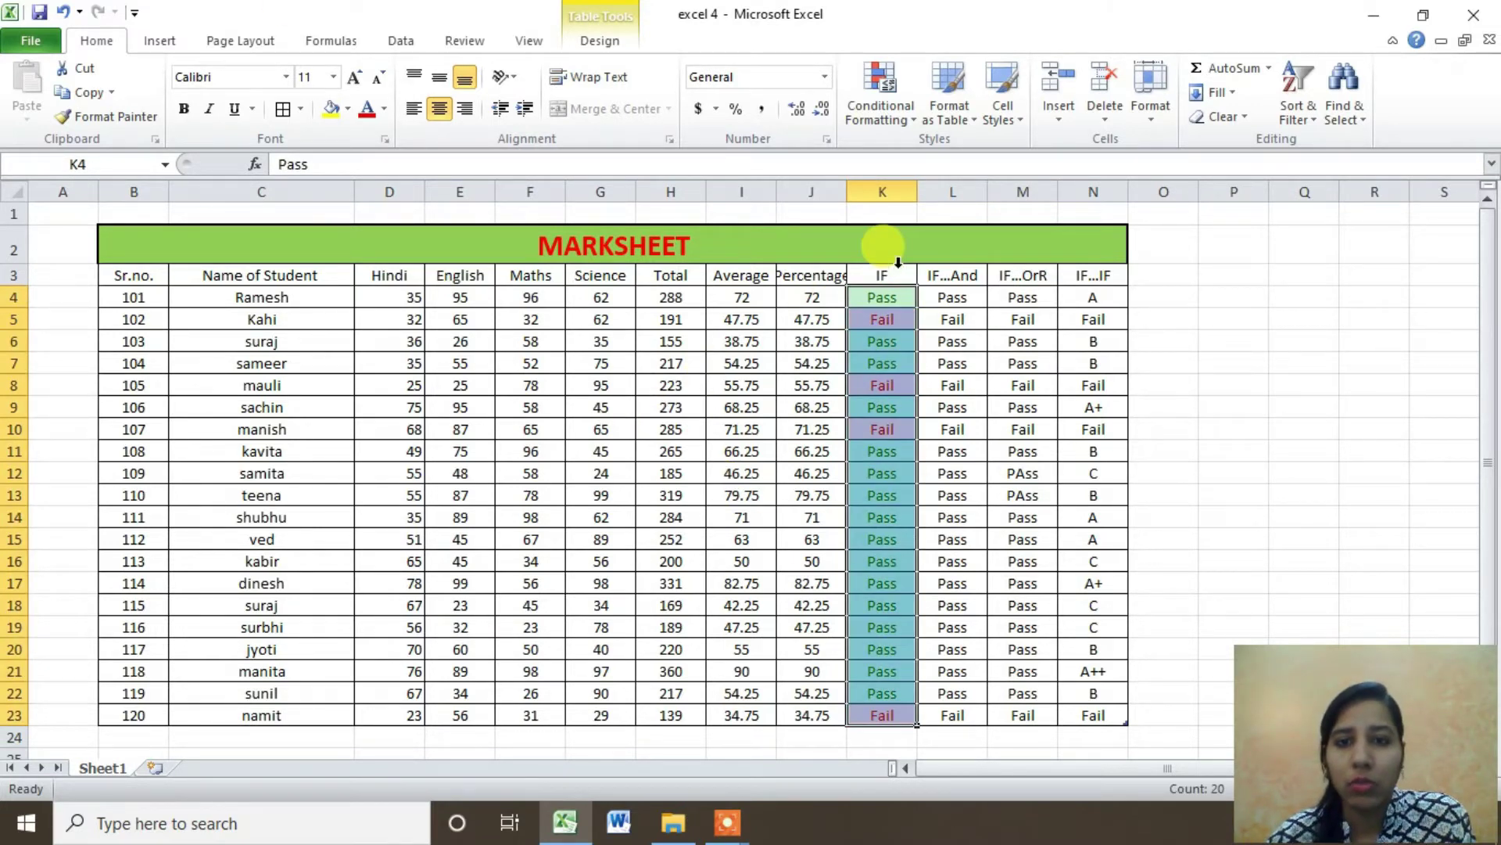
pyautogui.click(918, 121)
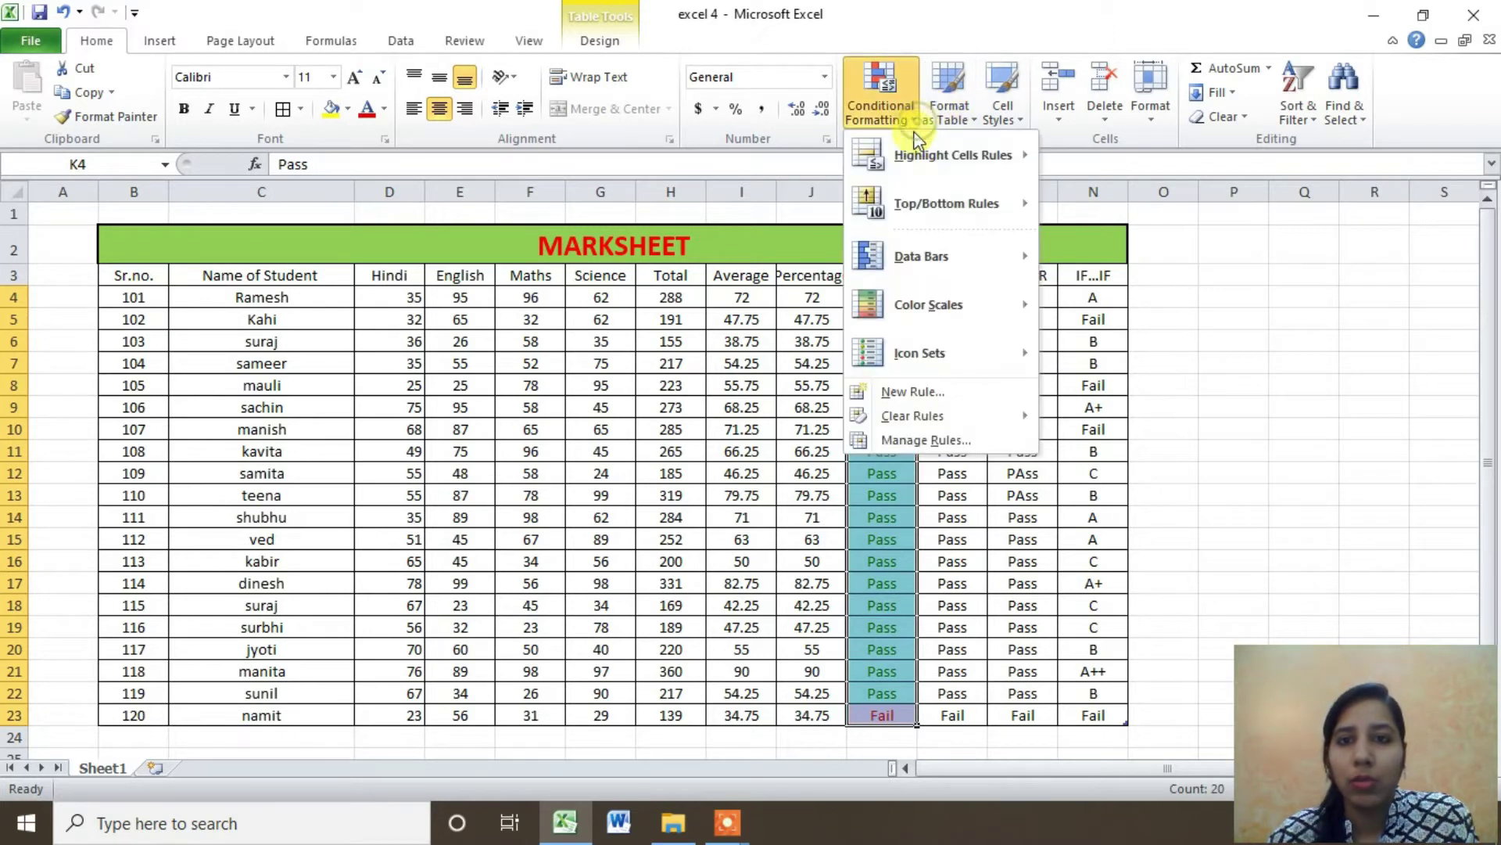
pyautogui.moveTo(945, 155)
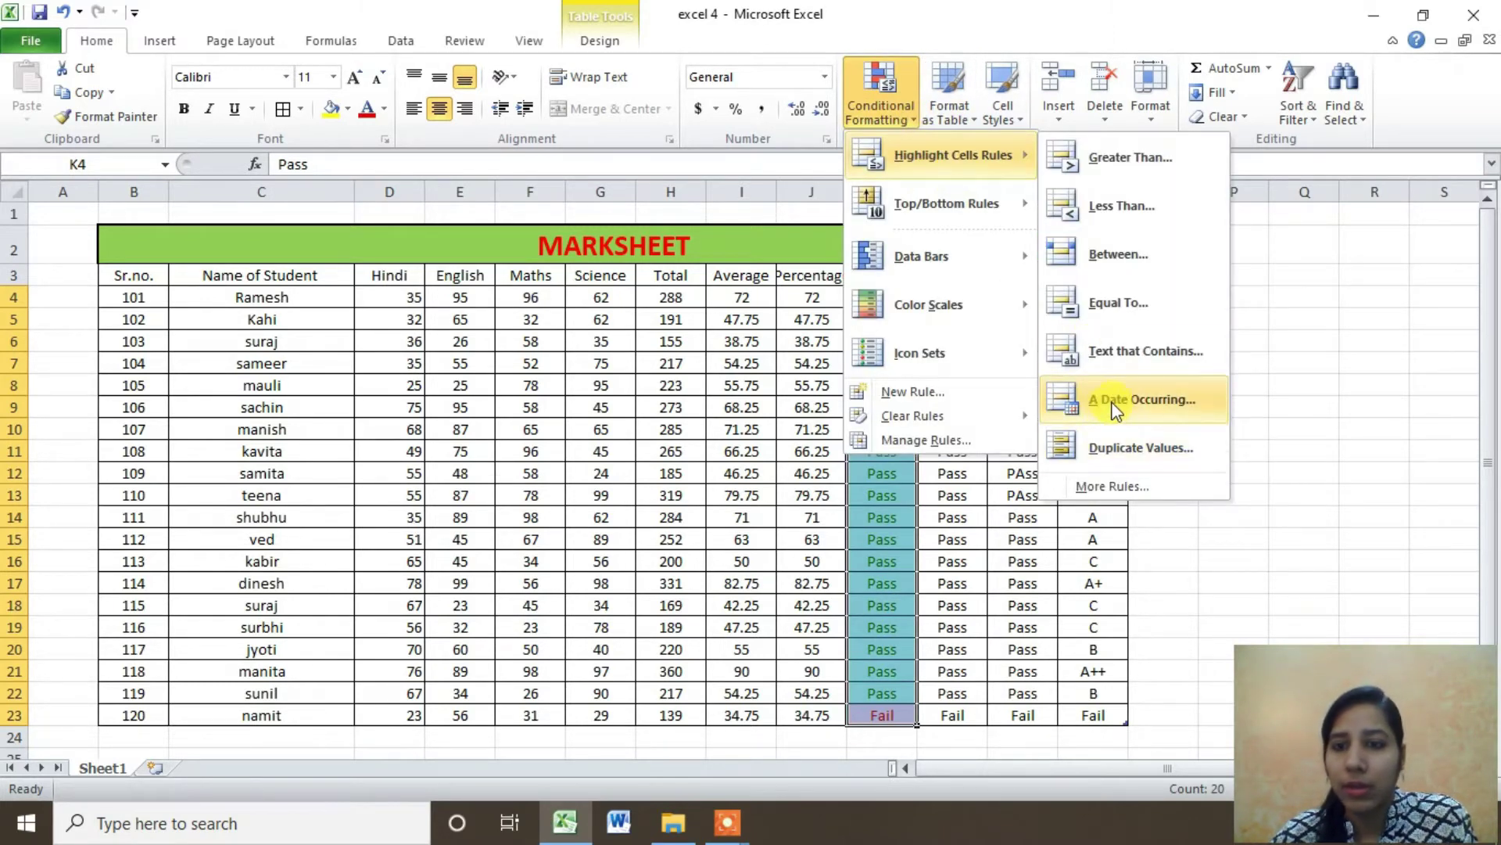
pyautogui.click(1298, 397)
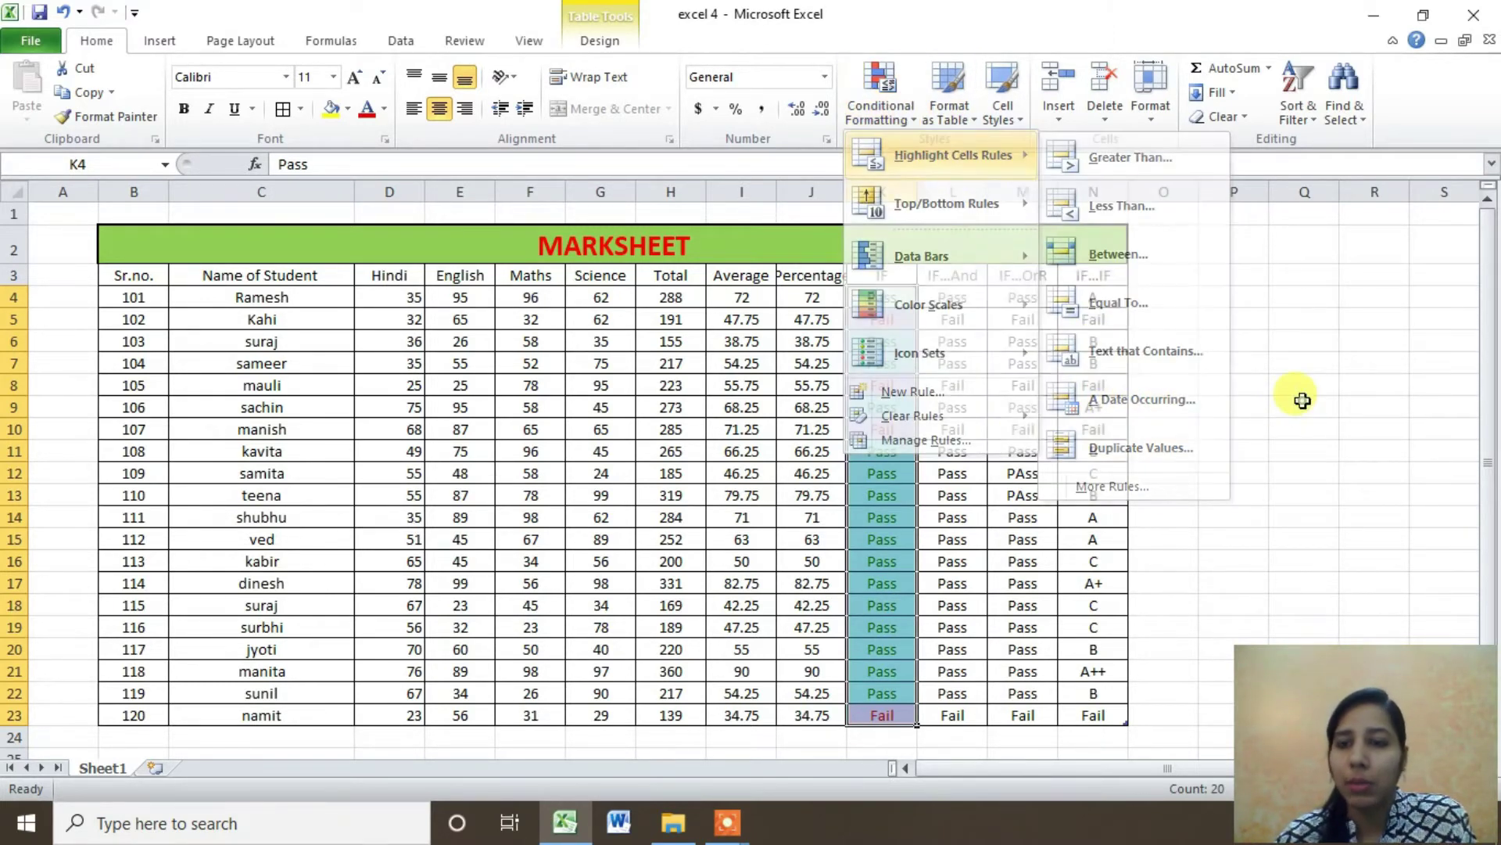
# Start entering the date 05/26/2021 in cell Q6
pyautogui.click(1290, 339)
pyautogui.write('05/')
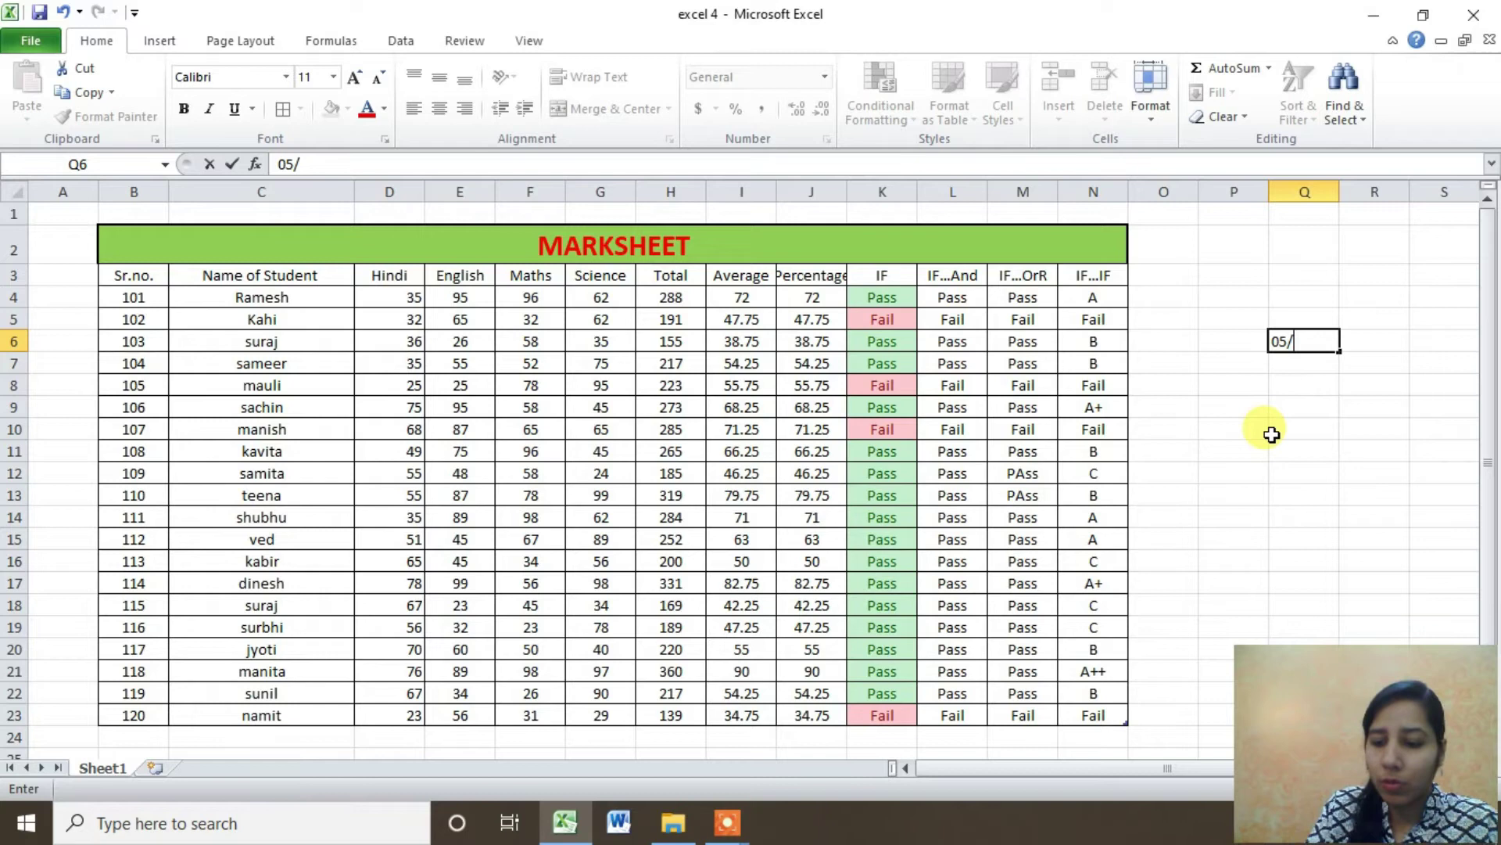
pyautogui.write('0')
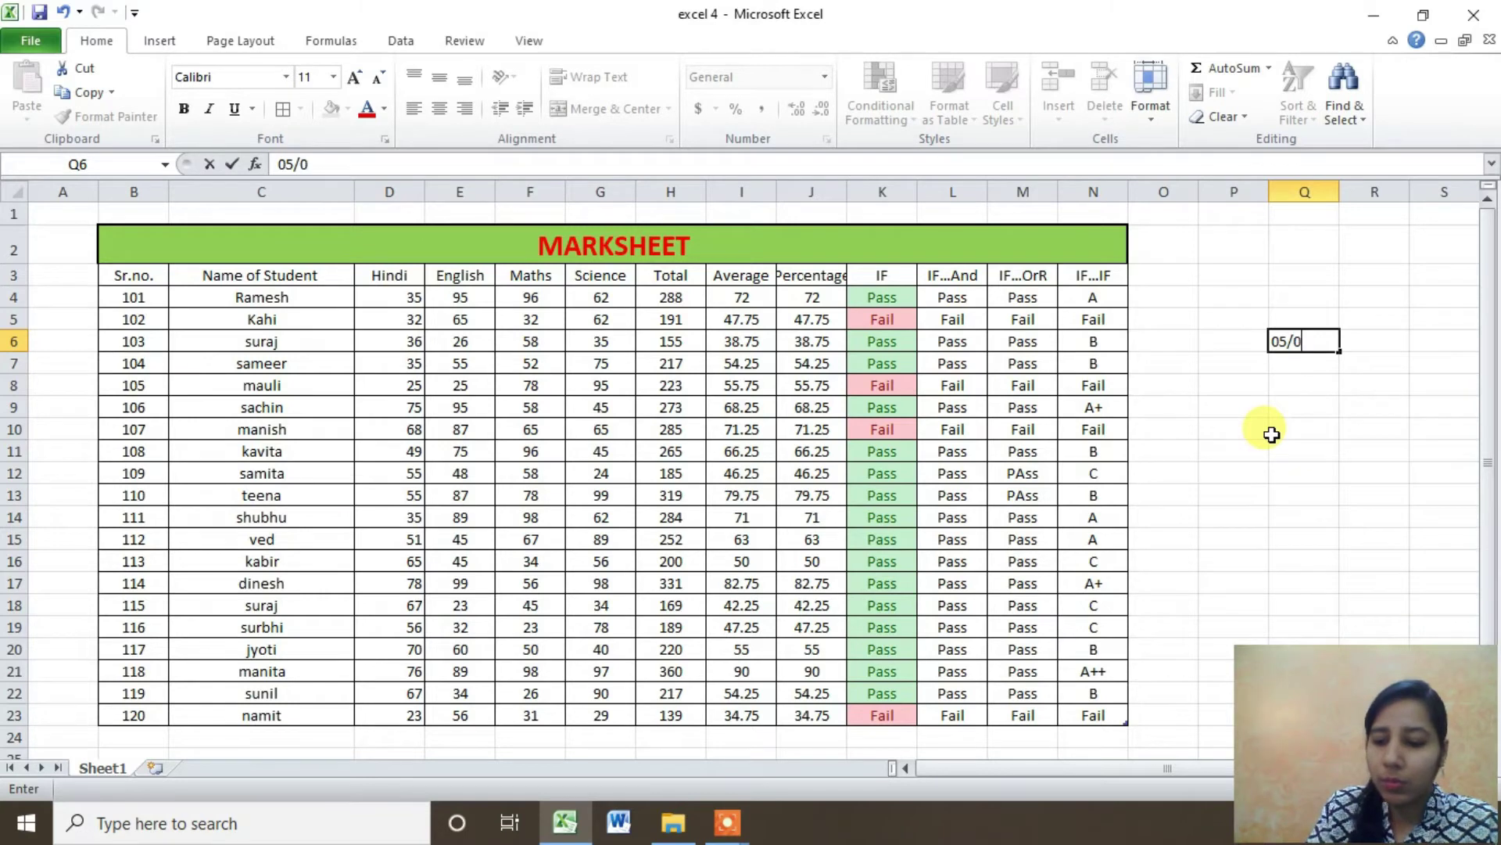
pyautogui.write('6')
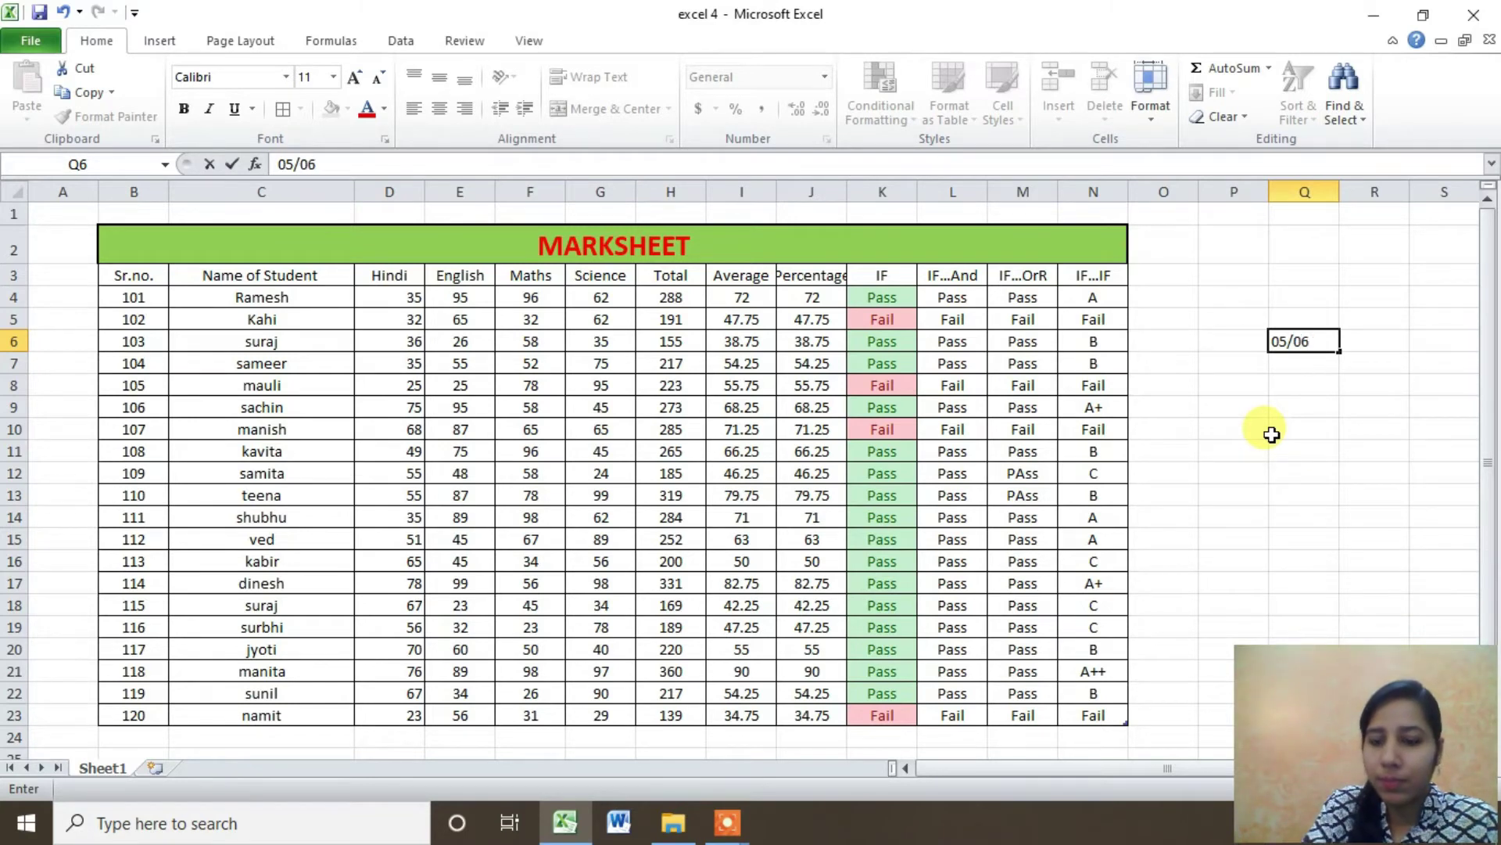
pyautogui.press('BackSpace')
pyautogui.write('26/2021')
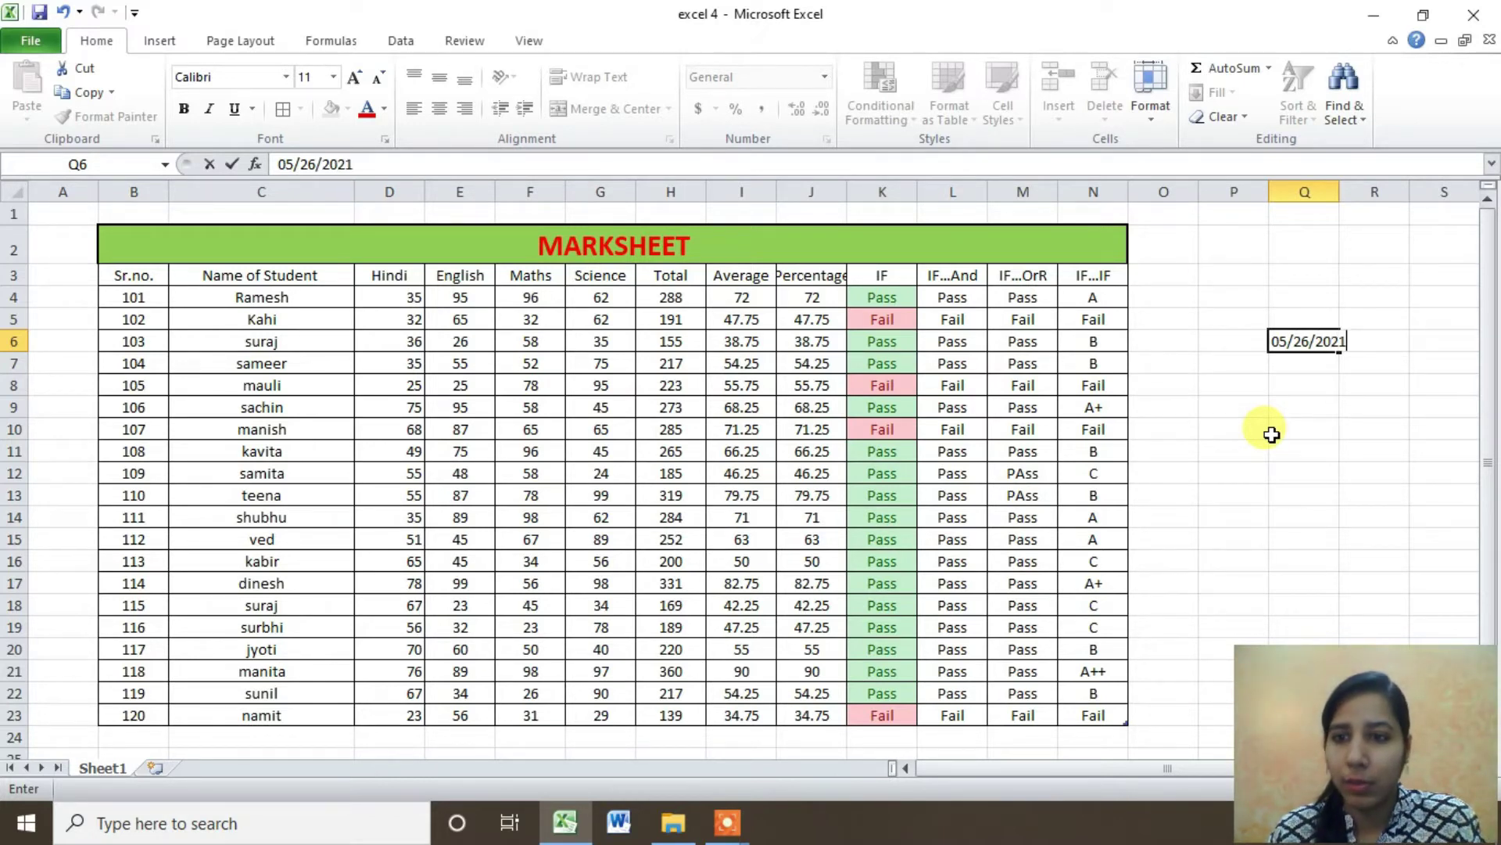
# Confirm 5/26/2021 in Q6 and give it a 'Today' date rule with light red fill and dark red text
pyautogui.press('Return')
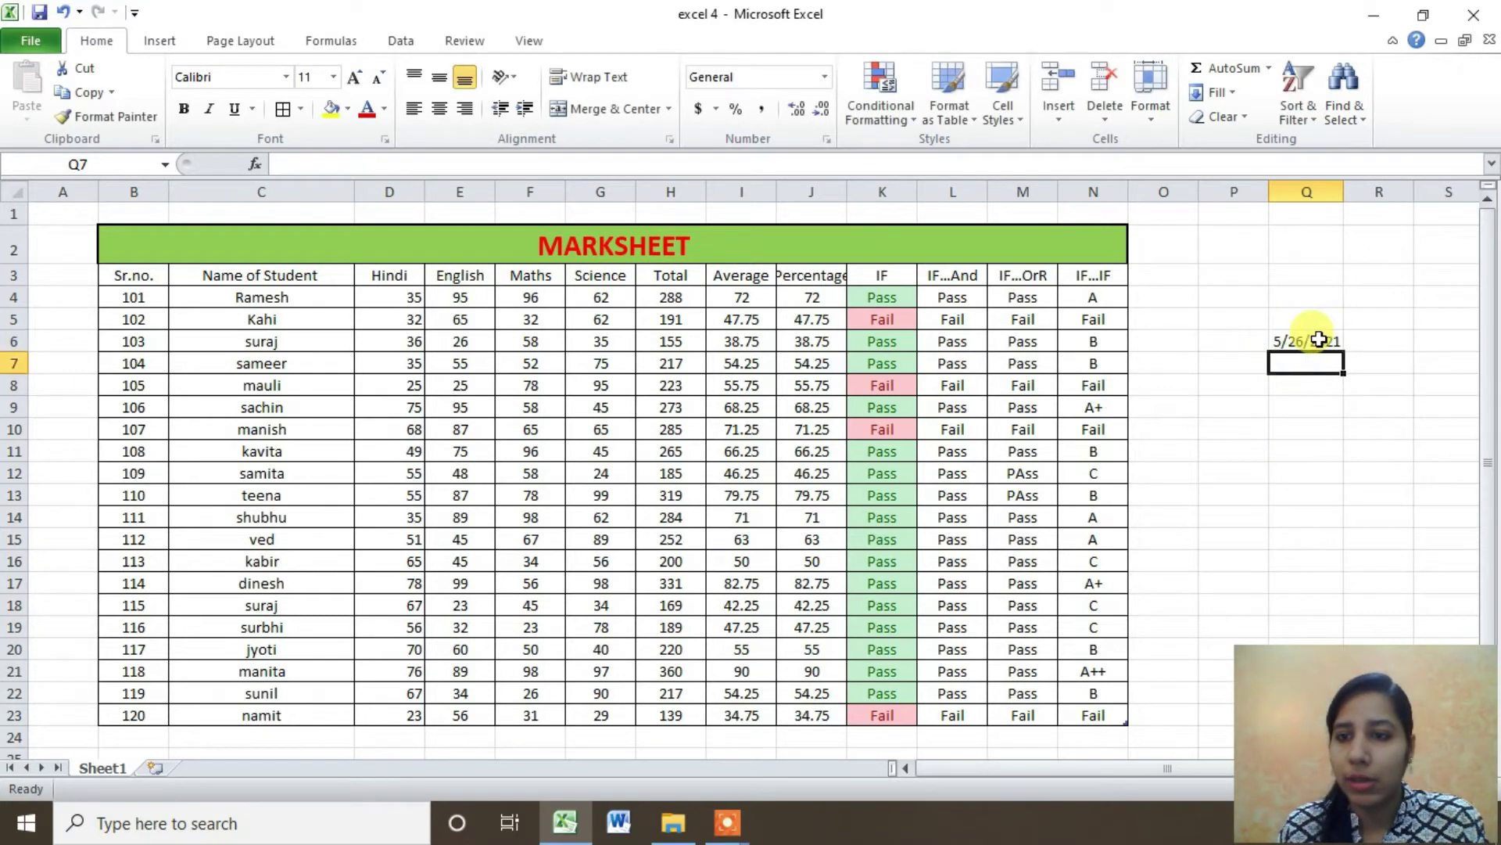
pyautogui.click(1319, 339)
pyautogui.click(918, 122)
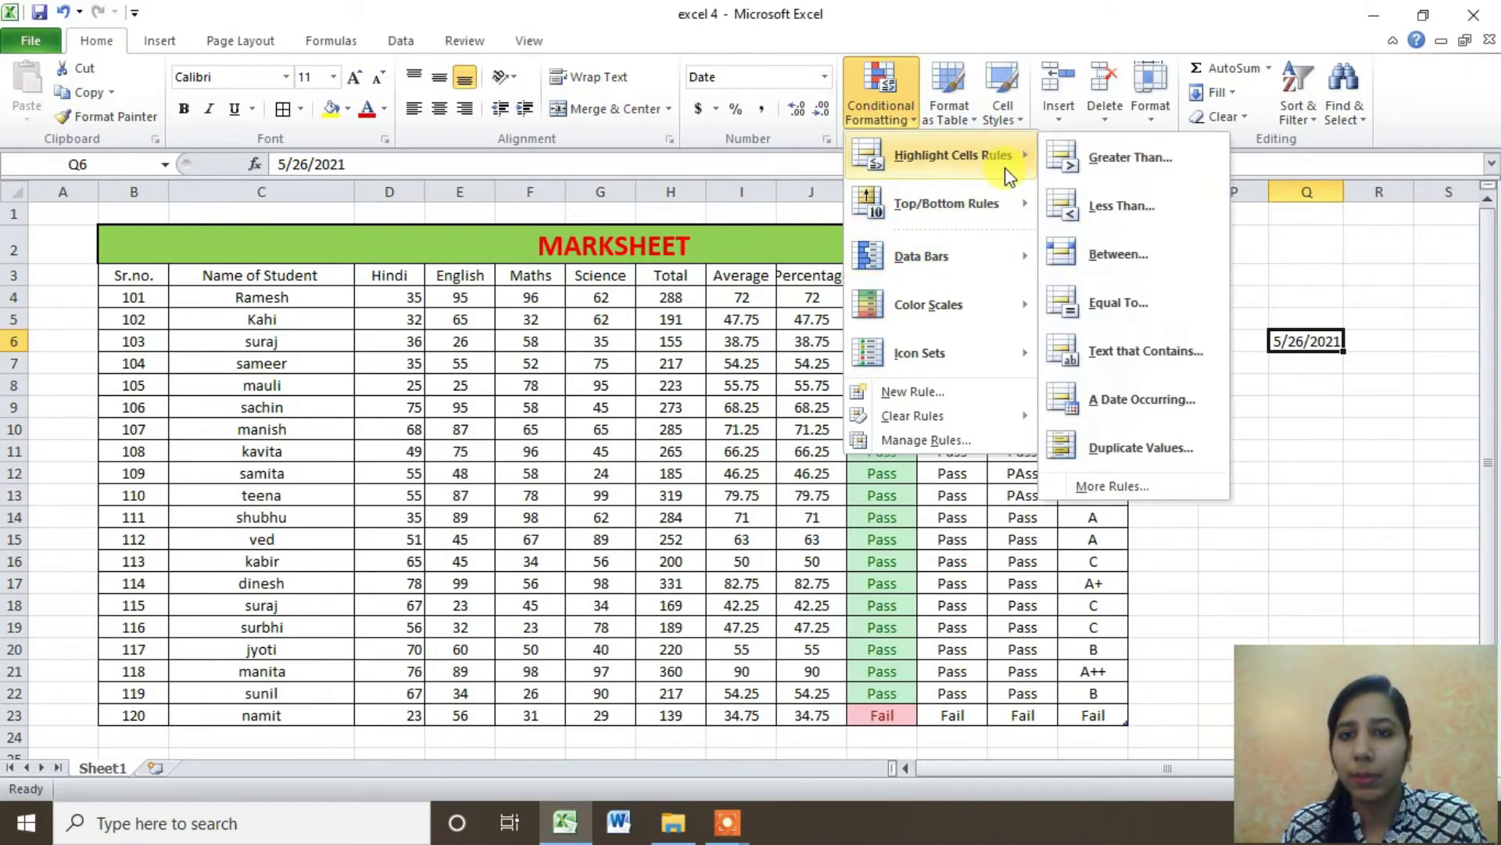
pyautogui.moveTo(945, 155)
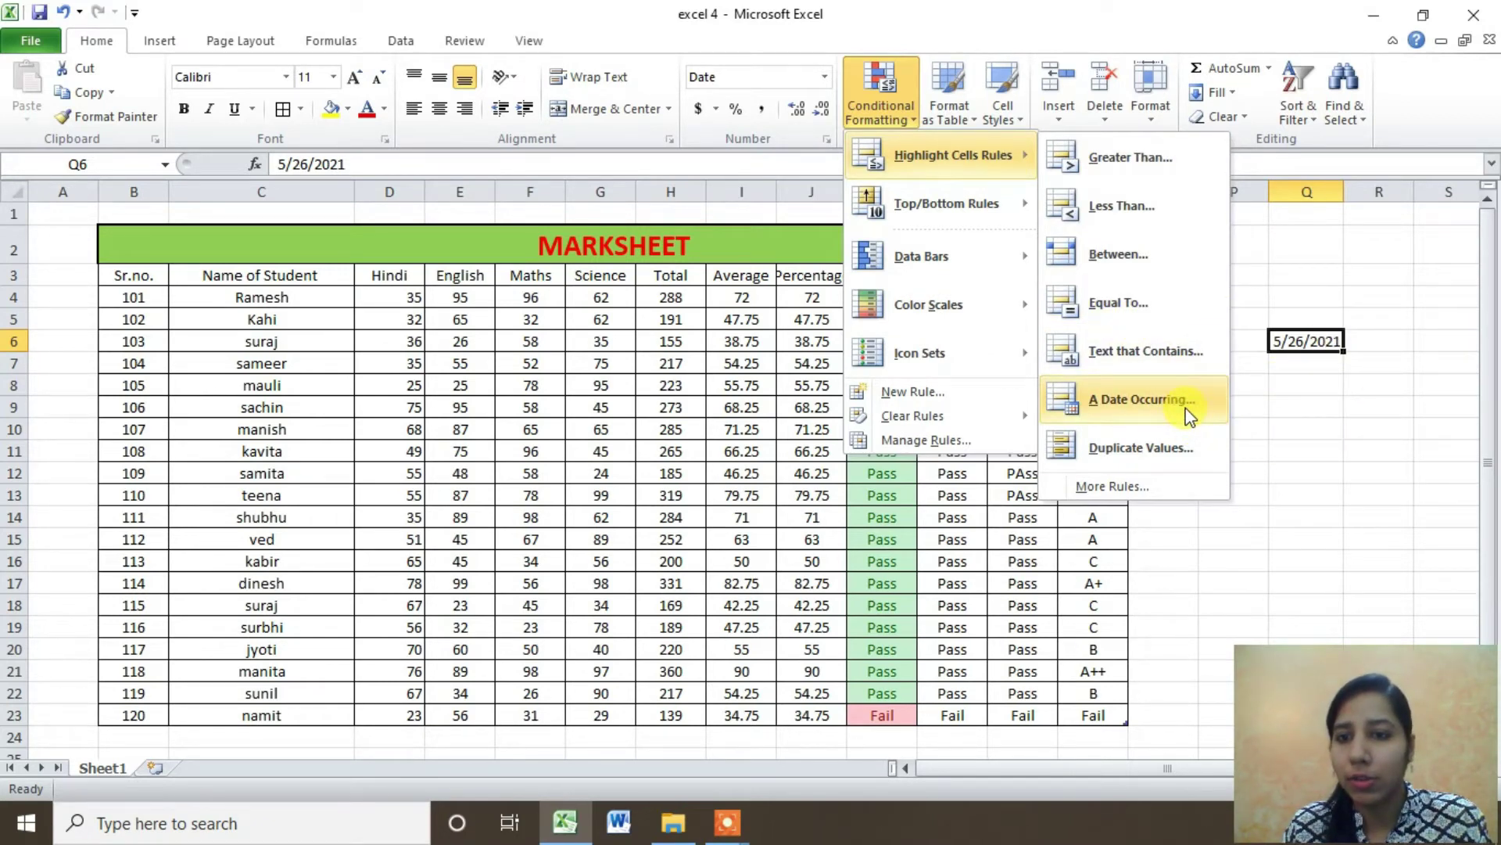
pyautogui.click(1142, 400)
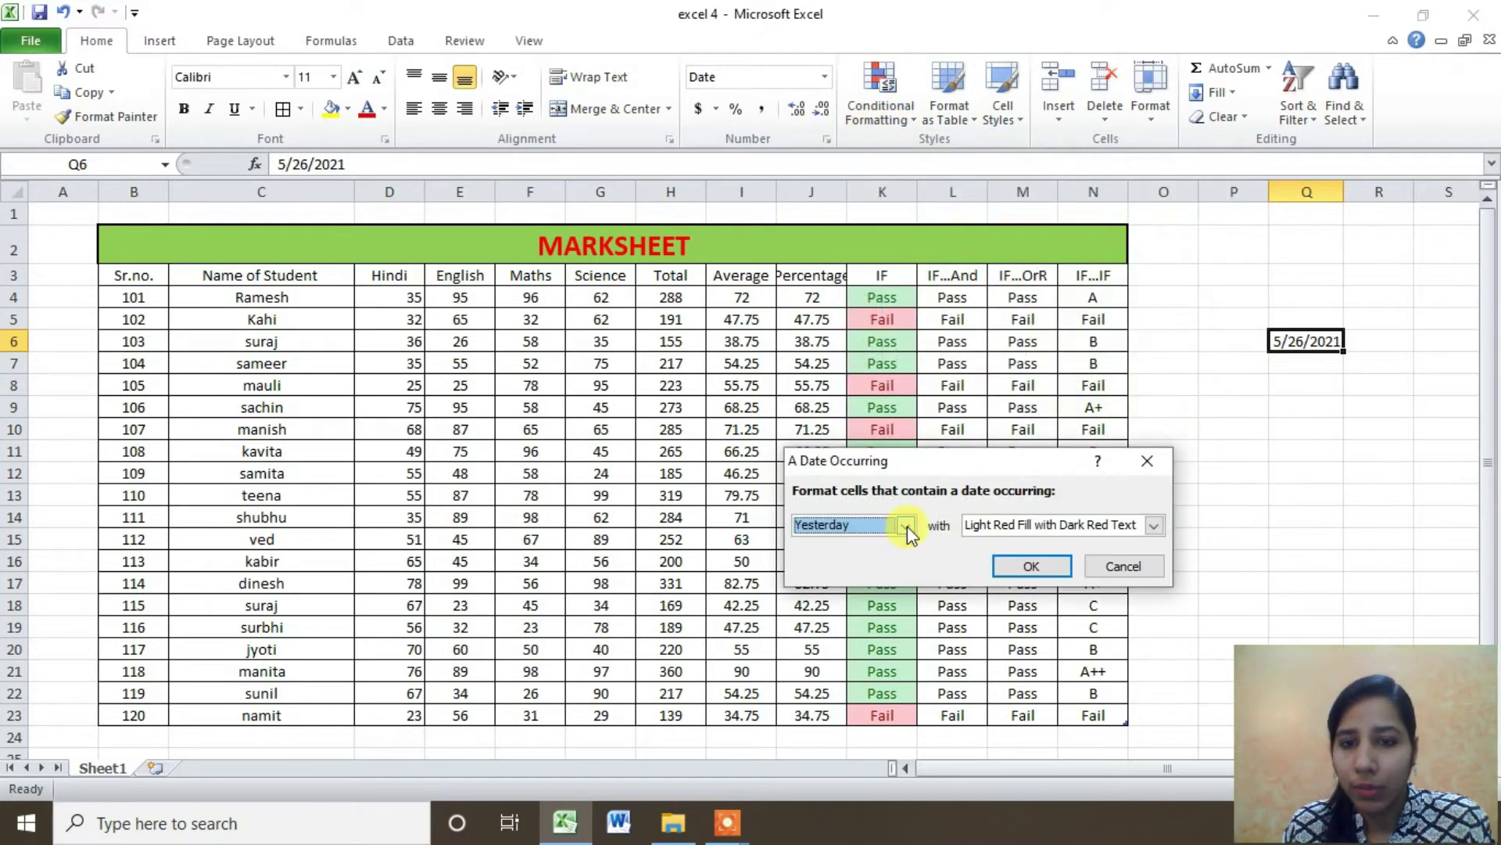
pyautogui.click(907, 526)
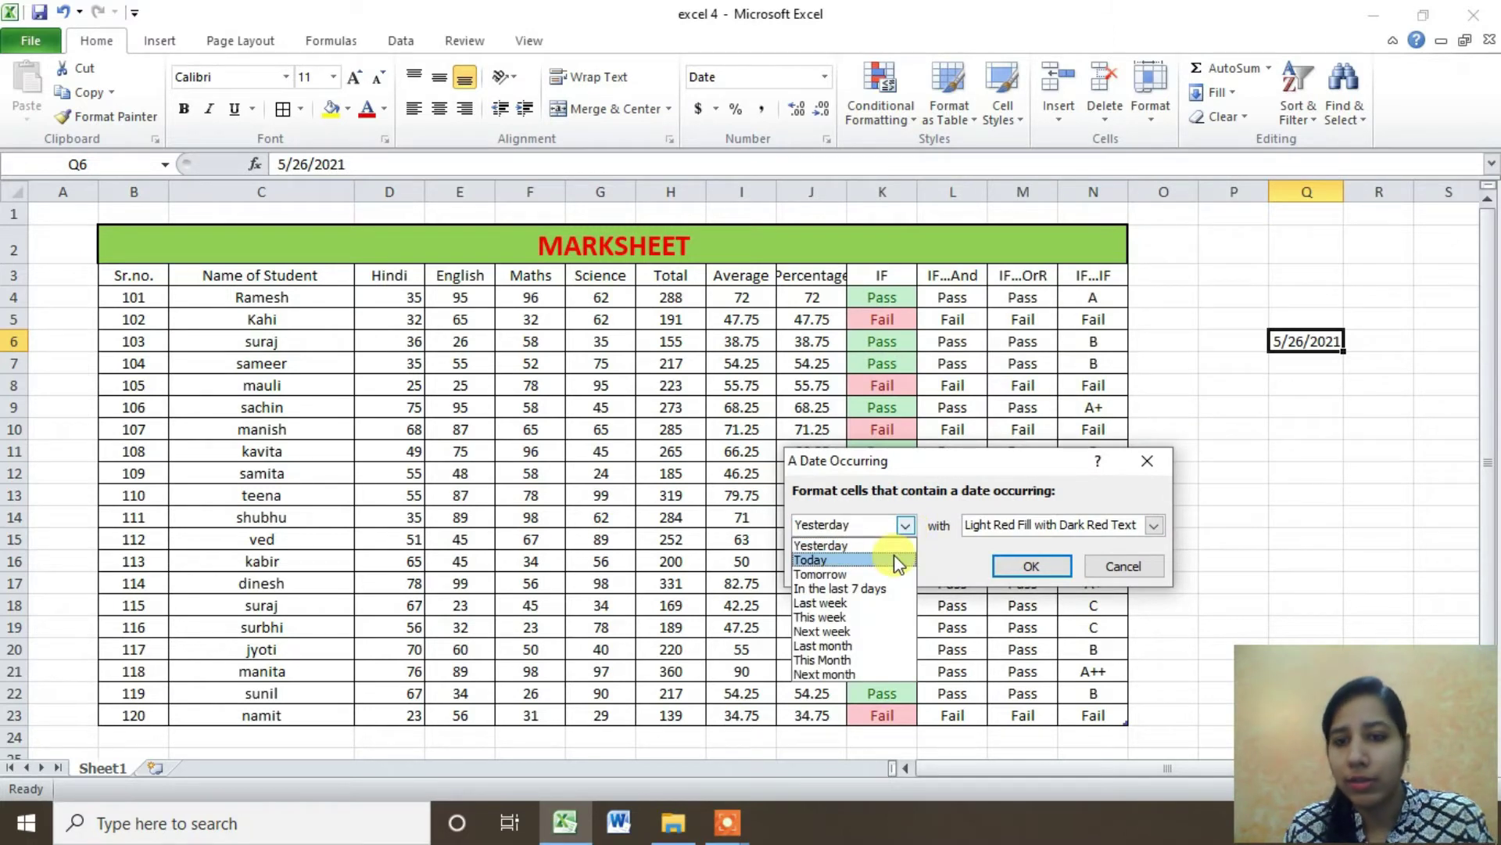
pyautogui.click(894, 560)
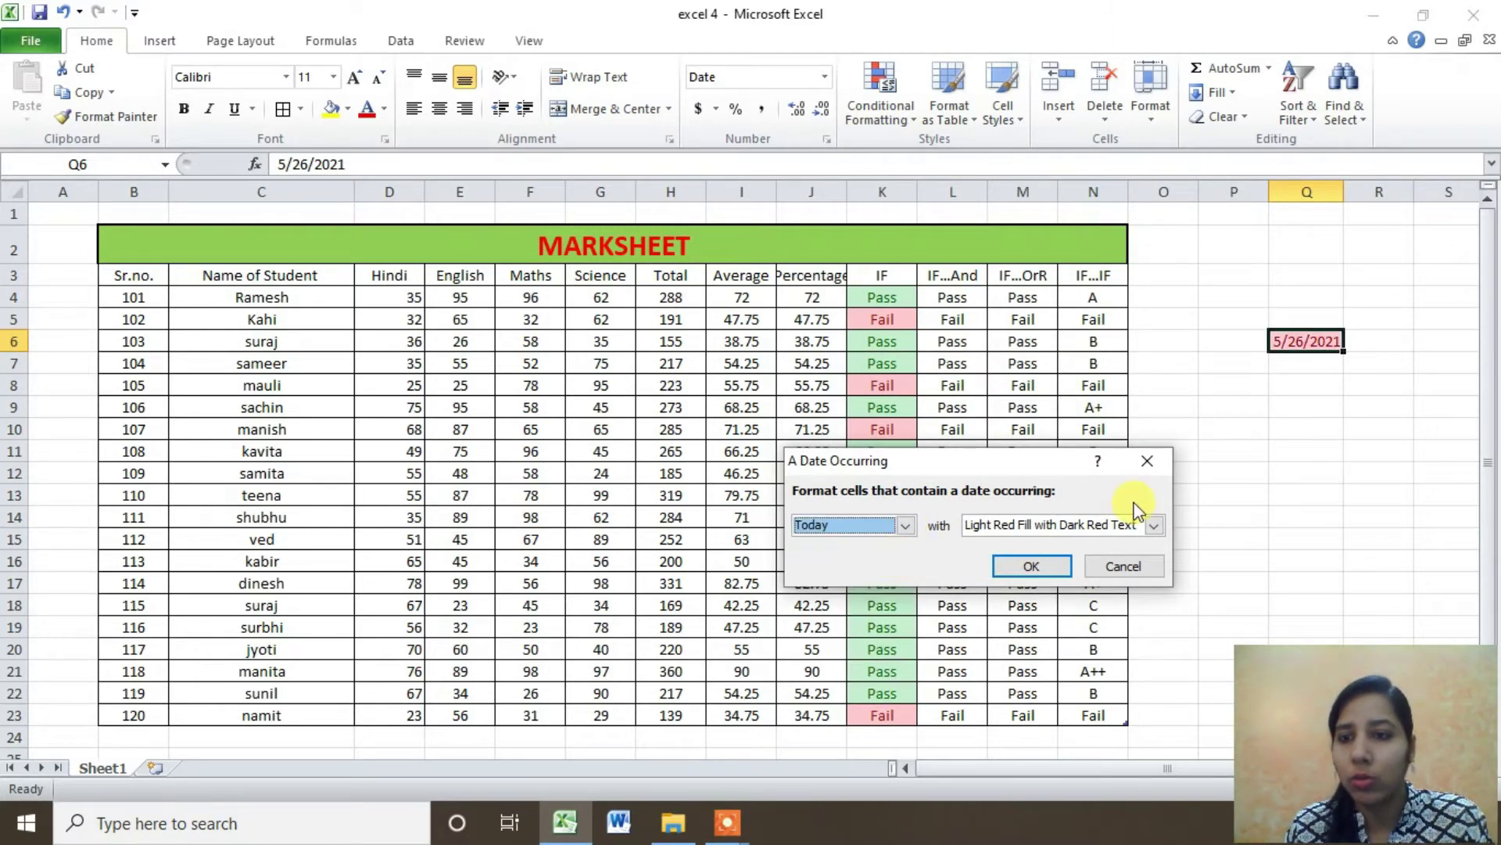
pyautogui.click(1061, 532)
pyautogui.click(1052, 540)
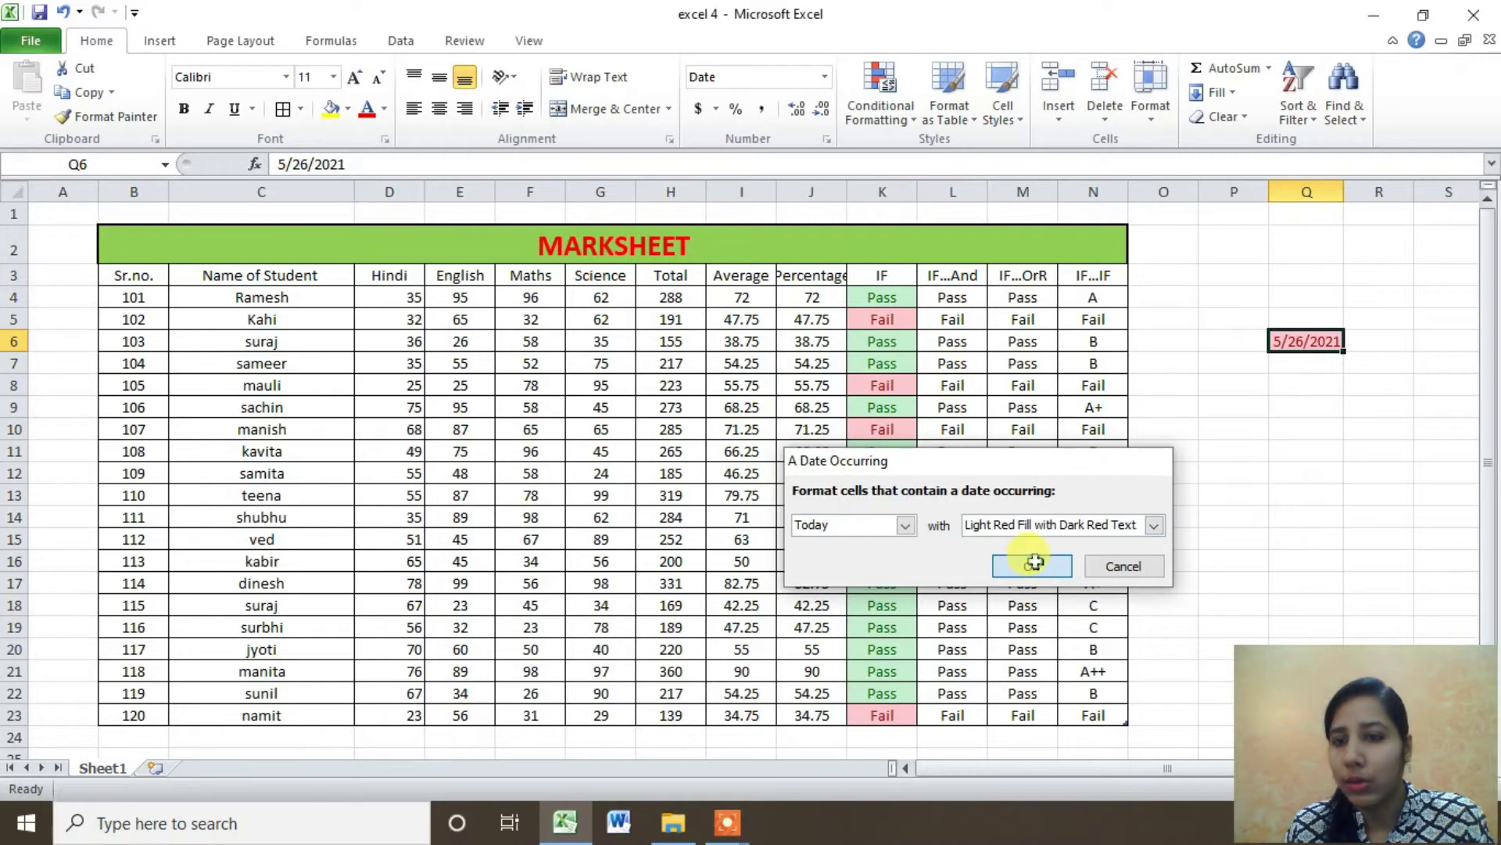
pyautogui.click(1031, 565)
pyautogui.click(1339, 439)
pyautogui.click(1311, 344)
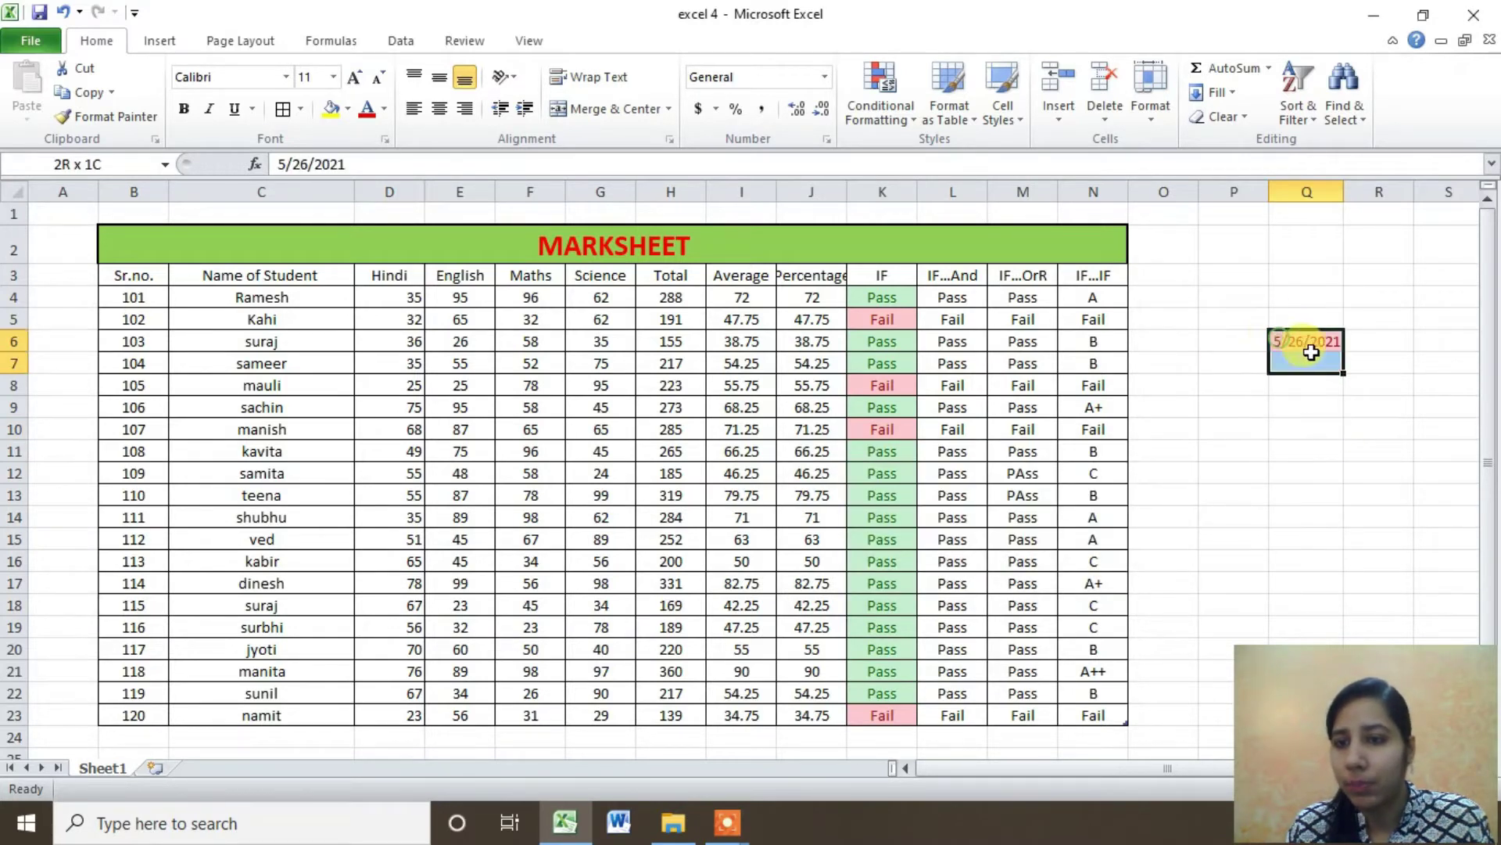
pyautogui.click(1304, 408)
pyautogui.write('05/27/2021')
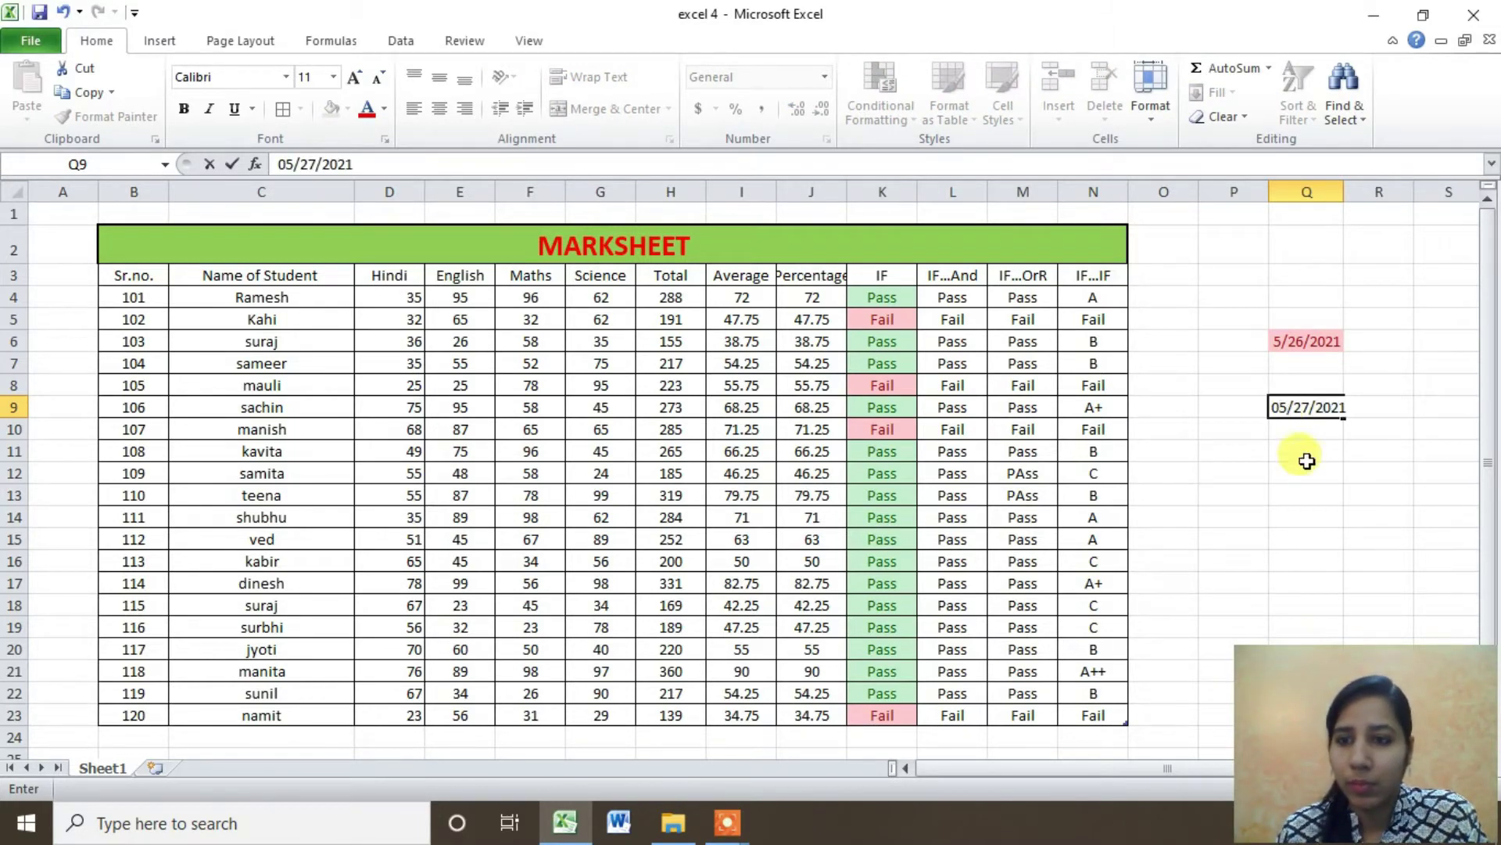
# Commit 5/27/2021 in Q9 and apply a 'Yesterday' light red date rule to it
pyautogui.click(1303, 460)
pyautogui.click(1300, 411)
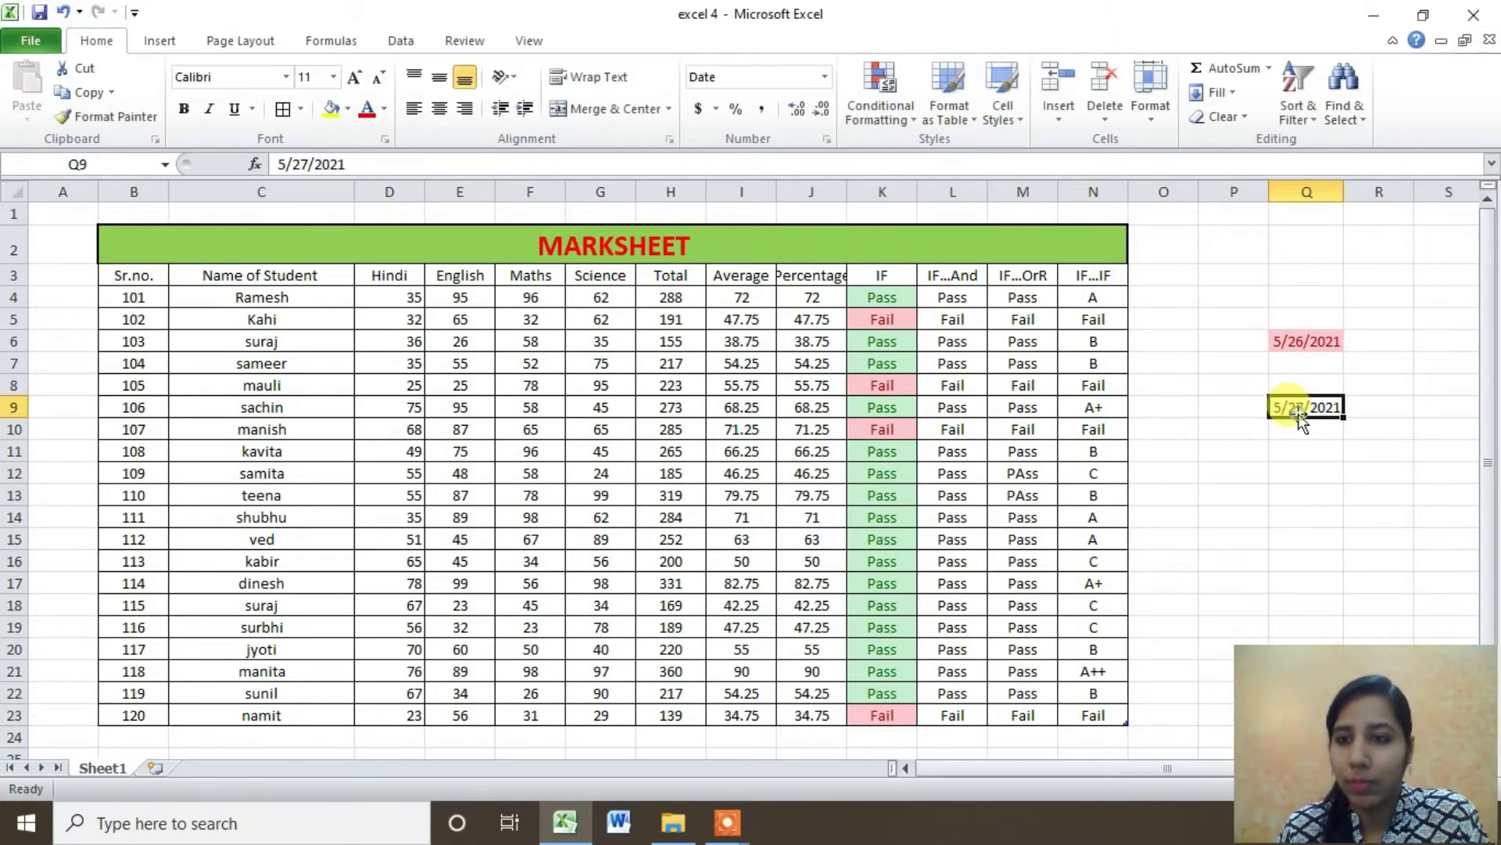
pyautogui.click(897, 117)
pyautogui.moveTo(953, 154)
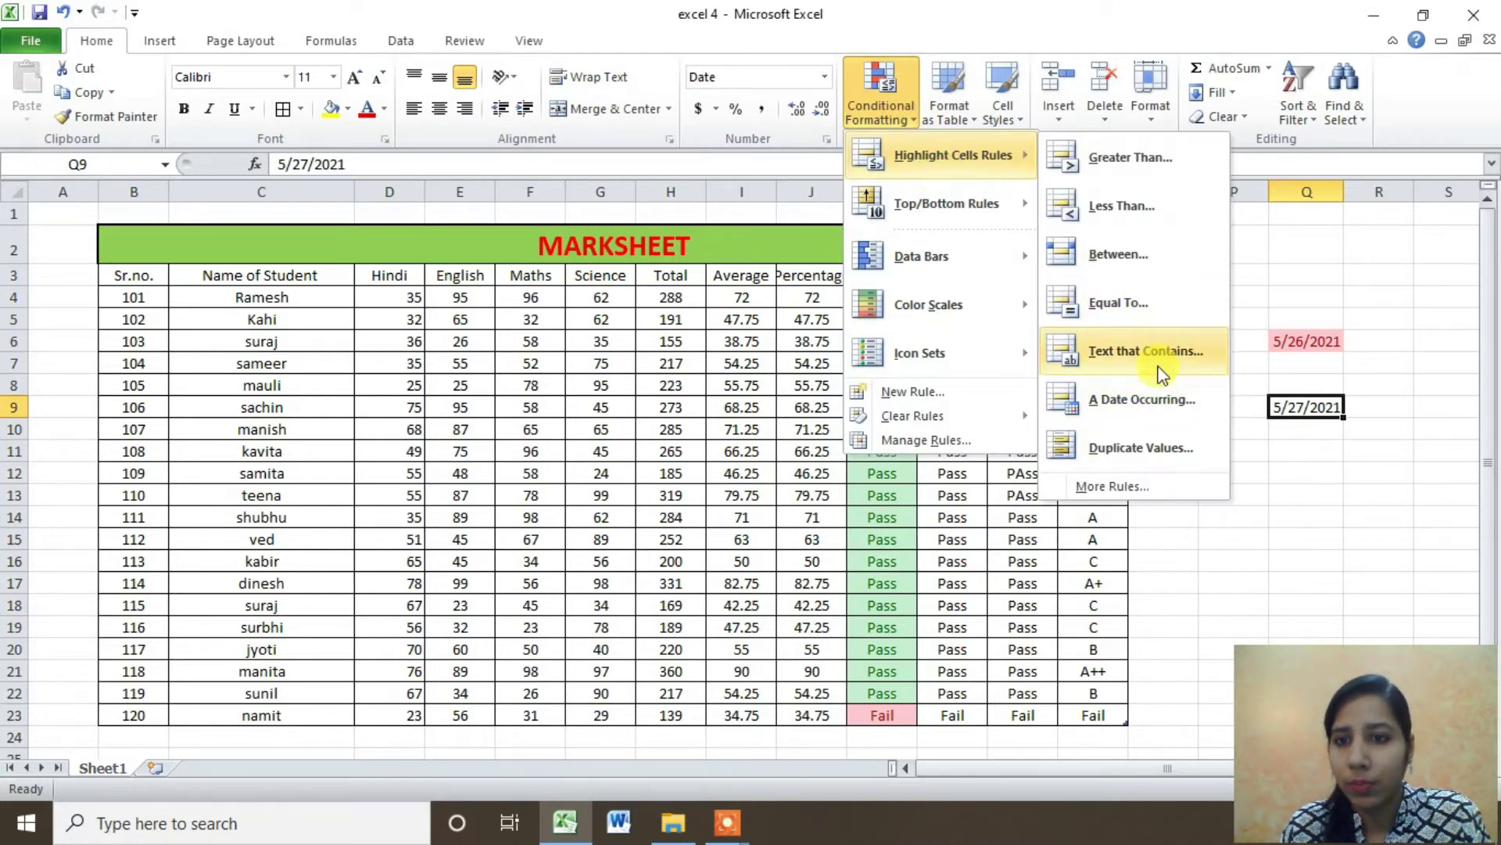
pyautogui.click(1150, 399)
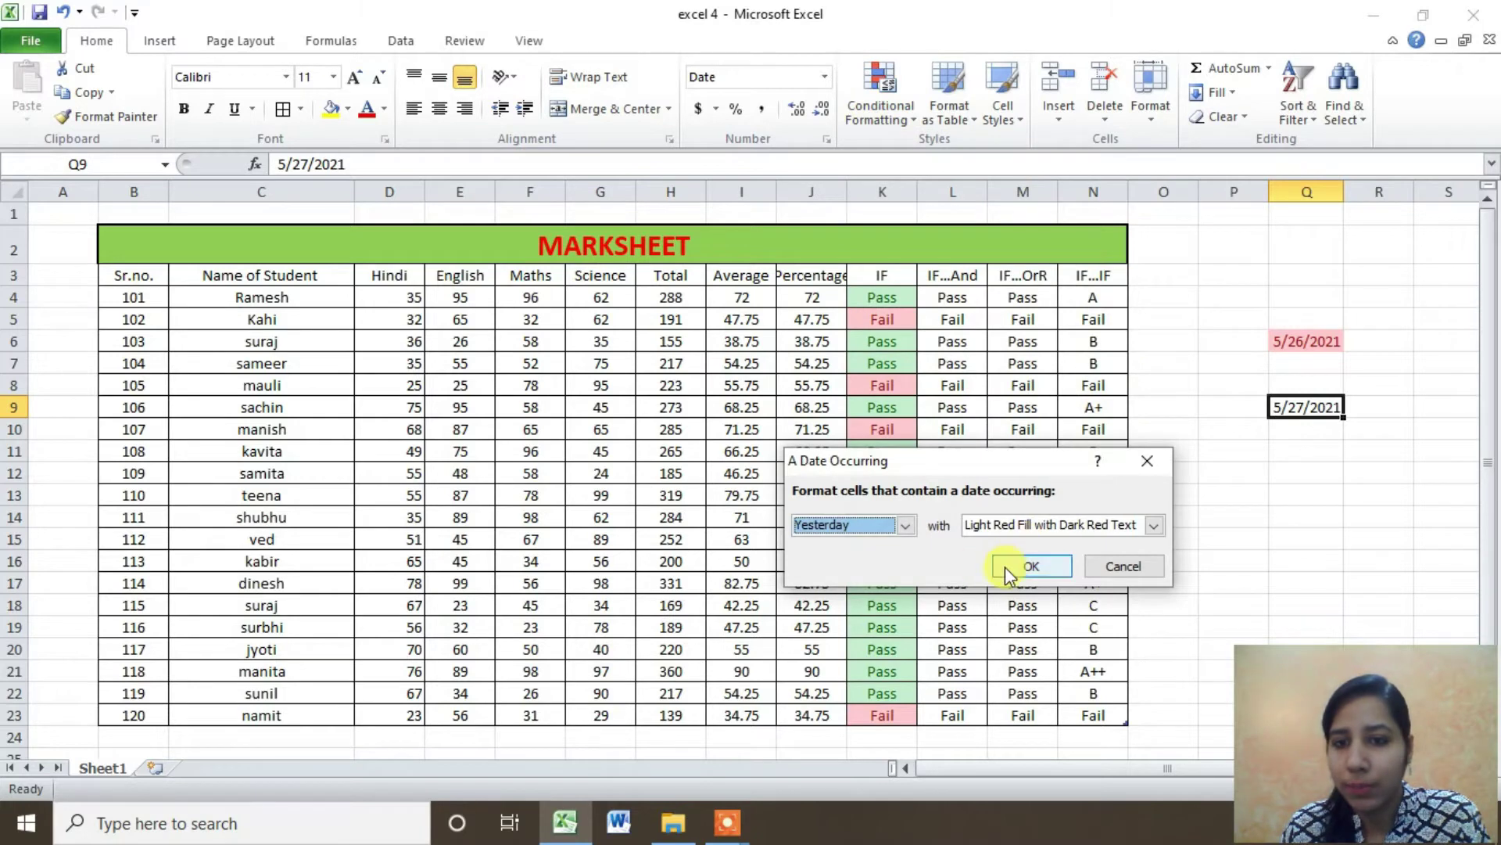
pyautogui.click(1032, 566)
# Check Q9's unchanged formatting and select cells P9 to R9
pyautogui.click(1358, 427)
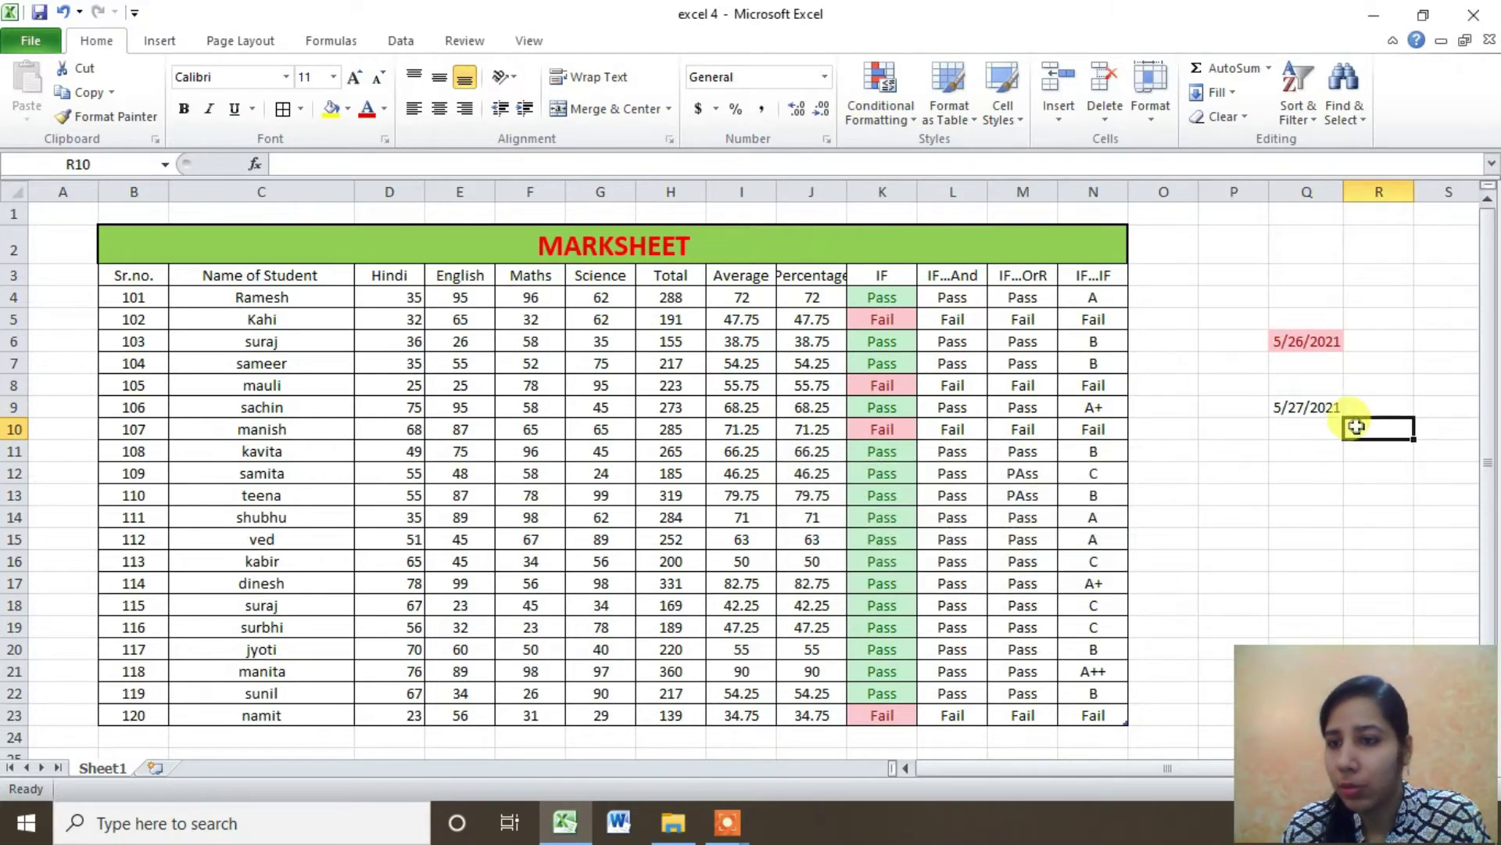
pyautogui.click(1312, 412)
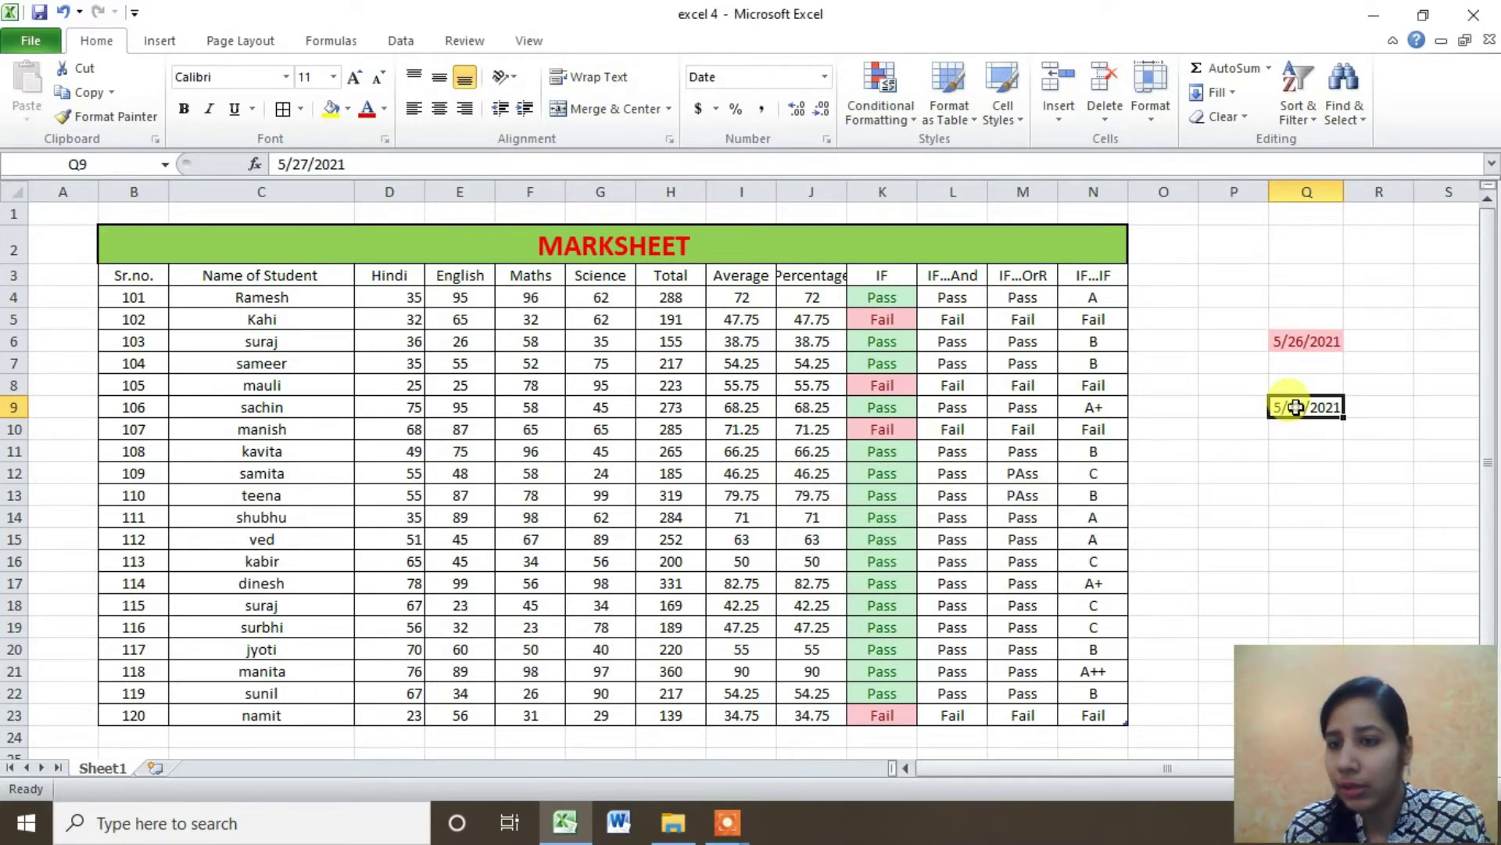
pyautogui.click(1351, 407)
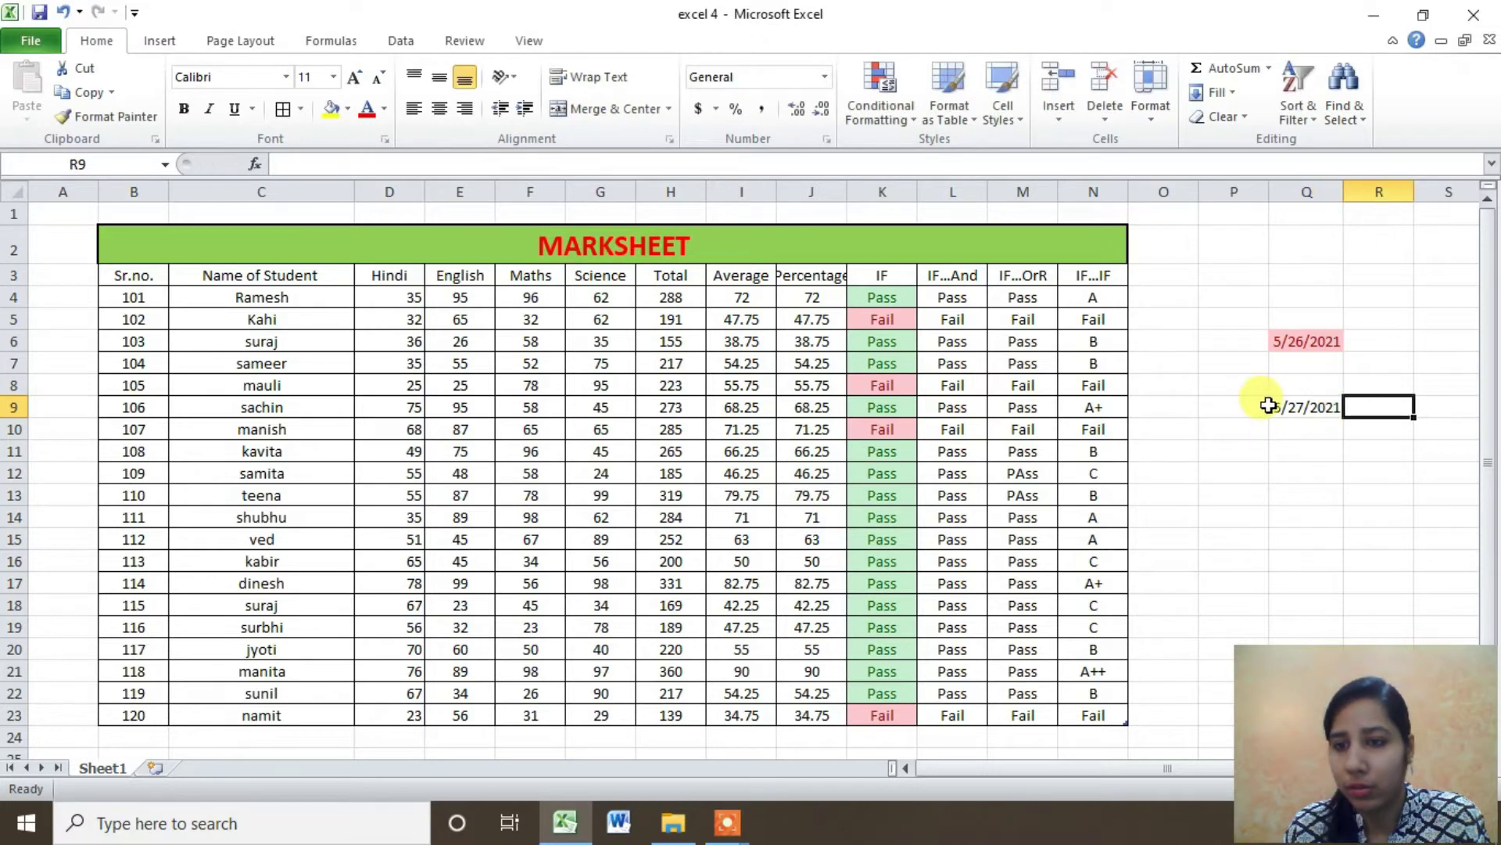
pyautogui.moveTo(1267, 407); pyautogui.dragTo(1377, 408)
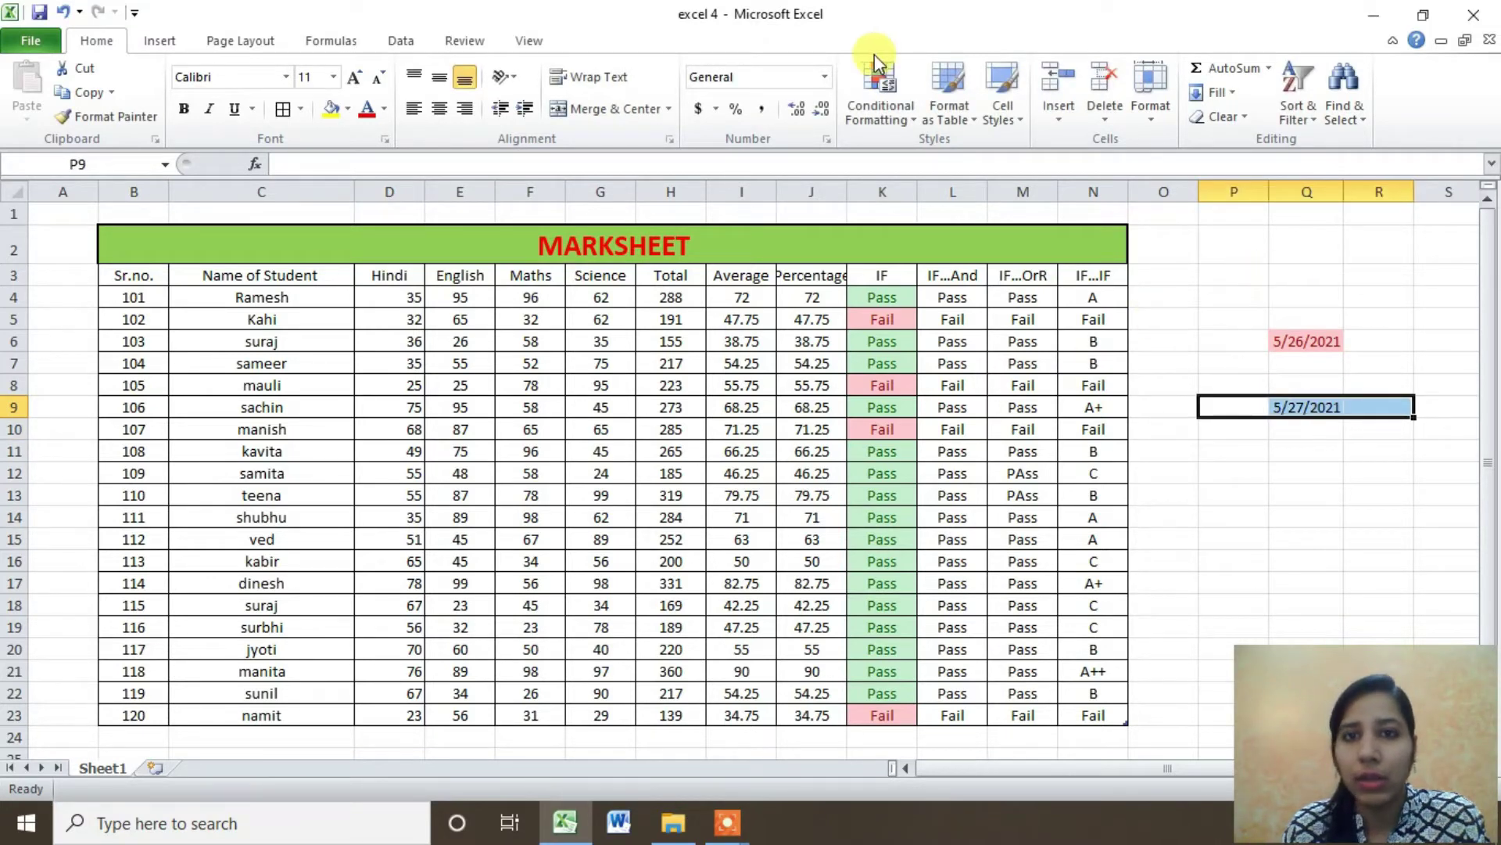
# Open the Text That Contains rule and cancel it
pyautogui.click(897, 92)
pyautogui.moveTo(951, 155)
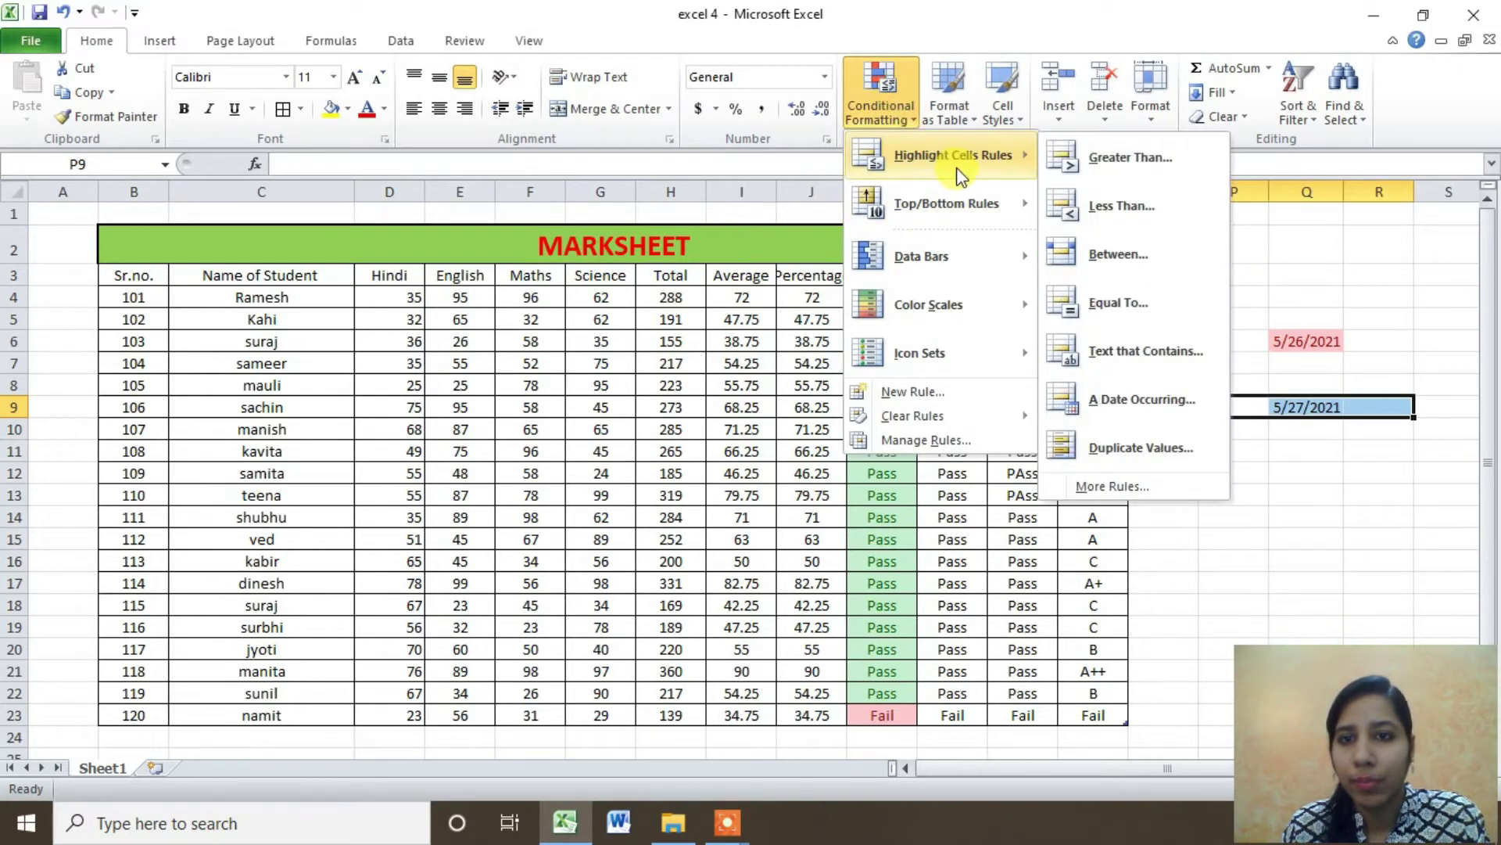
pyautogui.click(1130, 353)
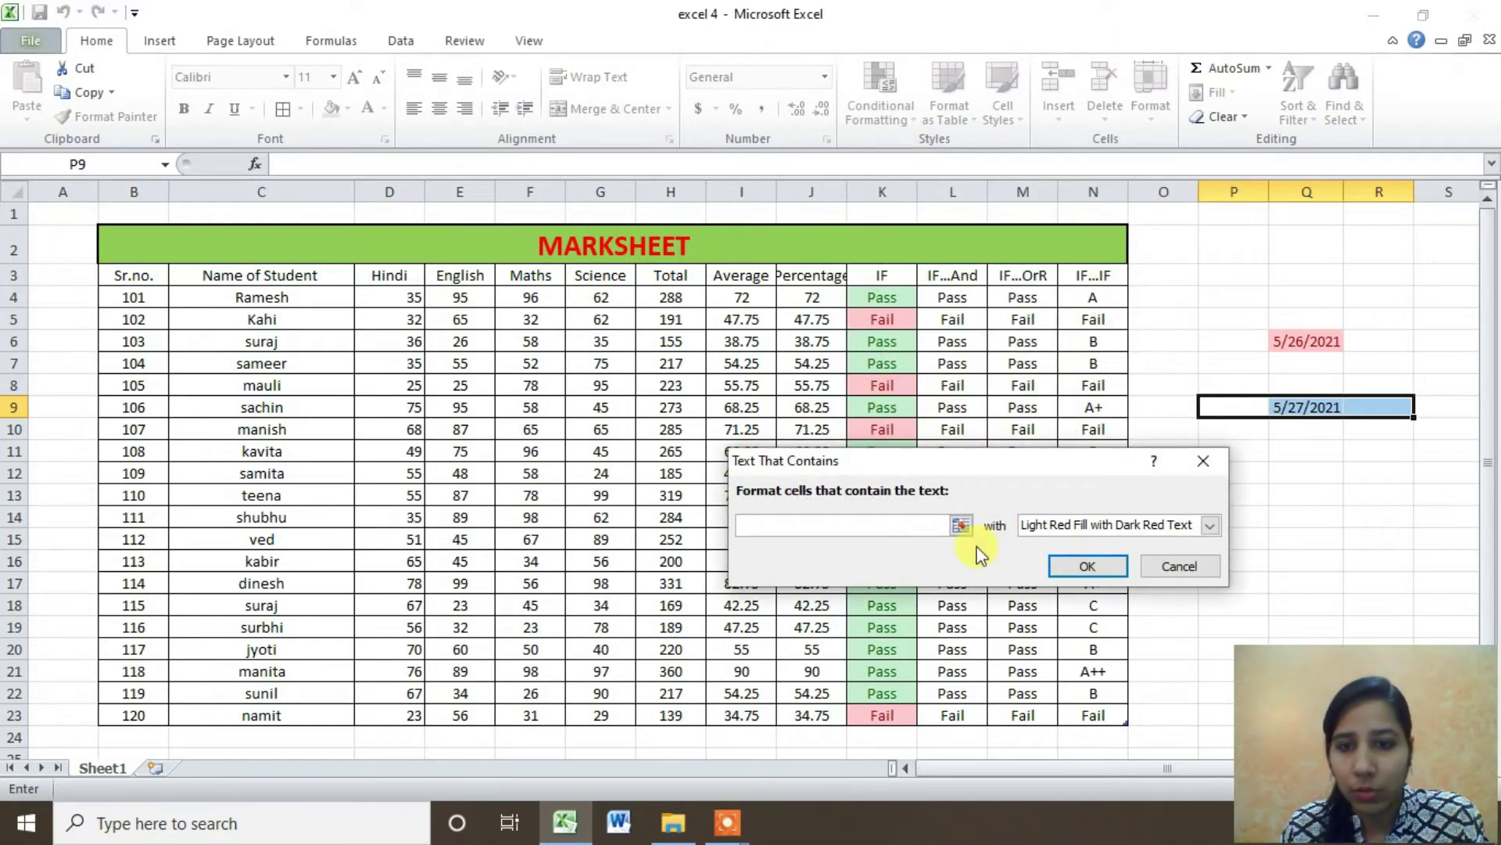
pyautogui.click(1152, 566)
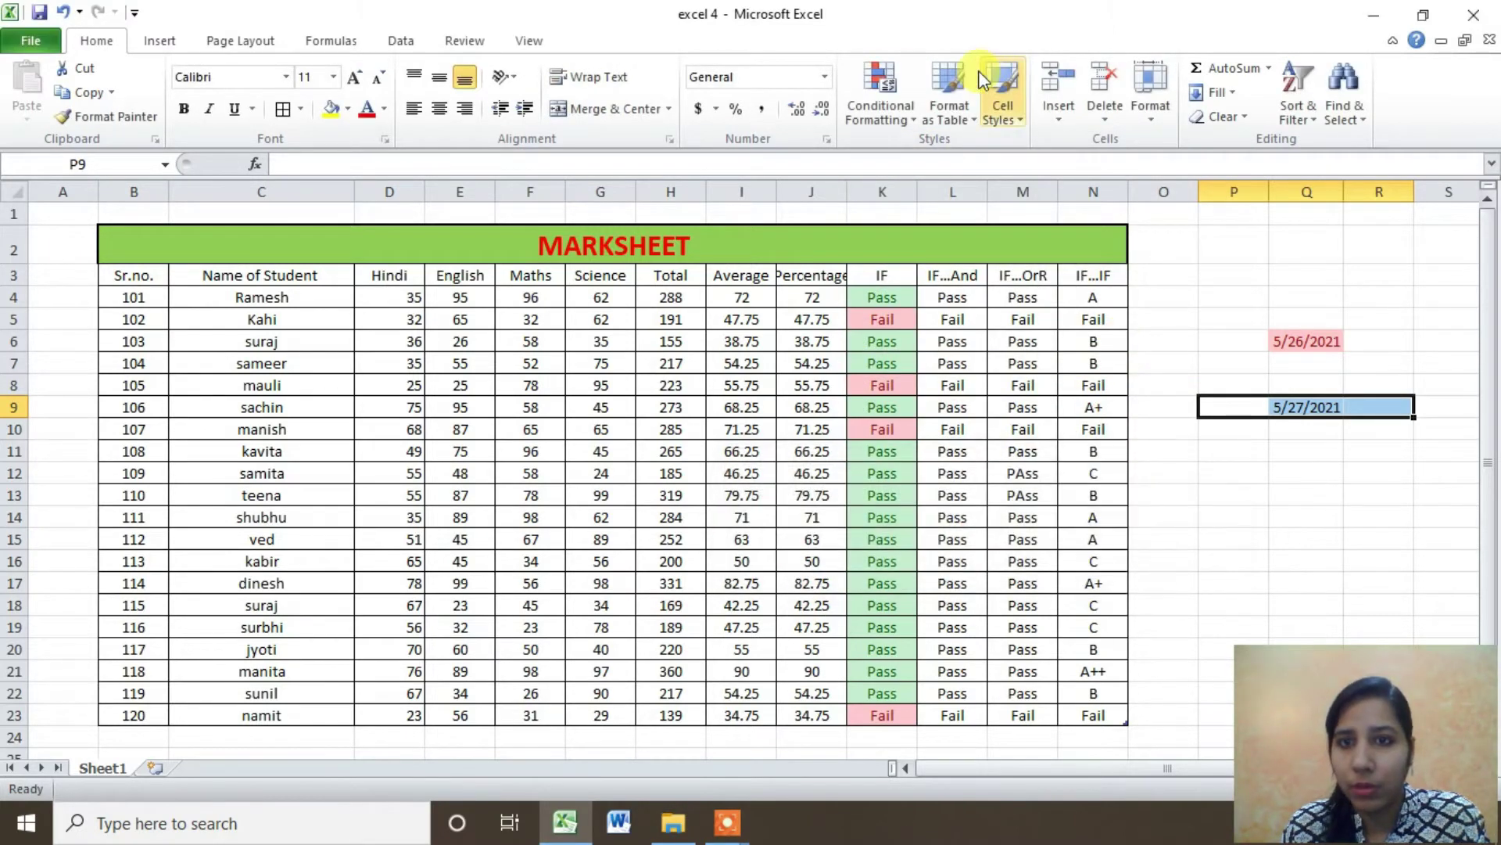
# Apply a 'Tomorrow' date rule with green fill so Q9's 5/27/2021 turns green
pyautogui.click(904, 120)
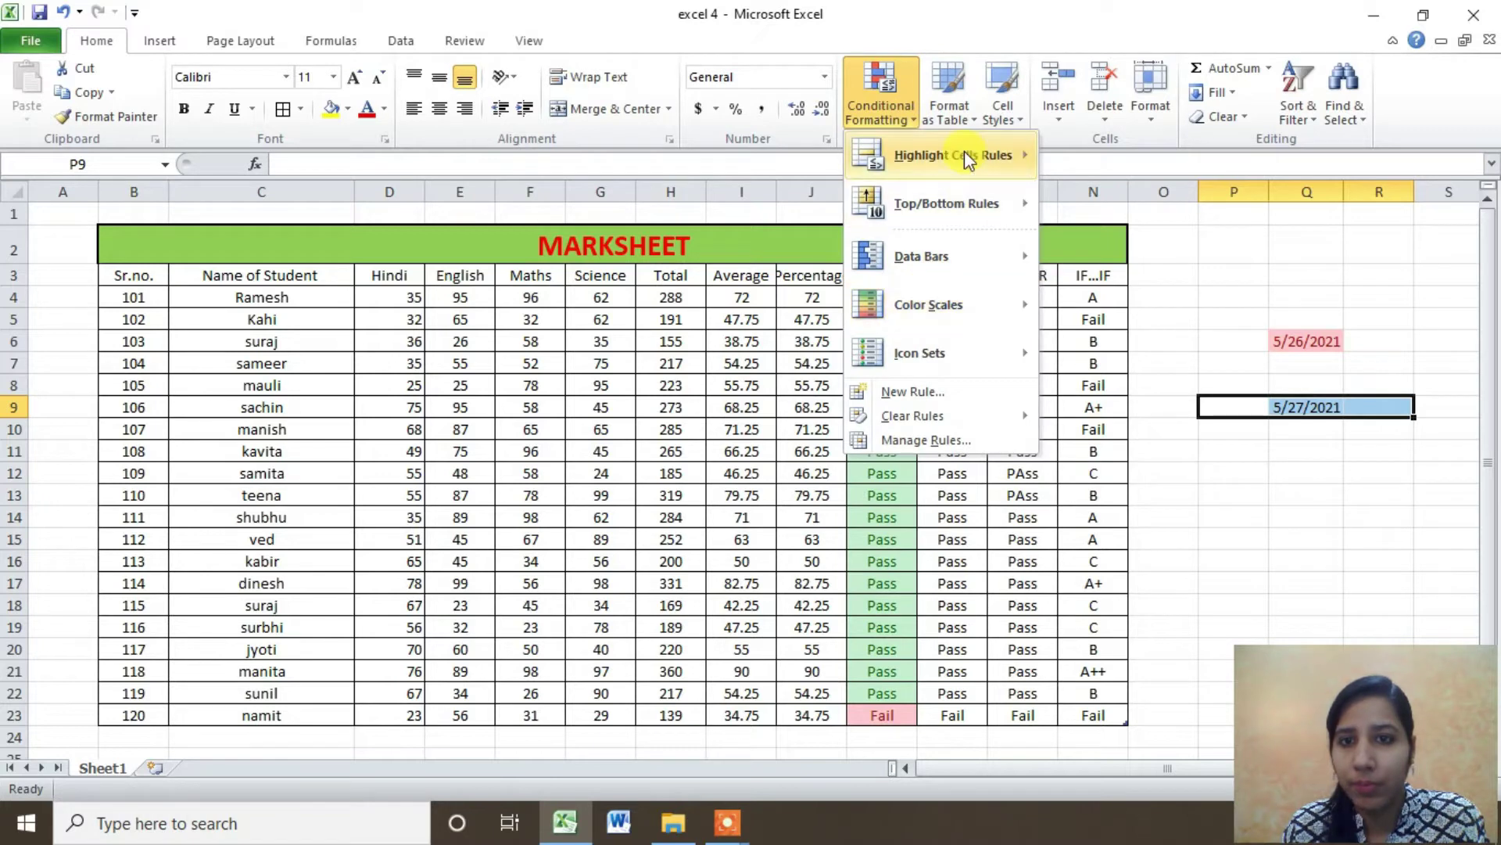
pyautogui.moveTo(951, 155)
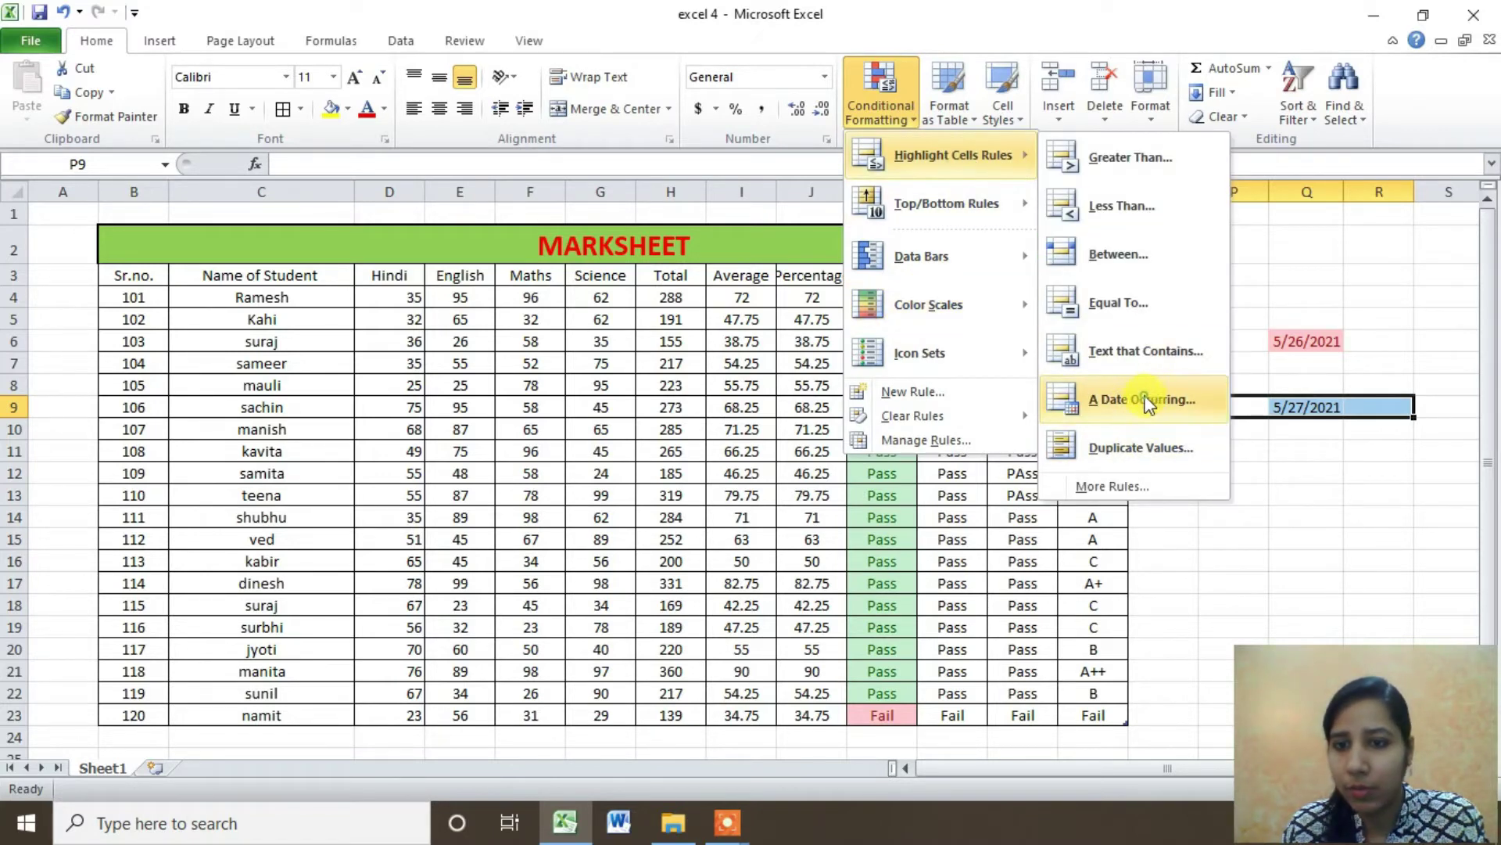
pyautogui.click(1147, 400)
pyautogui.click(905, 525)
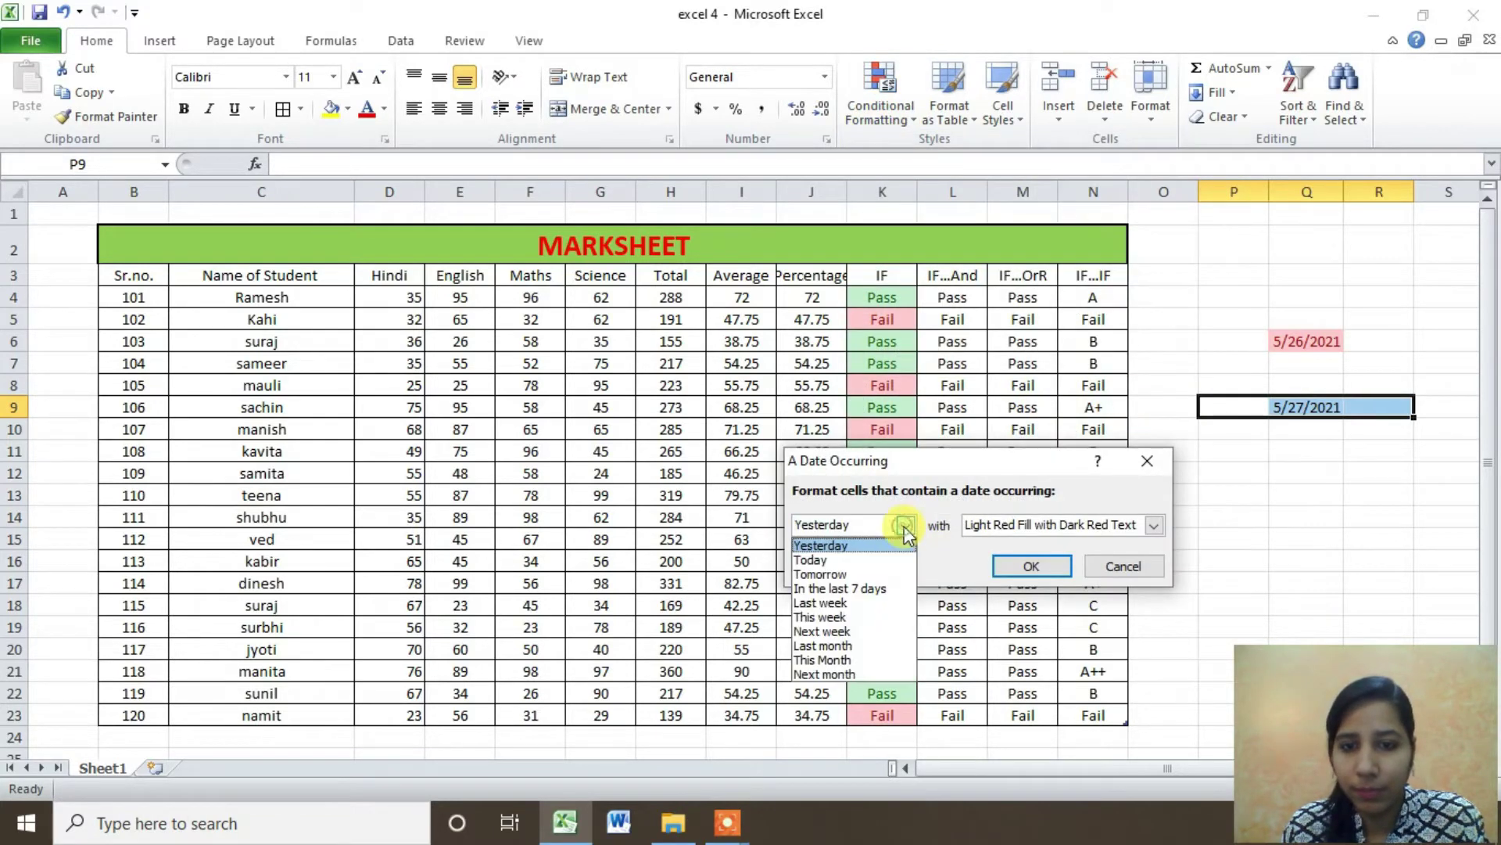
pyautogui.click(872, 572)
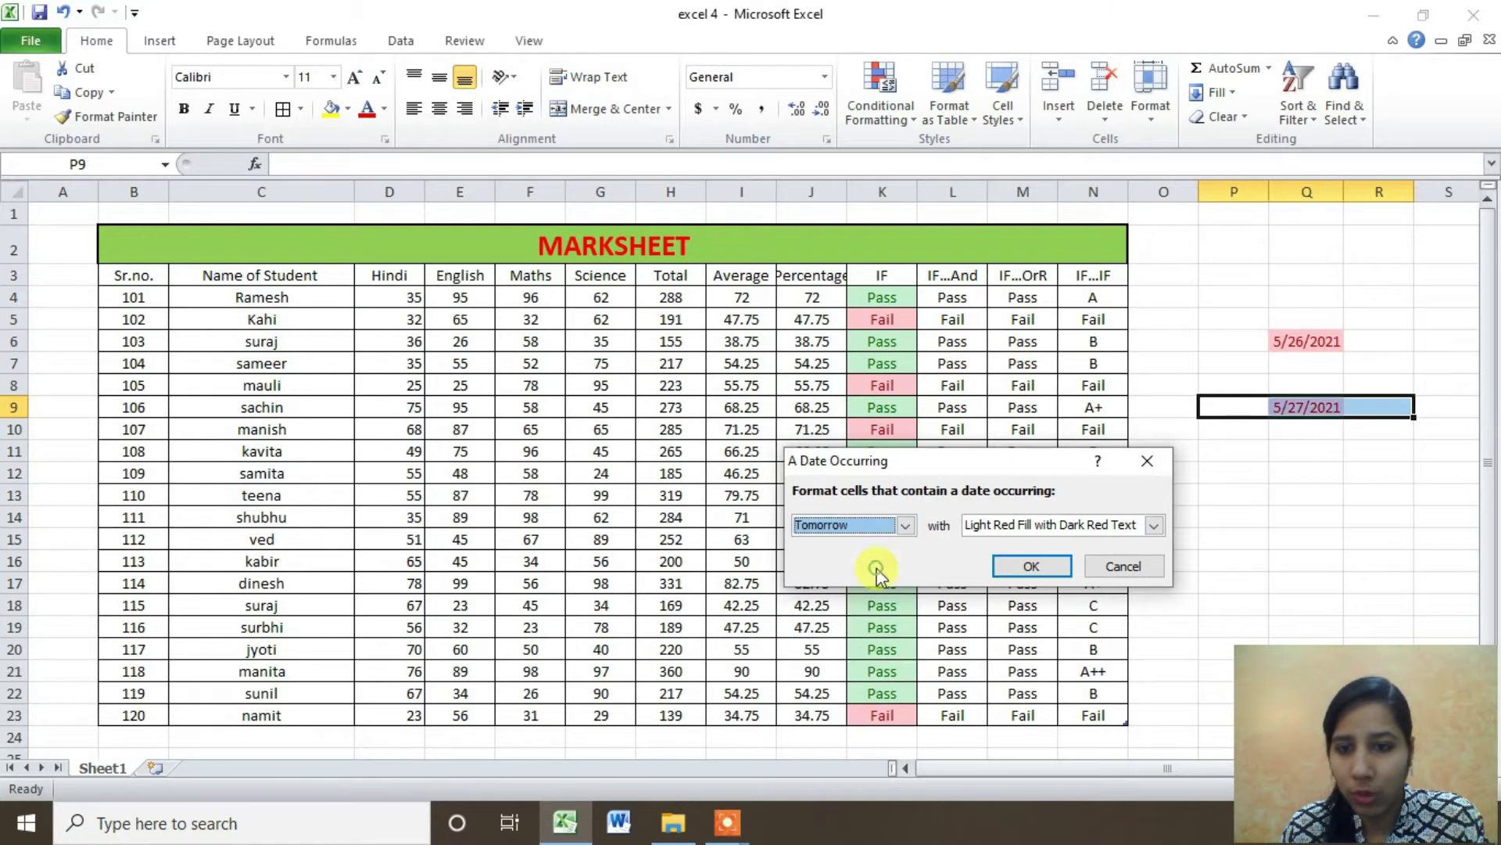
pyautogui.click(1007, 530)
pyautogui.click(1027, 566)
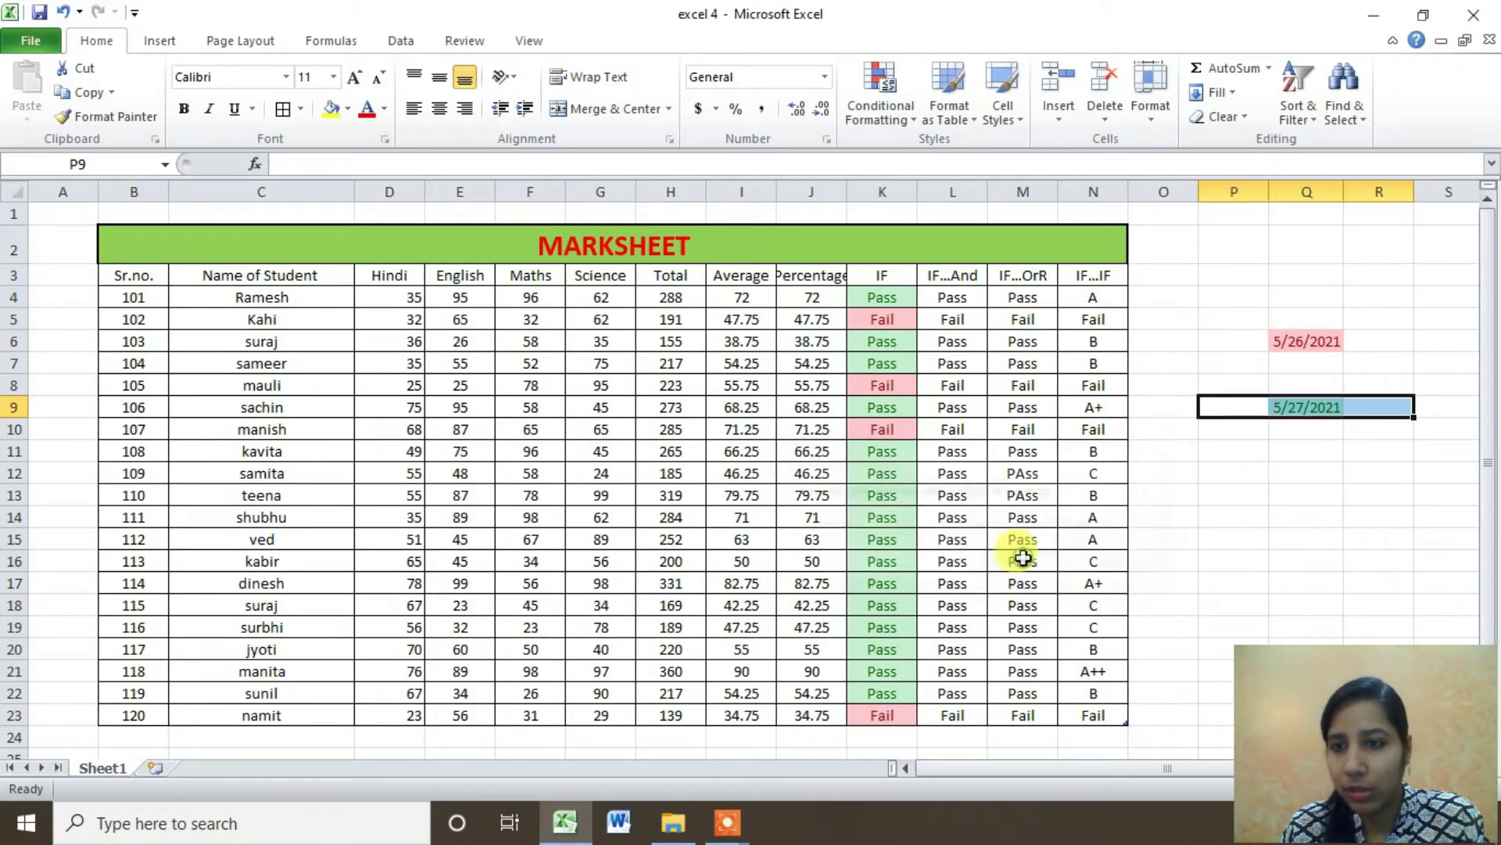
pyautogui.click(1345, 495)
pyautogui.click(1285, 407)
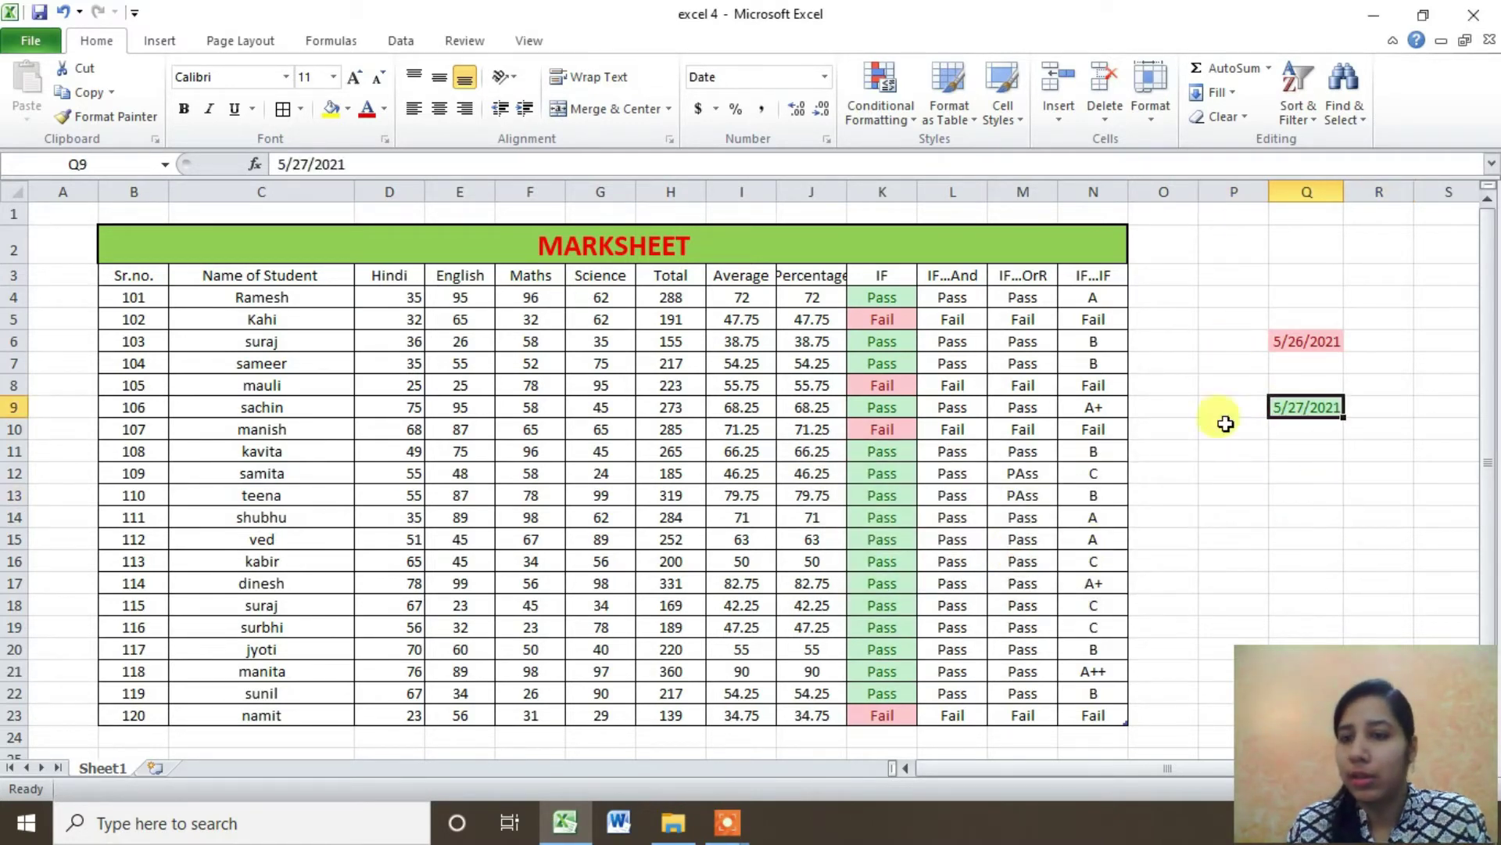
pyautogui.moveTo(1300, 342); pyautogui.dragTo(1314, 429)
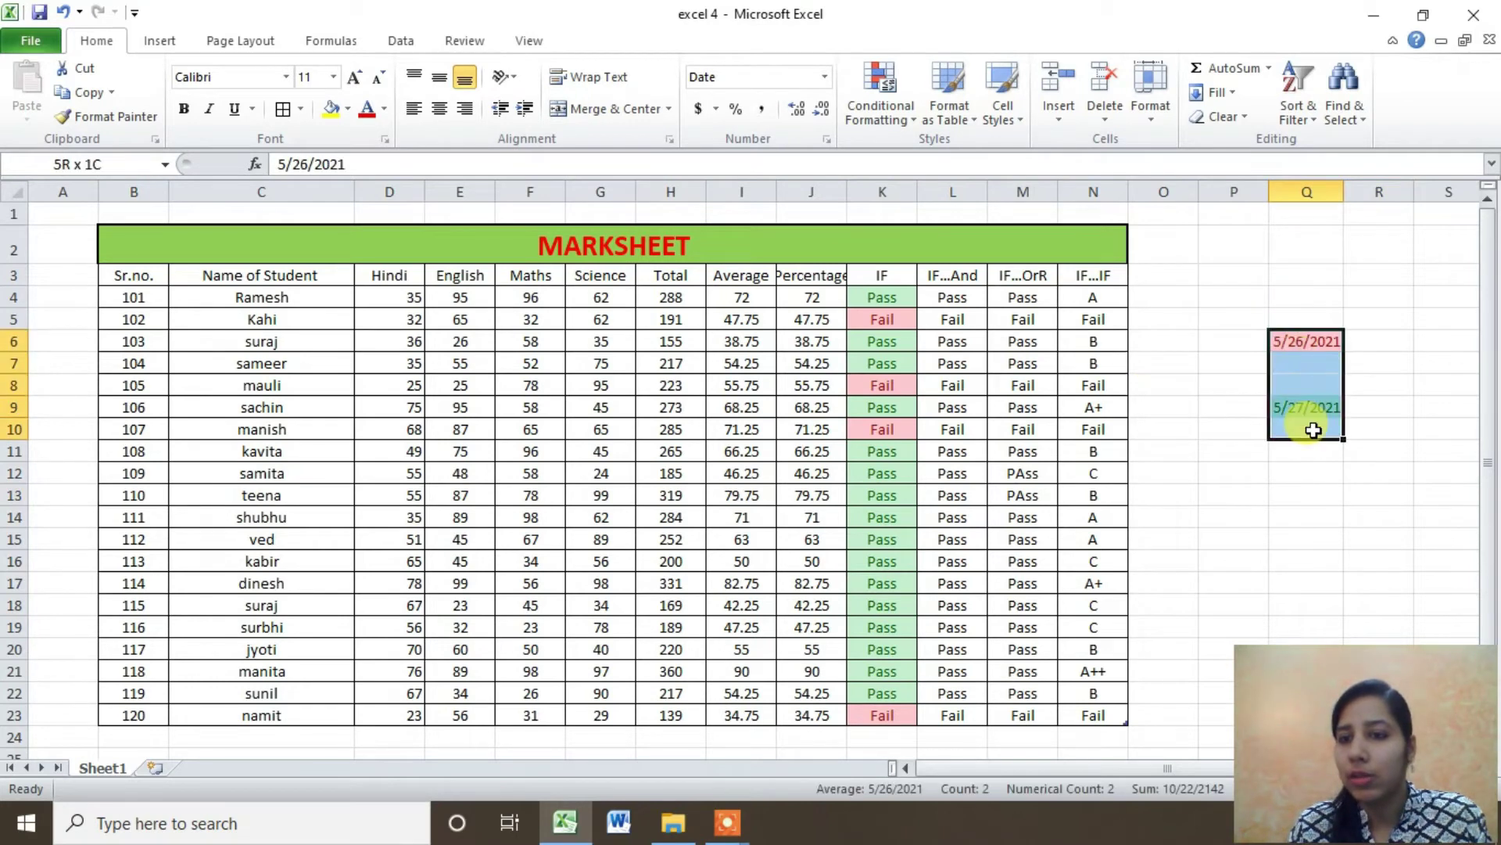
pyautogui.click(1301, 488)
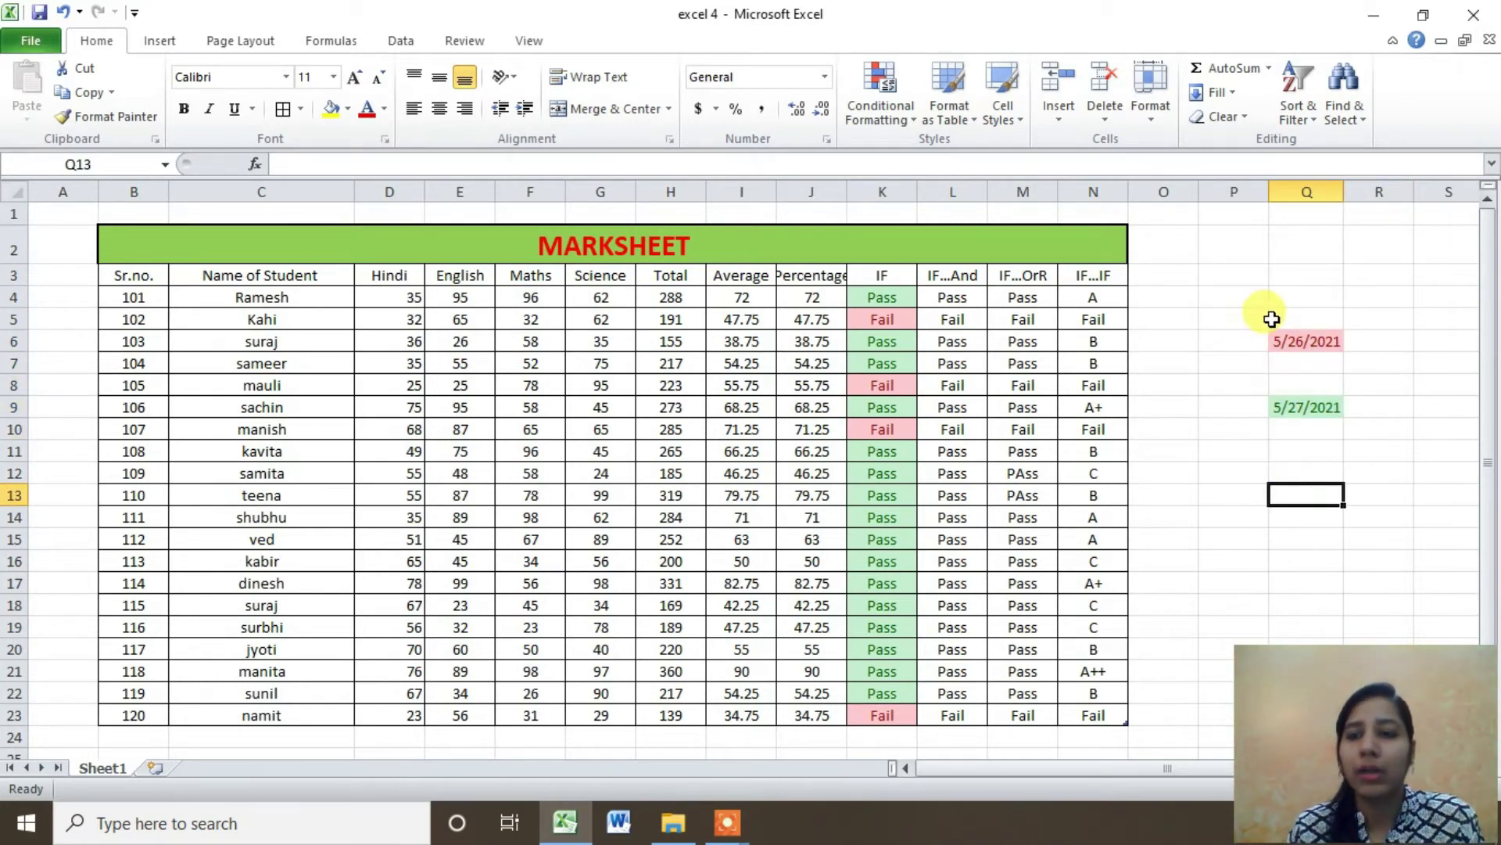
pyautogui.moveTo(1272, 316); pyautogui.dragTo(1290, 418)
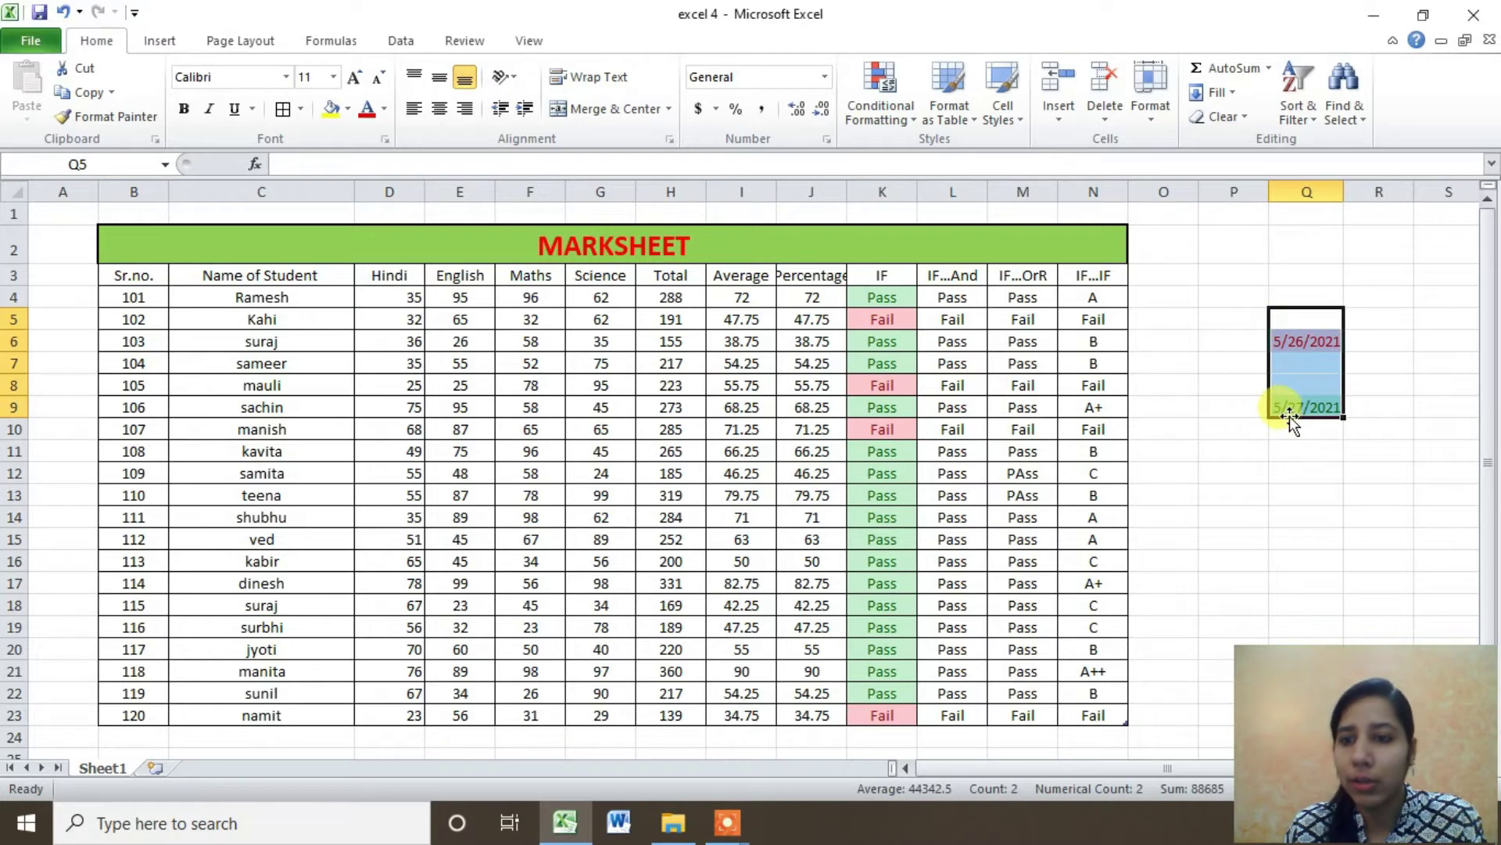
pyautogui.click(910, 127)
pyautogui.moveTo(951, 155)
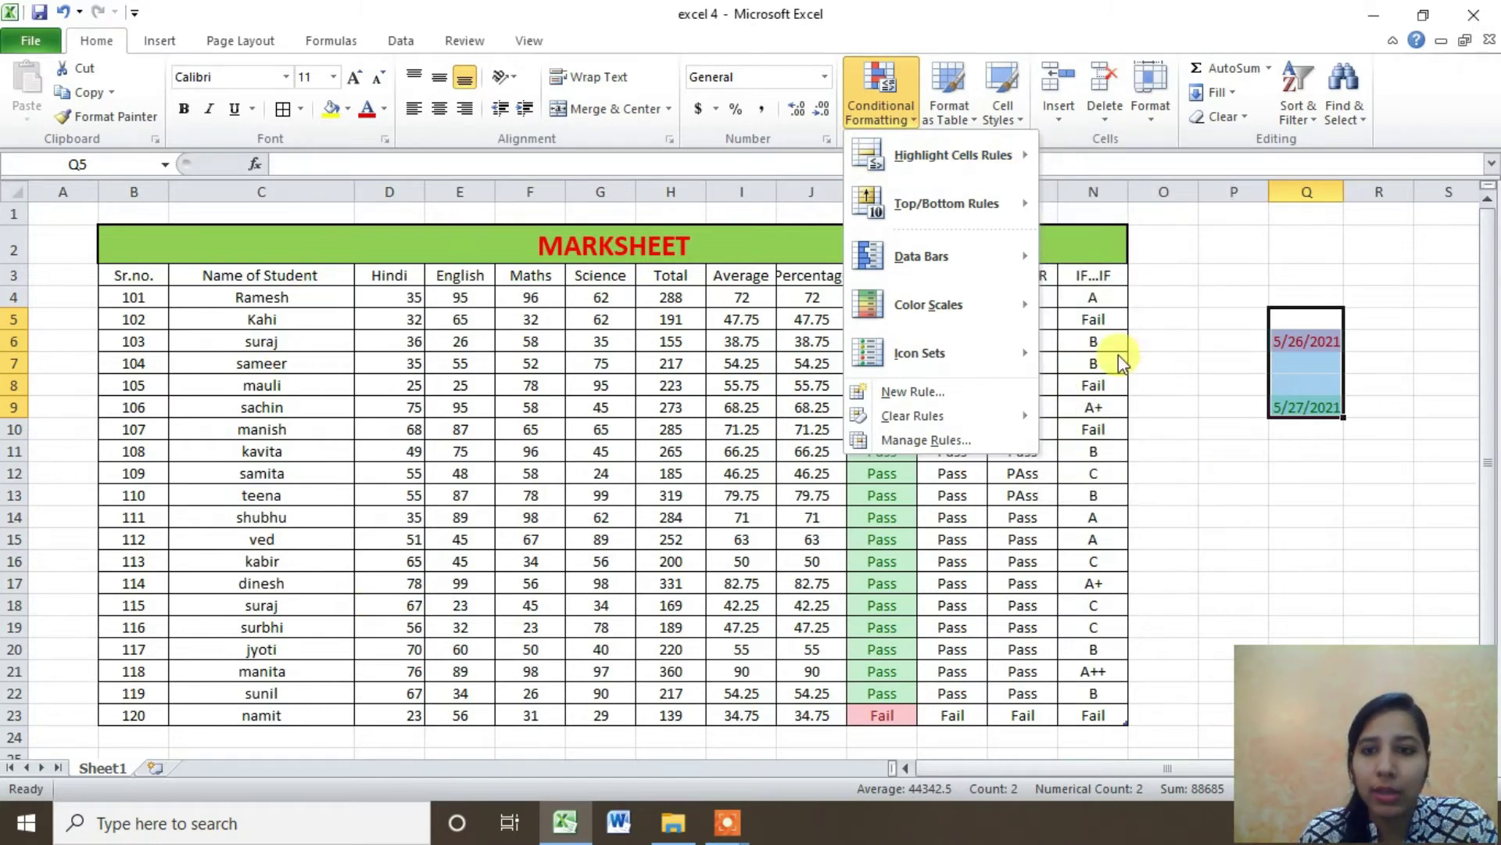
pyautogui.click(1151, 348)
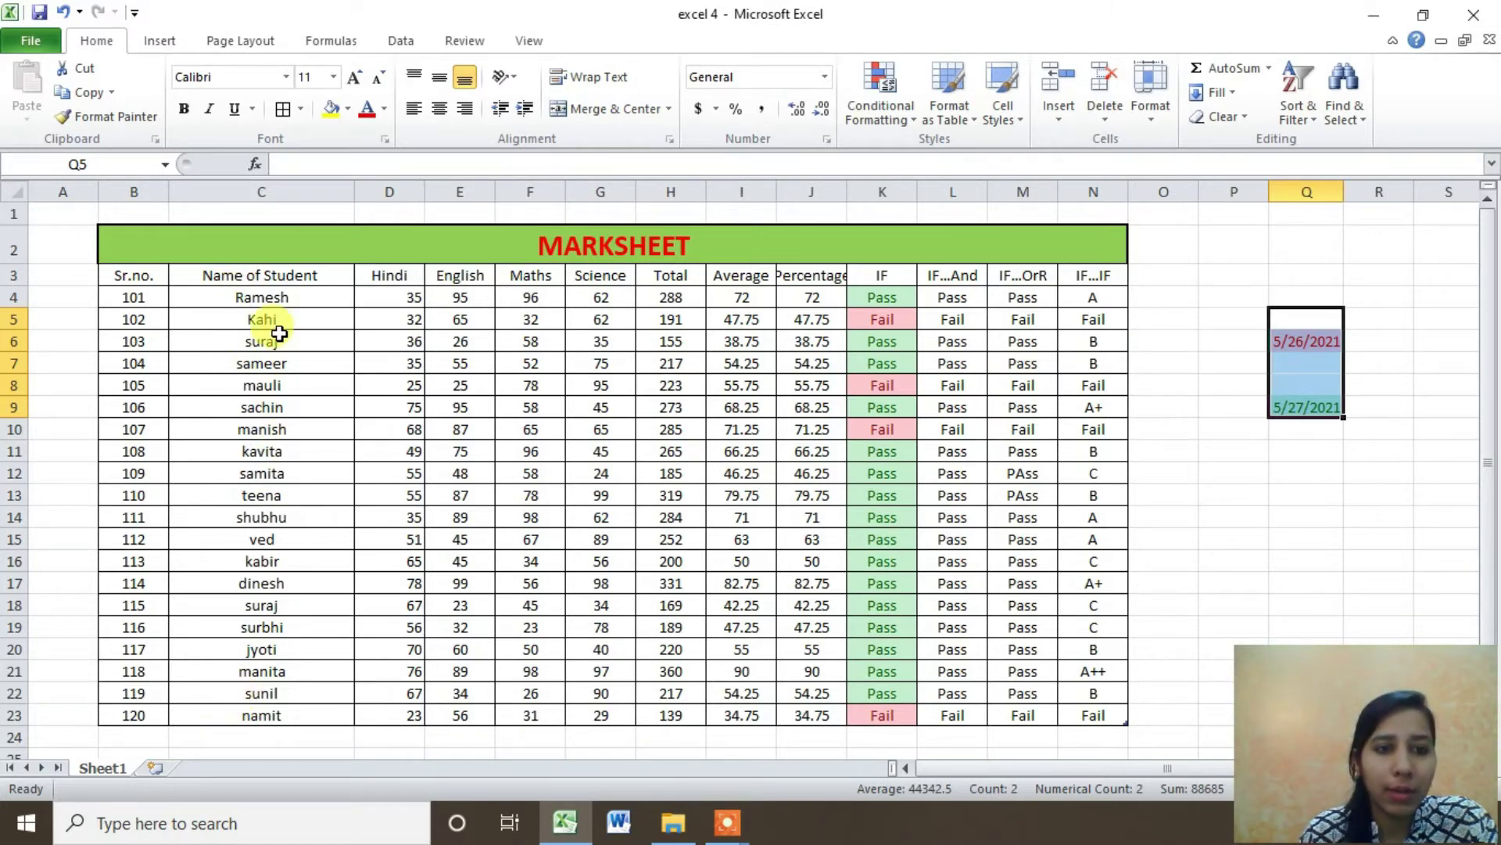
# Change C16 from kabir to ramesh and C8 from mauli to kahi
pyautogui.doubleClick(288, 561)
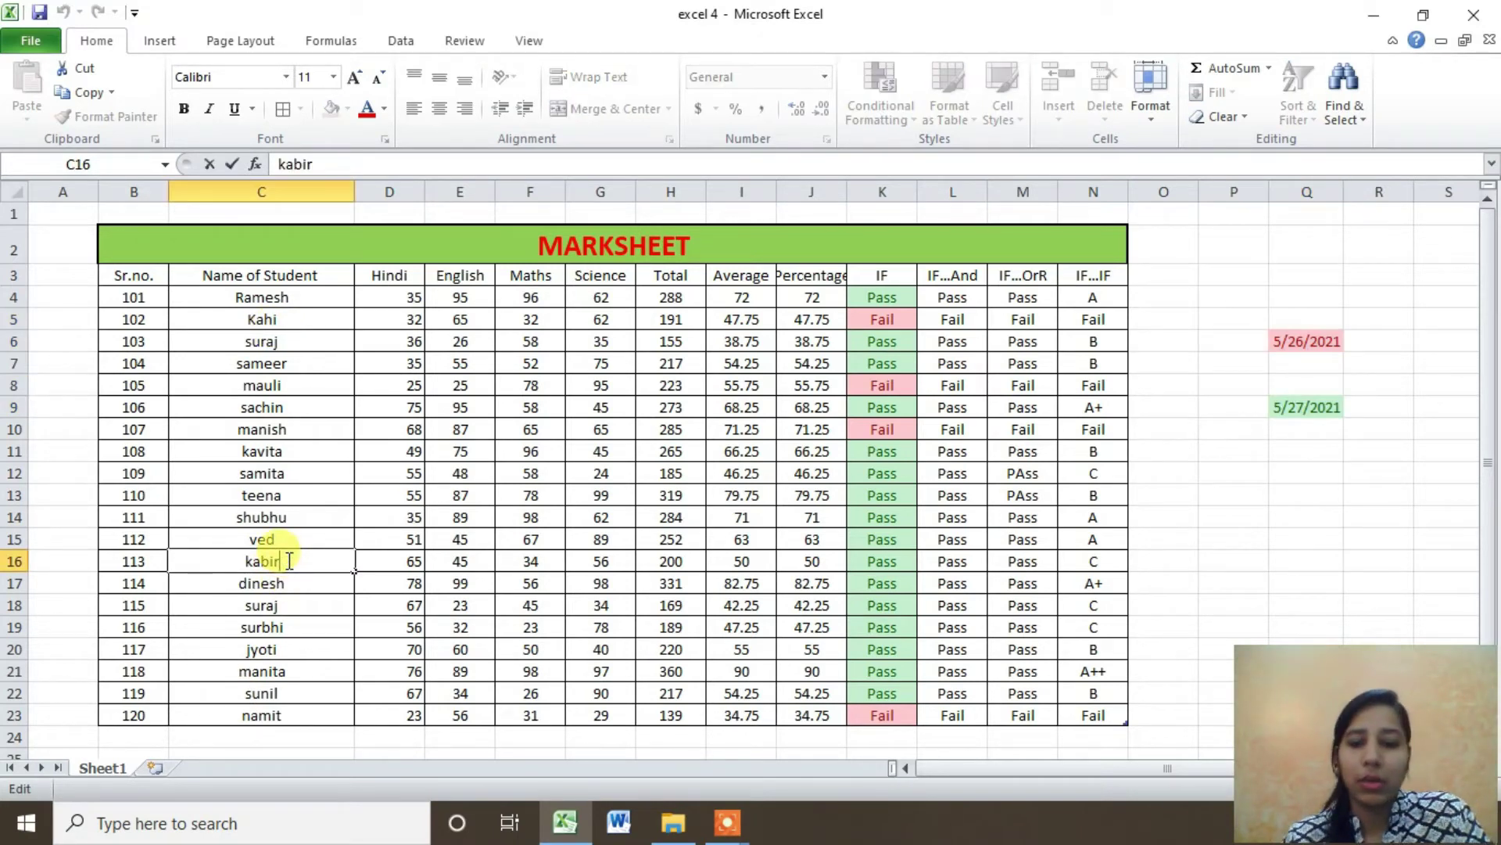
pyautogui.write('ramesh')
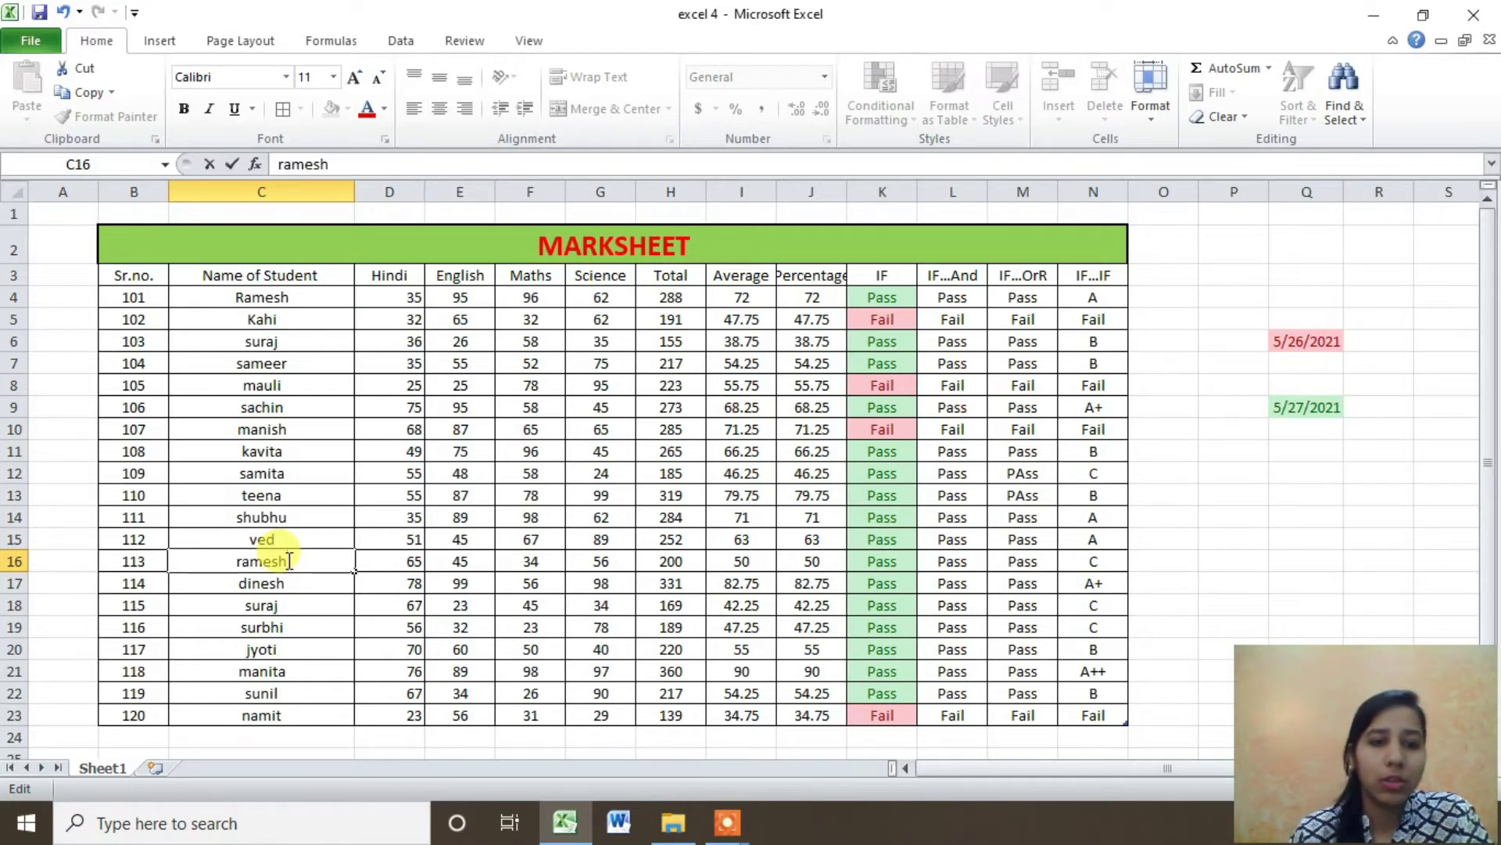
pyautogui.click(311, 626)
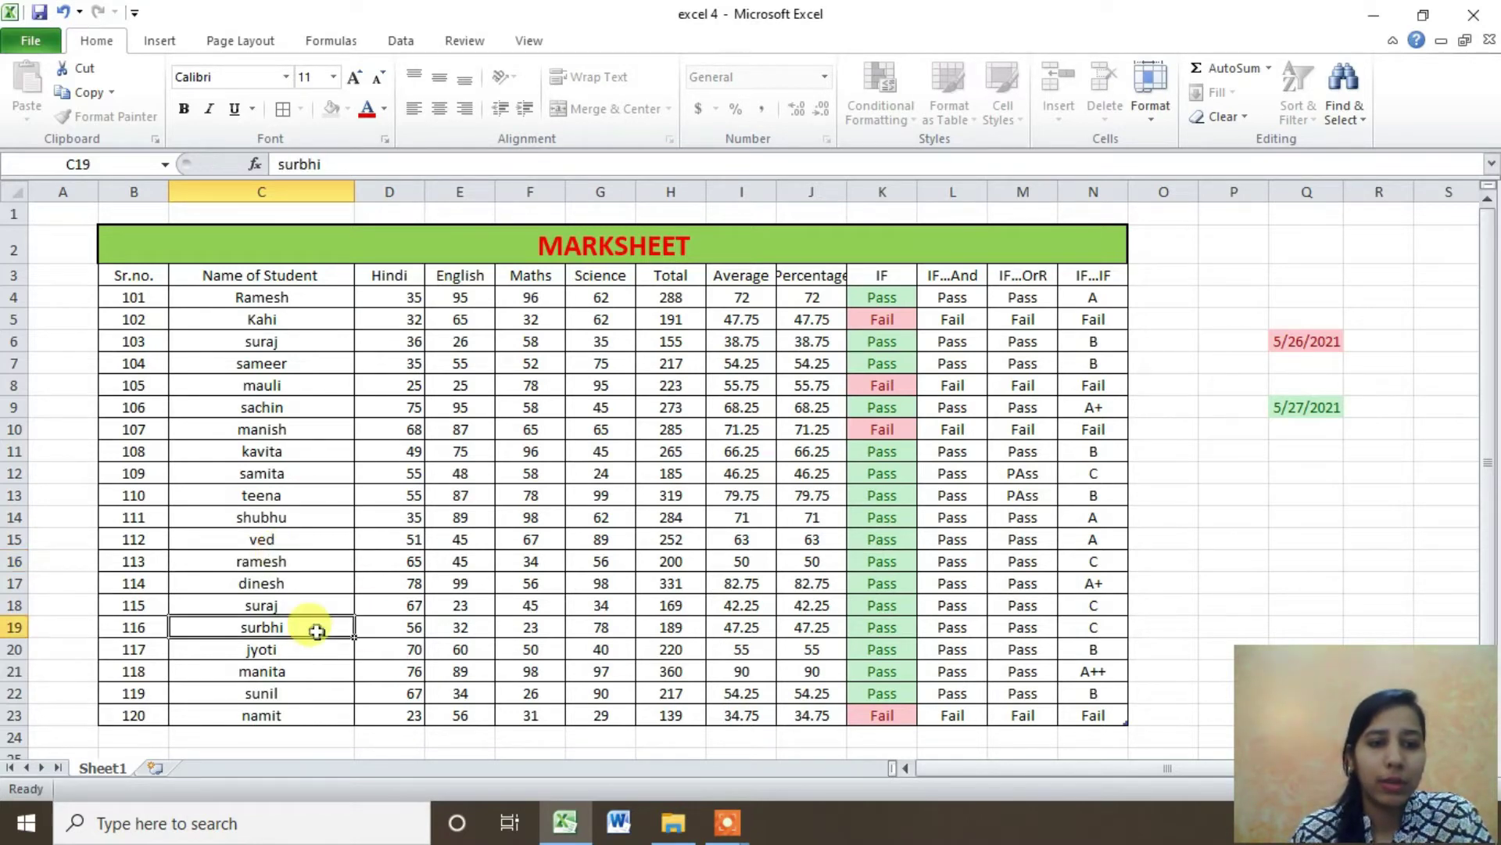
pyautogui.doubleClick(287, 385)
pyautogui.write('kahi')
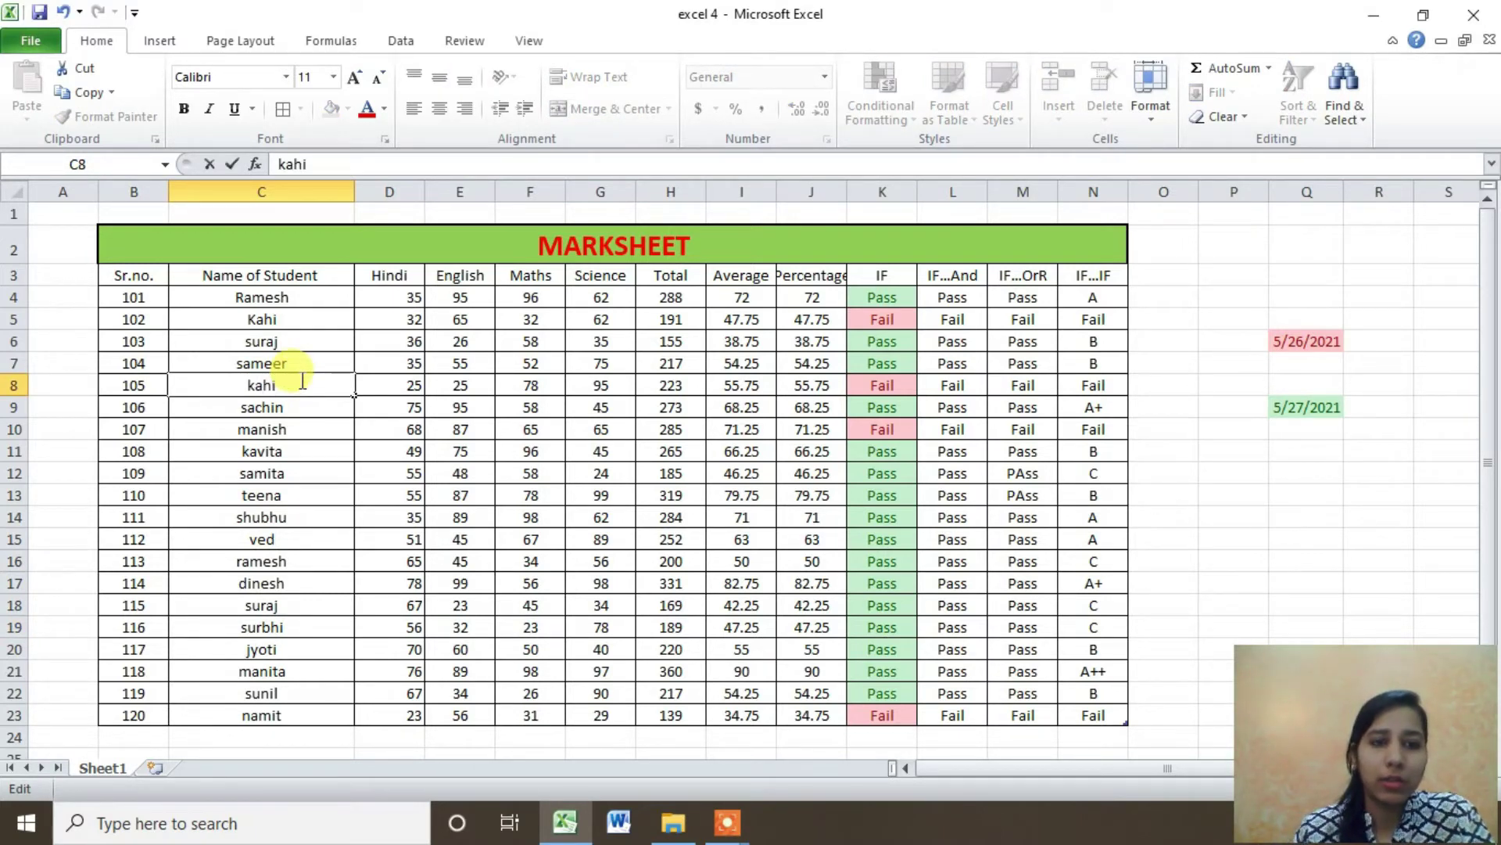
pyautogui.click(294, 407)
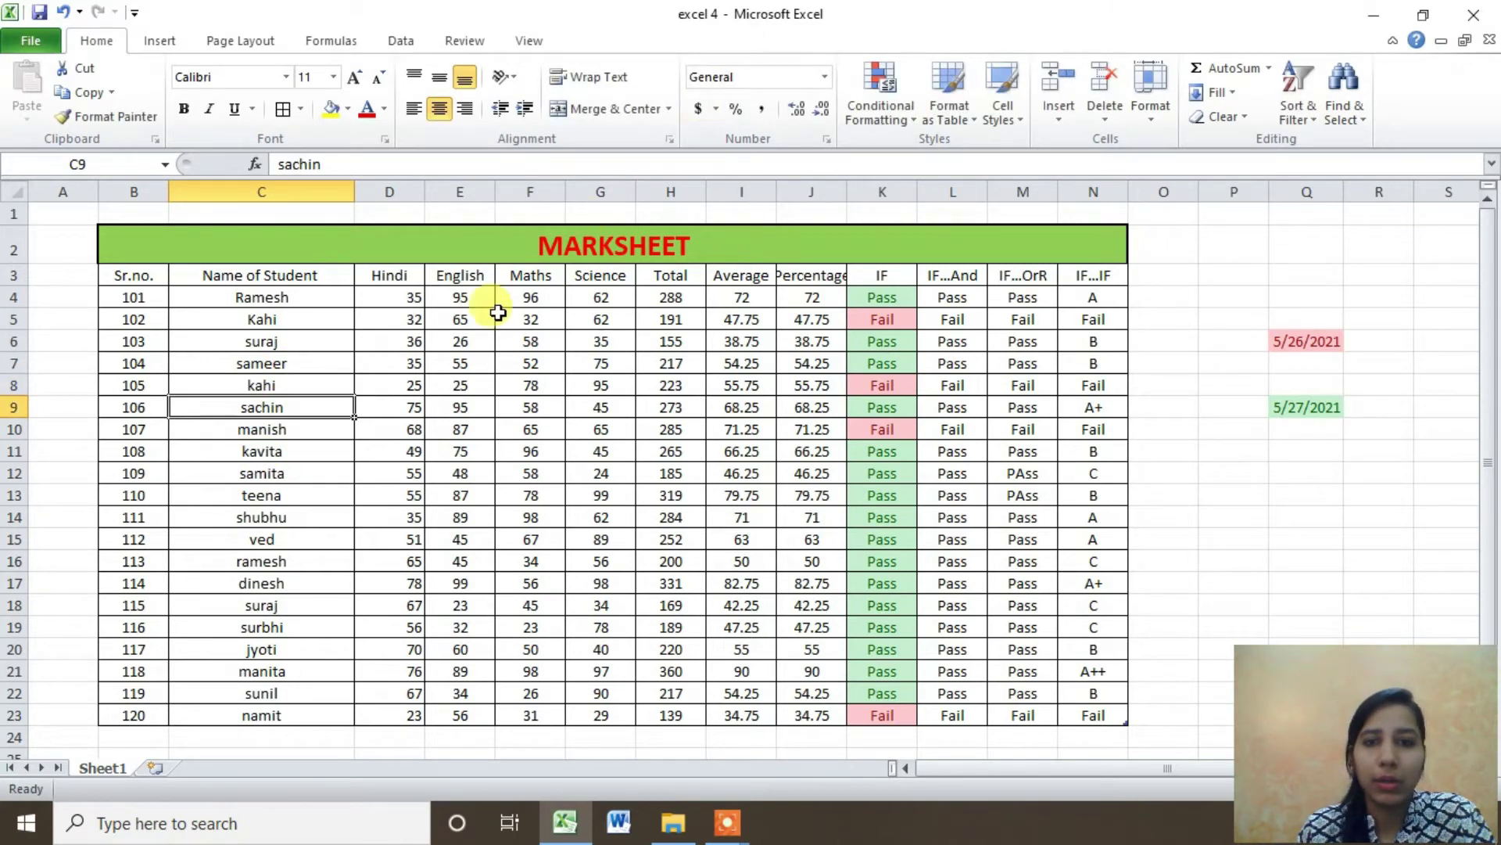
pyautogui.click(280, 275)
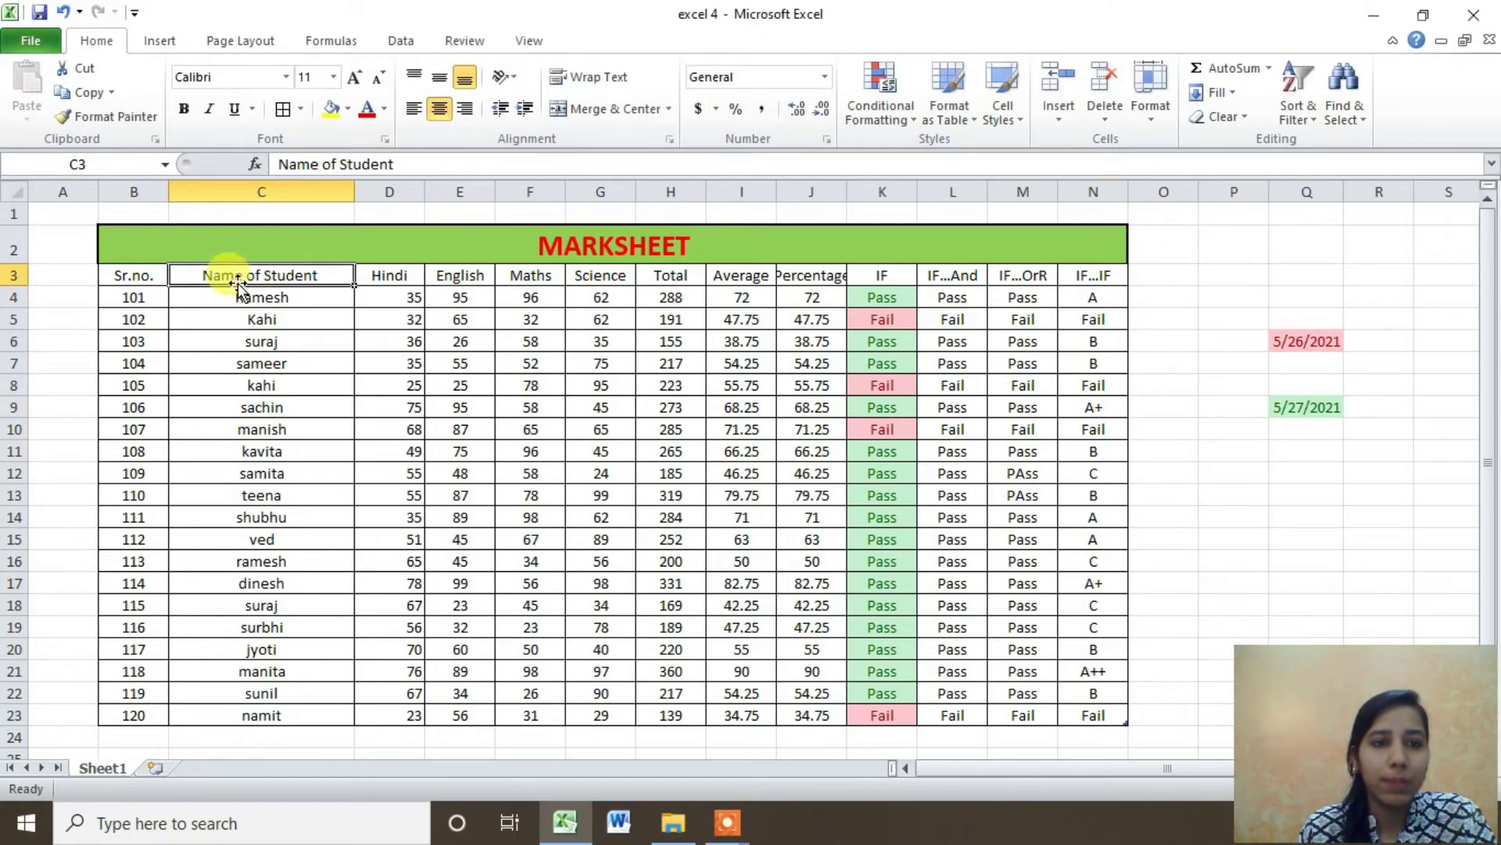
# Apply a Duplicate Values rule with light red fill and dark red text to C3:C23
pyautogui.moveTo(239, 281); pyautogui.dragTo(262, 714)
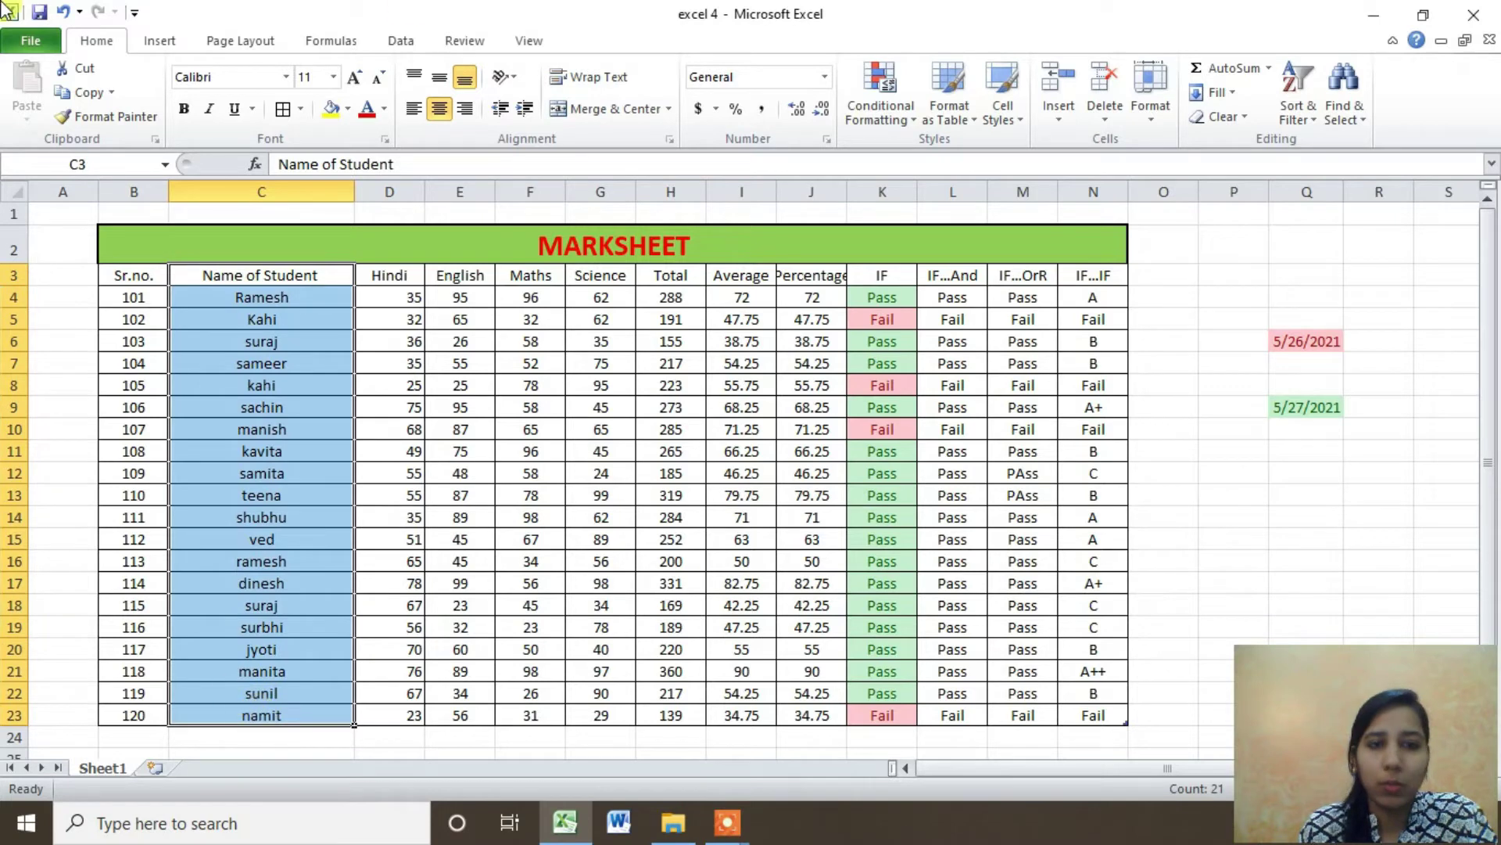
pyautogui.click(919, 124)
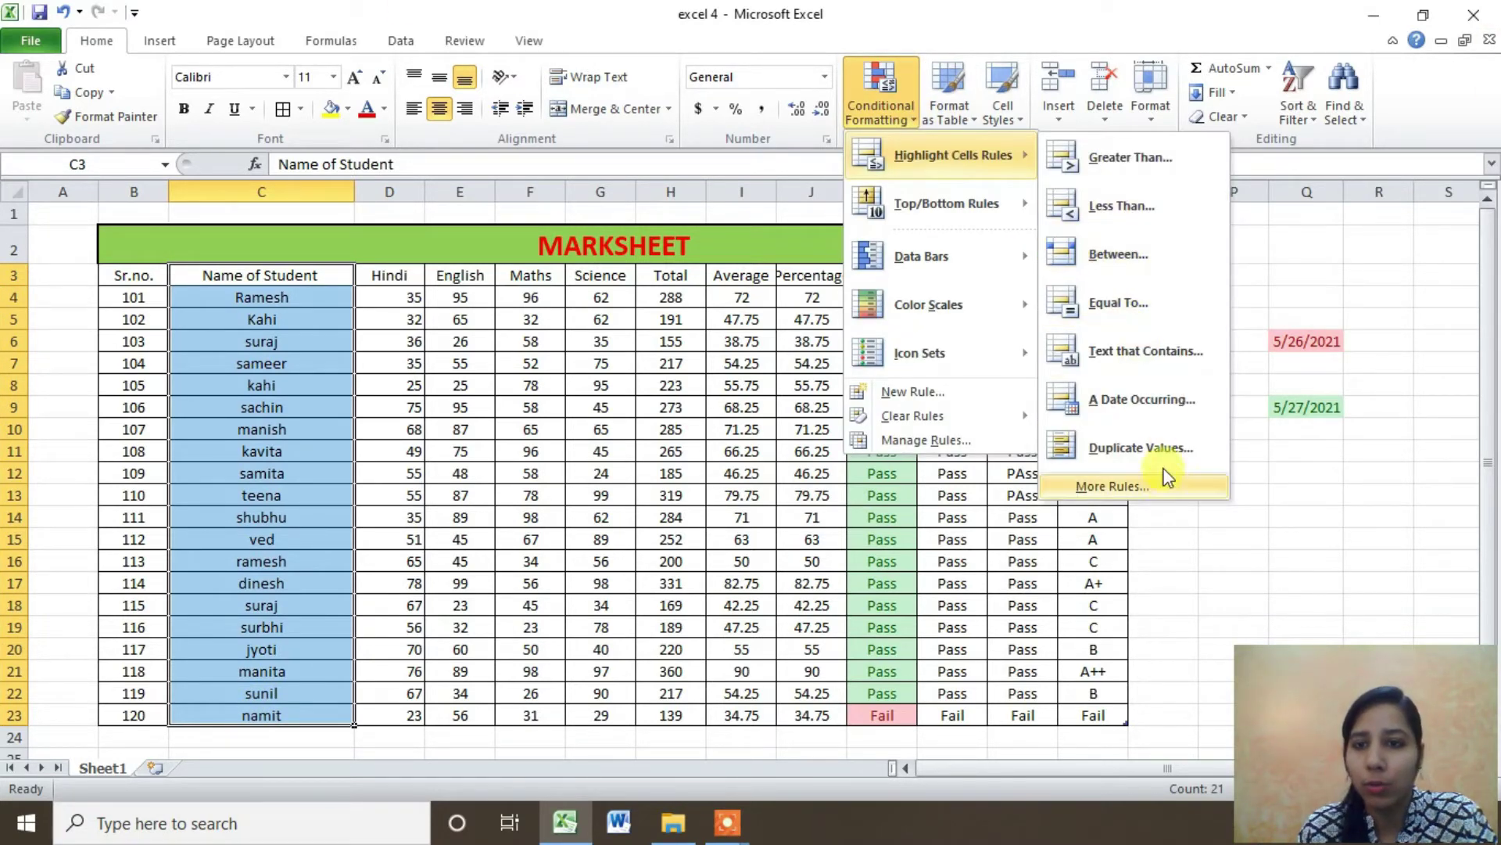
pyautogui.click(1146, 447)
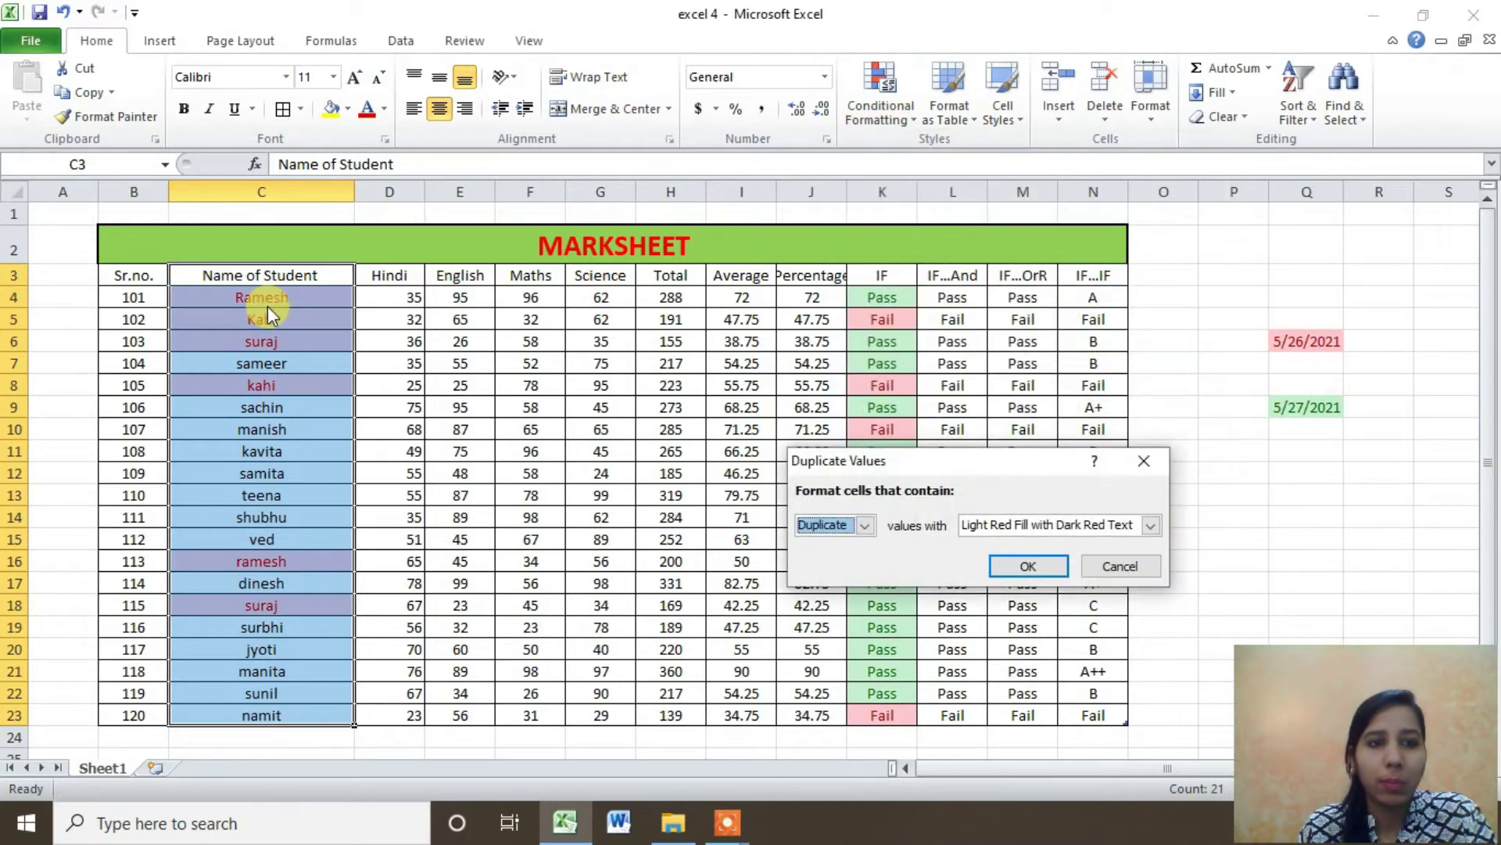
pyautogui.click(1028, 568)
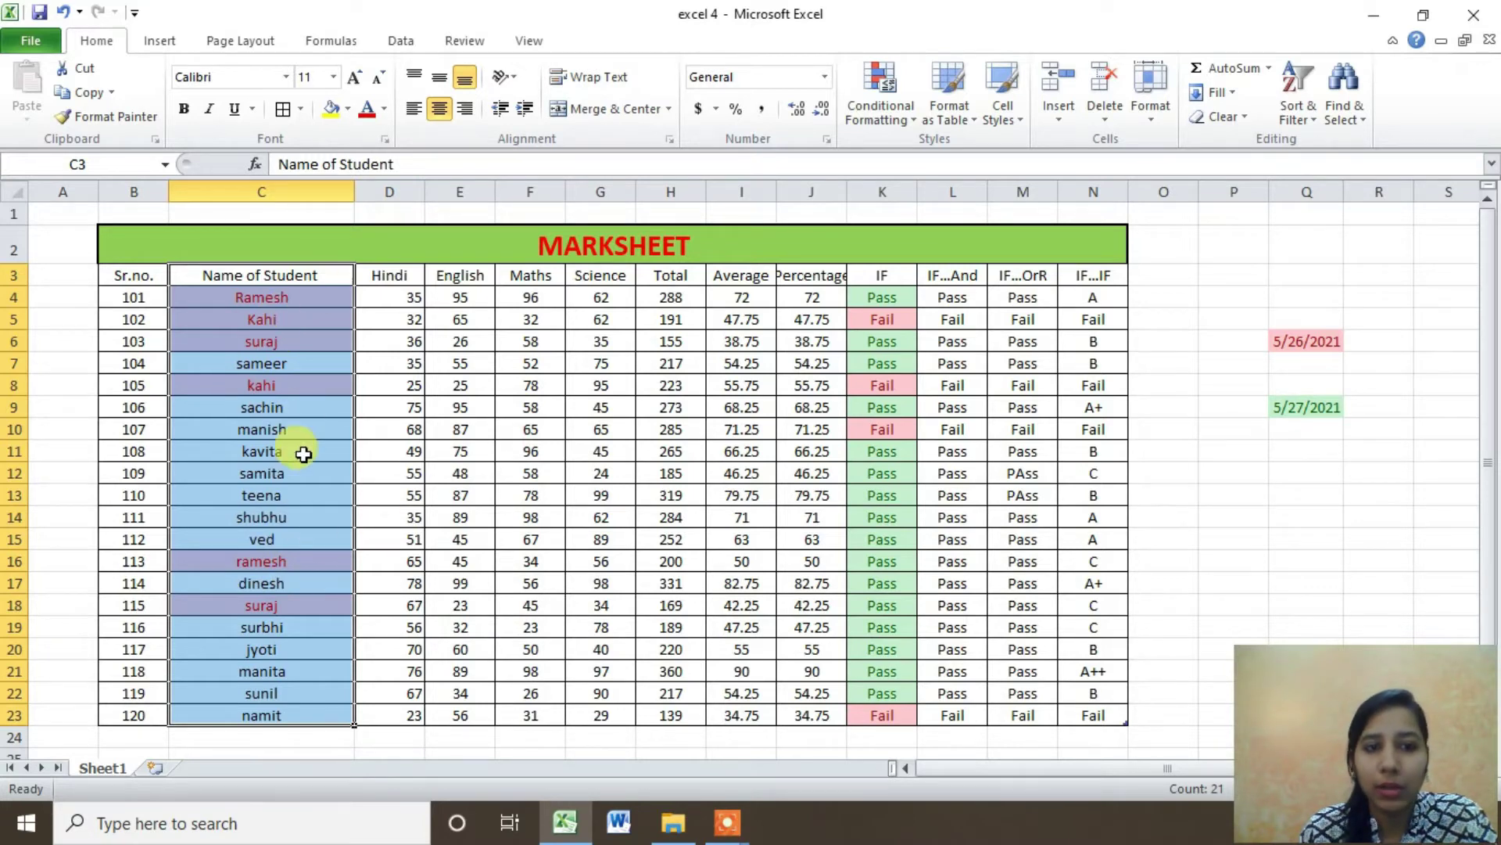
pyautogui.click(290, 560)
# Rename C16 to manisha, change C8's kahi, and rename C18 to sourabh to clear duplicates
pyautogui.doubleClick(291, 561)
pyautogui.write('manisha')
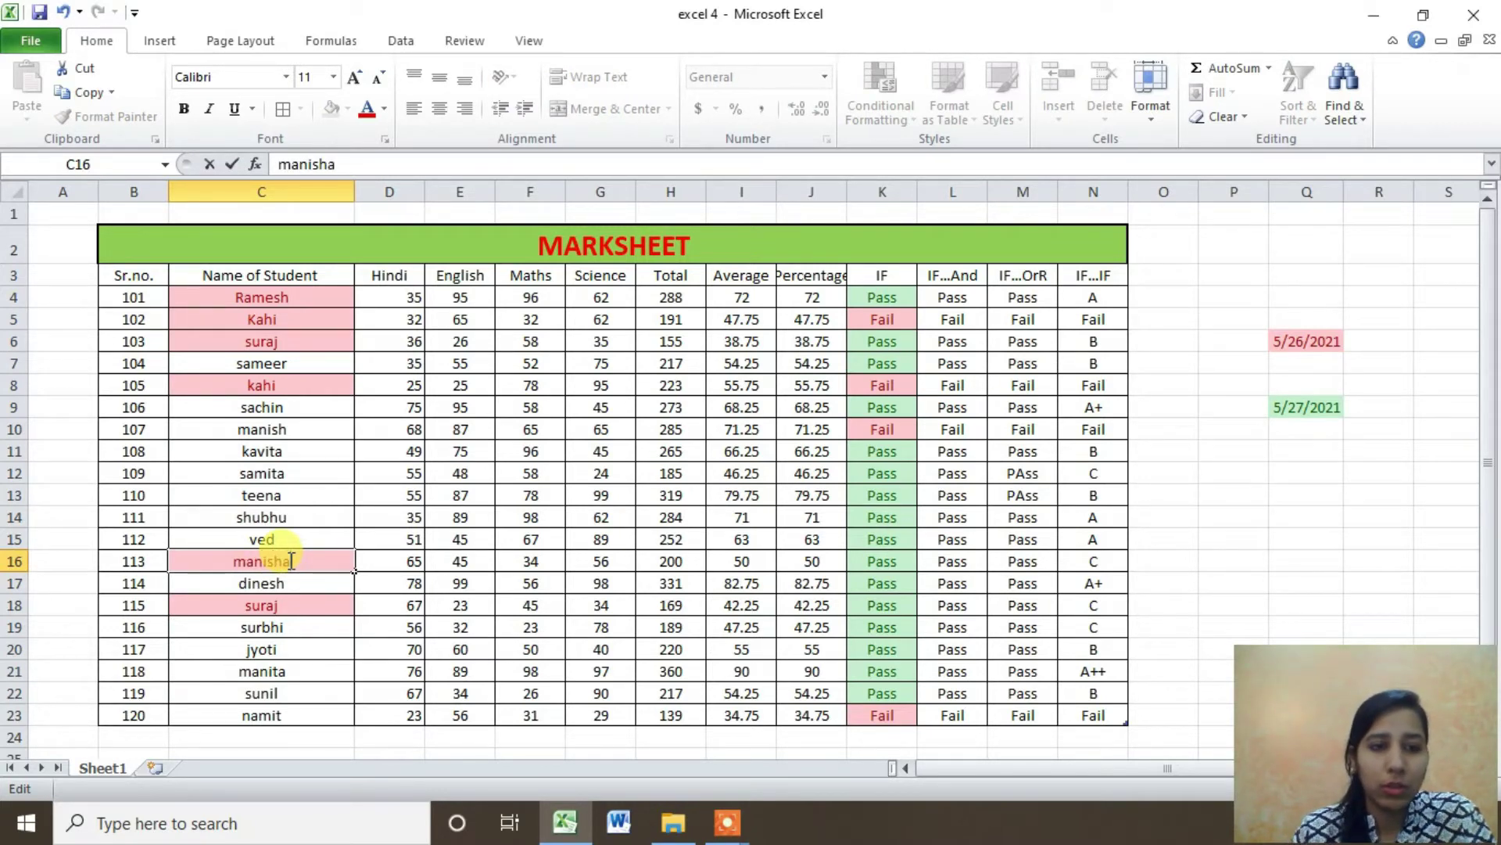
pyautogui.press('Tab')
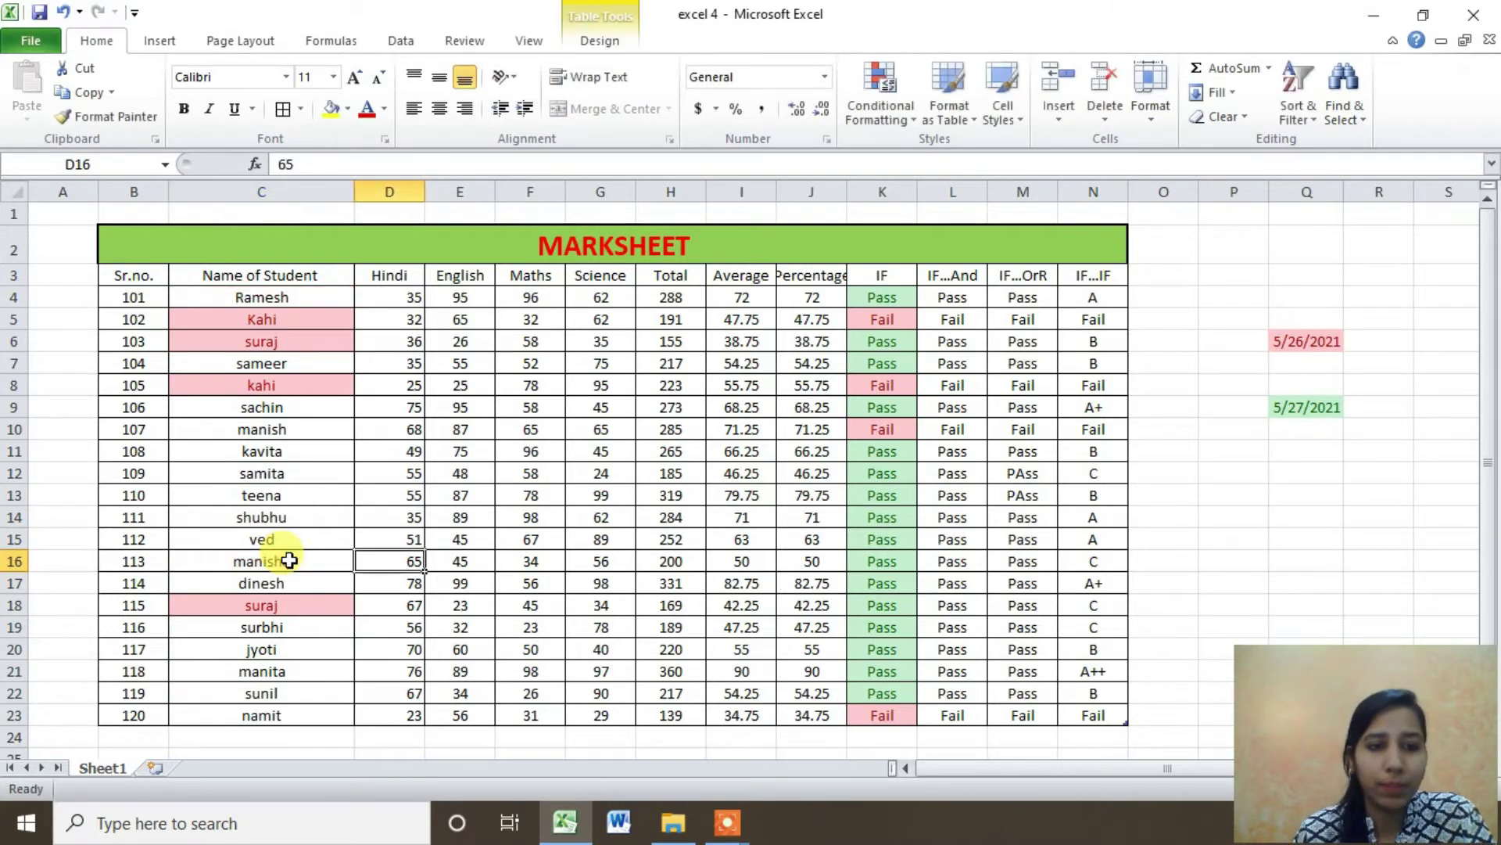
pyautogui.click(271, 379)
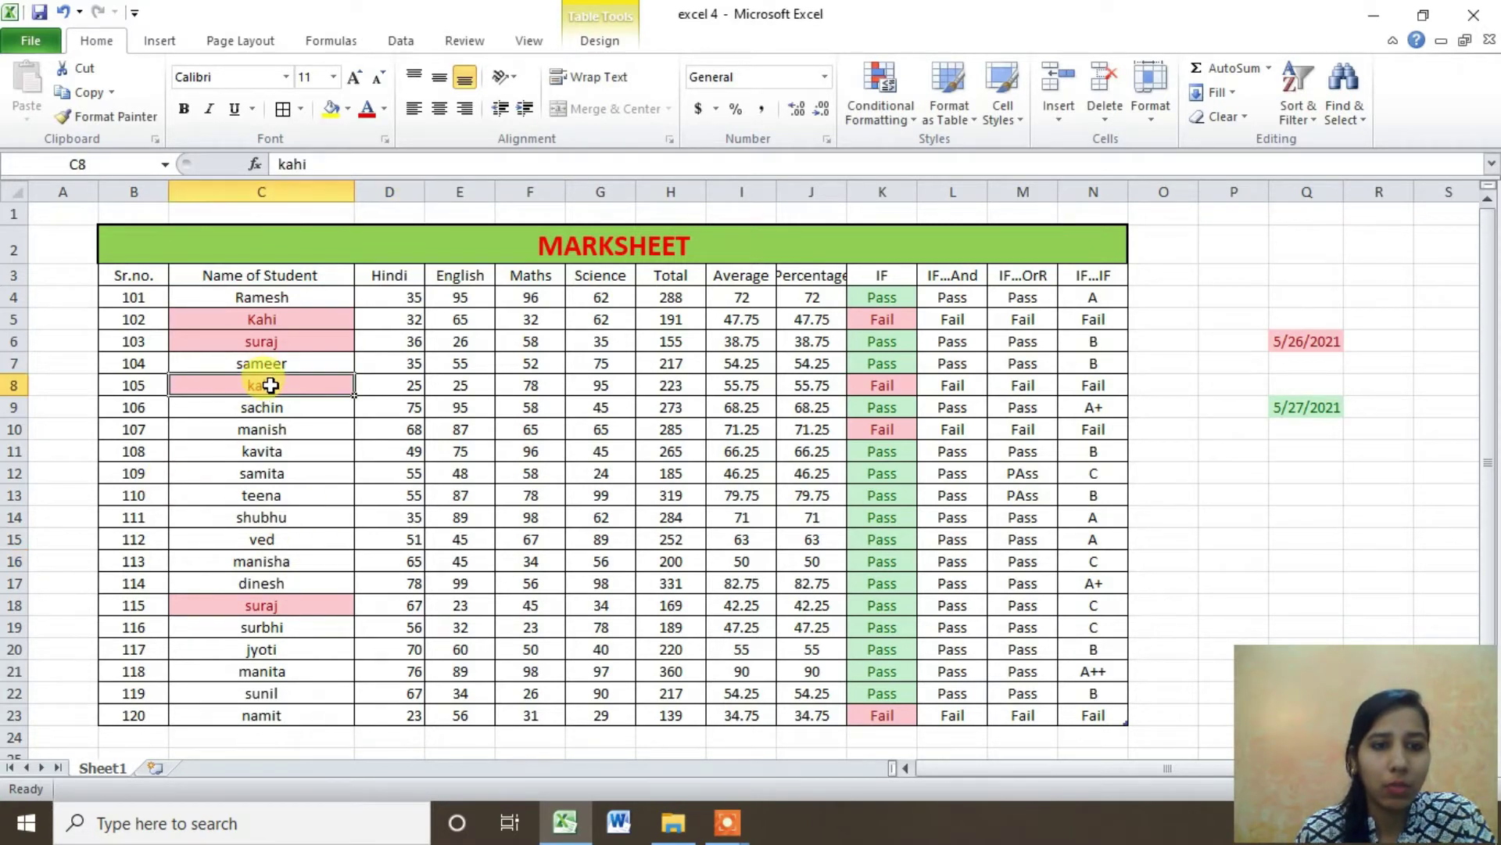
pyautogui.doubleClick(317, 381)
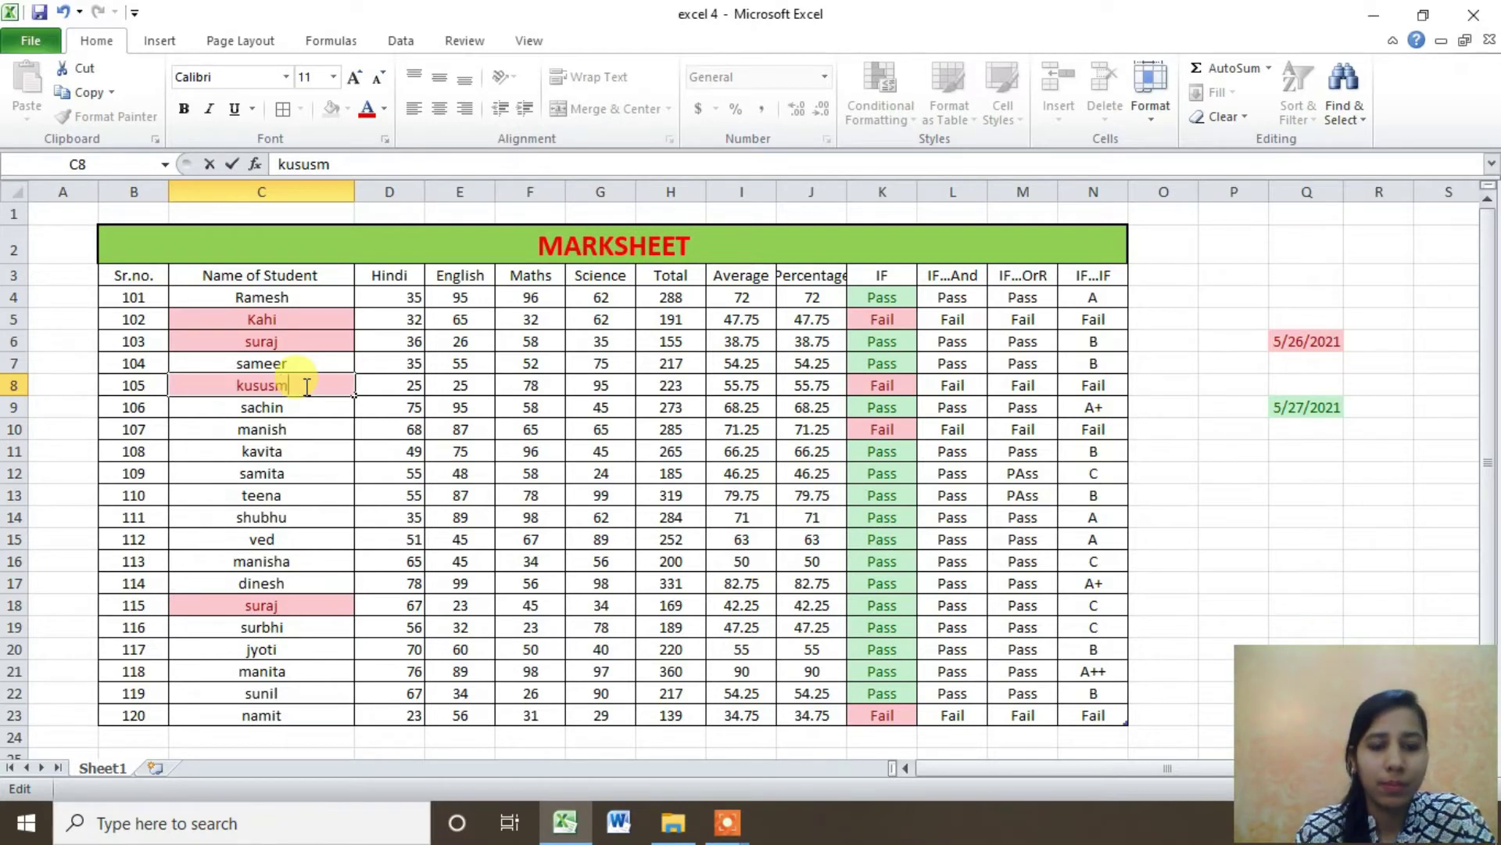
pyautogui.press('Return')
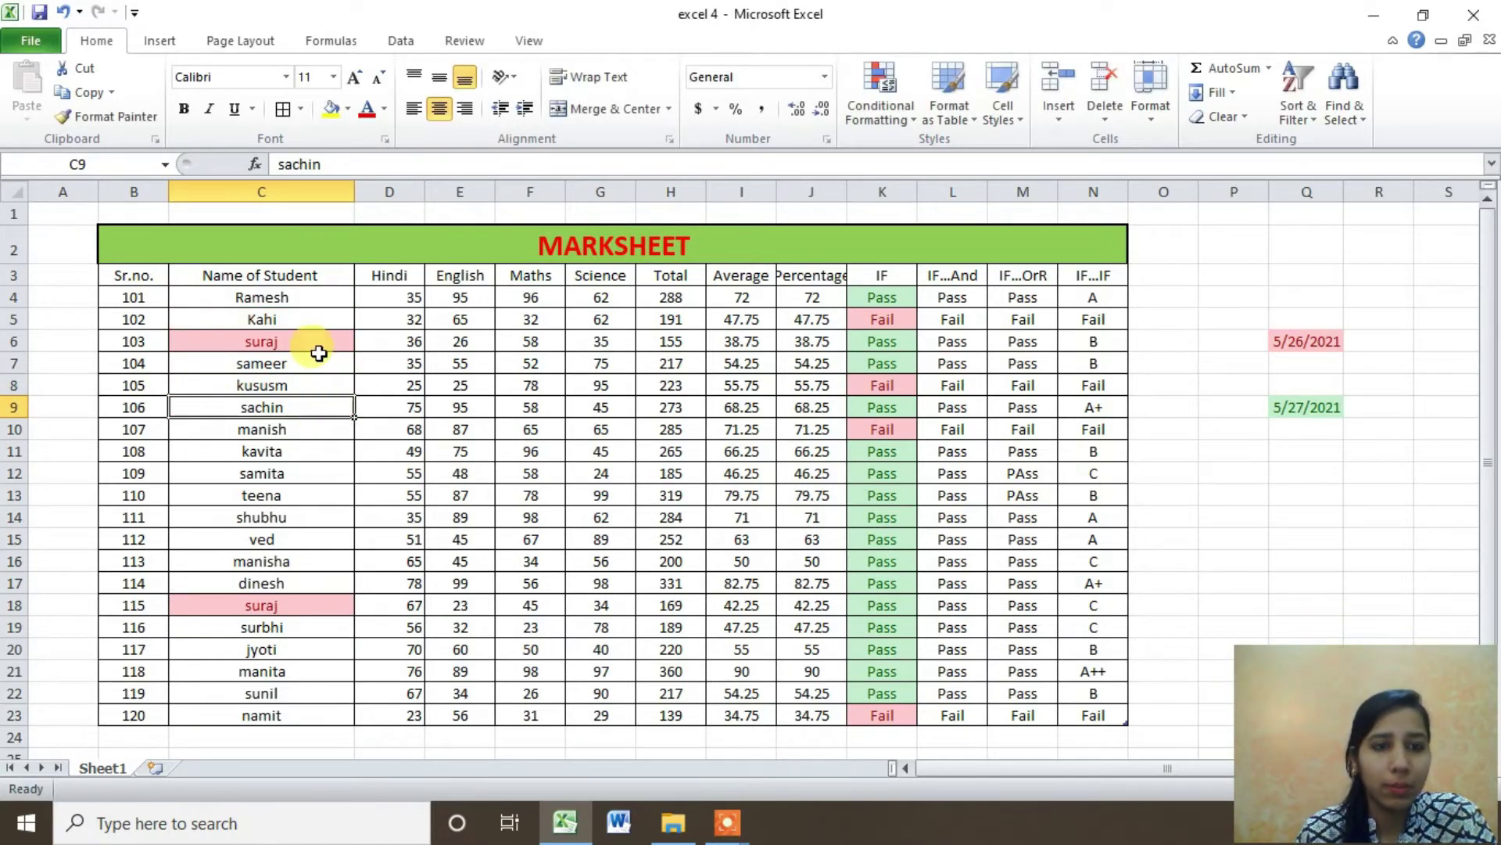
pyautogui.click(261, 626)
pyautogui.doubleClick(290, 604)
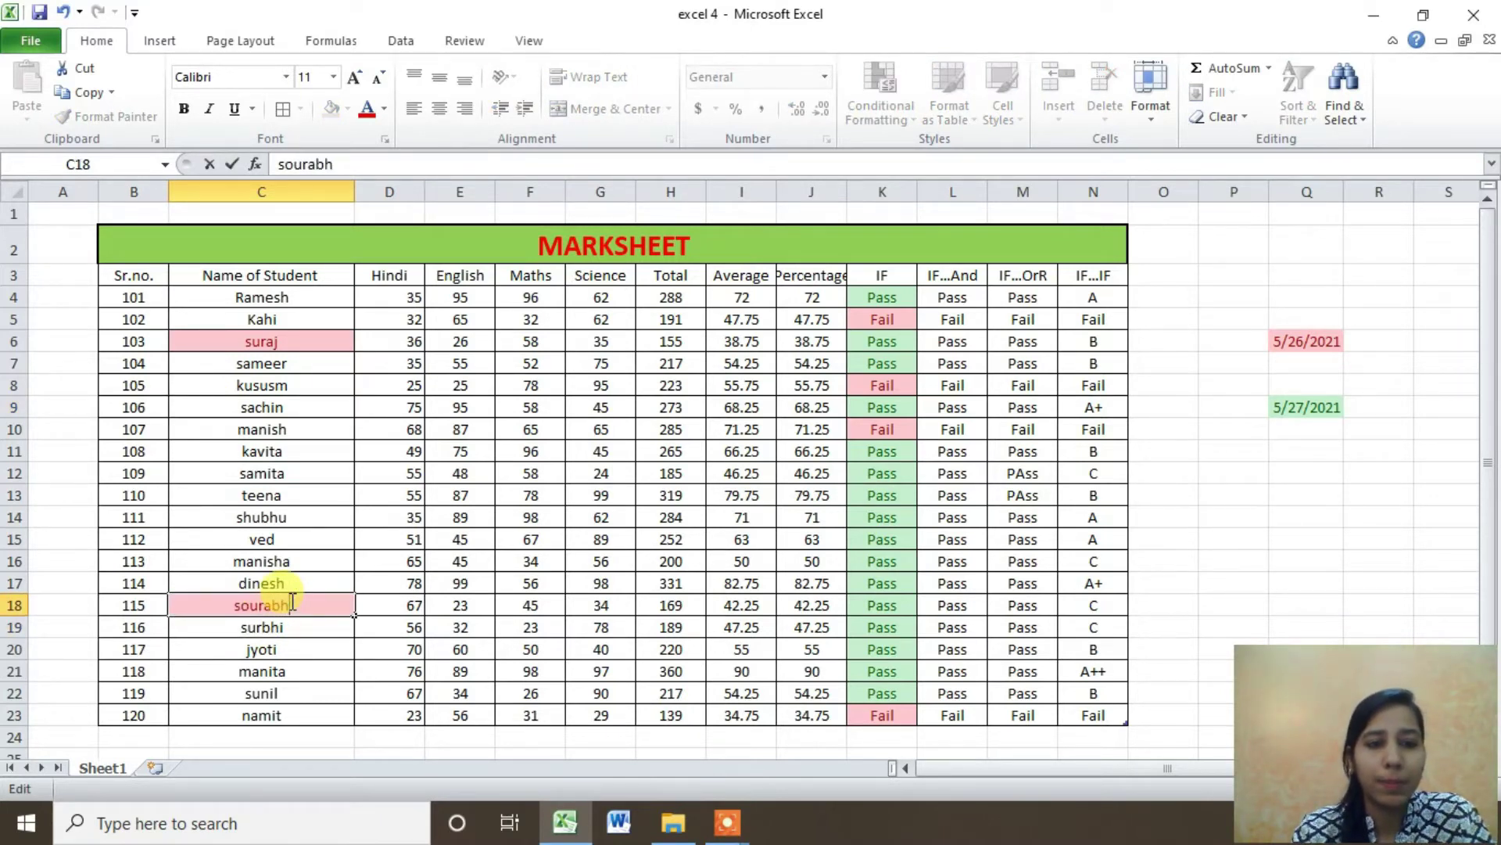
pyautogui.press('Return')
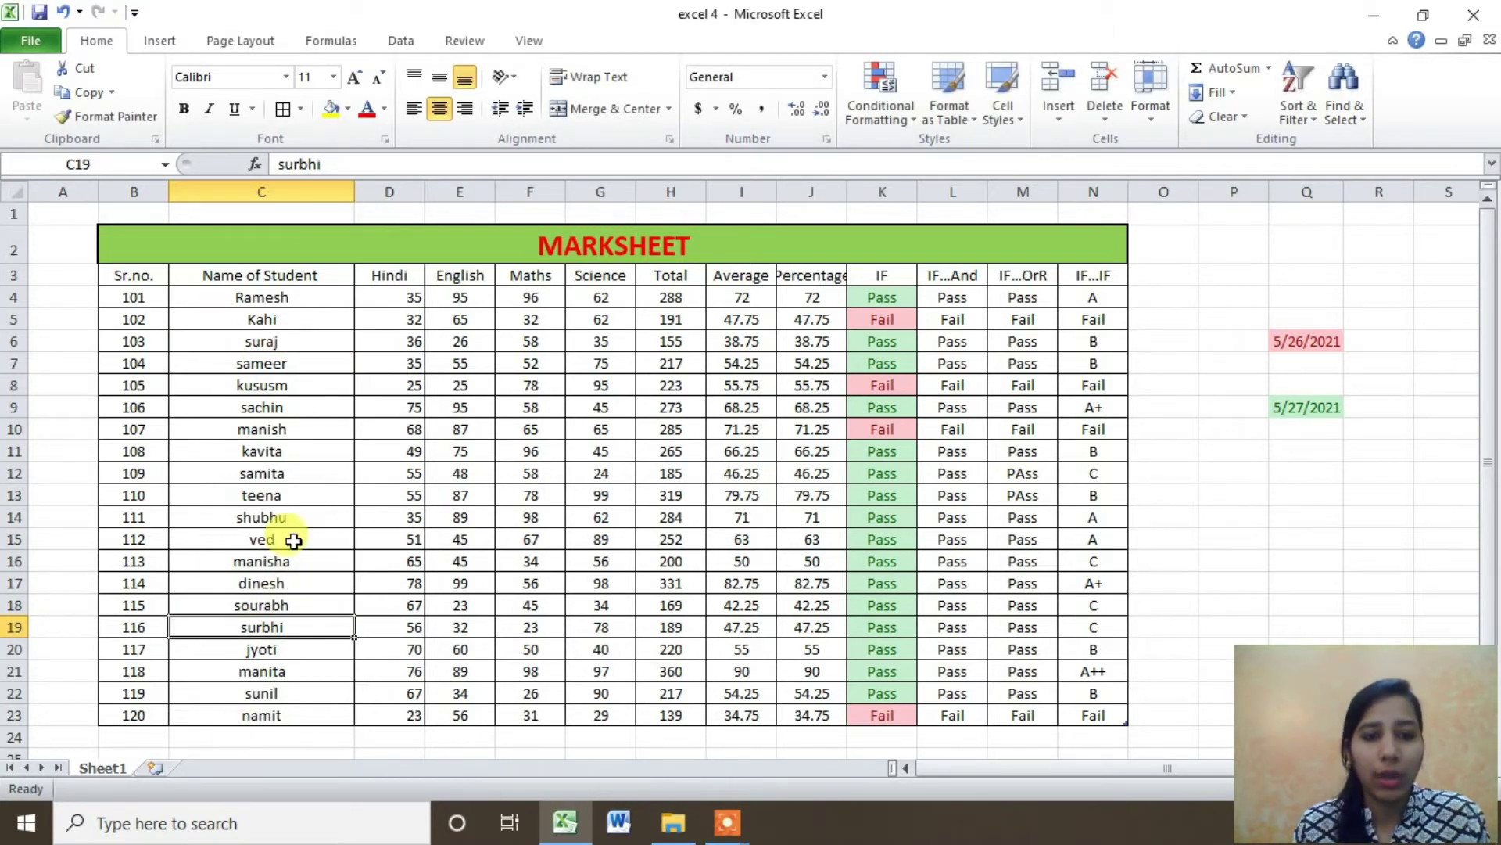
# Select the student names in C4:C23
pyautogui.moveTo(302, 296); pyautogui.dragTo(292, 713)
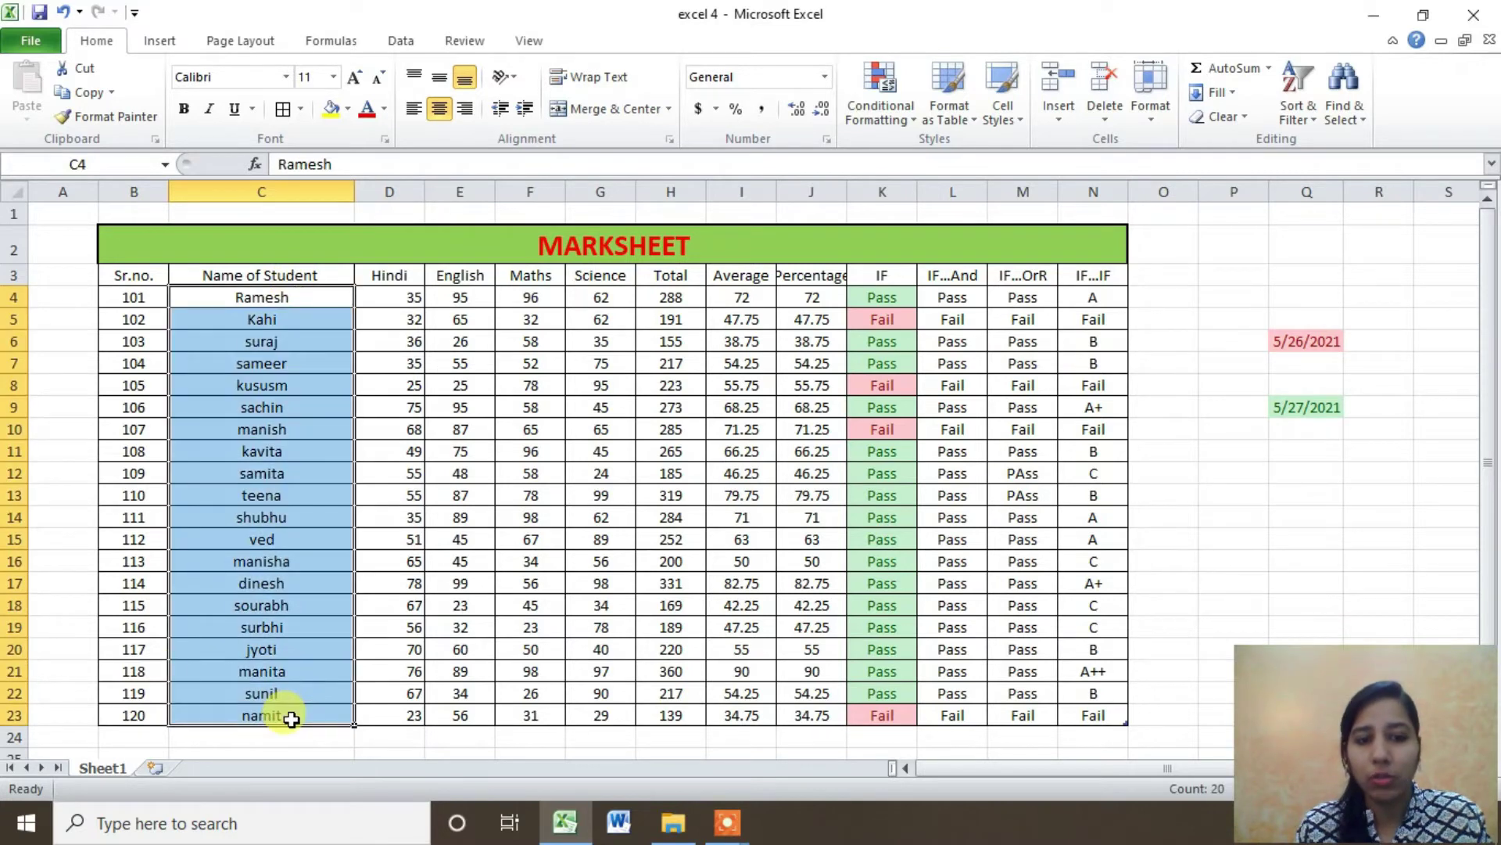
pyautogui.click(1204, 312)
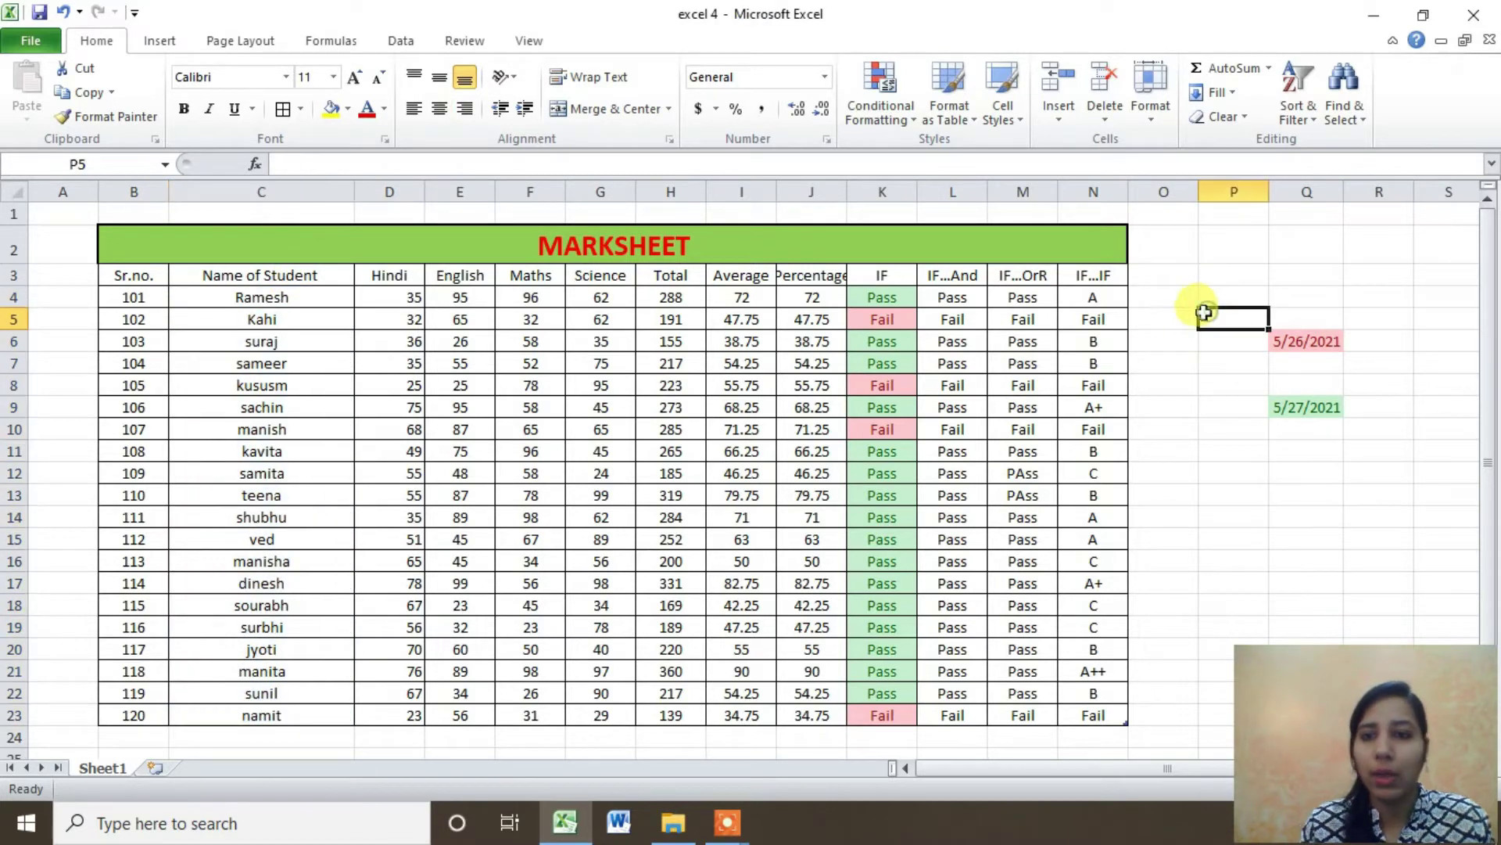
pyautogui.click(287, 297)
pyautogui.moveTo(287, 297); pyautogui.dragTo(302, 712)
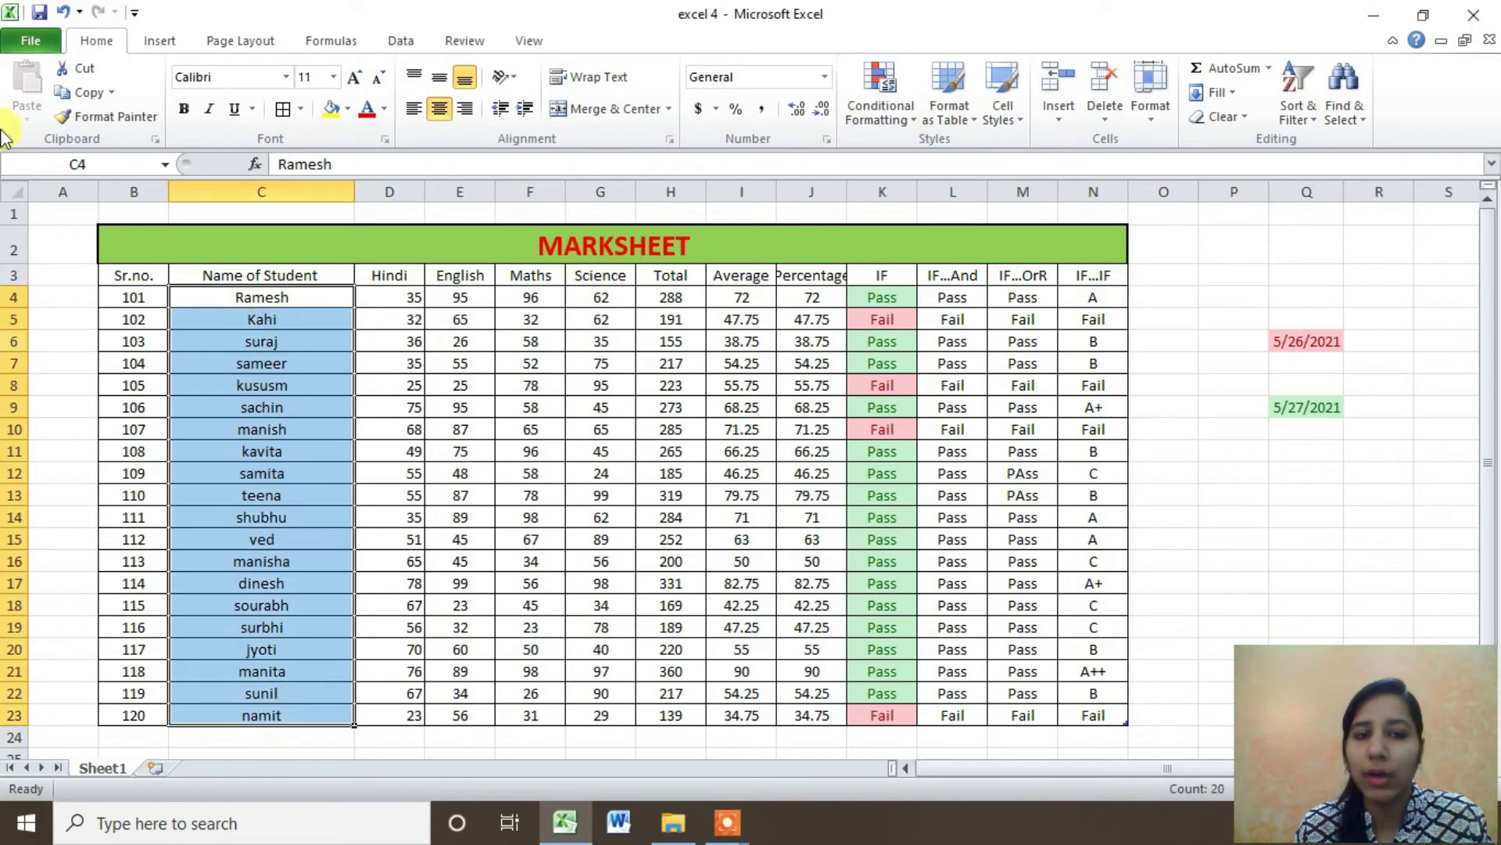
pyautogui.click(923, 127)
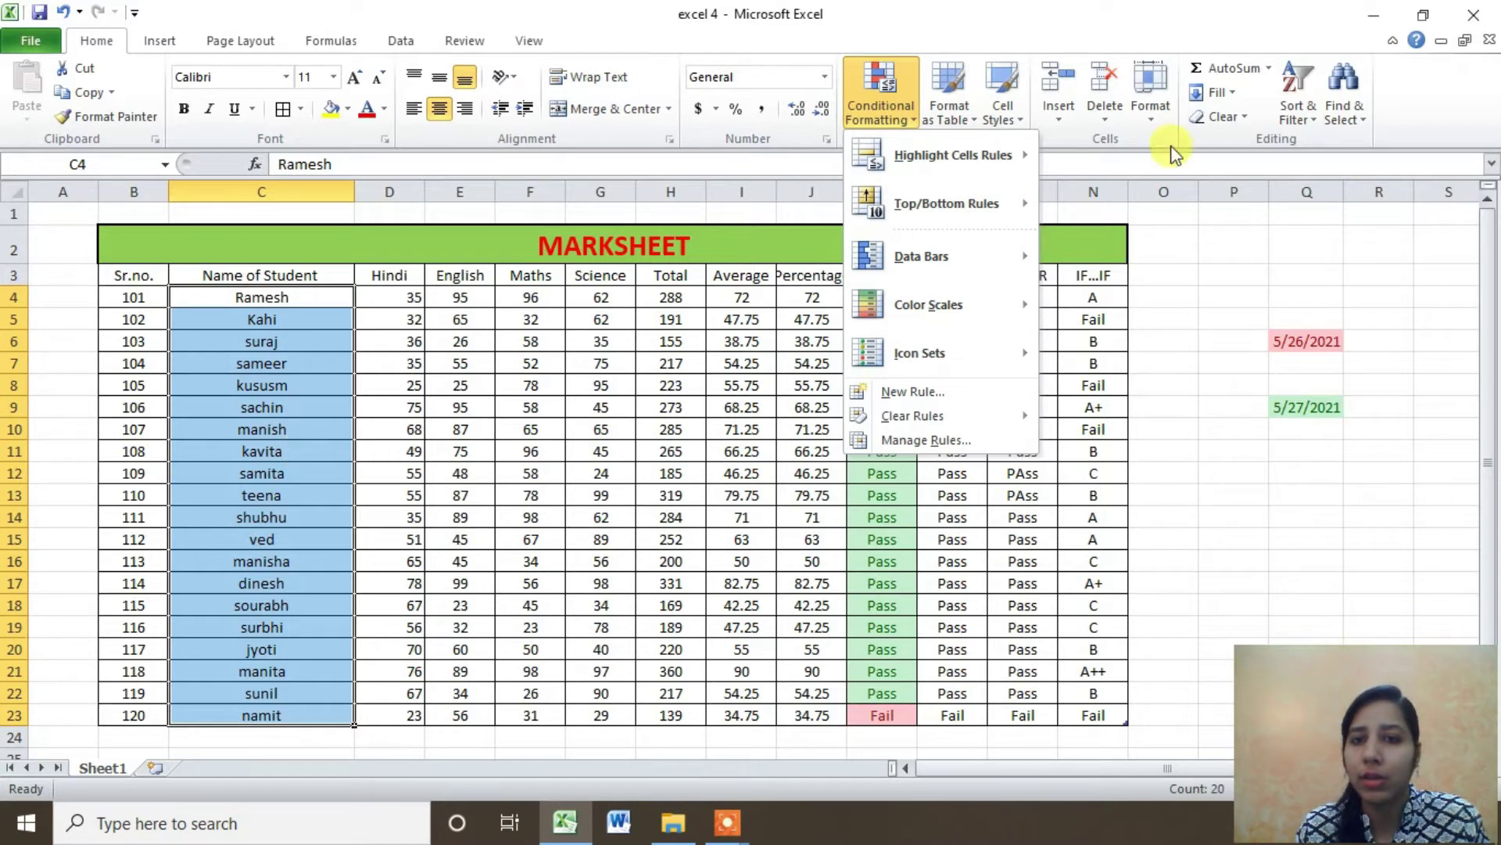
pyautogui.click(988, 179)
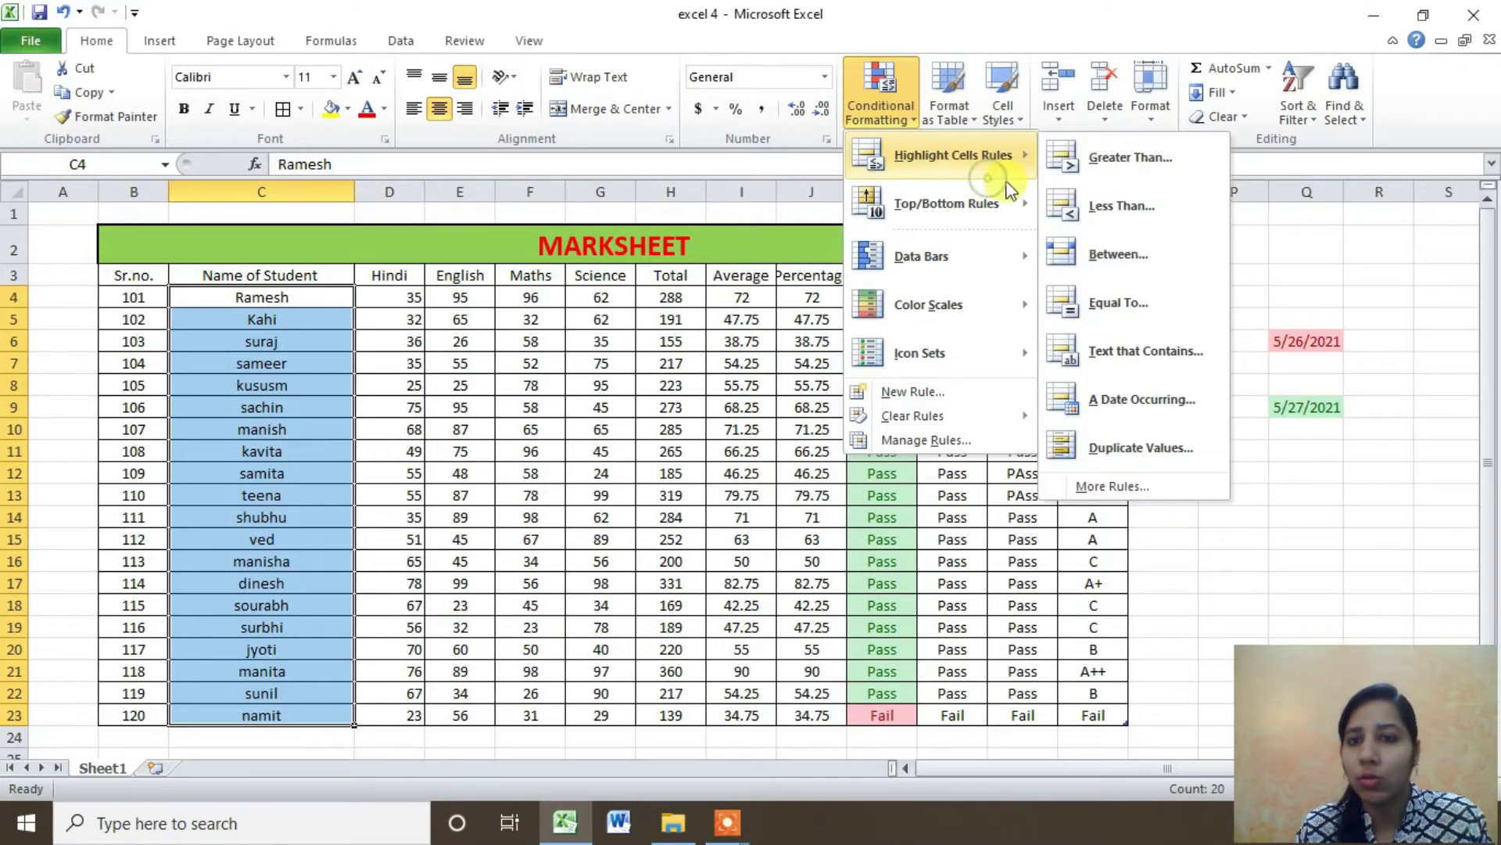
pyautogui.click(1140, 487)
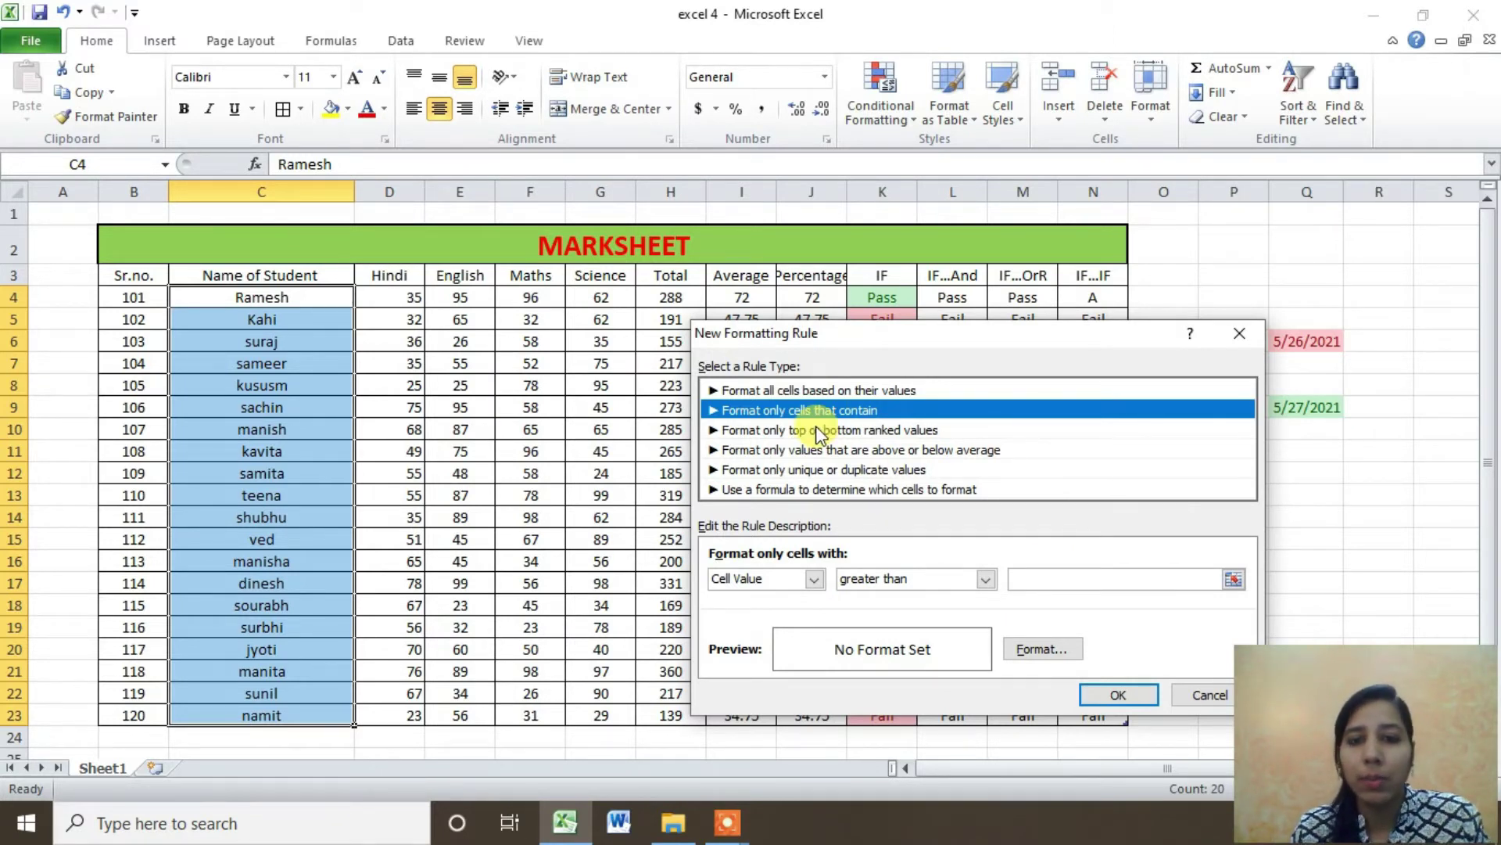
pyautogui.click(835, 488)
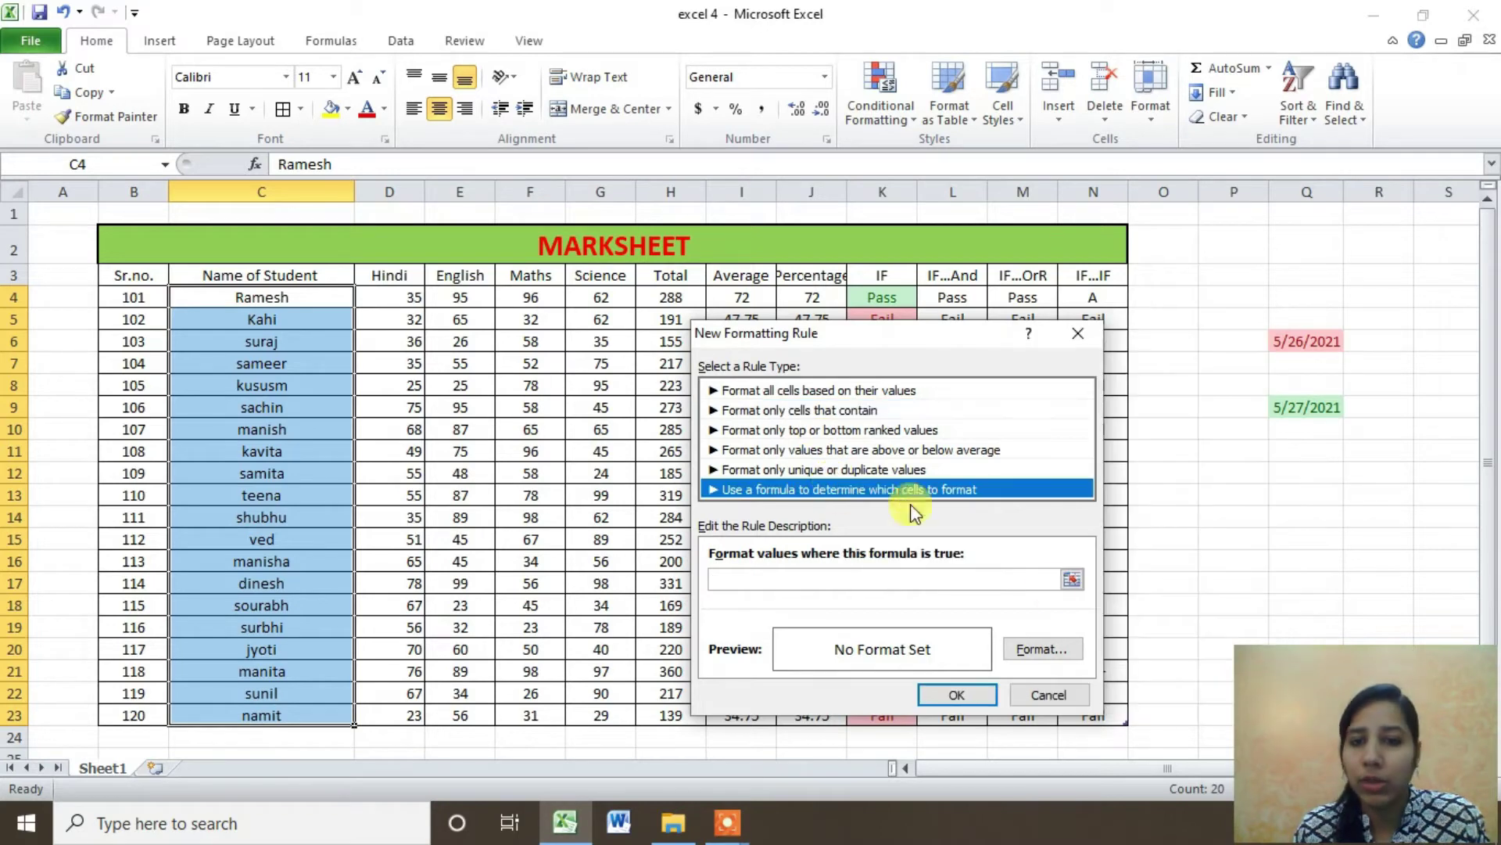
pyautogui.click(1062, 693)
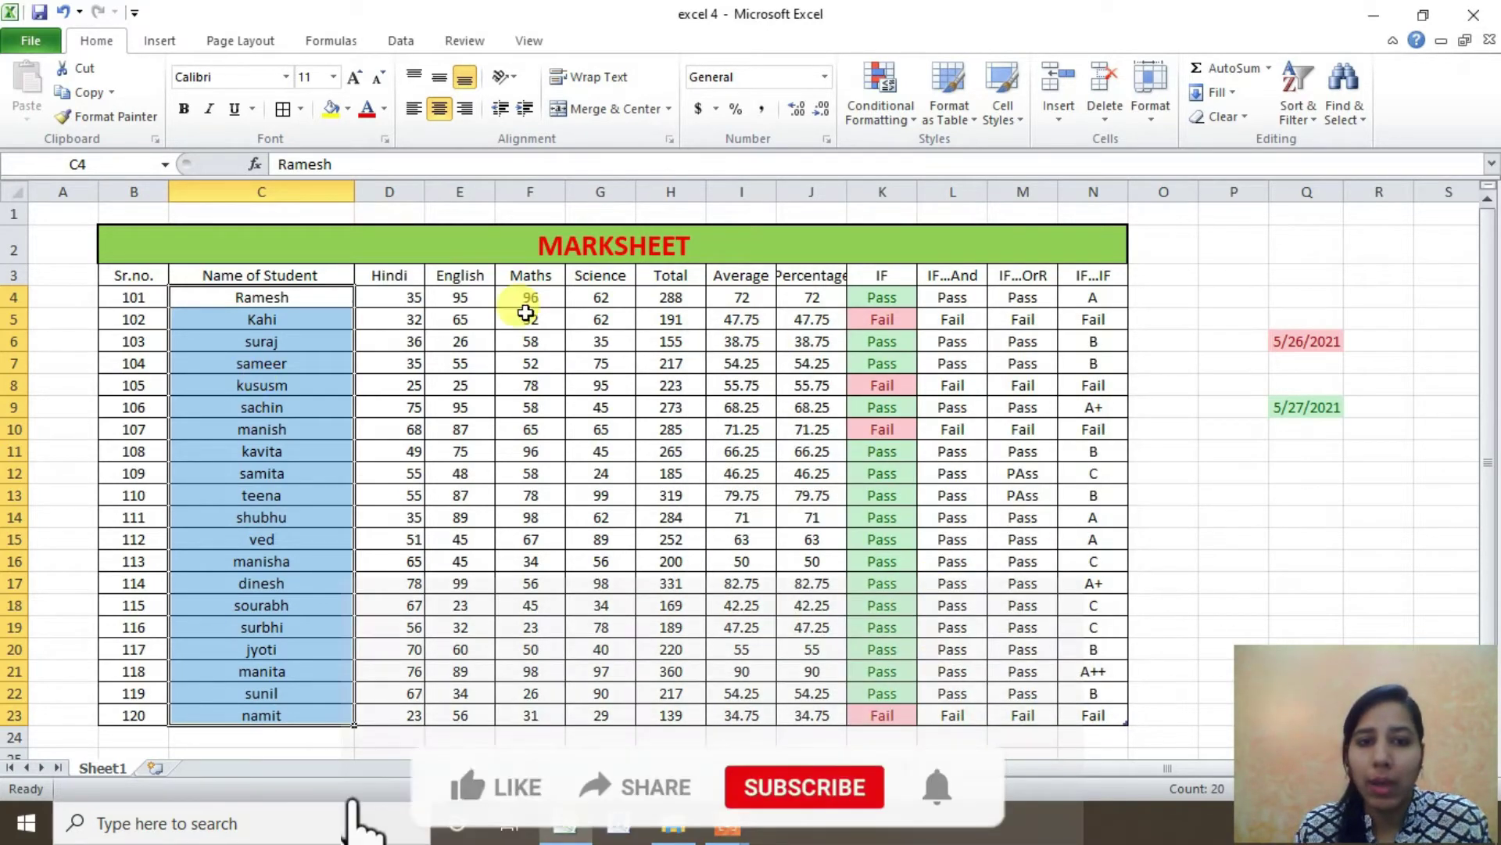
# Apply a Top 10 Items rule with Red Text to the totals in H4:H23
pyautogui.click(913, 119)
pyautogui.moveTo(946, 204)
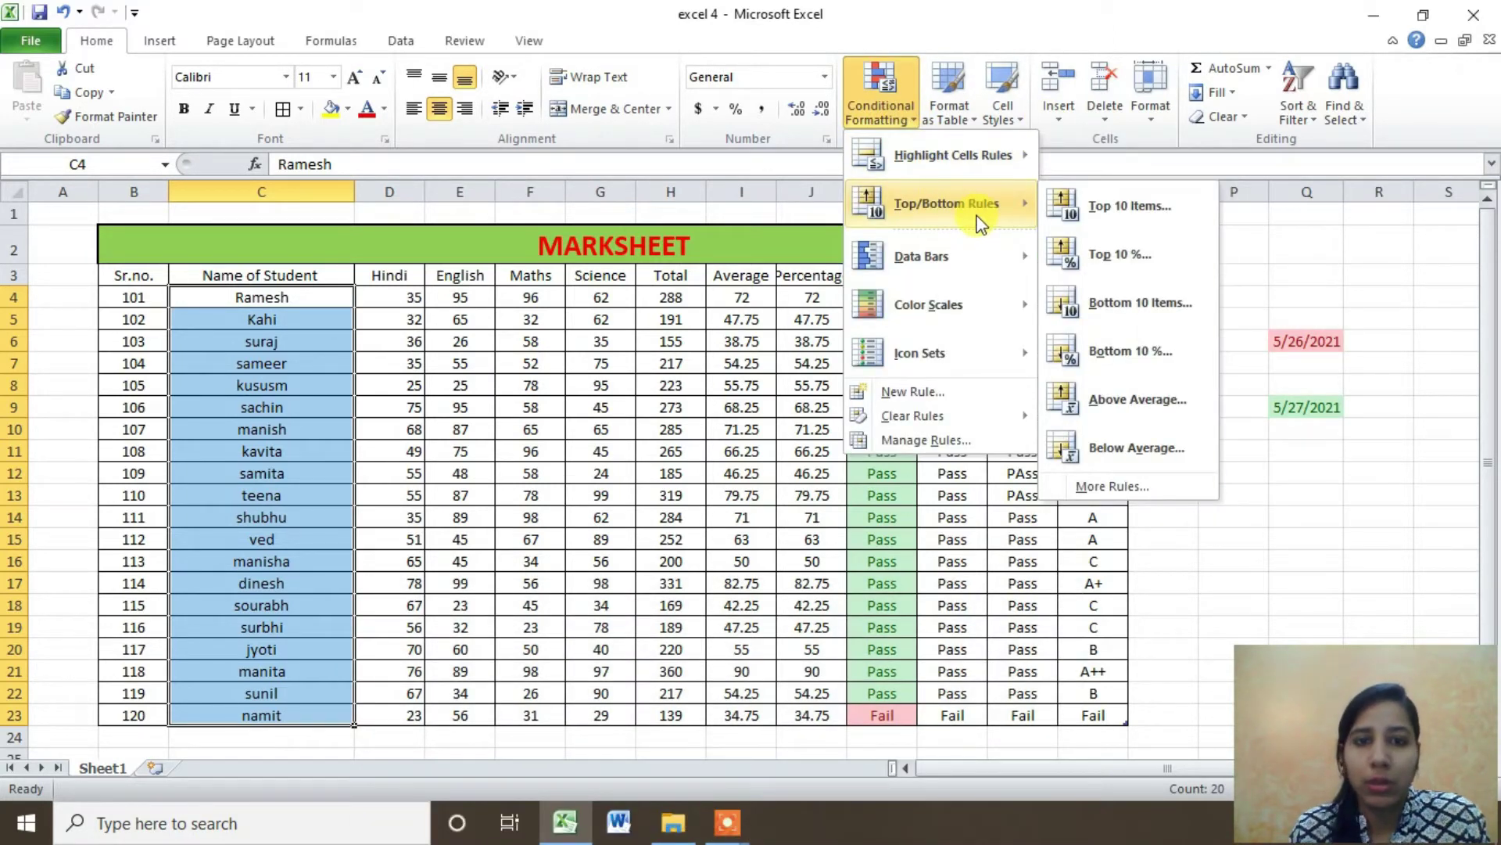
pyautogui.click(1320, 544)
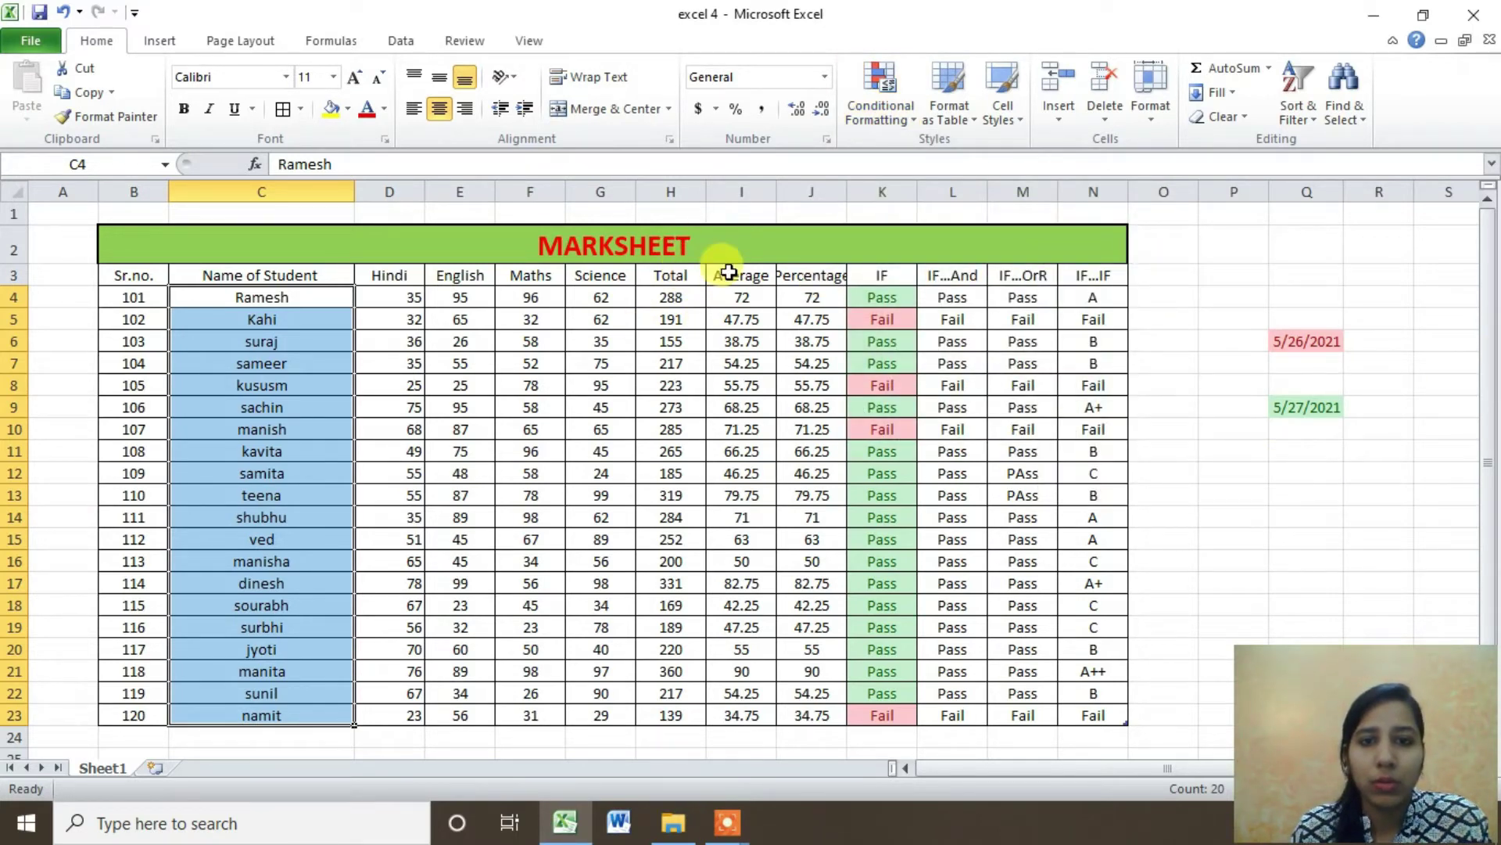
pyautogui.click(677, 271)
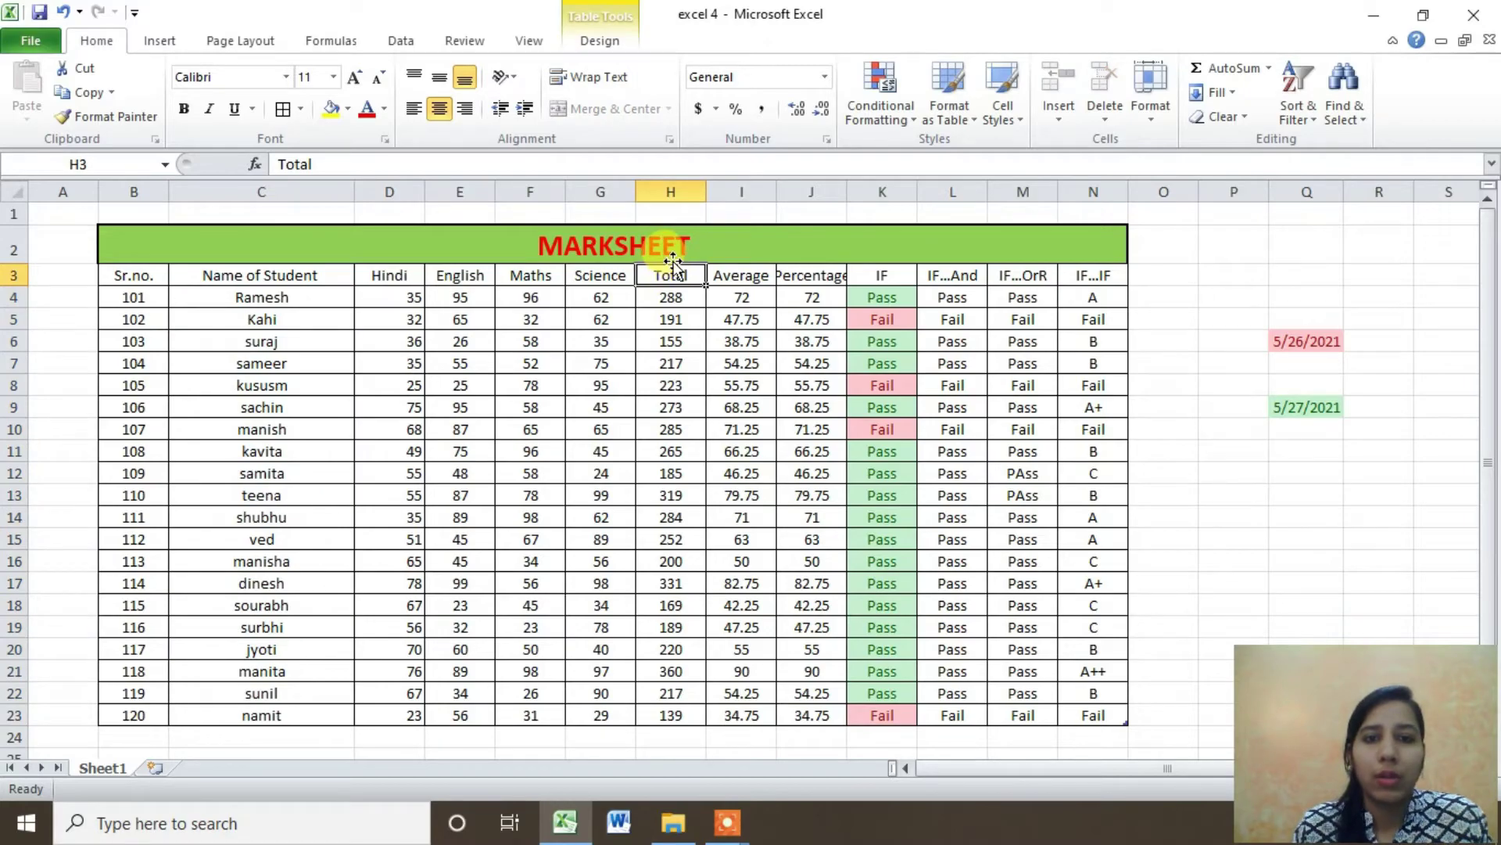
pyautogui.click(671, 340)
pyautogui.click(673, 247)
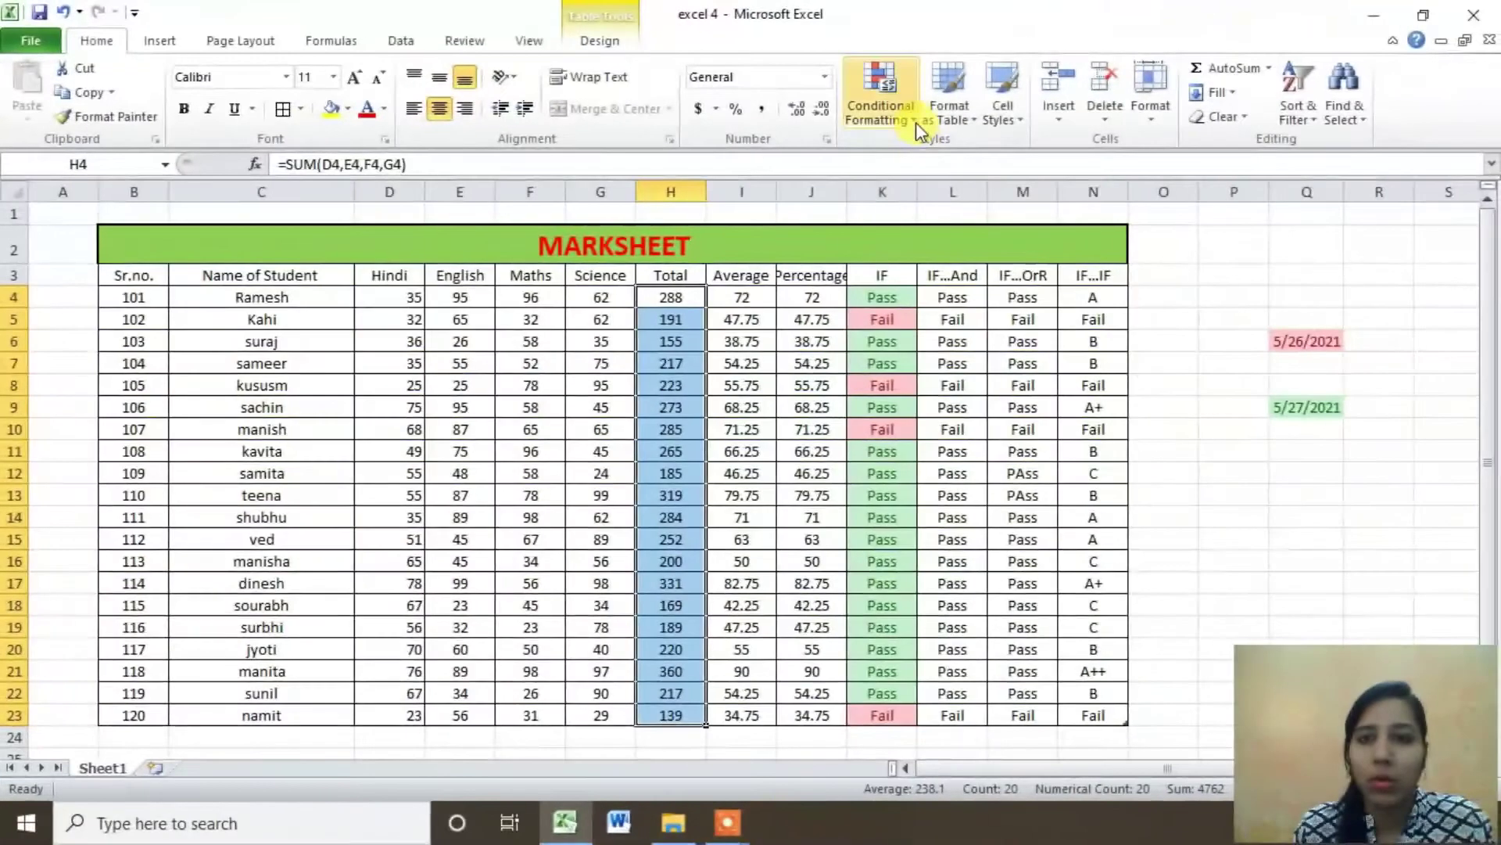
pyautogui.click(917, 122)
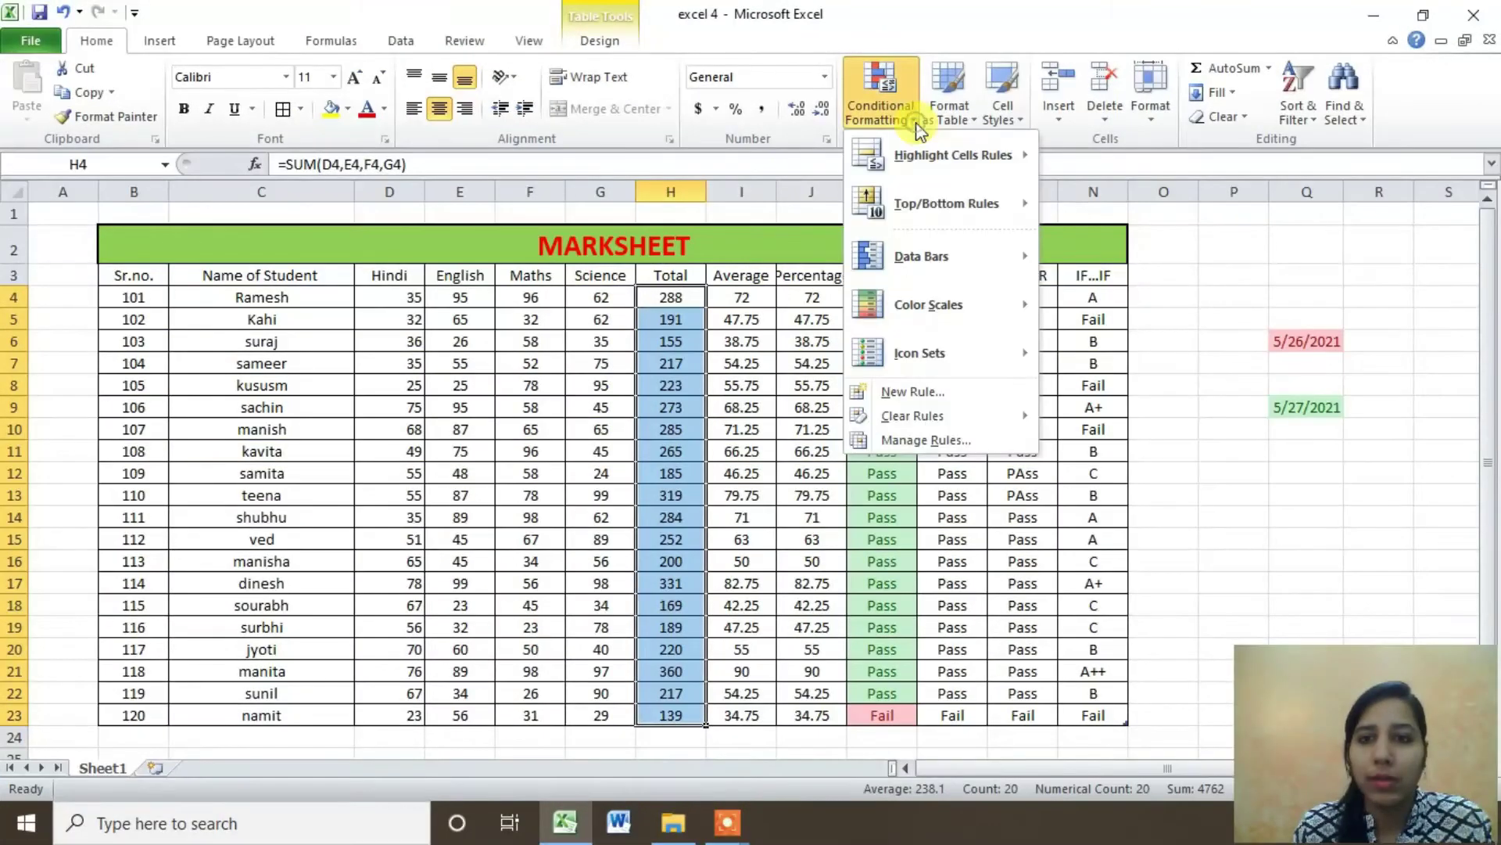
pyautogui.moveTo(945, 204)
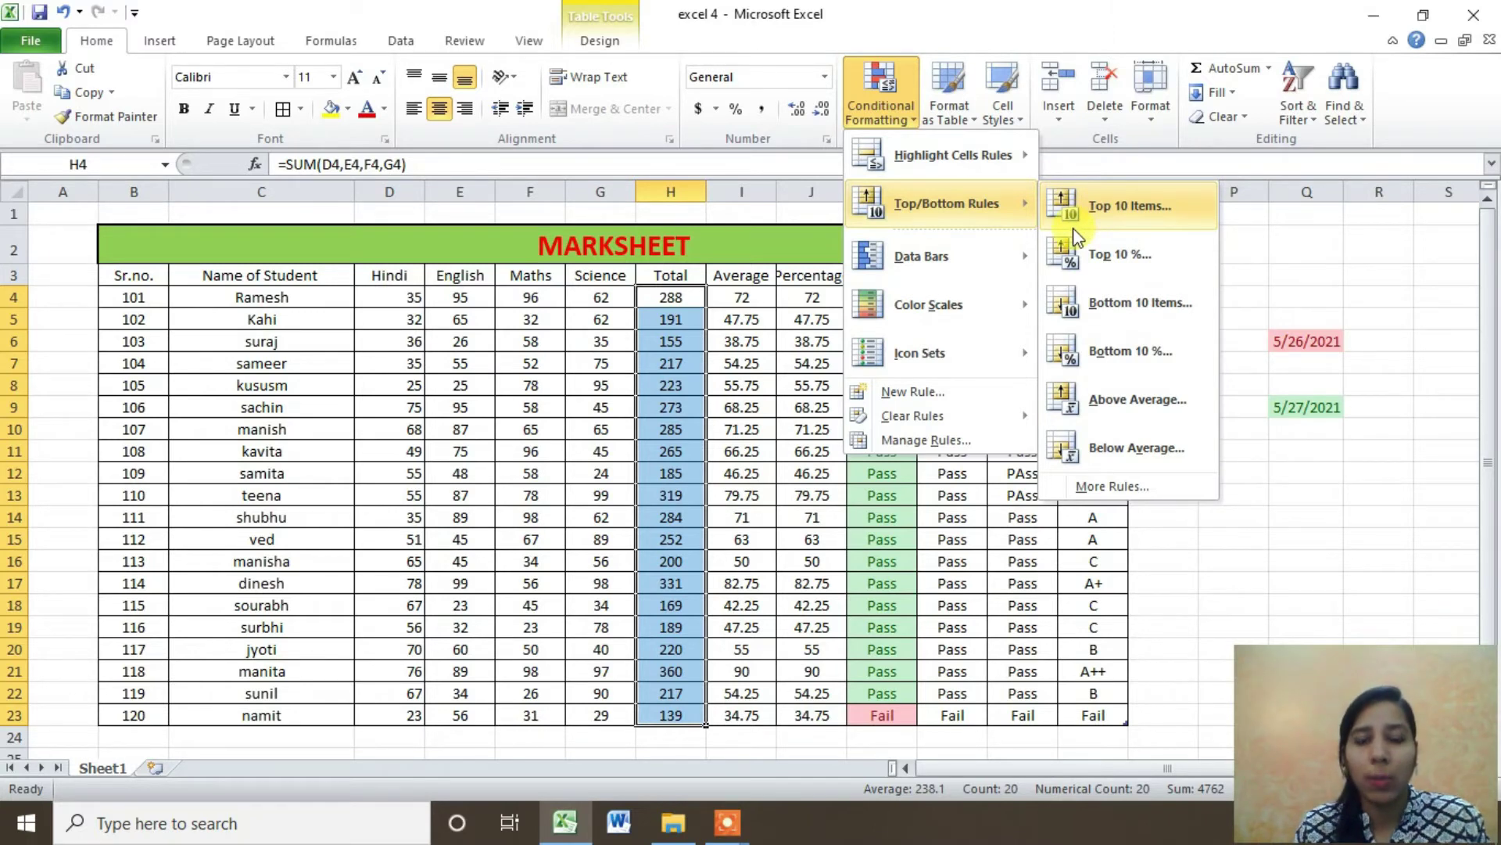
pyautogui.click(1072, 227)
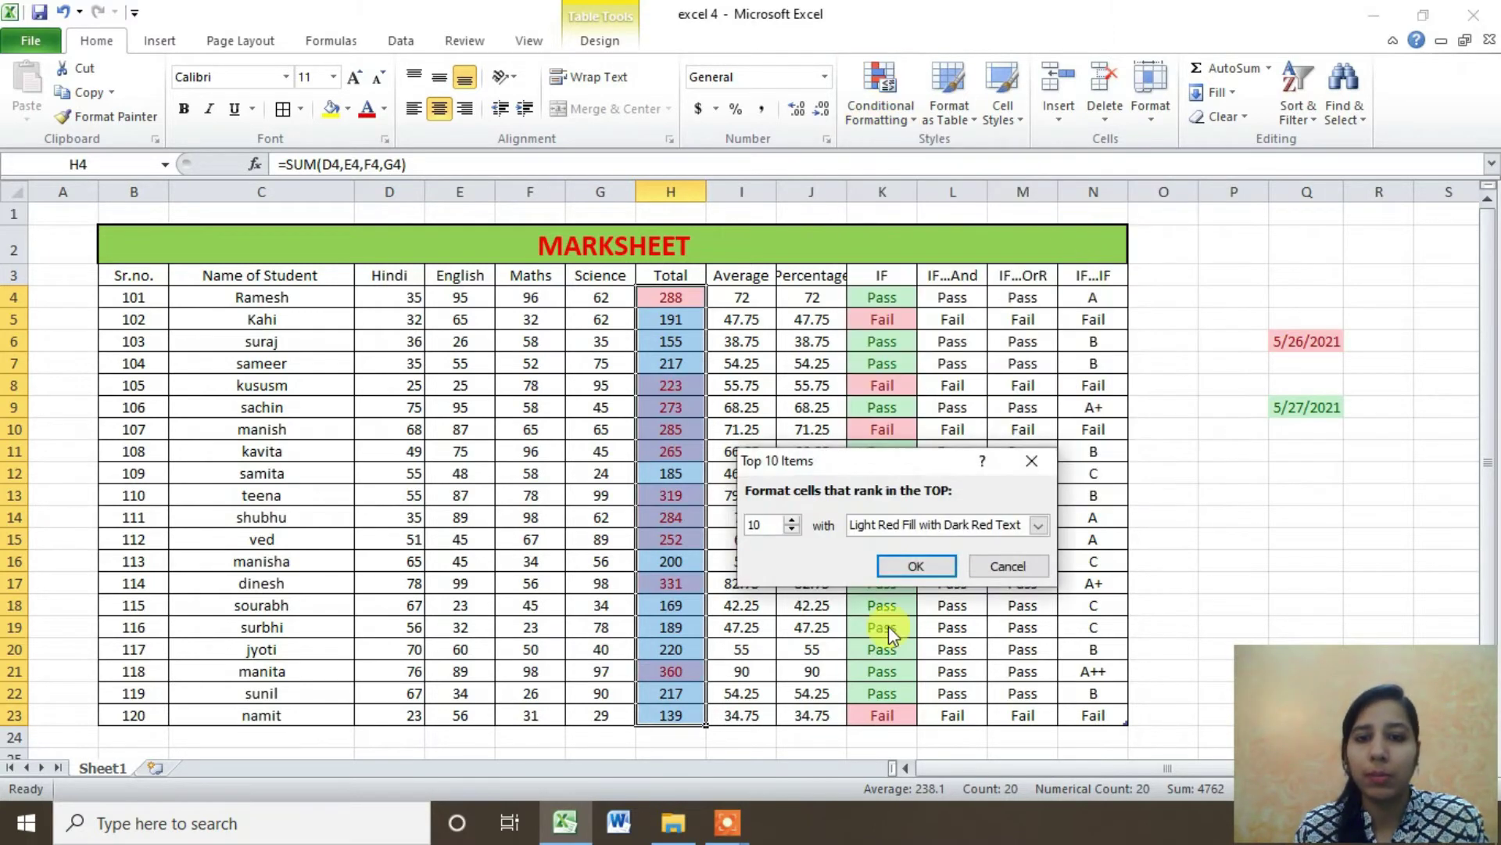
pyautogui.click(907, 521)
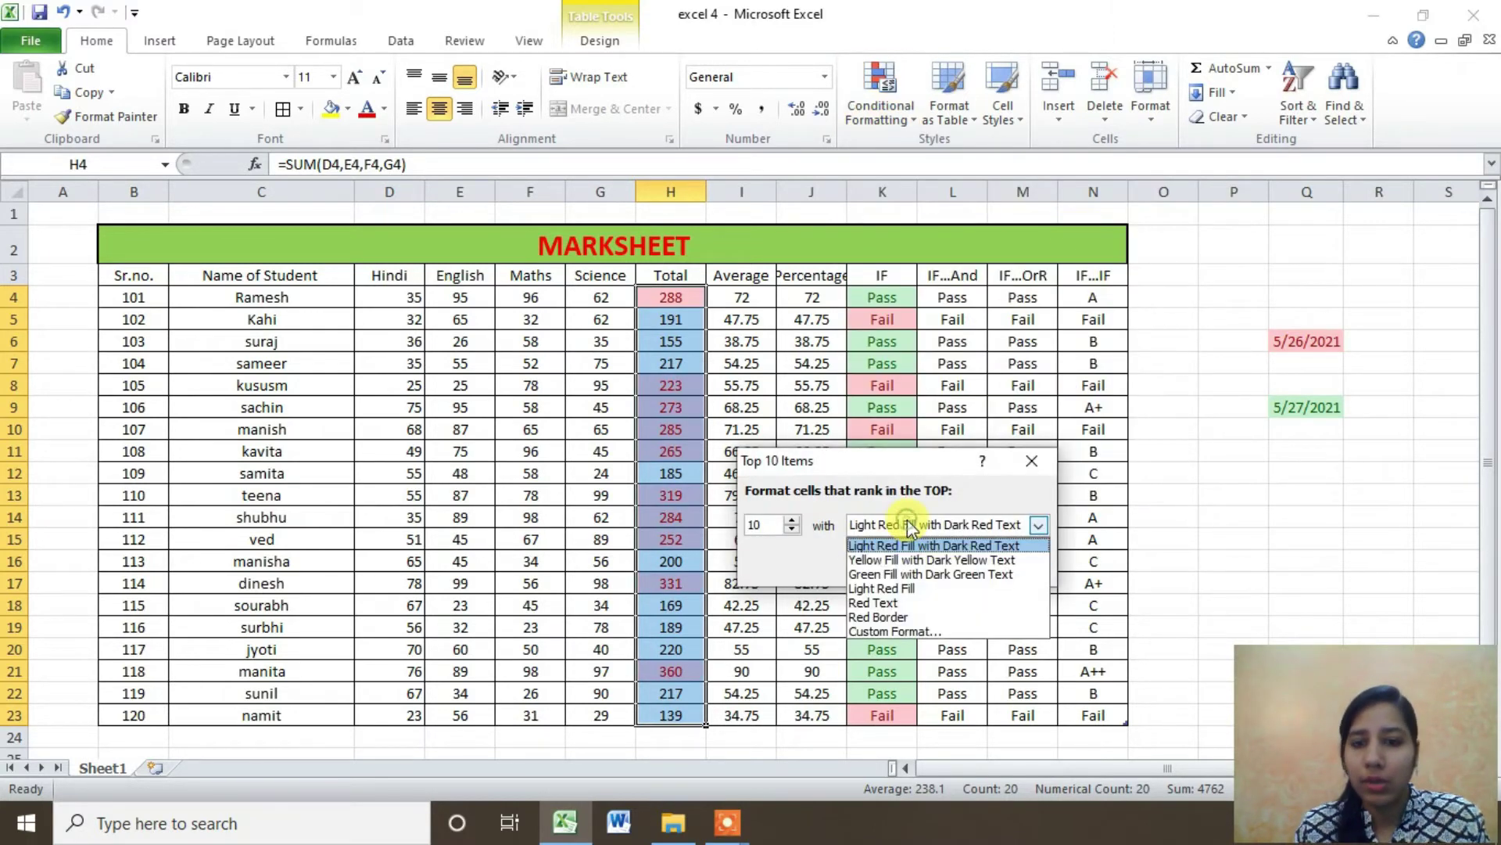
pyautogui.click(891, 603)
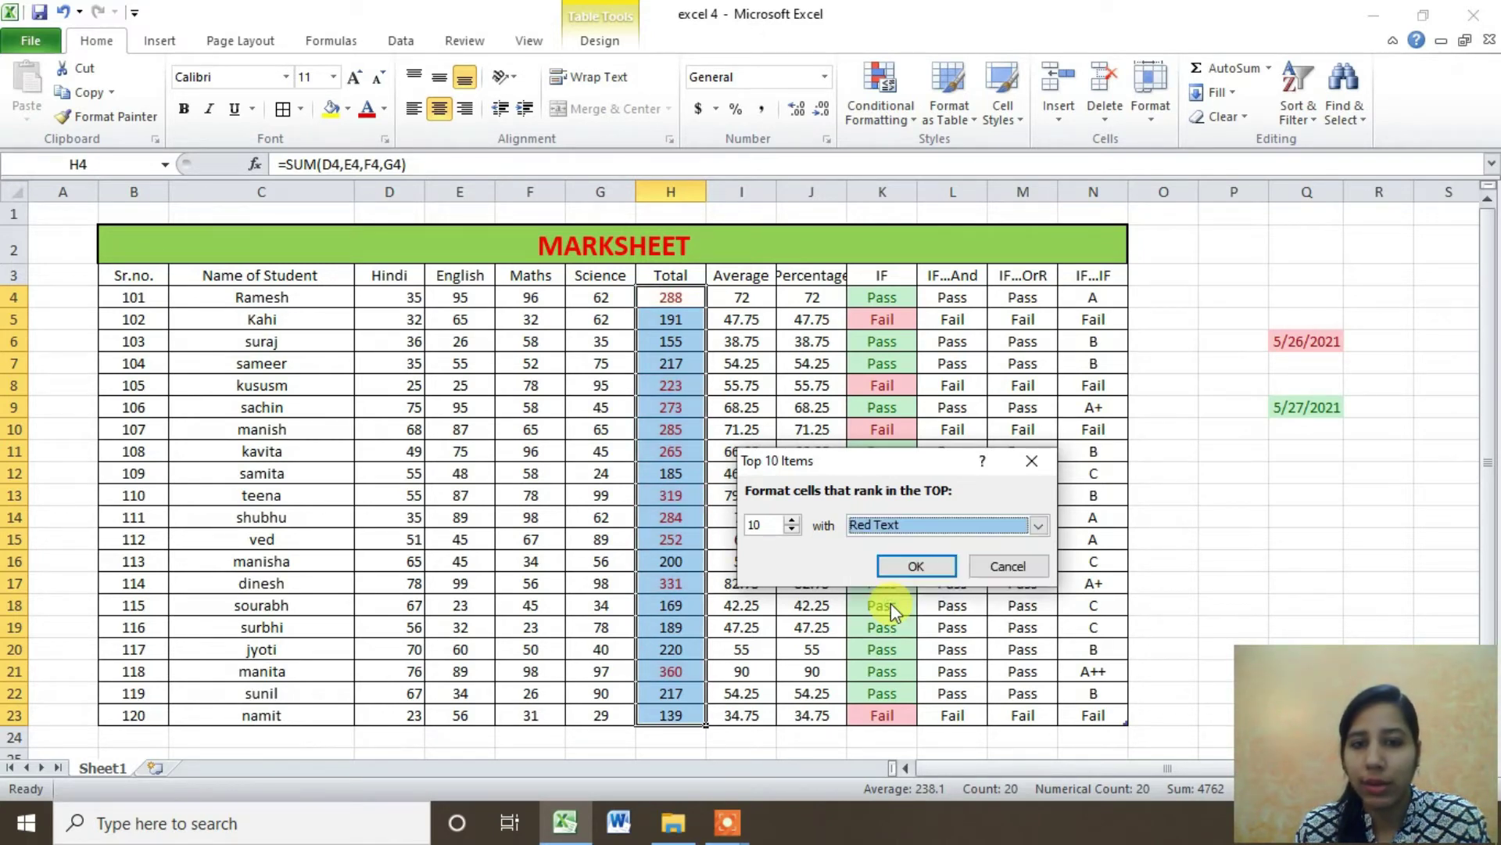
pyautogui.click(911, 565)
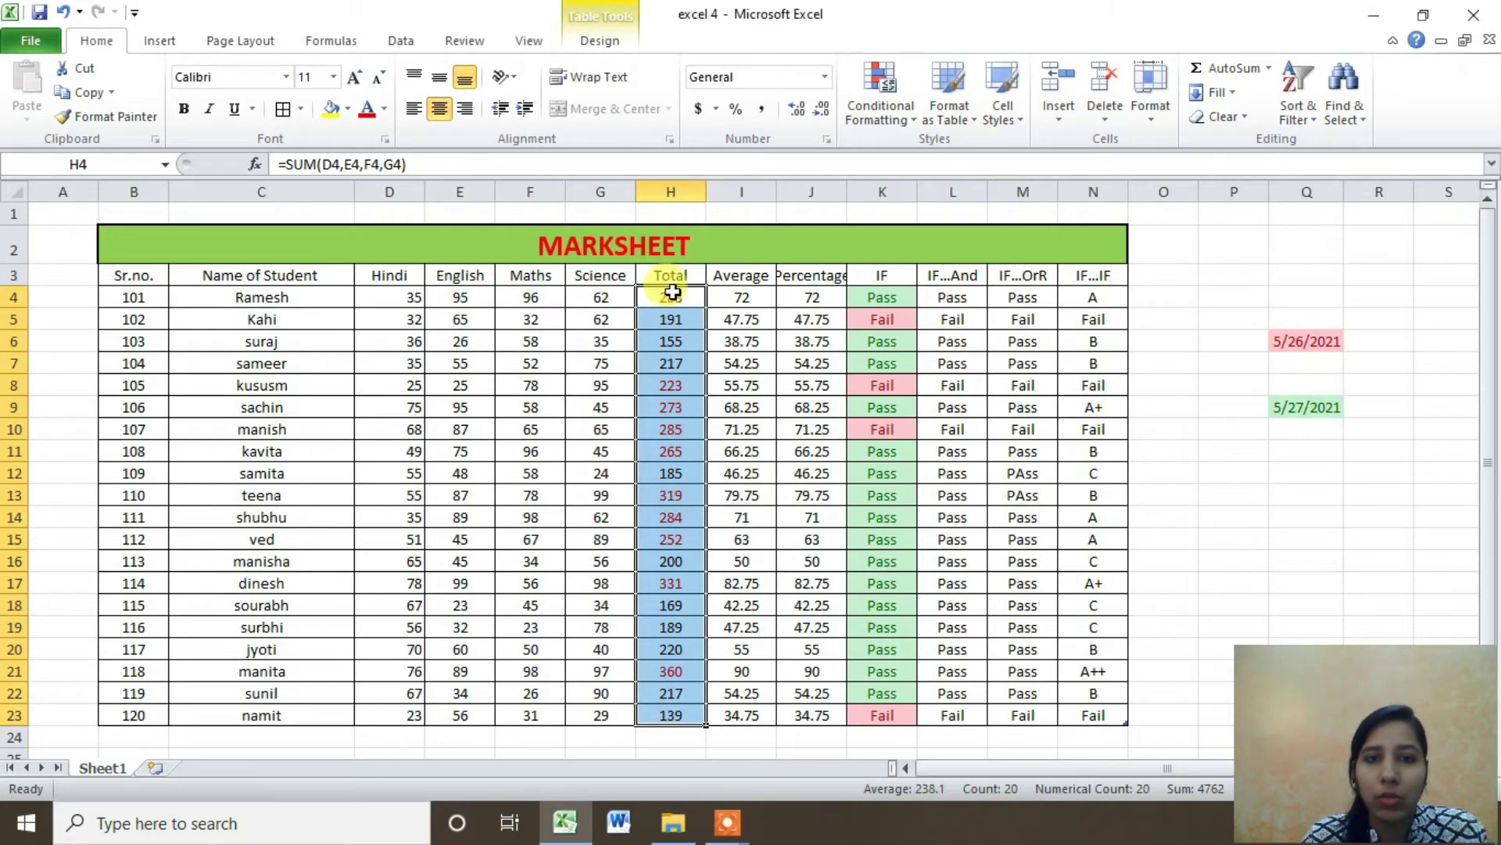
# Select the Total column and apply a Top 10% rule with light red fill and dark red text
pyautogui.hotkey('ctrl', 'a')
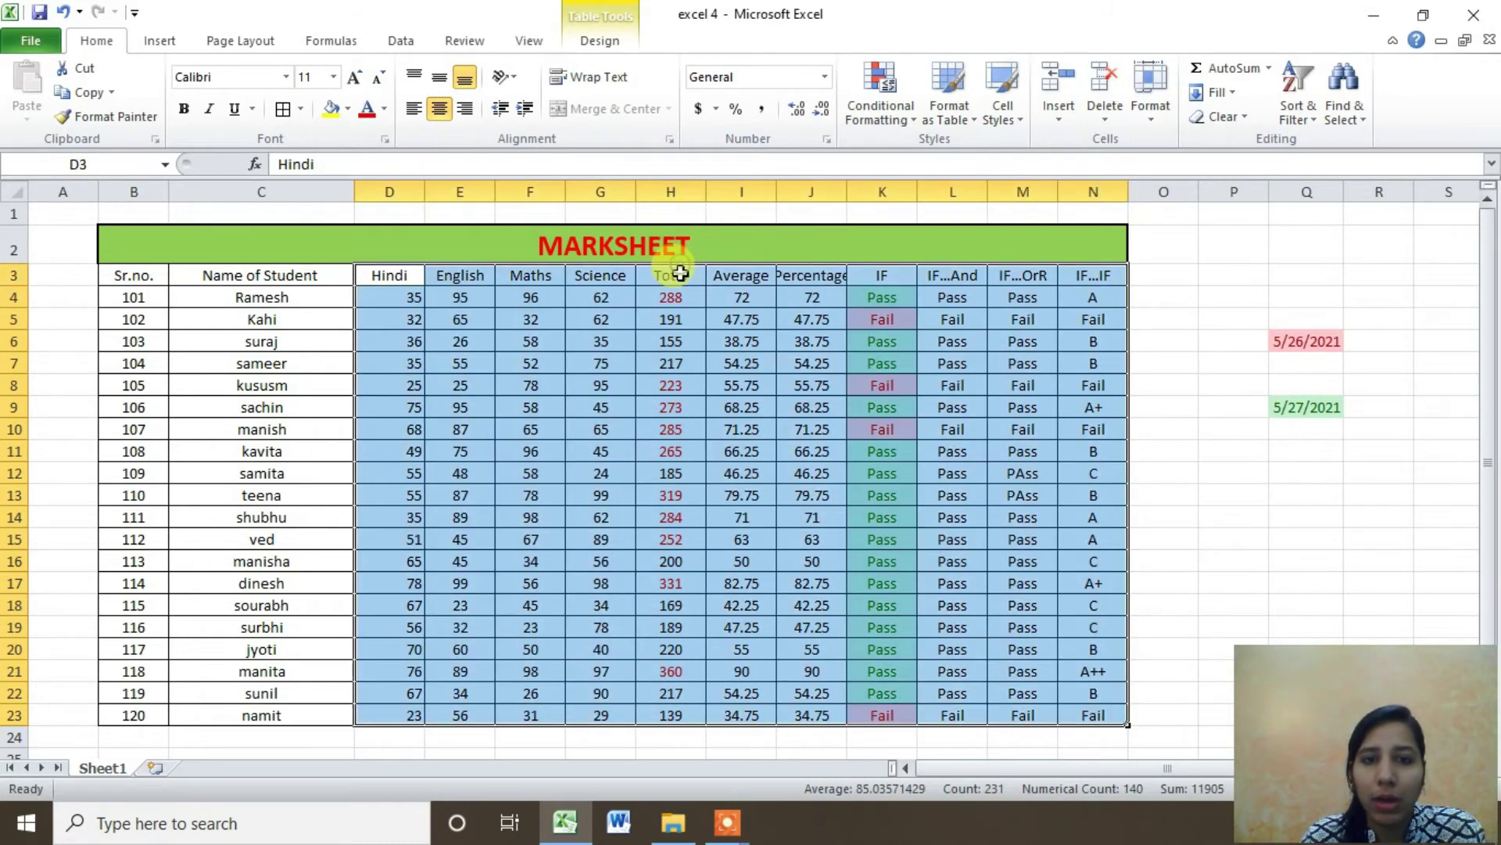
pyautogui.click(681, 273)
pyautogui.hotkey('ctrl', 'shift', 'Down')
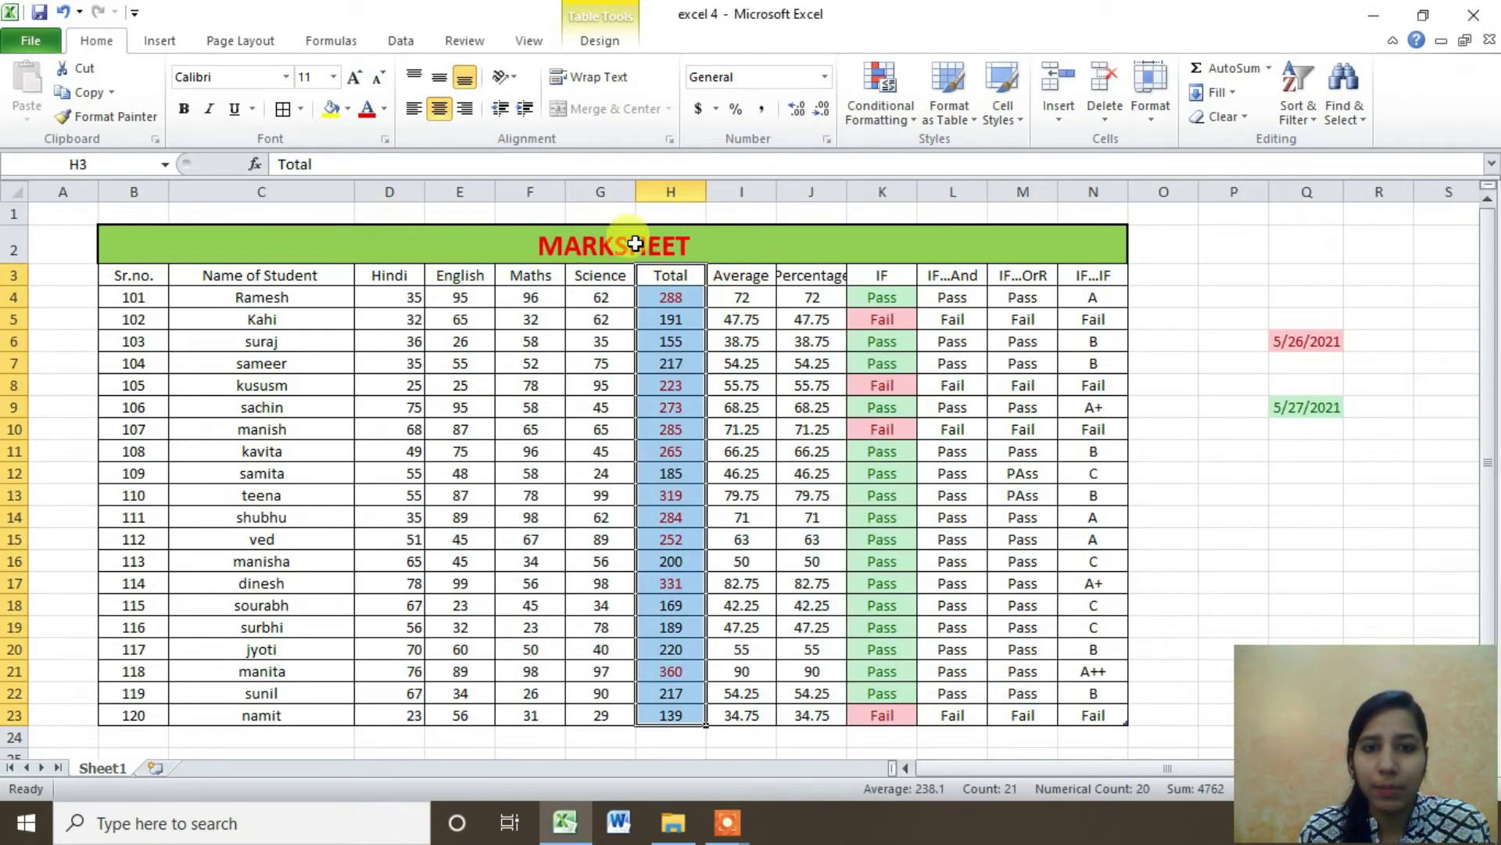
pyautogui.click(910, 119)
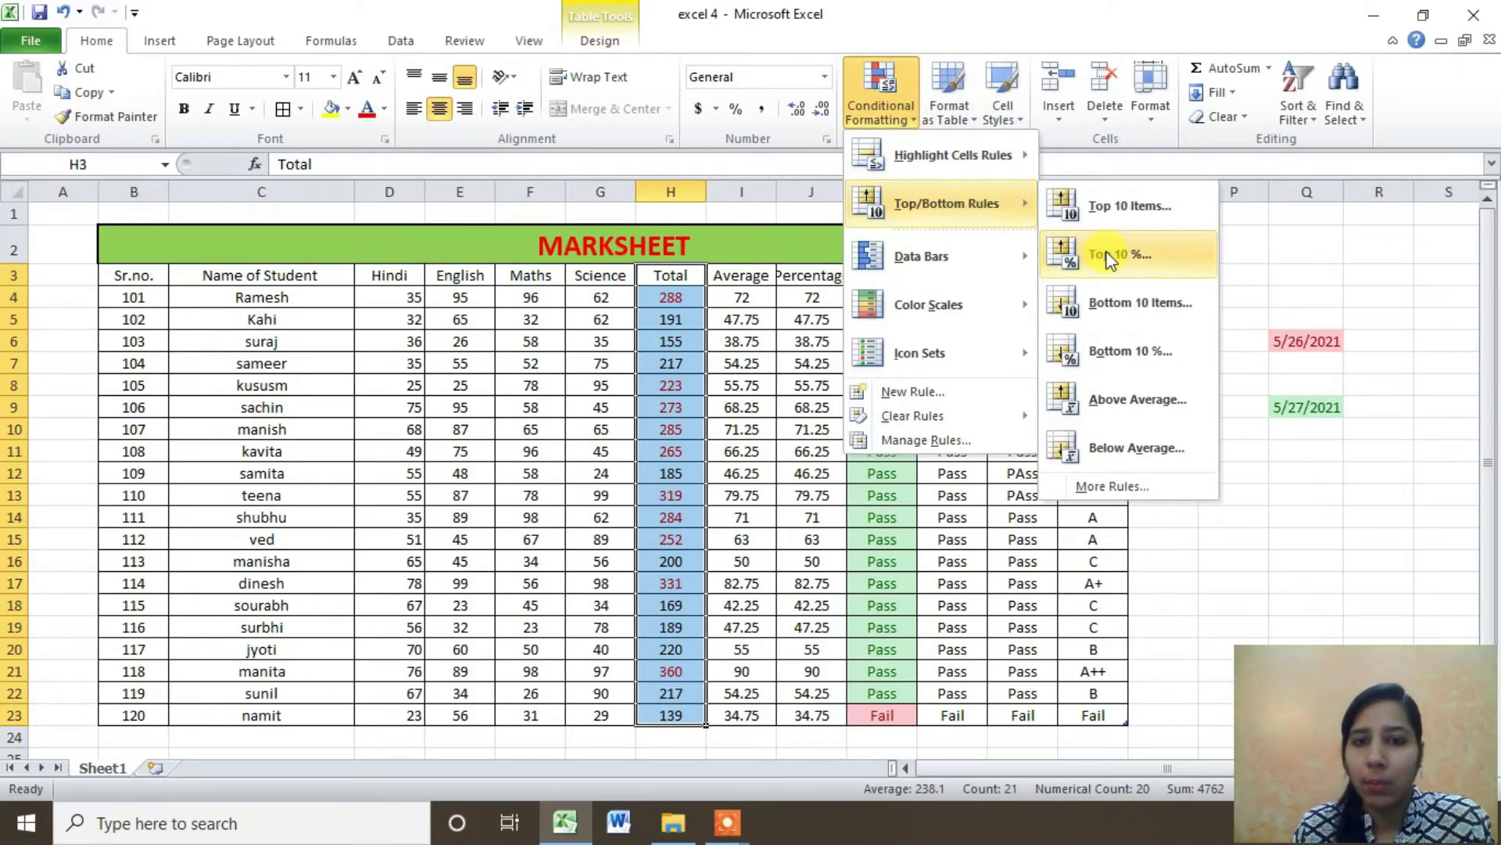
pyautogui.click(1111, 259)
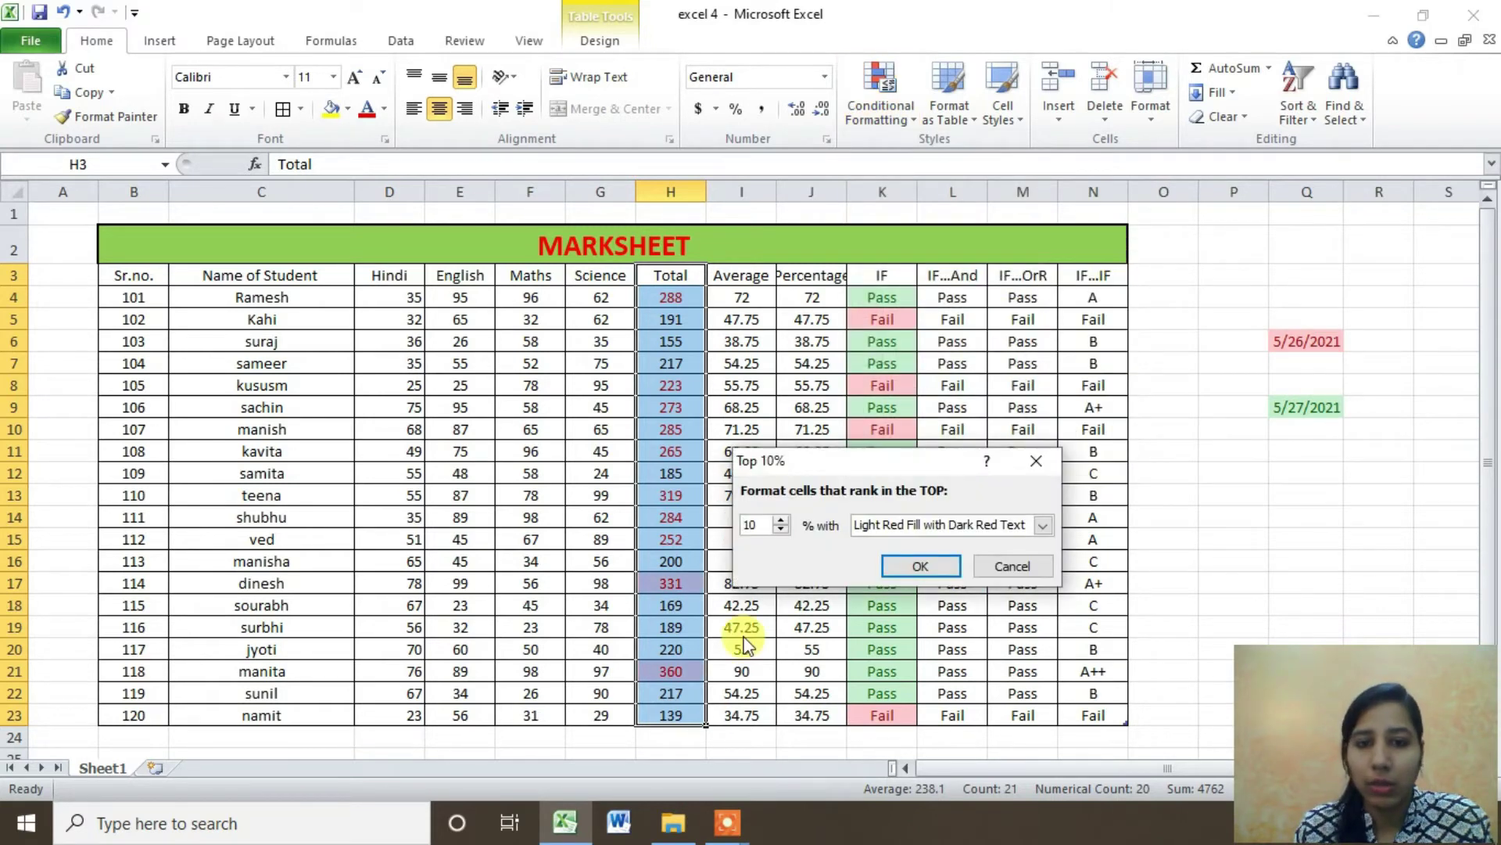
pyautogui.click(921, 560)
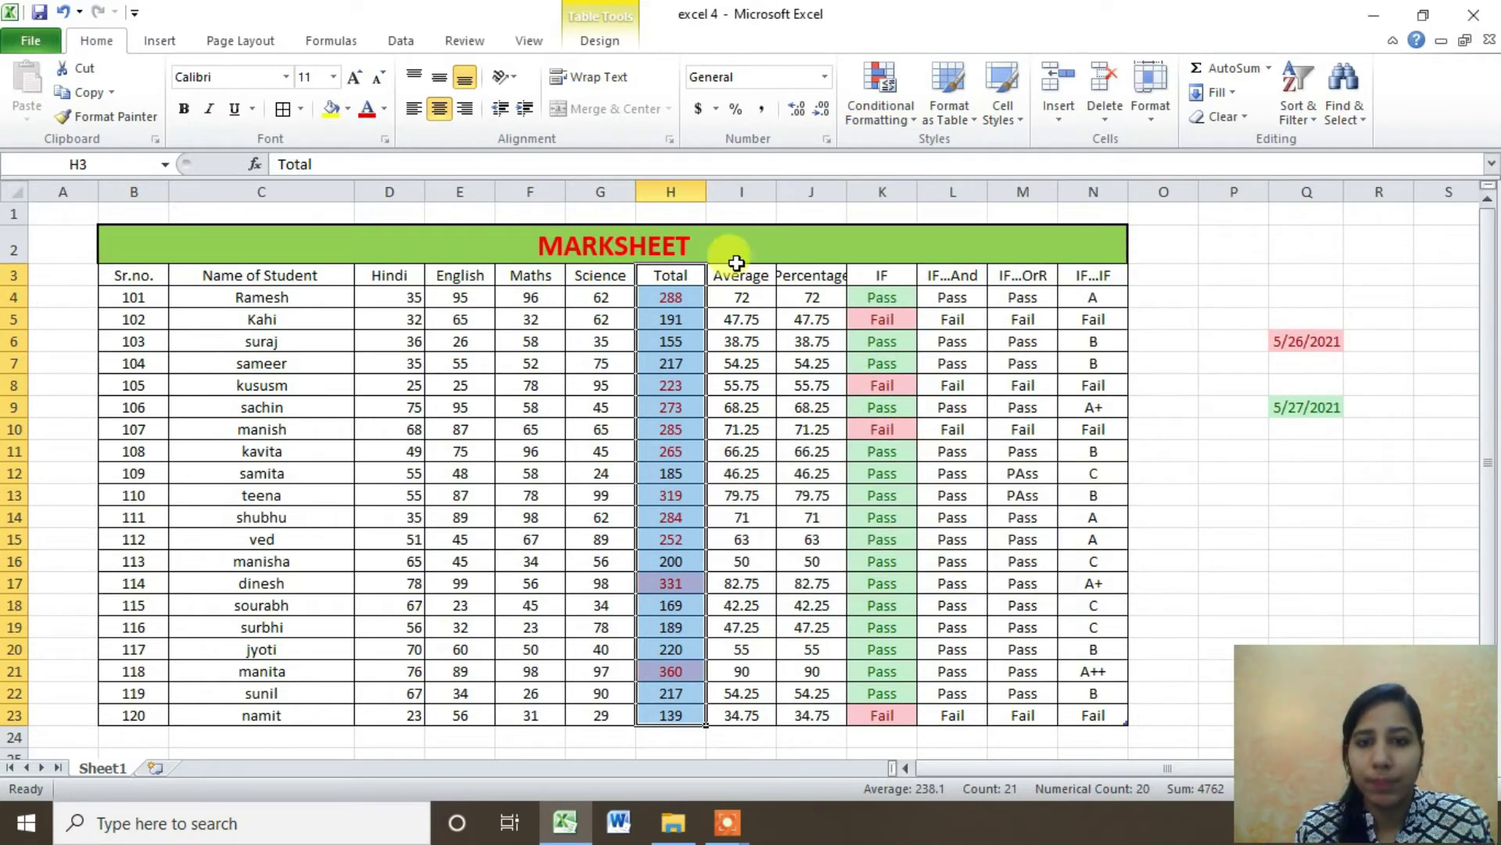
# Highlight the top 10% of Percentage scores J3:J23 with light red fill and dark red text
pyautogui.click(811, 278)
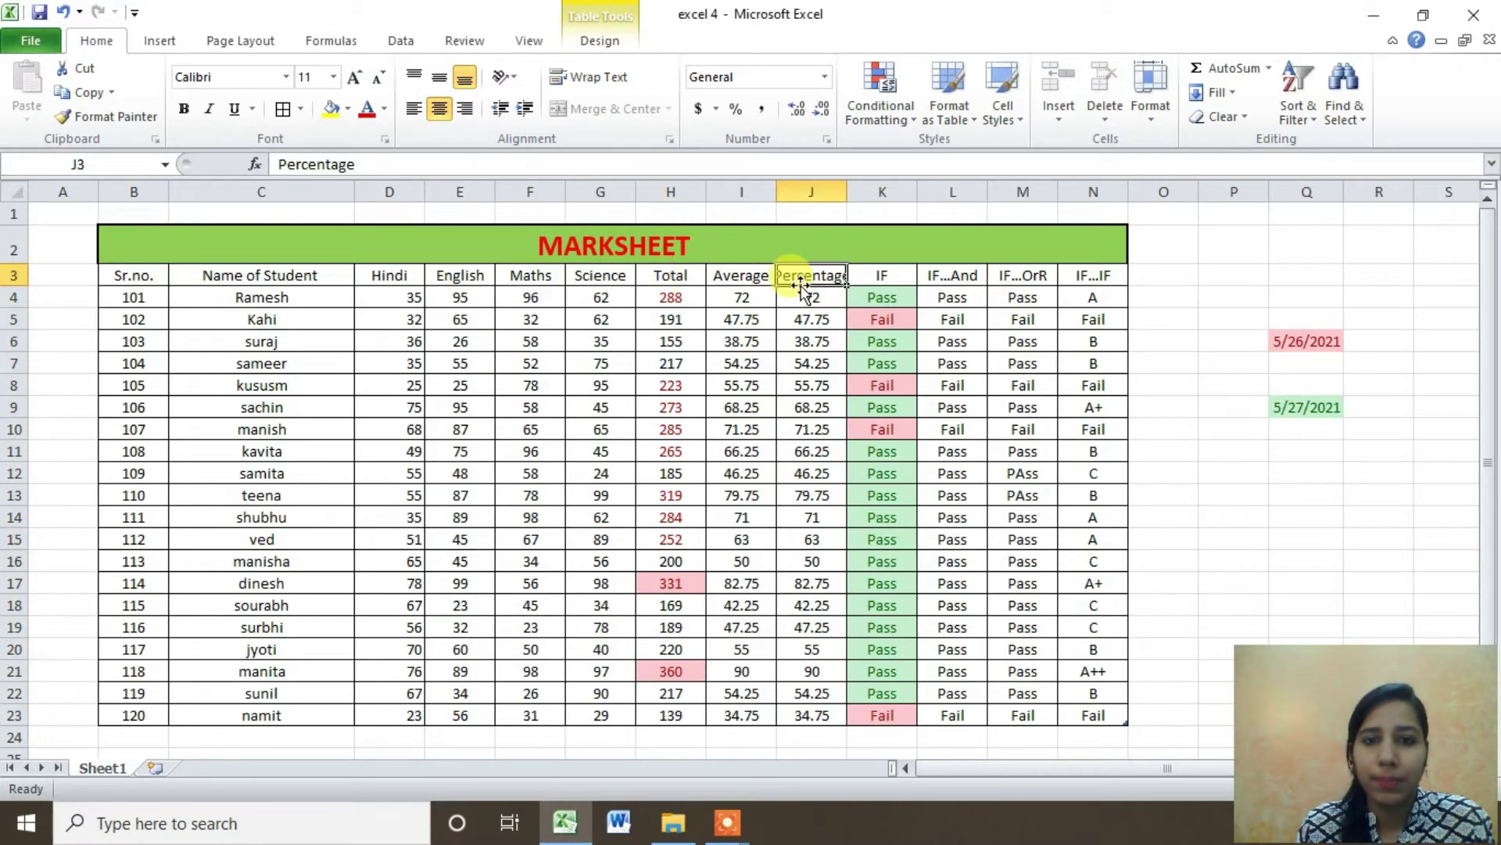
pyautogui.click(935, 383)
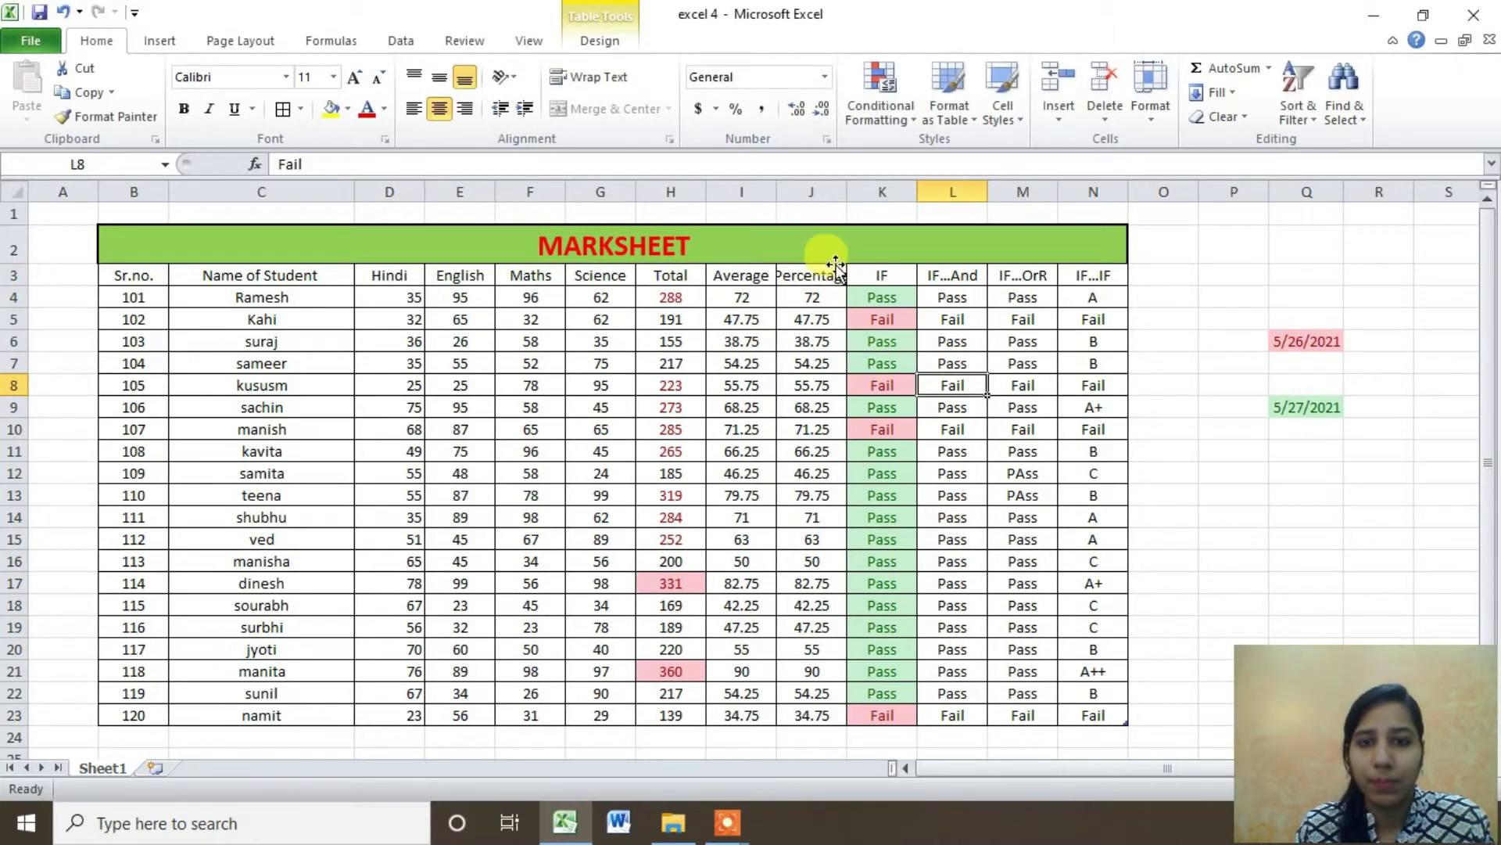
pyautogui.moveTo(825, 276); pyautogui.dragTo(812, 714)
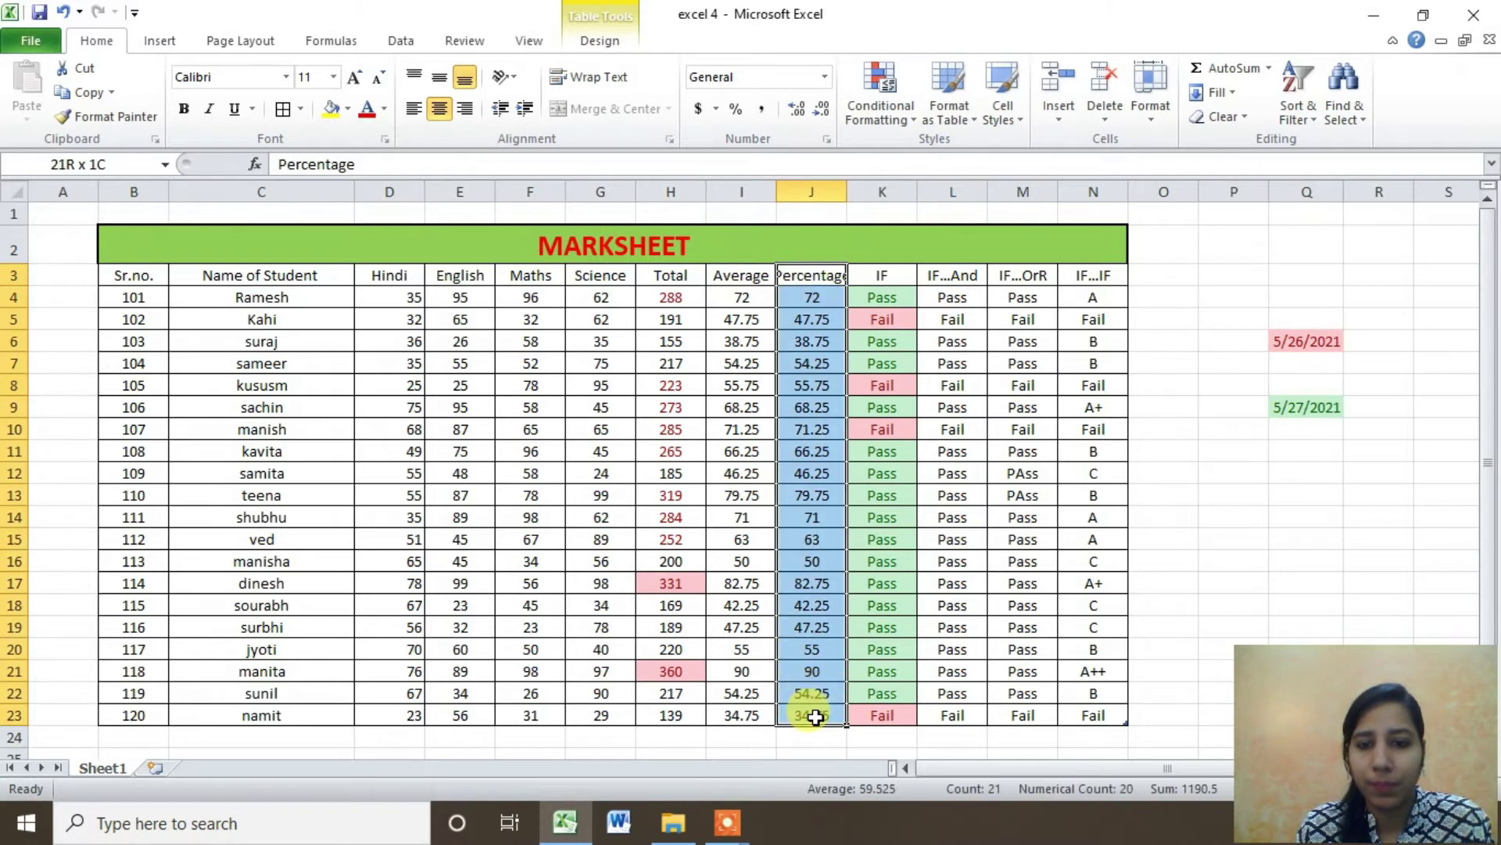
pyautogui.click(908, 127)
pyautogui.moveTo(945, 203)
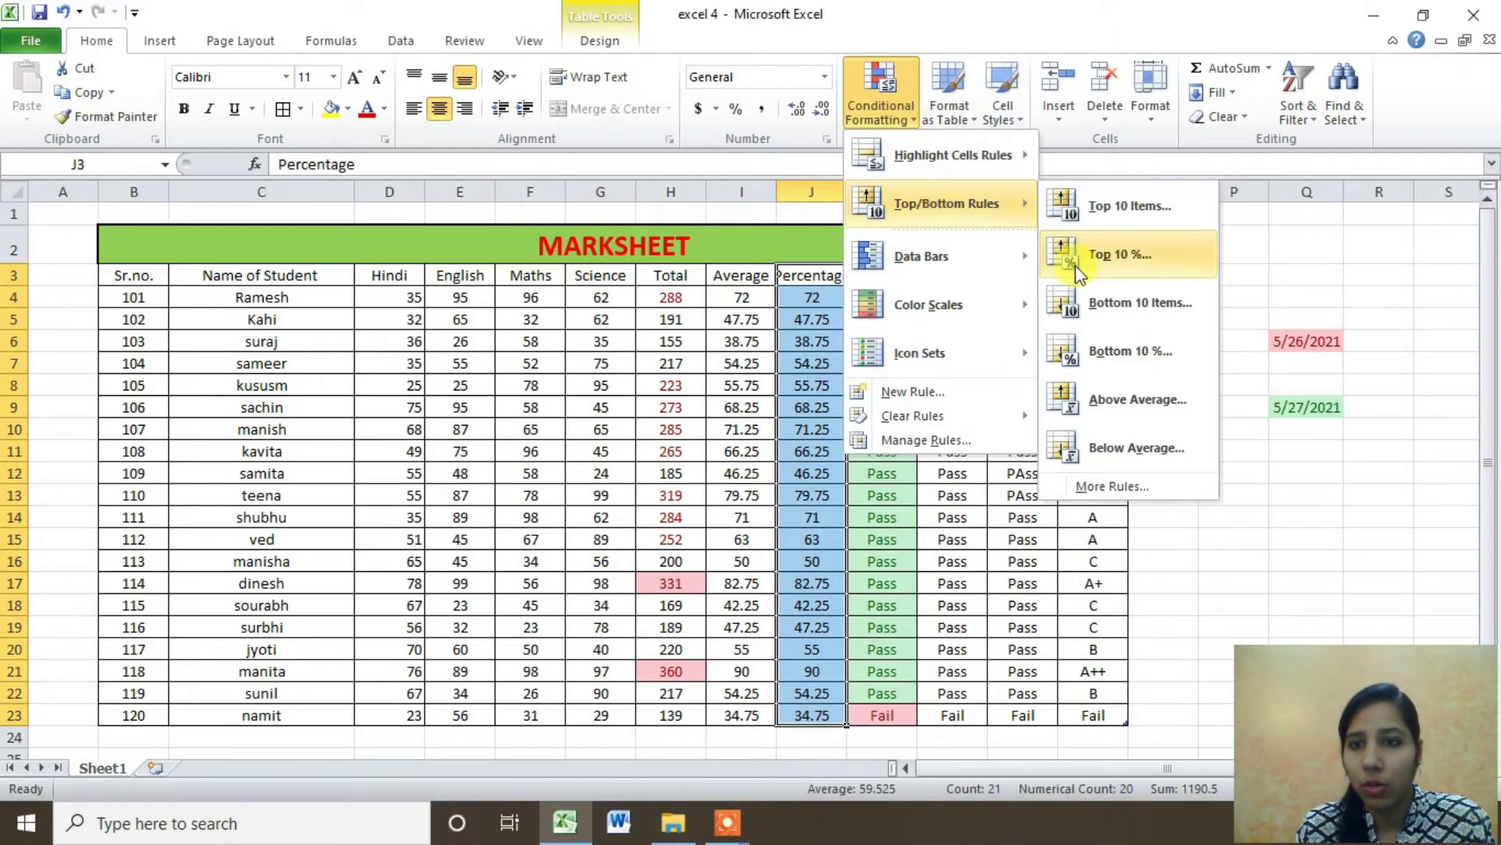
pyautogui.click(1076, 265)
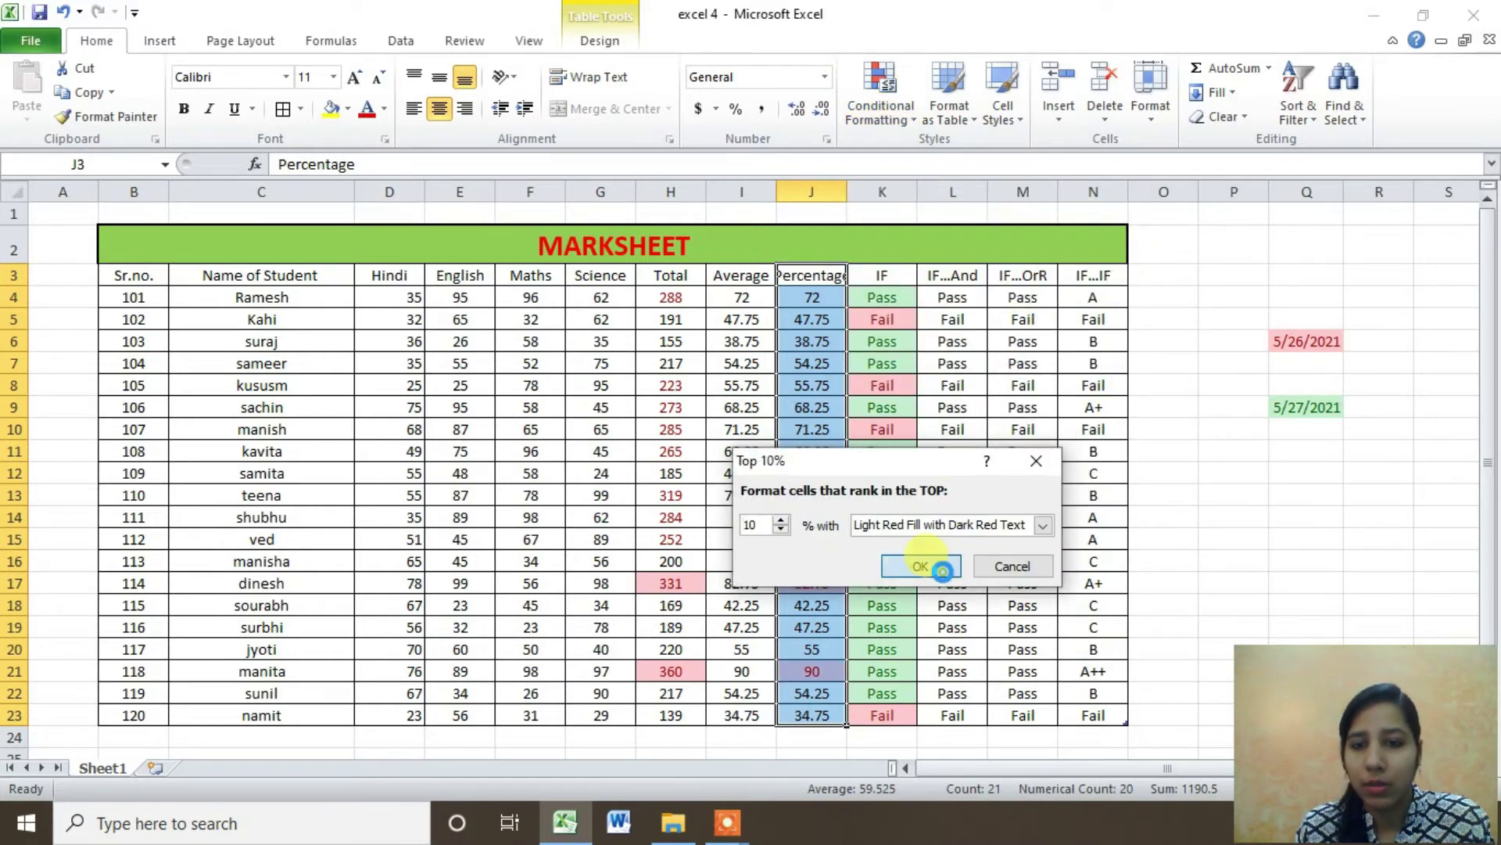
pyautogui.click(942, 571)
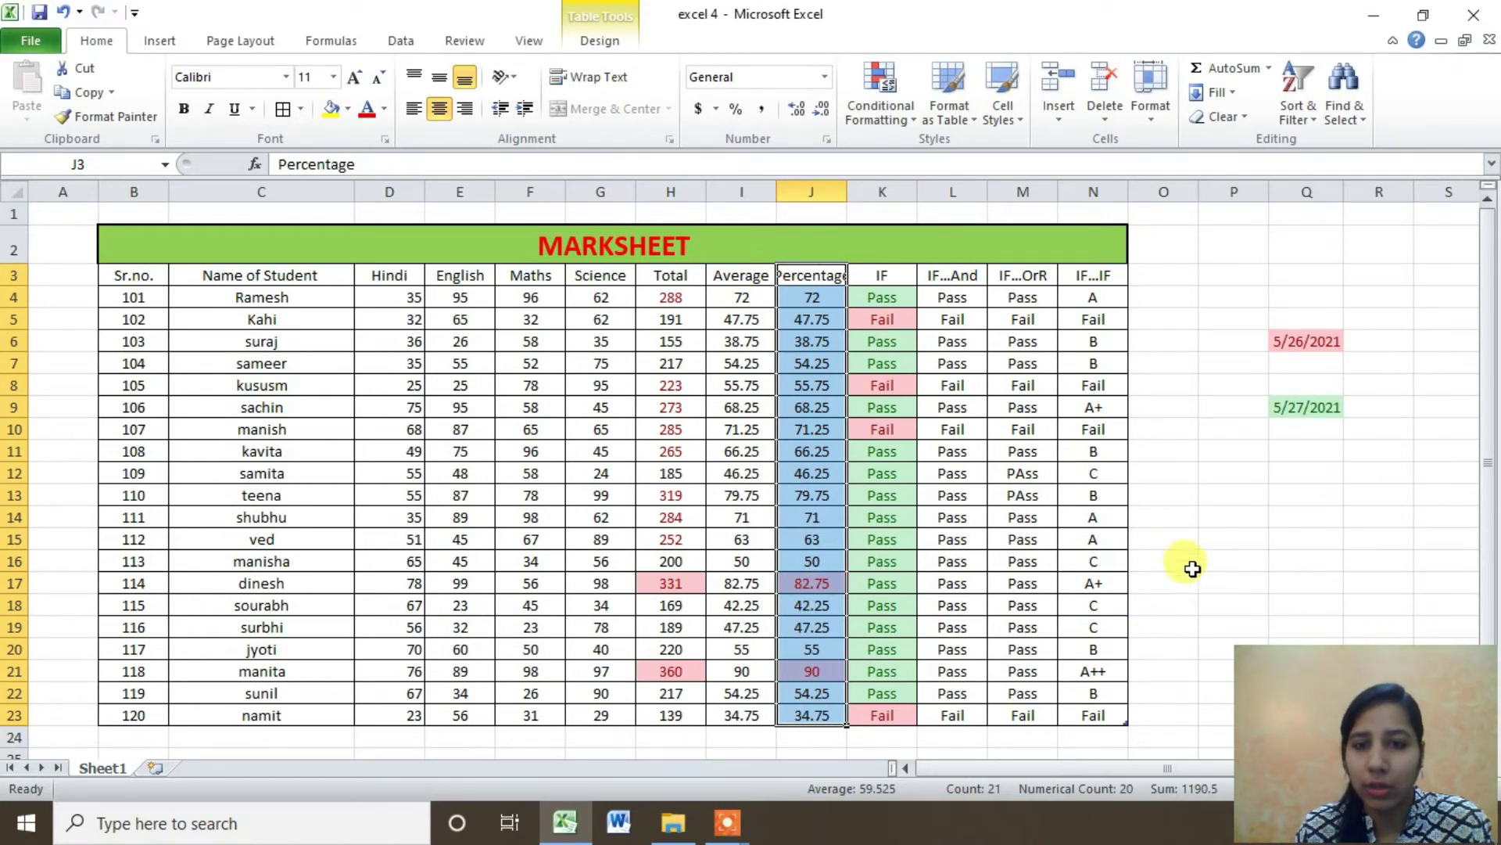
# Reselect the Percentage column J3:J23 for another Top/Bottom ranking rule
pyautogui.click(1309, 538)
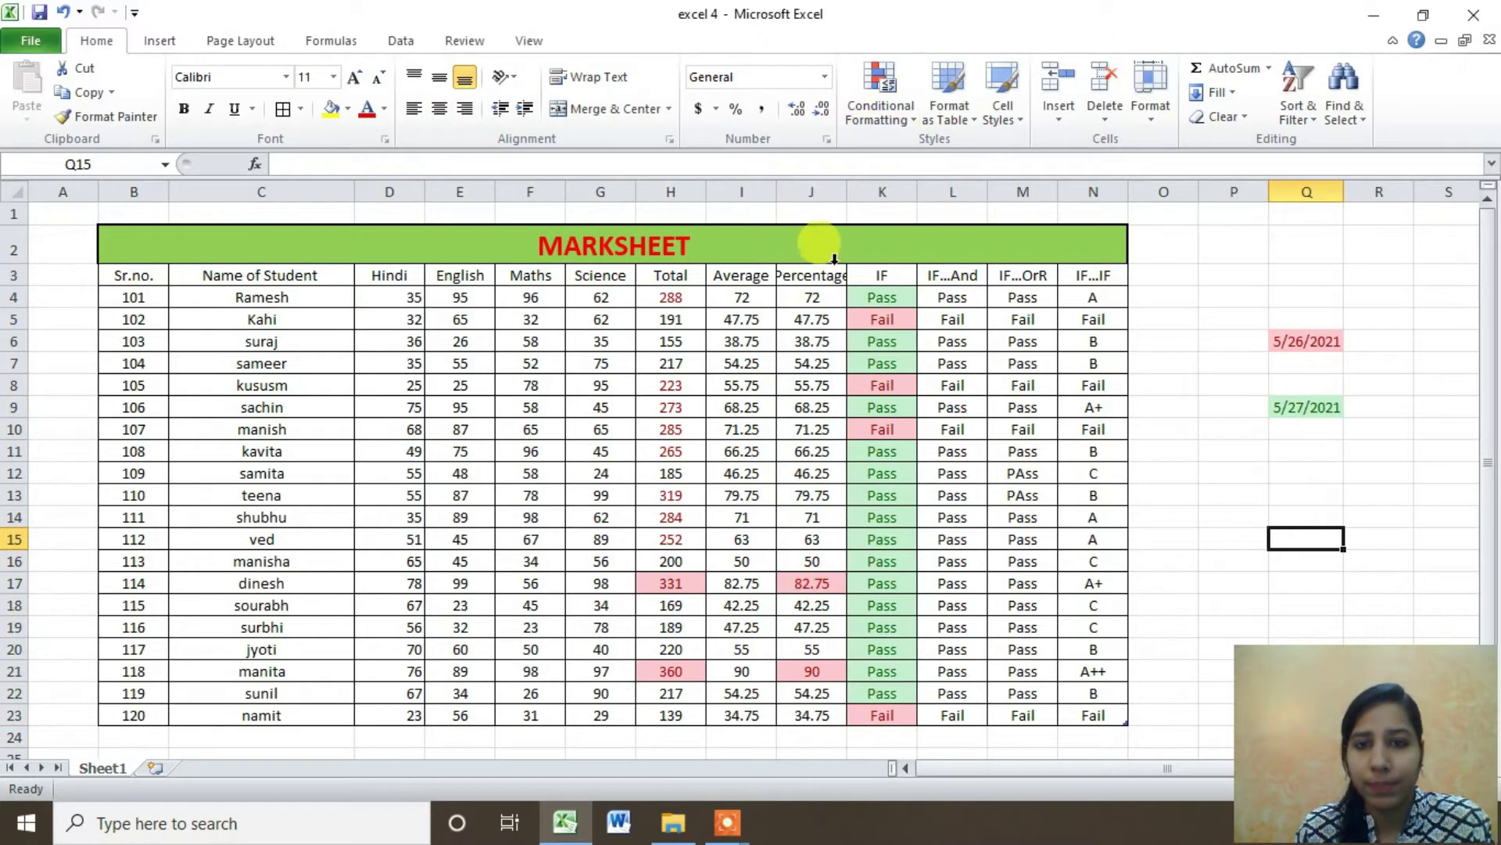
pyautogui.click(813, 277)
pyautogui.click(817, 256)
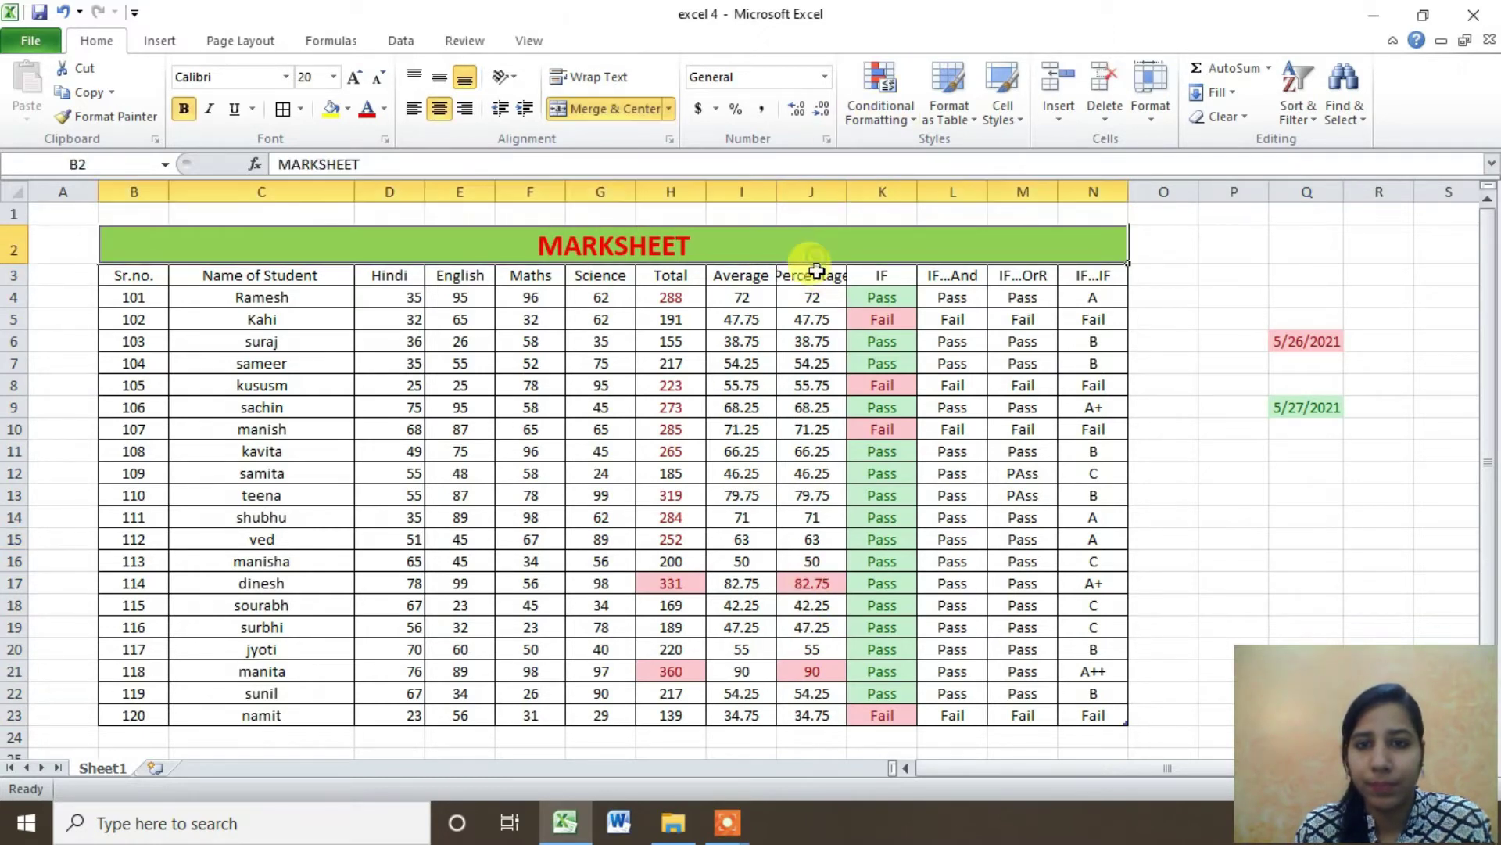
pyautogui.click(815, 270)
pyautogui.doubleClick(816, 275)
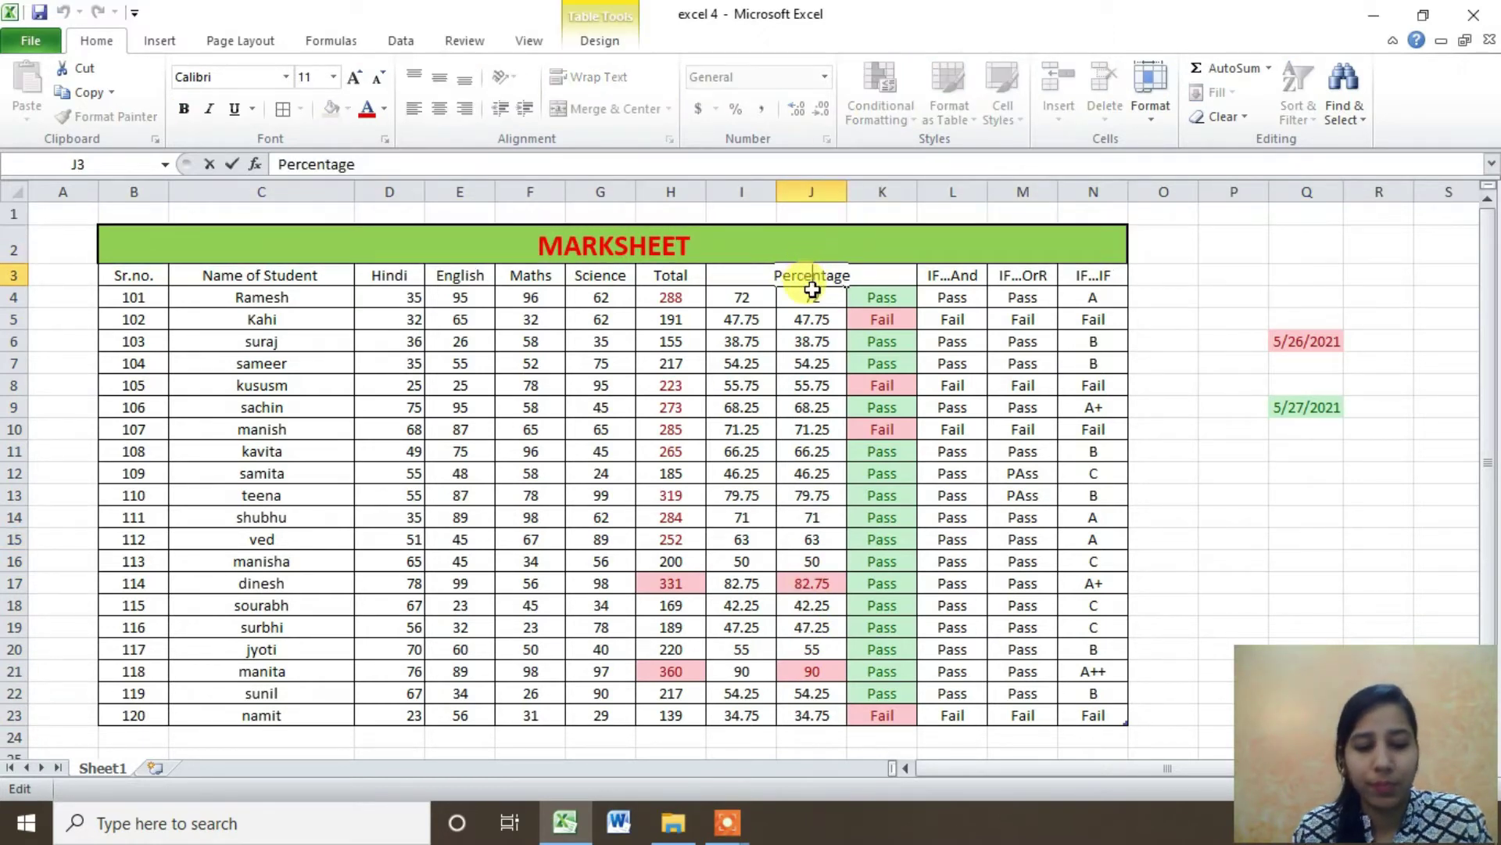
pyautogui.click(813, 291)
pyautogui.moveTo(817, 273); pyautogui.dragTo(807, 712)
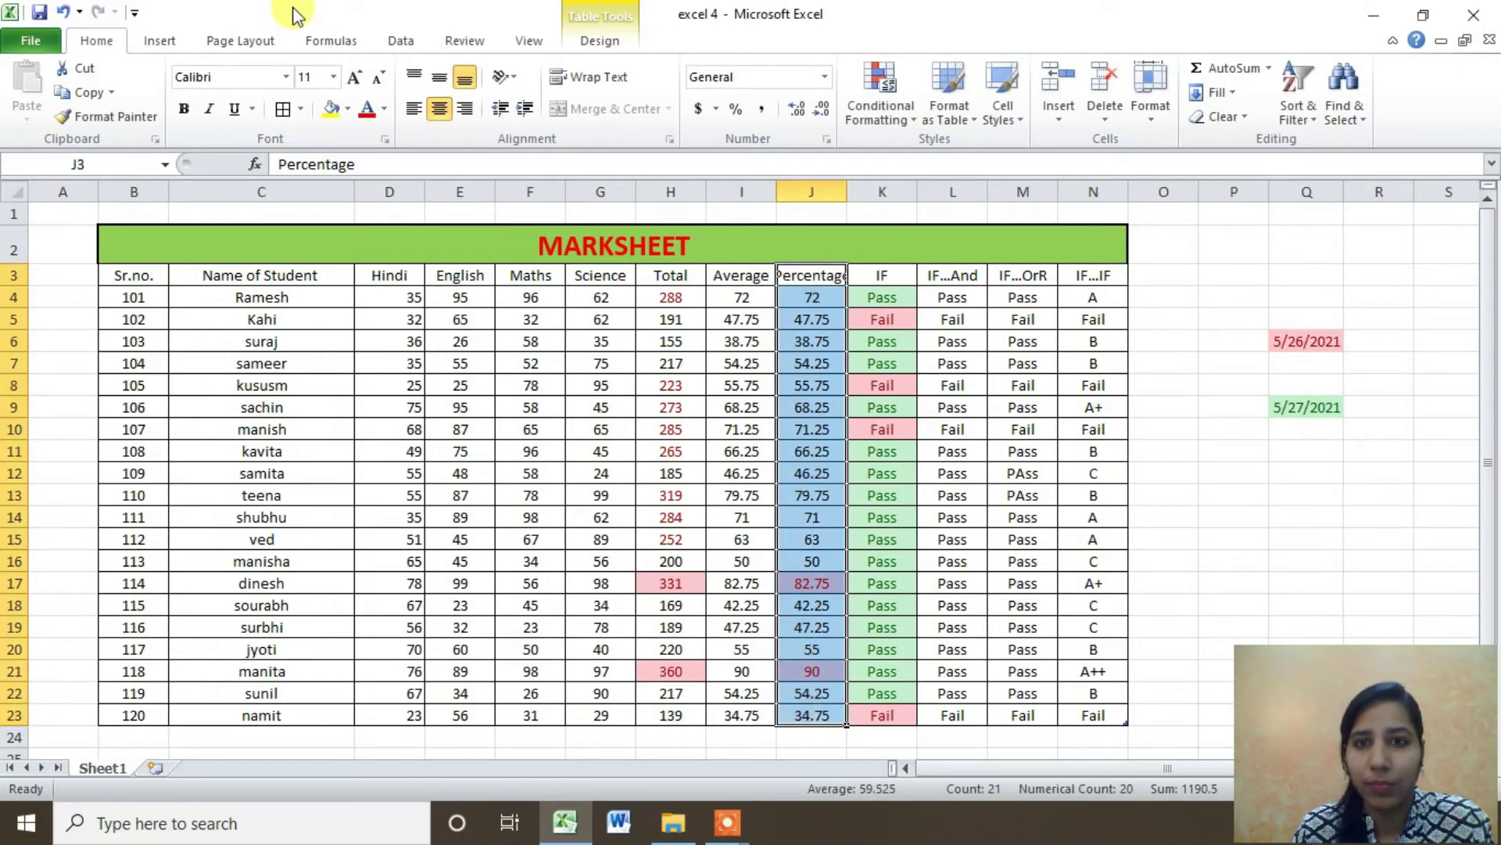
pyautogui.click(907, 120)
pyautogui.moveTo(946, 203)
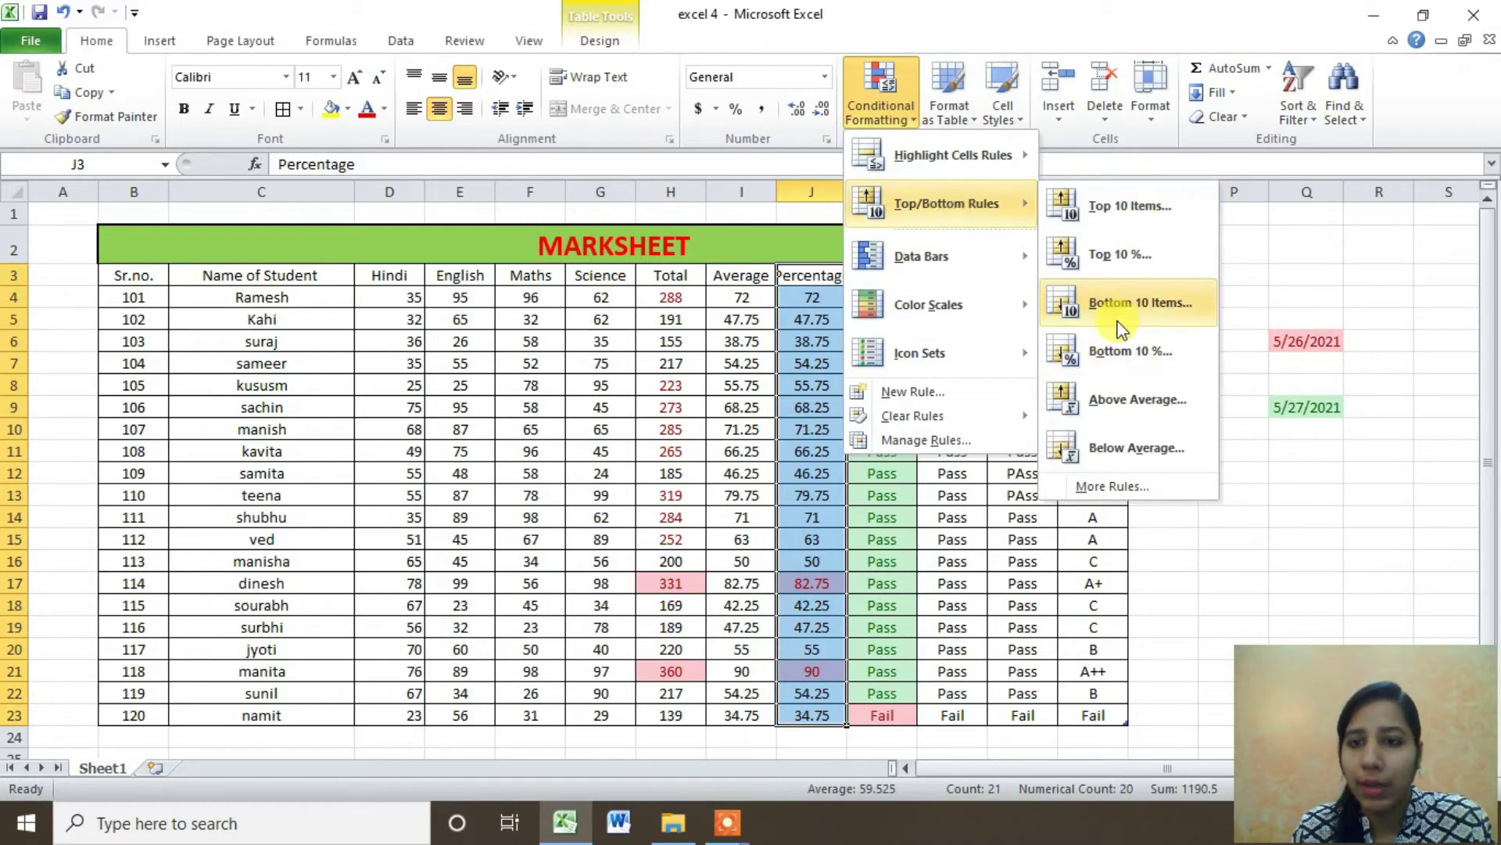
# Apply a Bottom 10% rule so percentages 38.75 and 34.75 get yellow fill with dark yellow text
pyautogui.click(1113, 369)
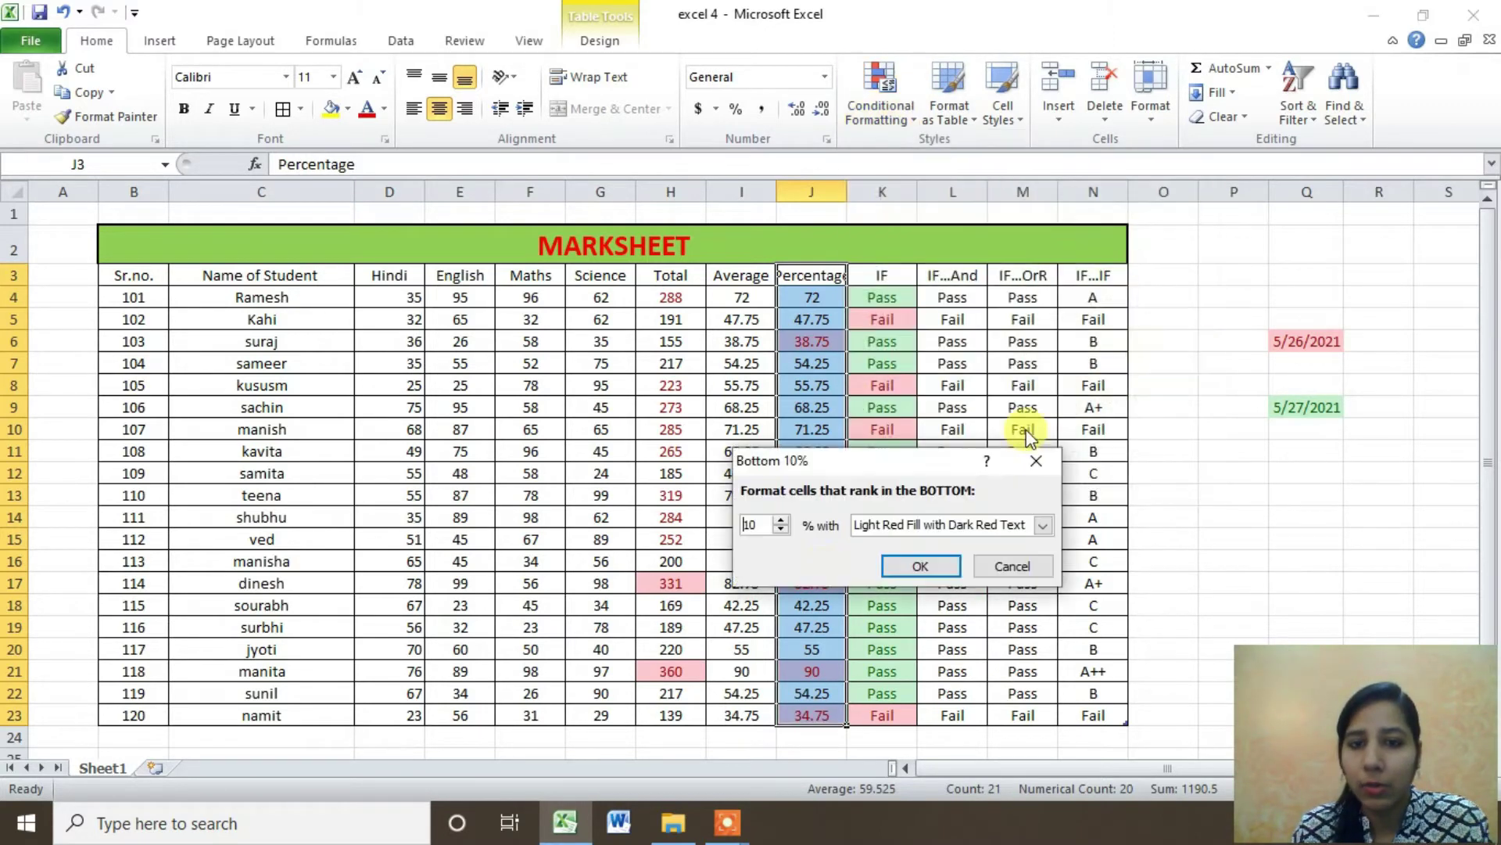
pyautogui.click(958, 524)
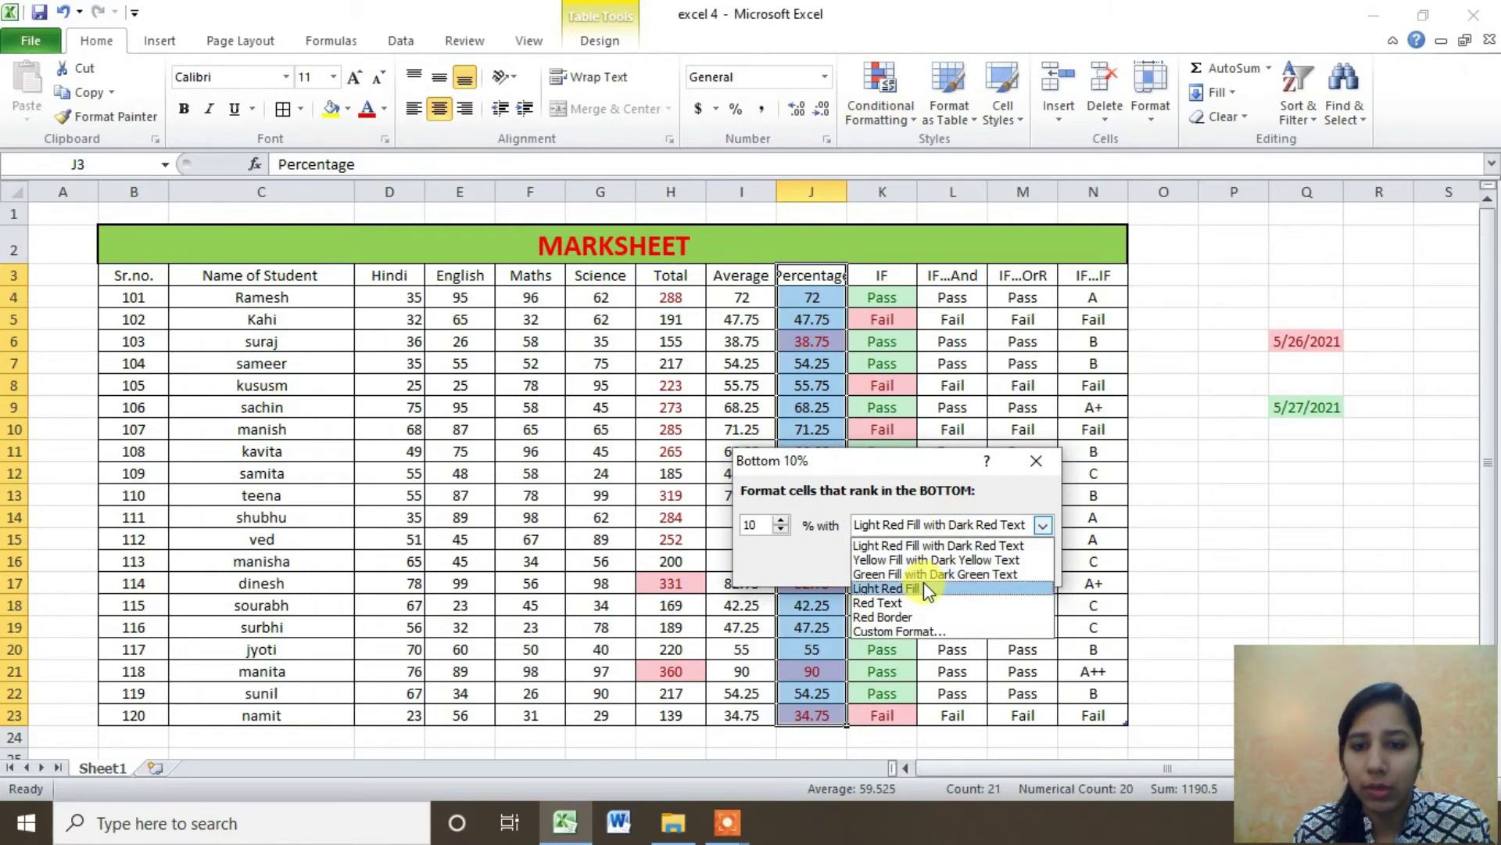
pyautogui.click(924, 562)
pyautogui.click(921, 566)
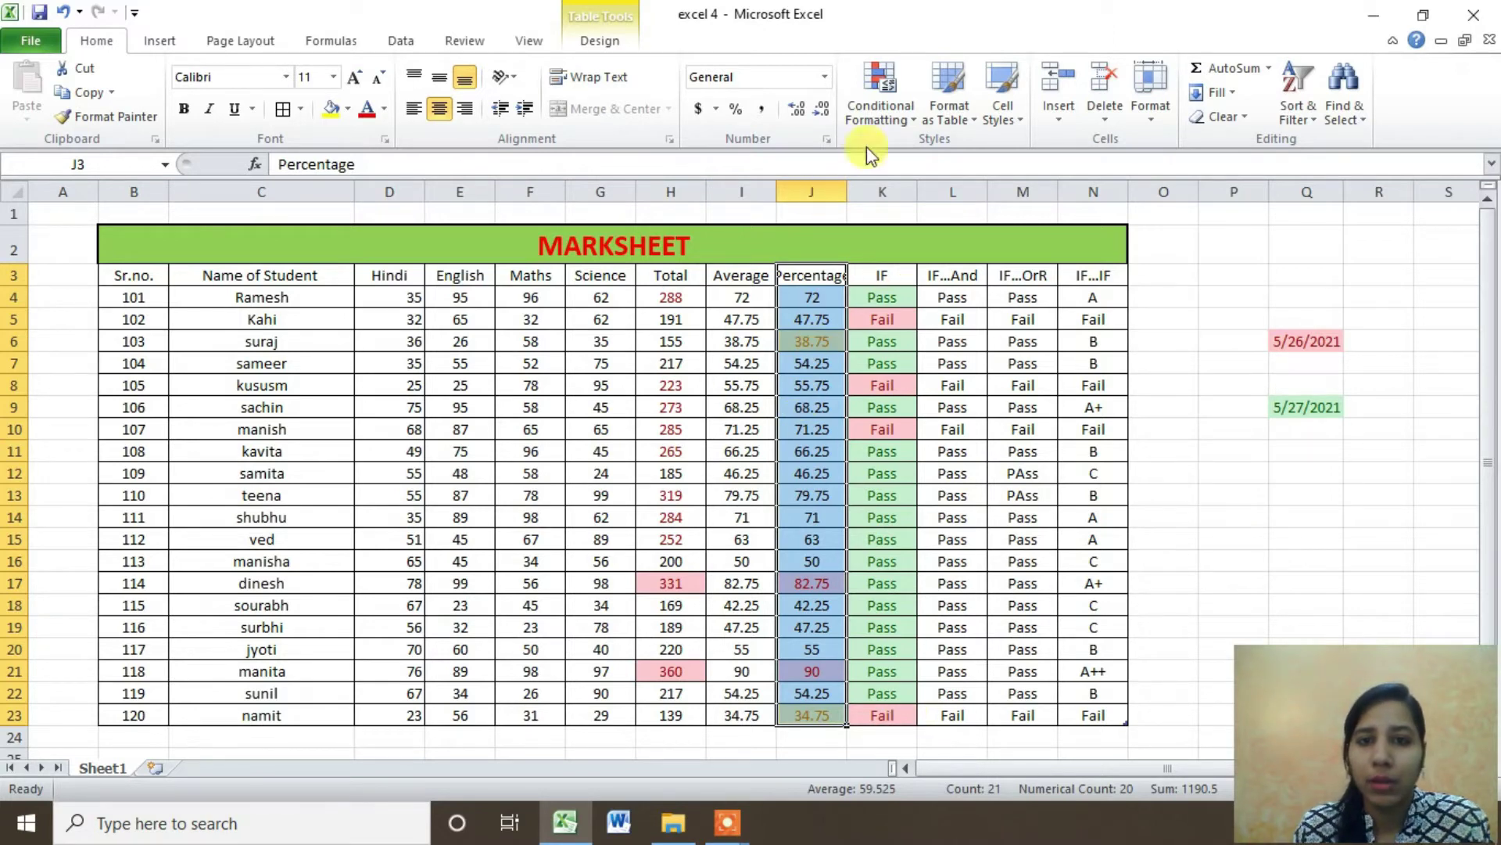
pyautogui.click(909, 106)
pyautogui.moveTo(945, 203)
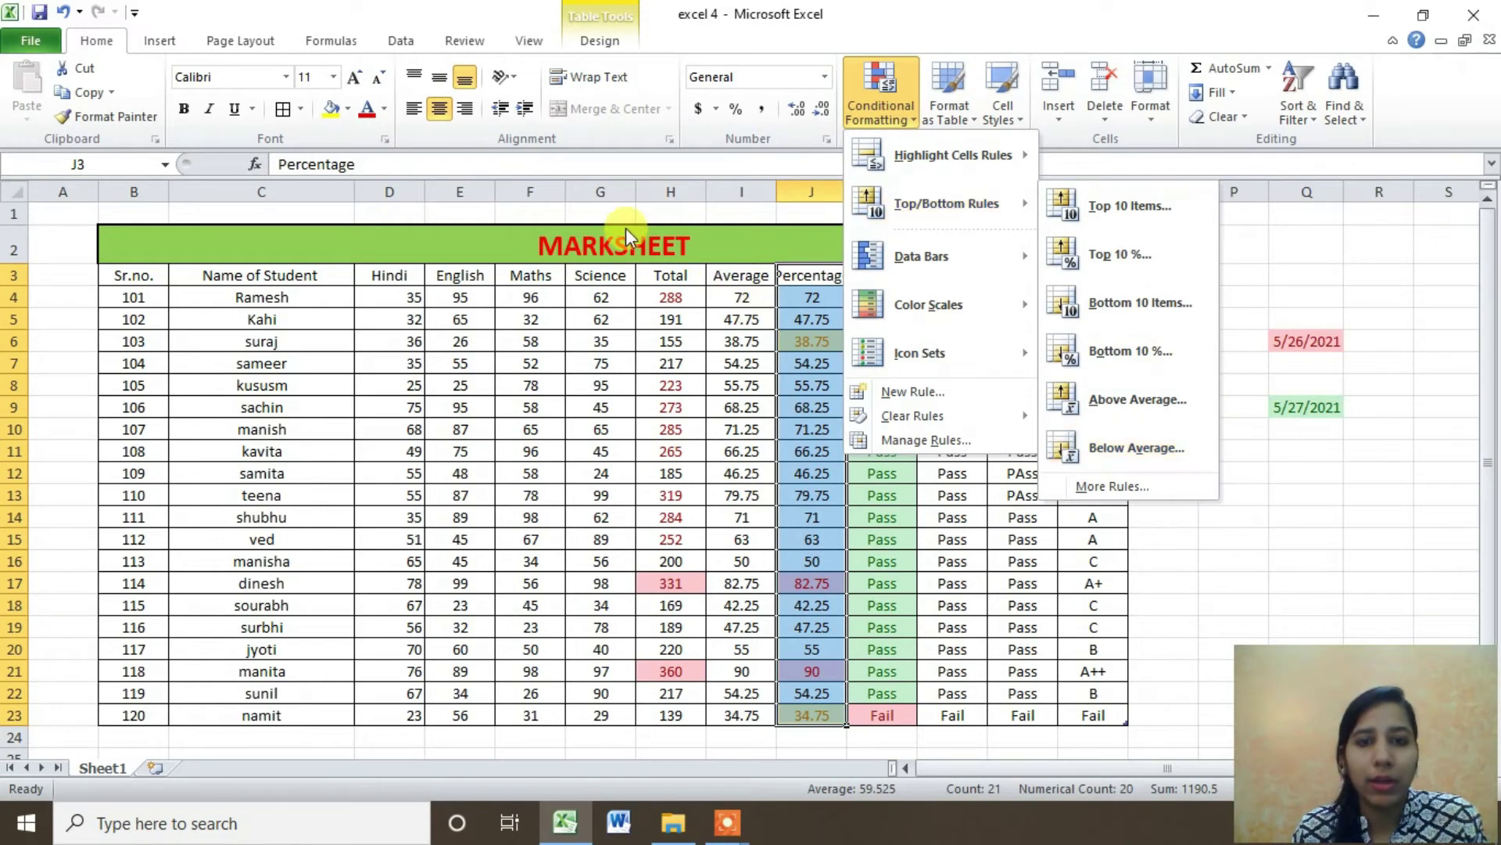
pyautogui.press('Escape')
pyautogui.press('Escape')
# Apply an Above Average rule to averages I4:I23 using Light Red Fill with Dark Red Text
pyautogui.moveTo(739, 297); pyautogui.dragTo(741, 714)
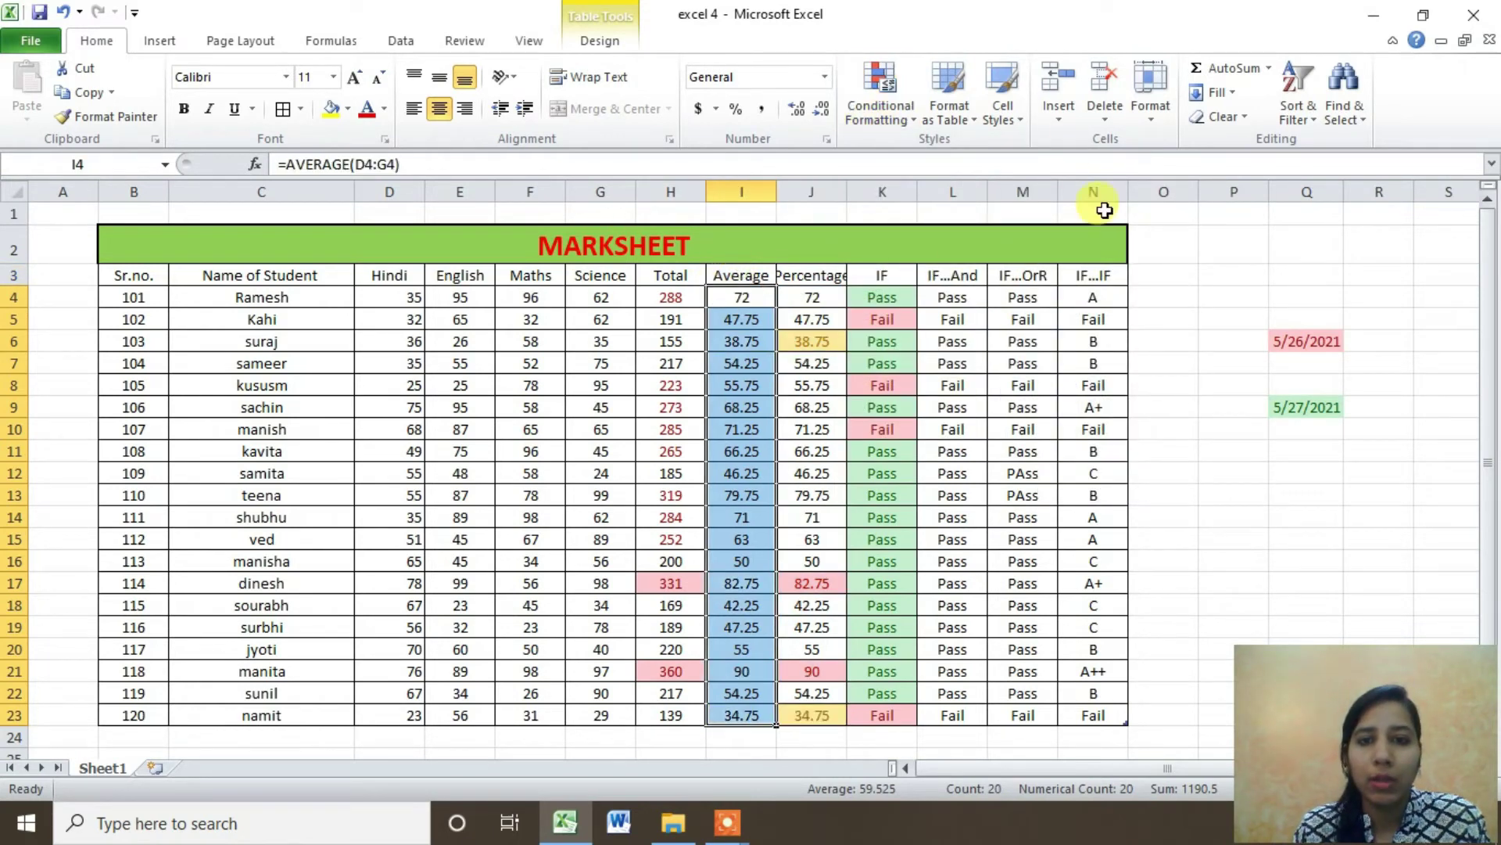
pyautogui.click(921, 128)
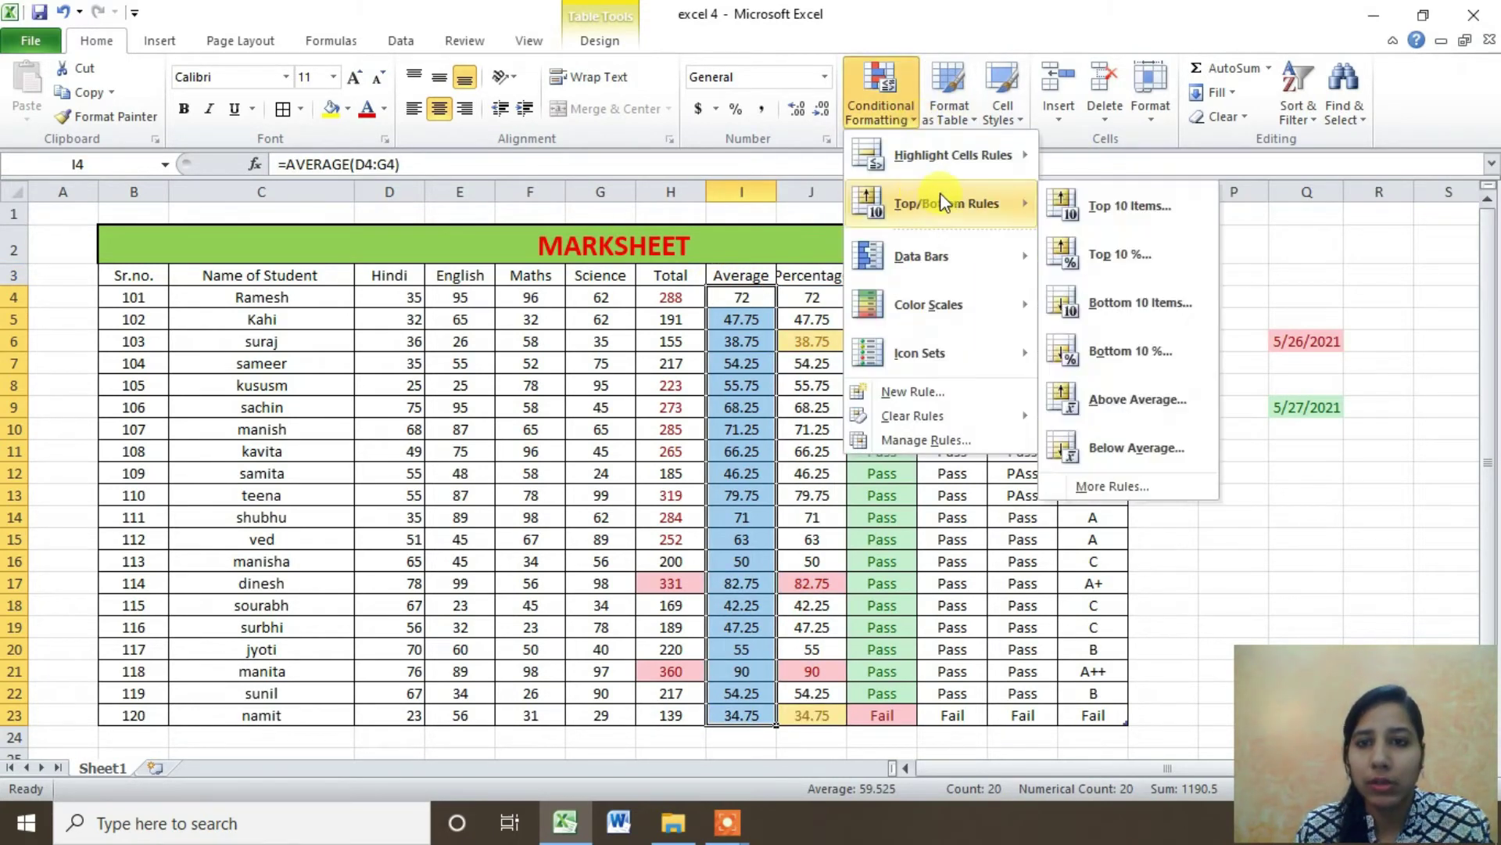
pyautogui.click(1137, 415)
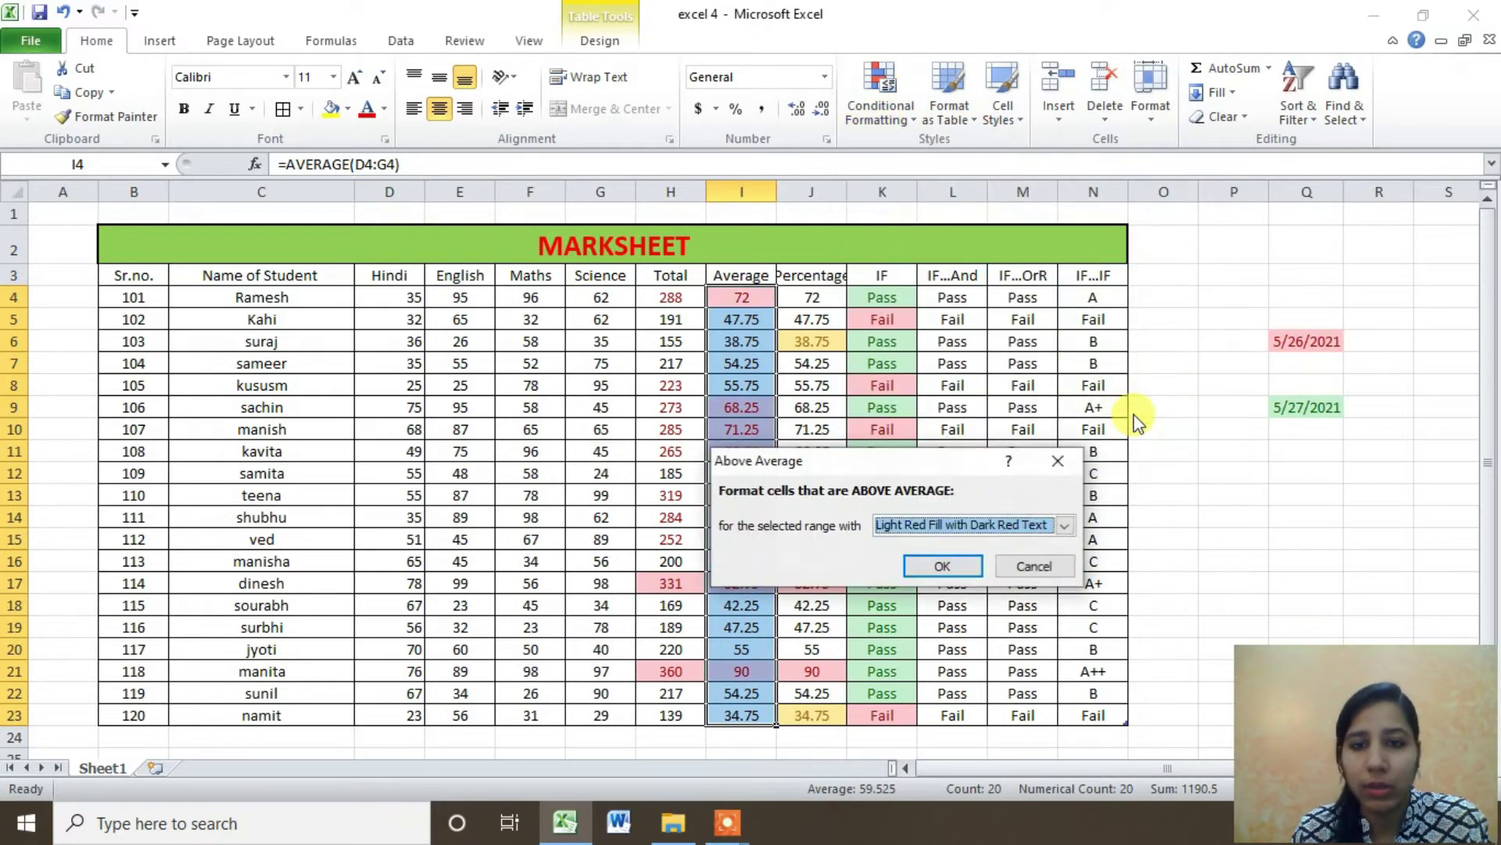
pyautogui.click(944, 564)
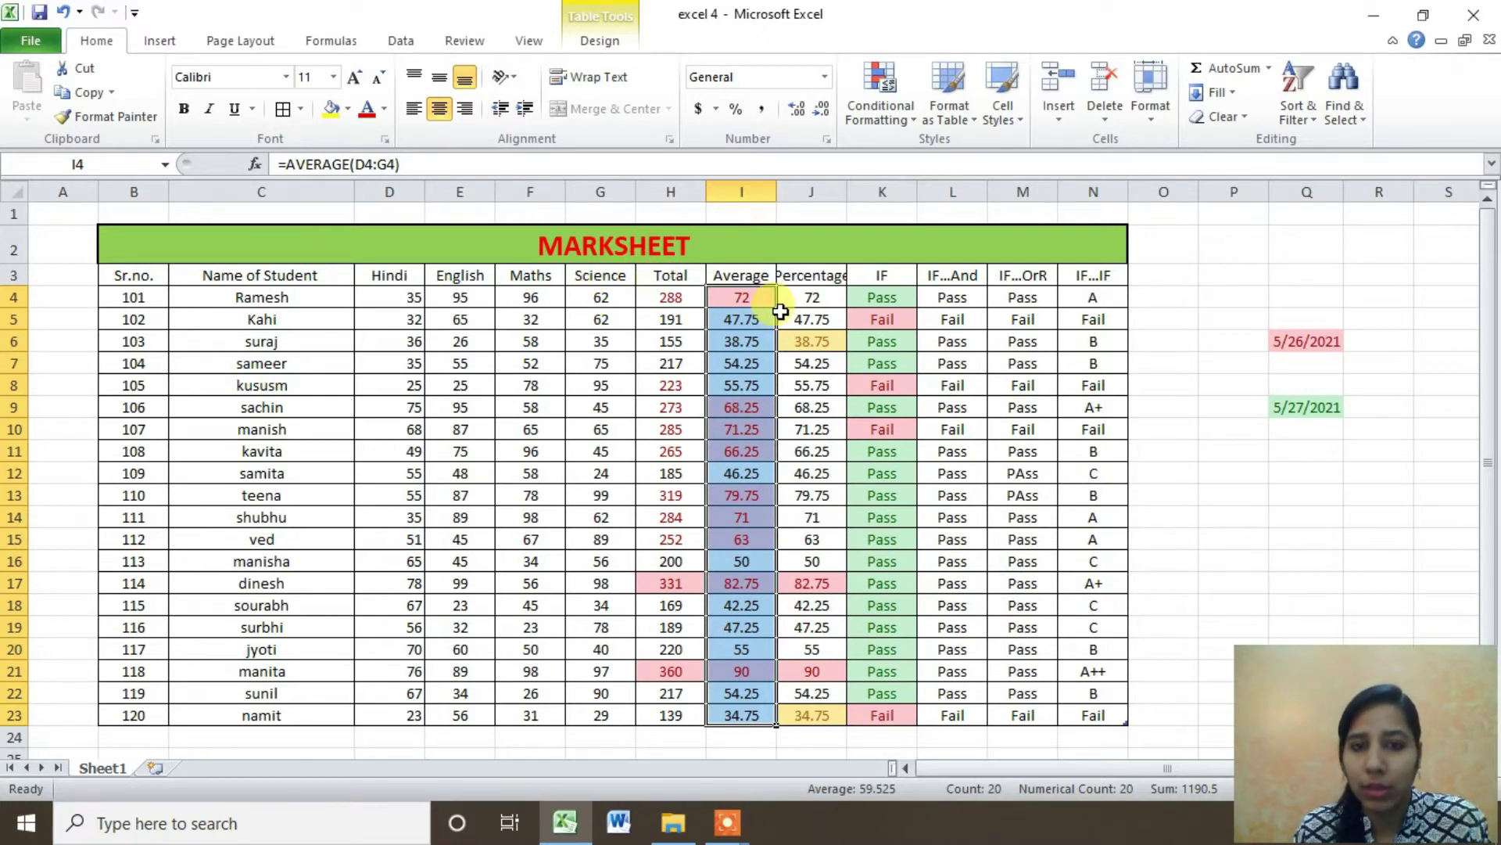
pyautogui.keyDown('ctrl'); pyautogui.click(749, 272); pyautogui.keyUp('ctrl')
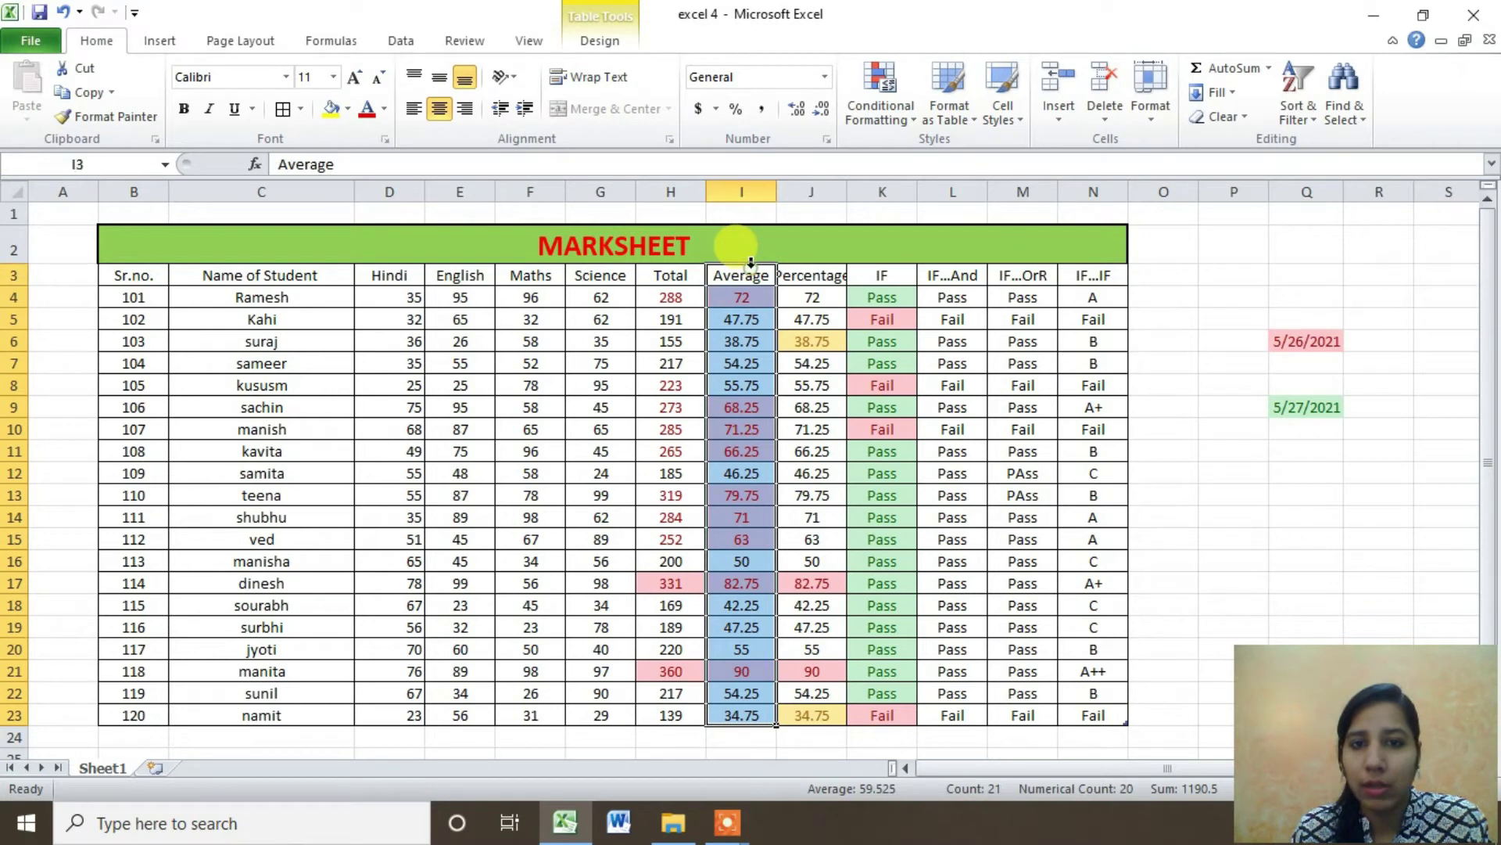
# Add a Below Average rule shading column I averages under 59.525 yellow with dark yellow text
pyautogui.click(923, 116)
pyautogui.moveTo(945, 204)
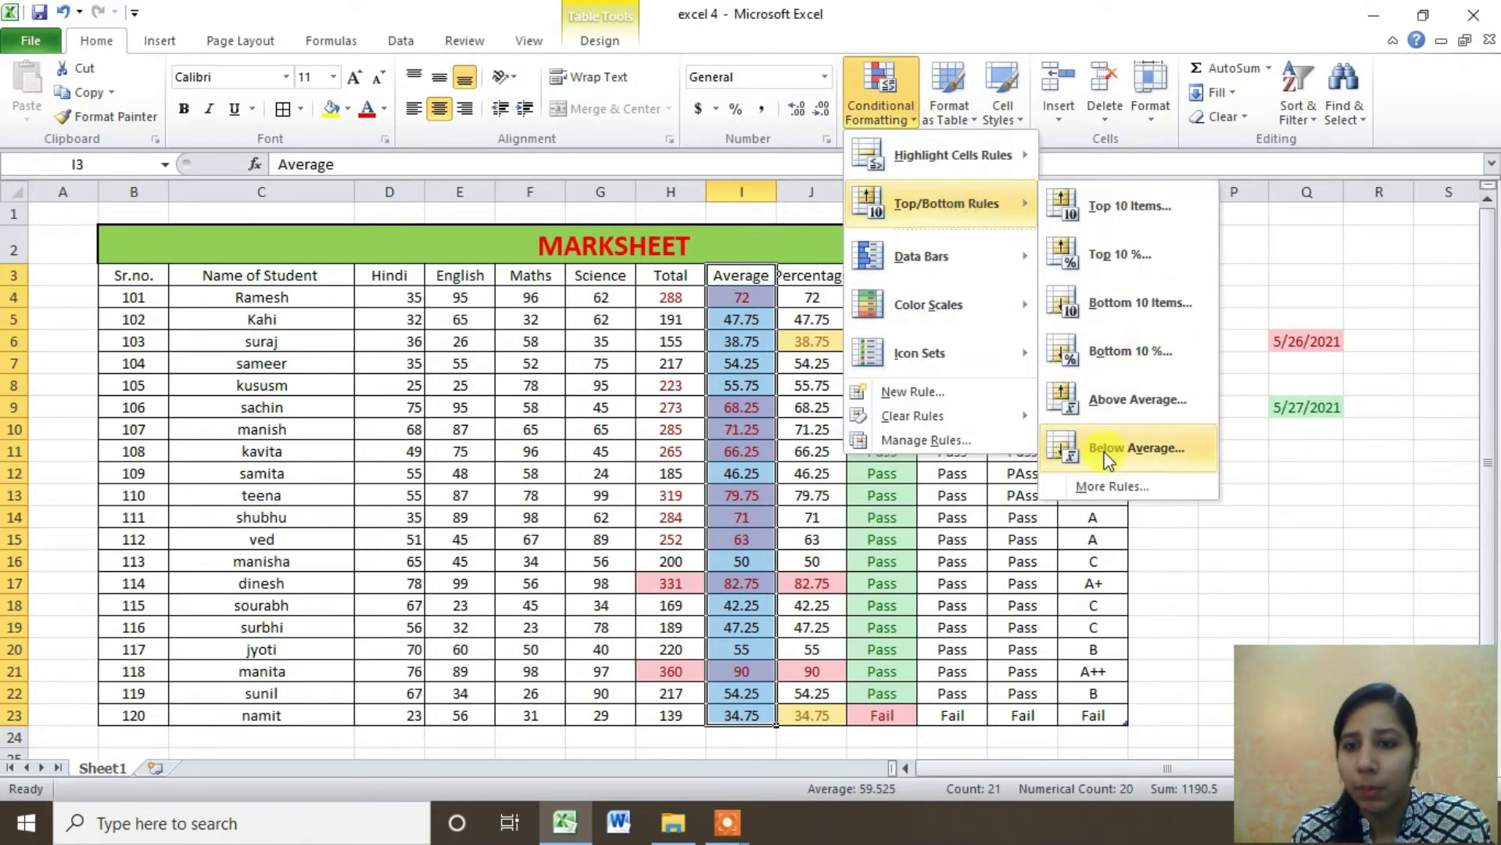
pyautogui.click(1109, 452)
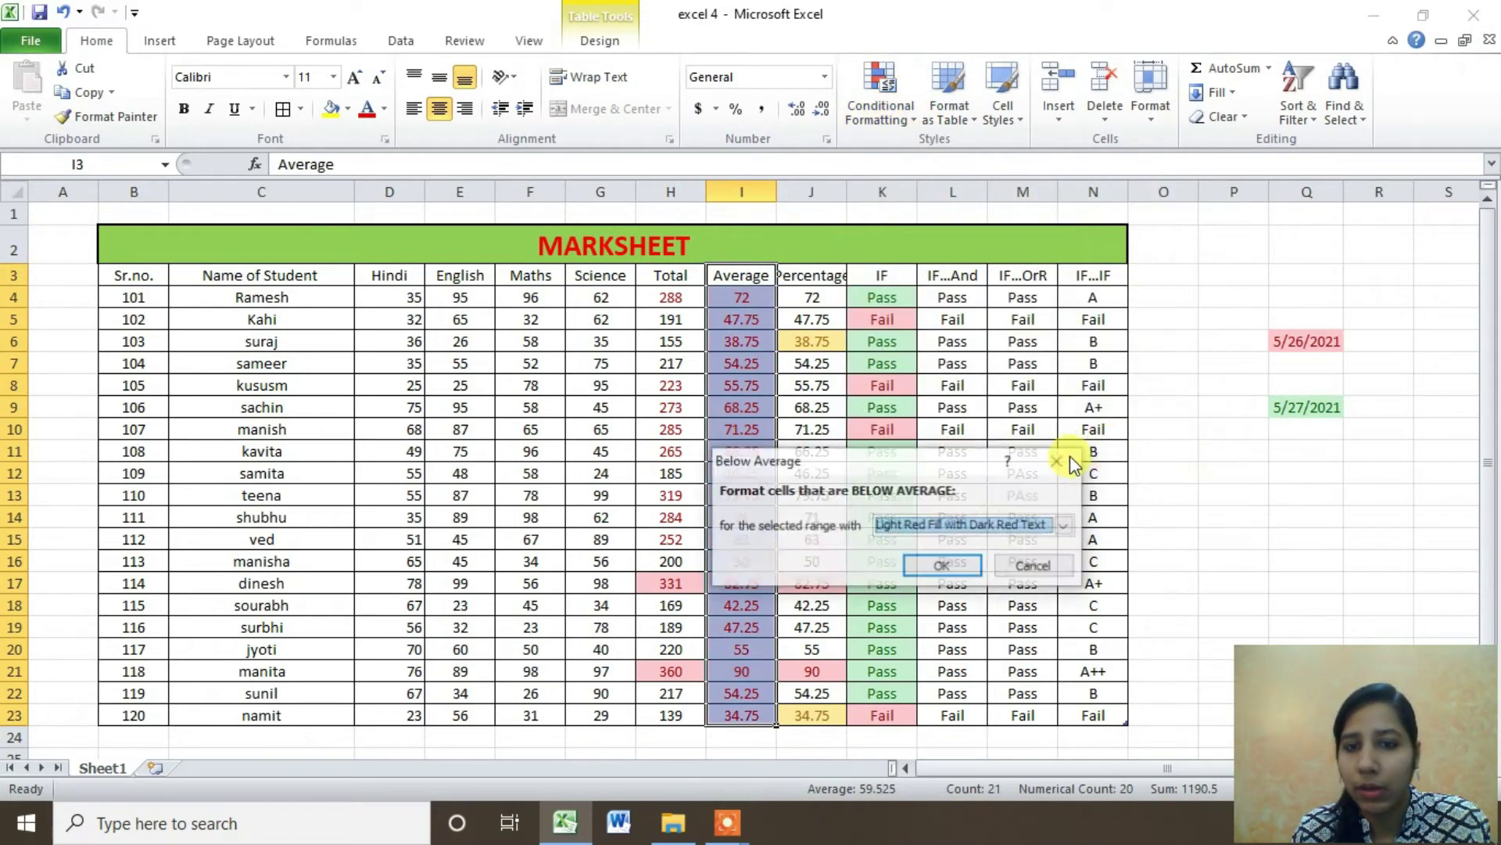
pyautogui.click(924, 529)
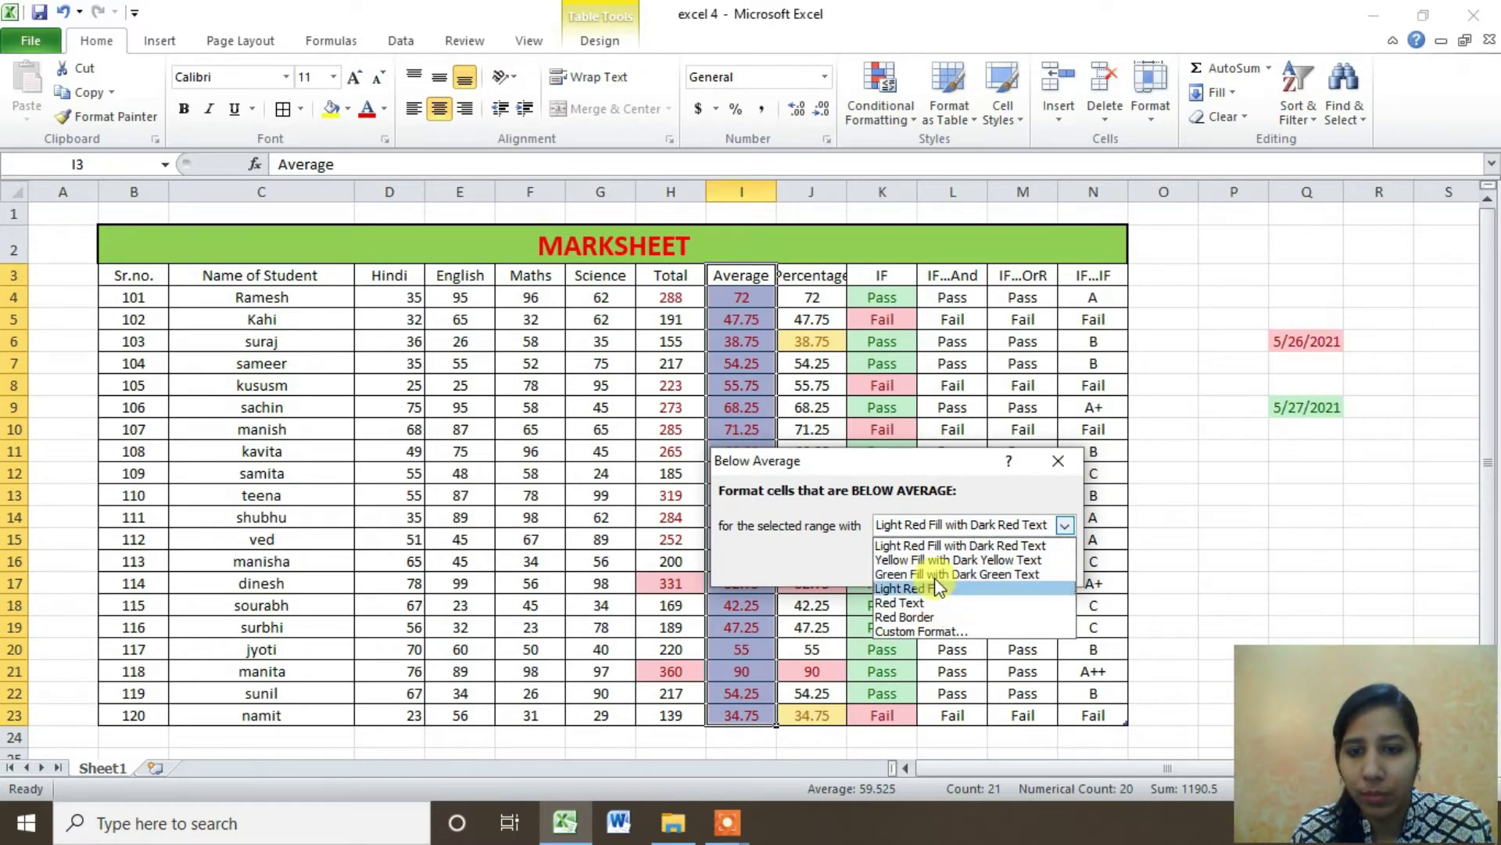
pyautogui.click(935, 563)
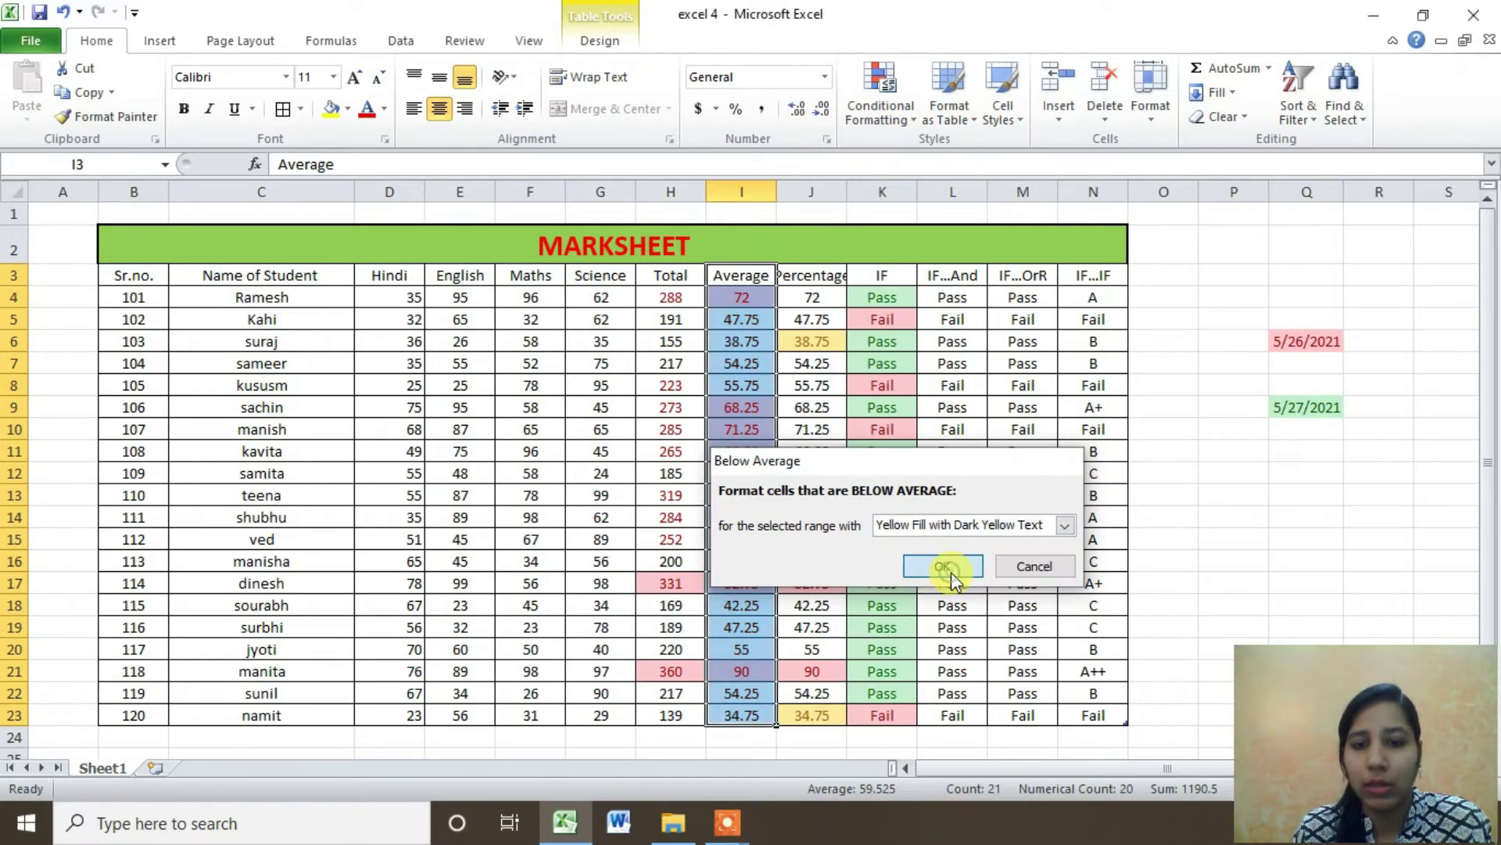
pyautogui.click(942, 566)
pyautogui.click(1302, 515)
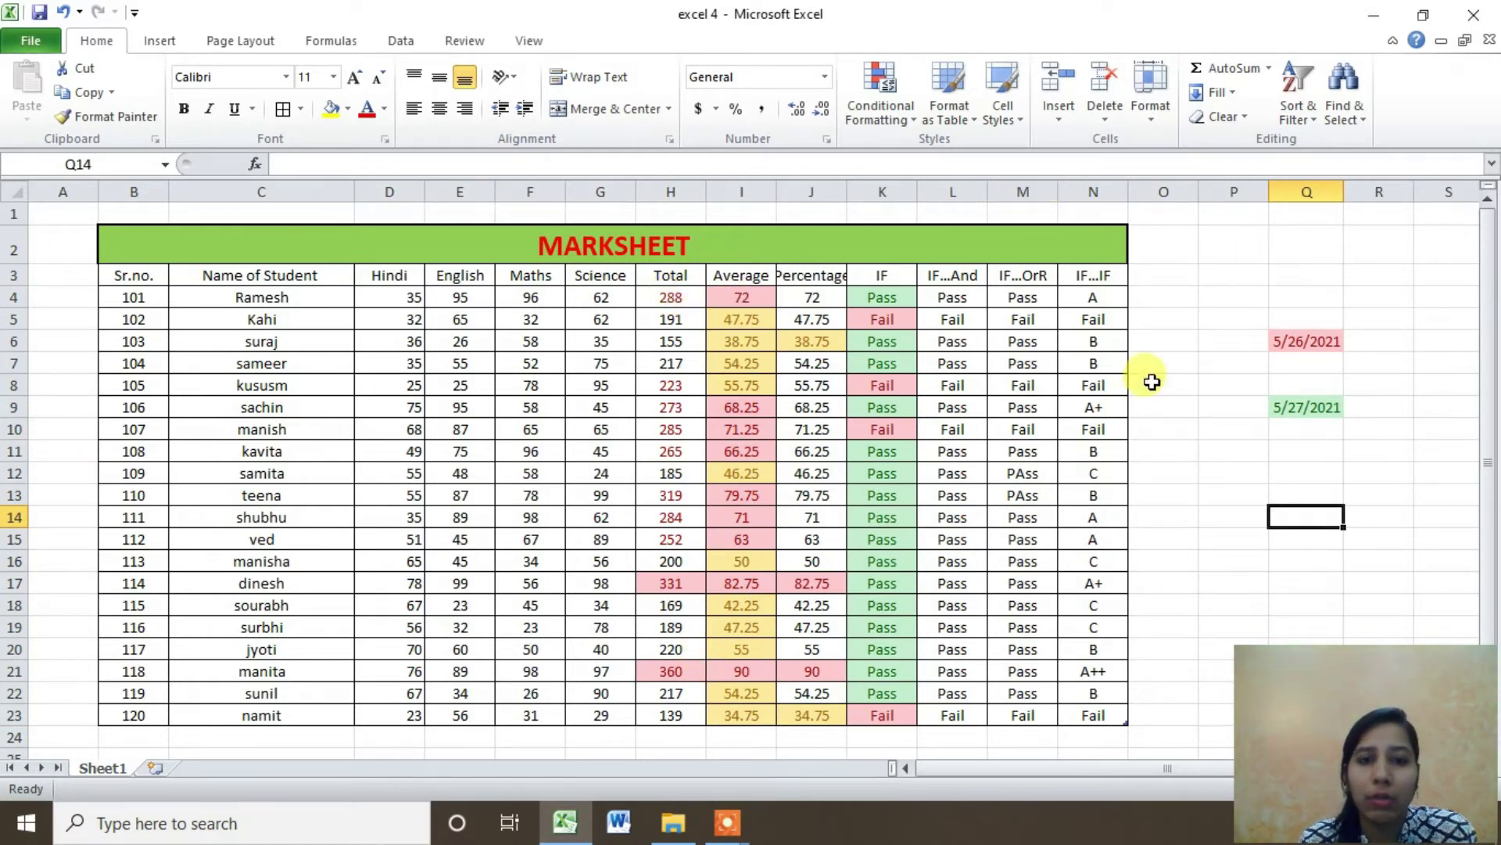
pyautogui.moveTo(812, 297); pyautogui.dragTo(816, 708)
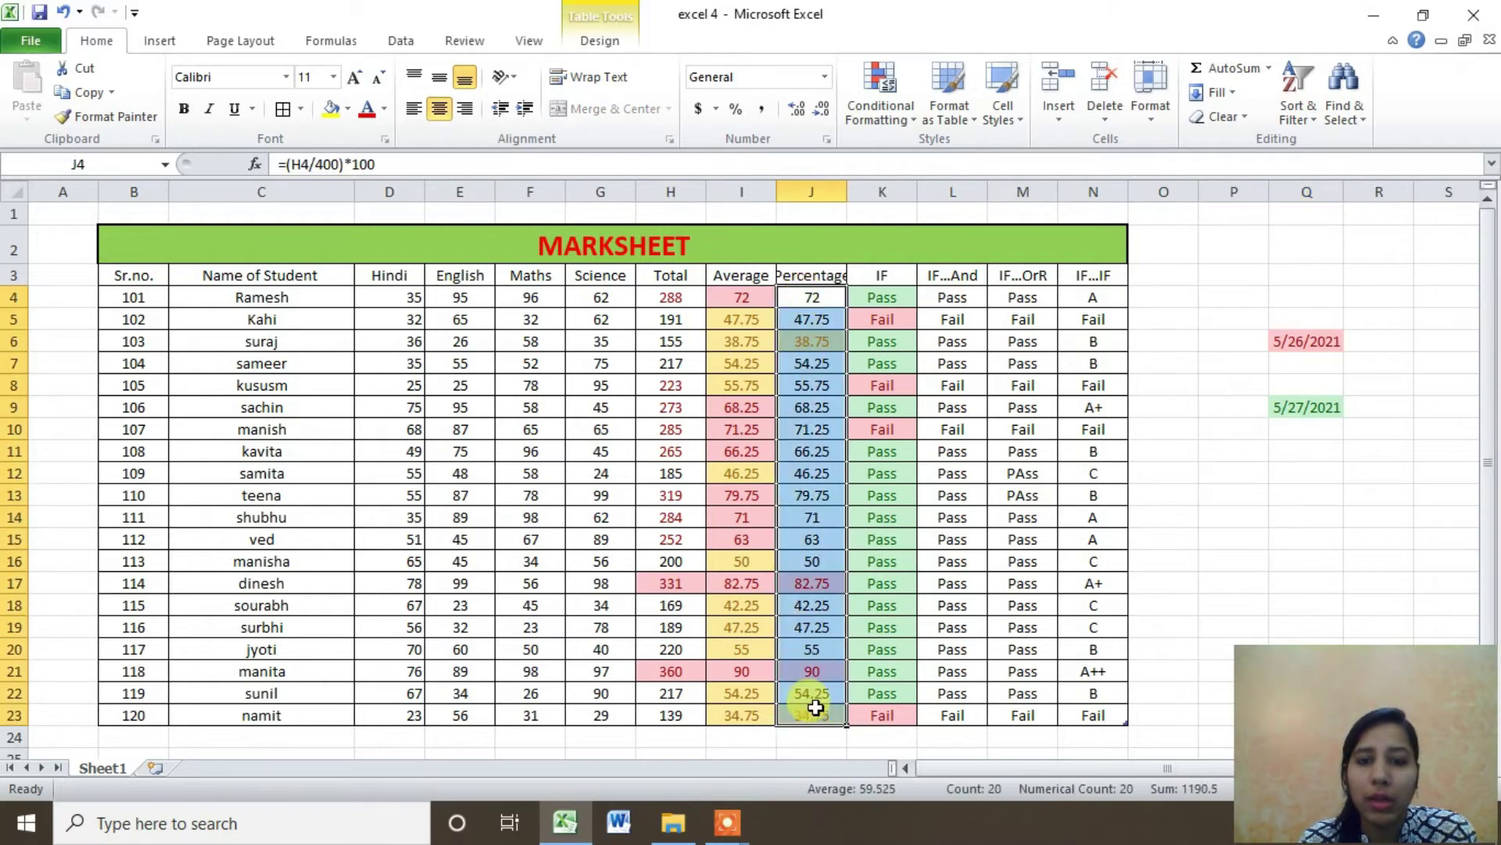
pyautogui.click(881, 109)
pyautogui.moveTo(945, 204)
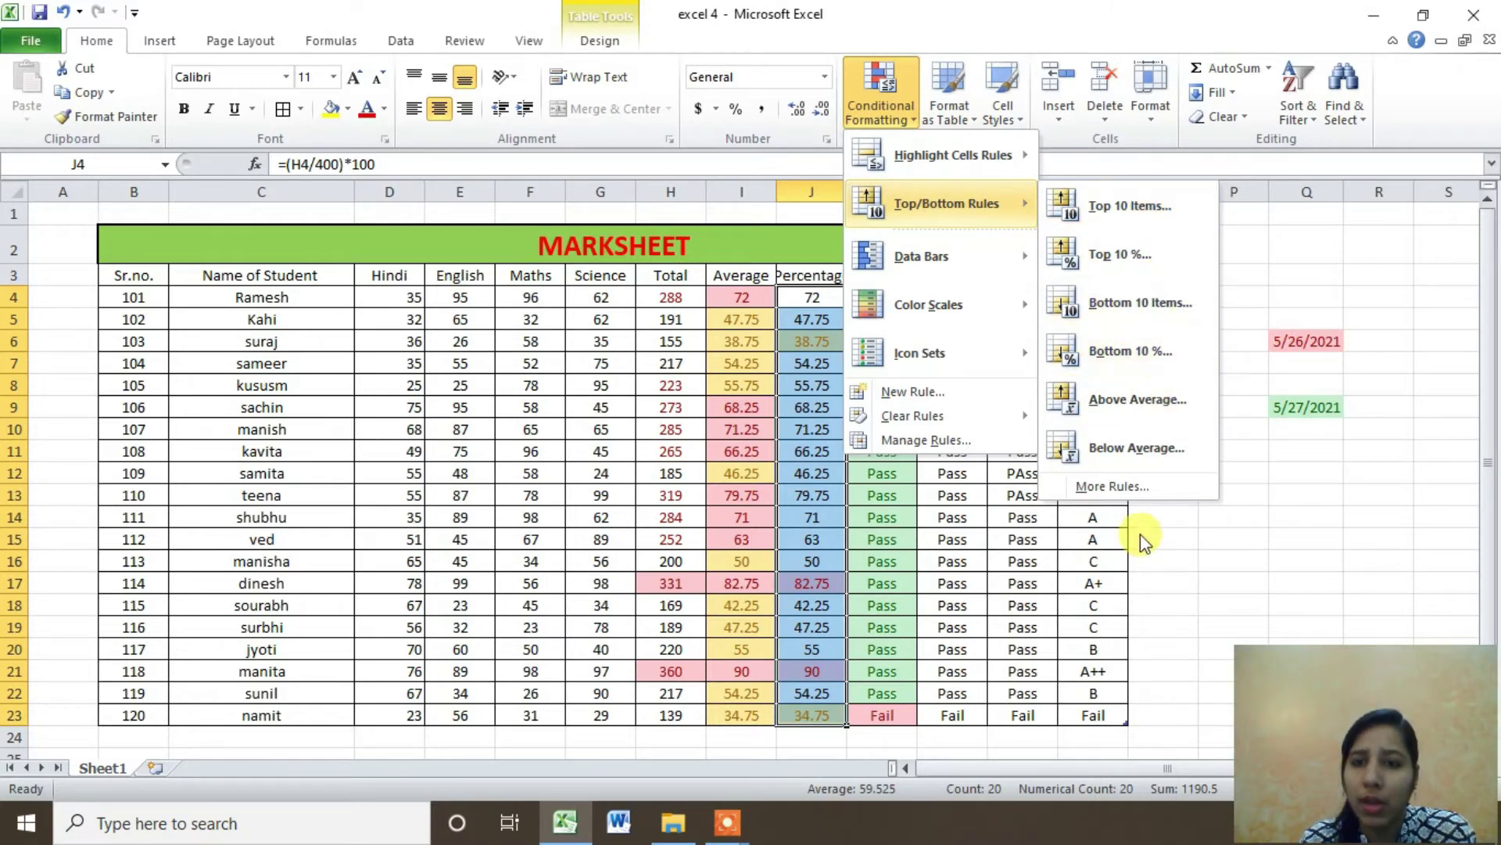
pyautogui.click(1150, 487)
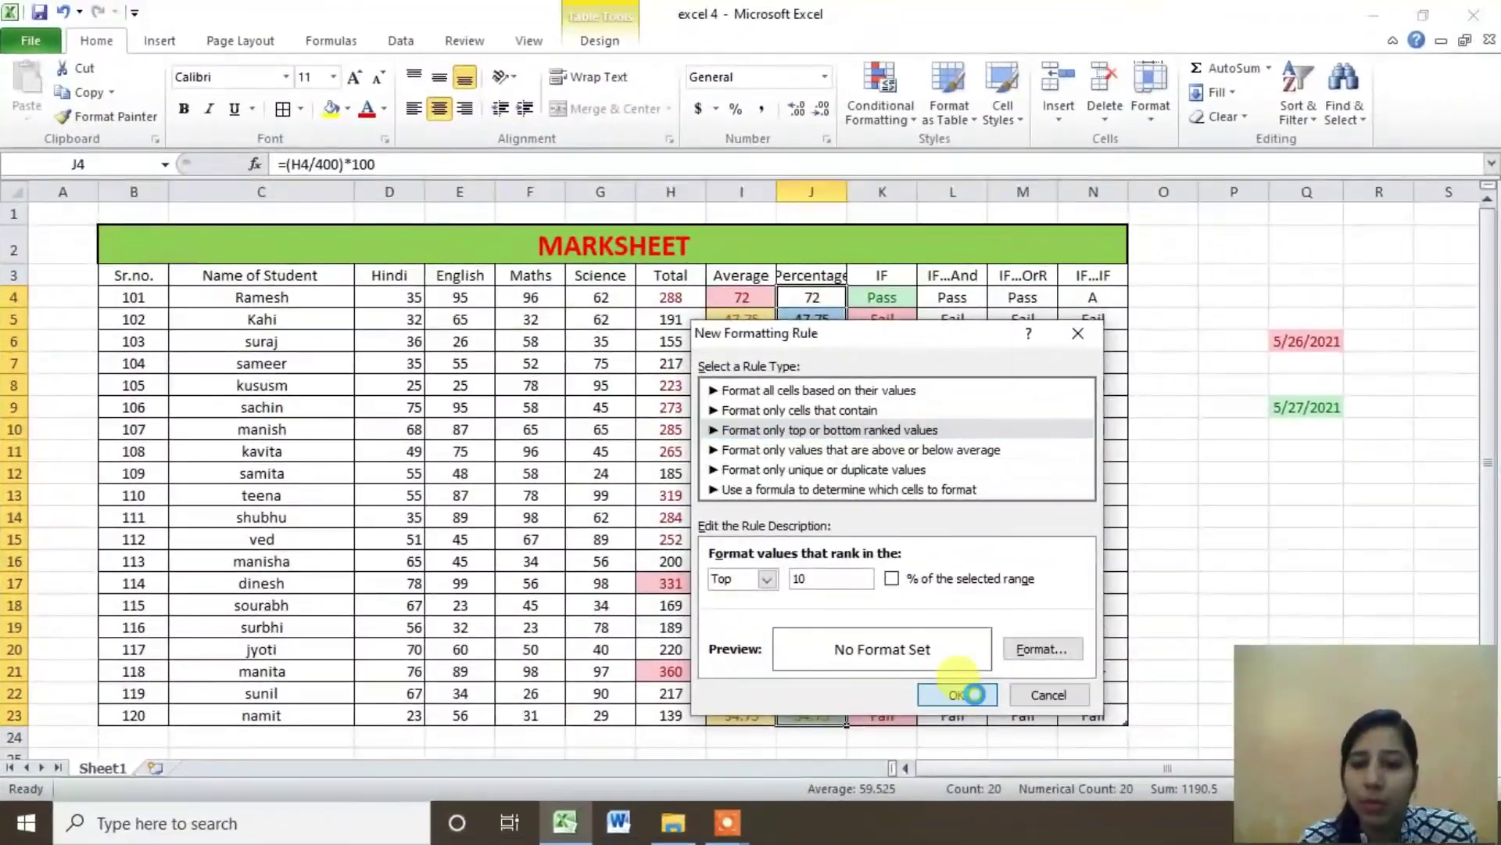
pyautogui.click(1016, 693)
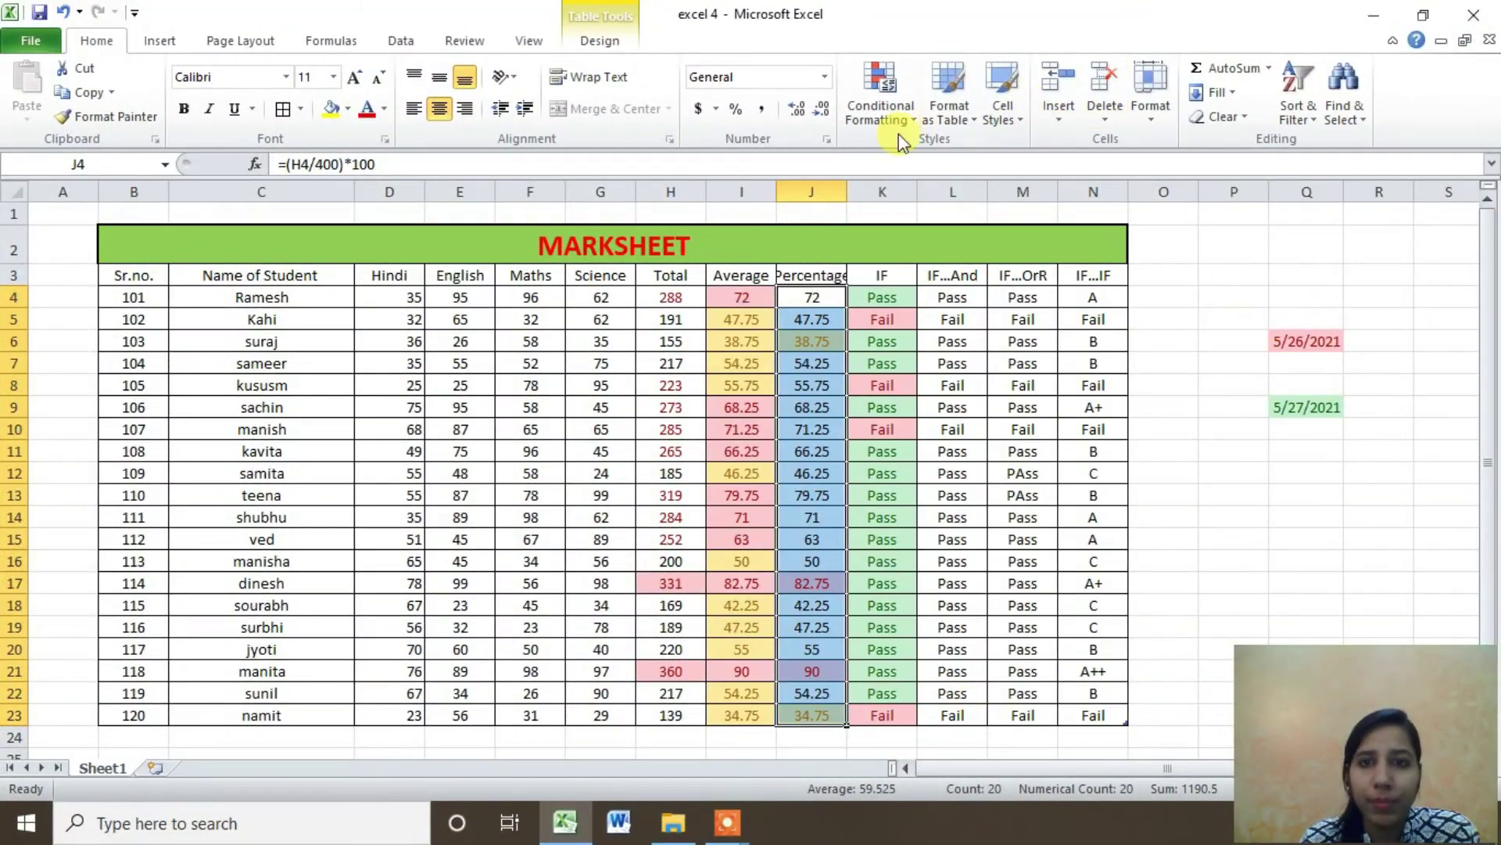
pyautogui.click(911, 117)
pyautogui.moveTo(921, 256)
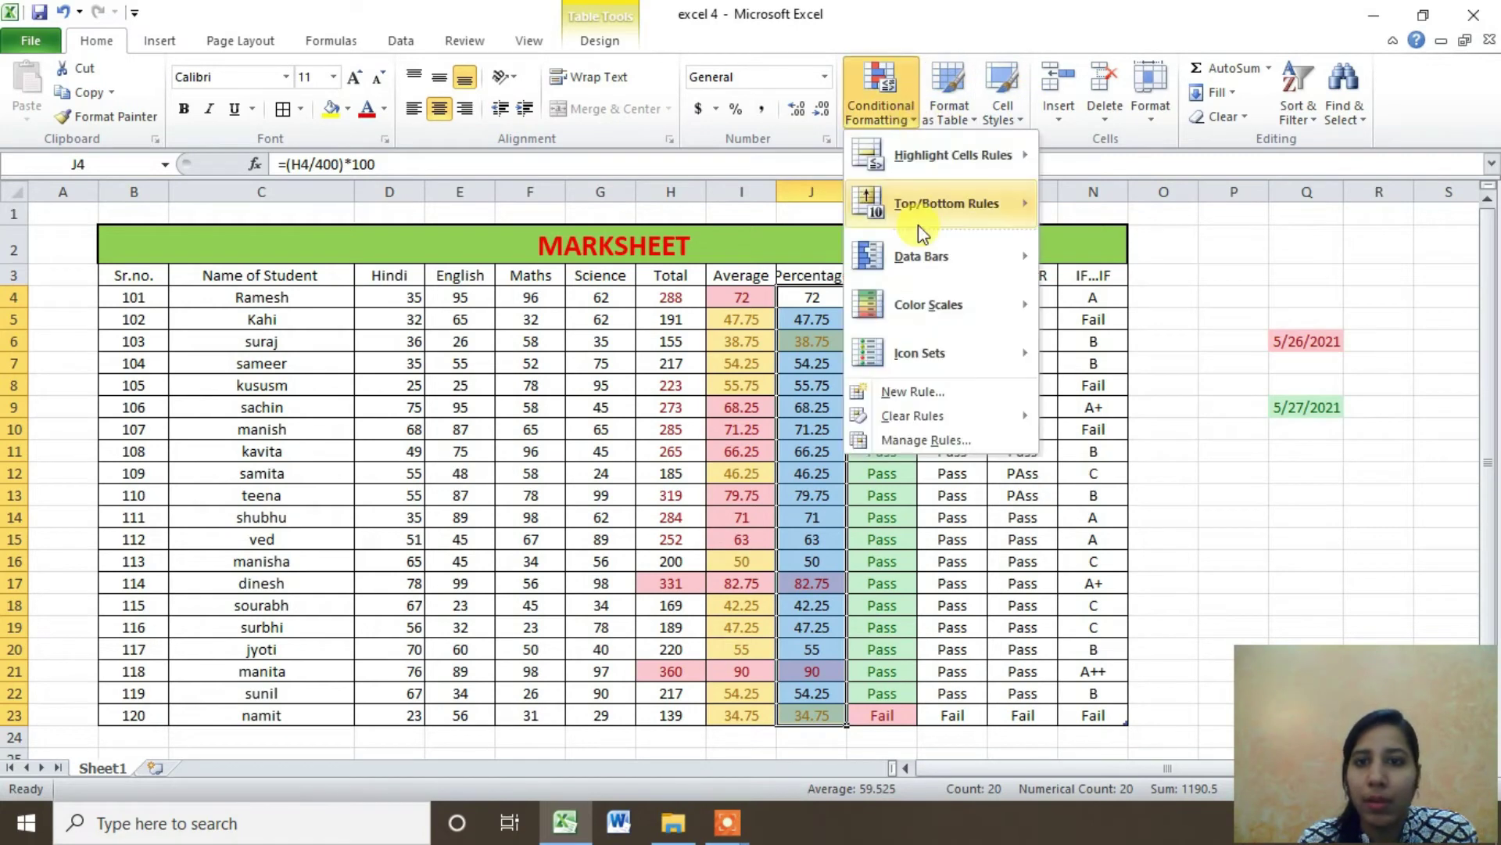
pyautogui.click(1229, 499)
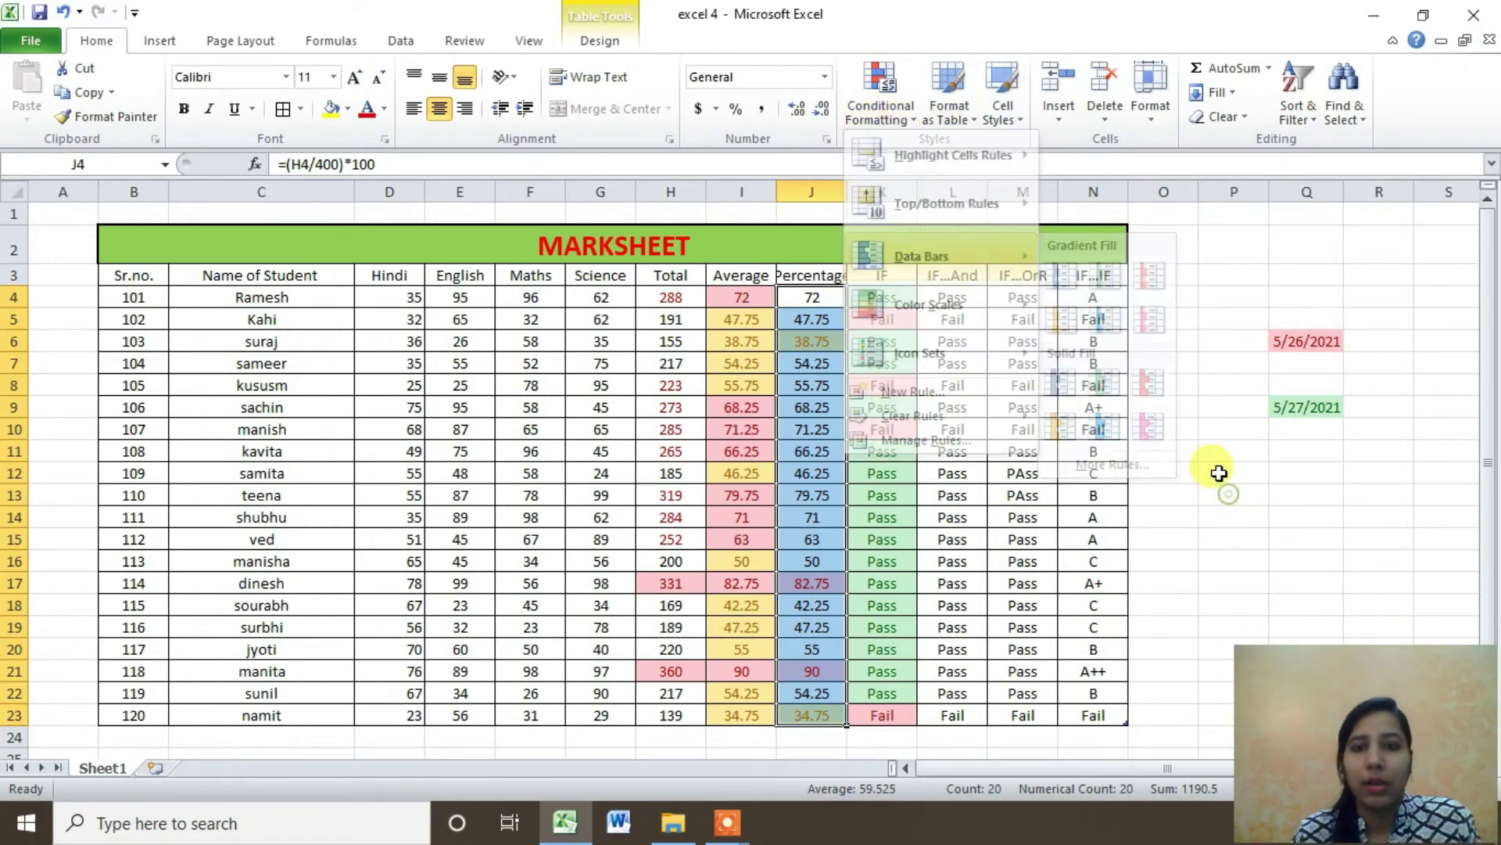
pyautogui.click(880, 118)
pyautogui.moveTo(922, 255)
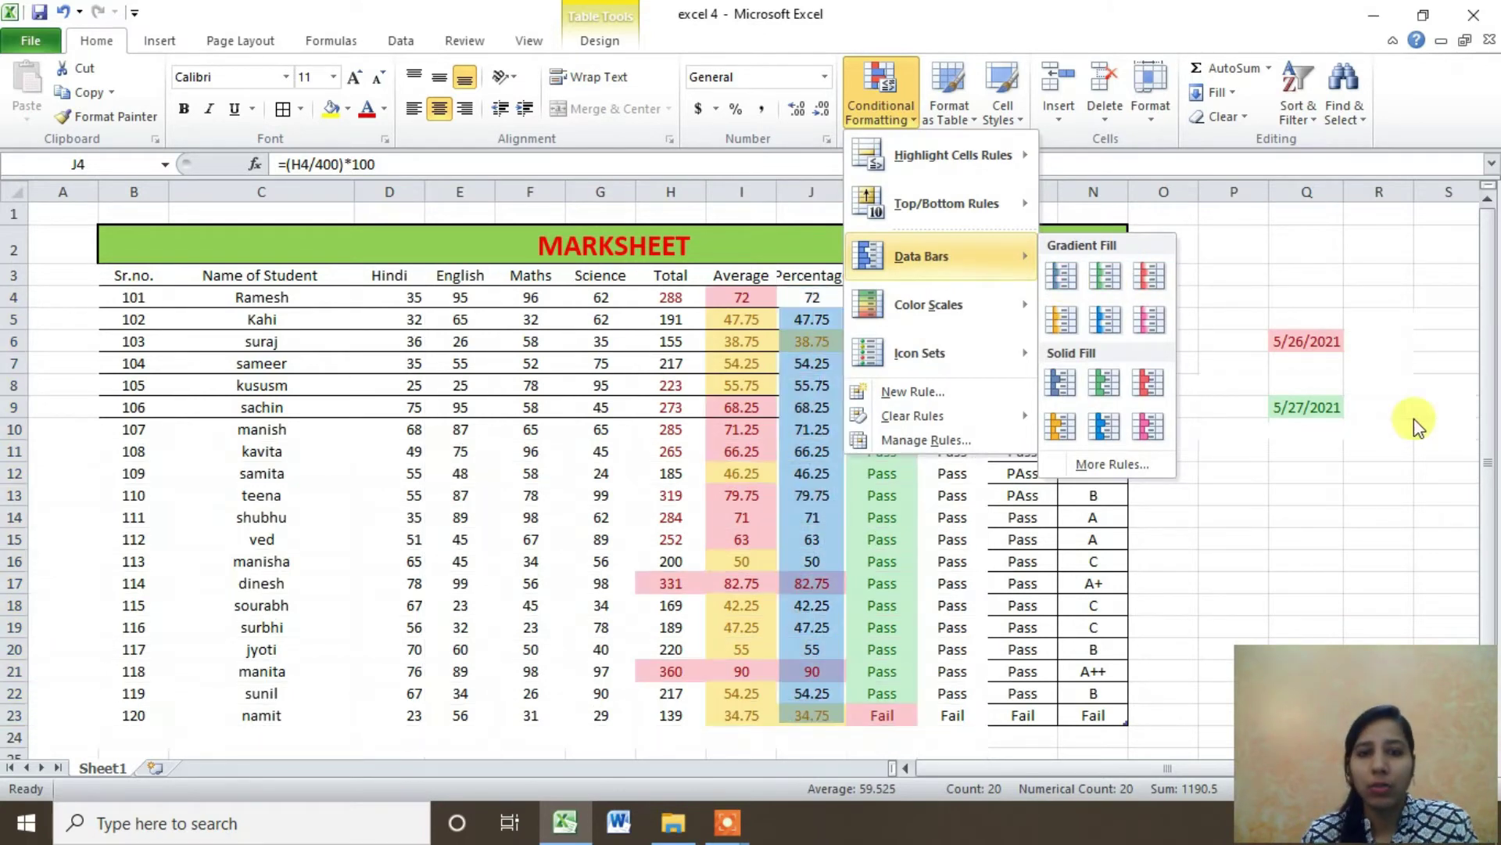
pyautogui.click(1224, 517)
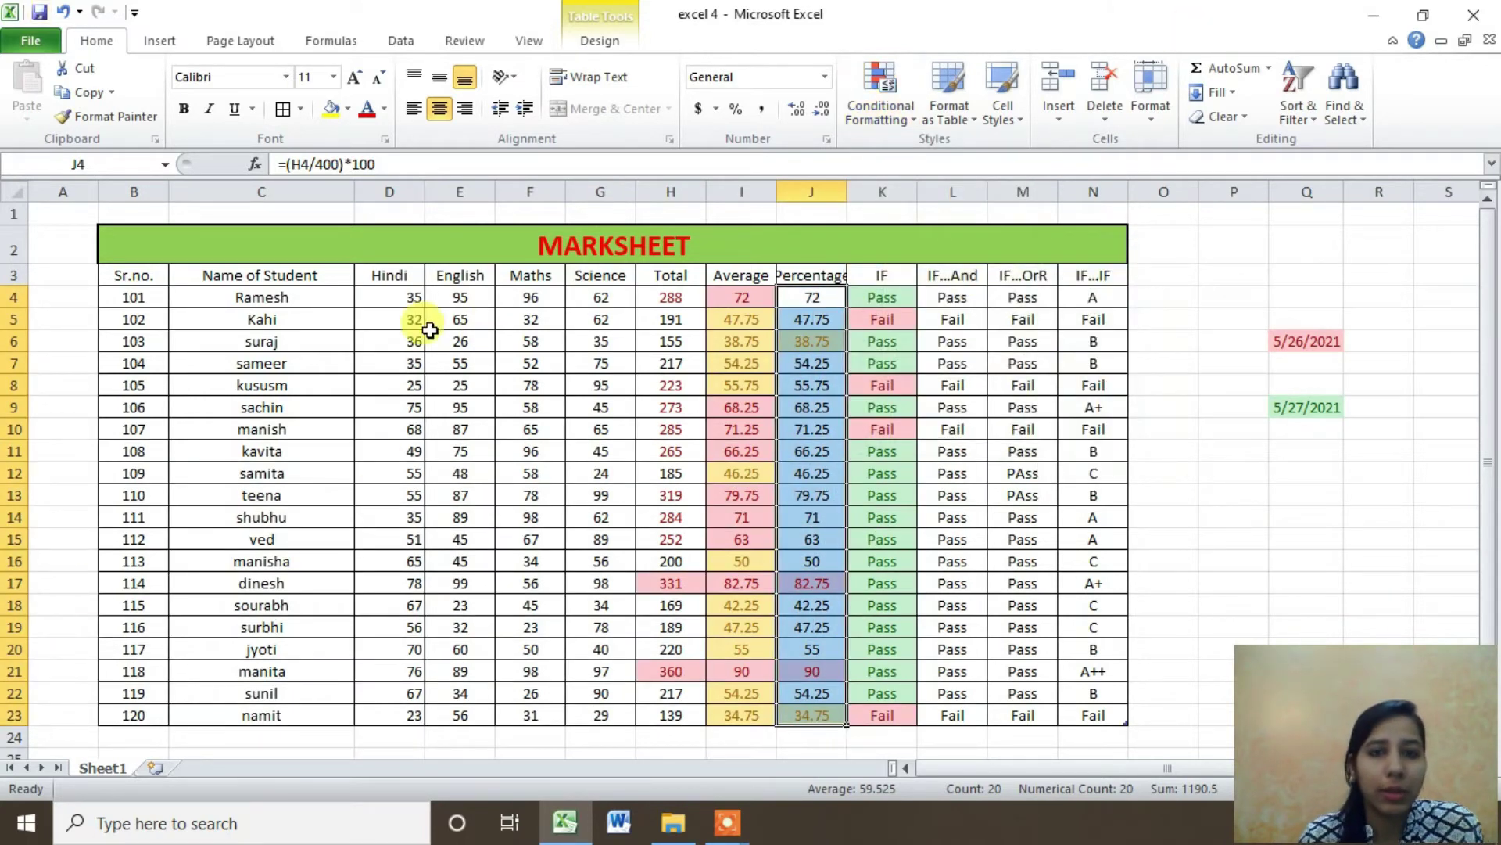
# Apply orange gradient data bars to the Hindi-to-Science marks D4:G23 and reselect them
pyautogui.moveTo(391, 297)
pyautogui.mouseDown()
pyautogui.moveTo(642, 745)
pyautogui.moveTo(601, 715)
pyautogui.mouseUp()
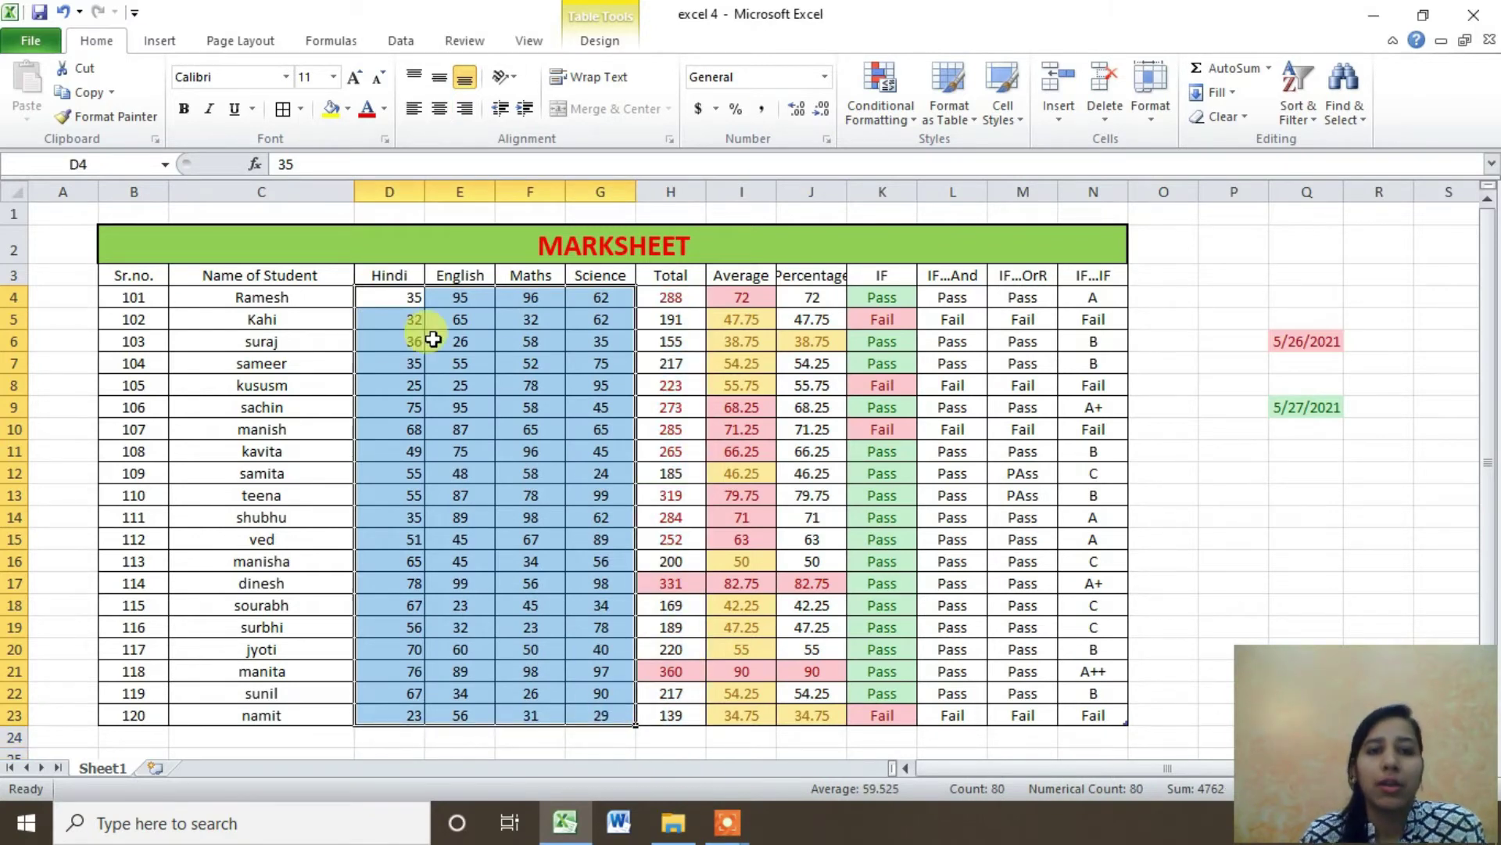
pyautogui.click(904, 125)
pyautogui.click(918, 261)
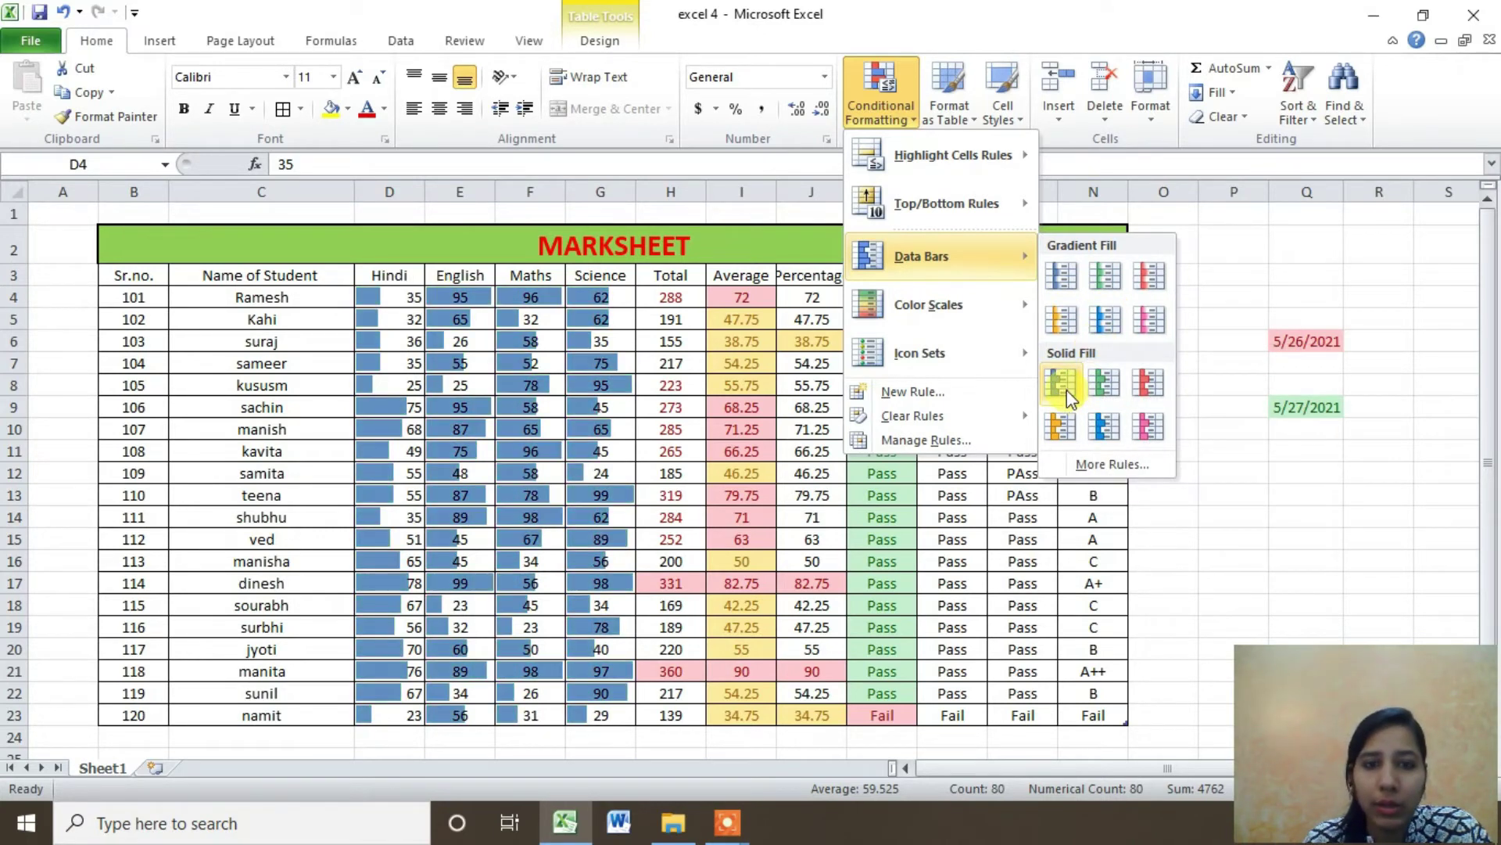
pyautogui.click(1076, 323)
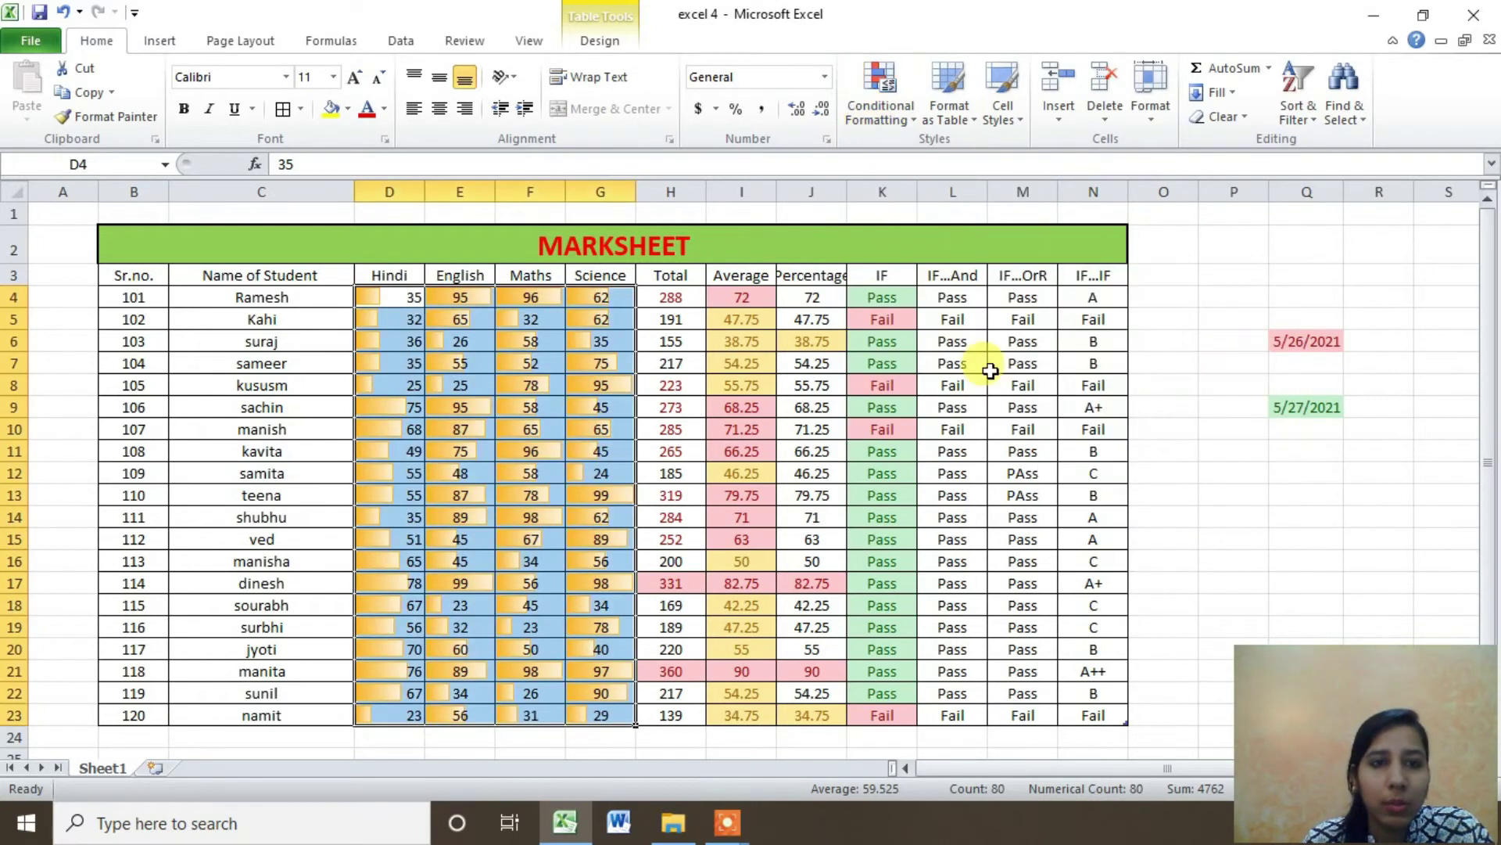
pyautogui.click(411, 299)
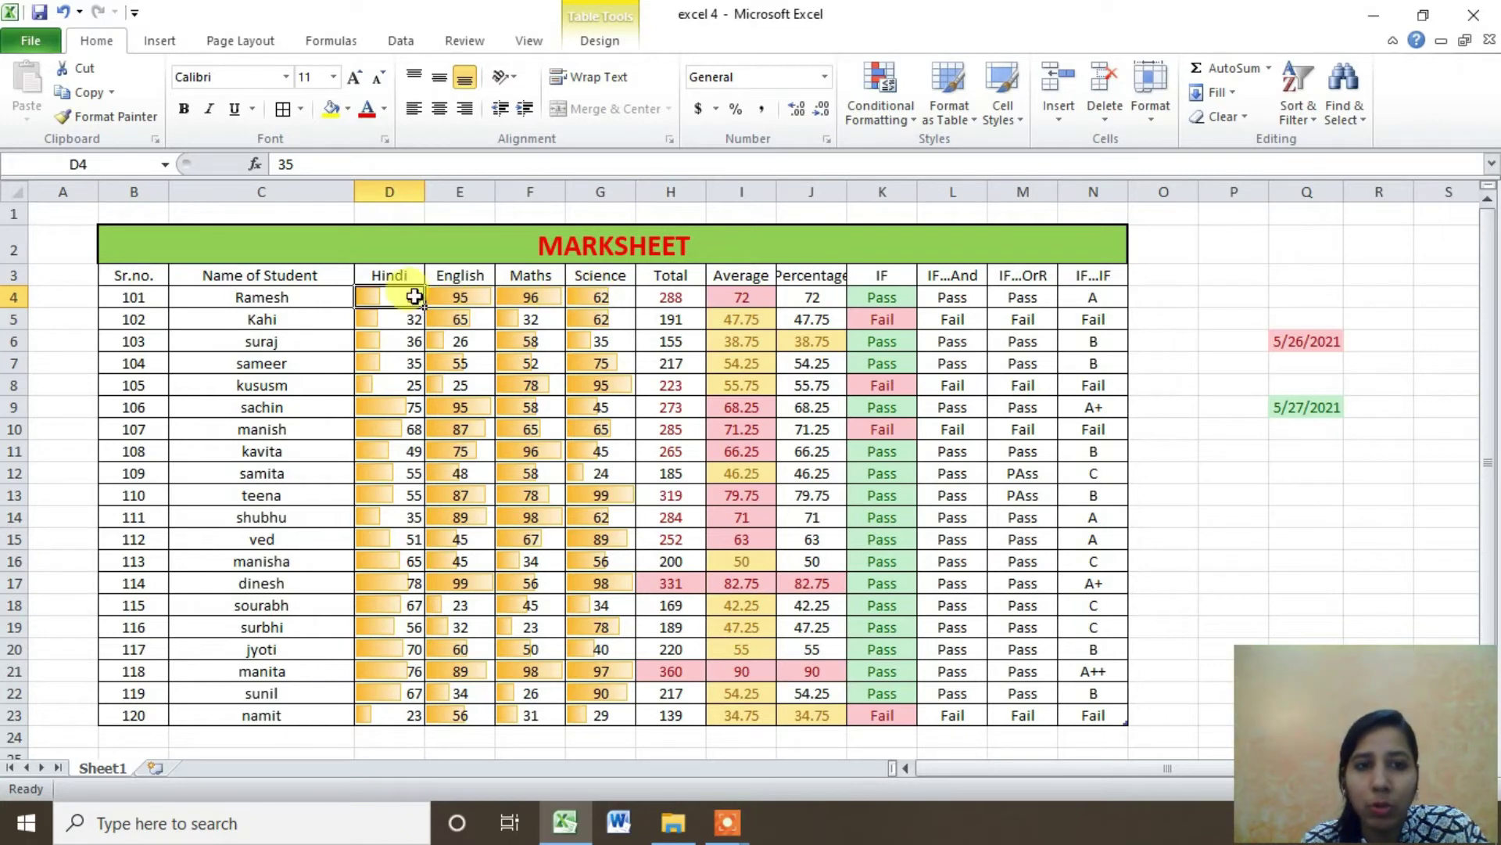
pyautogui.moveTo(408, 293); pyautogui.dragTo(606, 713)
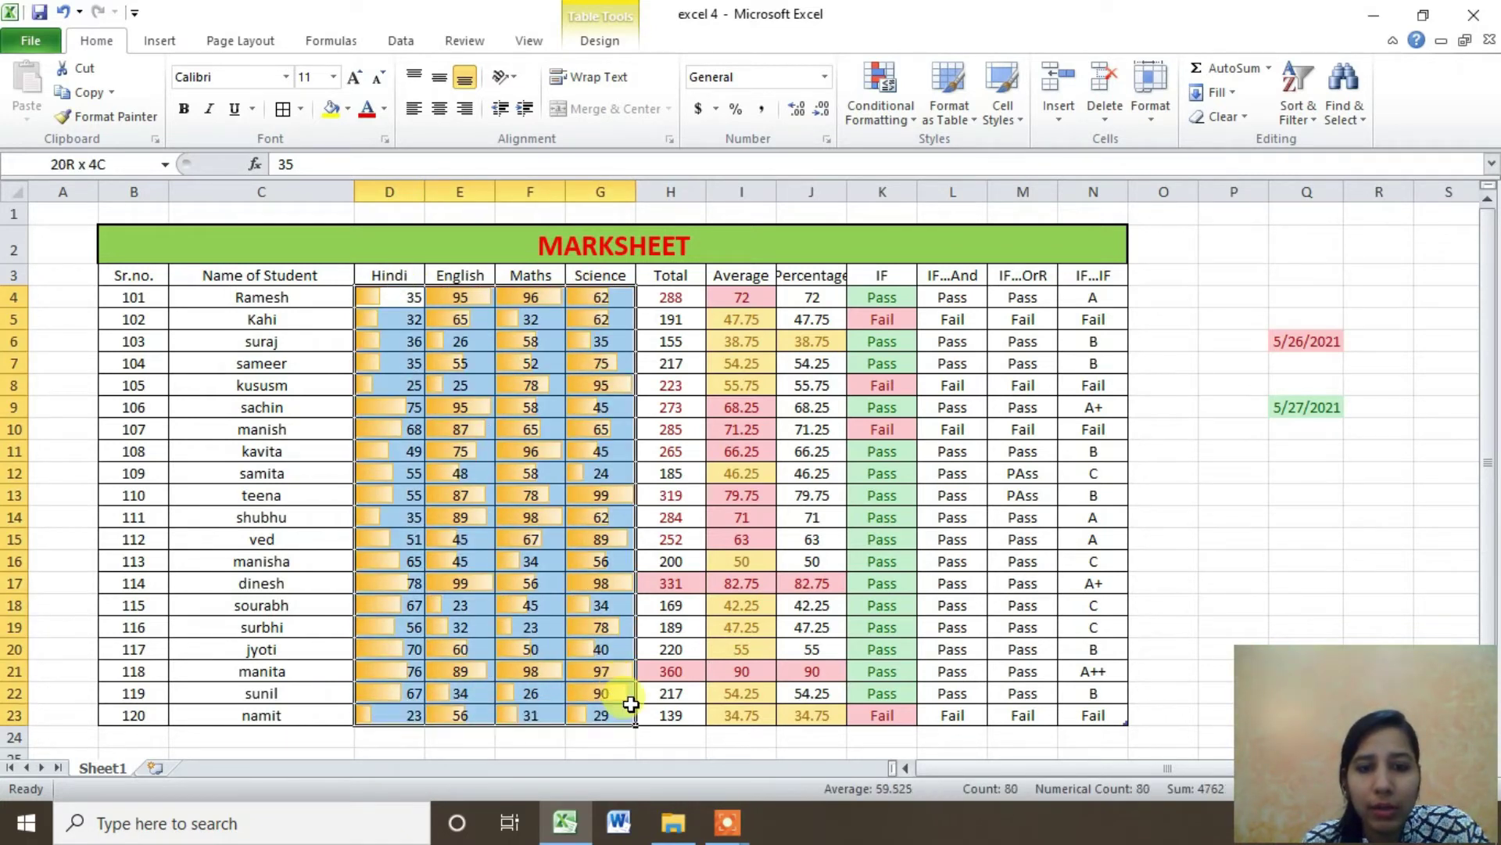
# Set the subject-score data bar rule to Show Bar Only, hiding the marks
pyautogui.click(889, 117)
pyautogui.moveTo(922, 256)
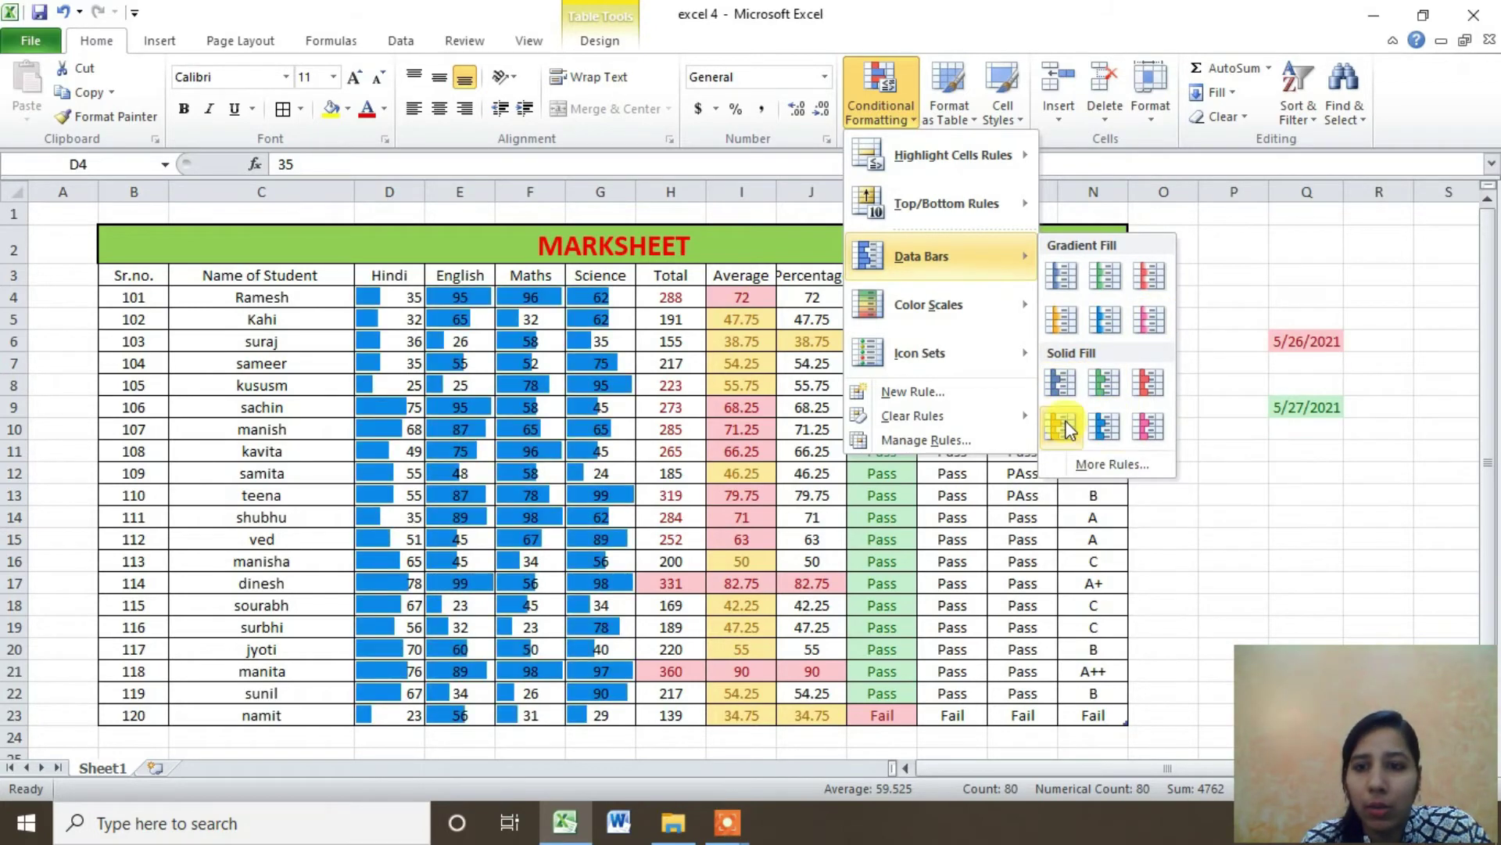
pyautogui.click(1118, 464)
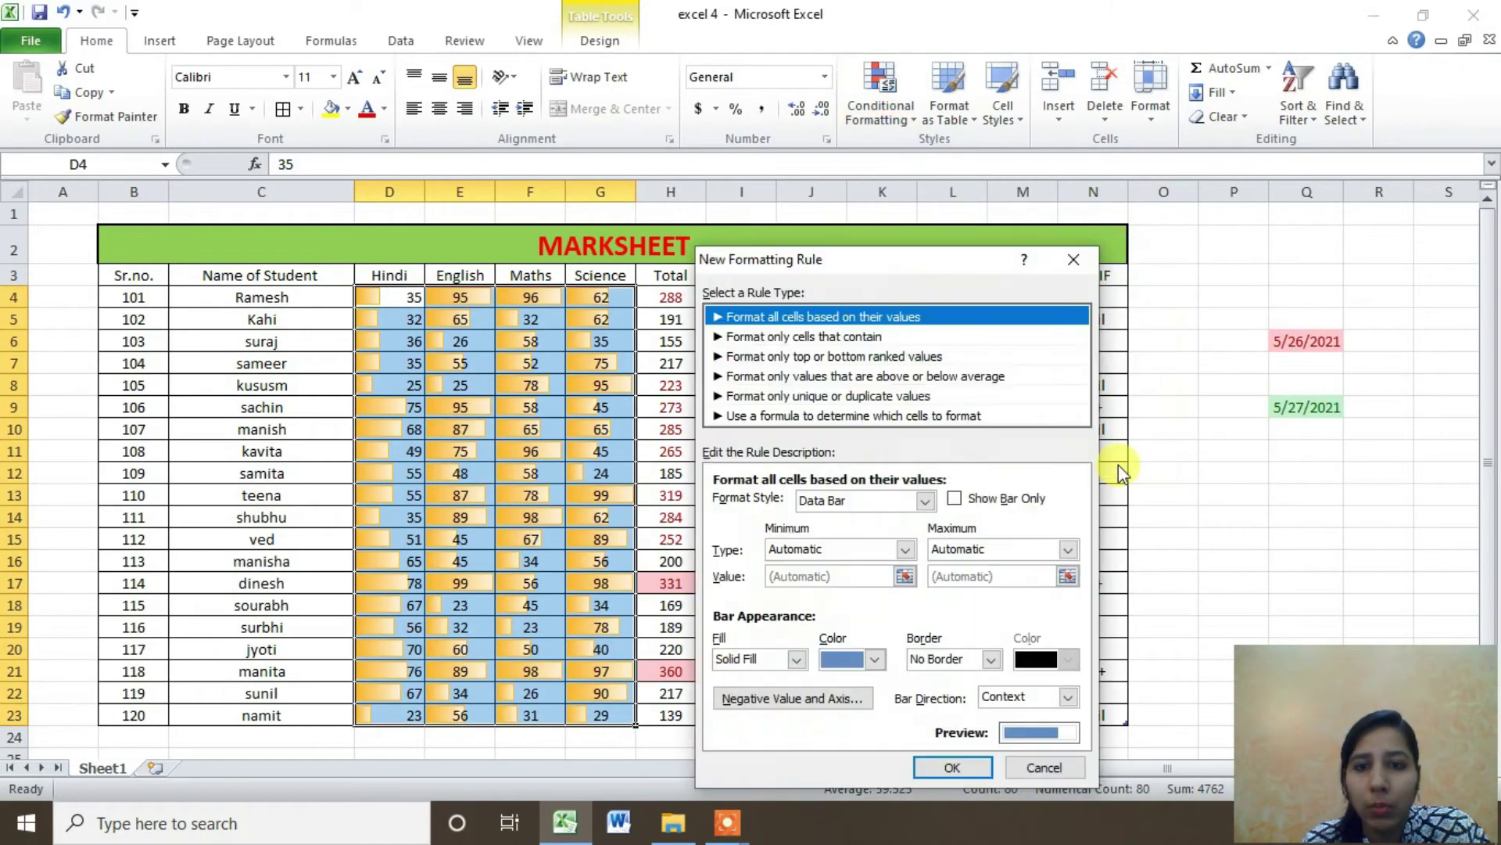
pyautogui.click(954, 500)
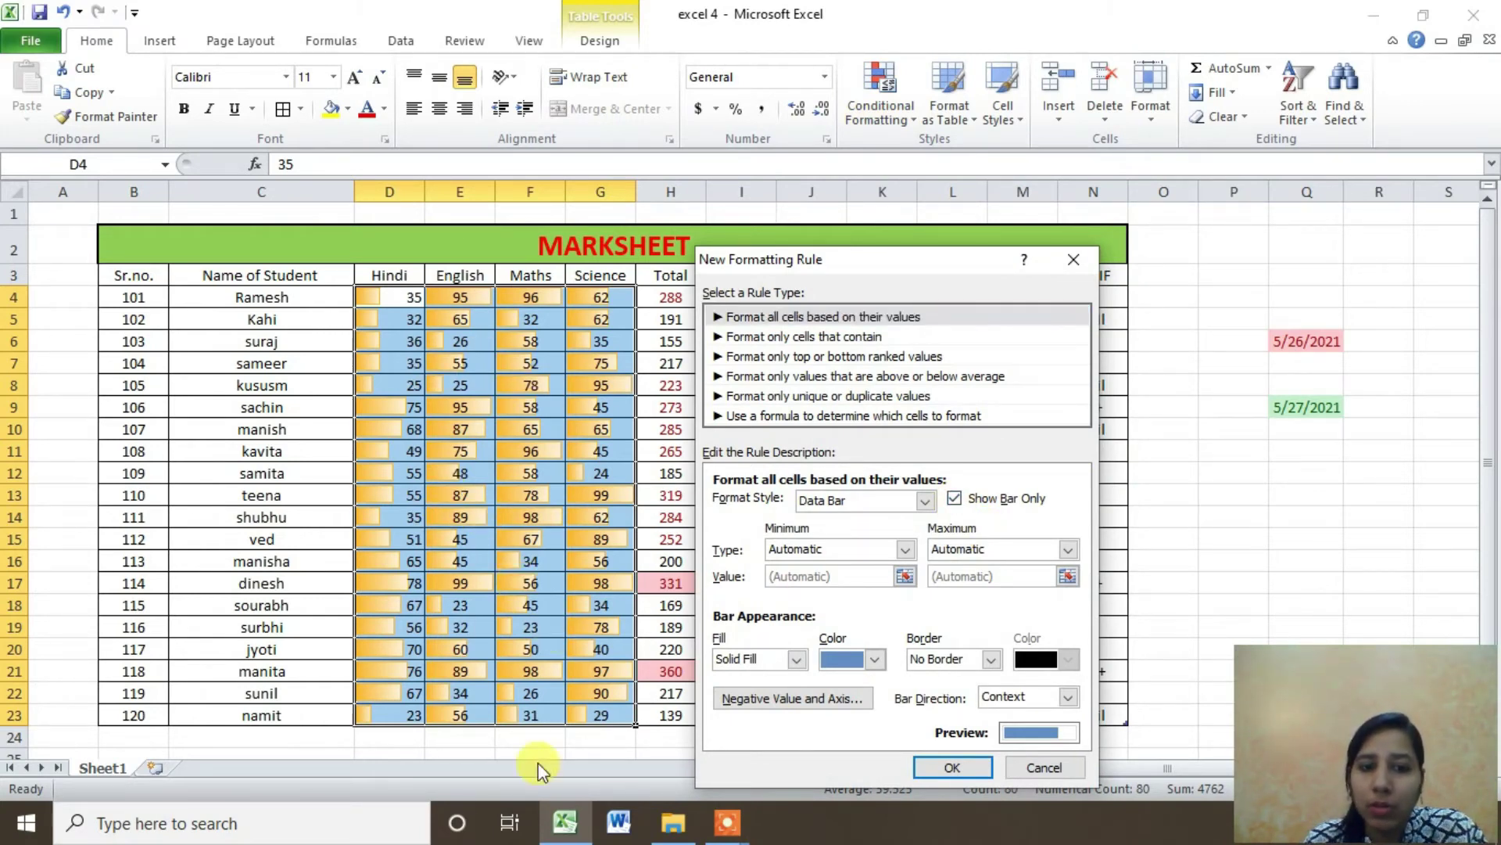
pyautogui.click(922, 770)
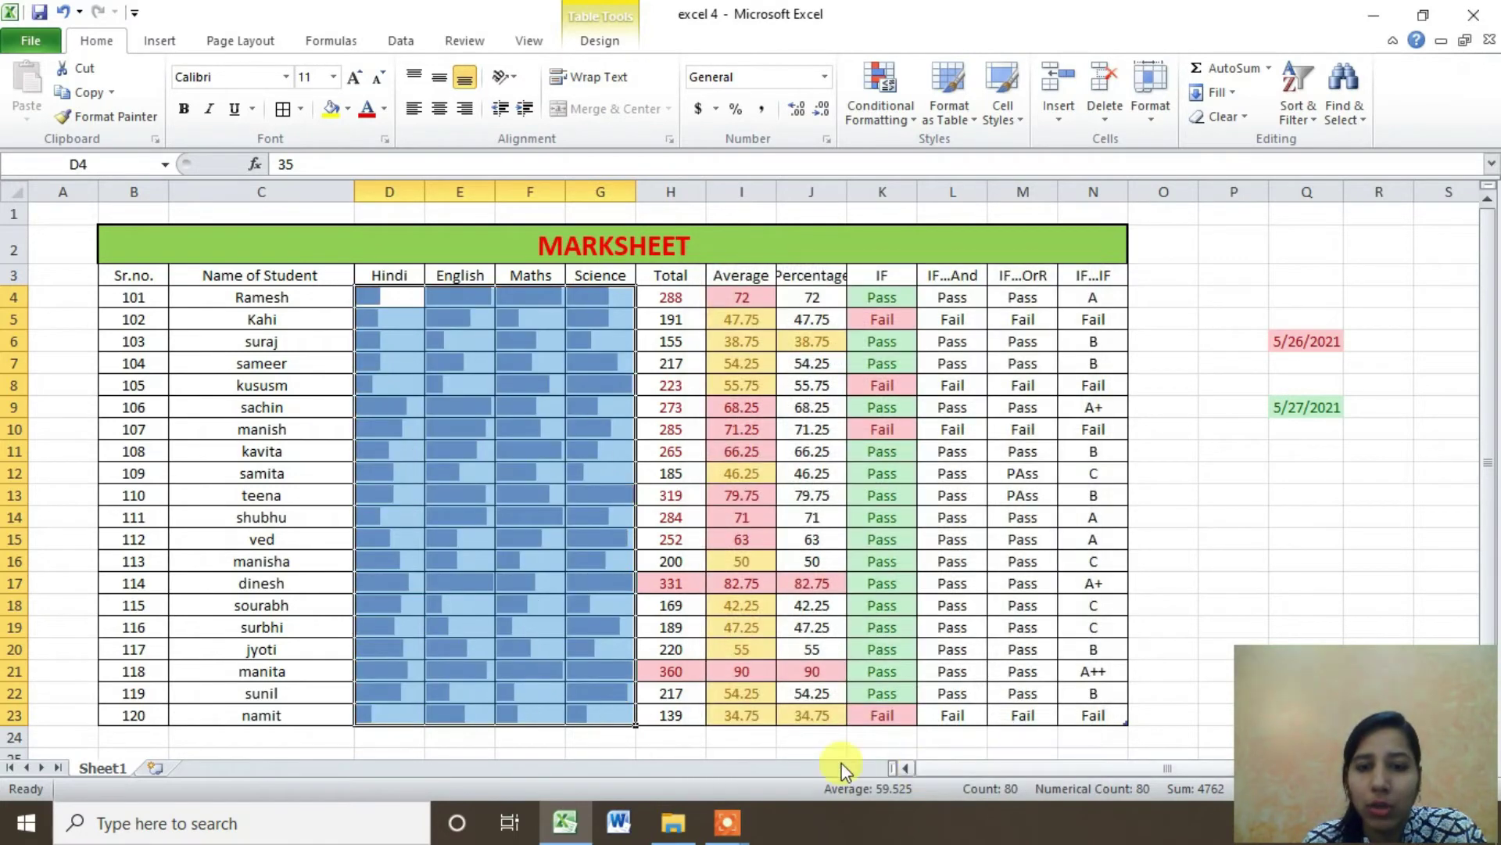
pyautogui.click(520, 341)
# Untick Show Bar Only for D4:G23 so each mark appears beside its blue bar
pyautogui.moveTo(401, 303); pyautogui.dragTo(617, 715)
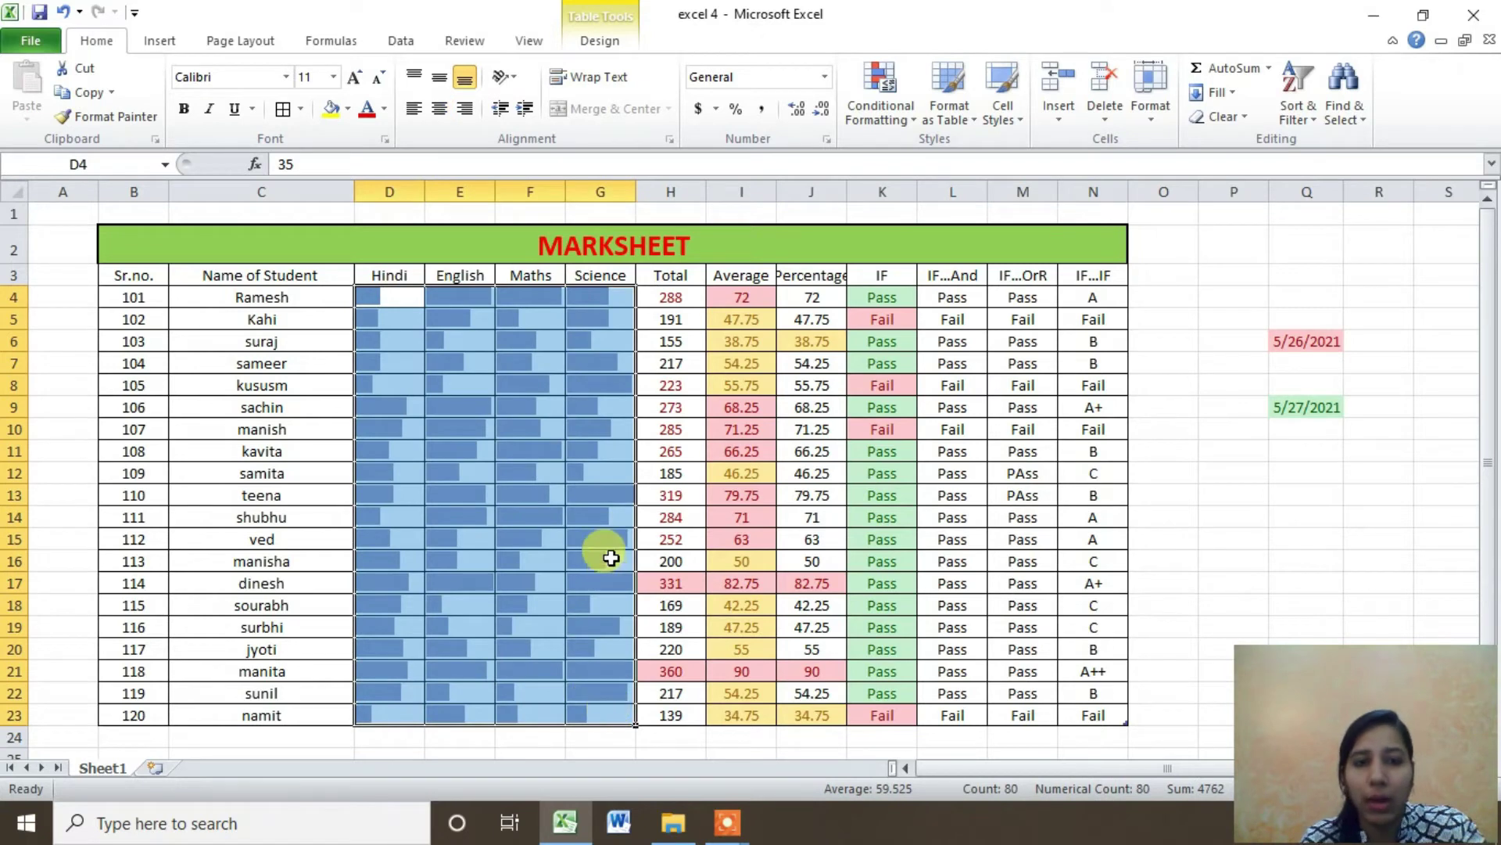
pyautogui.click(917, 117)
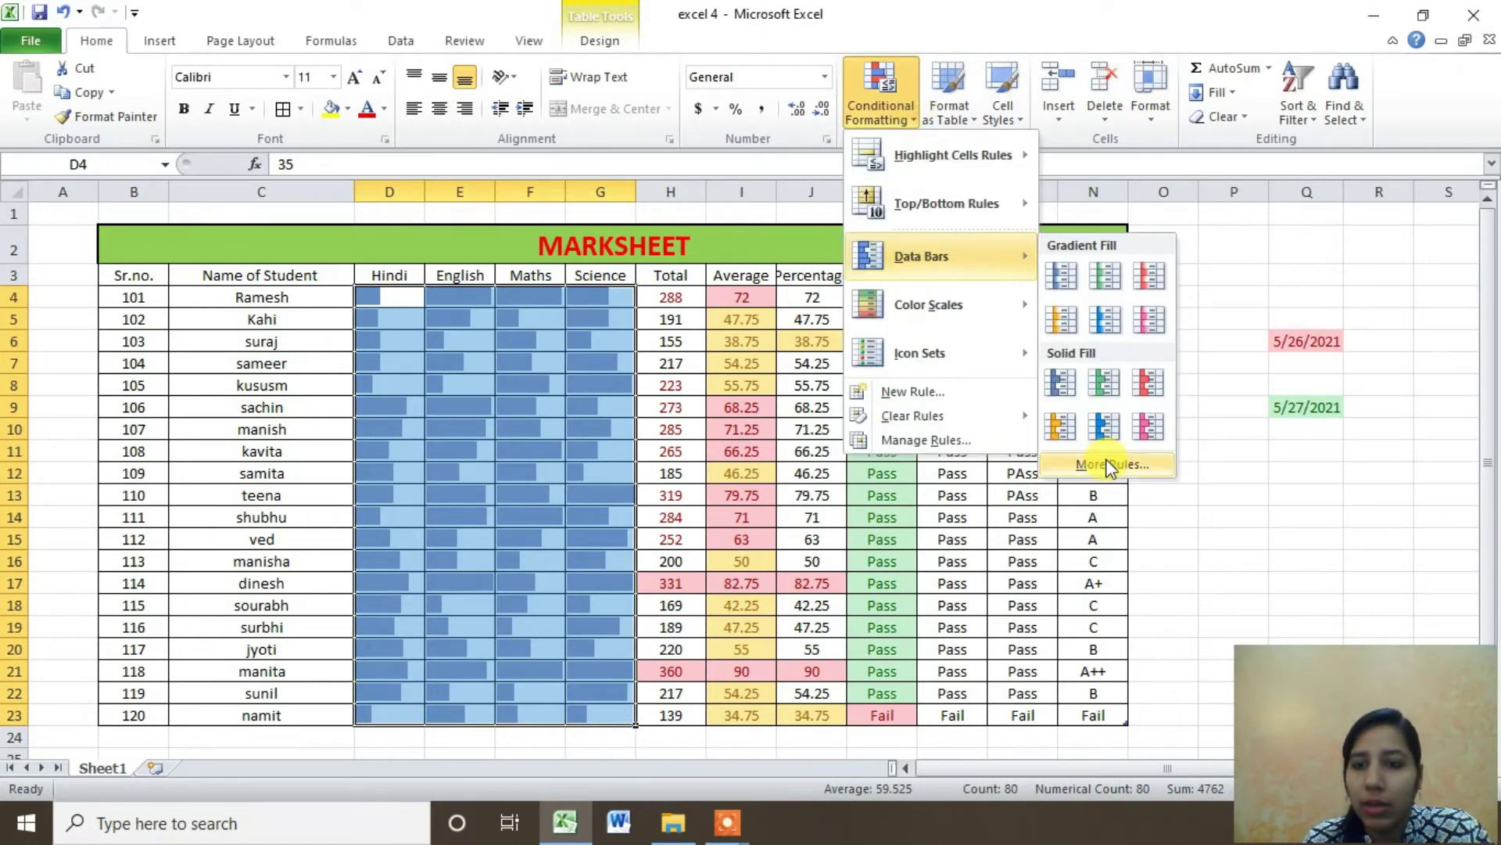
pyautogui.click(1109, 465)
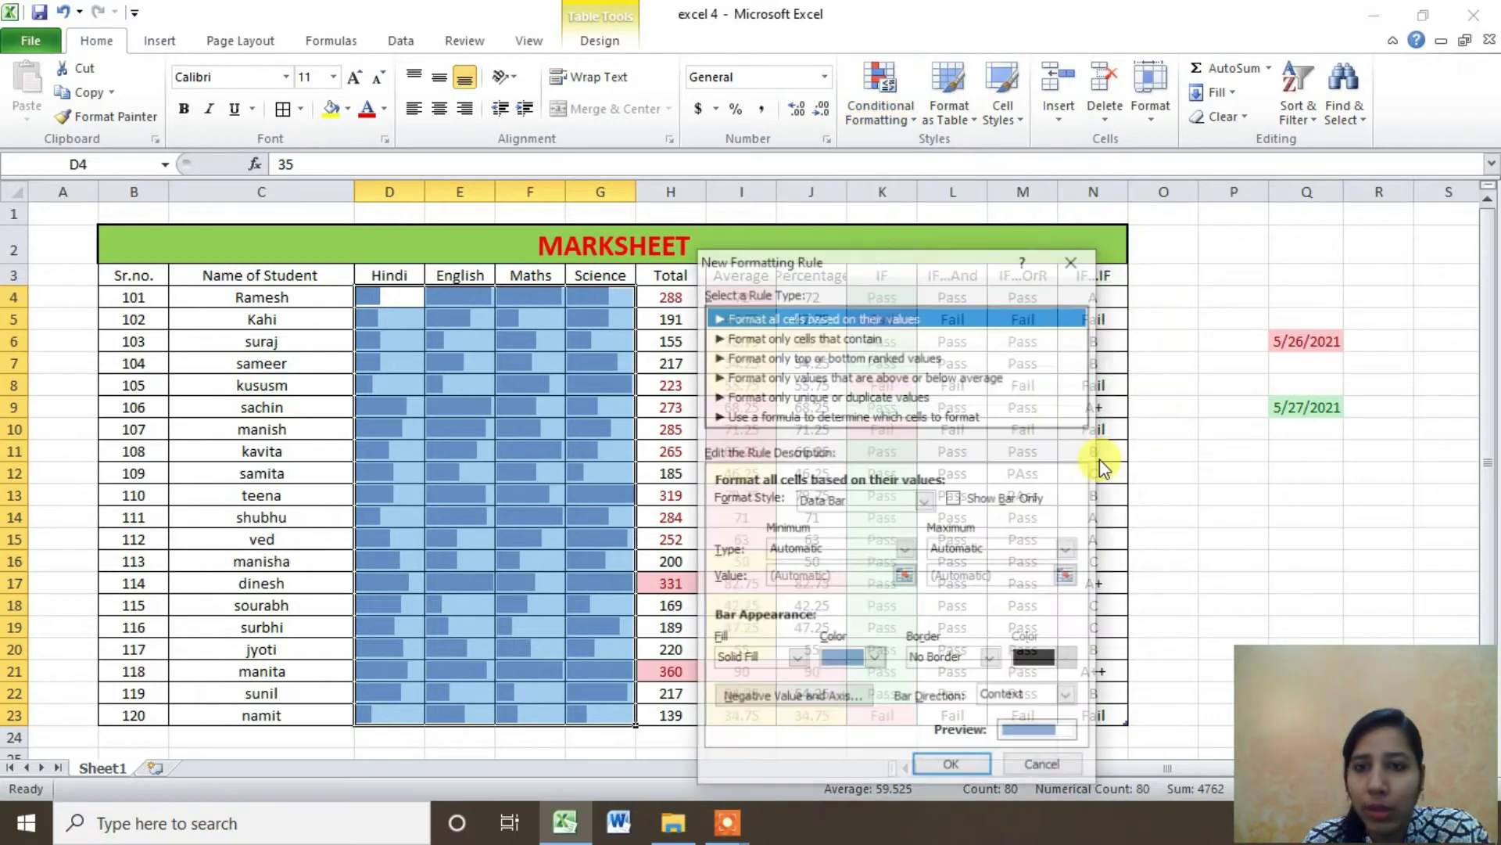
pyautogui.click(967, 501)
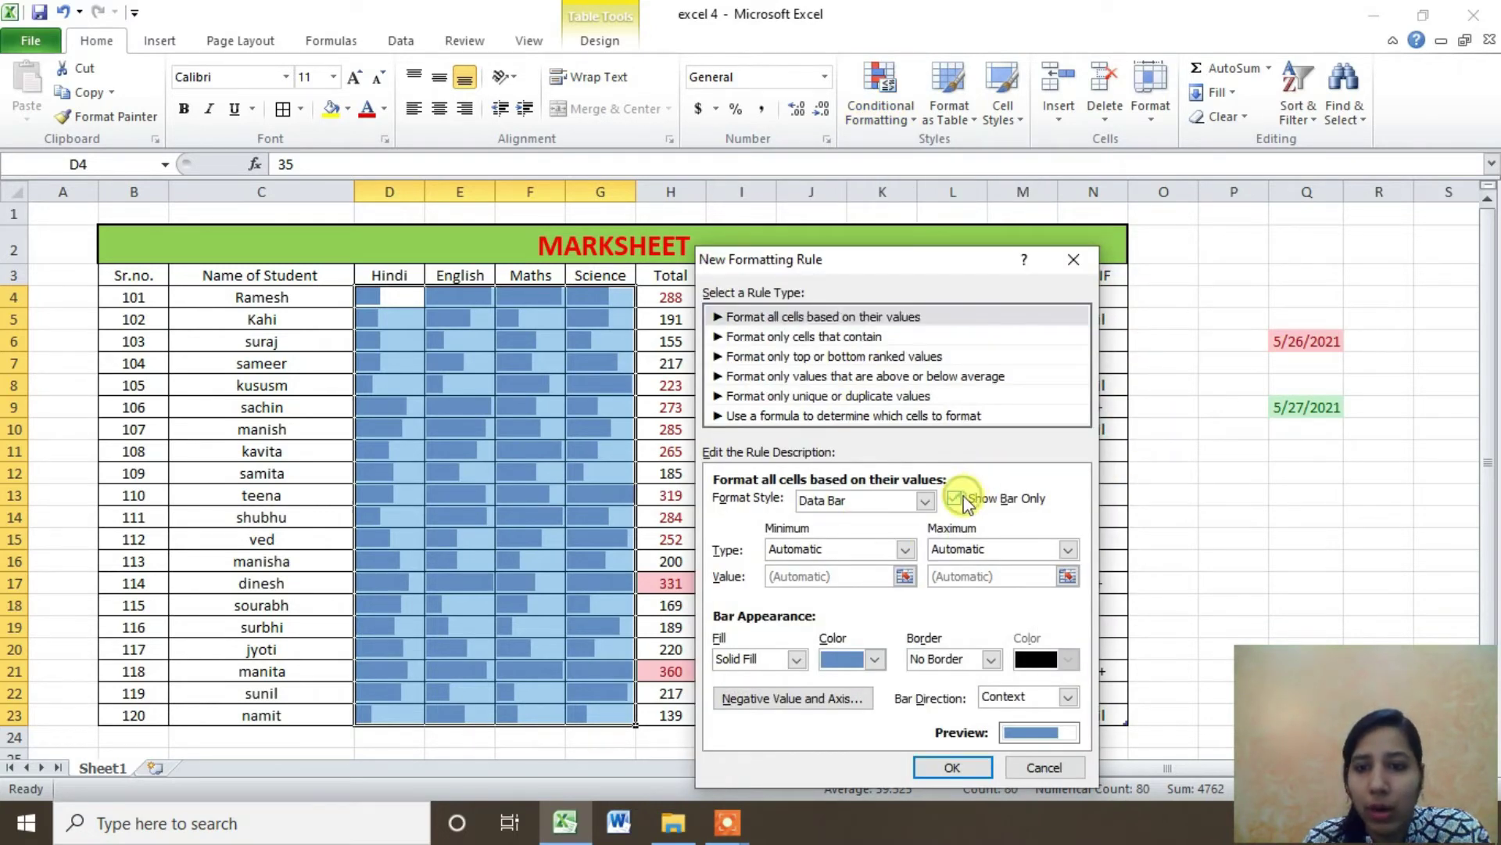
pyautogui.click(950, 771)
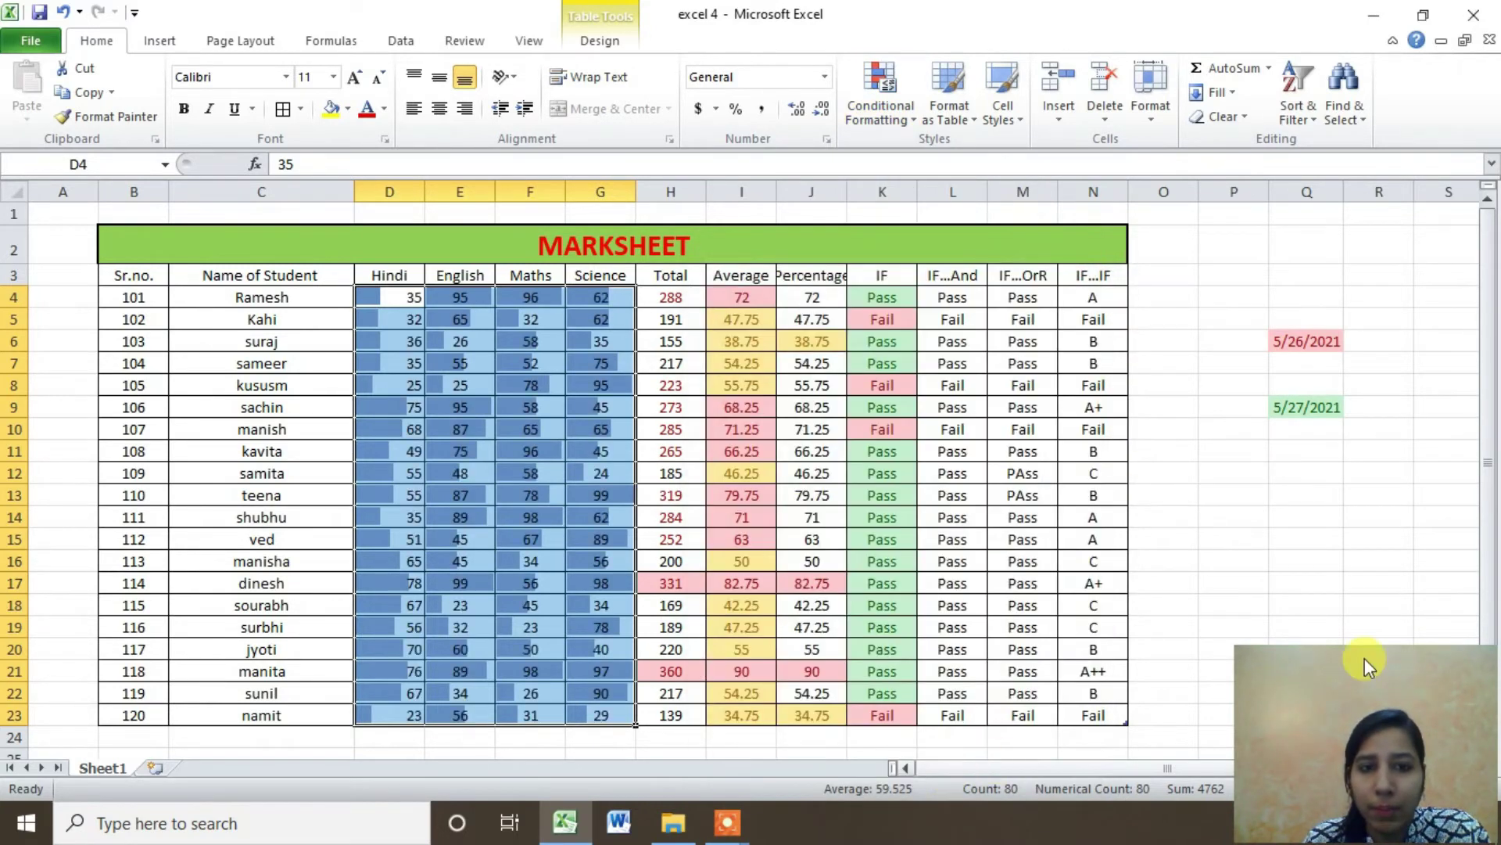
pyautogui.click(1200, 466)
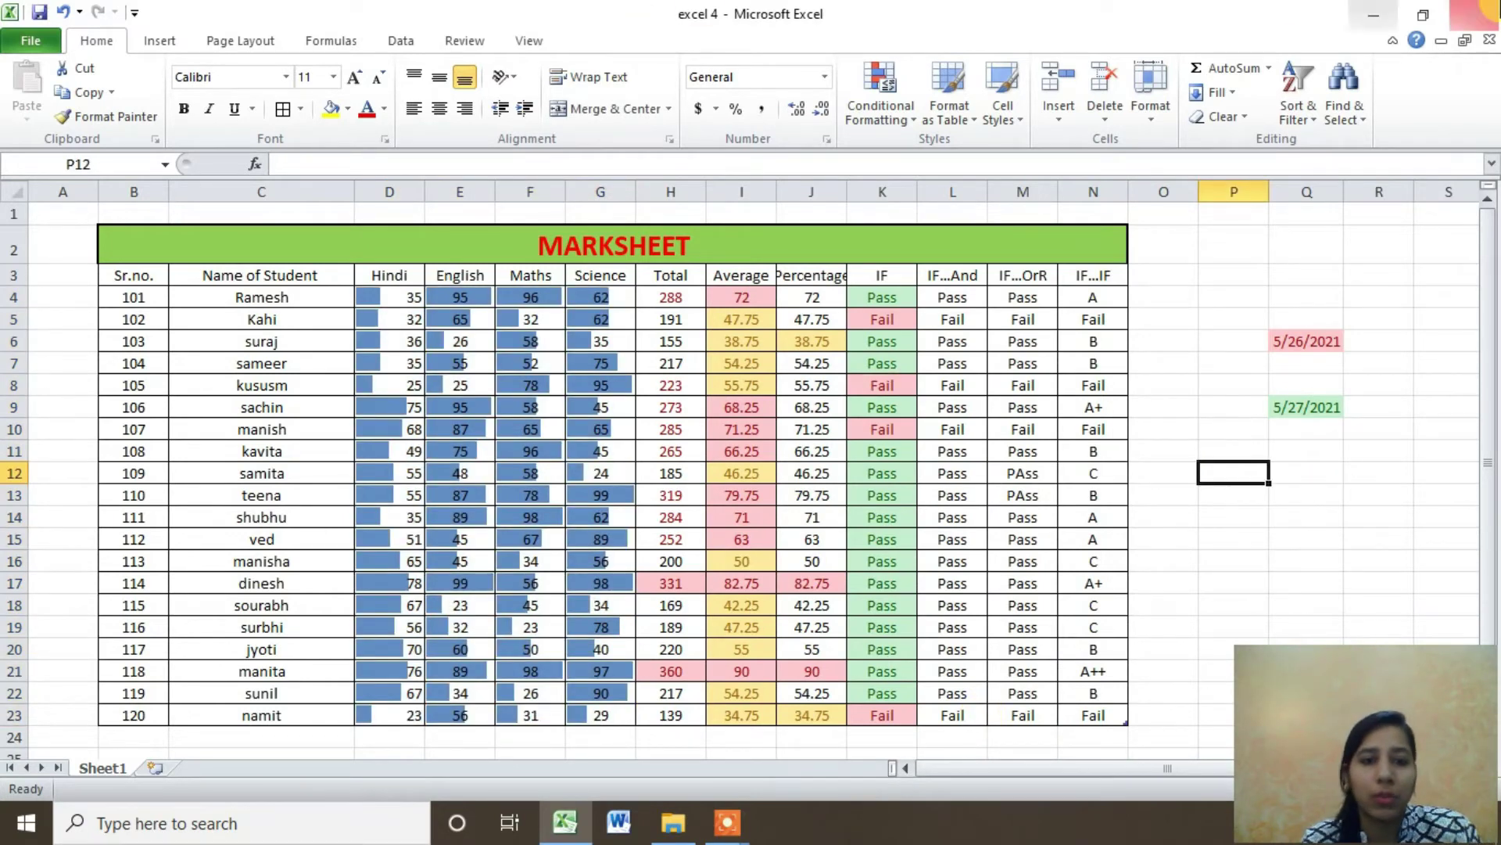
# Preview Color Scales on D4:G23, cancel, then clear the scores' formats to drop the data bars
pyautogui.moveTo(488, 332); pyautogui.dragTo(508, 387)
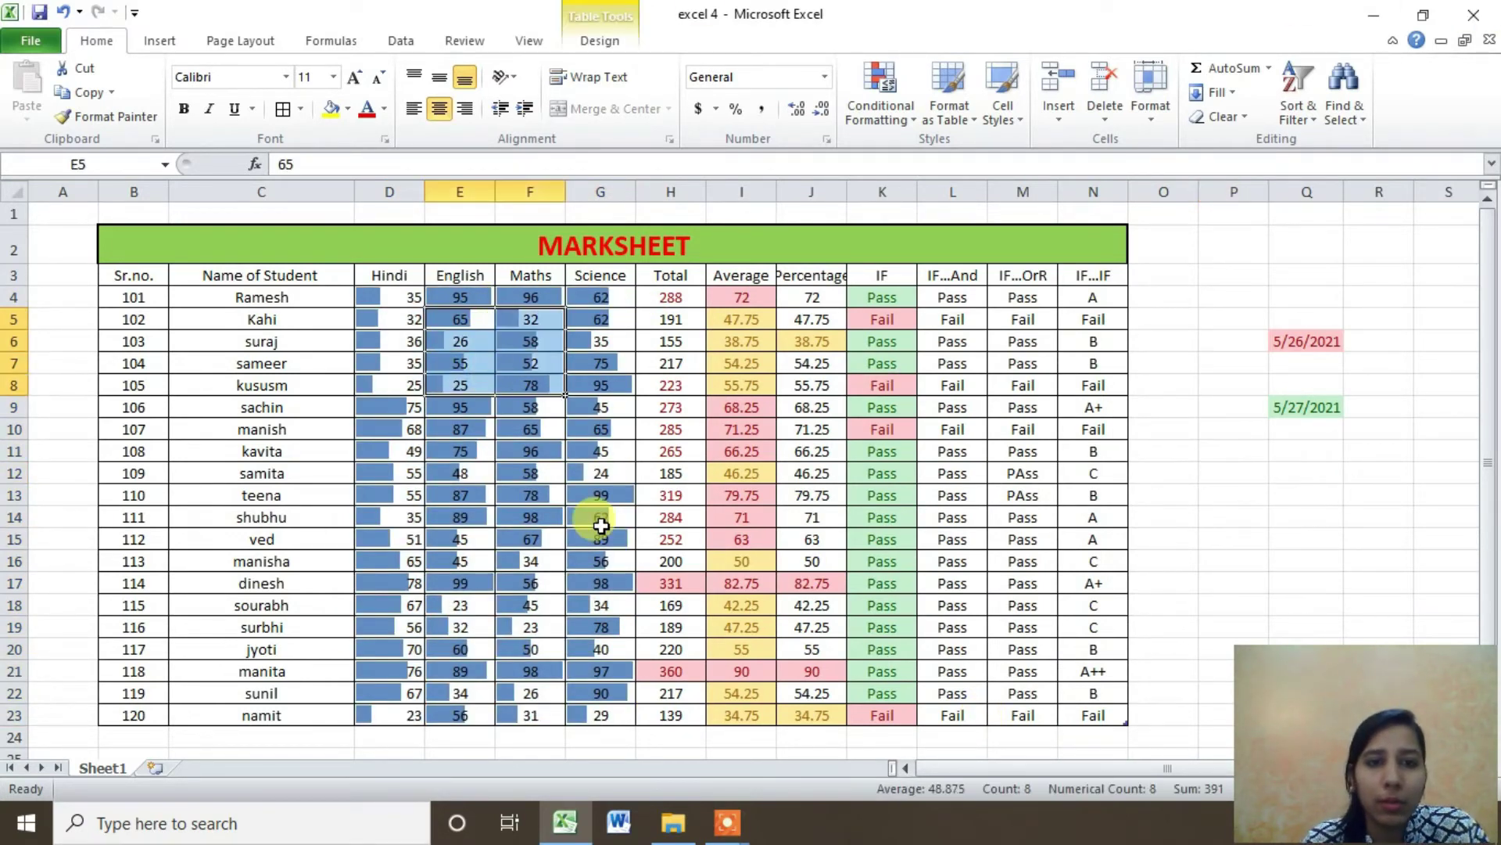
pyautogui.click(598, 494)
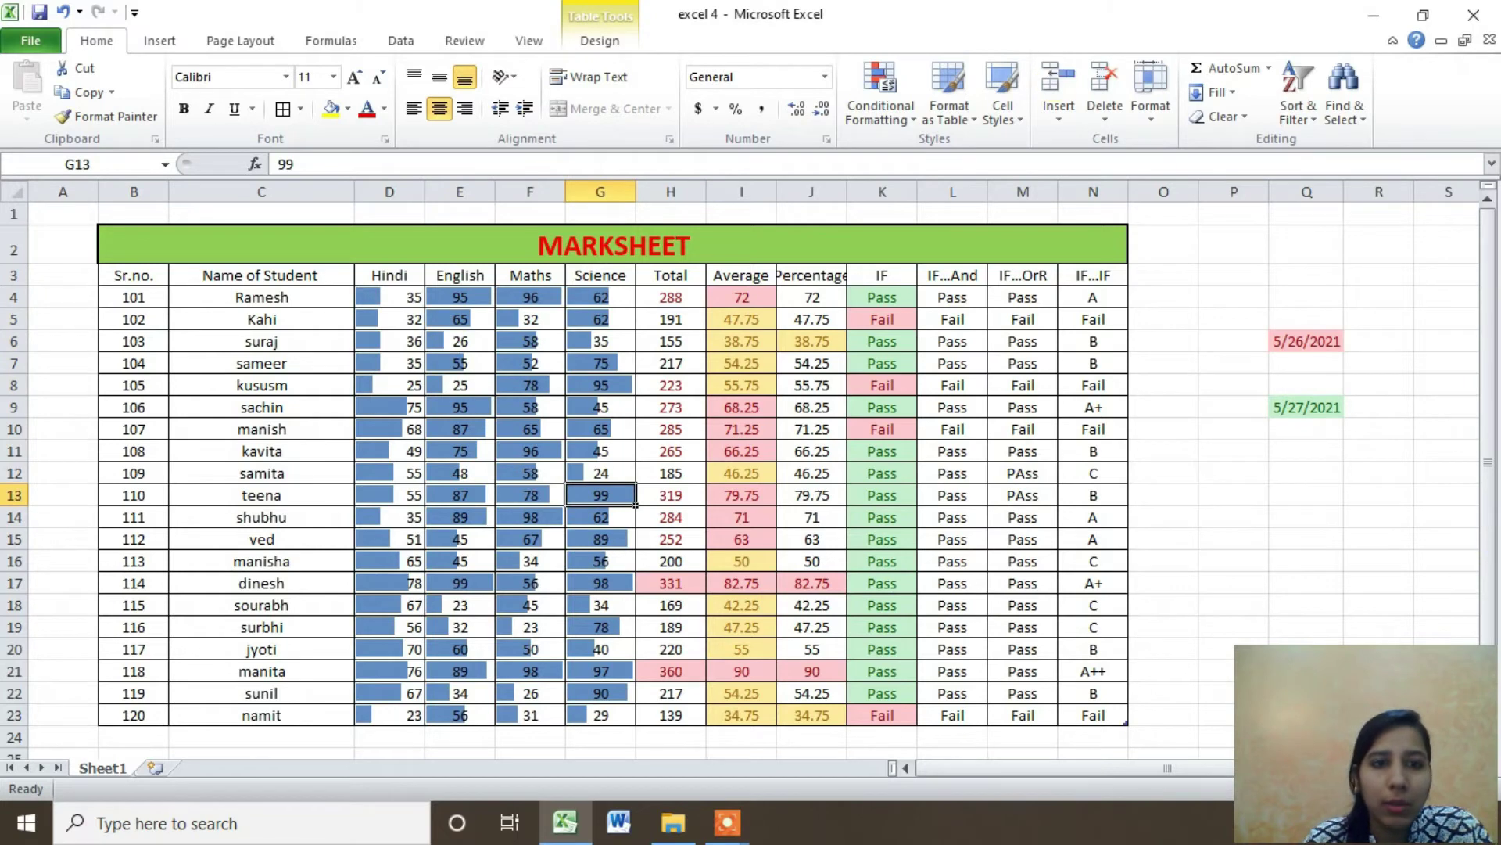
pyautogui.moveTo(404, 304); pyautogui.dragTo(576, 714)
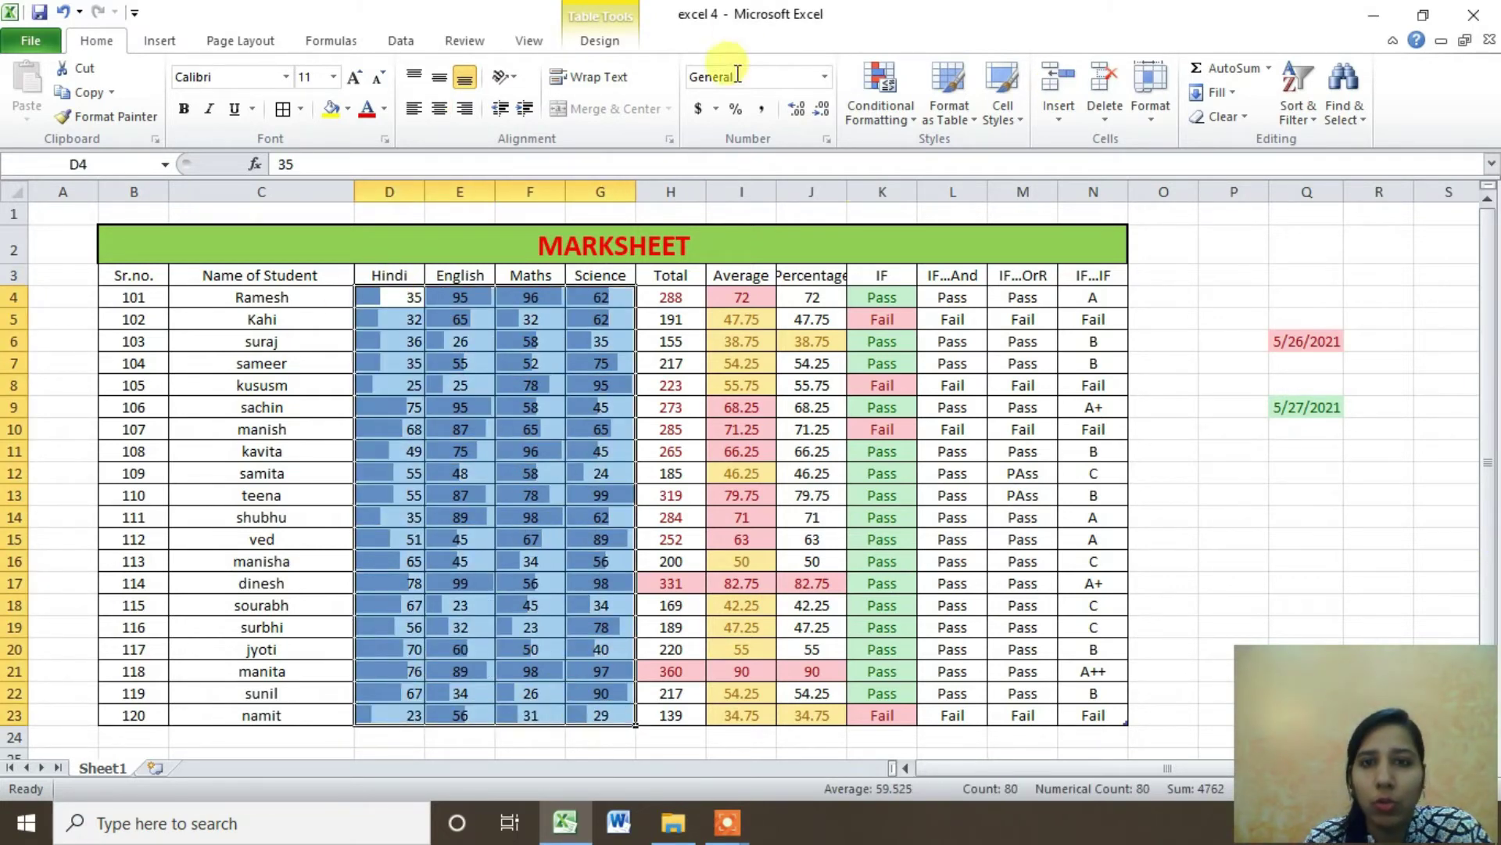
pyautogui.click(880, 110)
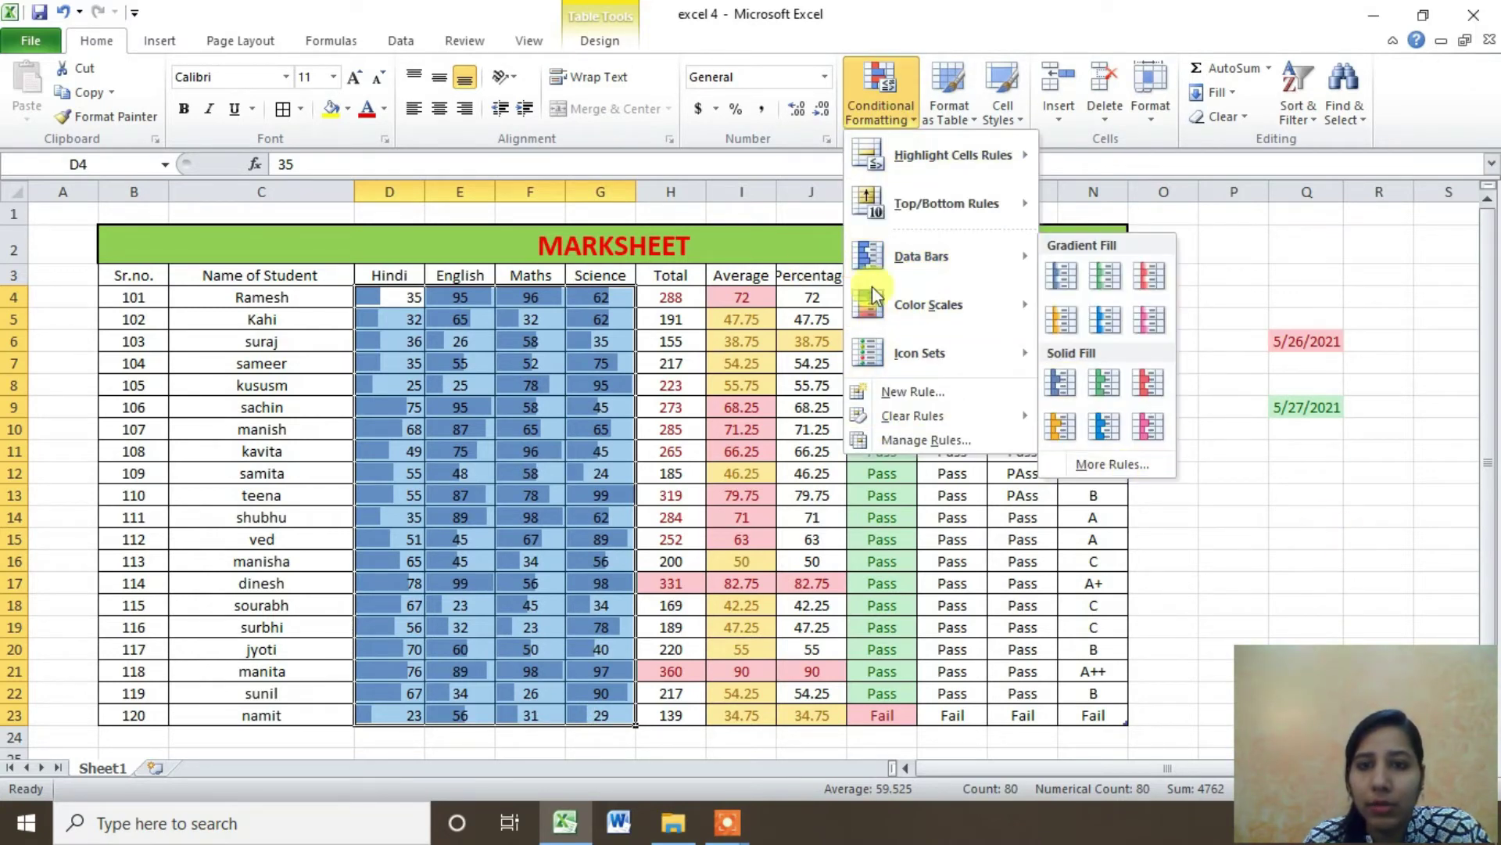
pyautogui.moveTo(928, 303)
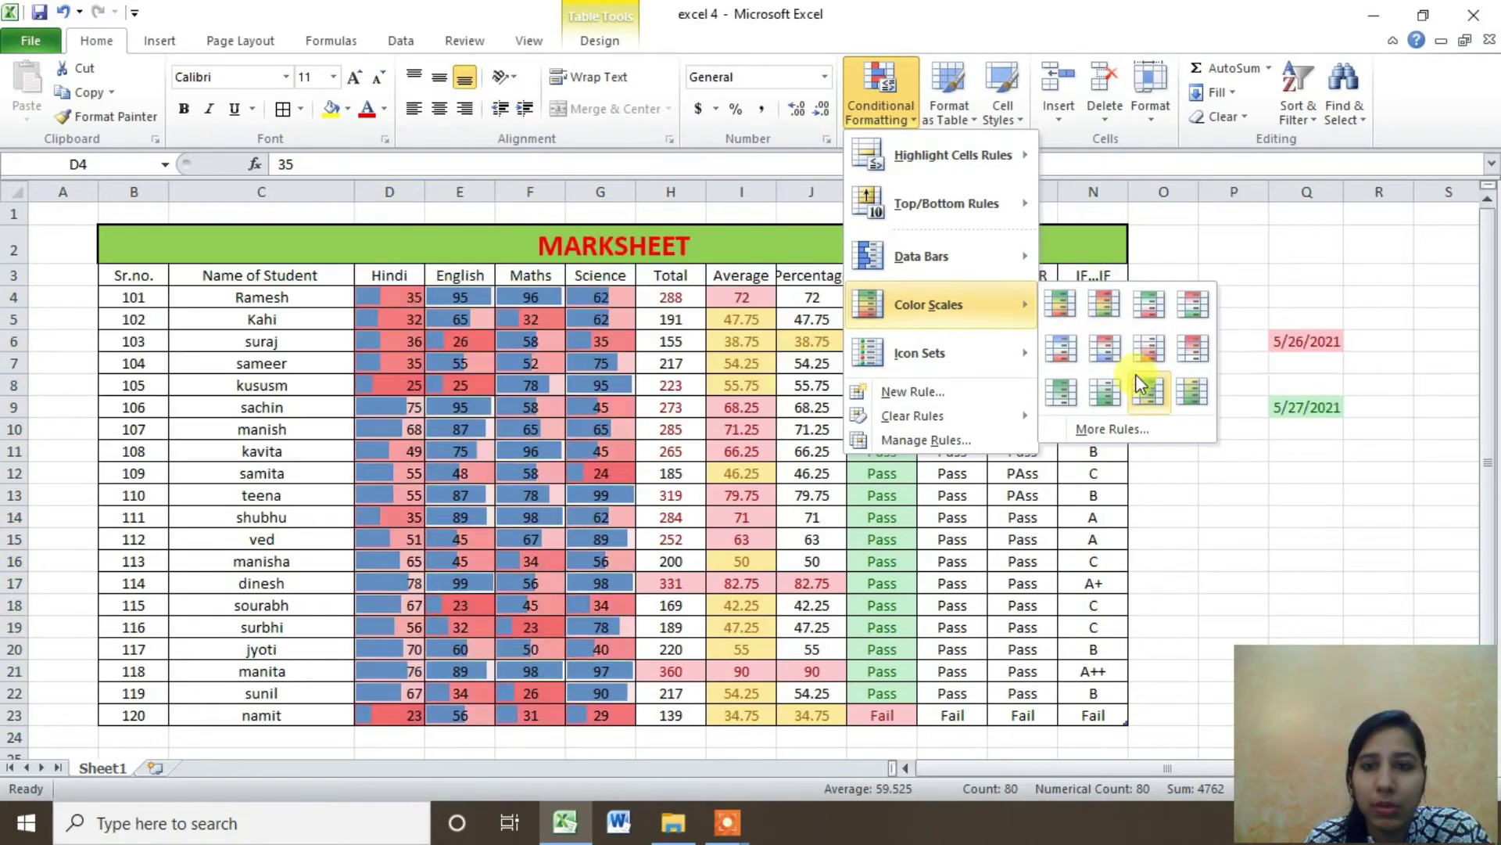
pyautogui.click(1262, 557)
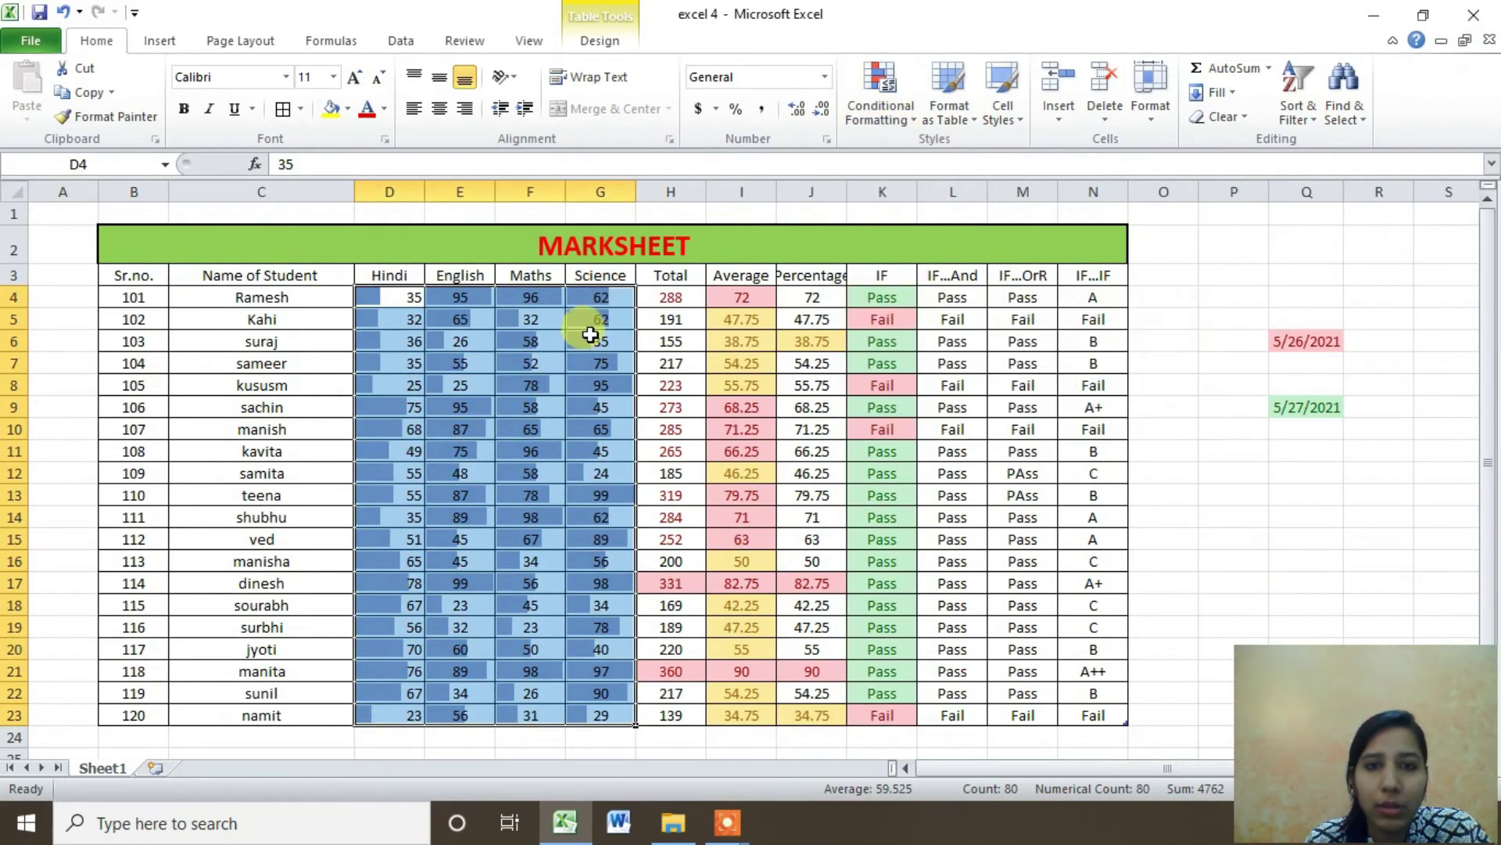
pyautogui.moveTo(414, 298); pyautogui.dragTo(594, 716)
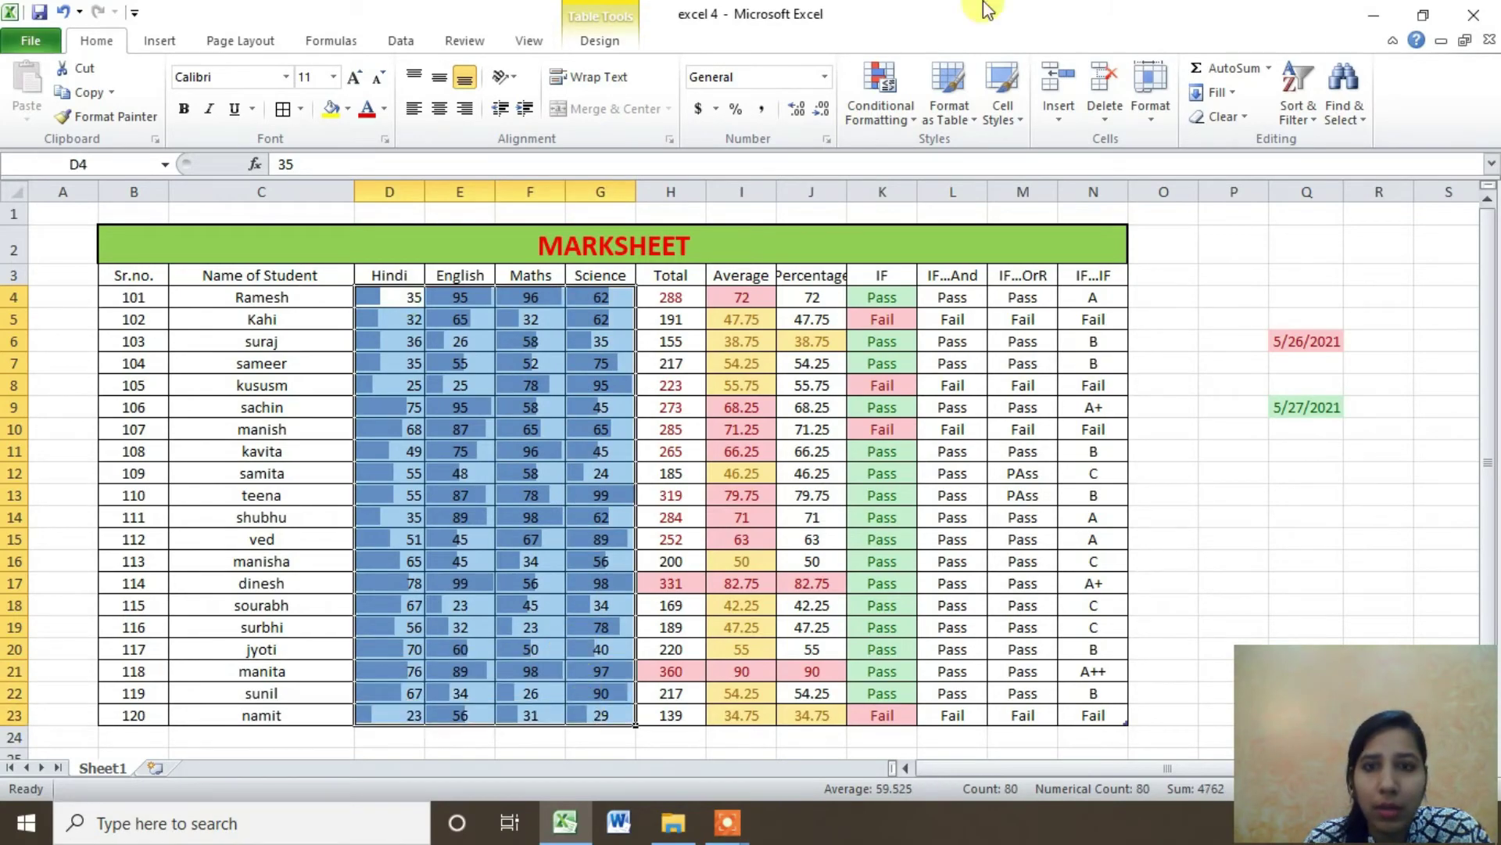
pyautogui.click(1217, 121)
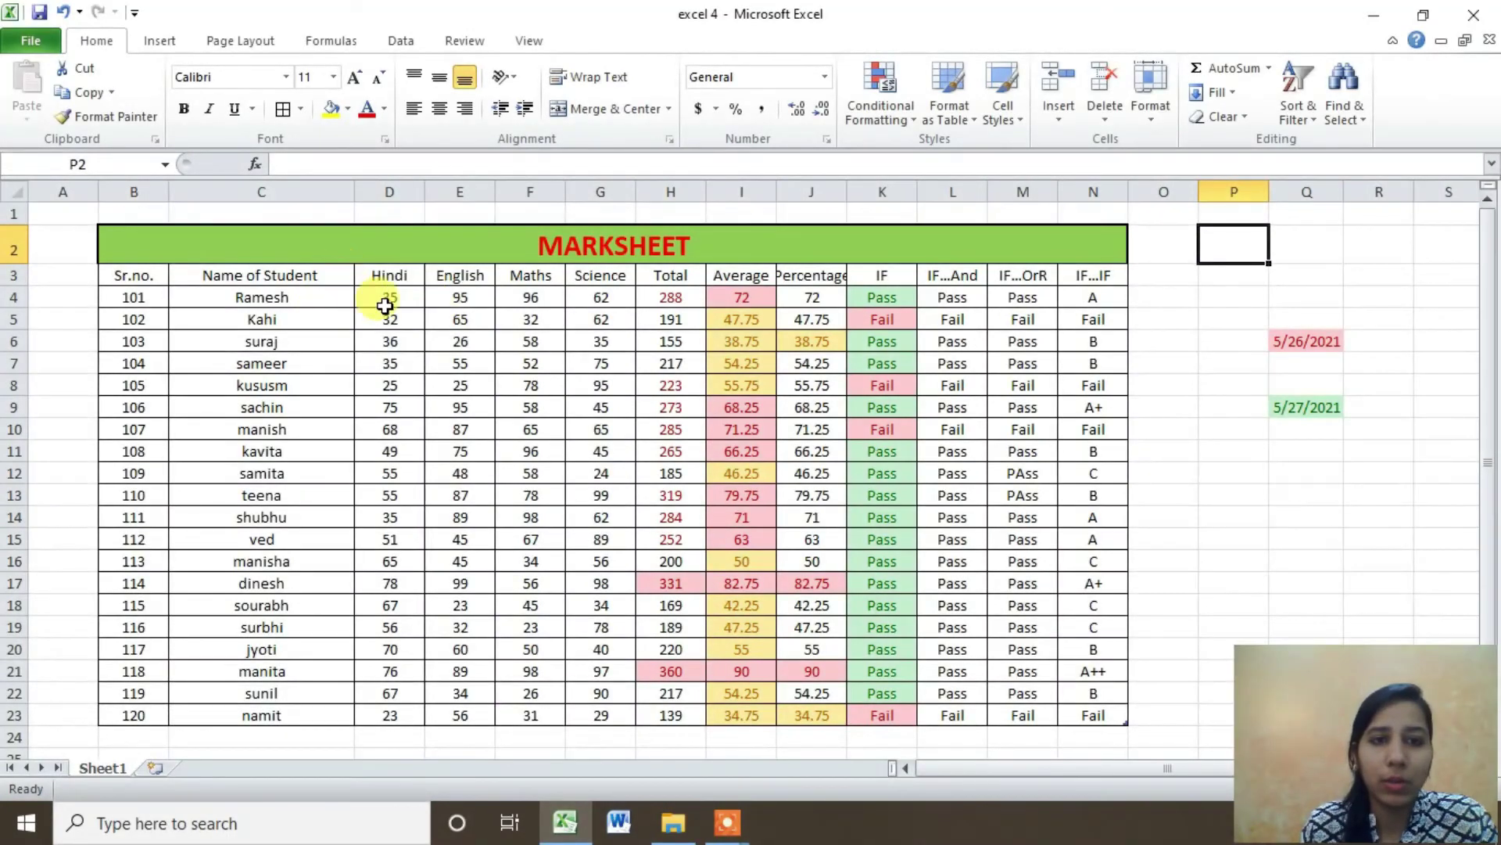
pyautogui.moveTo(389, 301); pyautogui.dragTo(600, 713)
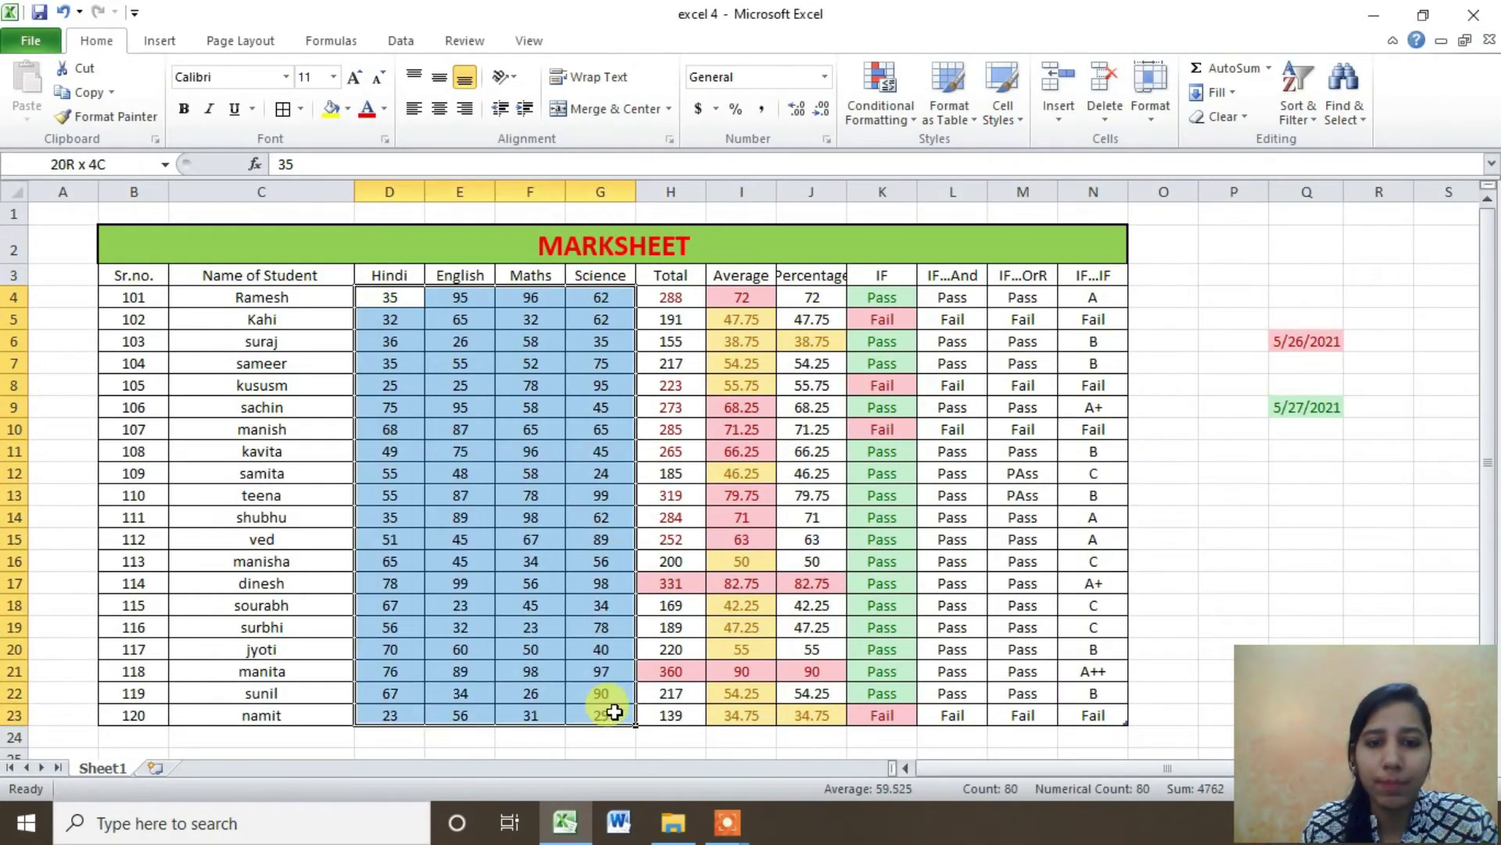
pyautogui.click(915, 124)
pyautogui.moveTo(928, 304)
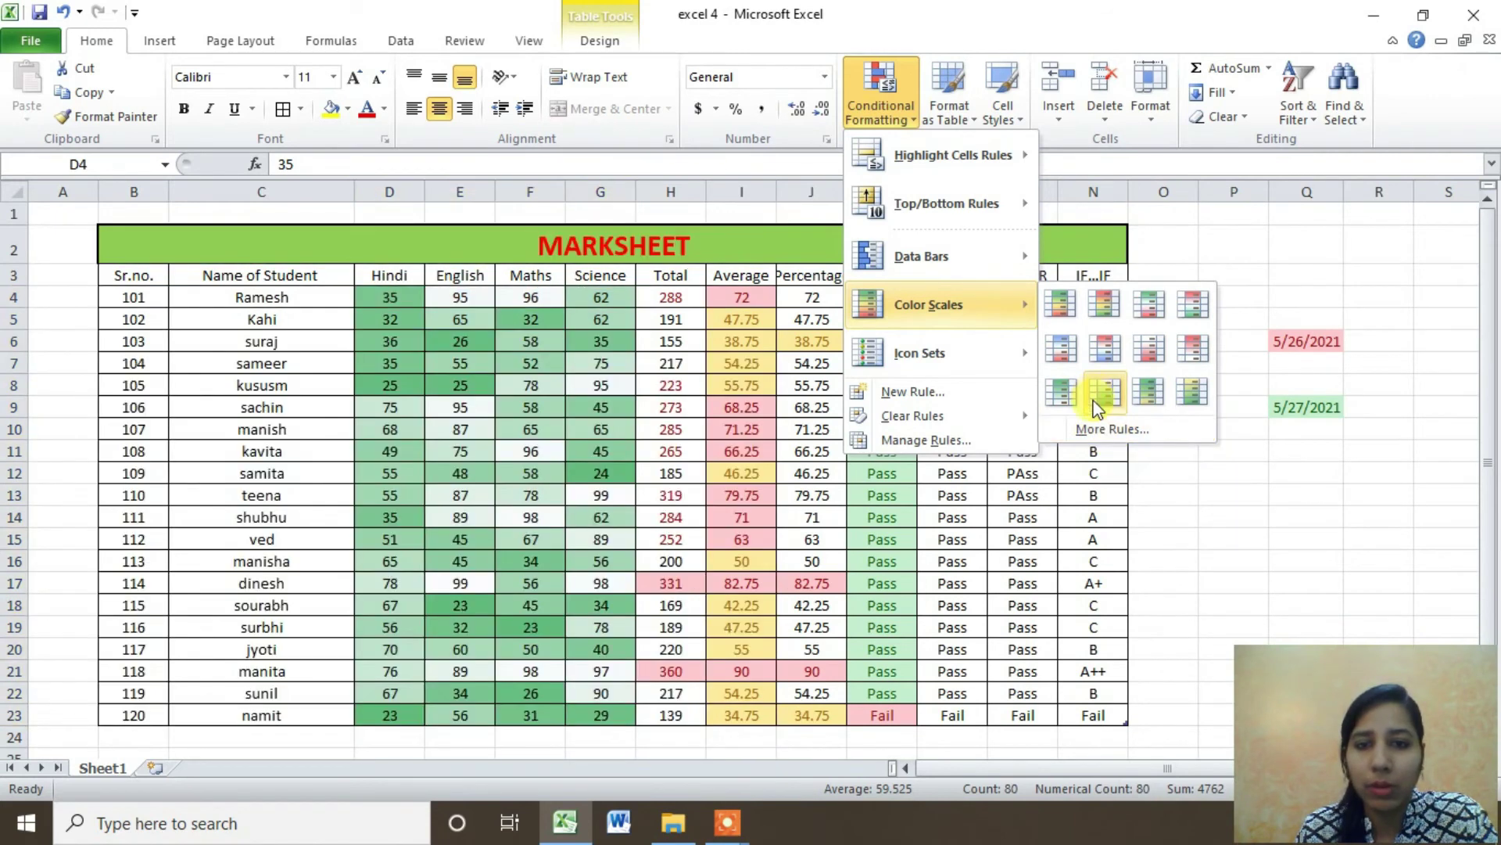
pyautogui.click(1102, 428)
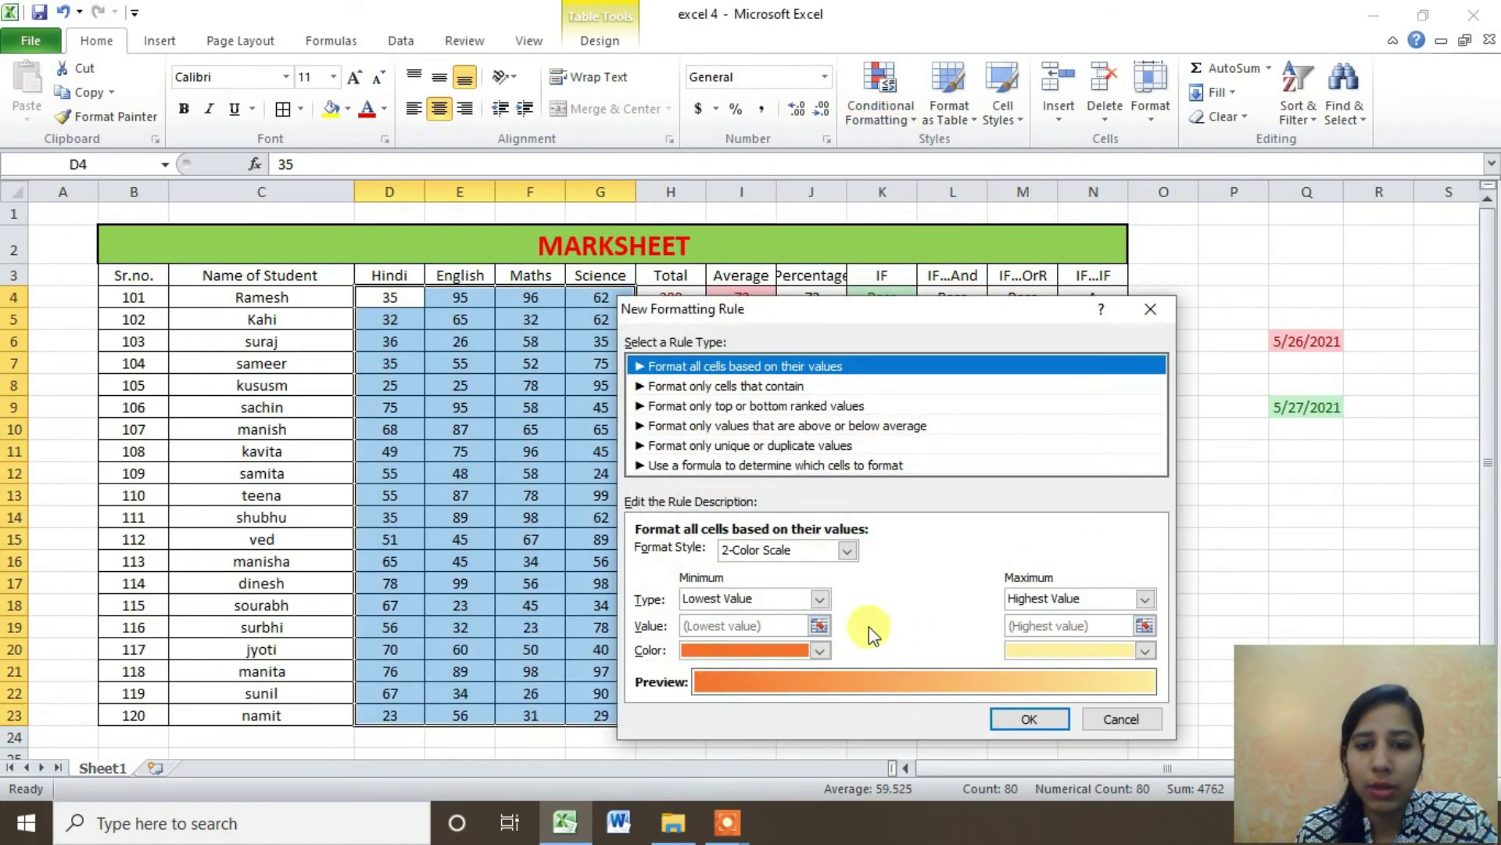
pyautogui.click(1139, 726)
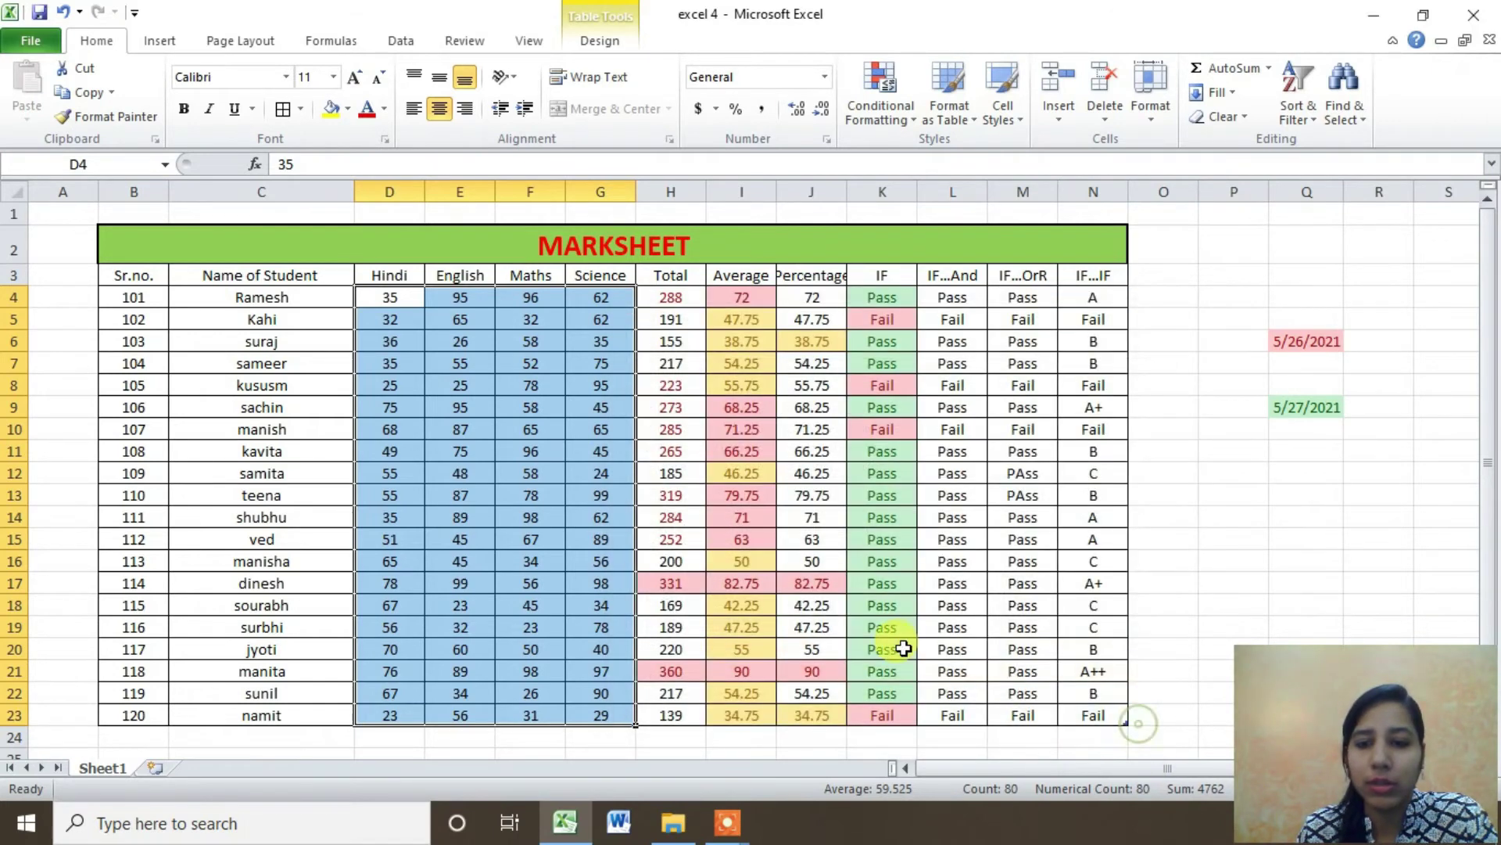
# Apply the 3 Arrows (Colored) icon set to D4:G23, then preview other arrow sets
pyautogui.click(911, 131)
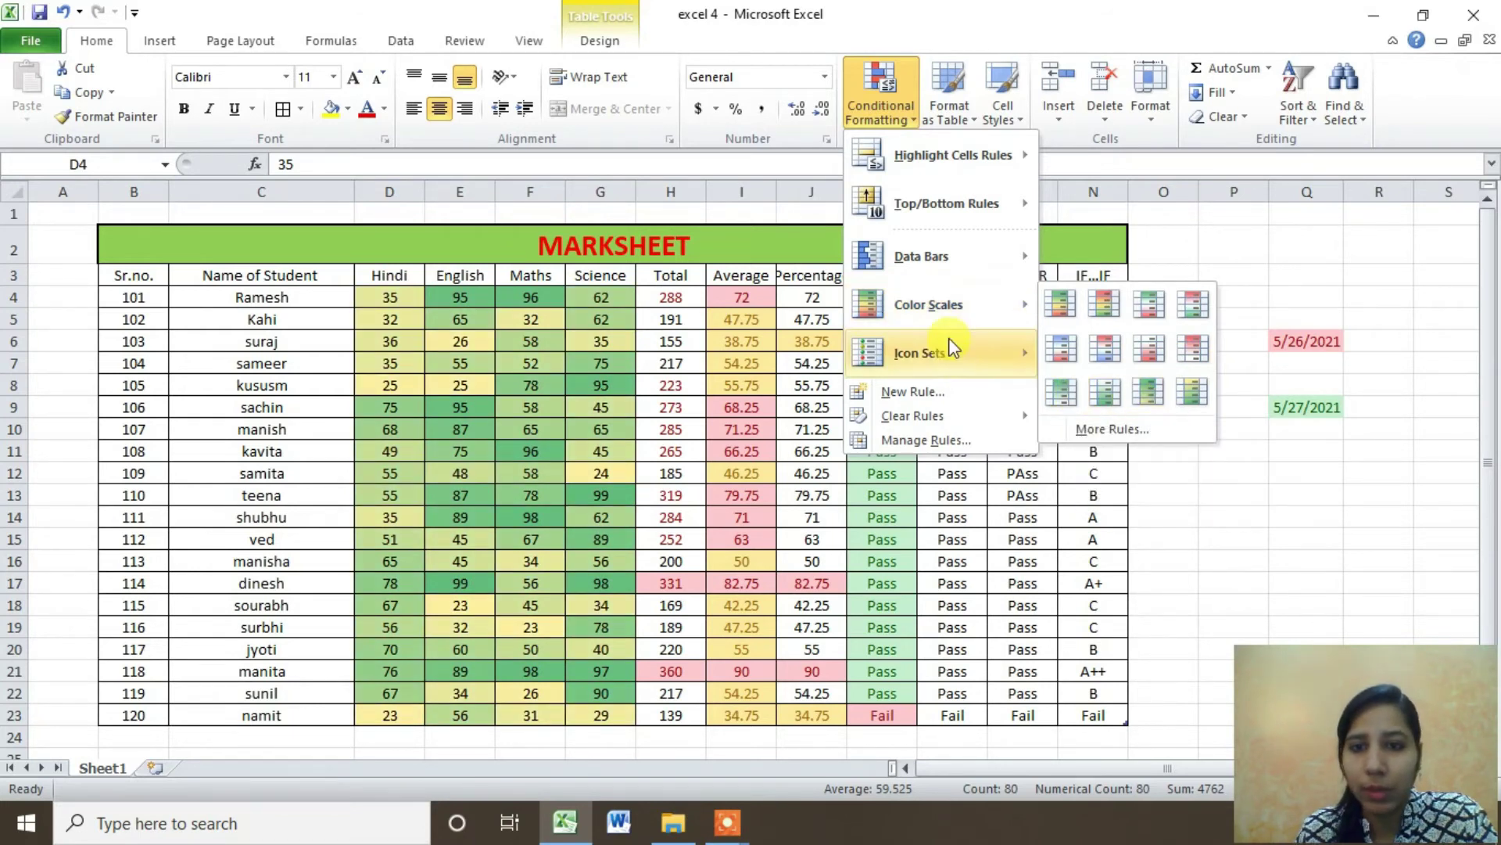
pyautogui.moveTo(919, 352)
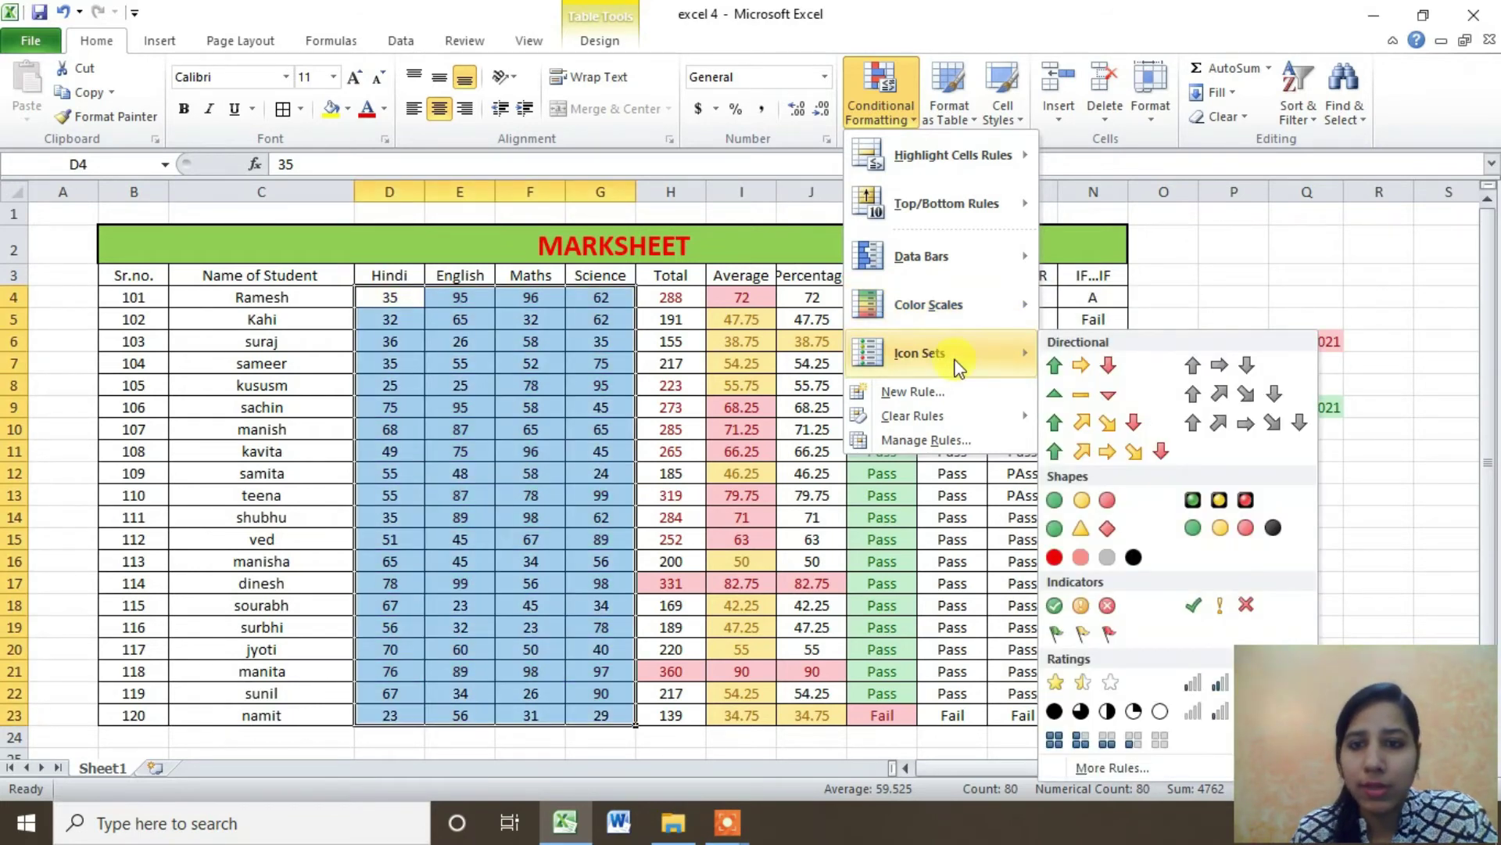
pyautogui.click(1083, 373)
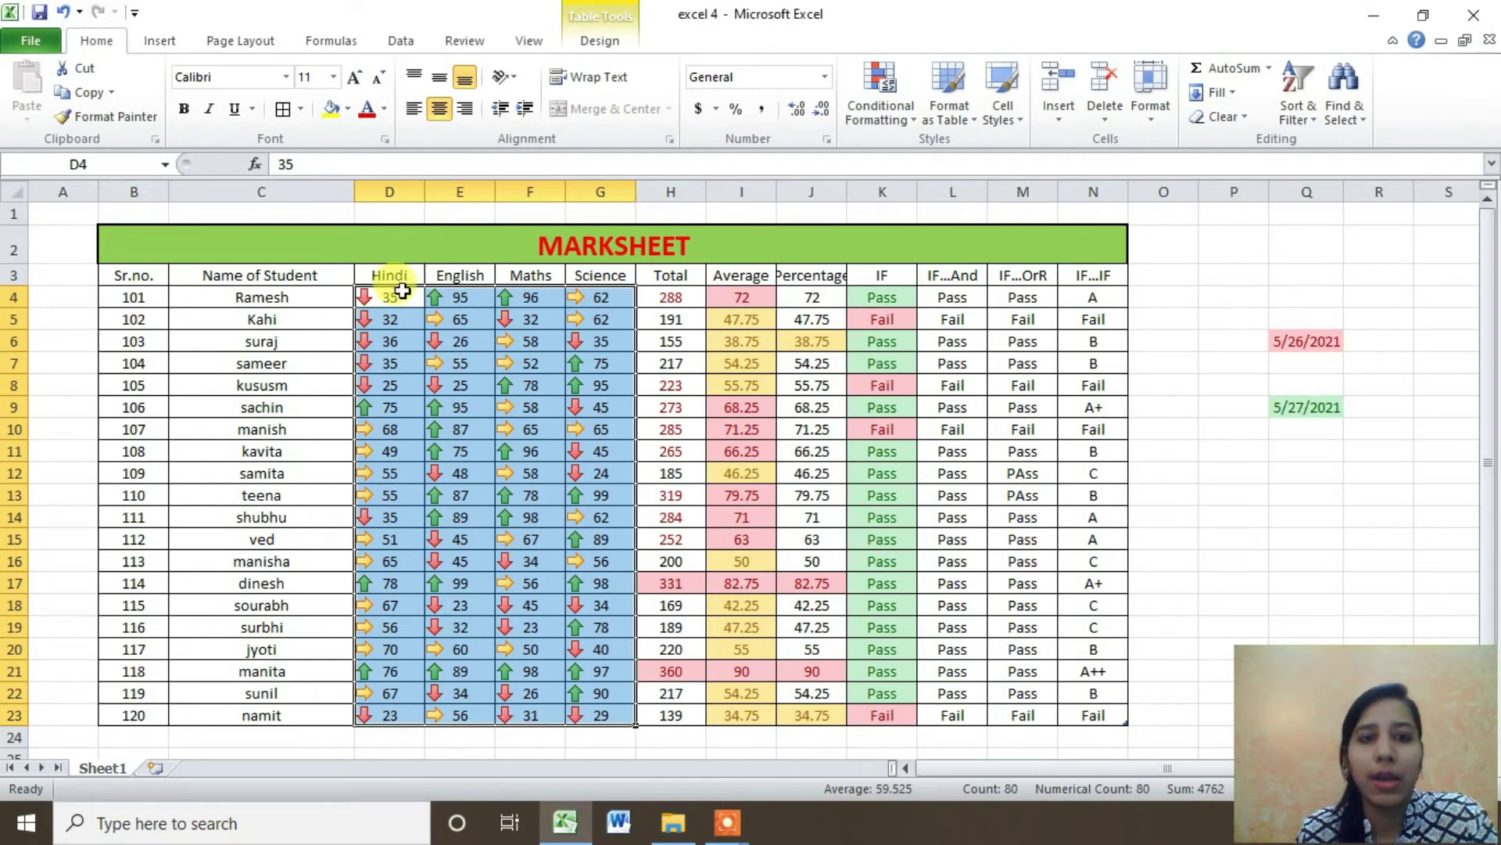
pyautogui.click(906, 118)
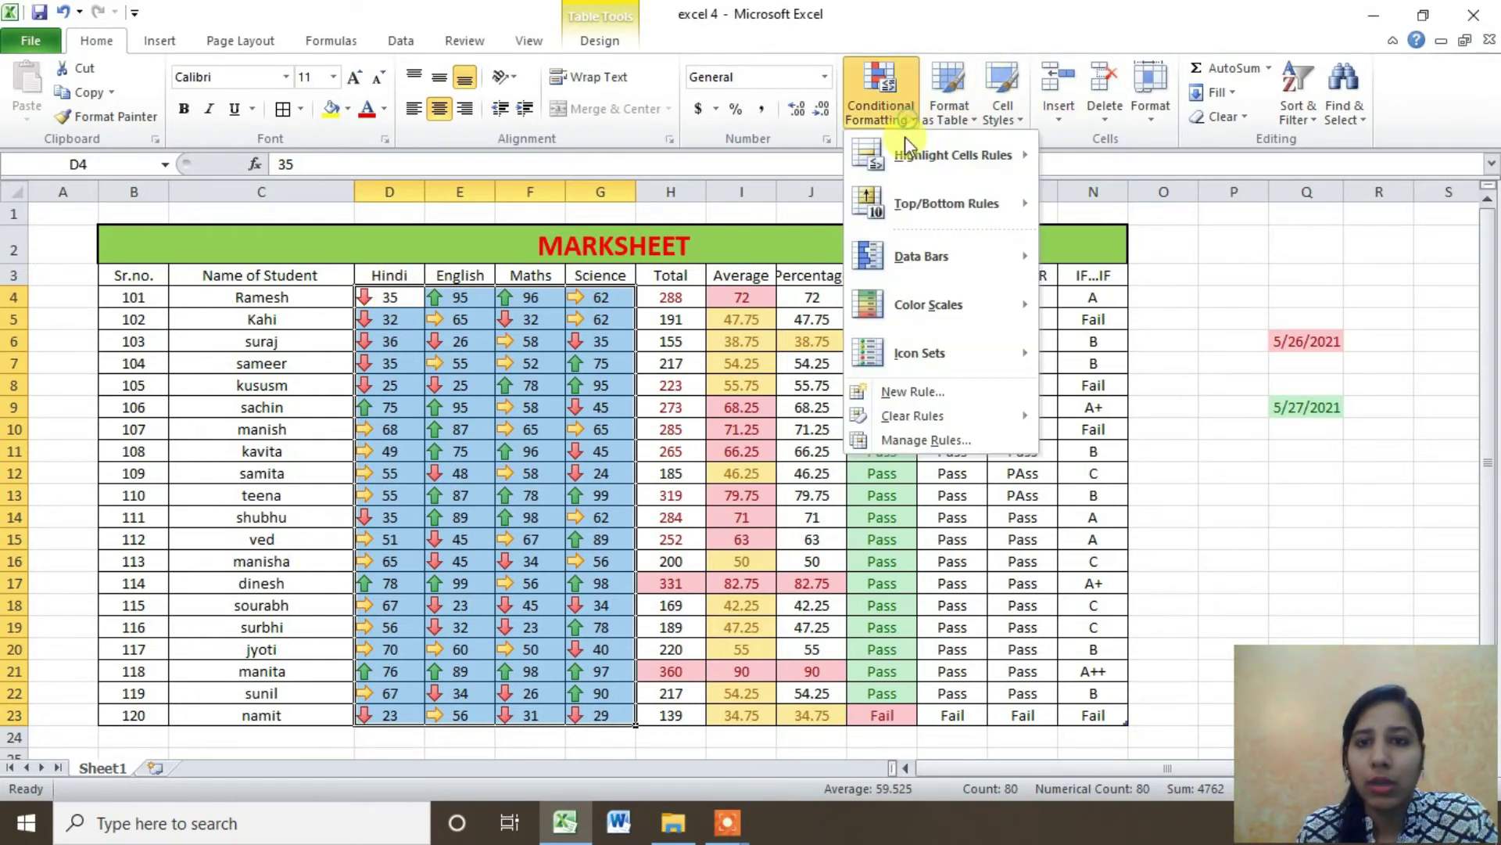
pyautogui.moveTo(920, 352)
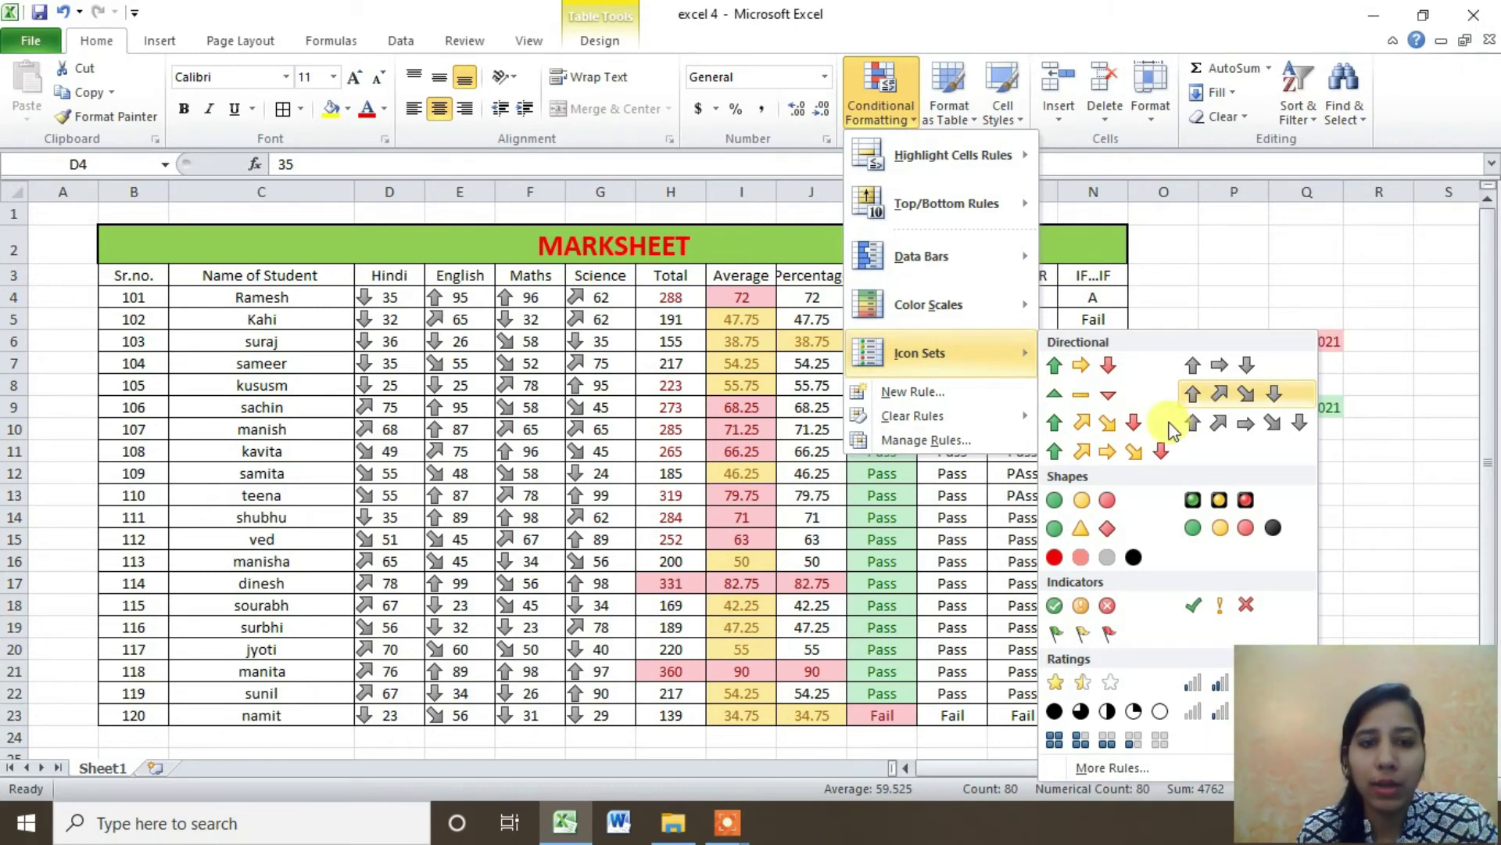
pyautogui.click(1081, 364)
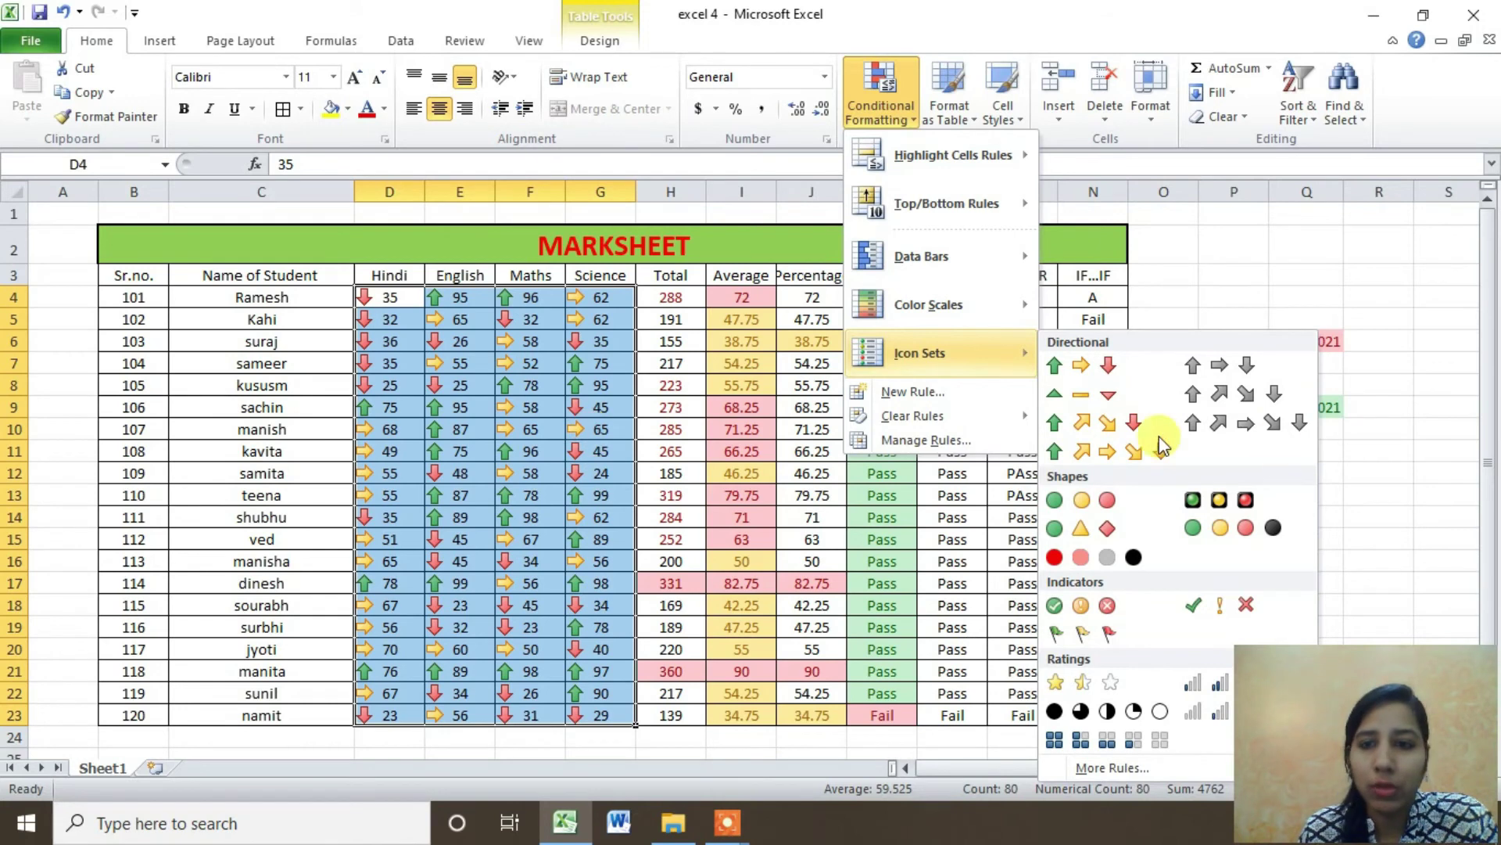
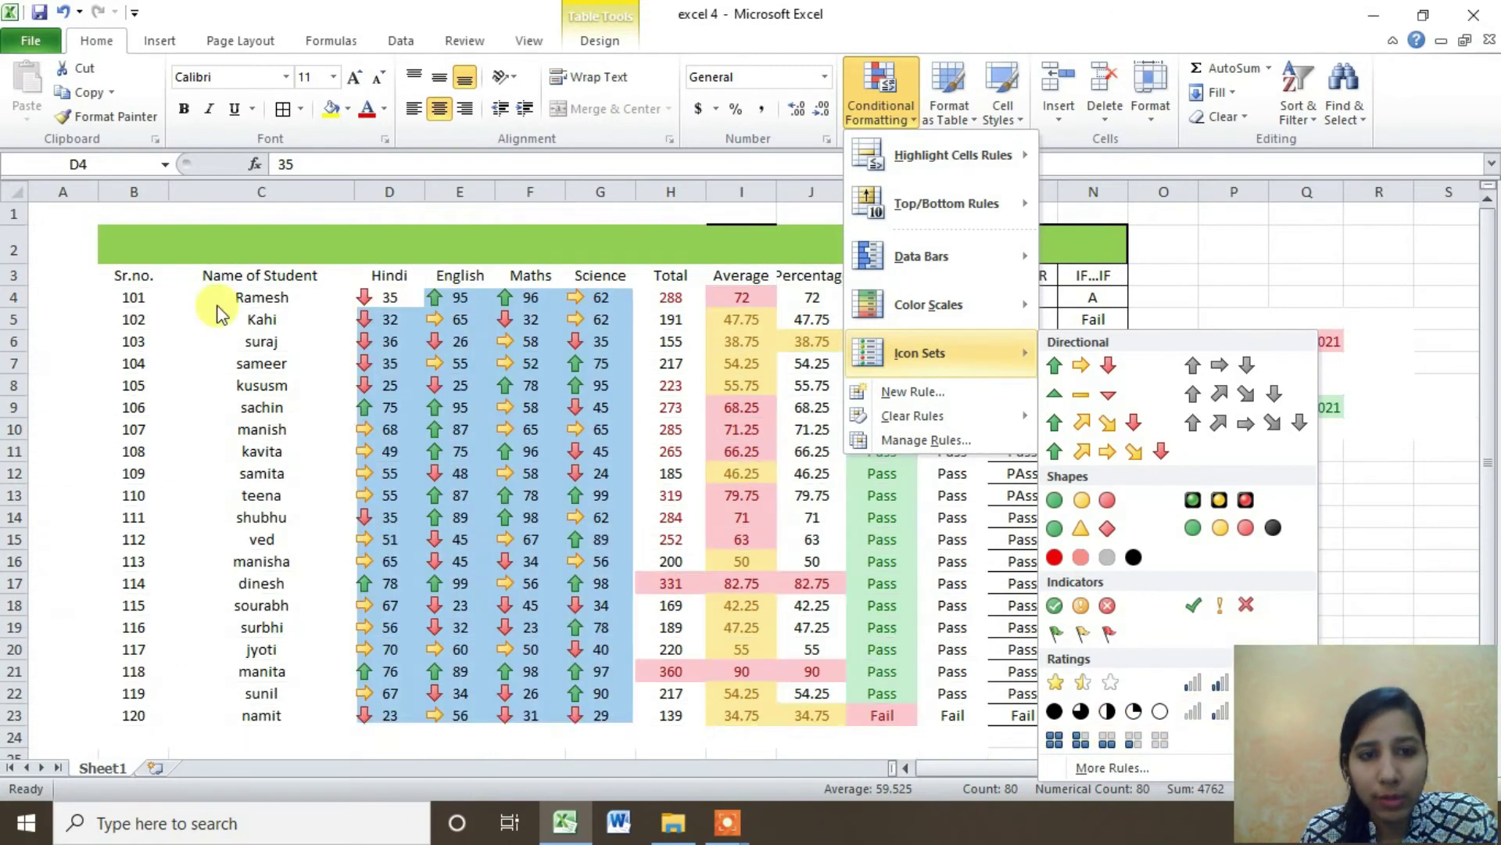
# Show the marks as signal-bar rating icons, then select Maths cell F4
pyautogui.click(1204, 711)
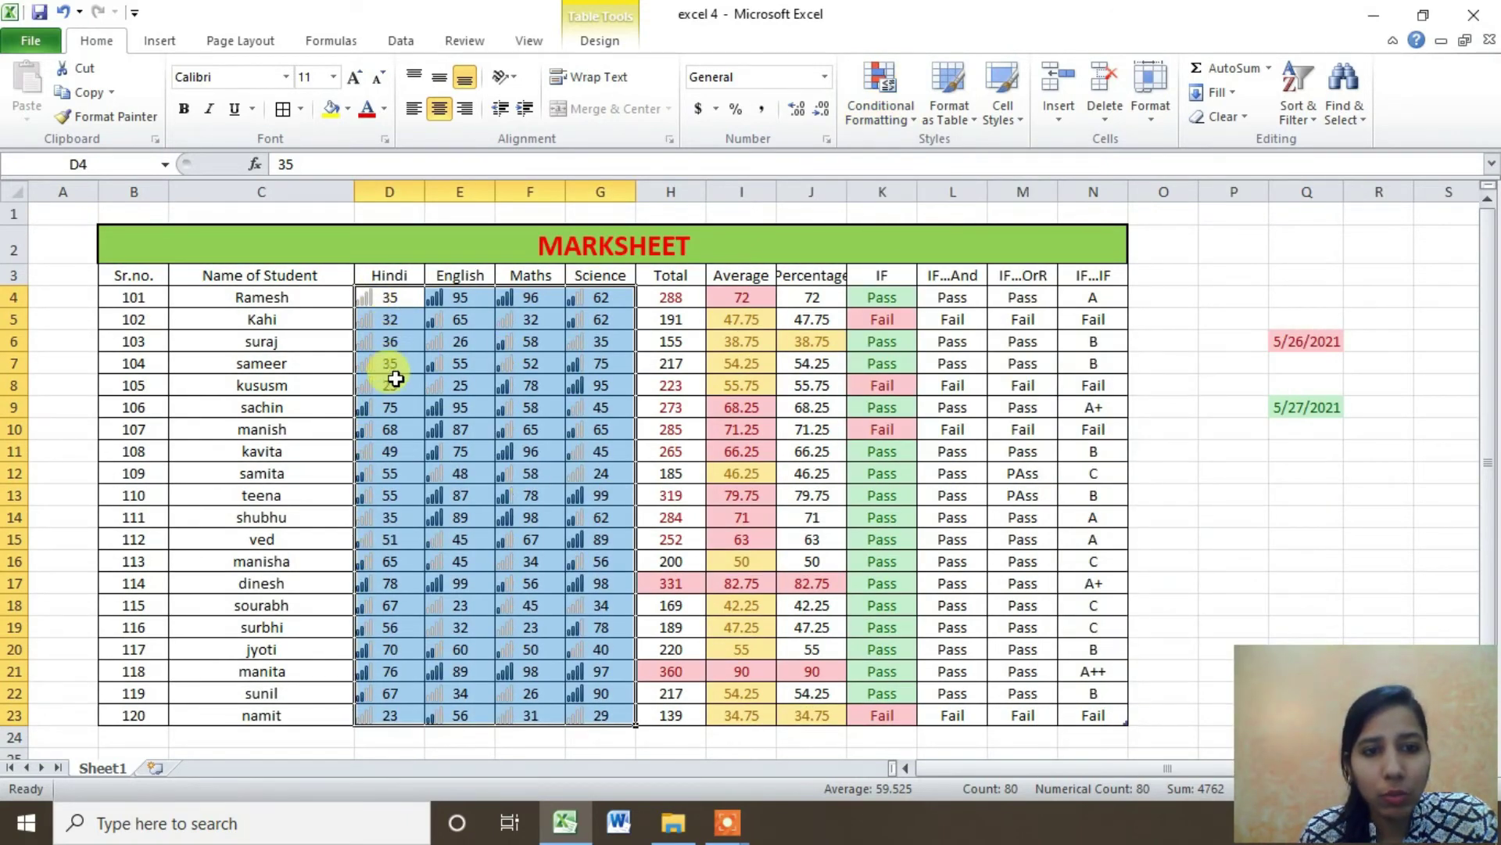
pyautogui.moveTo(391, 322); pyautogui.dragTo(406, 370)
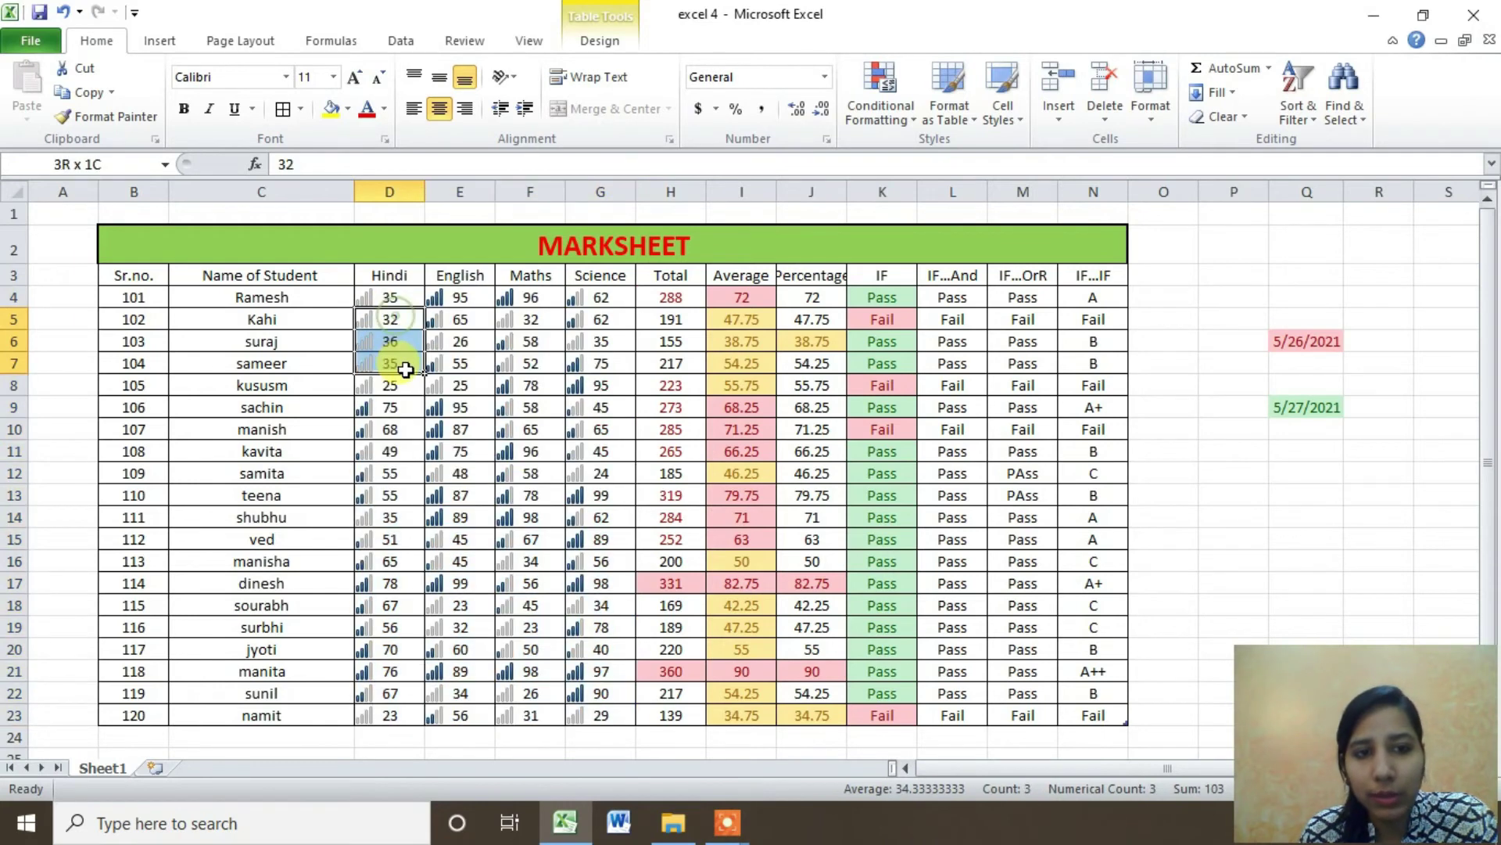
pyautogui.click(394, 383)
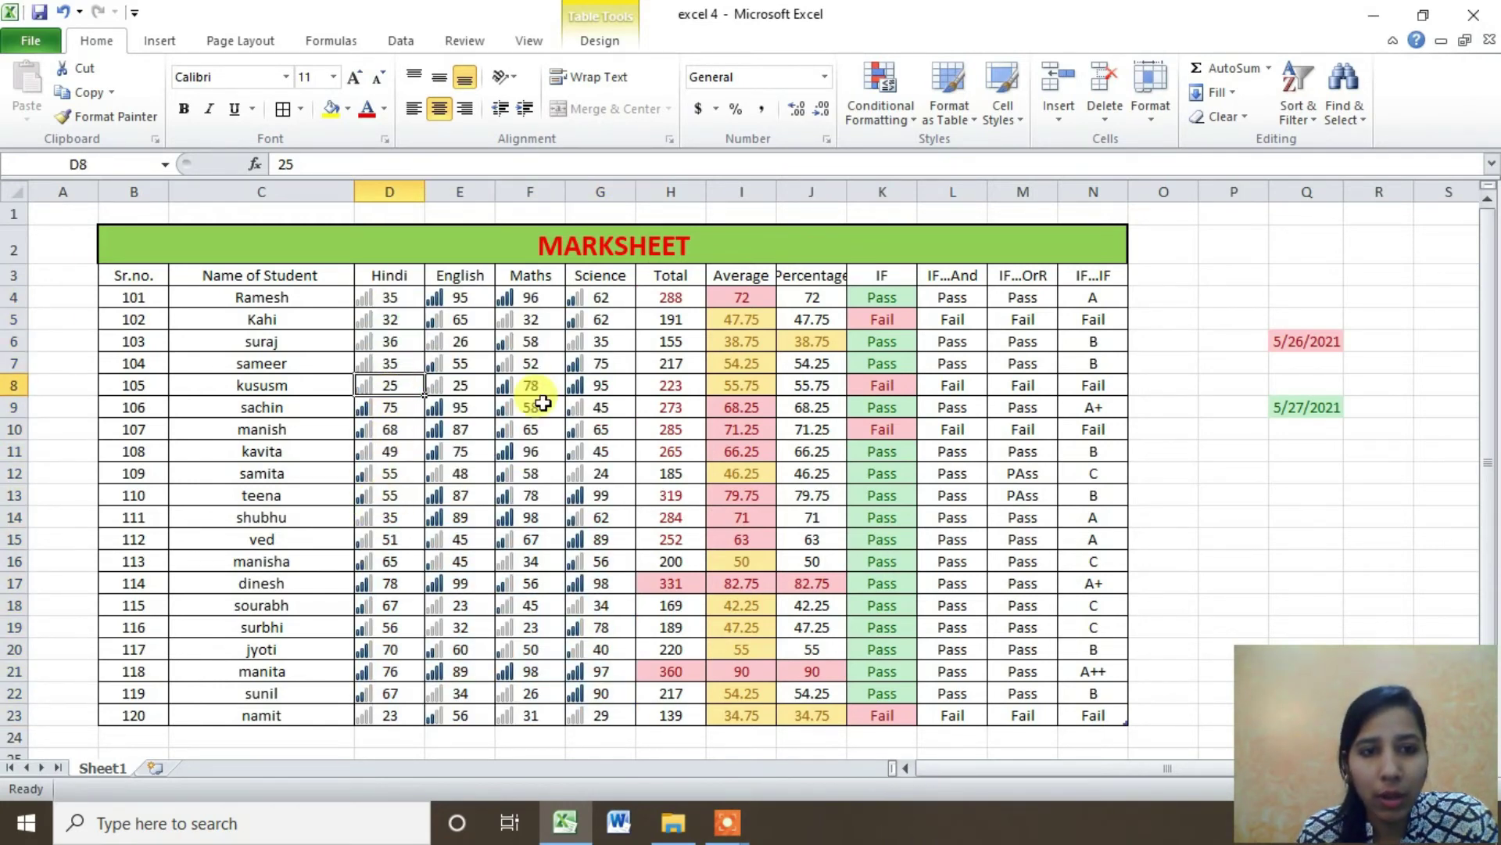
pyautogui.click(550, 300)
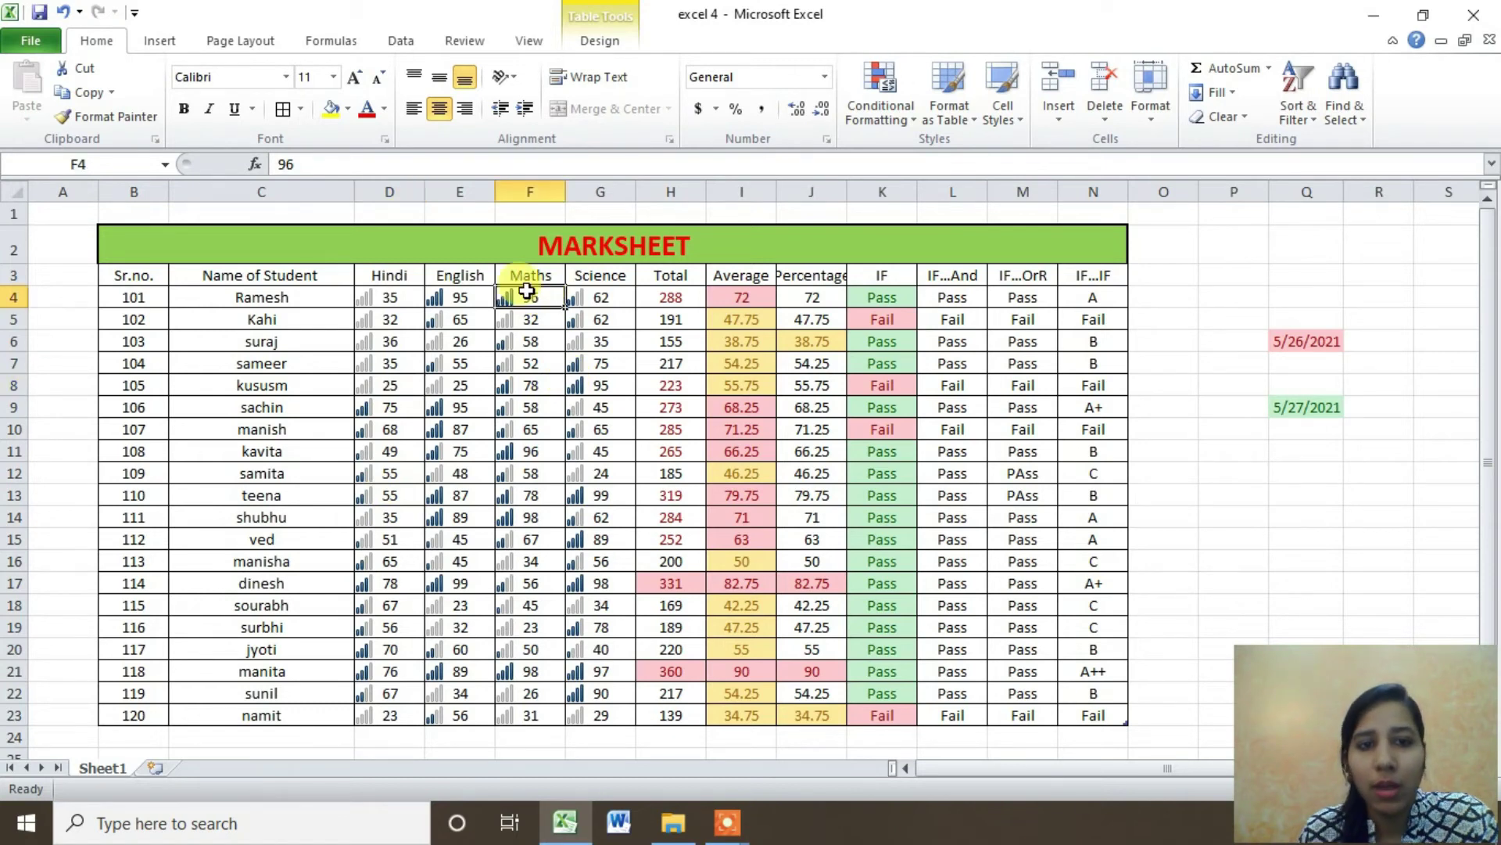
pyautogui.moveTo(534, 295); pyautogui.dragTo(532, 583)
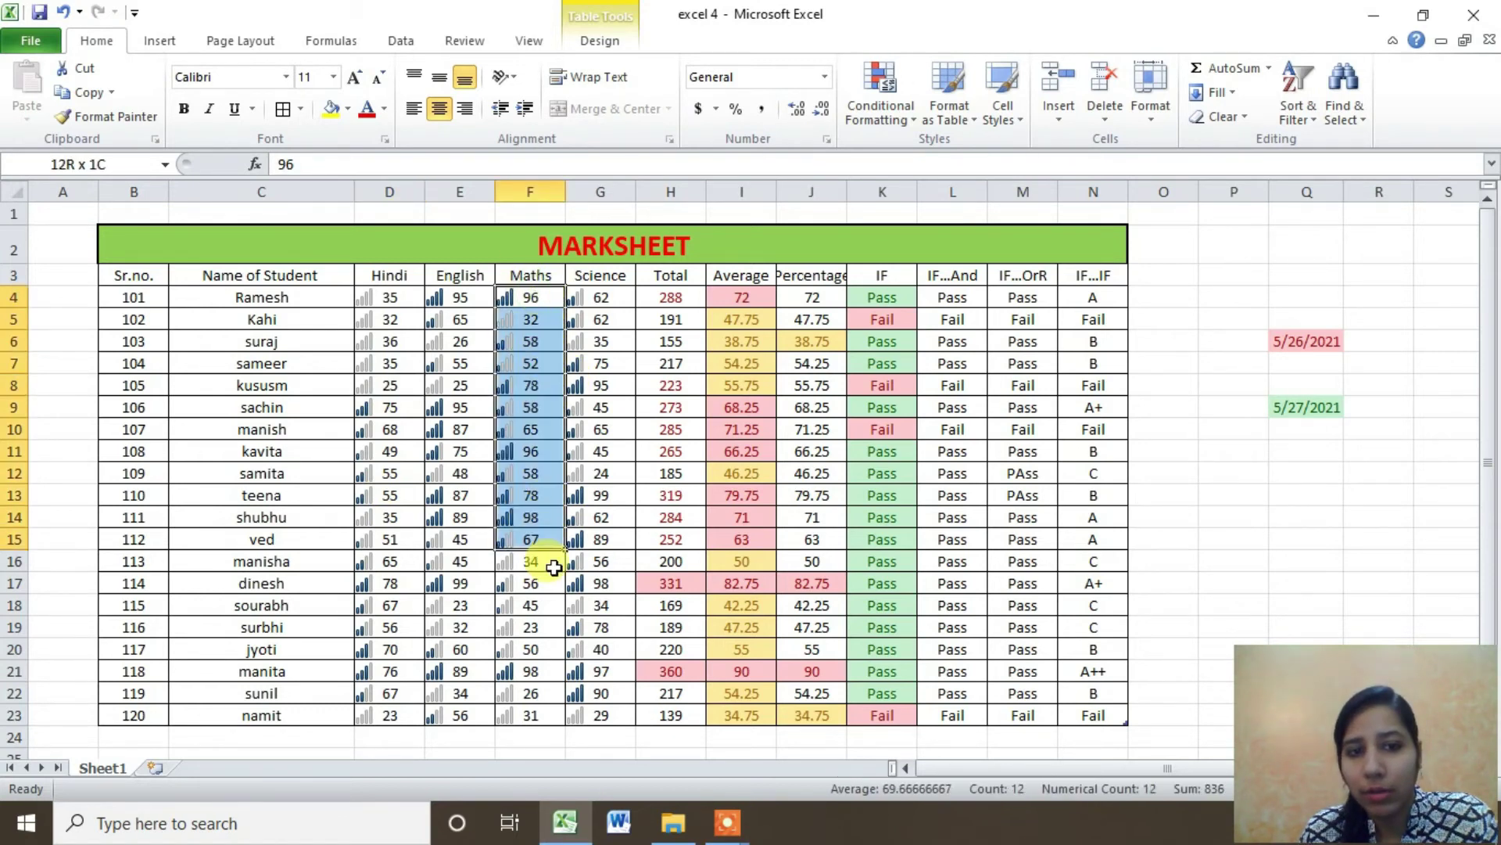
pyautogui.click(537, 298)
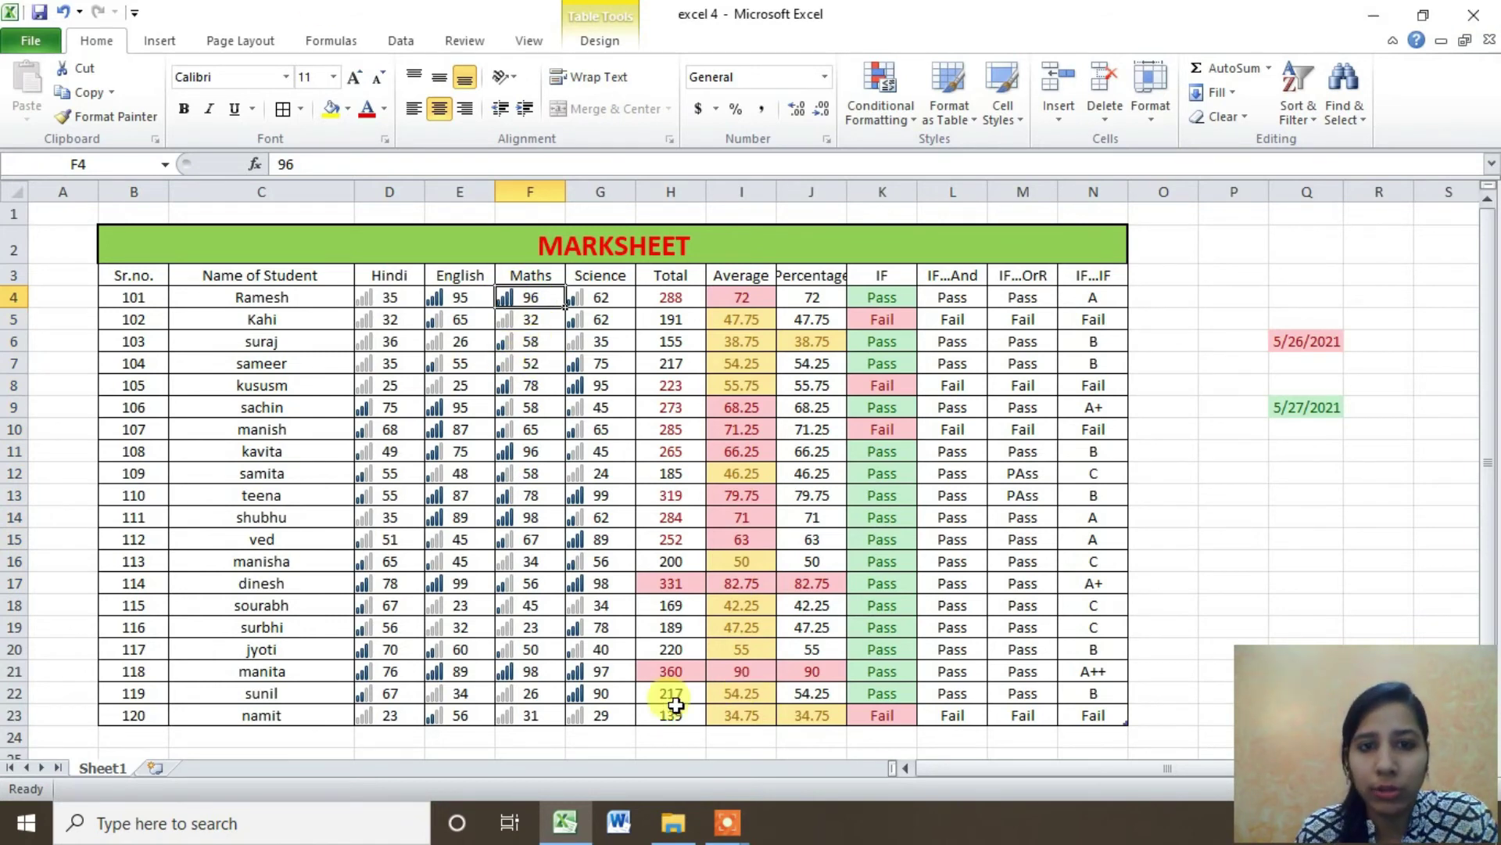
# Review the conditional formatting icon sets without changes, then bring up the table style gallery
pyautogui.click(107, 116)
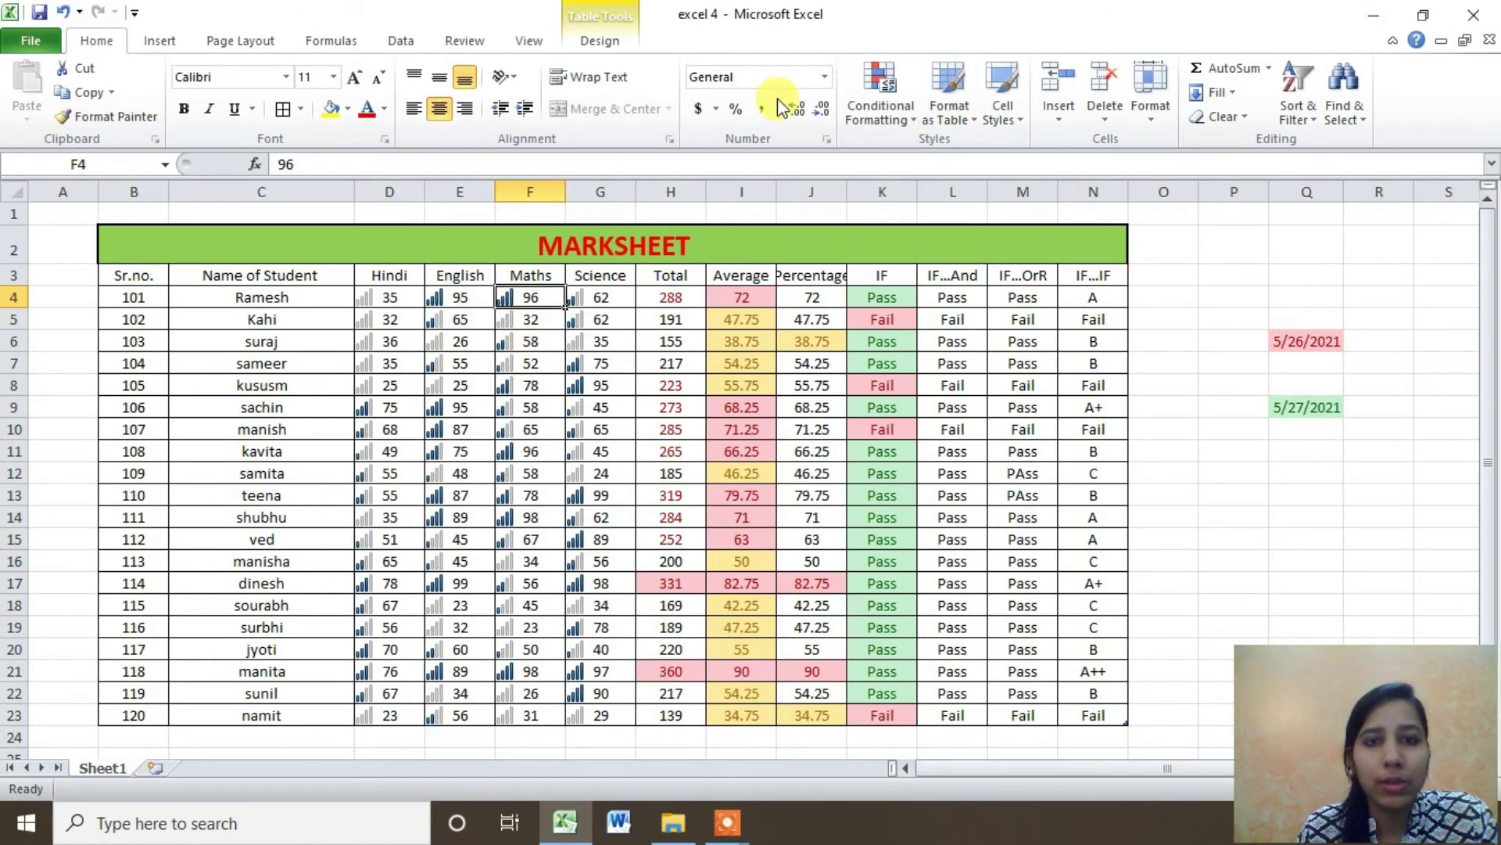
pyautogui.click(915, 116)
pyautogui.moveTo(926, 354)
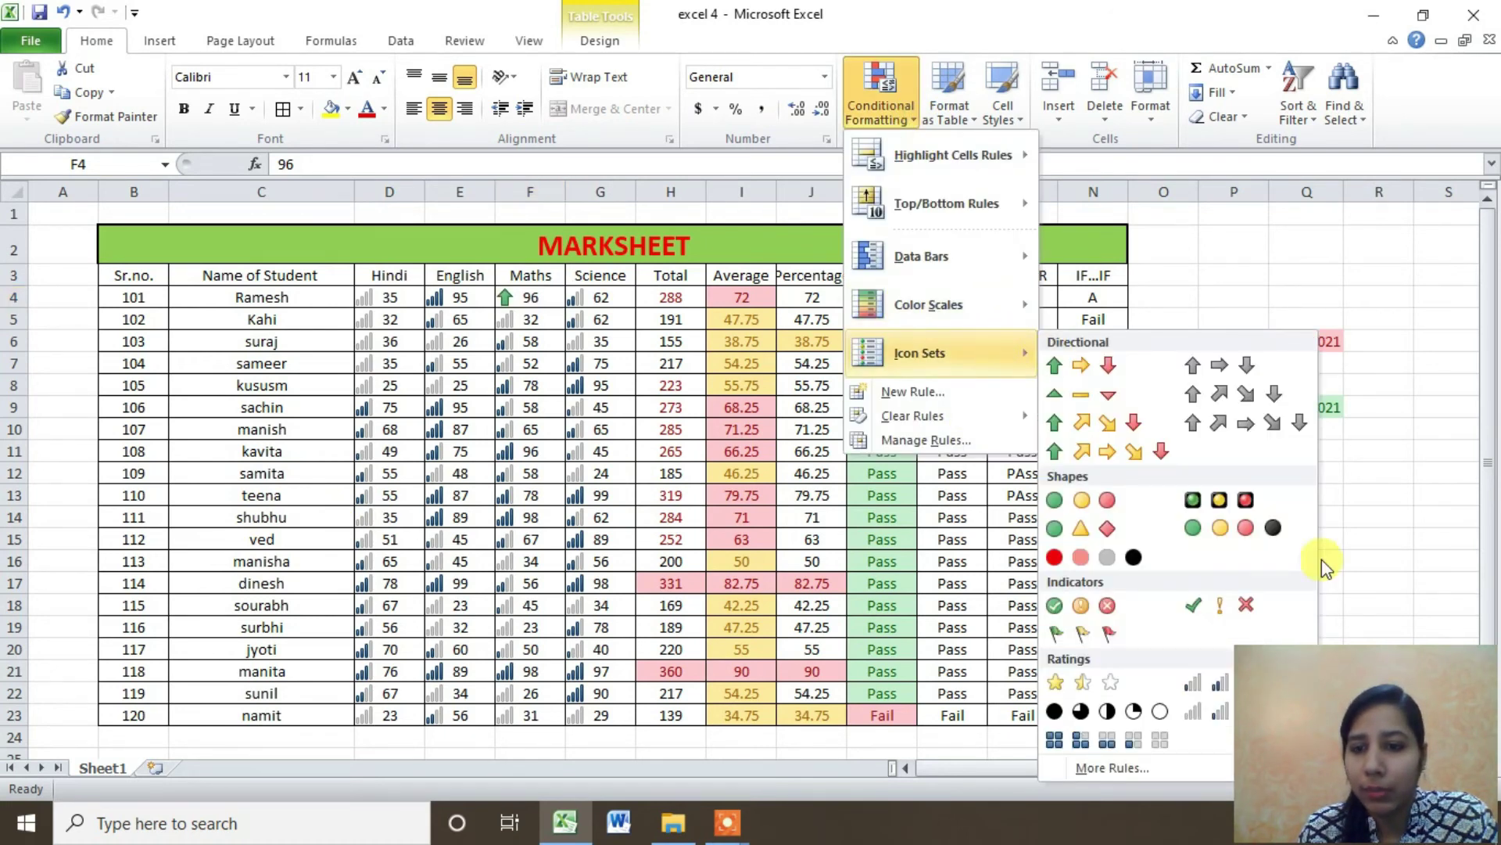
pyautogui.click(1404, 479)
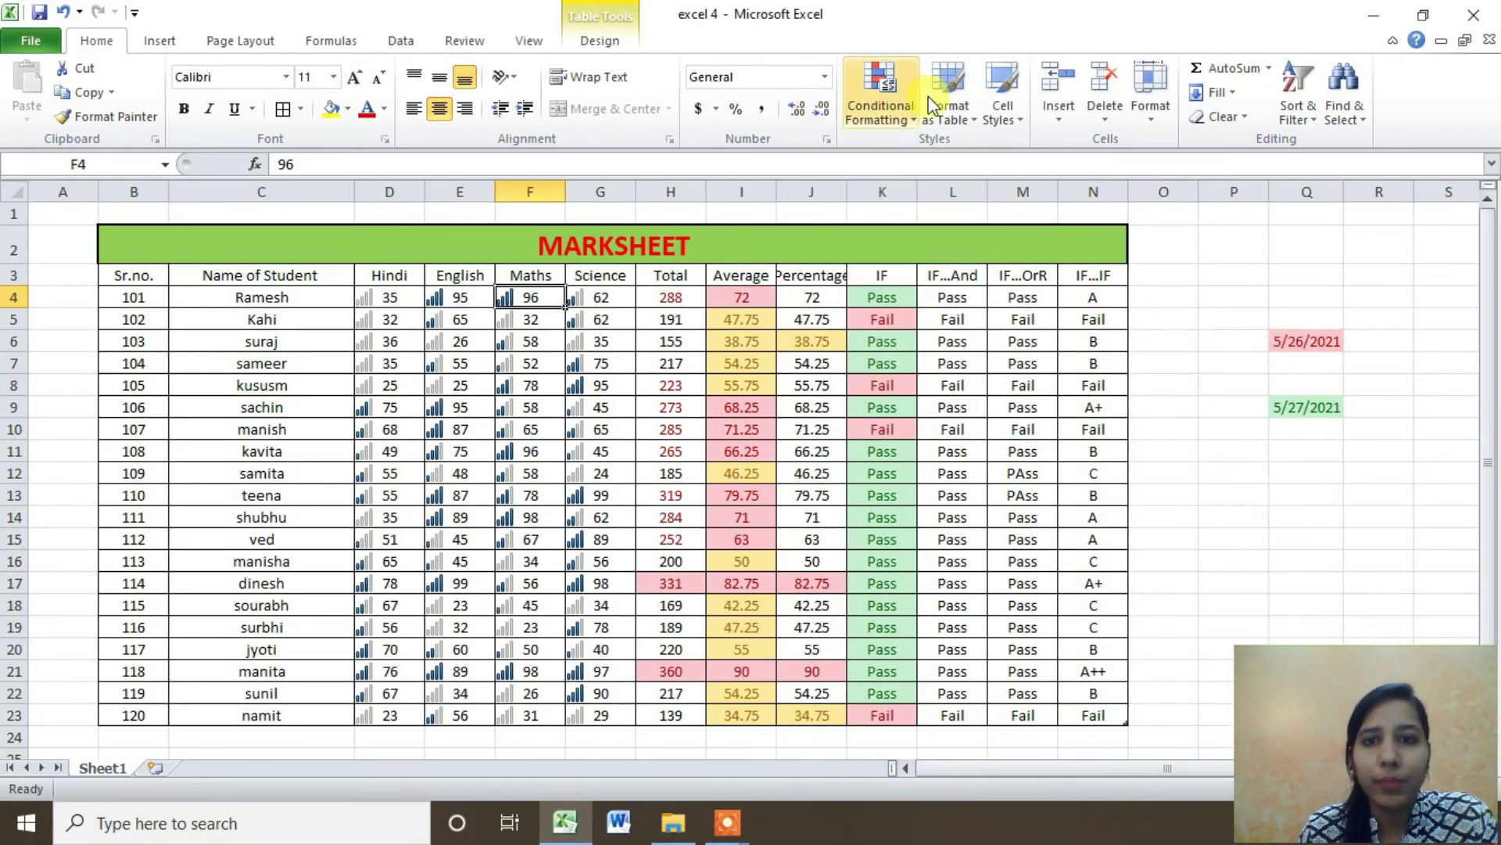
pyautogui.click(963, 117)
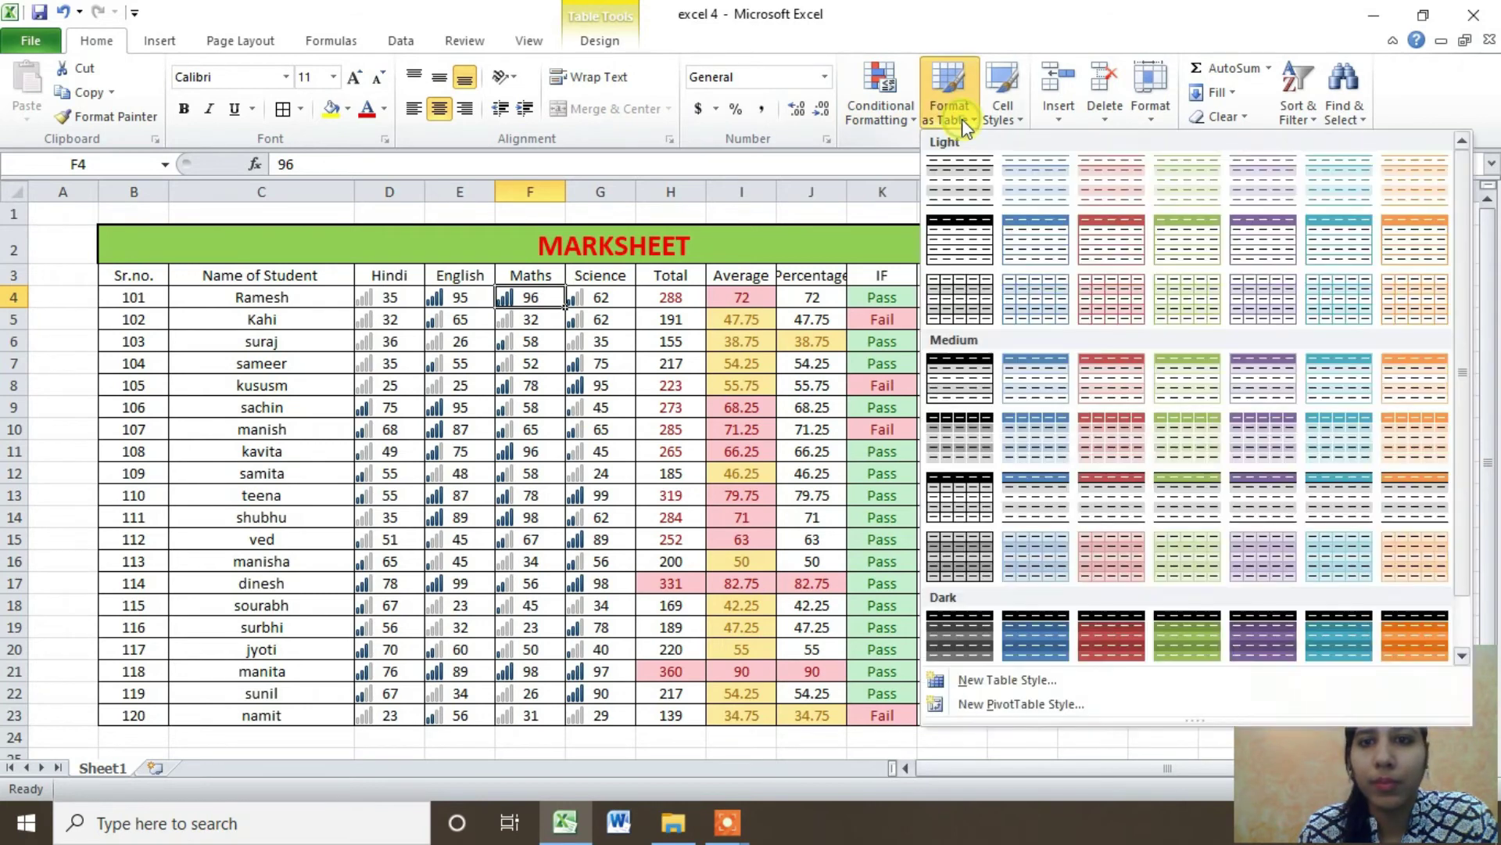
# Clear all formatting from the marksheet range
pyautogui.click(635, 207)
pyautogui.moveTo(121, 279); pyautogui.dragTo(1093, 692)
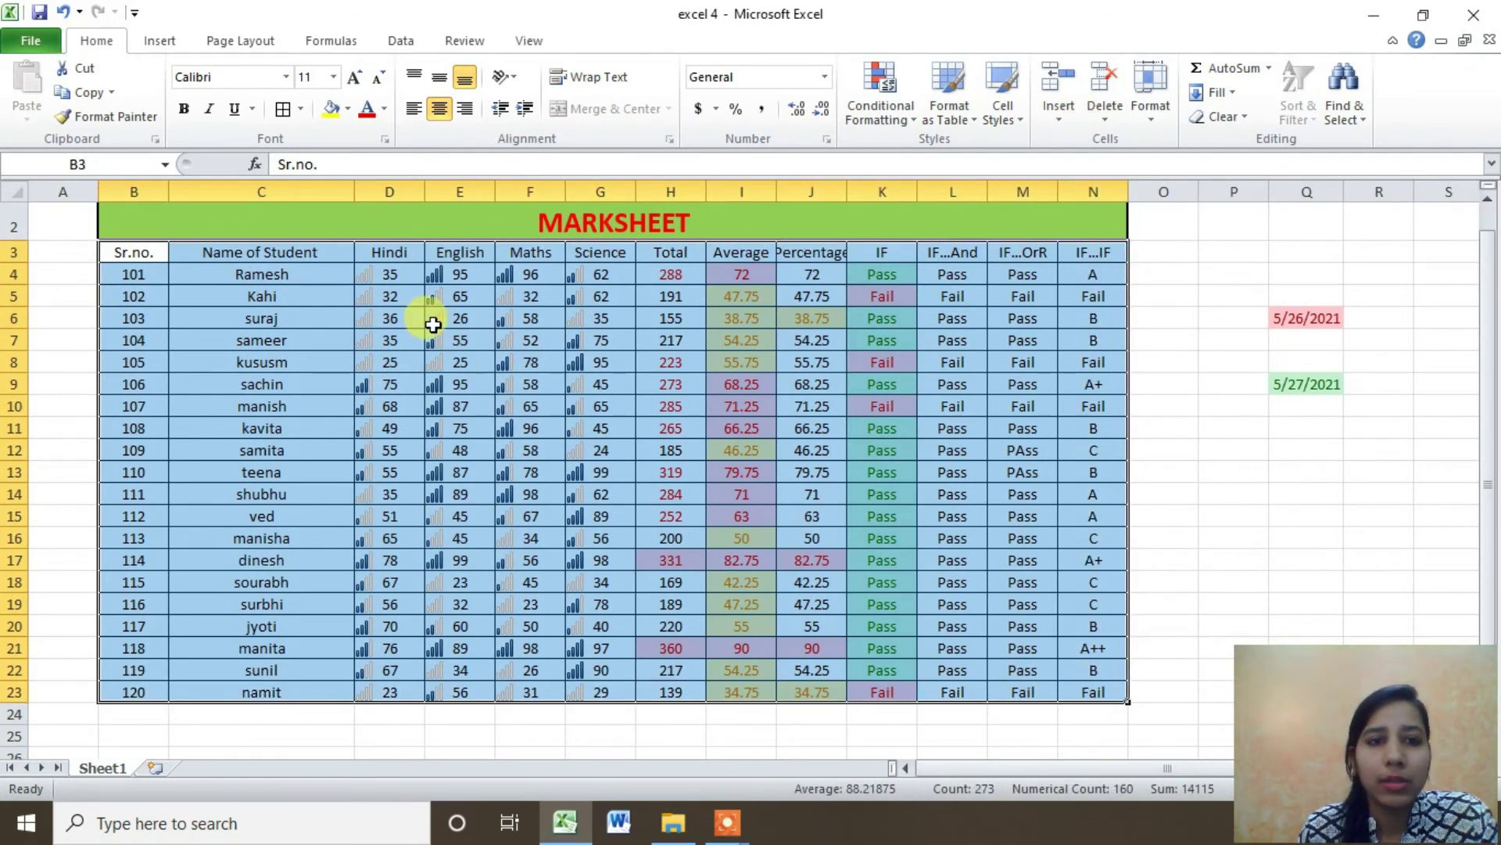
pyautogui.click(1227, 117)
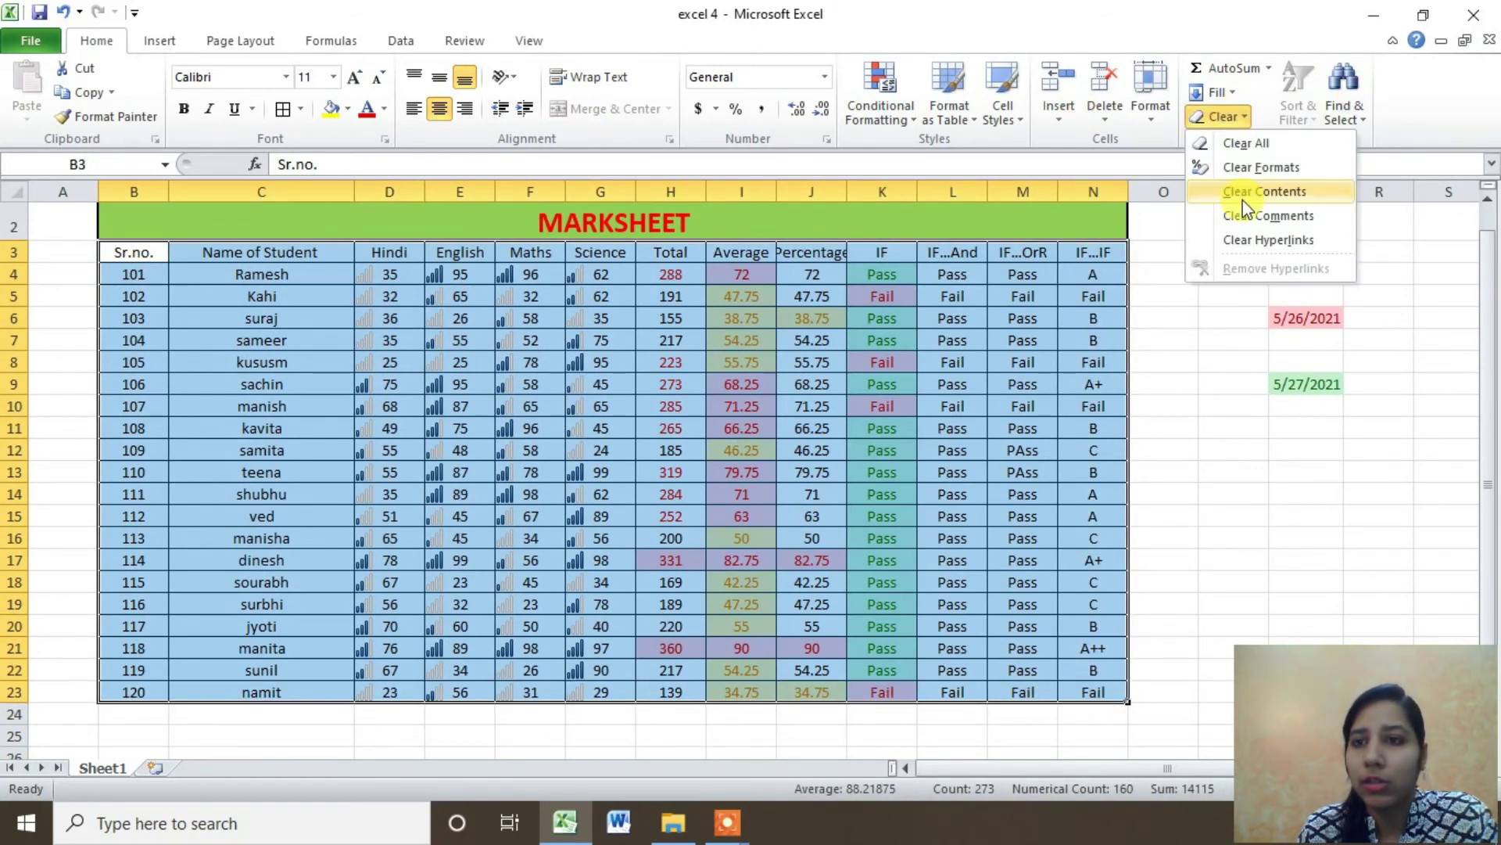
pyautogui.click(1256, 165)
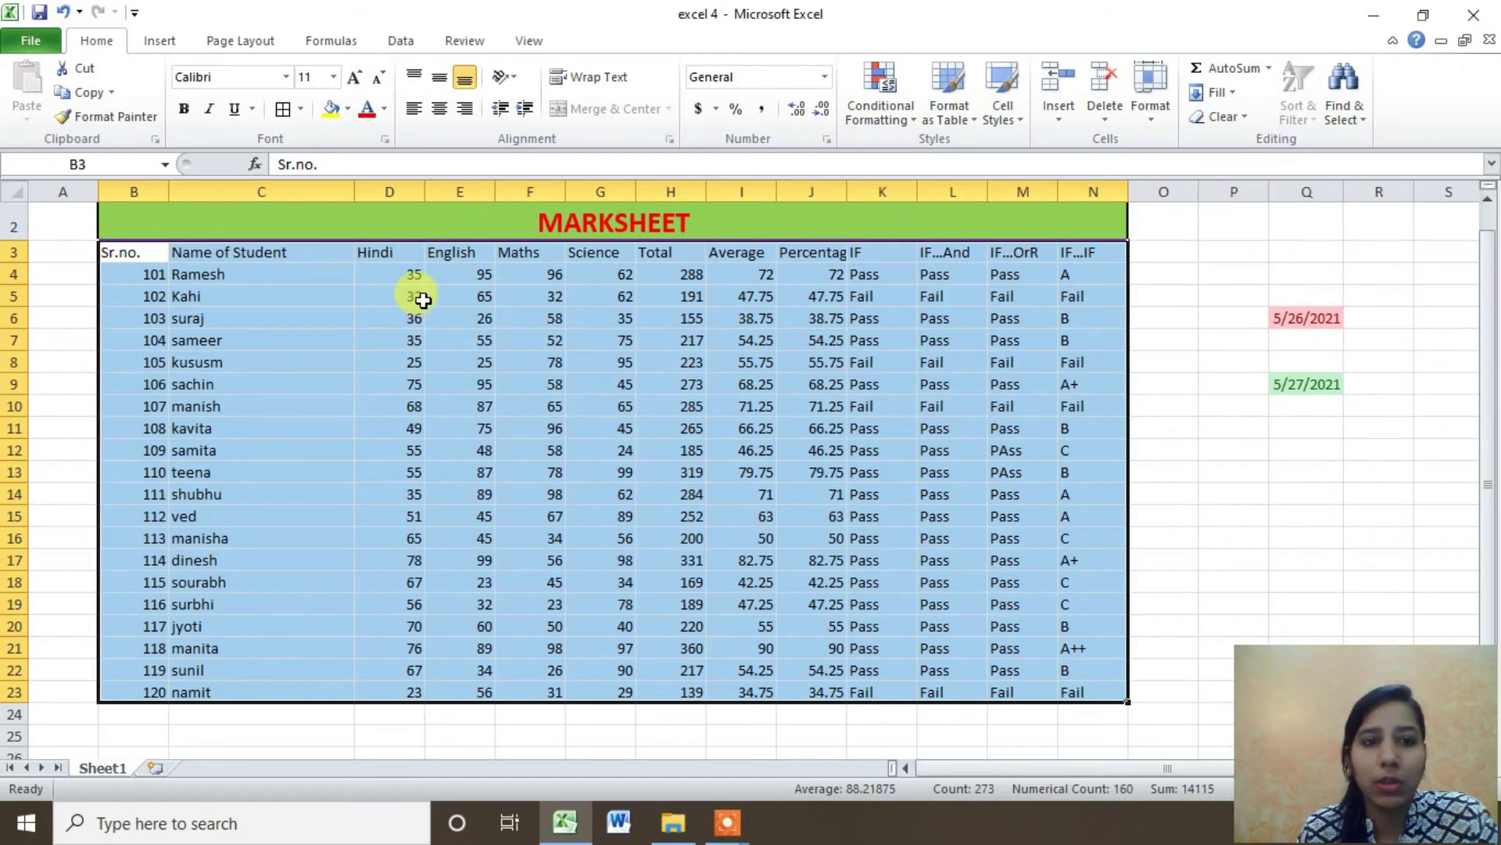
# Give every cell all borders and centred contents, then select B3:N23
pyautogui.click(283, 109)
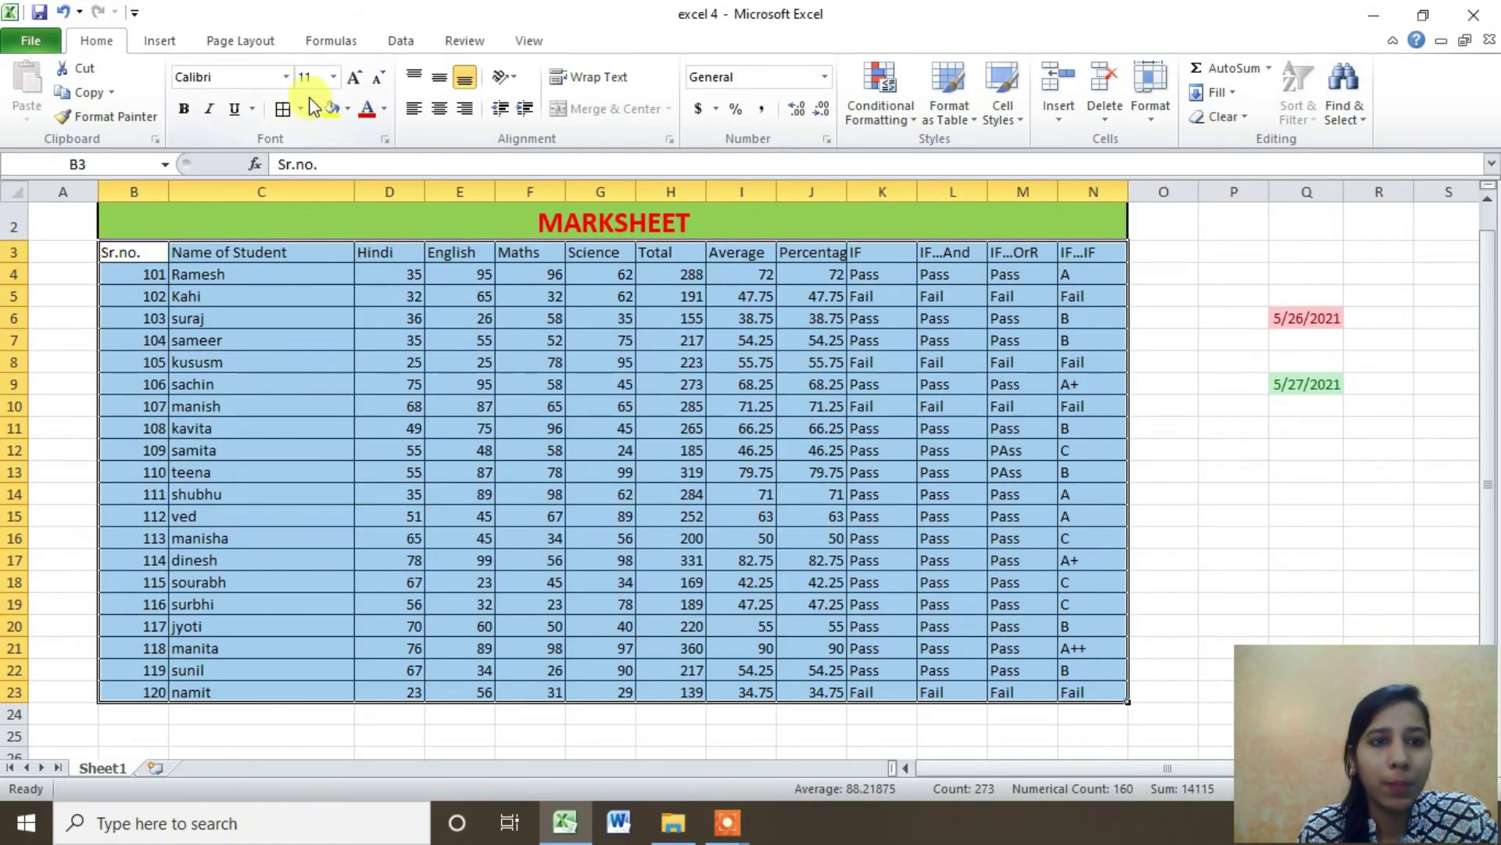
pyautogui.click(440, 109)
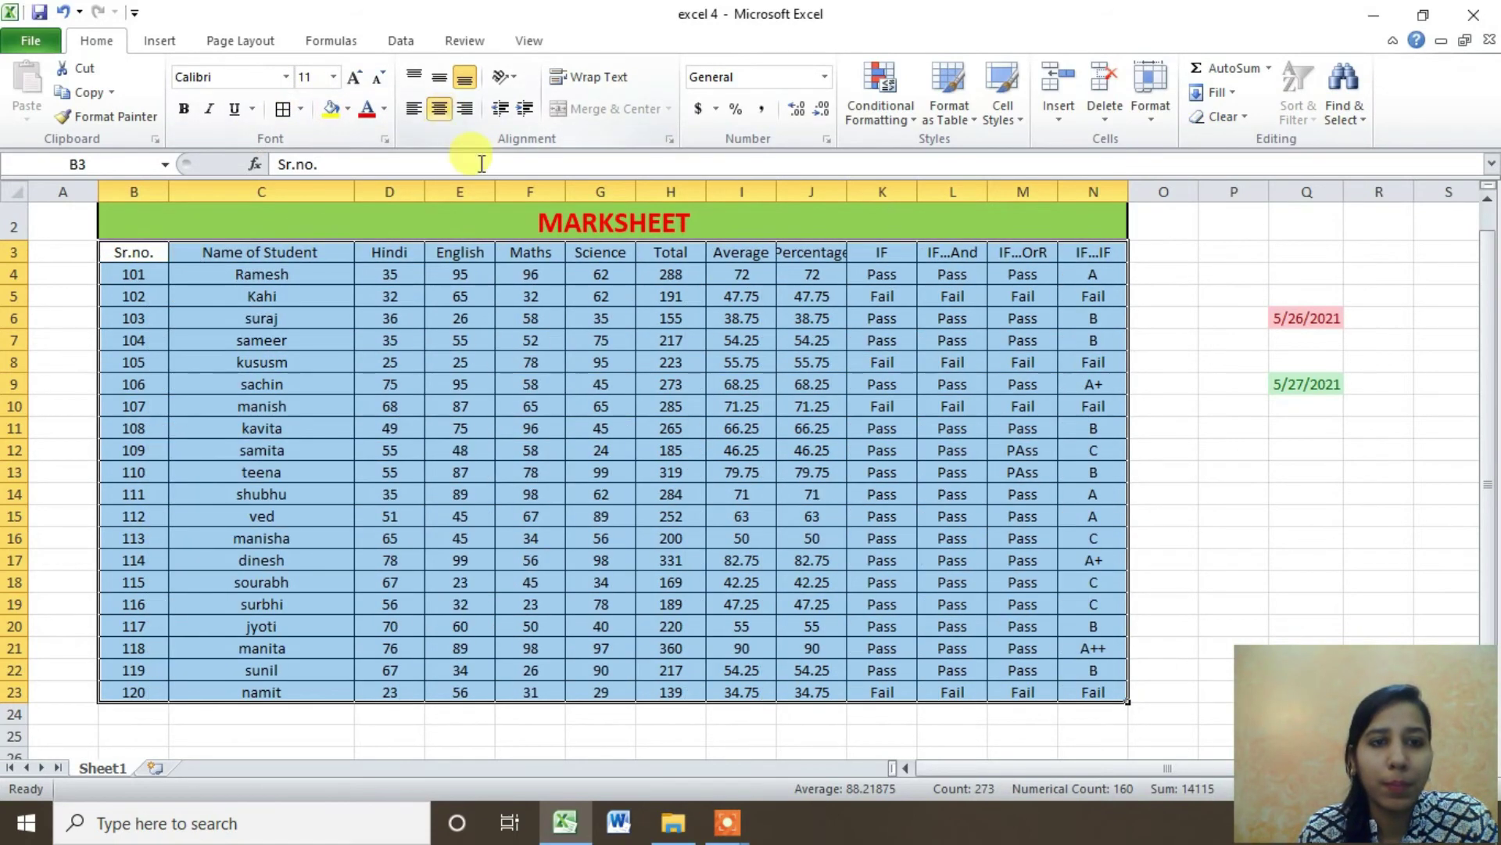
pyautogui.click(1165, 339)
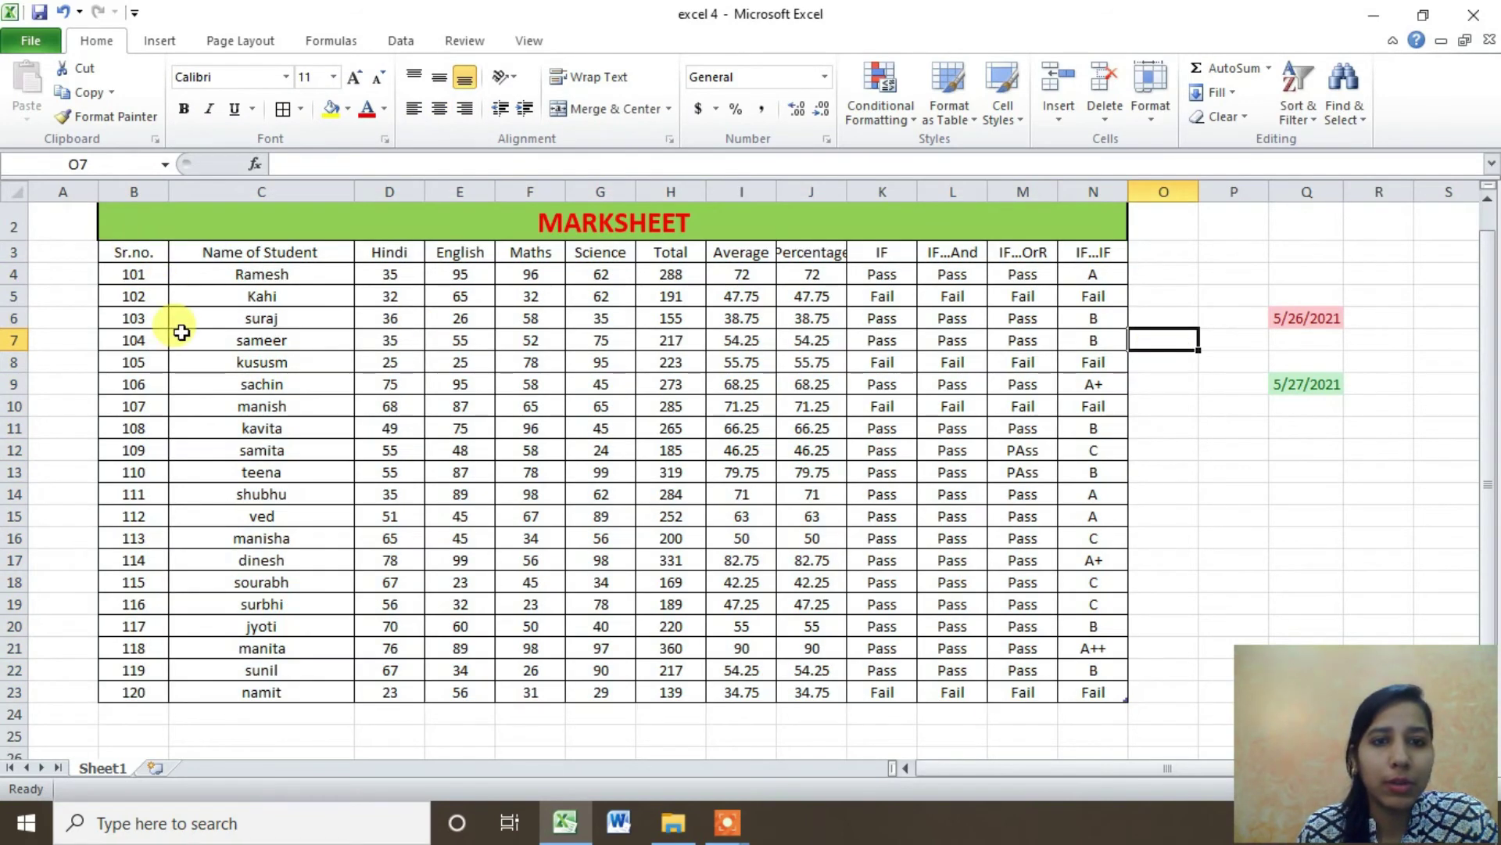
pyautogui.scroll(1, 179, 328)
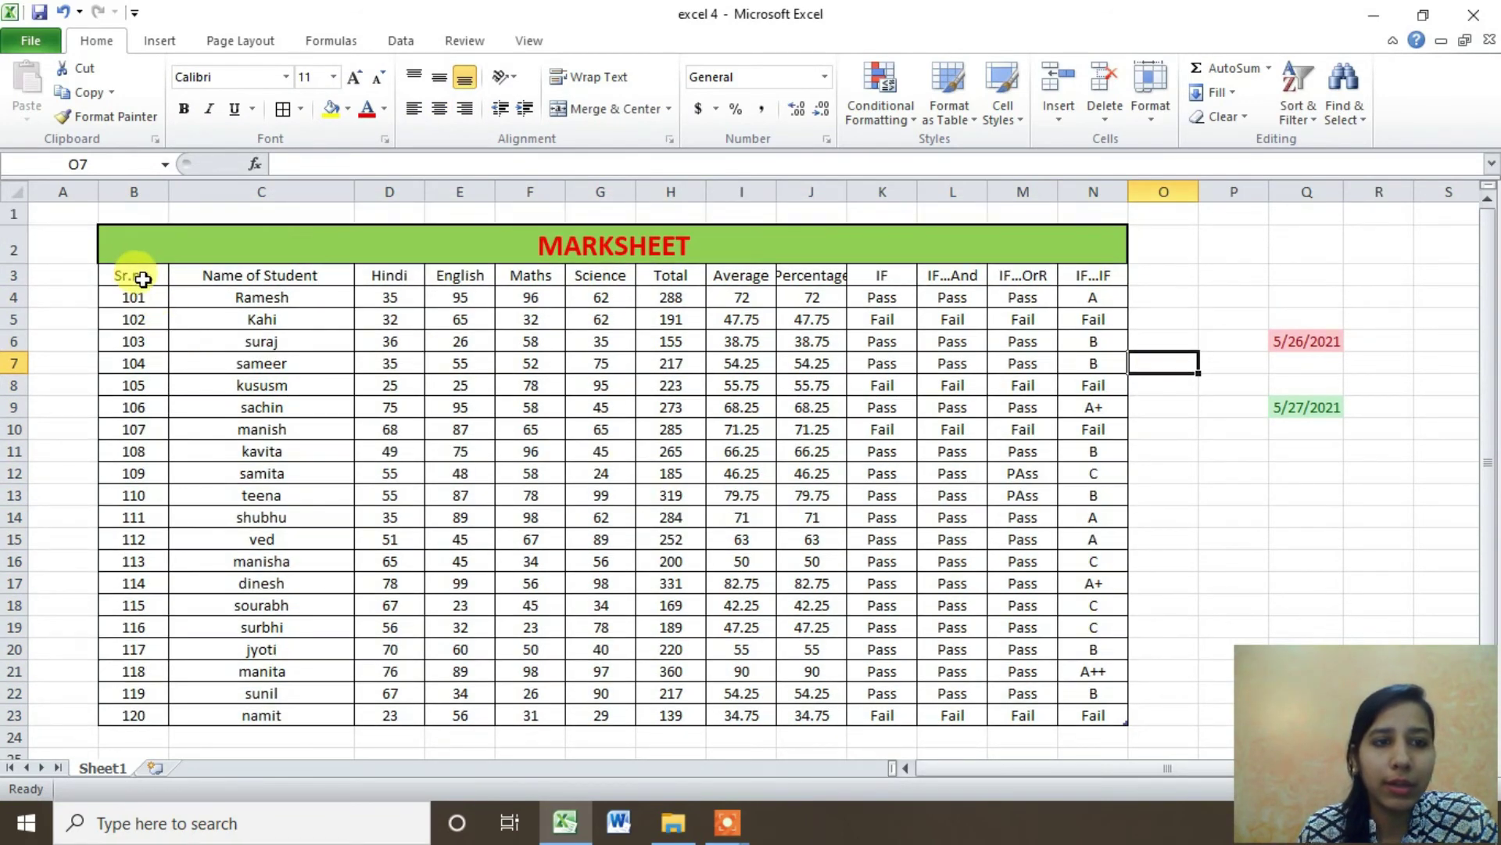
pyautogui.moveTo(143, 279); pyautogui.dragTo(1088, 719)
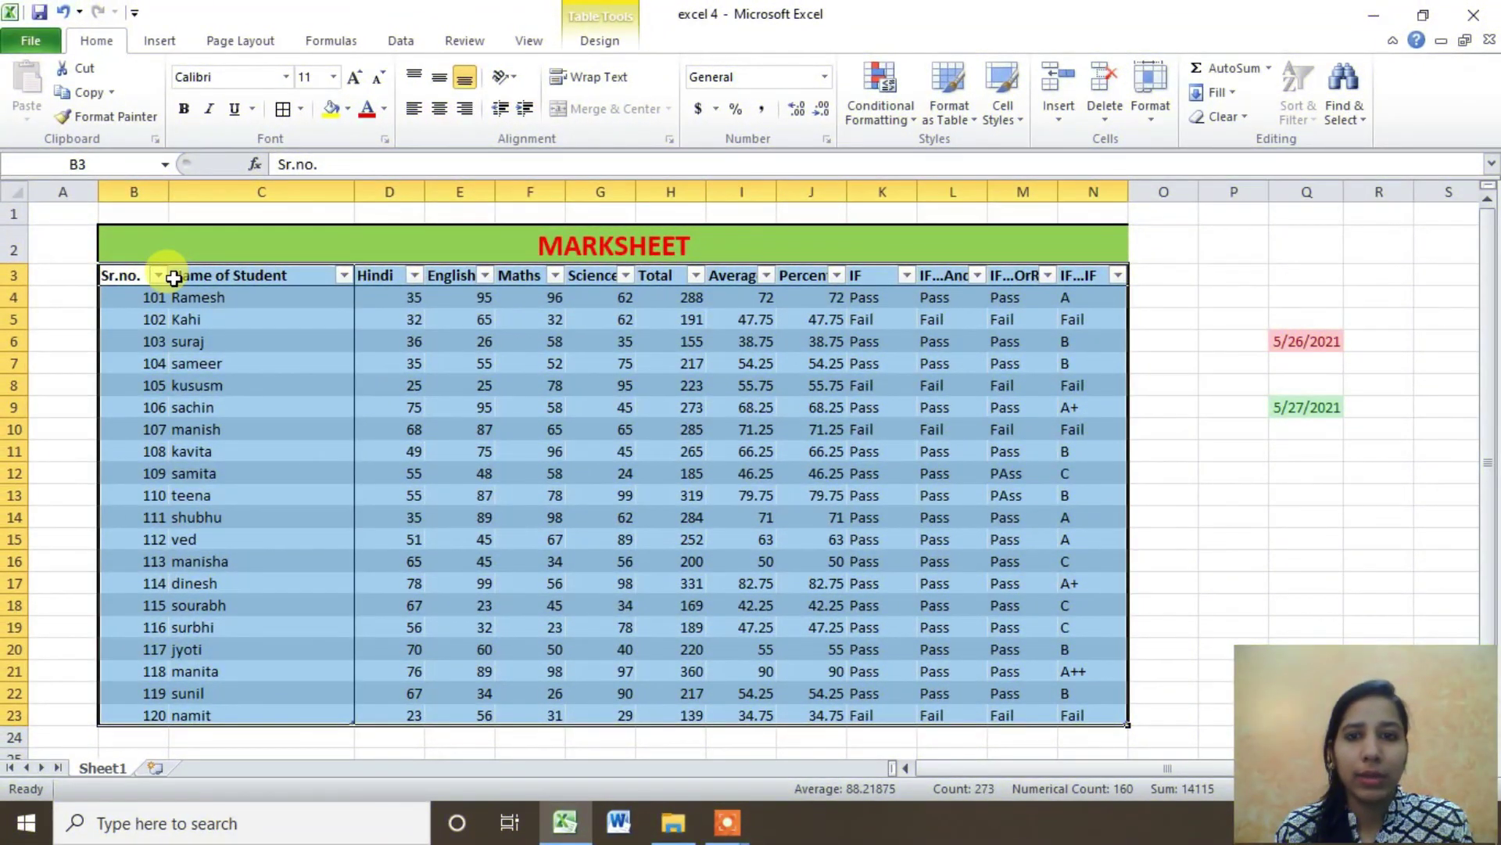
# Apply a green Medium banded table style and open the Sr.no. sort and filter list
pyautogui.click(974, 117)
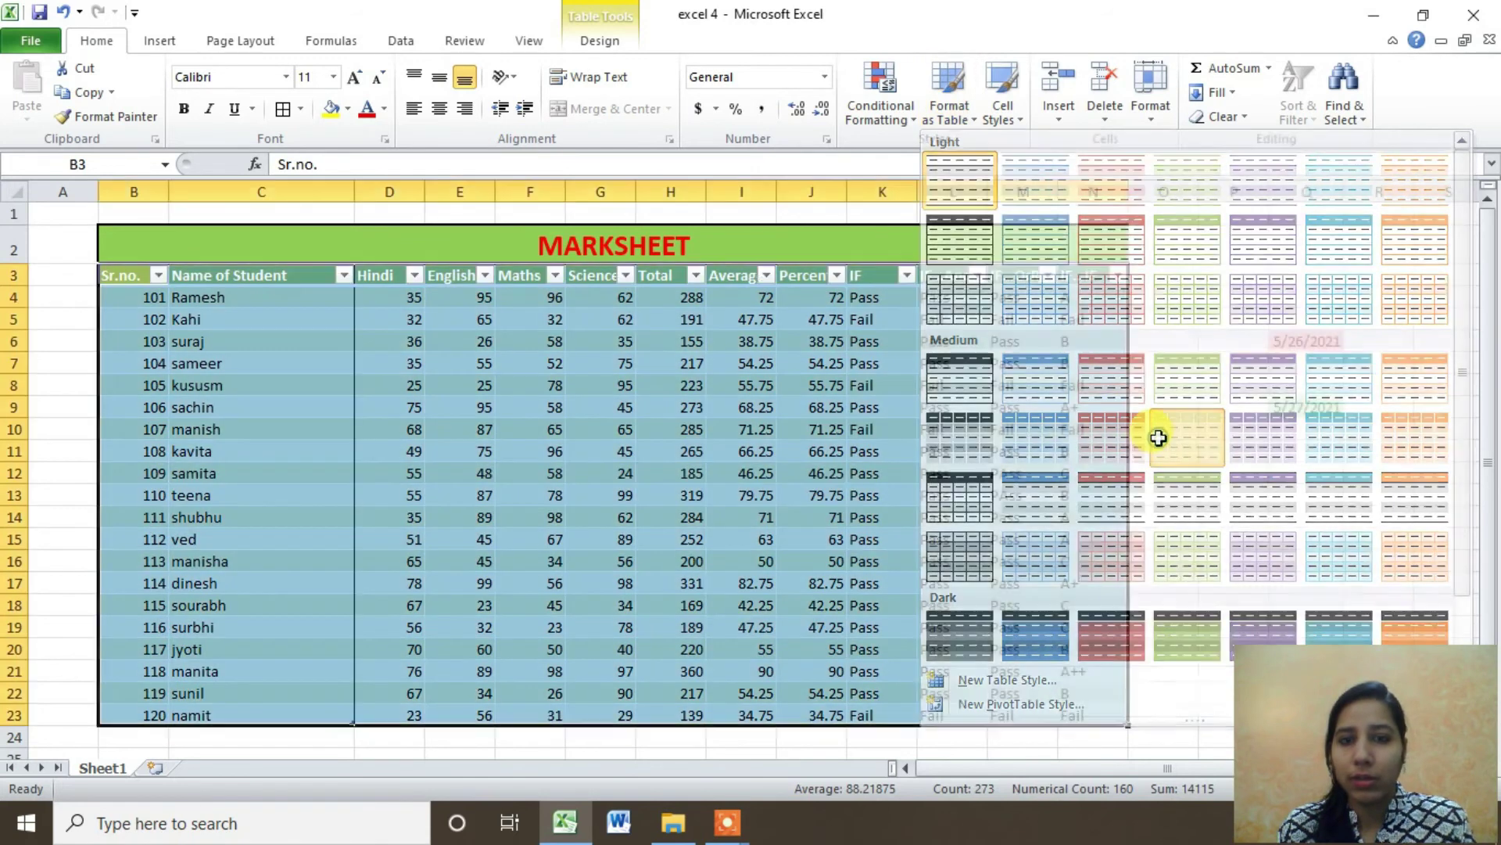
pyautogui.click(1159, 438)
pyautogui.click(1016, 451)
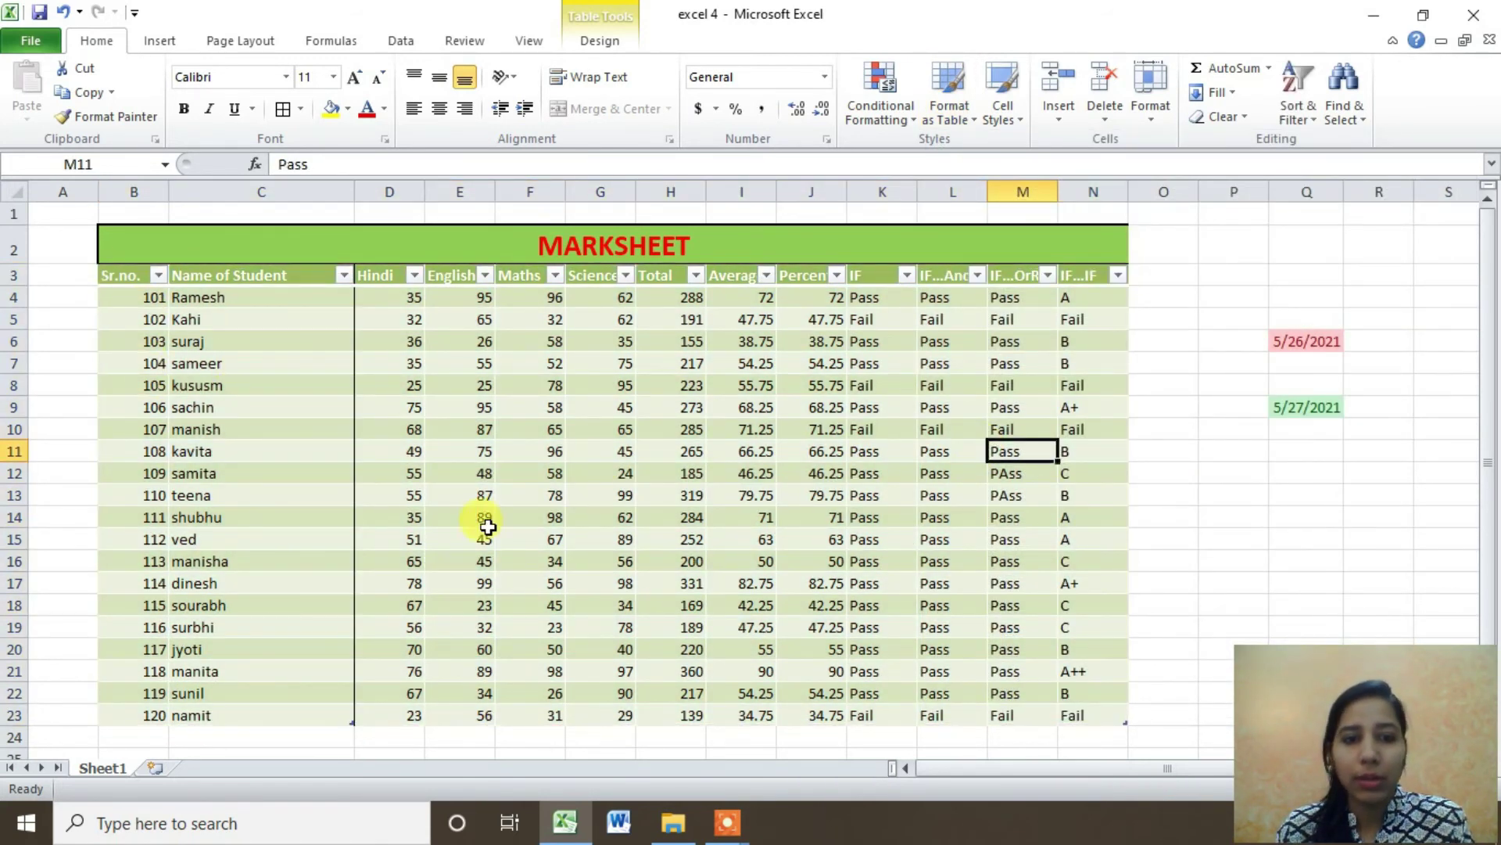
pyautogui.click(158, 276)
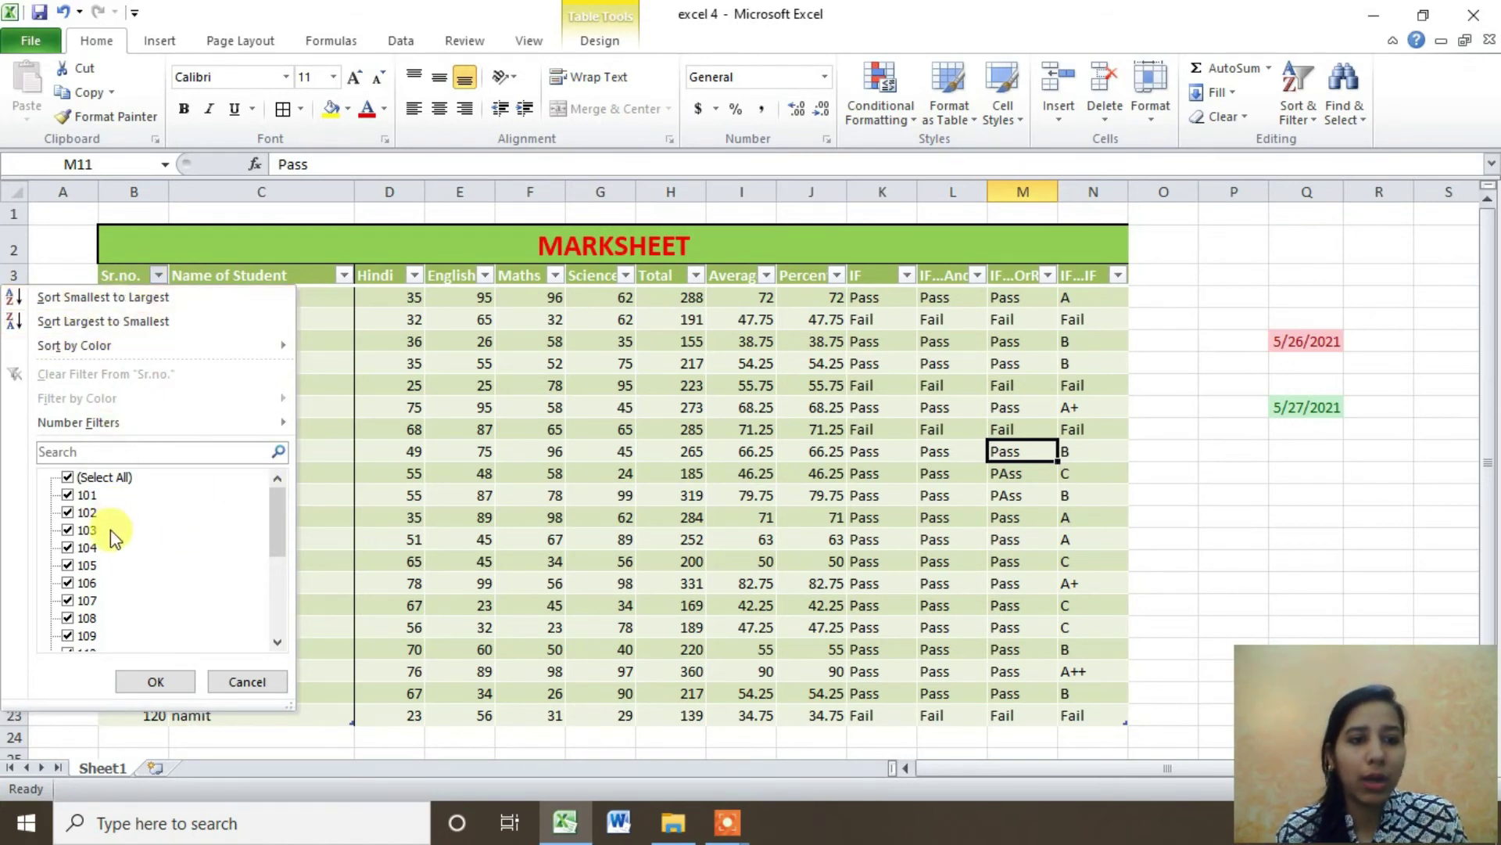
pyautogui.click(82, 582)
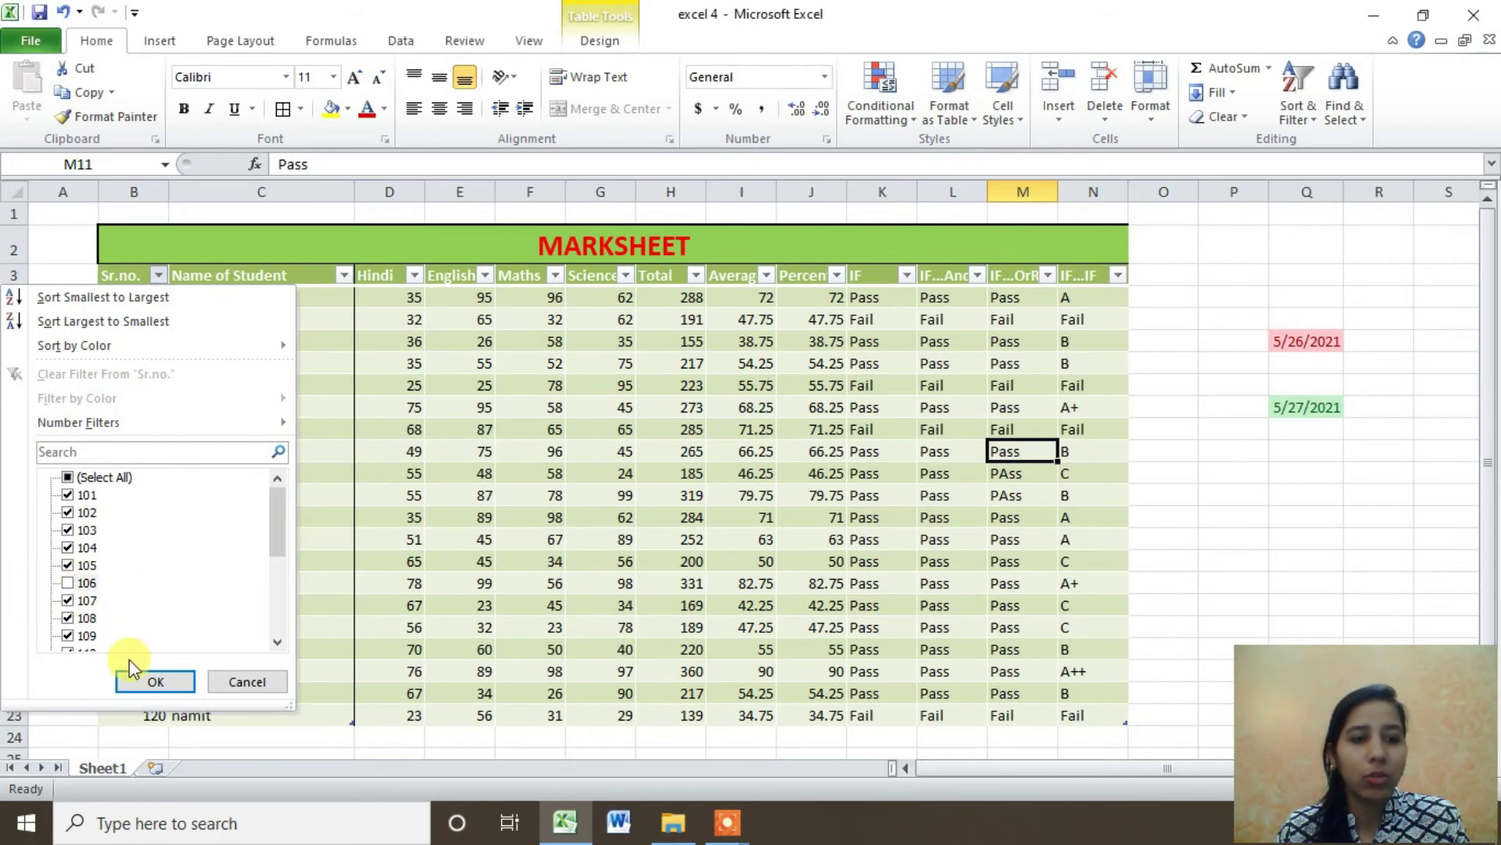
pyautogui.click(137, 679)
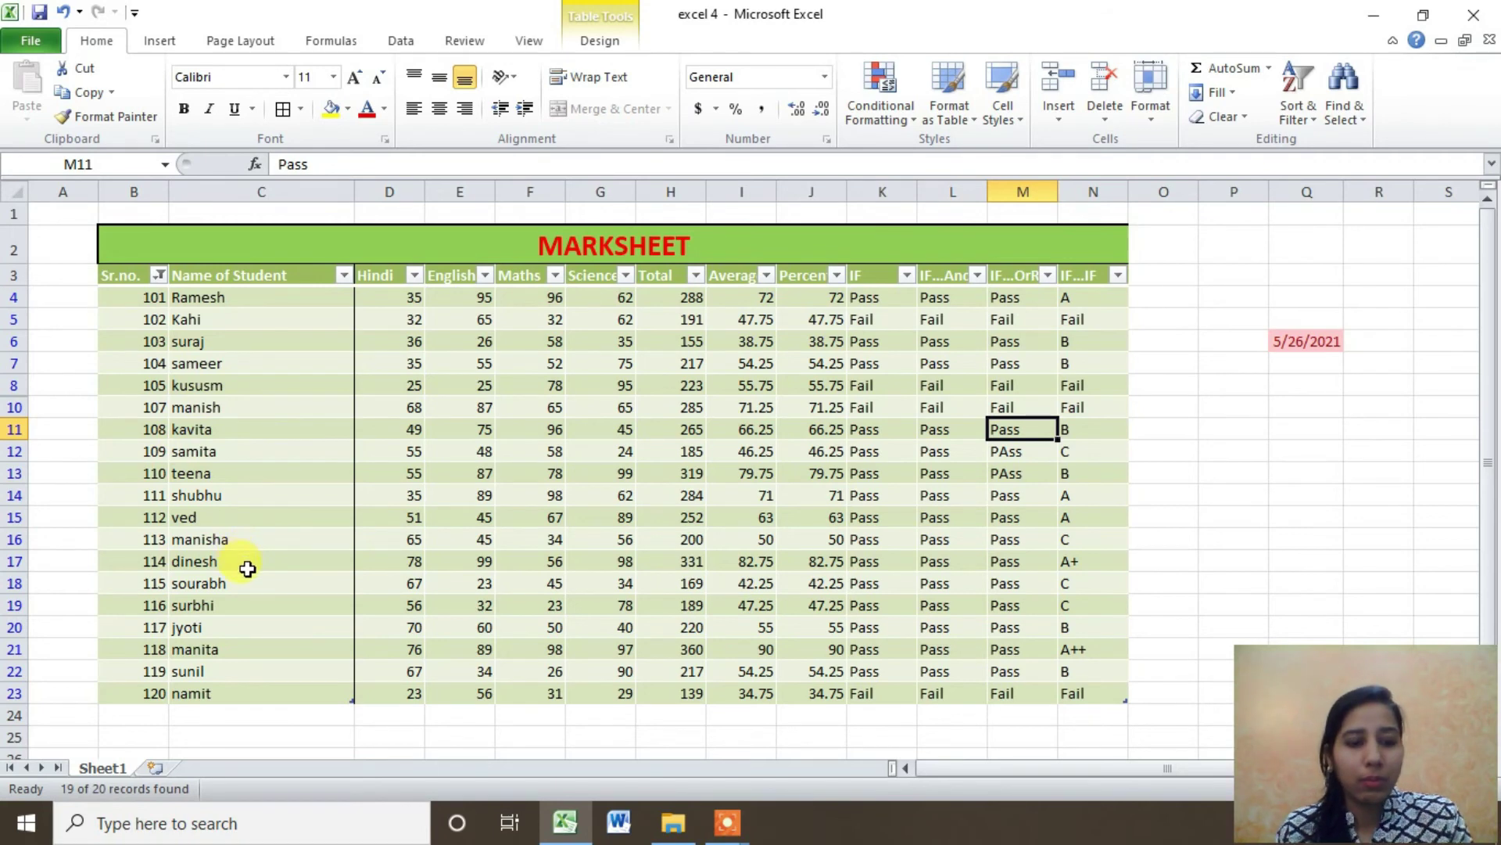
pyautogui.hotkey('ctrl', 'z')
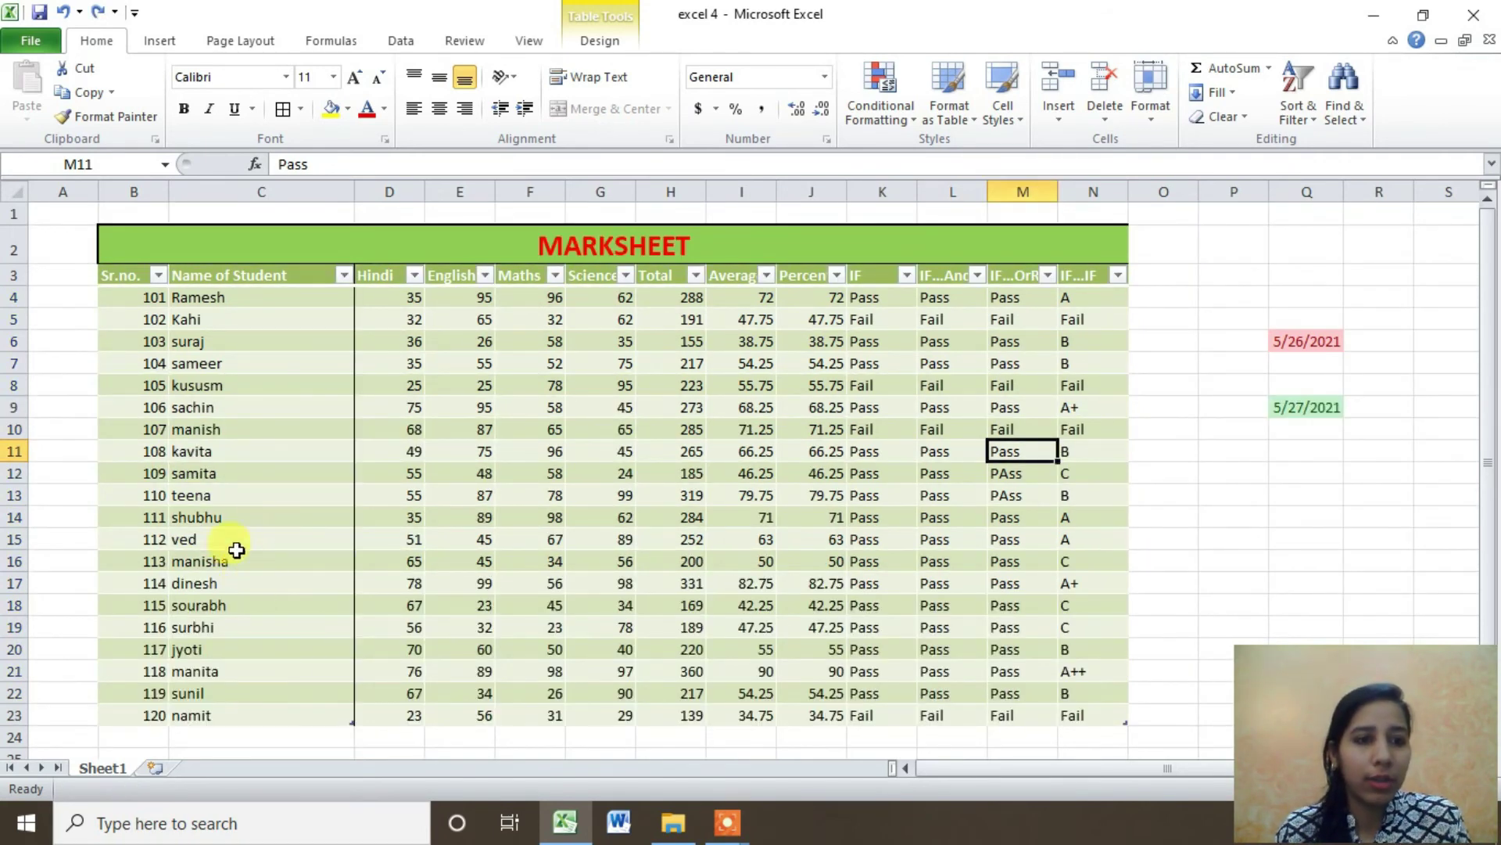
pyautogui.click(184, 405)
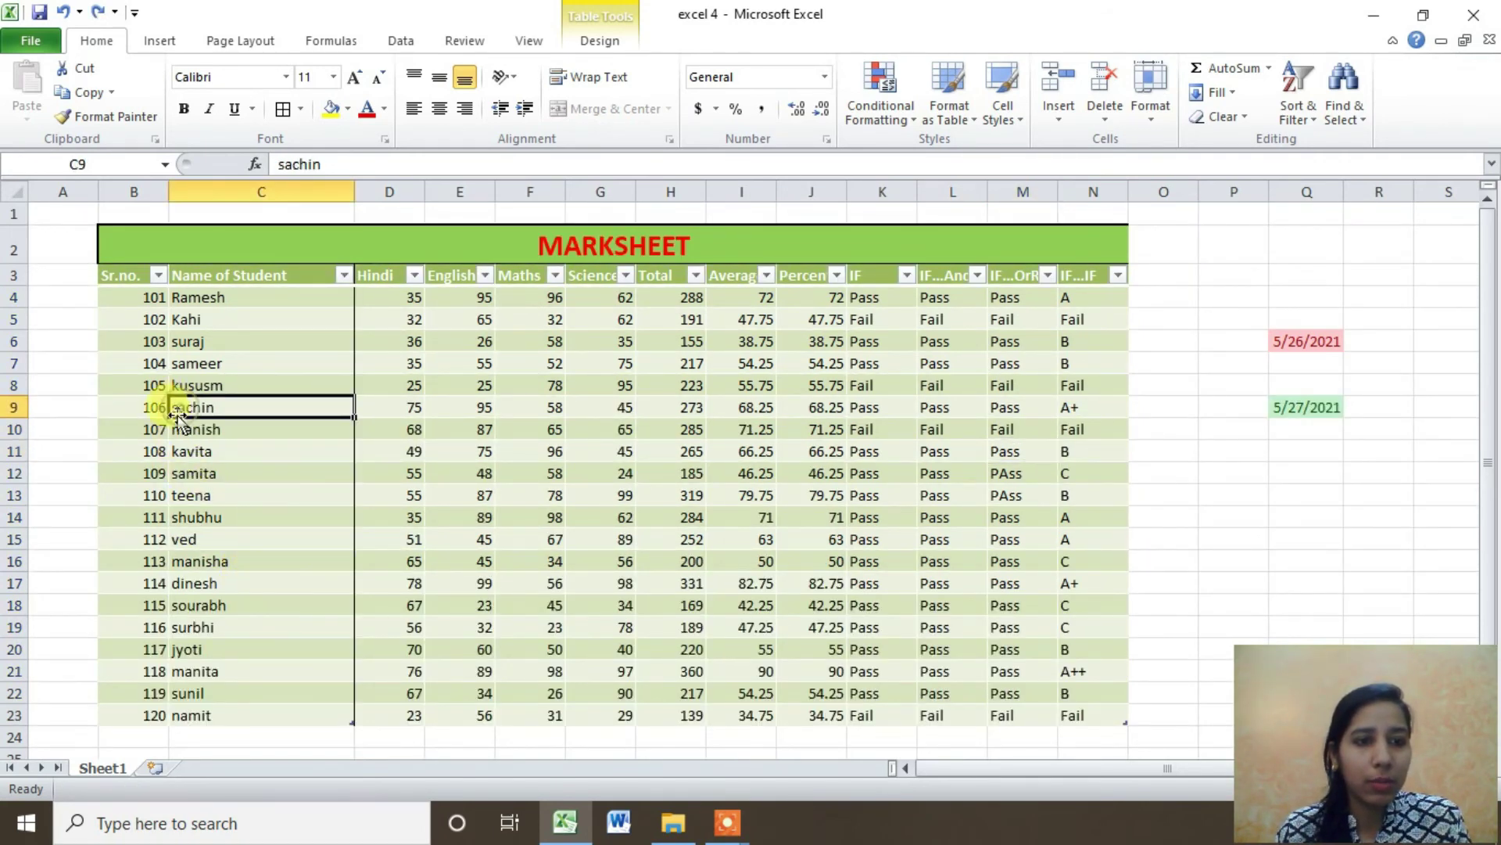
pyautogui.click(159, 275)
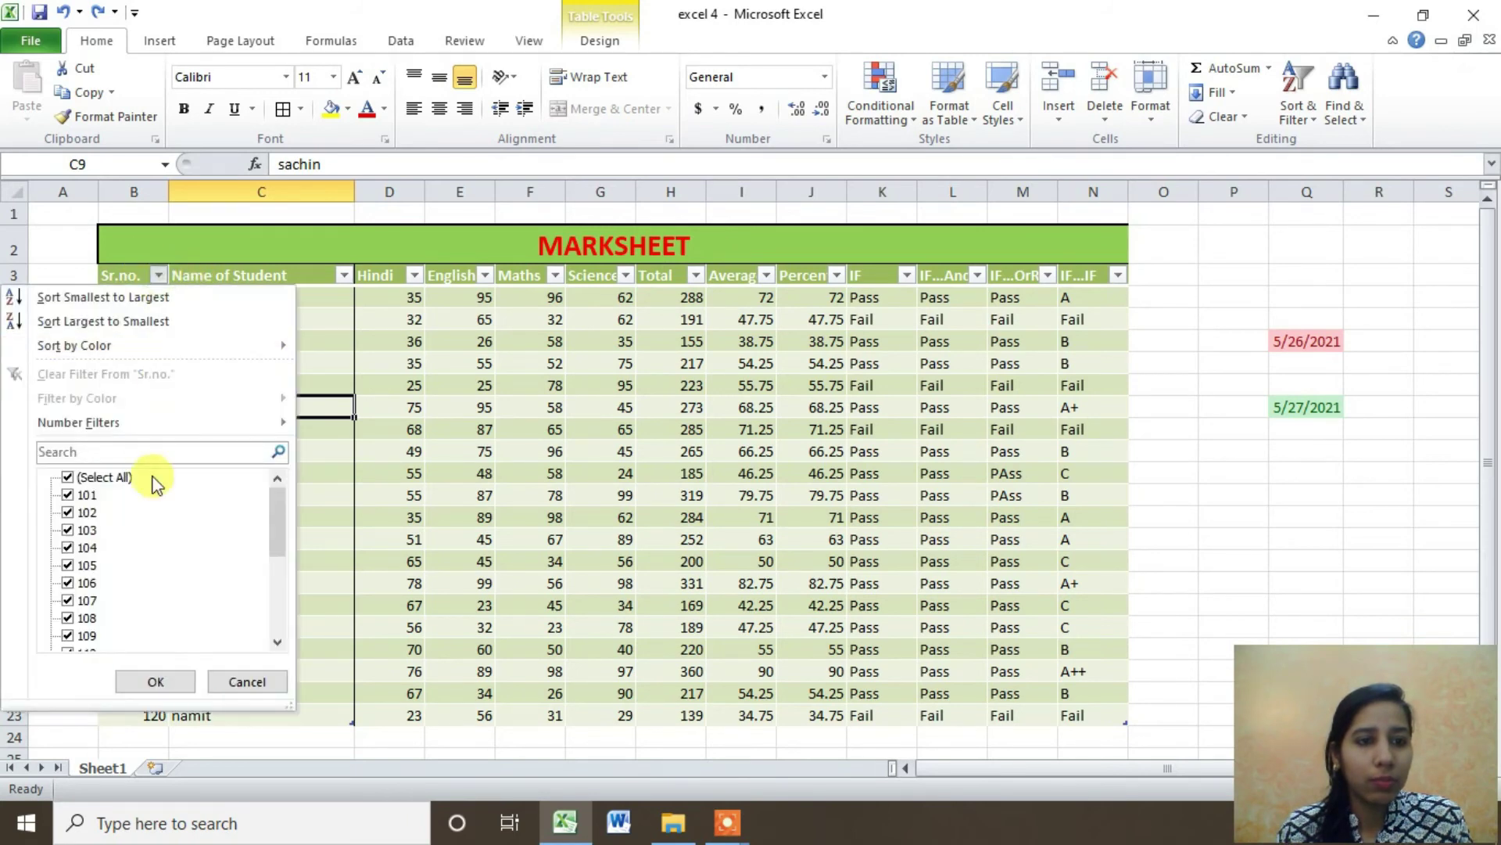
pyautogui.click(68, 511)
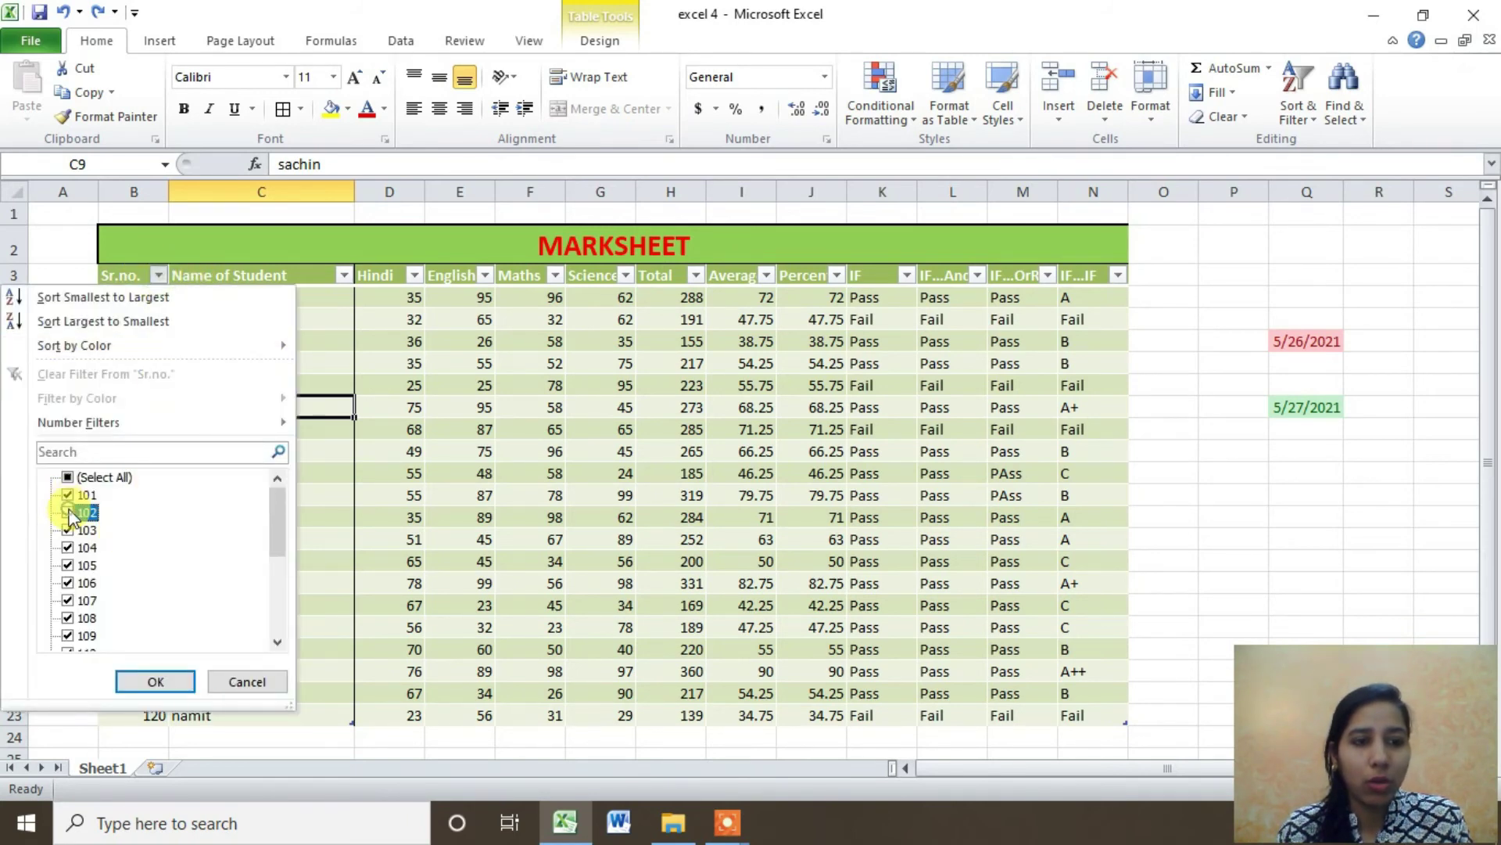
pyautogui.click(134, 682)
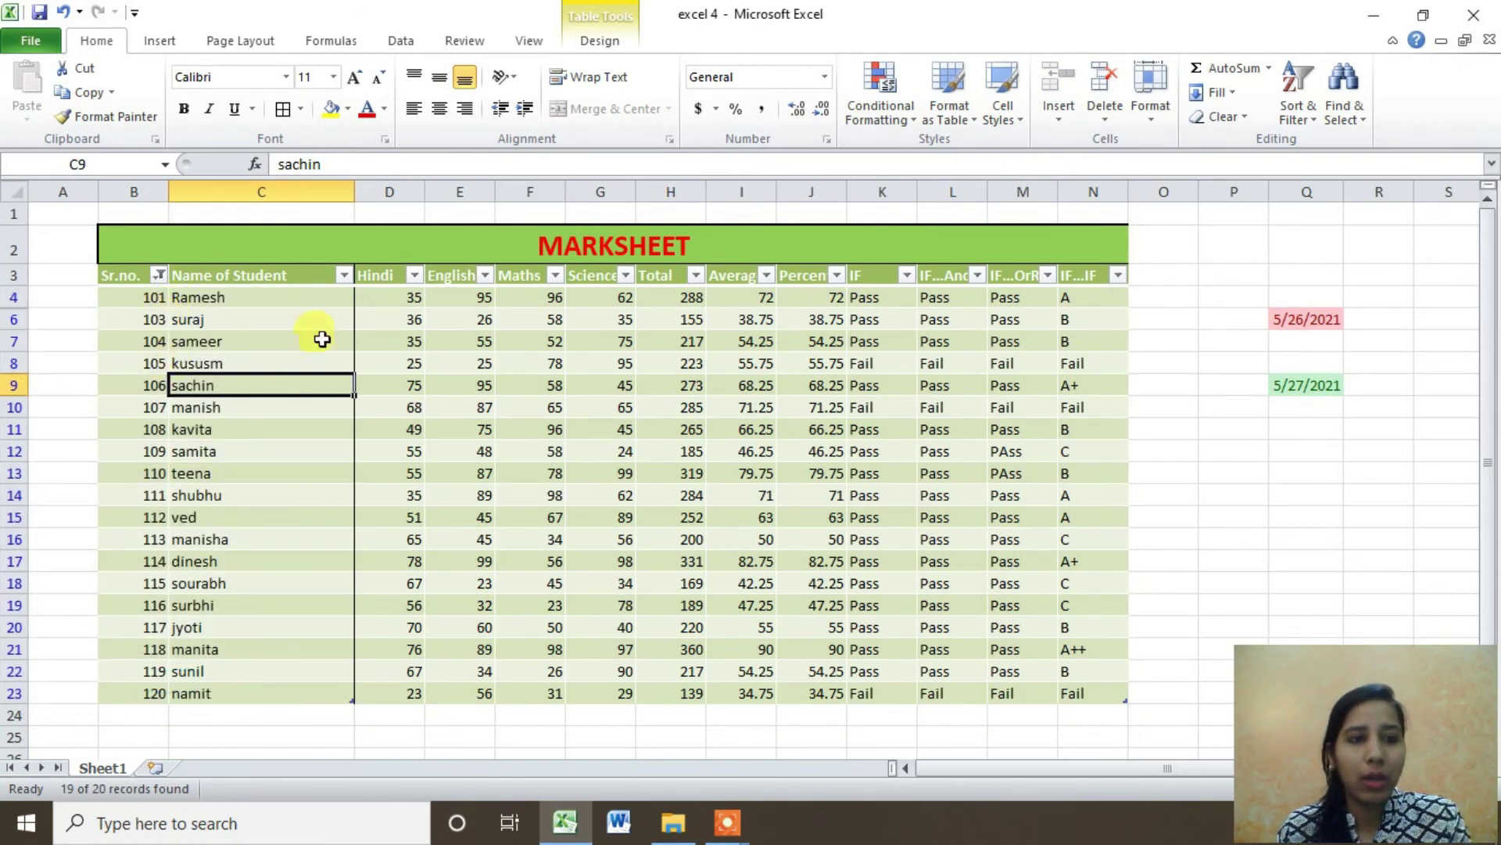
pyautogui.click(160, 276)
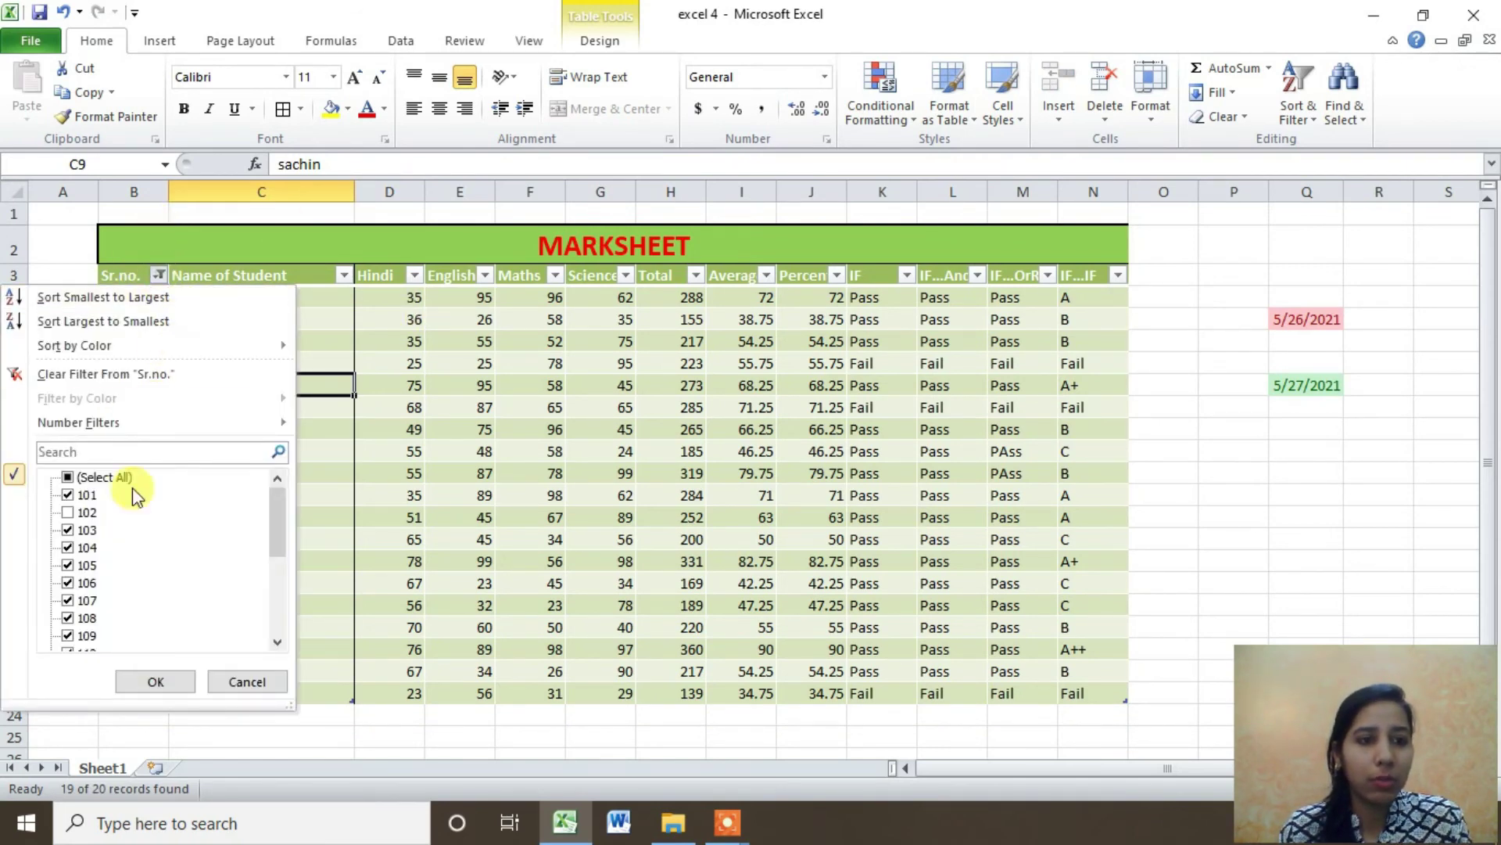
pyautogui.click(71, 515)
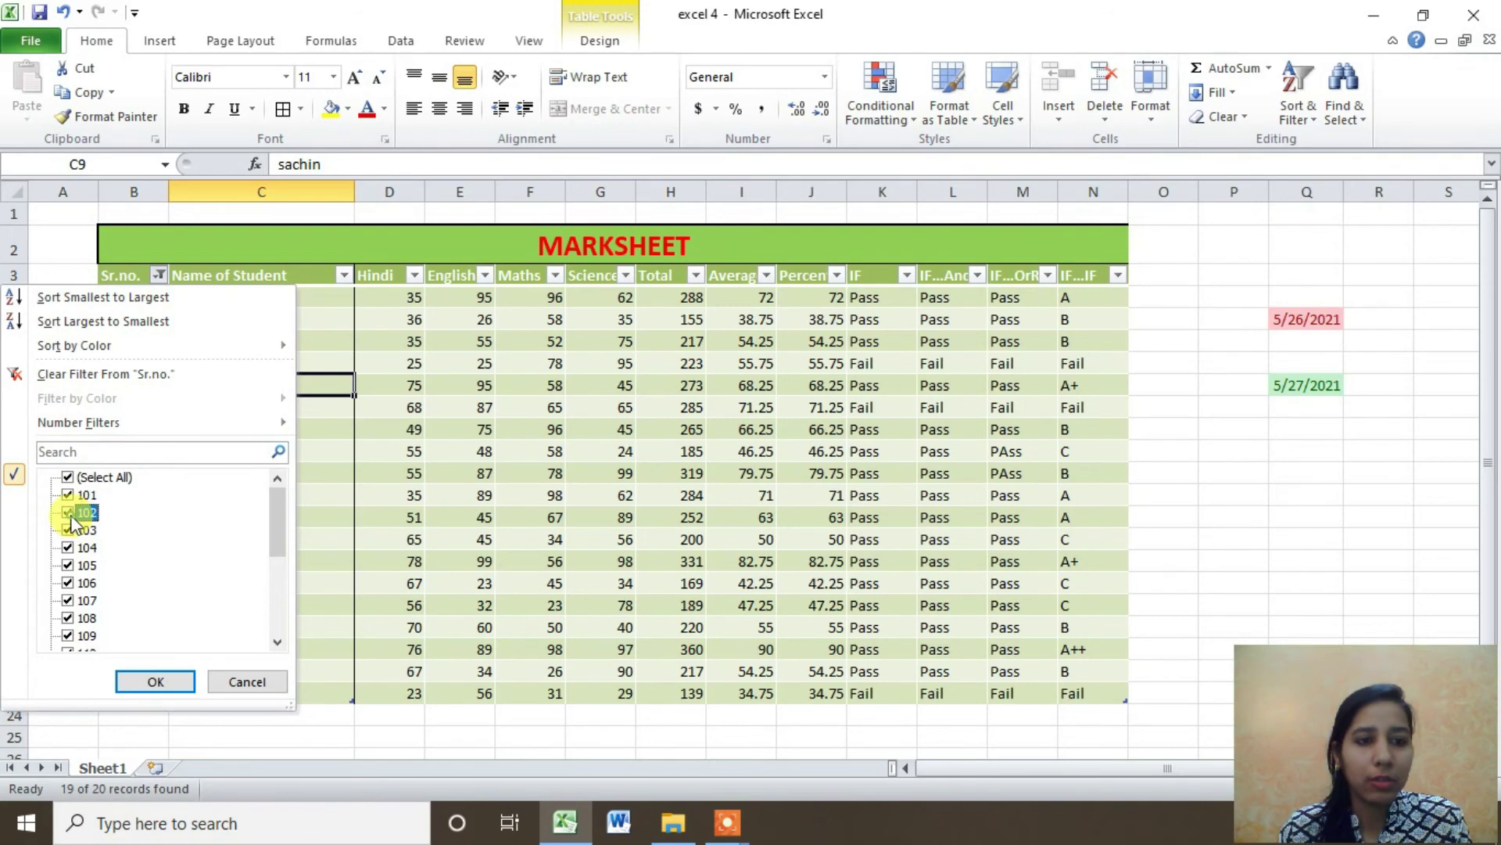
pyautogui.click(156, 681)
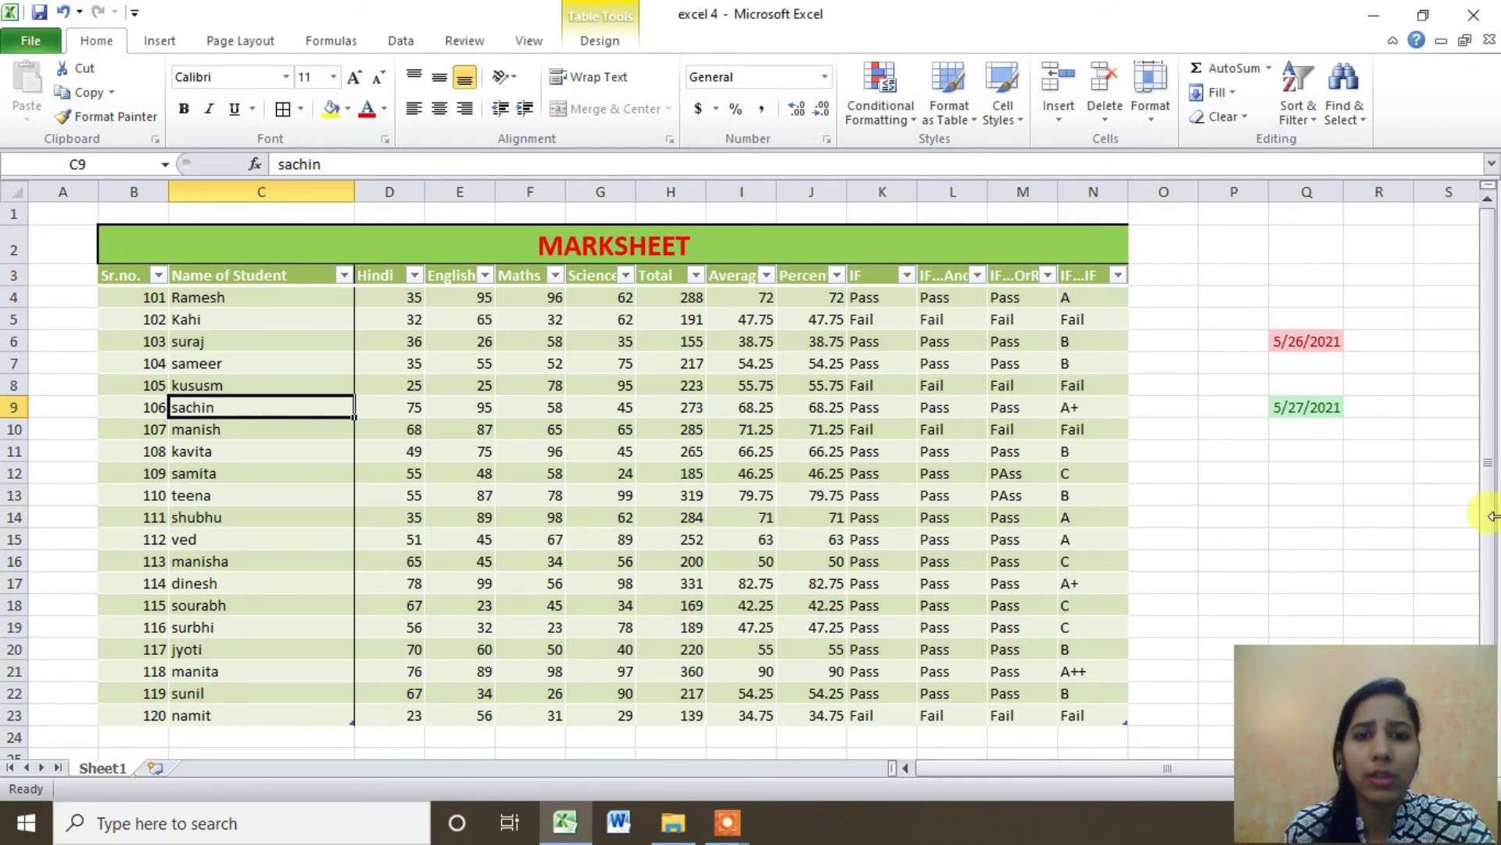
pyautogui.click(343, 275)
pyautogui.click(480, 324)
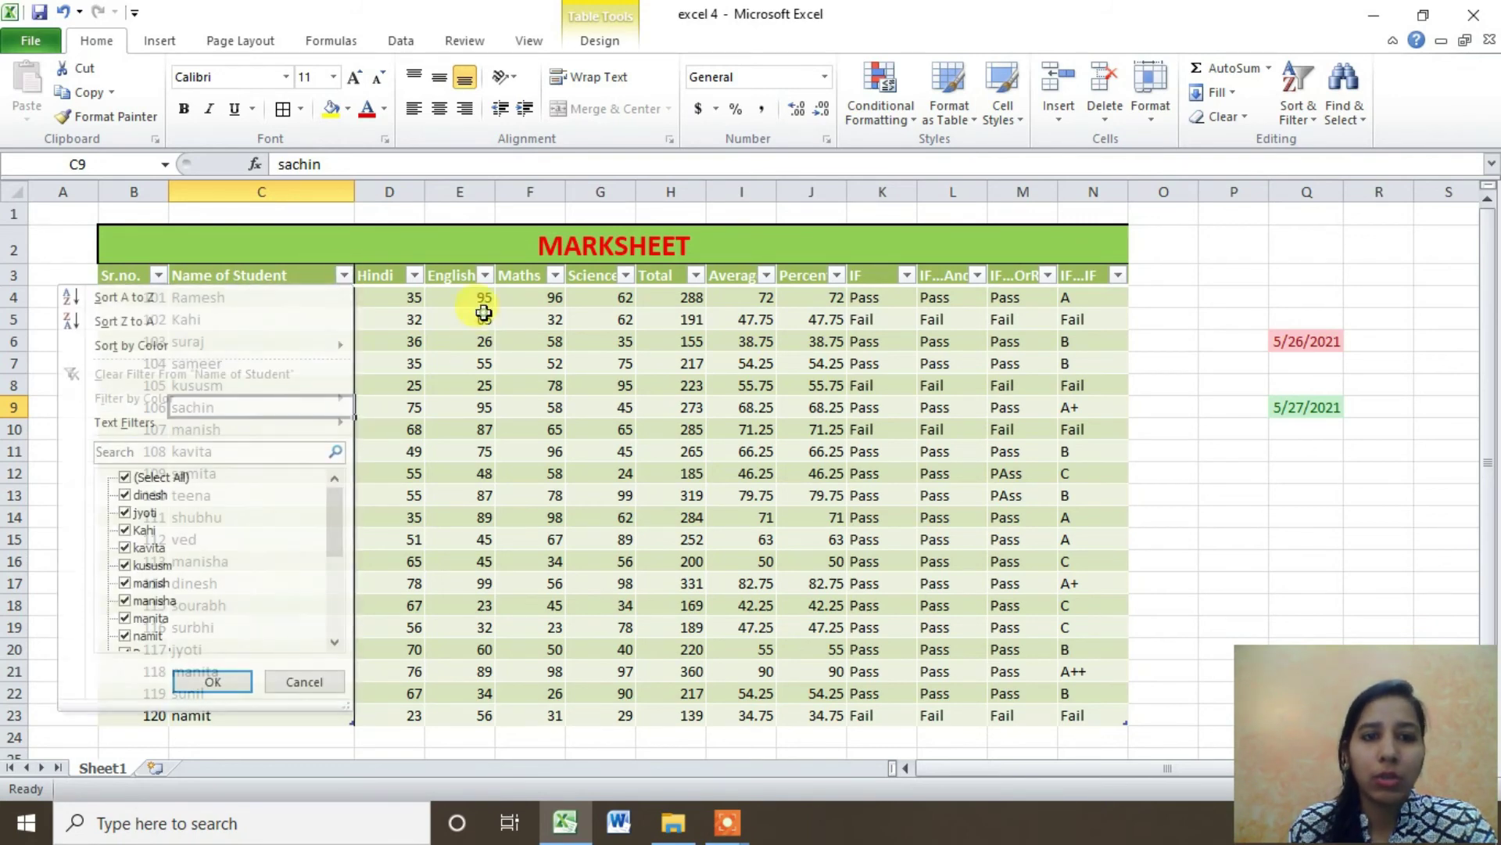
pyautogui.click(414, 276)
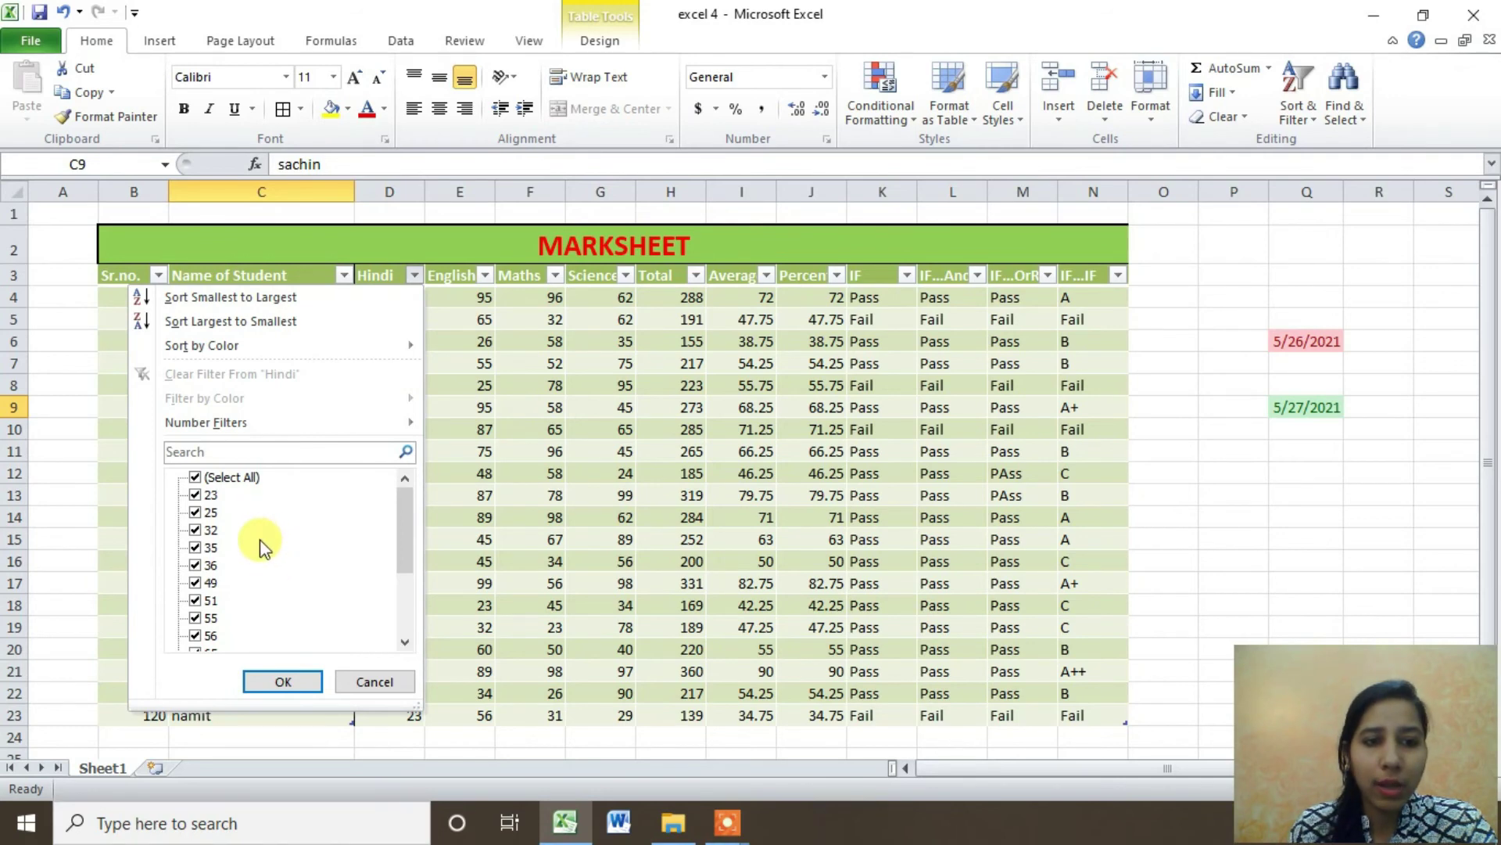
pyautogui.moveTo(403, 560)
pyautogui.mouseDown()
pyautogui.moveTo(405, 648)
pyautogui.moveTo(398, 511)
pyautogui.mouseUp()
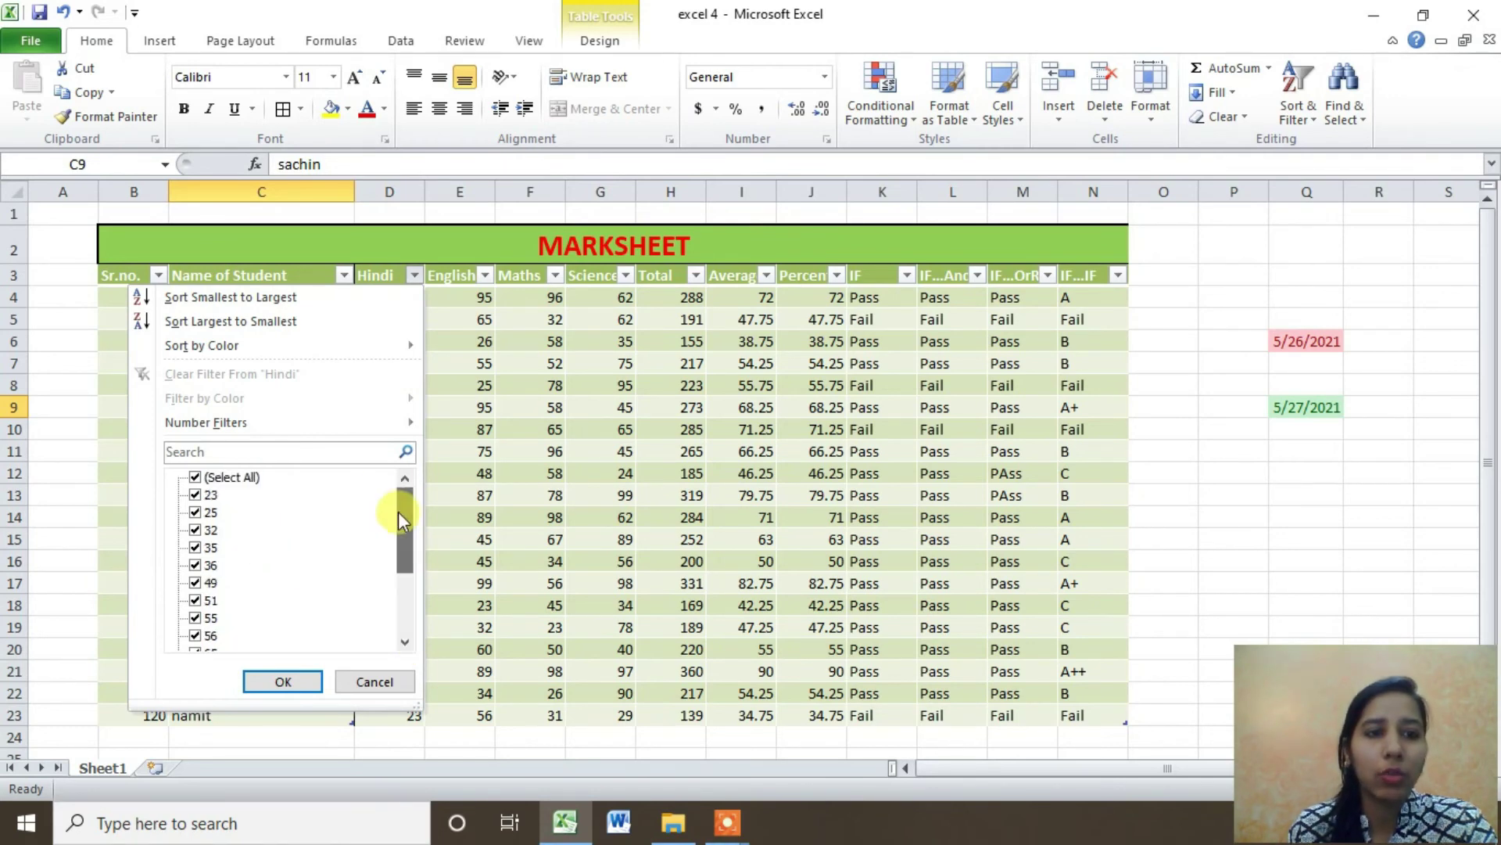
pyautogui.click(384, 681)
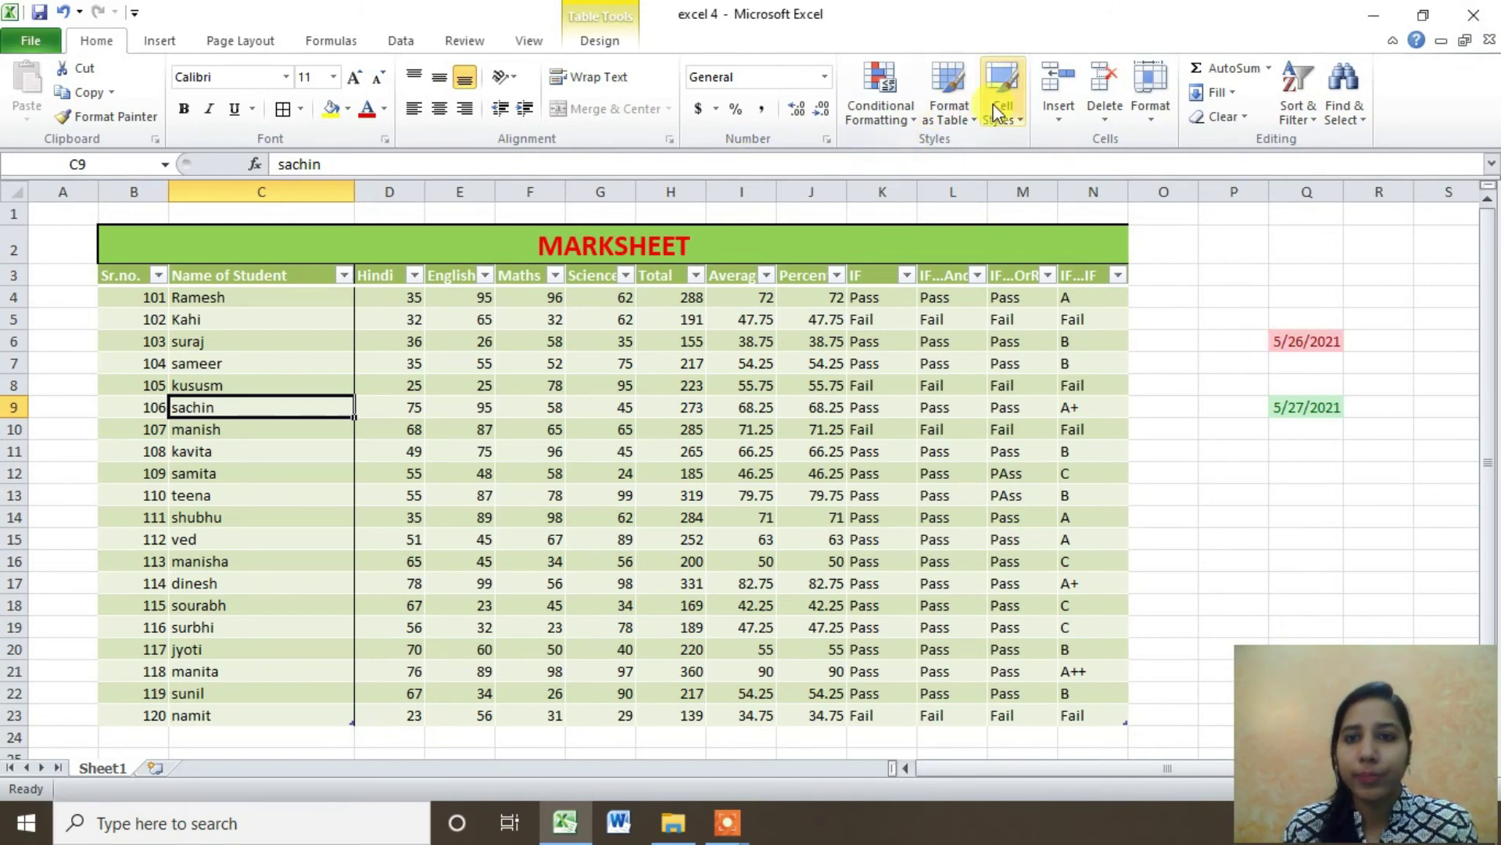
# Browse the Cell Styles gallery without applying any style
pyautogui.click(1008, 117)
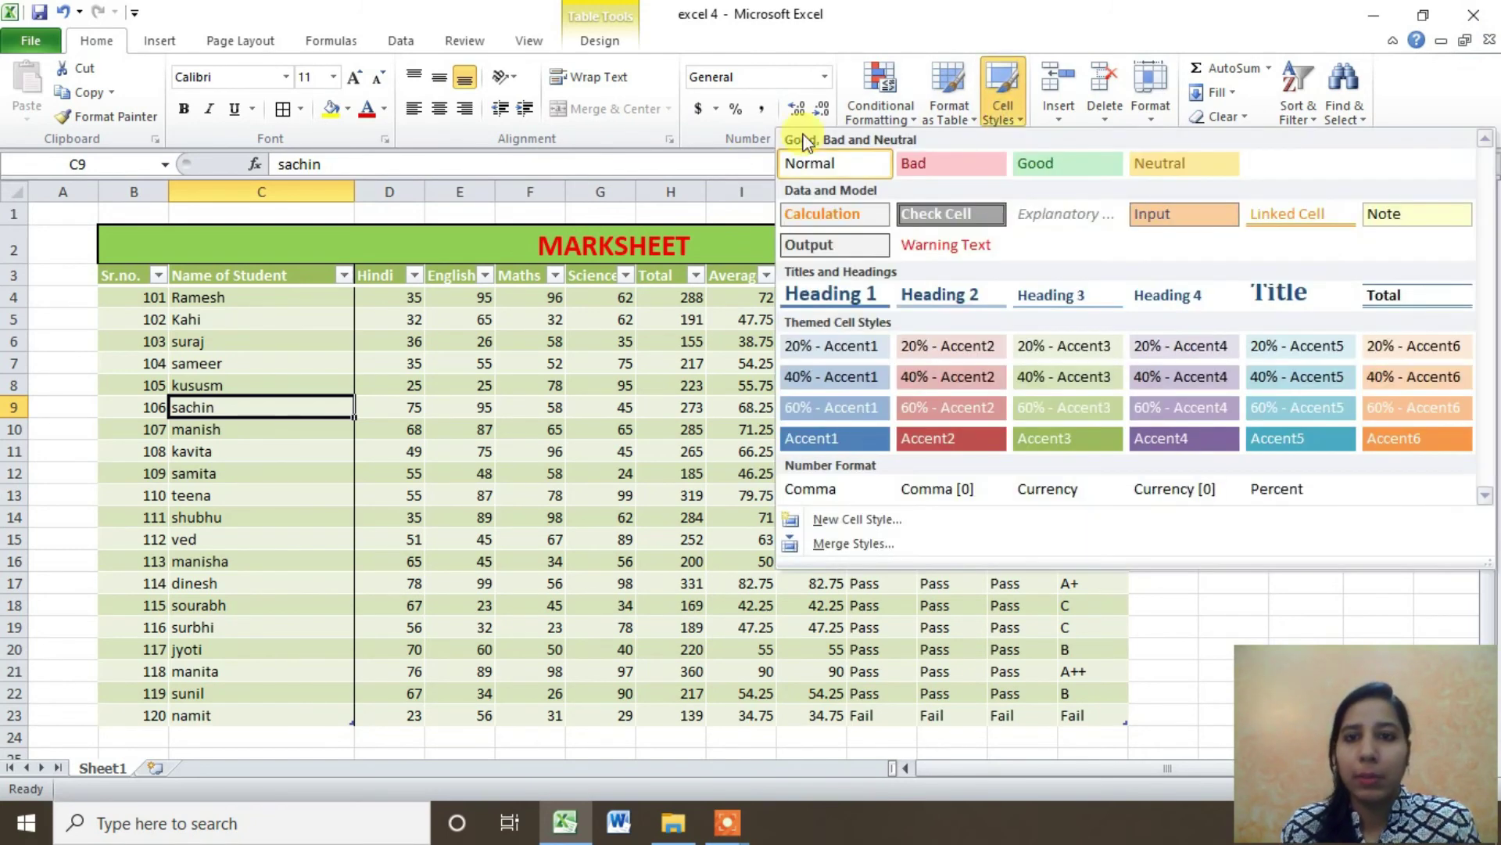
pyautogui.click(1255, 596)
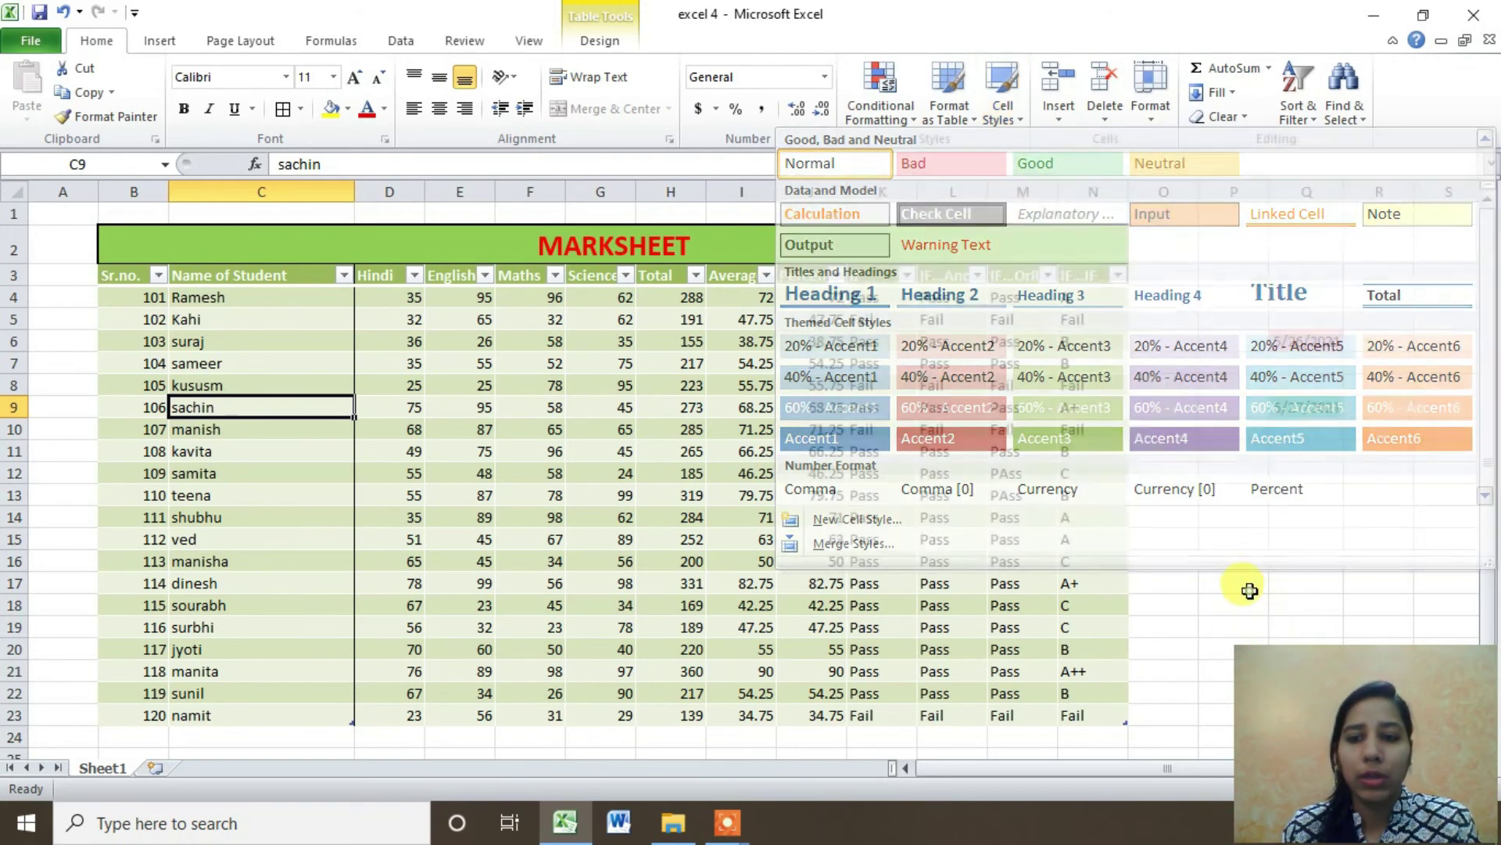
pyautogui.click(295, 301)
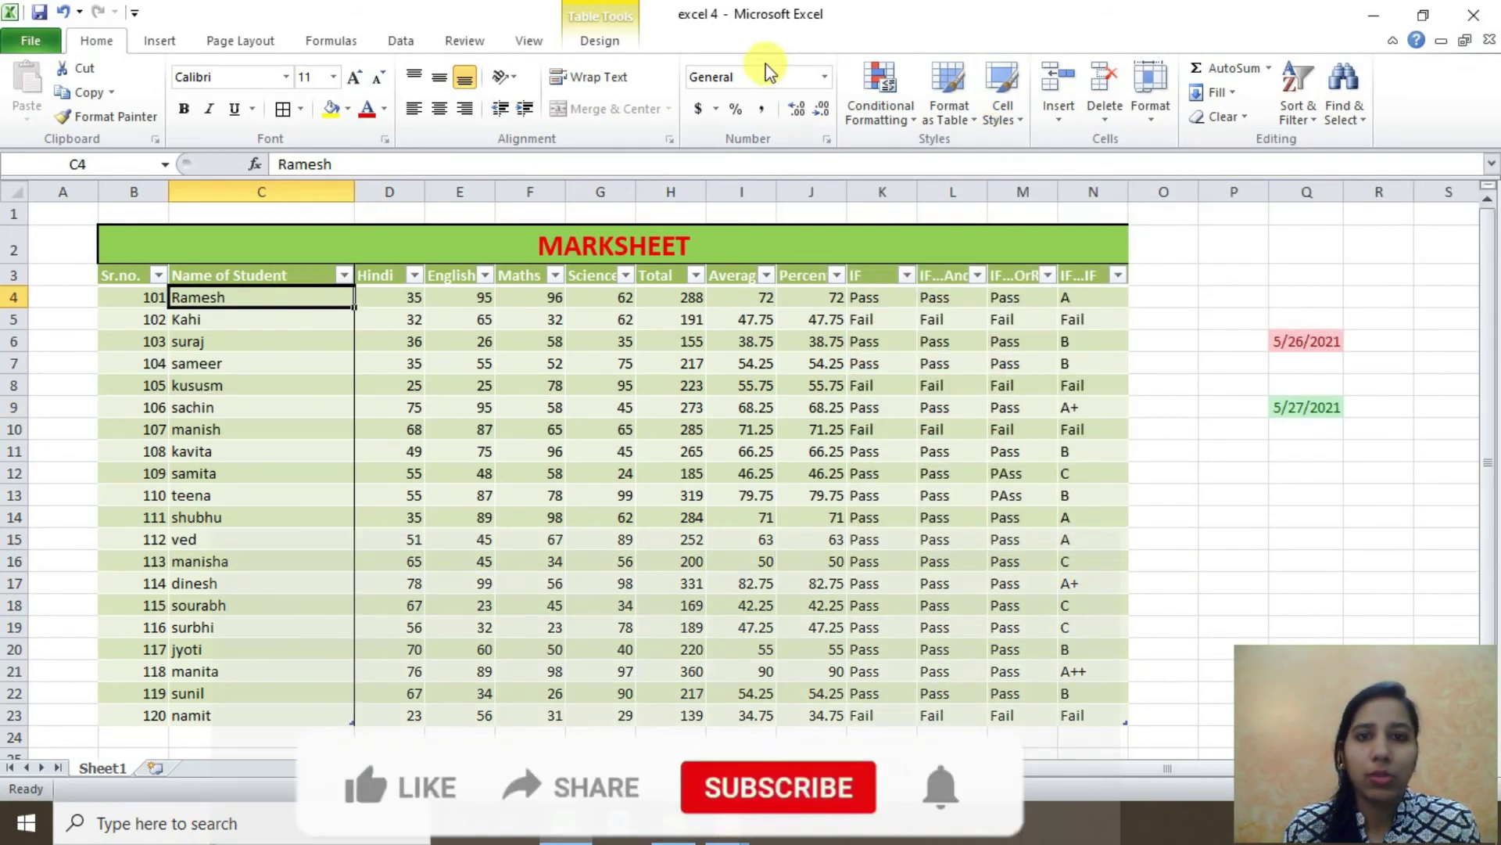
pyautogui.click(1007, 127)
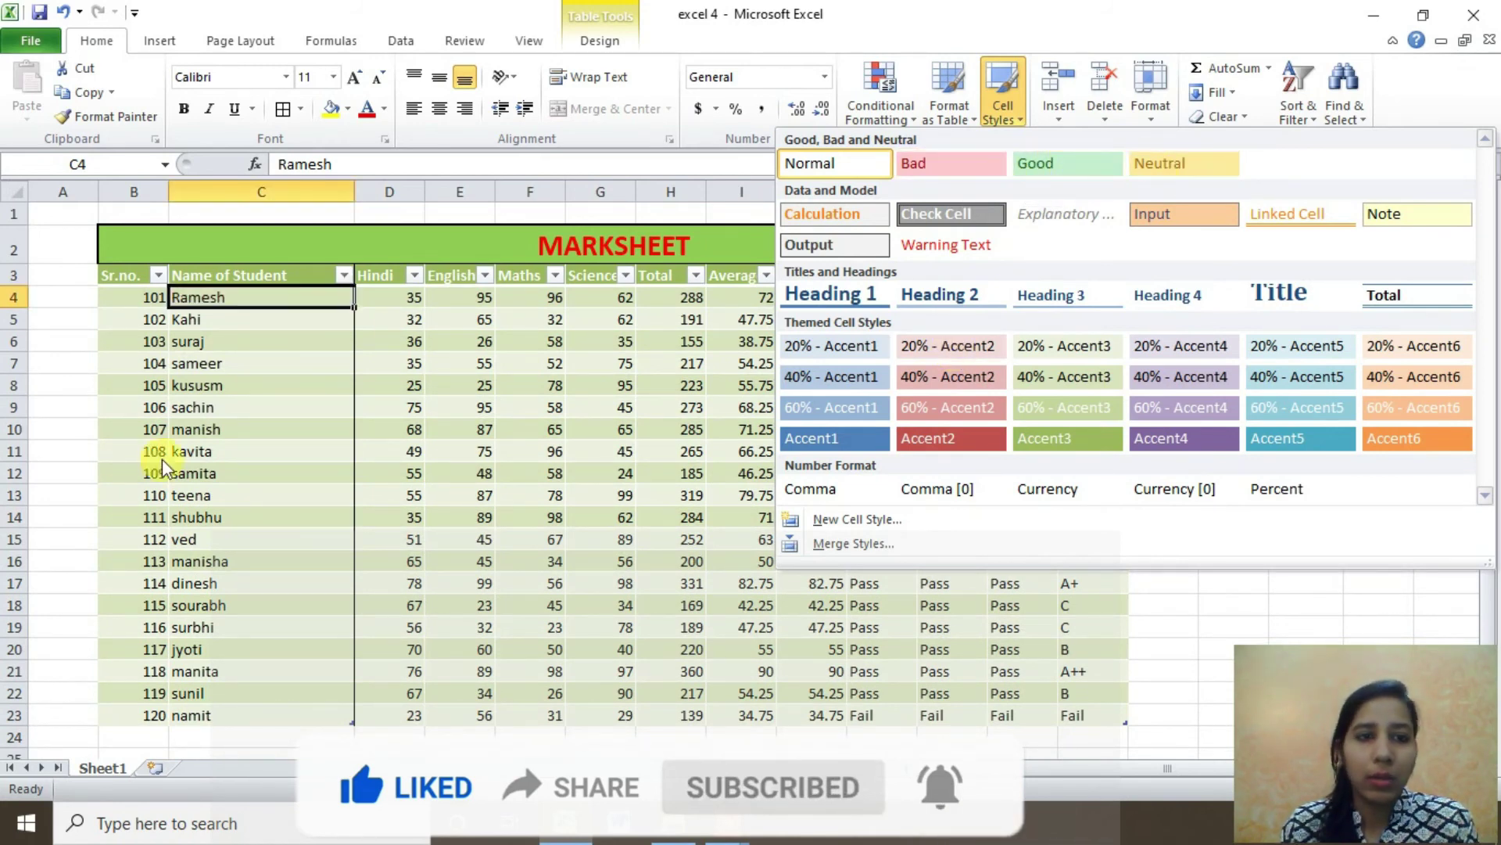
pyautogui.click(26, 302)
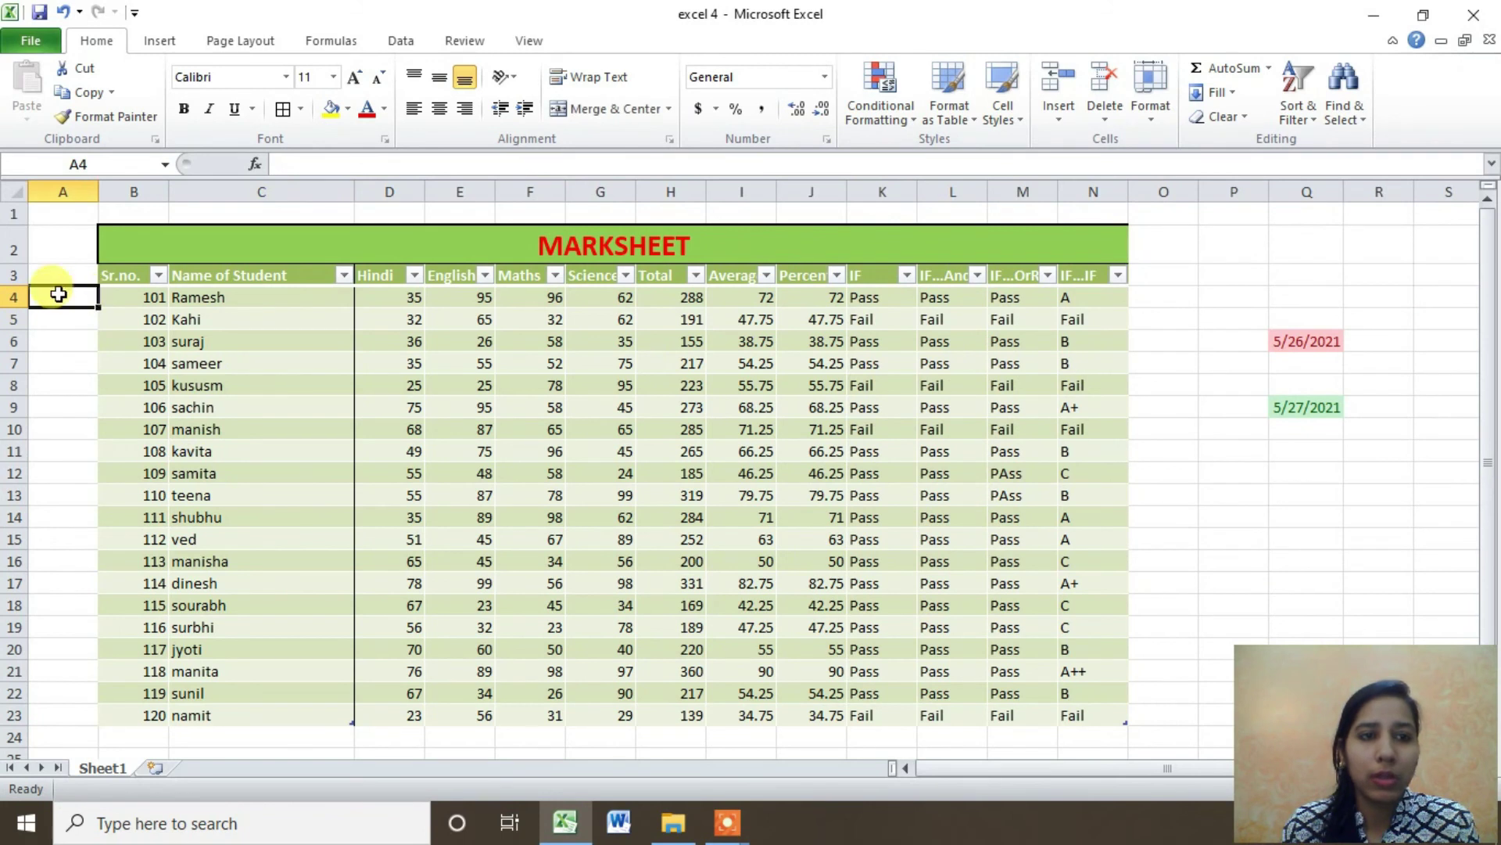
# Select the header row from Sr.no. across to IF...IF (B3:N3)
pyautogui.click(101, 279)
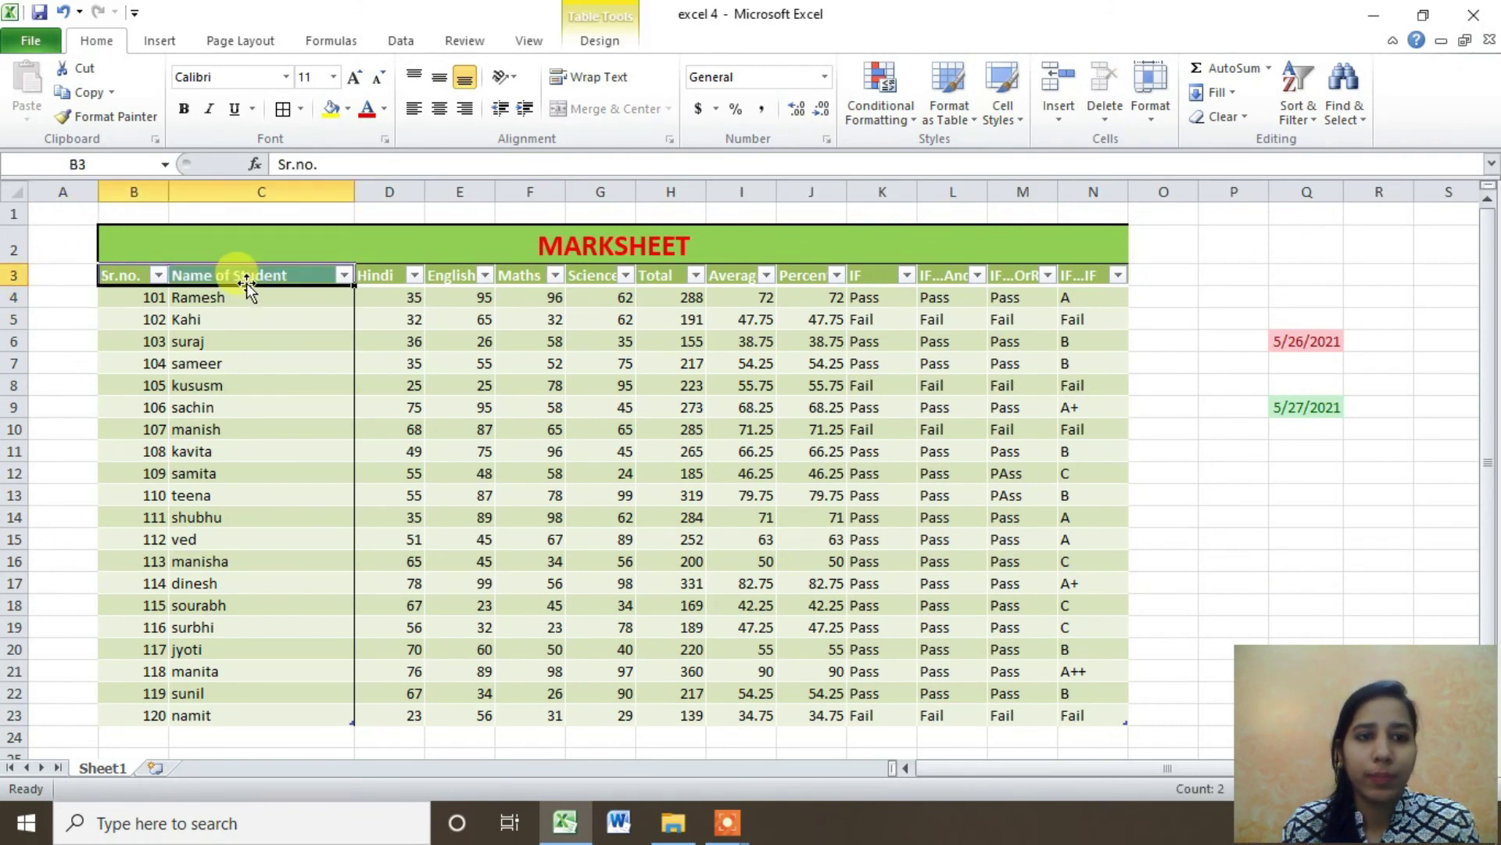
pyautogui.keyDown('ctrl'); pyautogui.click(397, 278); pyautogui.keyUp('ctrl')
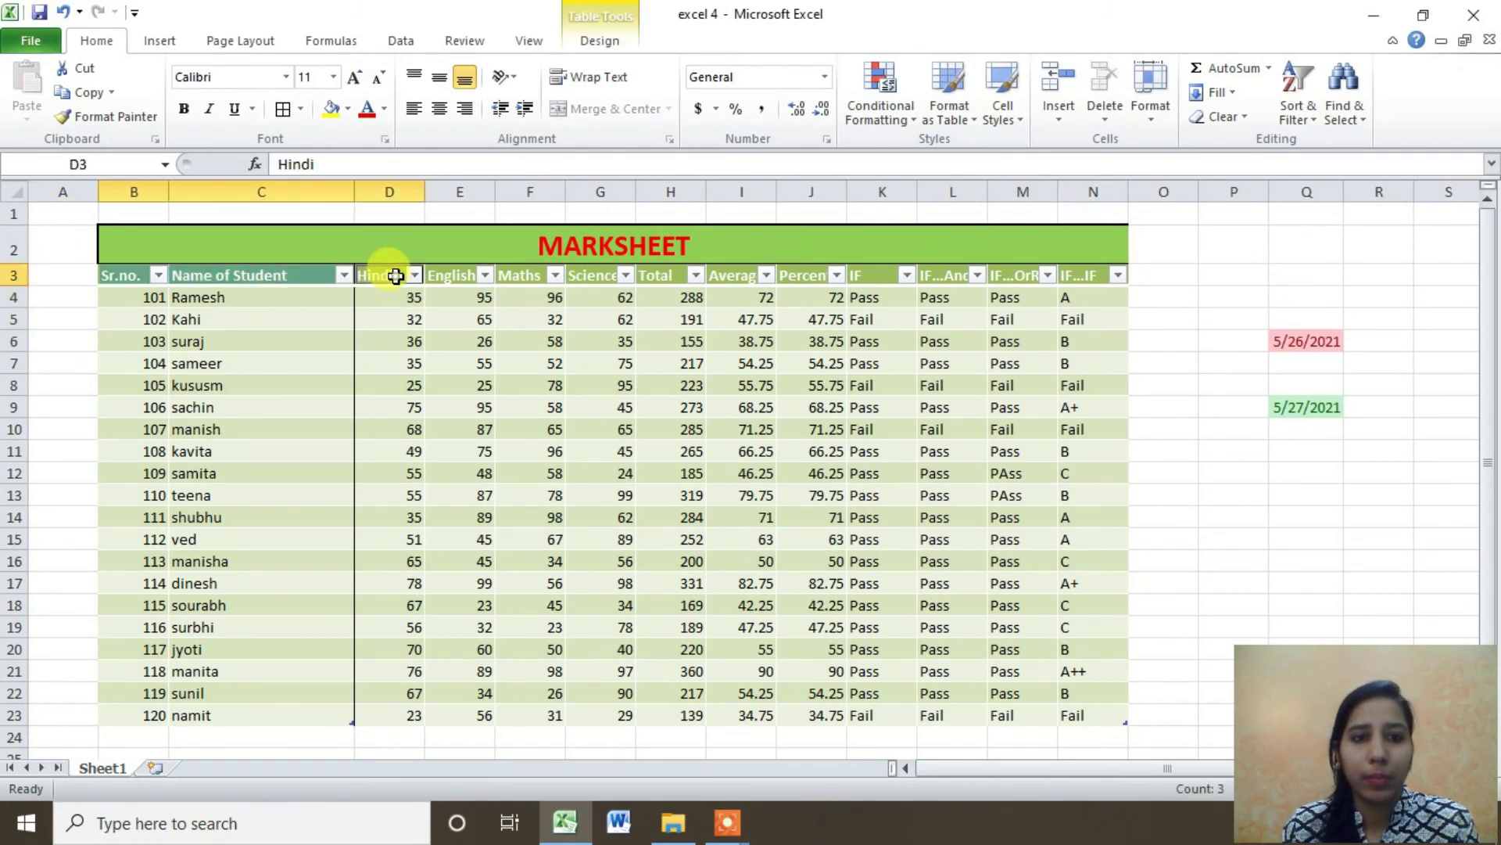
pyautogui.keyDown('ctrl'); pyautogui.click(485, 277); pyautogui.keyUp('ctrl')
pyautogui.keyDown('ctrl'); pyautogui.click(535, 277); pyautogui.keyUp('ctrl')
pyautogui.keyDown('ctrl'); pyautogui.click(606, 278); pyautogui.keyUp('ctrl')
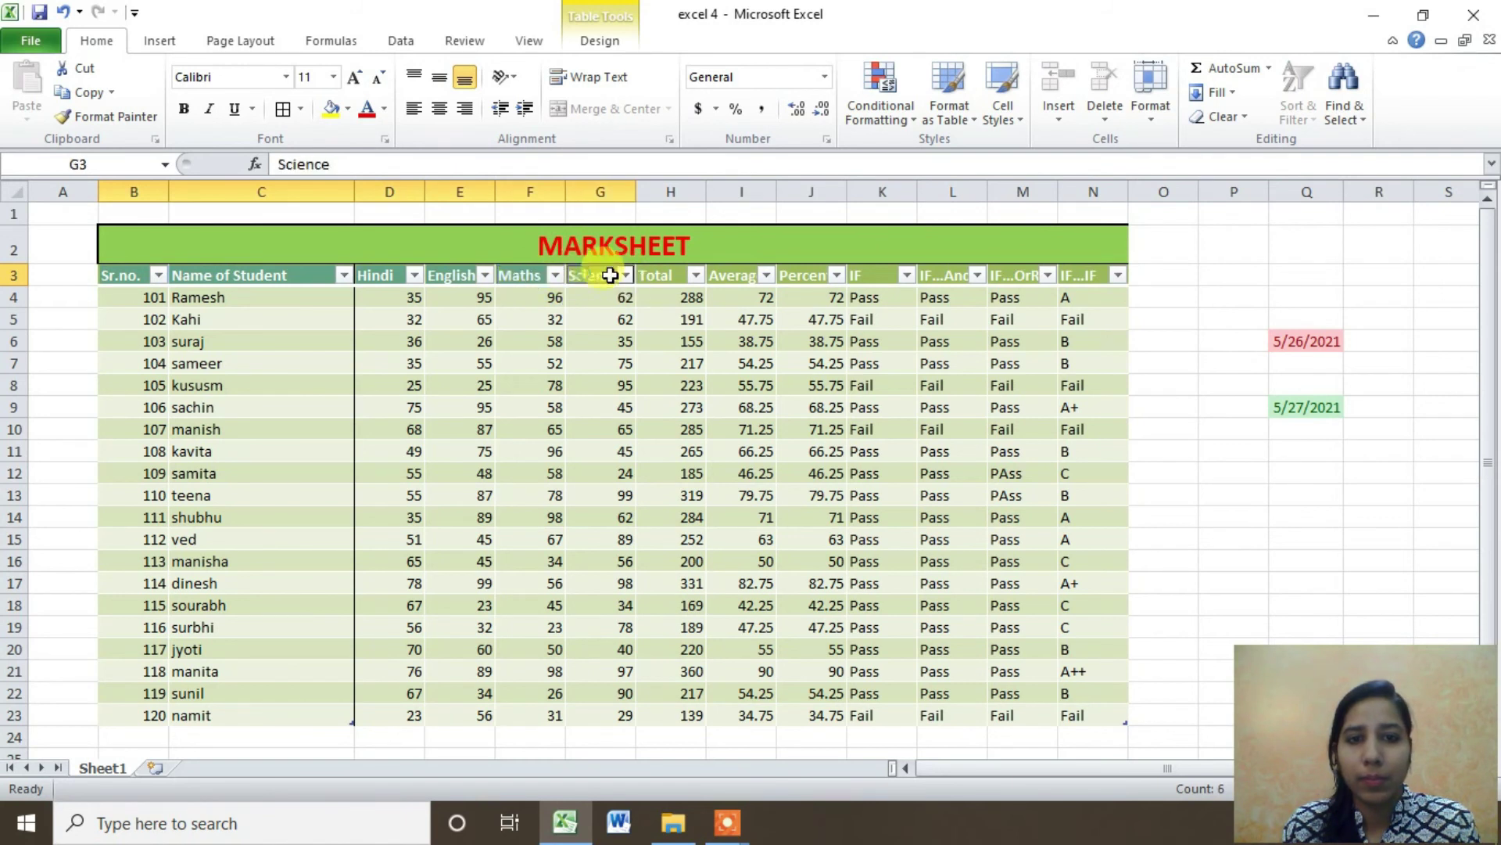
pyautogui.keyDown('ctrl'); pyautogui.click(665, 278); pyautogui.keyUp('ctrl')
pyautogui.keyDown('ctrl'); pyautogui.click(721, 279); pyautogui.keyUp('ctrl')
pyautogui.keyDown('ctrl'); pyautogui.click(786, 276); pyautogui.keyUp('ctrl')
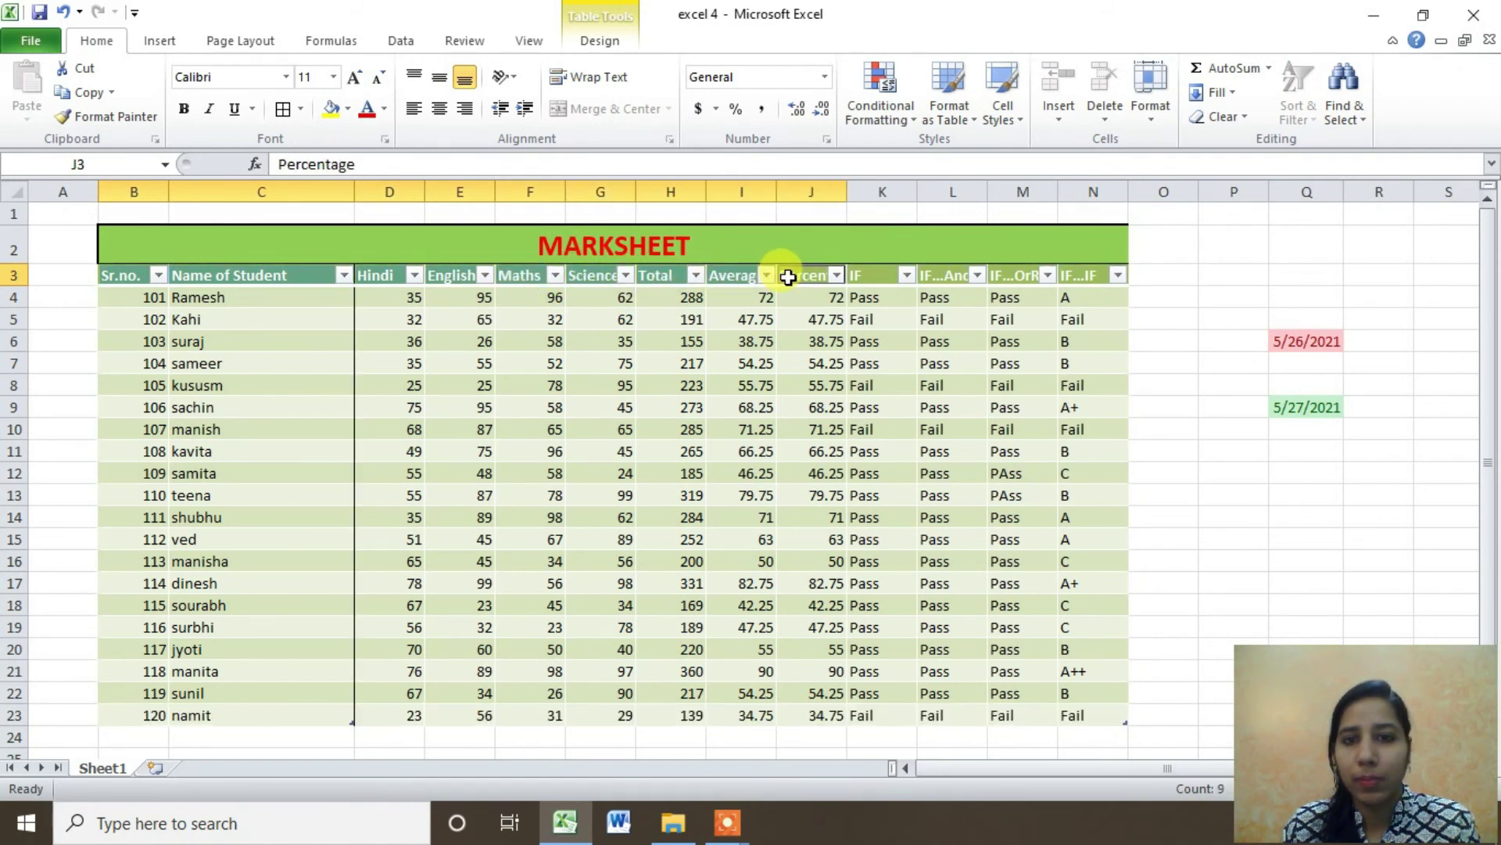
pyautogui.keyDown('ctrl'); pyautogui.click(860, 276); pyautogui.keyUp('ctrl')
pyautogui.keyDown('ctrl'); pyautogui.click(935, 276); pyautogui.keyUp('ctrl')
pyautogui.keyDown('ctrl'); pyautogui.click(1009, 276); pyautogui.keyUp('ctrl')
pyautogui.keyDown('ctrl'); pyautogui.click(1070, 276); pyautogui.keyUp('ctrl')
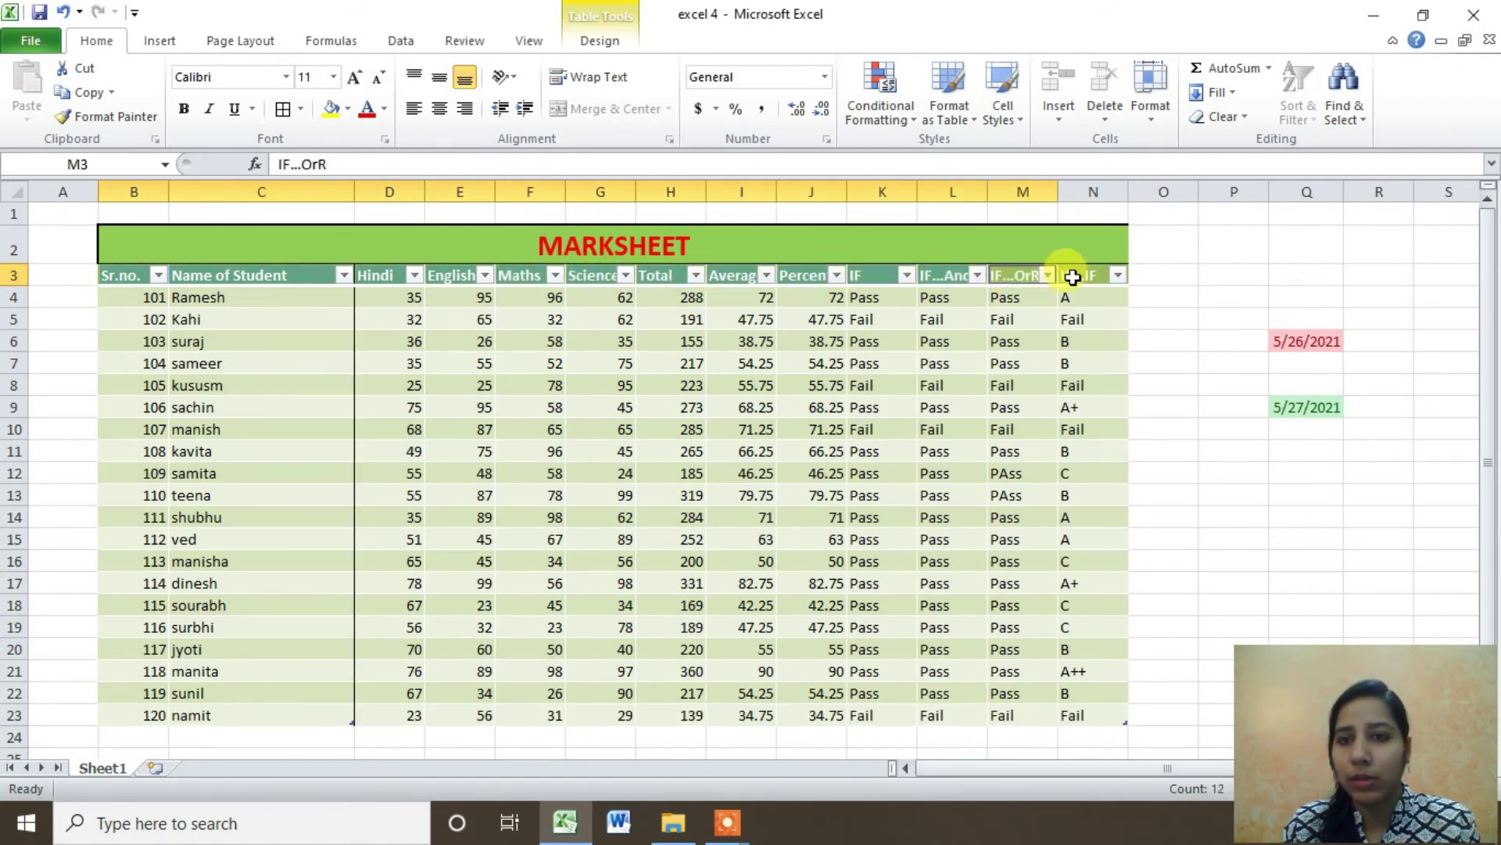
# Apply the pink 'Bad' cell style to the selected headers
pyautogui.click(1004, 117)
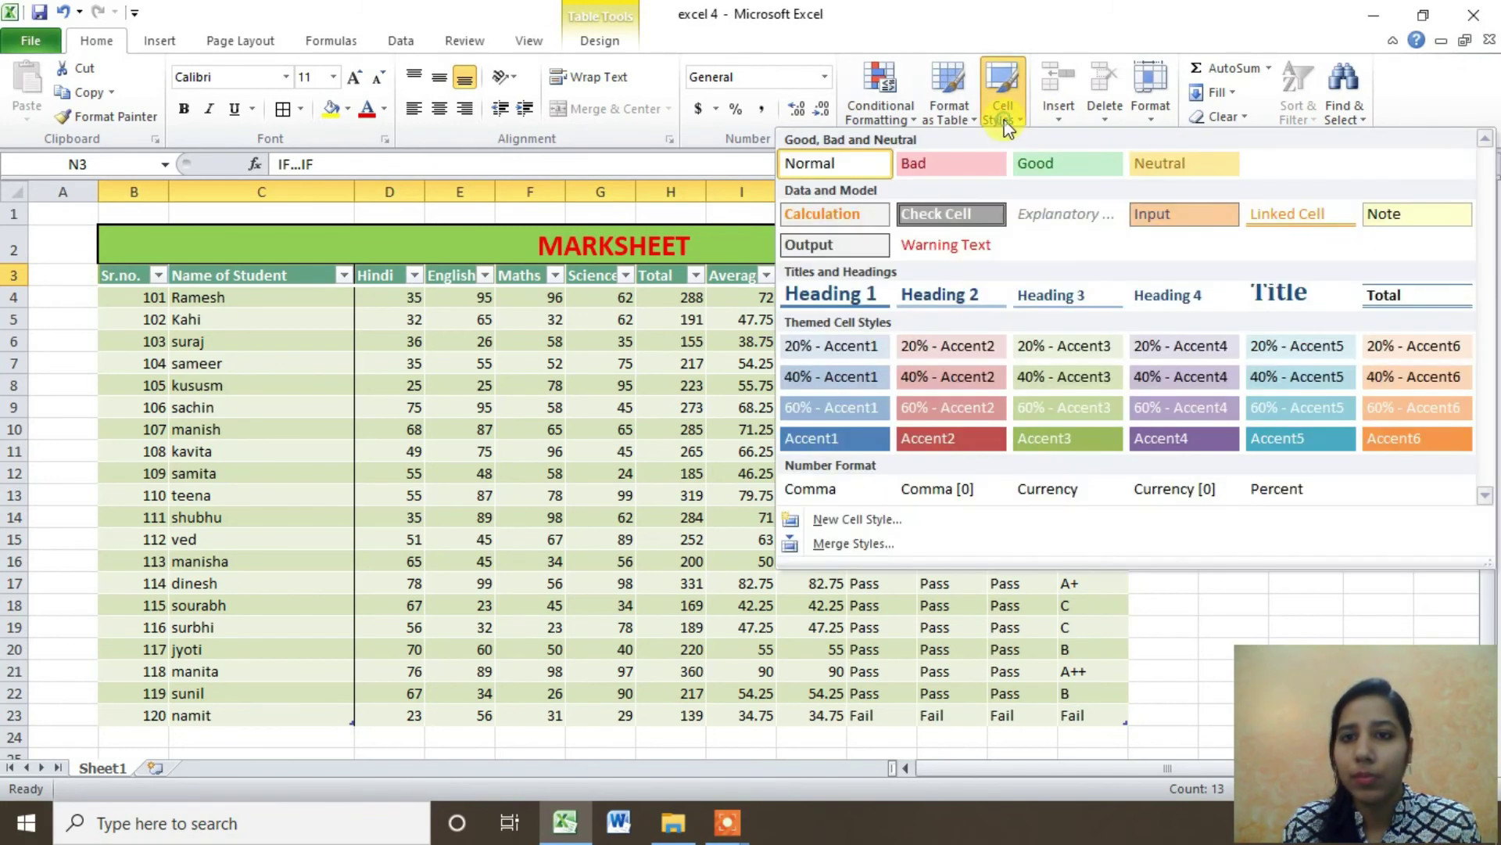
pyautogui.click(983, 172)
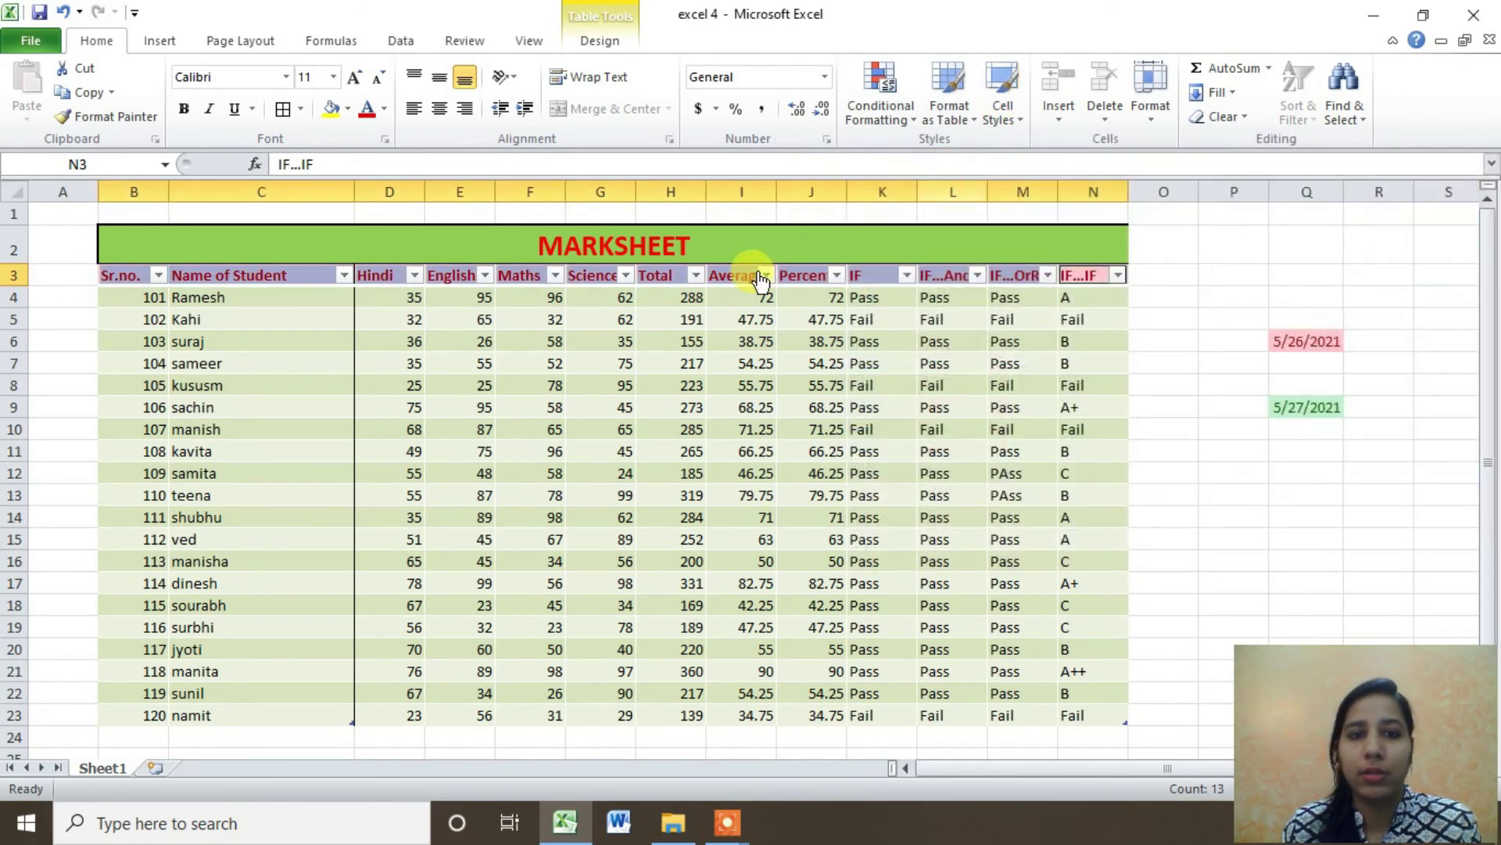
pyautogui.click(1165, 297)
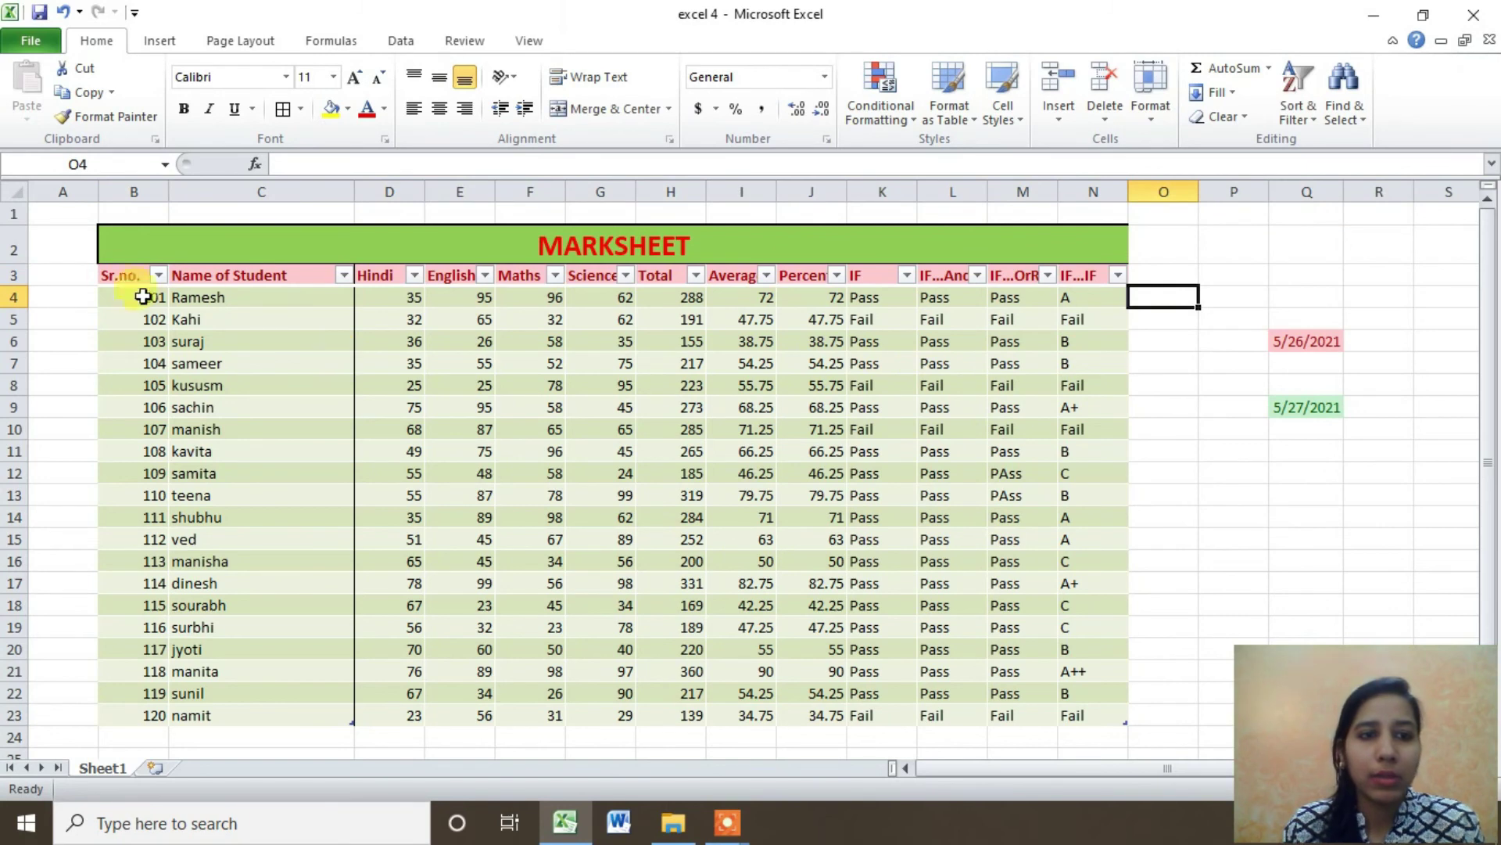
pyautogui.click(1005, 116)
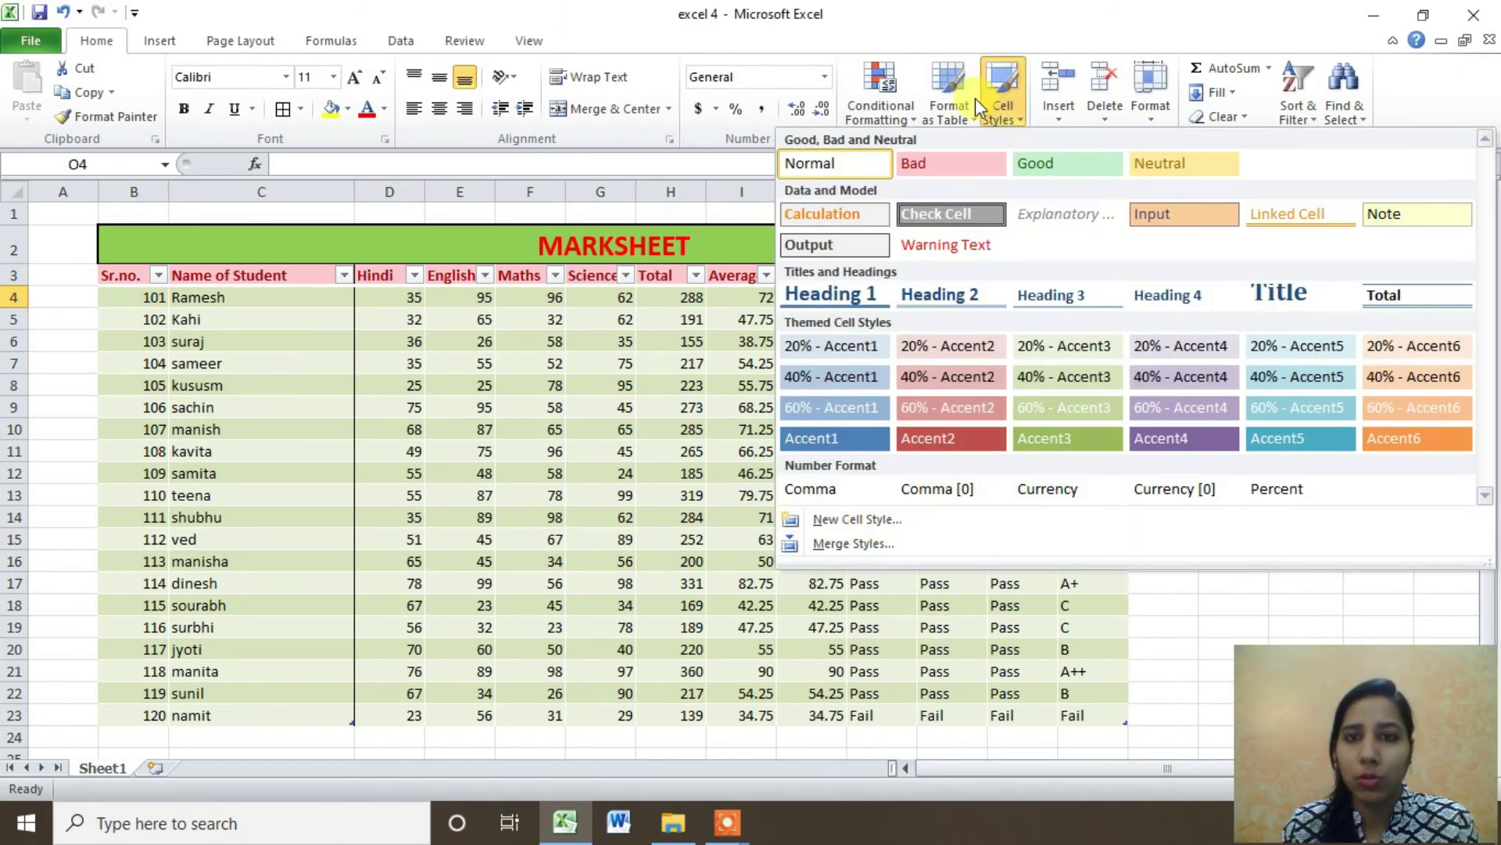
pyautogui.click(947, 79)
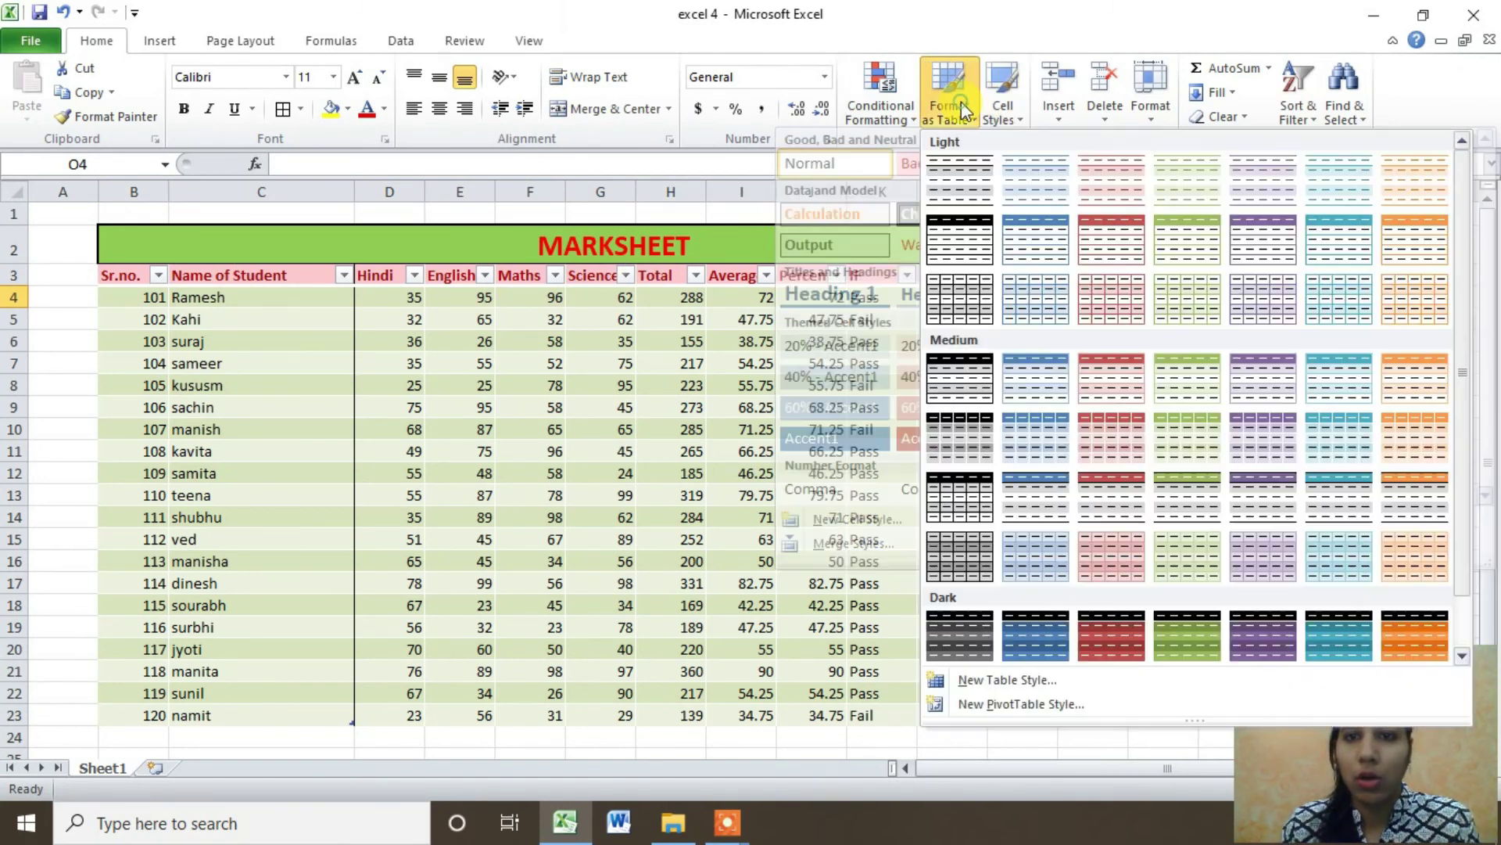
pyautogui.click(1005, 681)
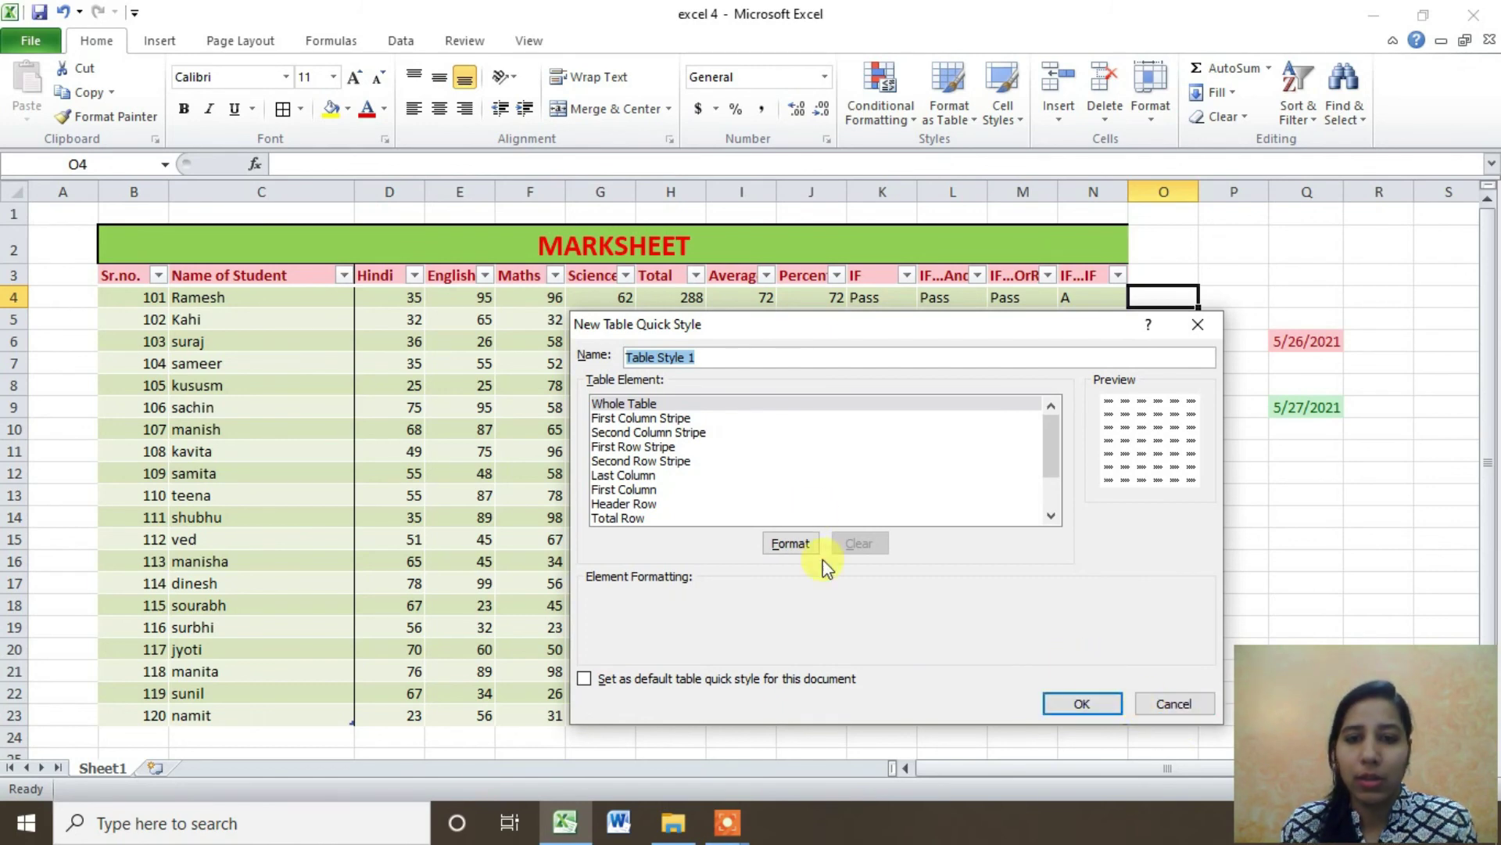
pyautogui.click(787, 546)
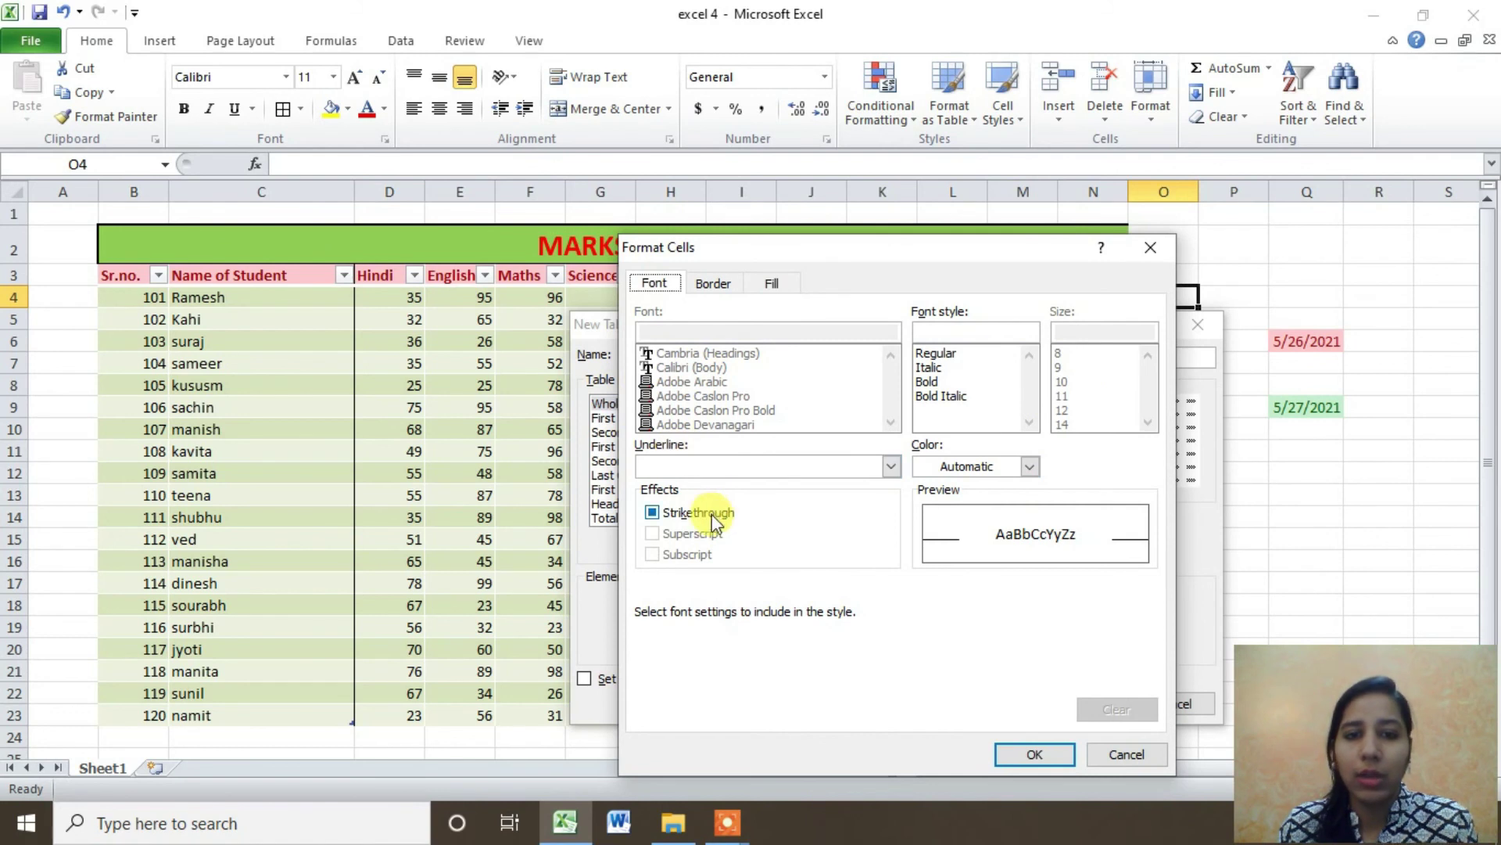
pyautogui.click(706, 283)
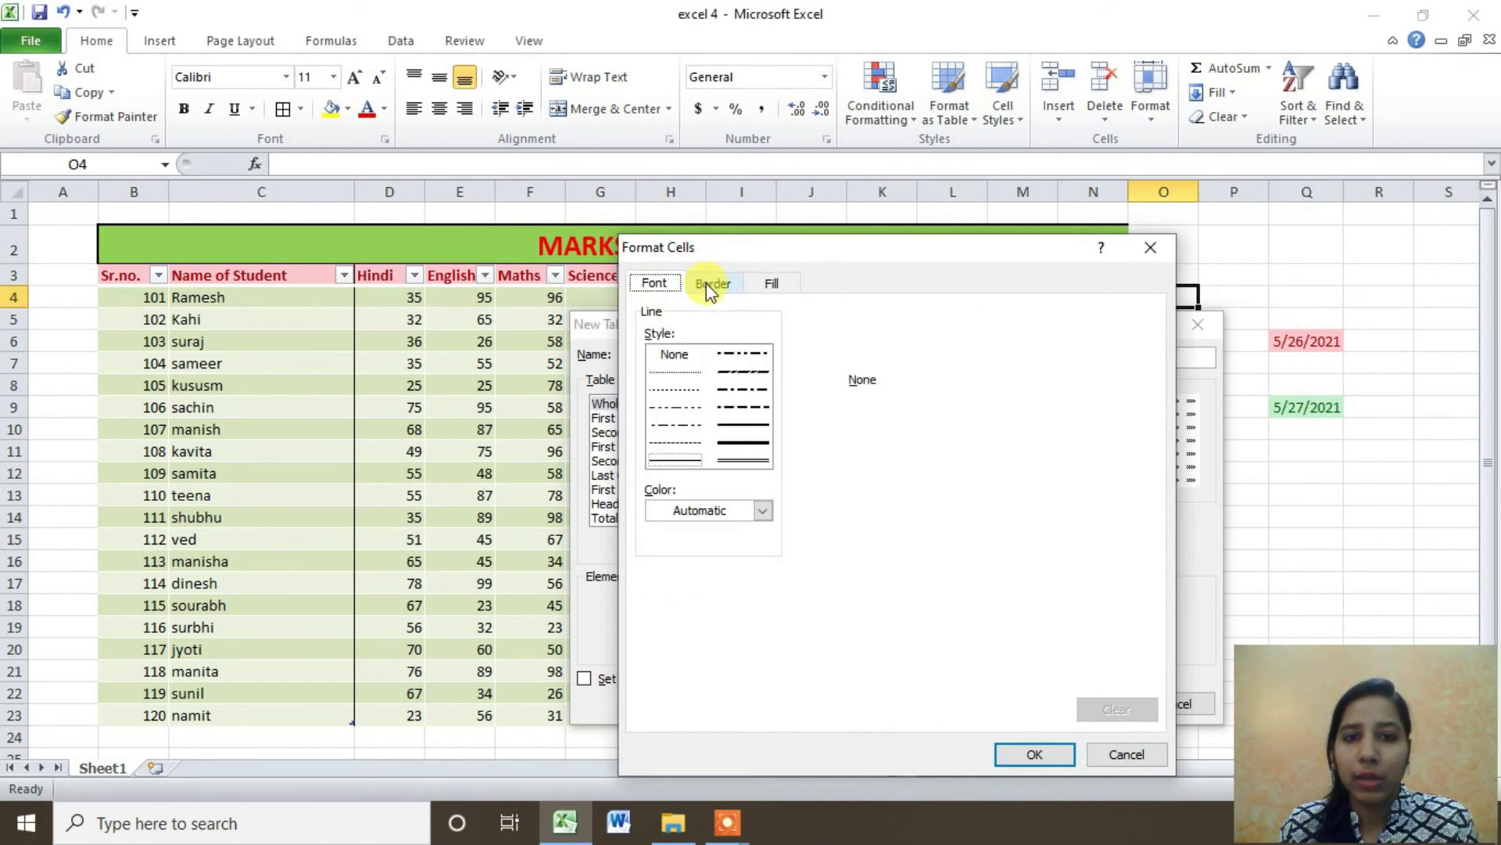
pyautogui.click(790, 285)
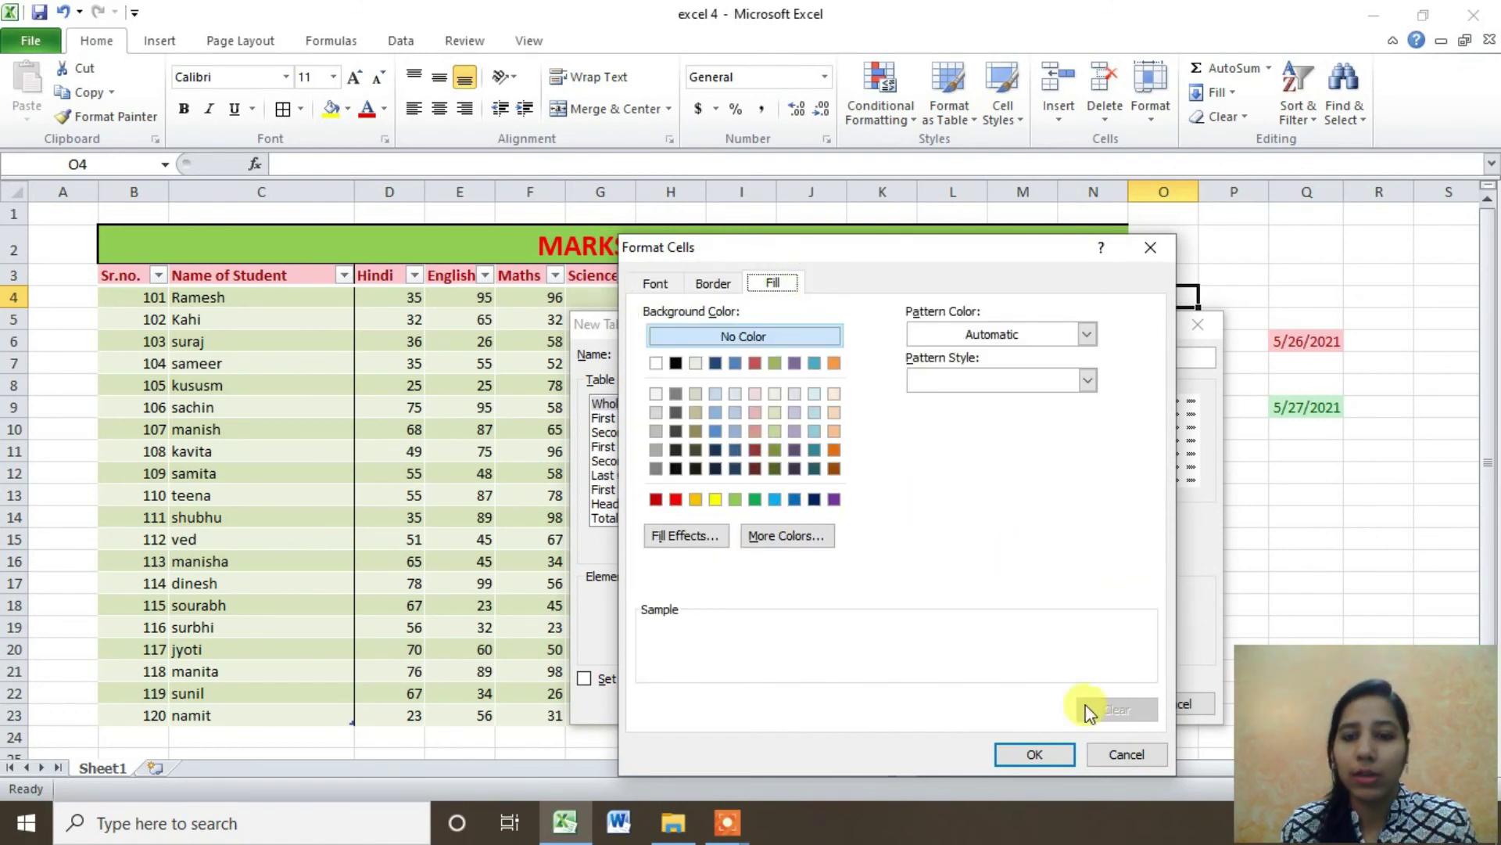
pyautogui.click(1126, 754)
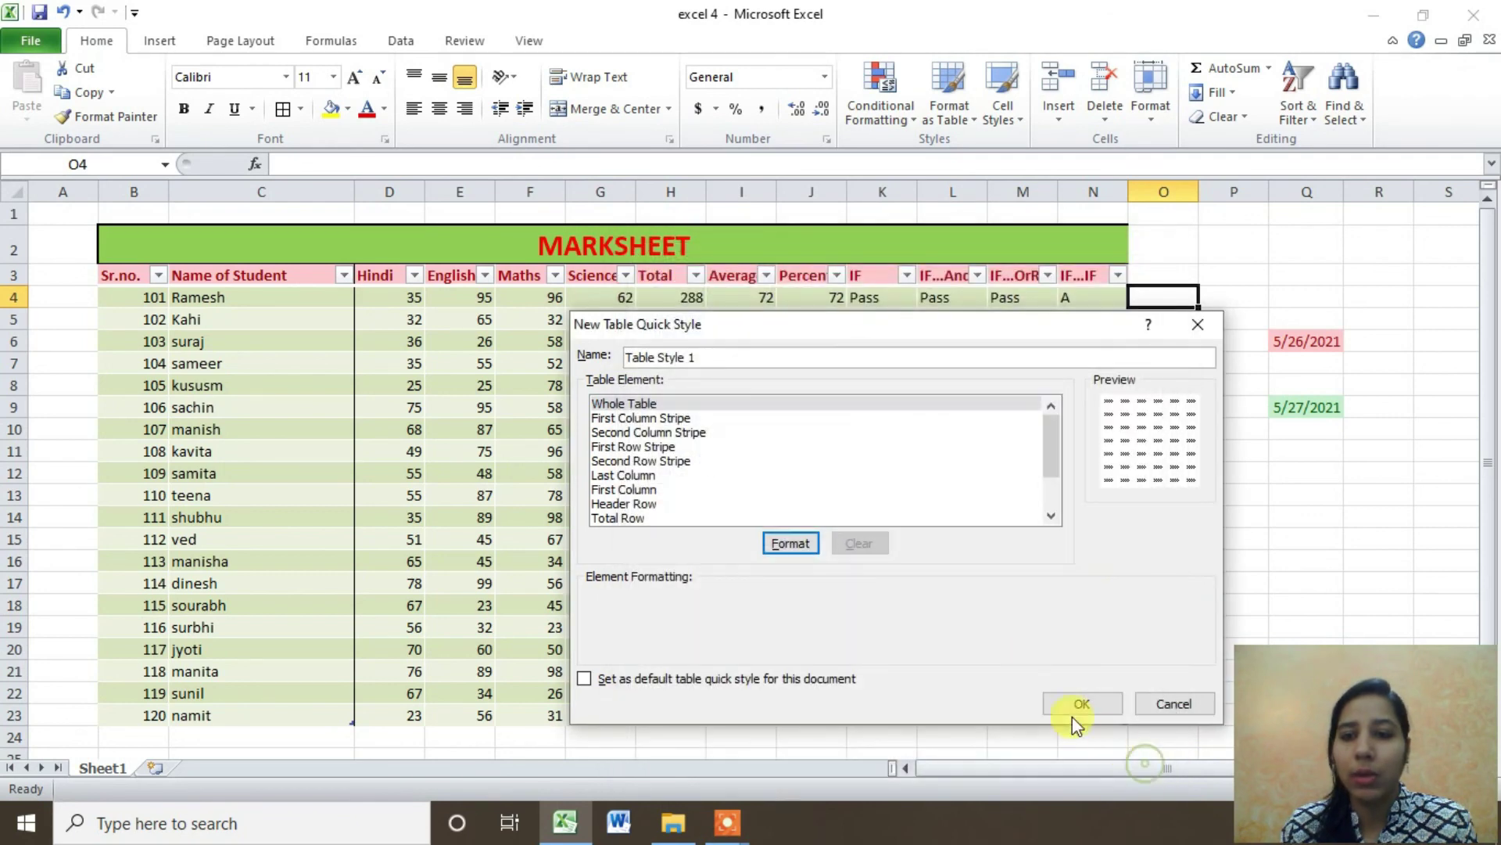
pyautogui.click(1173, 708)
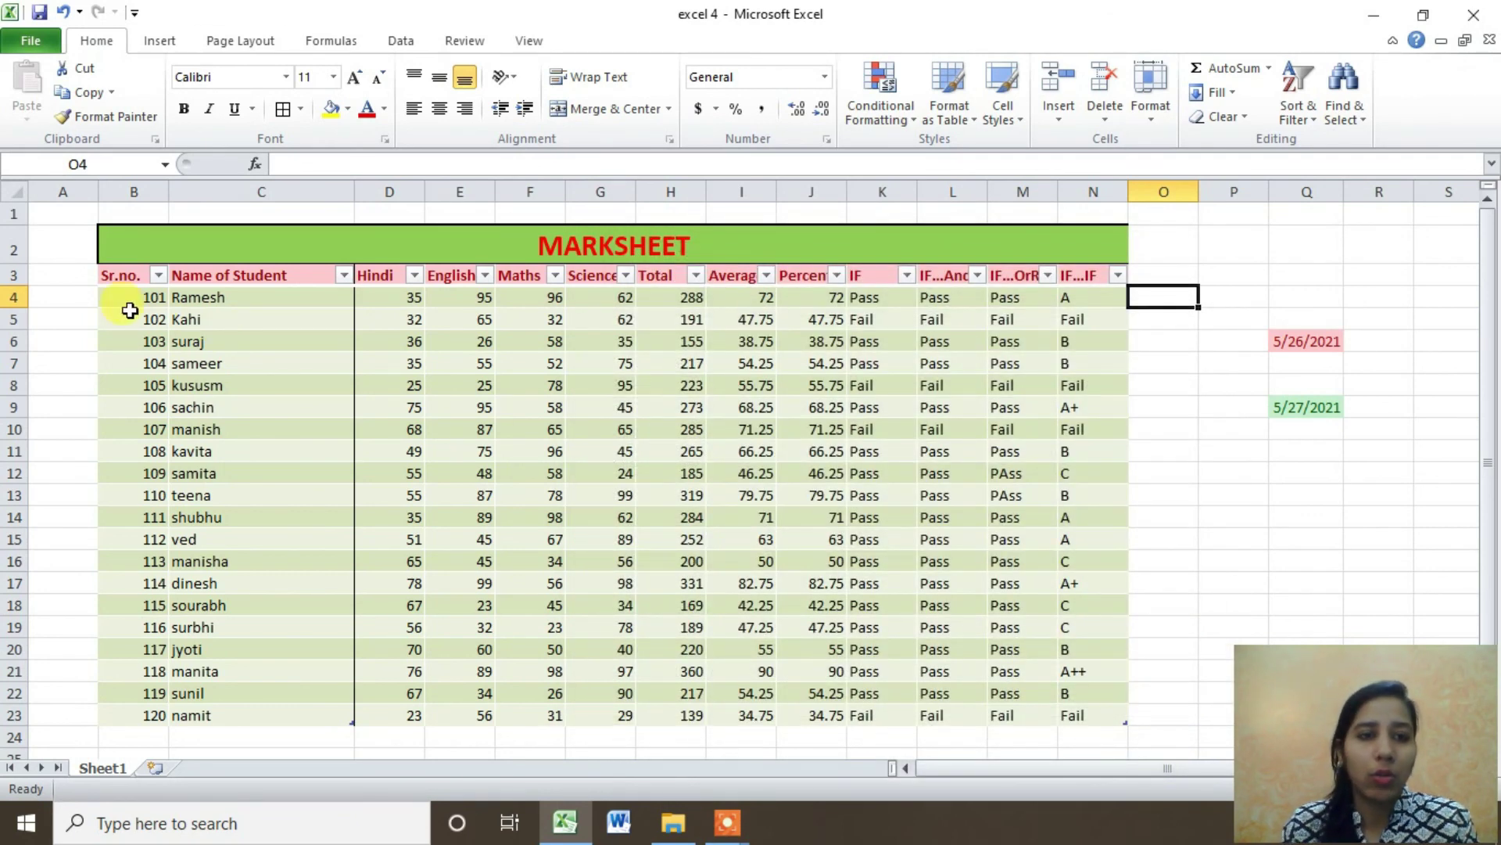
pyautogui.moveTo(118, 282)
pyautogui.mouseDown()
pyautogui.moveTo(984, 725)
pyautogui.moveTo(1065, 720)
pyautogui.mouseUp()
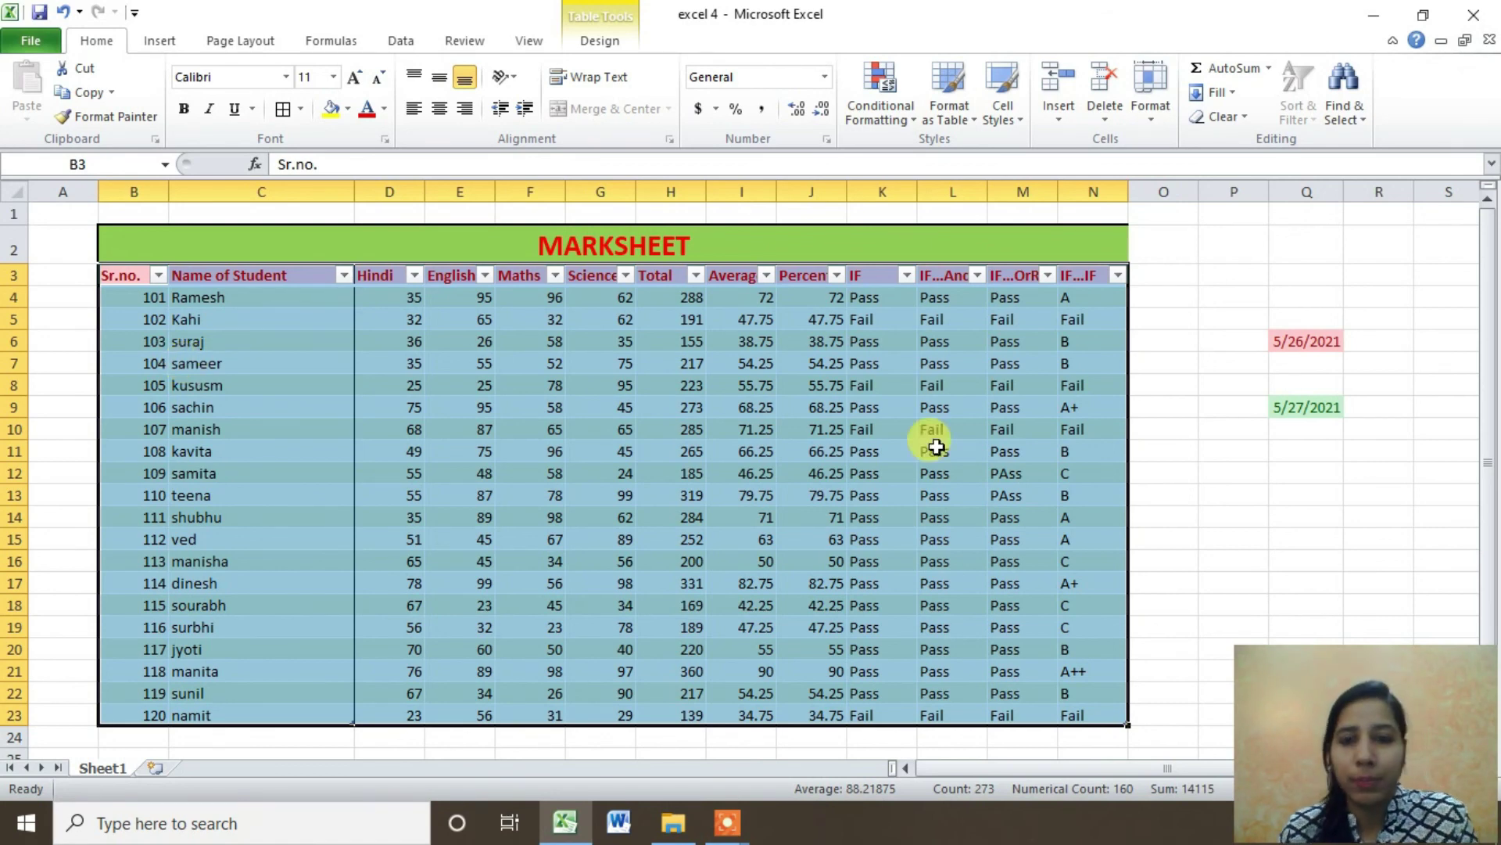
pyautogui.click(1145, 406)
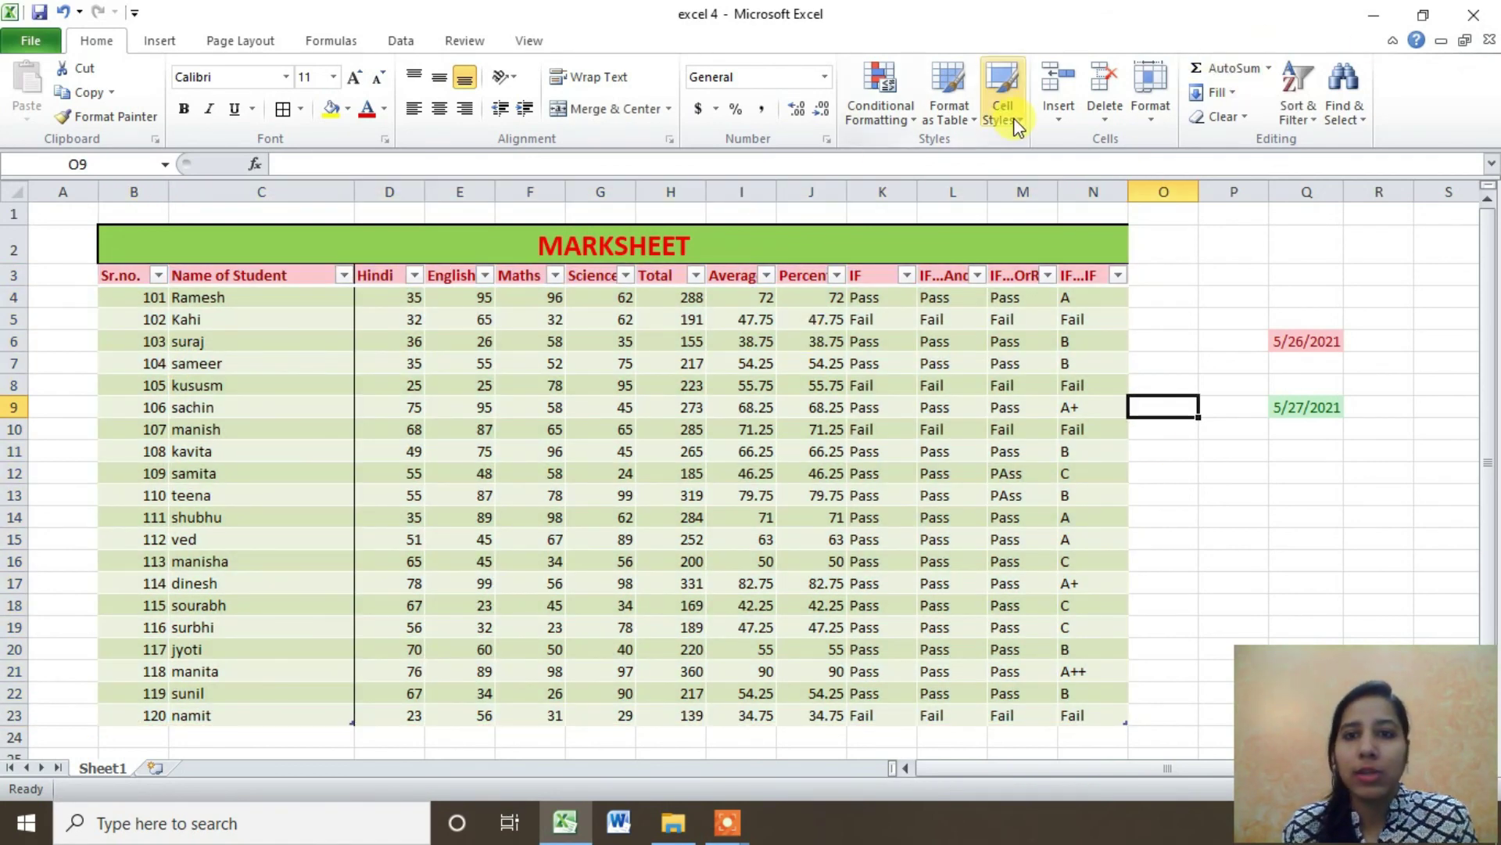
pyautogui.moveTo(195, 278); pyautogui.dragTo(237, 714)
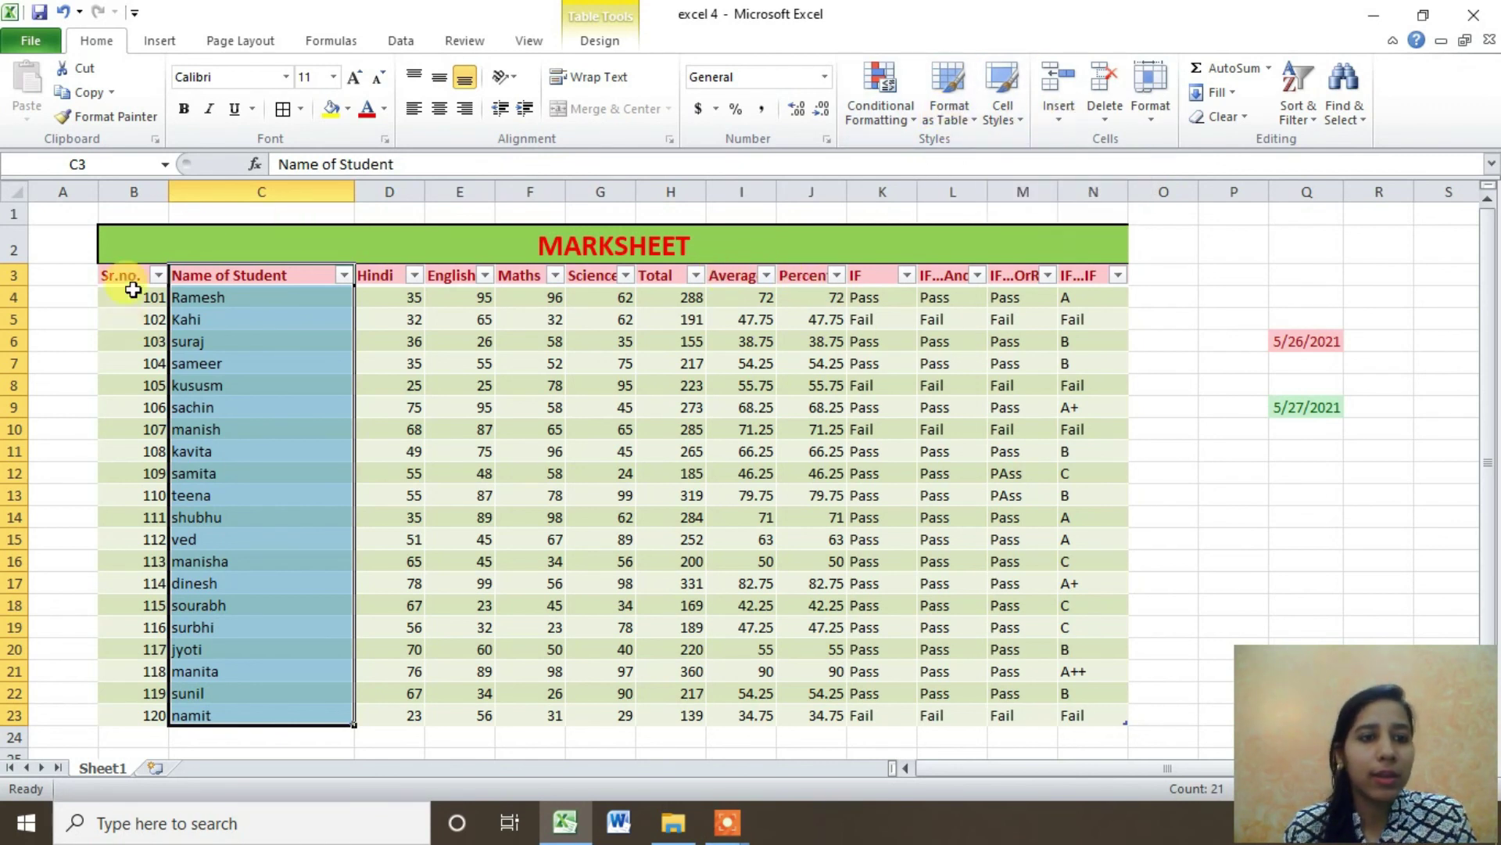
pyautogui.click(516, 367)
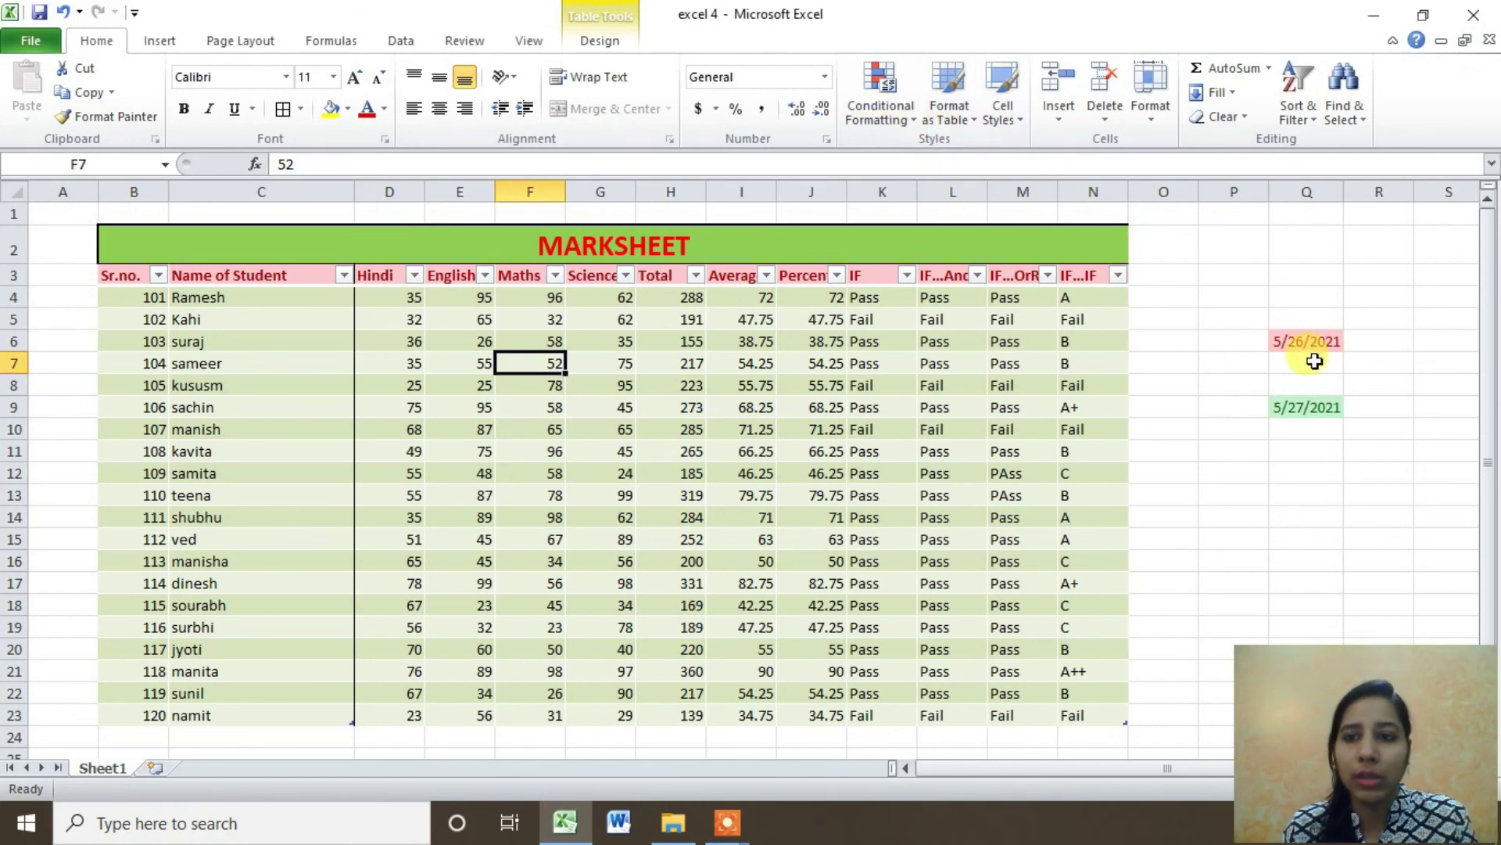
pyautogui.moveTo(1234, 298); pyautogui.dragTo(1288, 488)
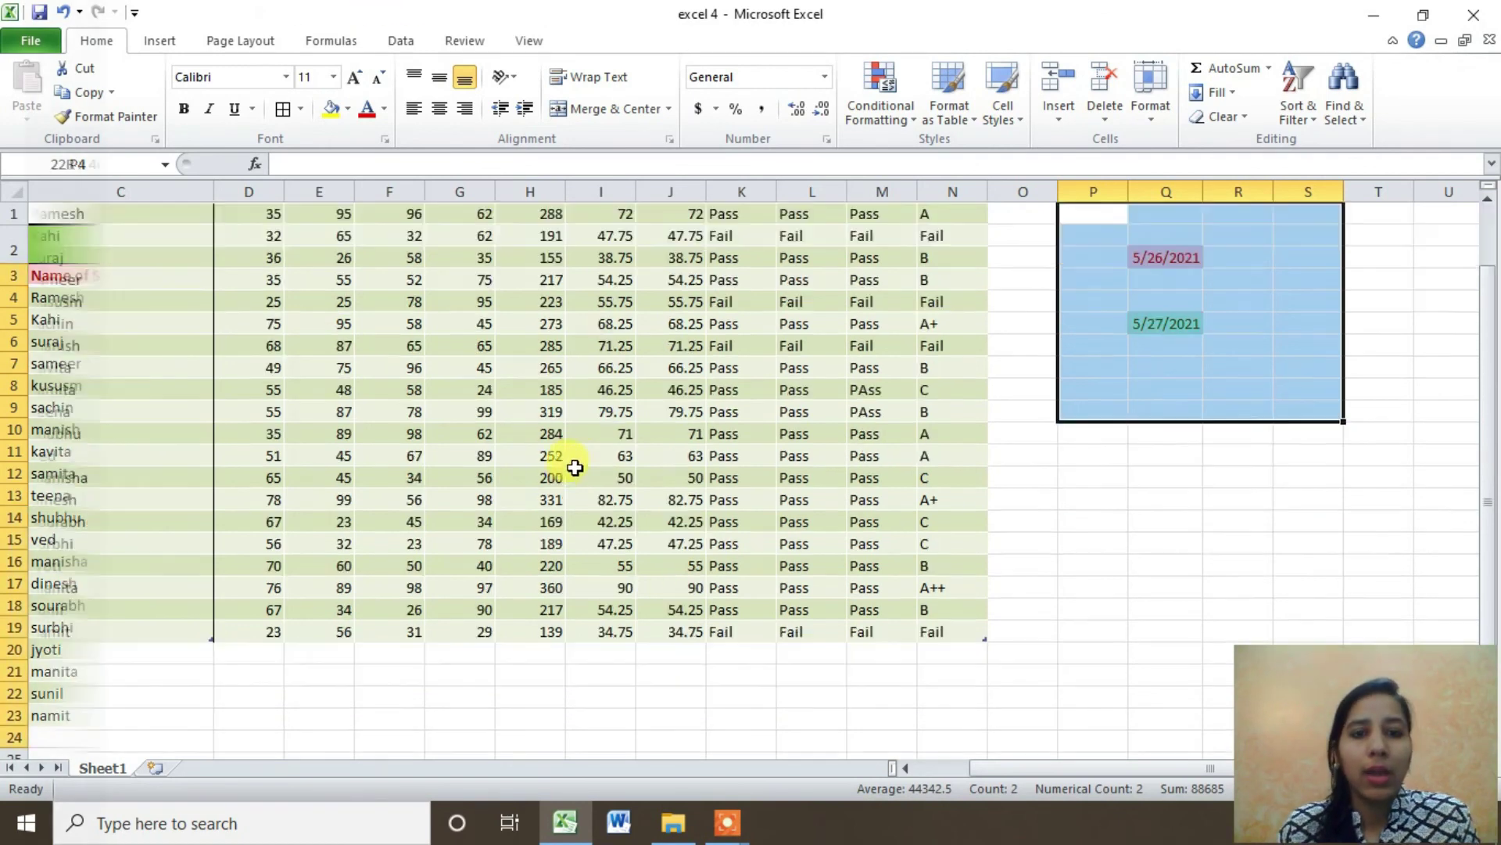
pyautogui.moveTo(727, 274)
pyautogui.mouseDown()
pyautogui.moveTo(938, 738)
pyautogui.moveTo(931, 708)
pyautogui.mouseUp()
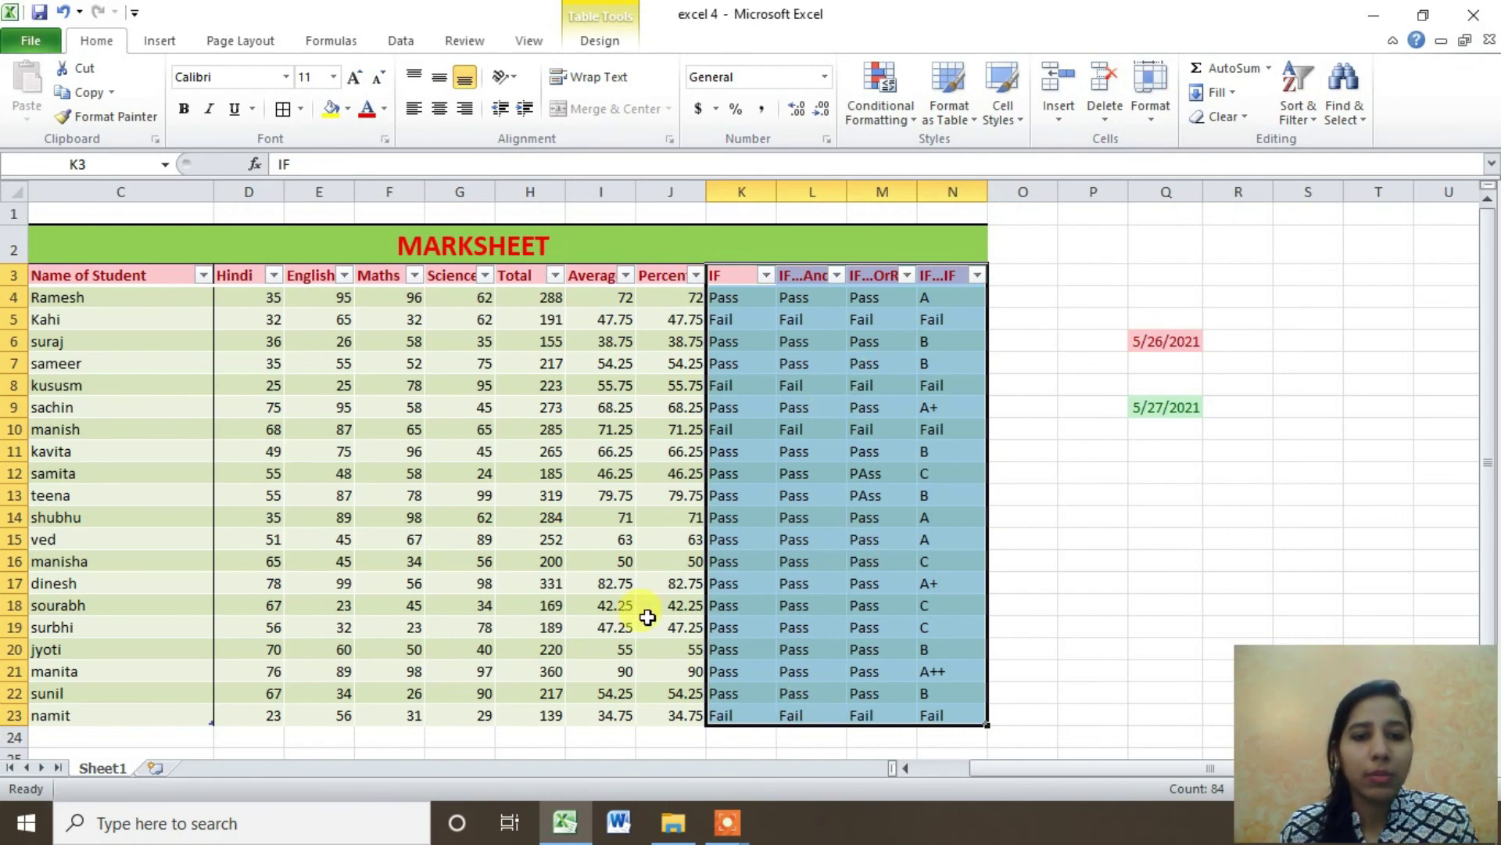
pyautogui.scroll(-1, 645, 586)
pyautogui.scroll(1, 653, 591)
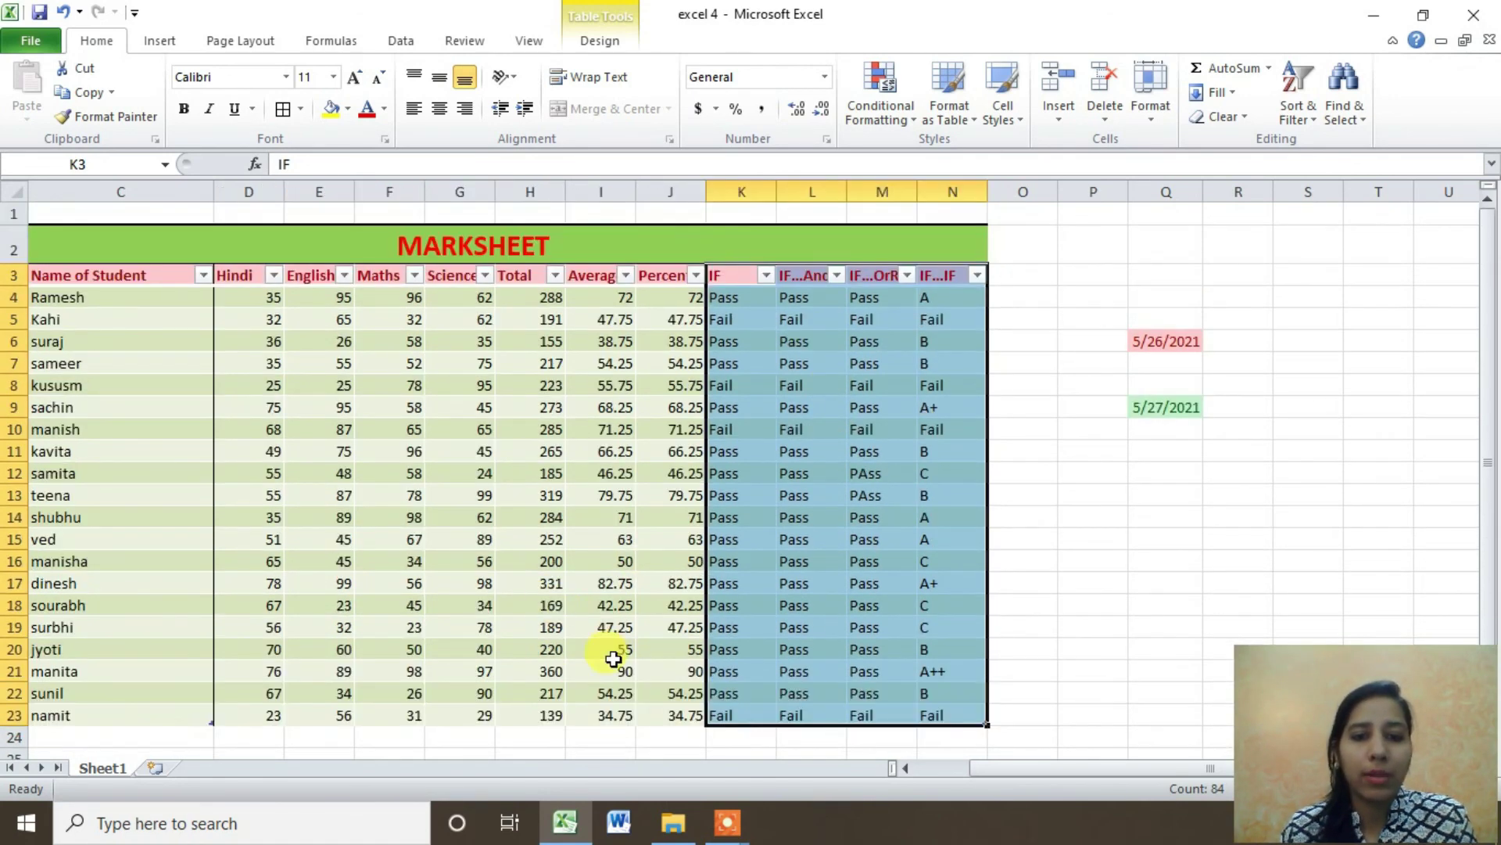
pyautogui.moveTo(1011, 772); pyautogui.dragTo(938, 777)
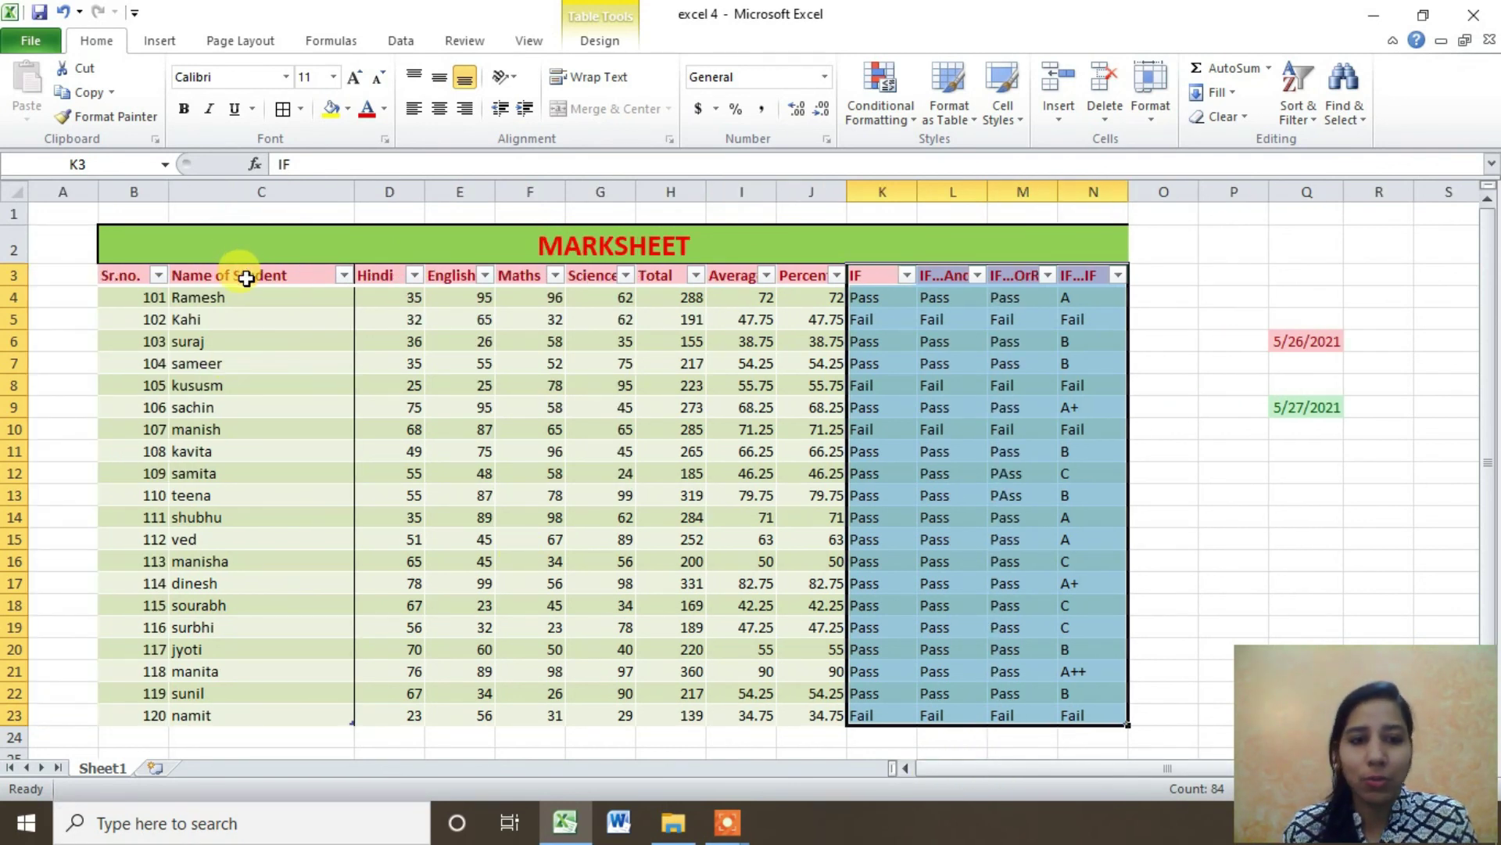
pyautogui.moveTo(245, 275)
pyautogui.mouseDown()
pyautogui.moveTo(313, 723)
pyautogui.moveTo(1090, 721)
pyautogui.mouseUp()
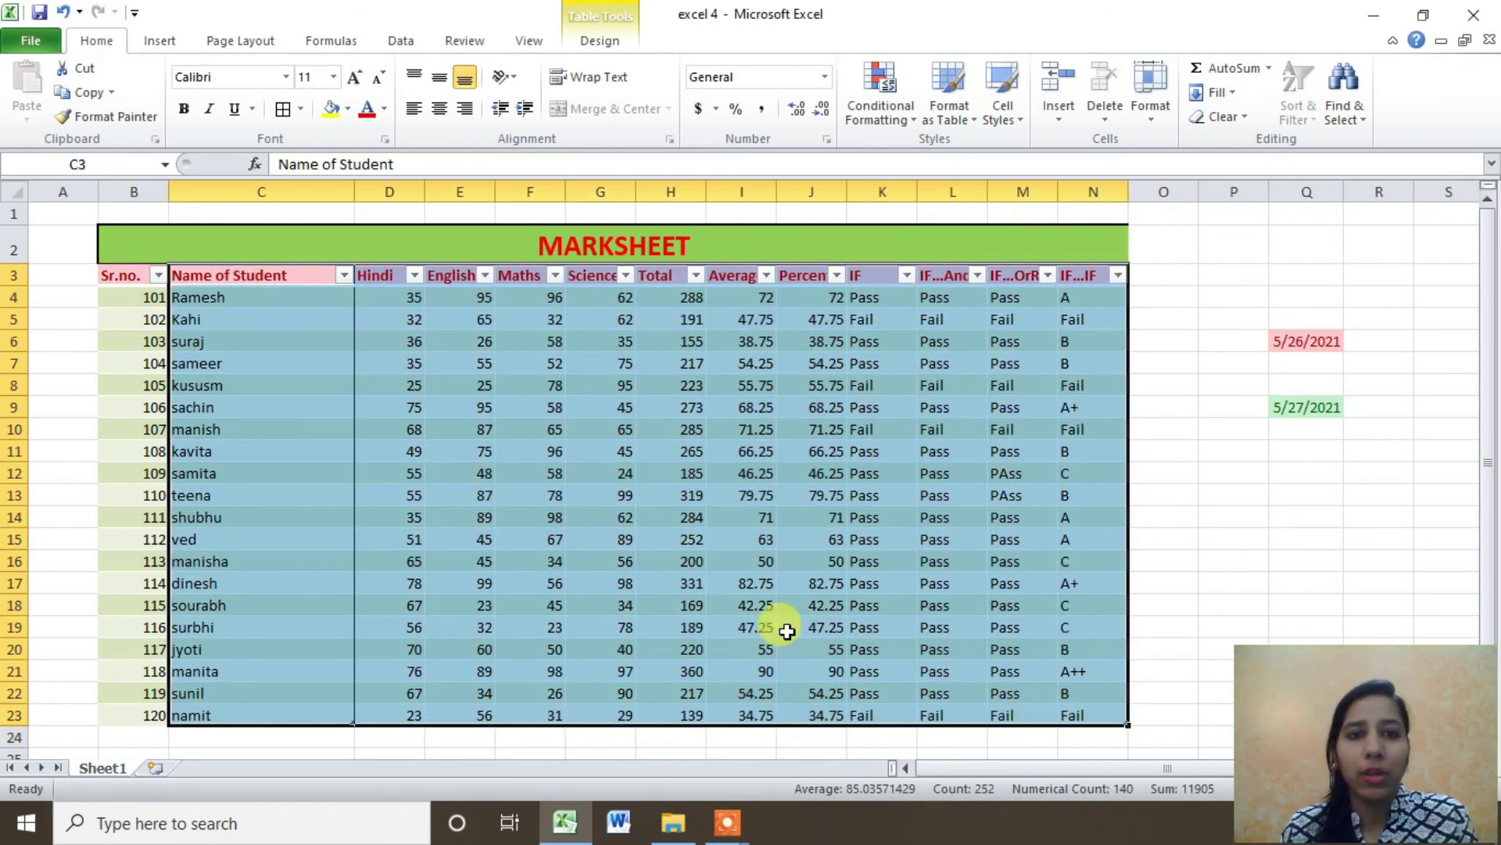